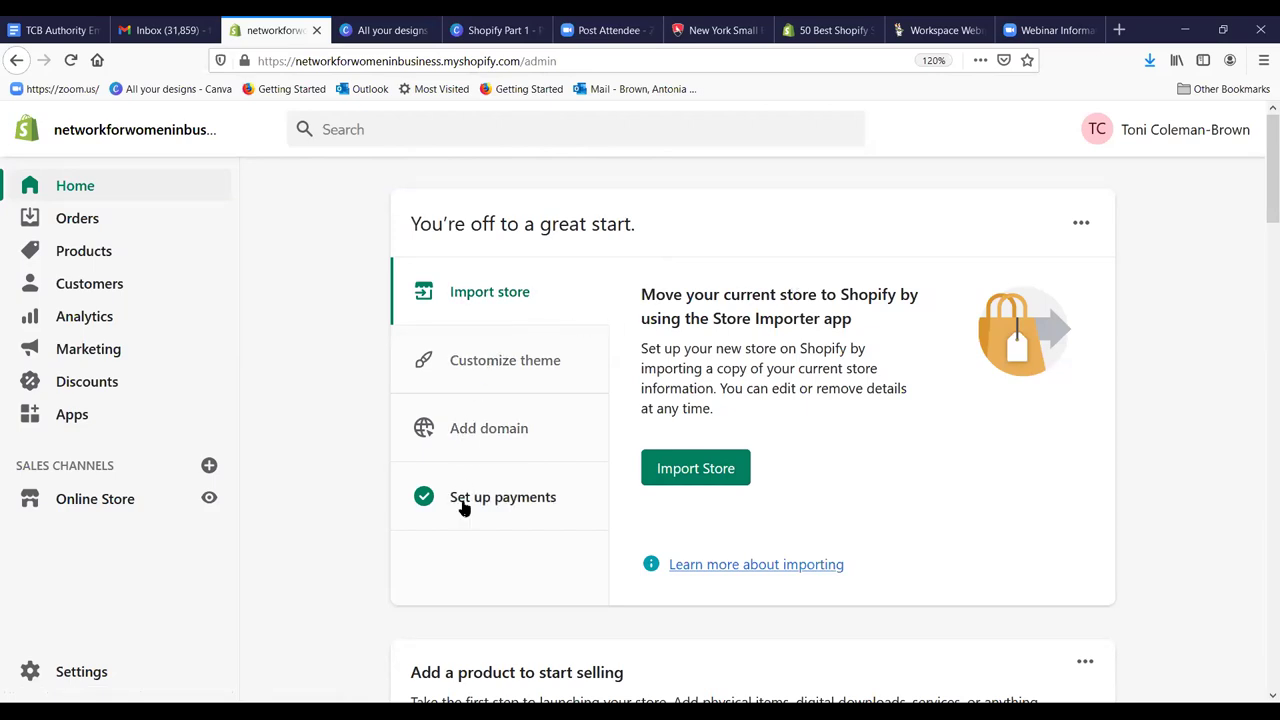
# Step: Skim the full list of setup and recommendation cards on the store's home page
pyautogui.scroll(-5, 765, 478)
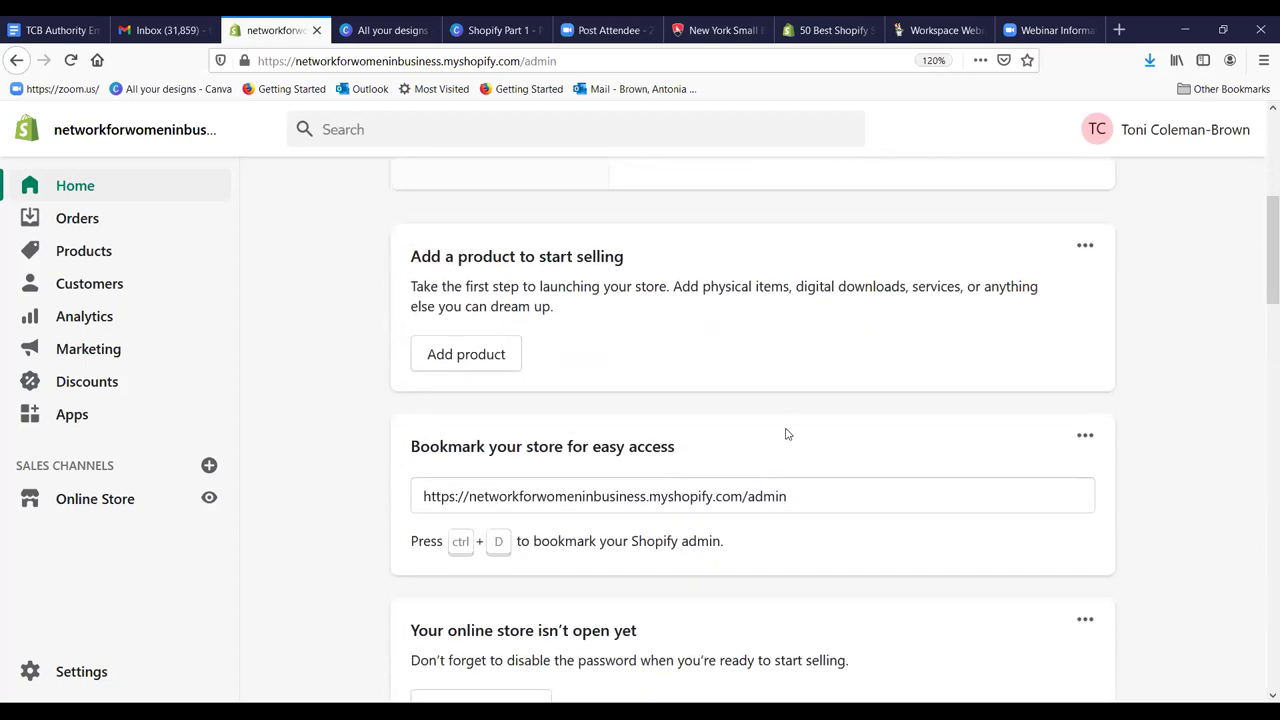
pyautogui.scroll(2, 786, 434)
pyautogui.scroll(-2, 795, 420)
pyautogui.scroll(-6, 795, 420)
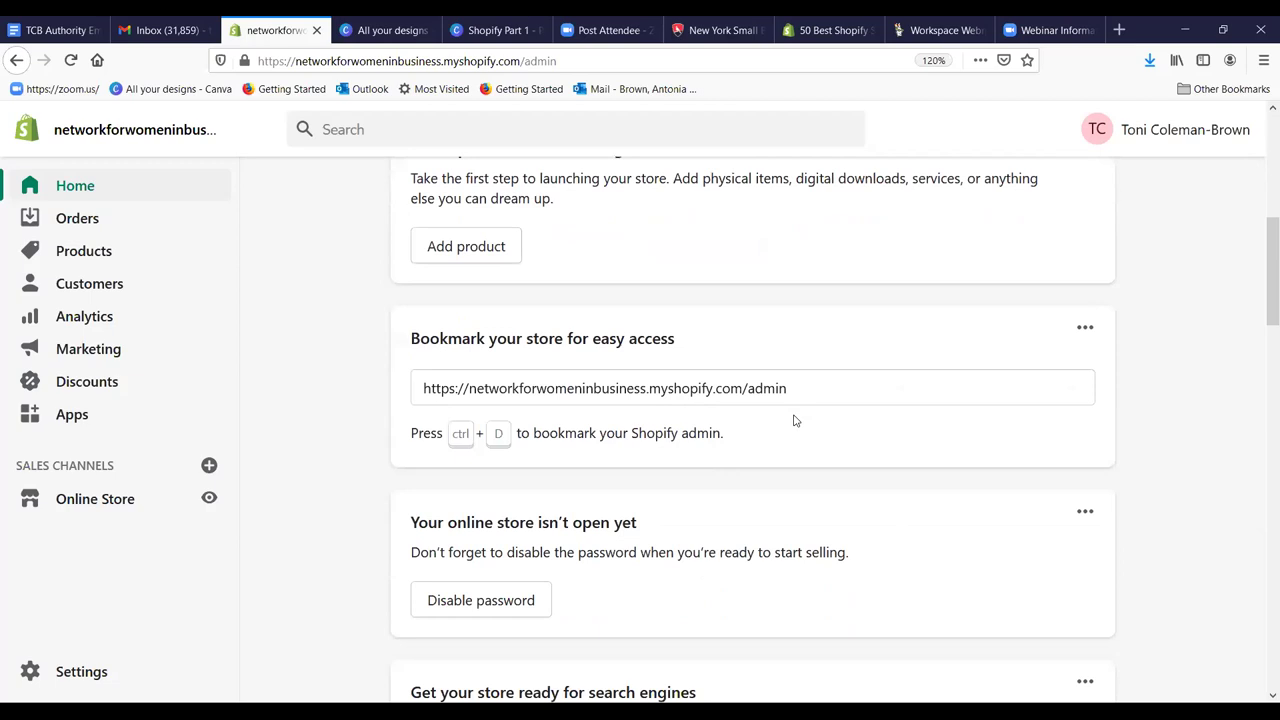
pyautogui.scroll(-10, 800, 406)
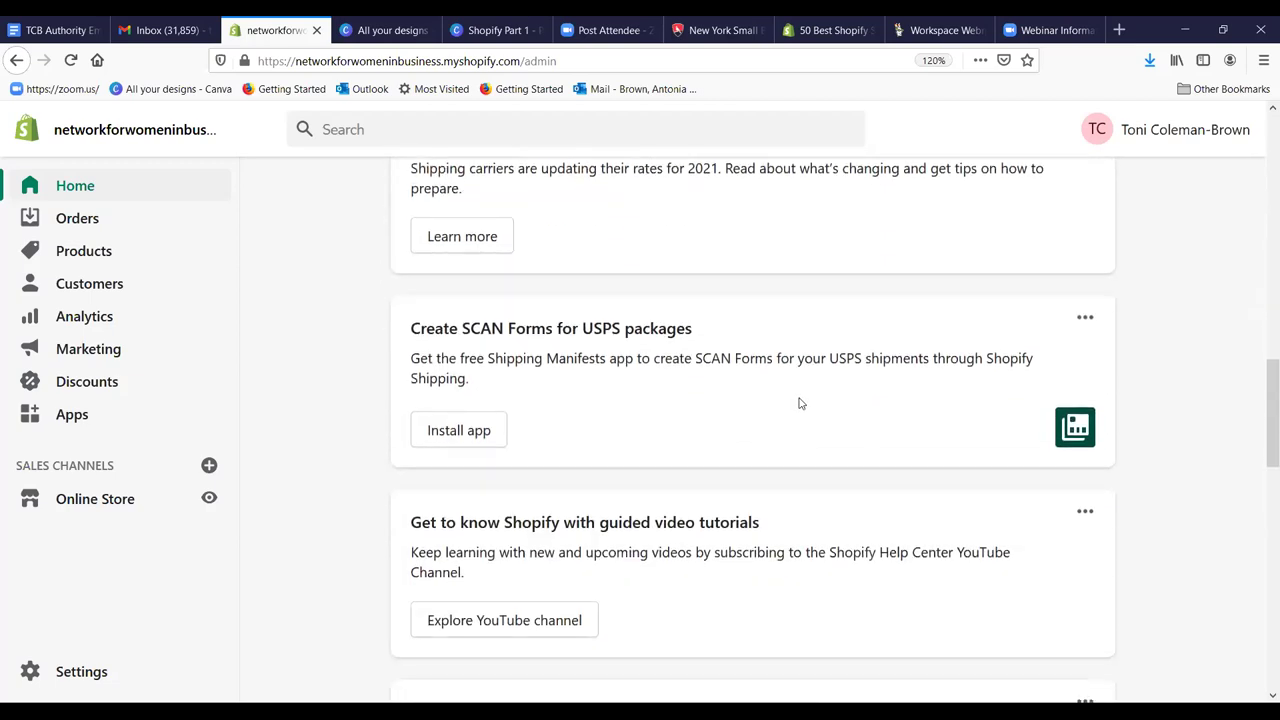
pyautogui.scroll(-8, 800, 406)
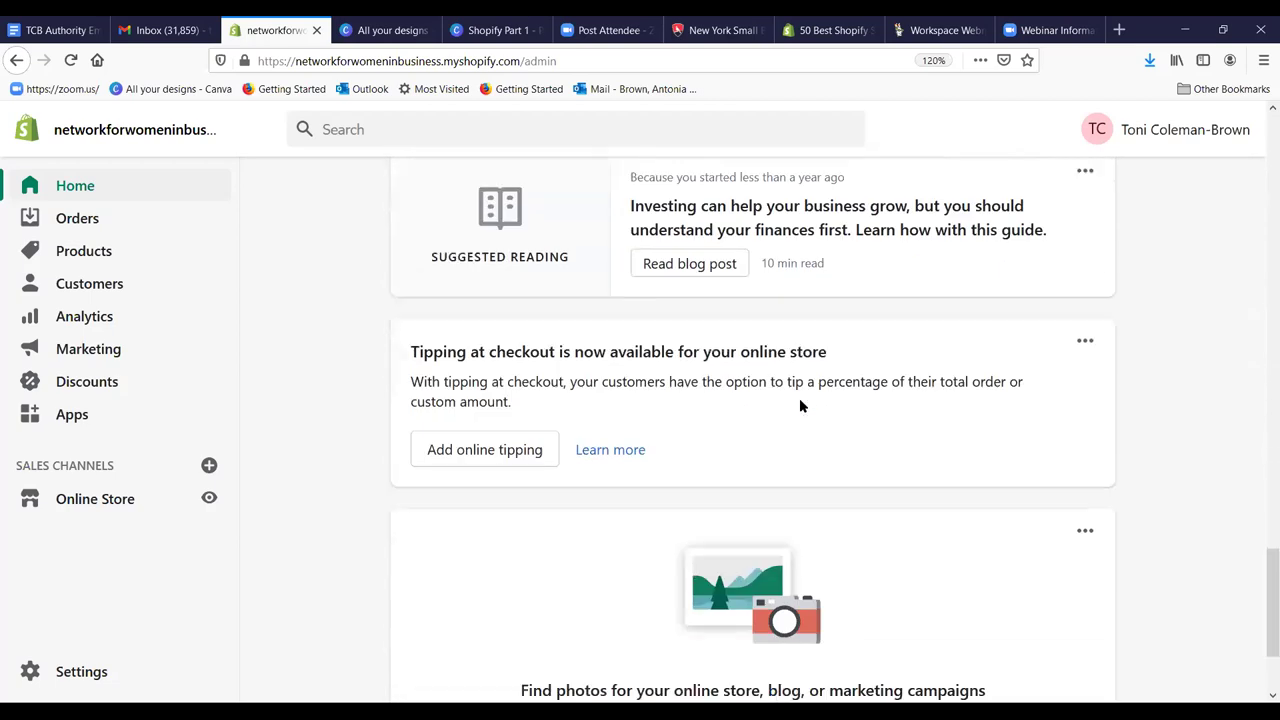
pyautogui.moveTo(1262, 600); pyautogui.dragTo(1260, 192)
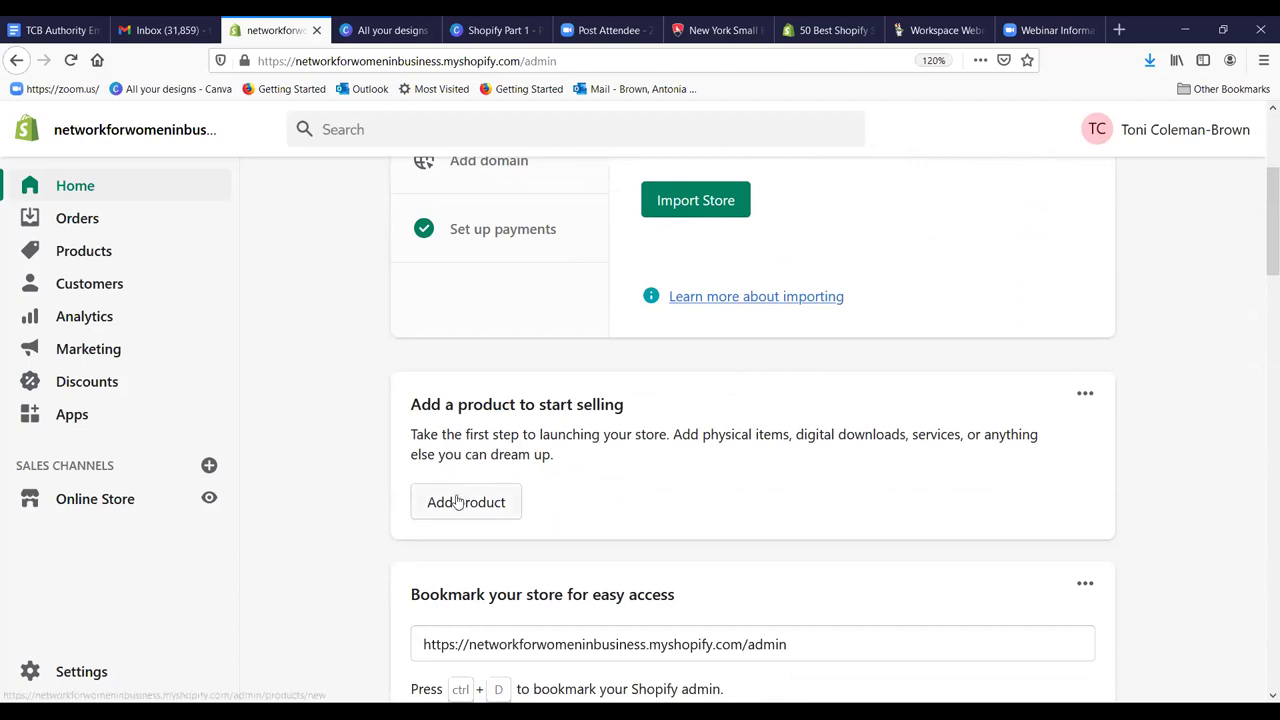
# Step: Review the home page cards on adding products, the store password, search engines, shipping, video tutorials, international sales, tipping and photos
pyautogui.moveTo(1260, 237); pyautogui.dragTo(1261, 279)
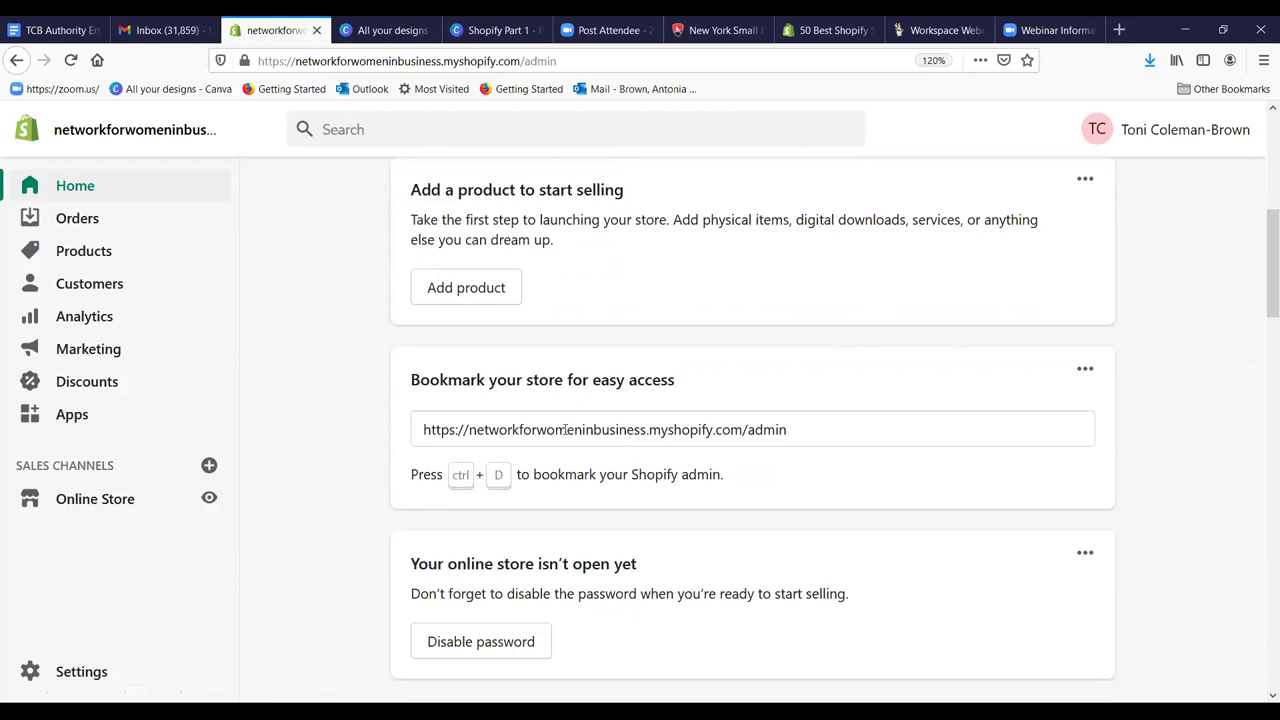
pyautogui.moveTo(1263, 283); pyautogui.dragTo(1264, 326)
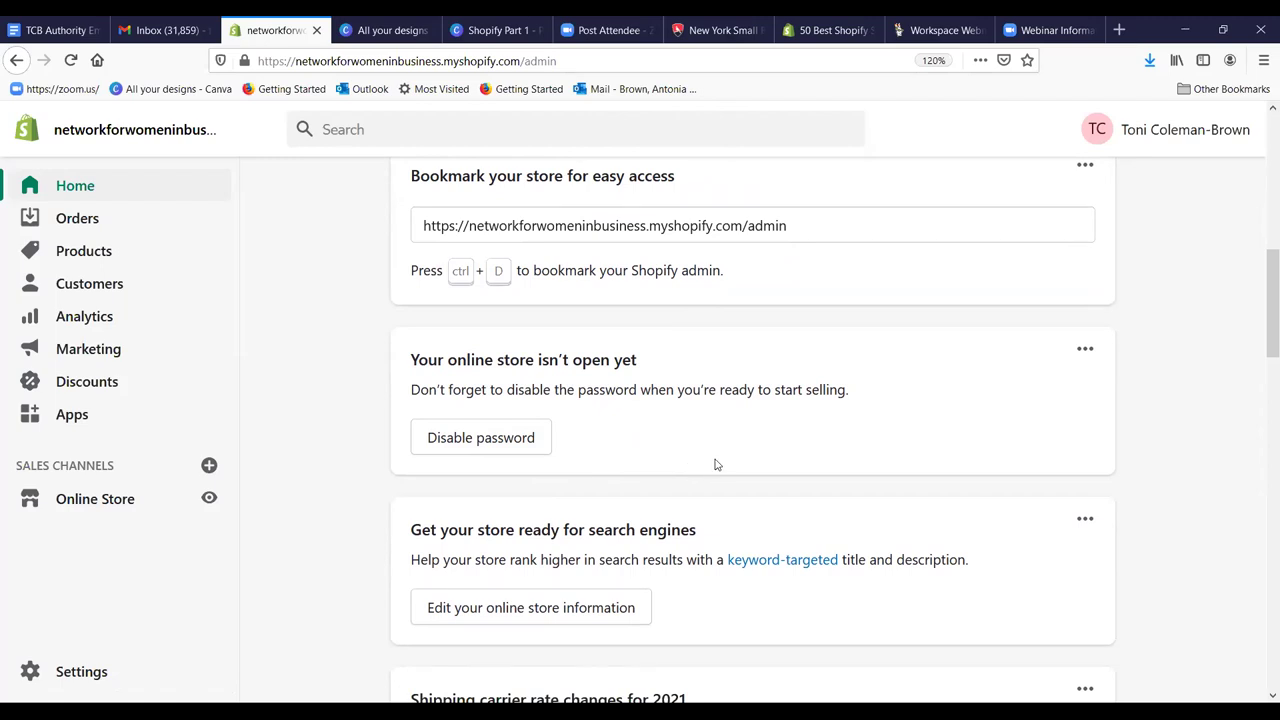
pyautogui.scroll(-1, 716, 464)
pyautogui.scroll(-1, 724, 467)
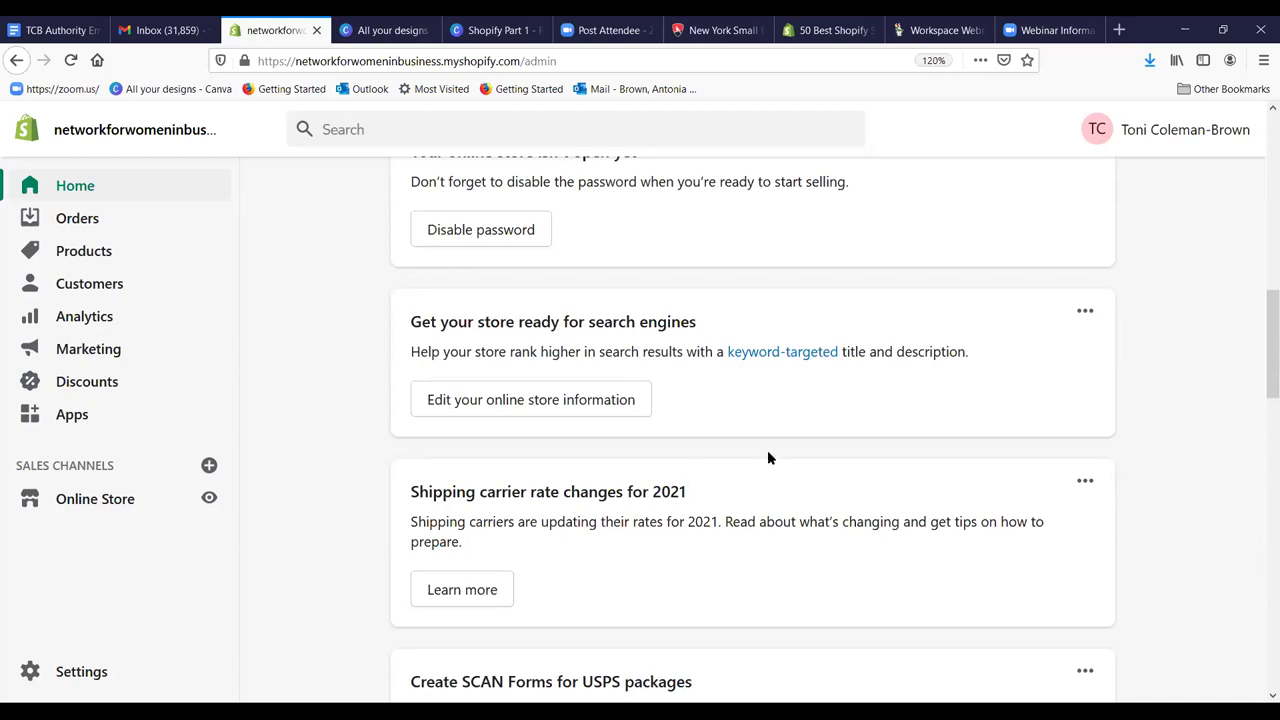
pyautogui.scroll(-2, 770, 456)
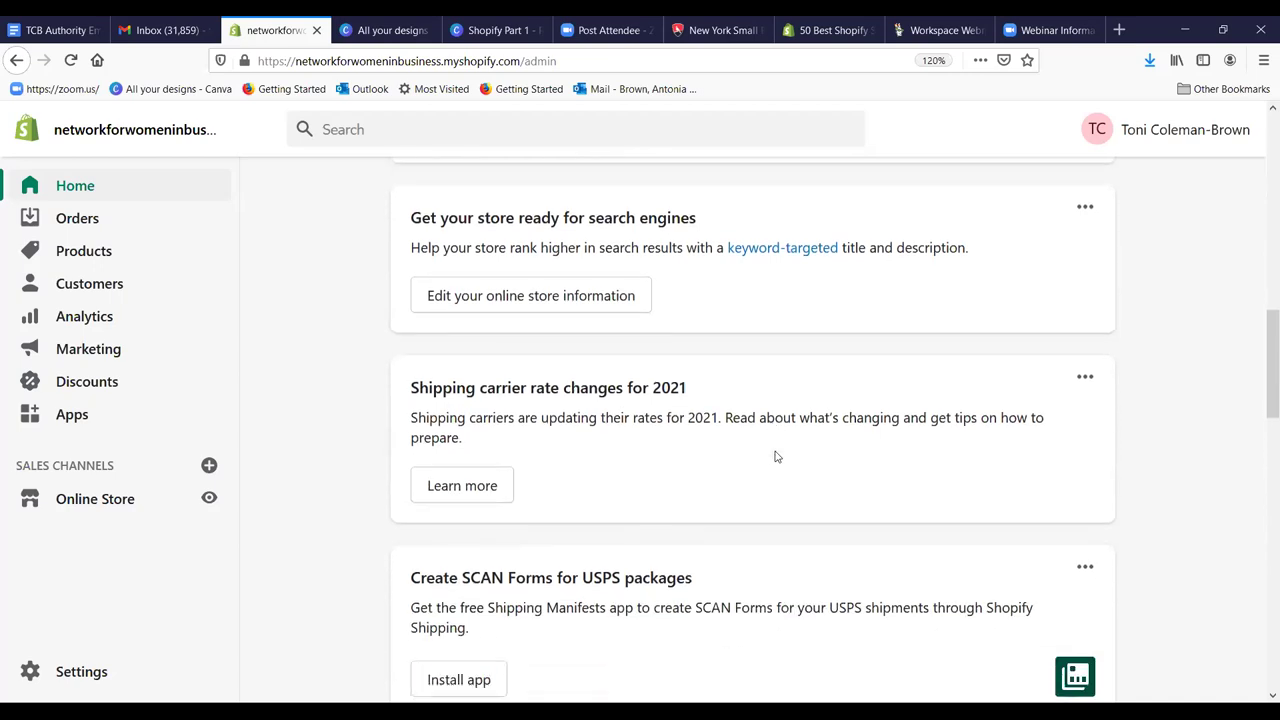
pyautogui.scroll(-2, 773, 460)
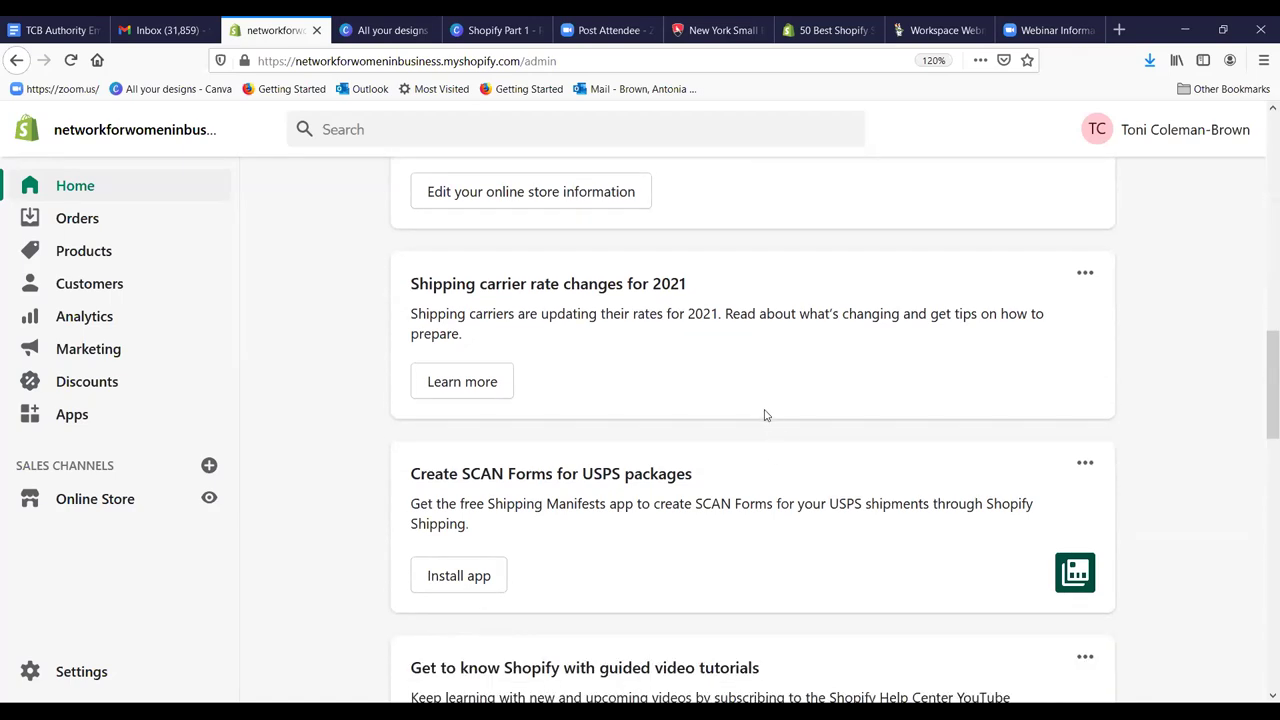
pyautogui.scroll(-2, 765, 414)
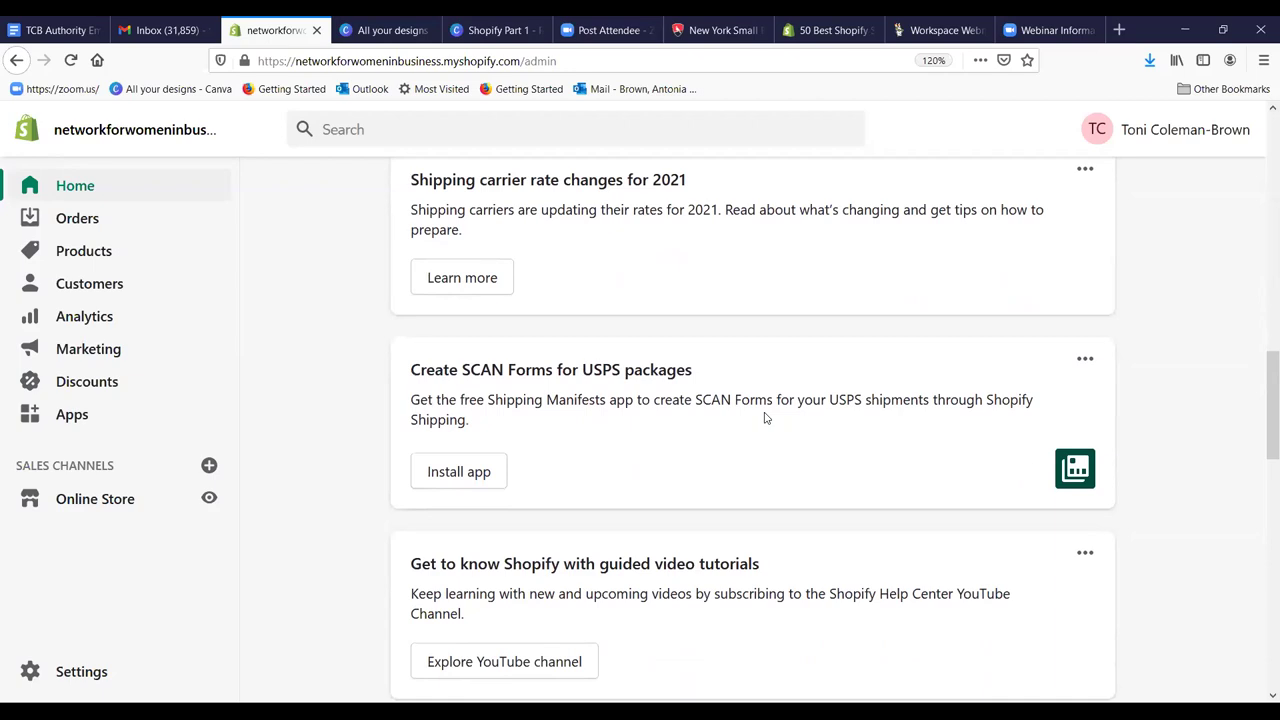
pyautogui.scroll(-2, 763, 412)
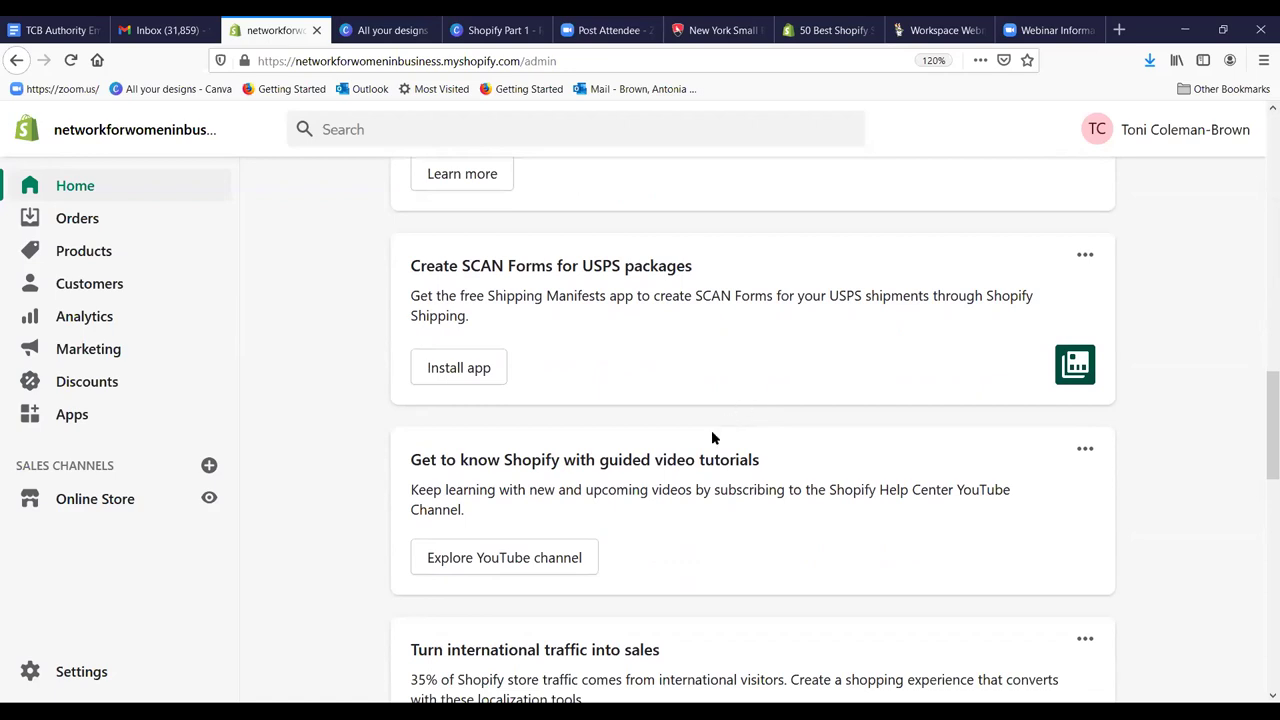
pyautogui.scroll(-2, 712, 441)
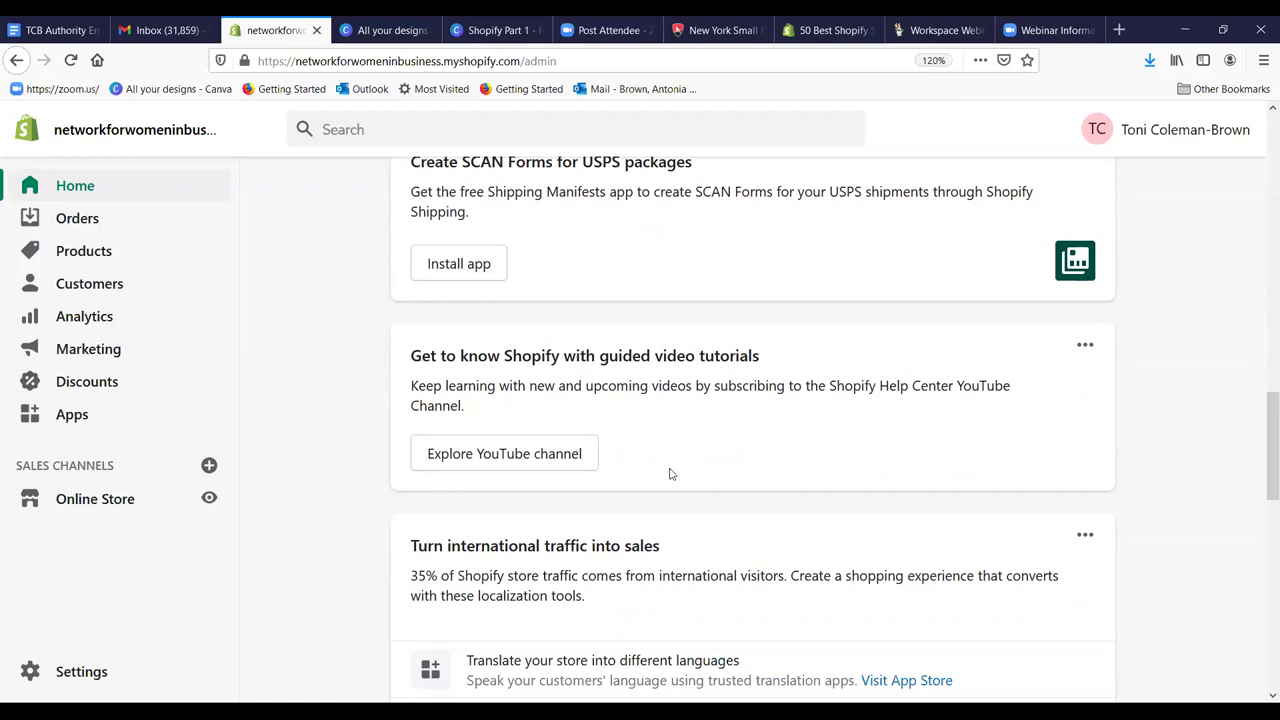
pyautogui.scroll(-2, 676, 476)
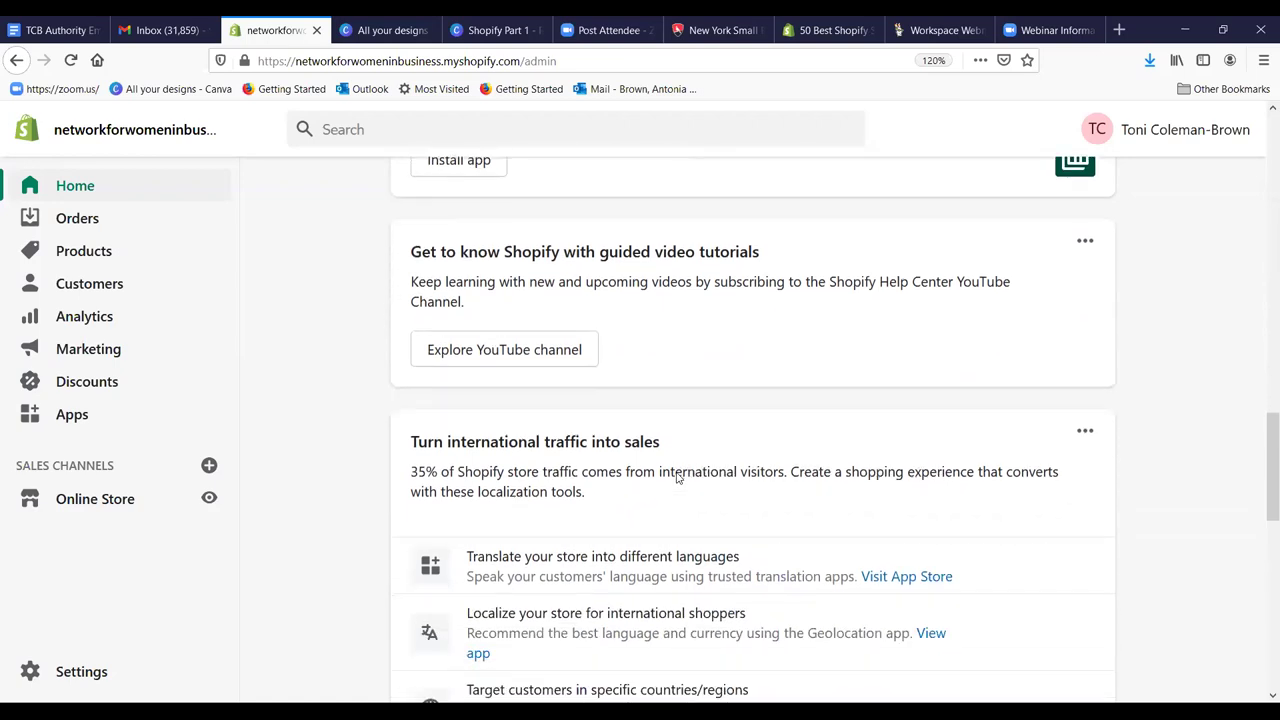
pyautogui.scroll(-2, 702, 470)
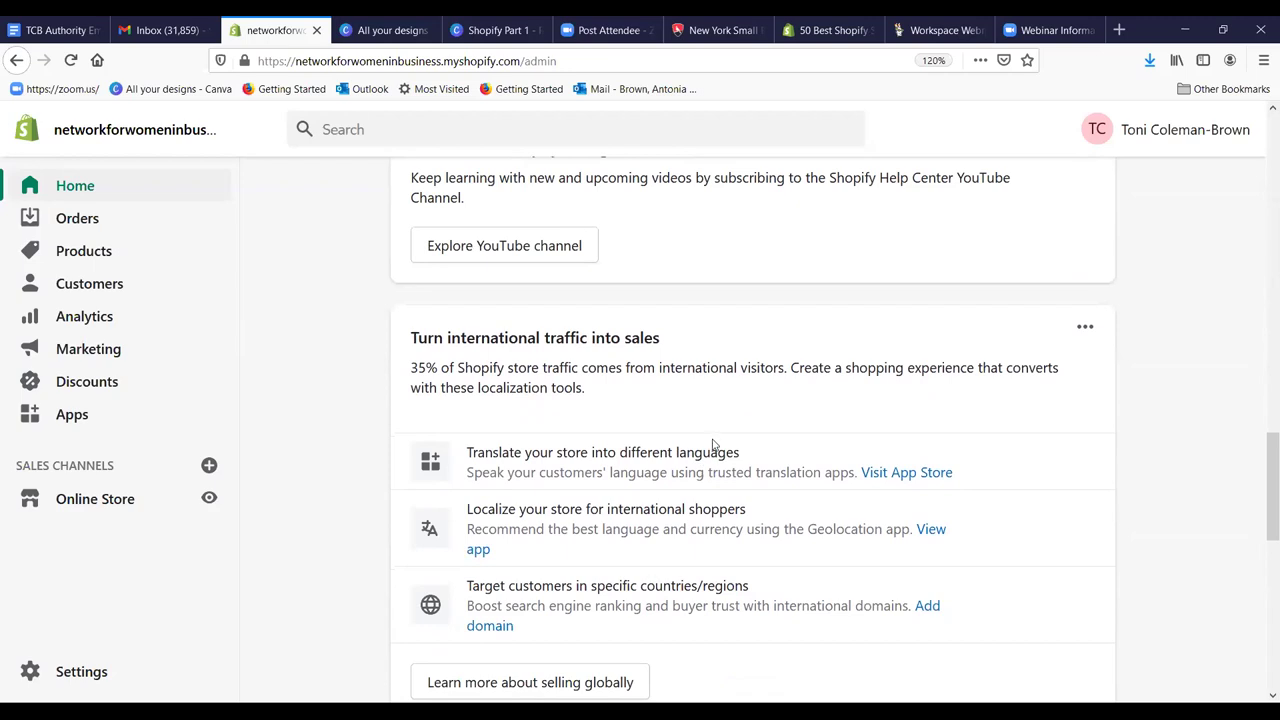
pyautogui.scroll(-2, 715, 438)
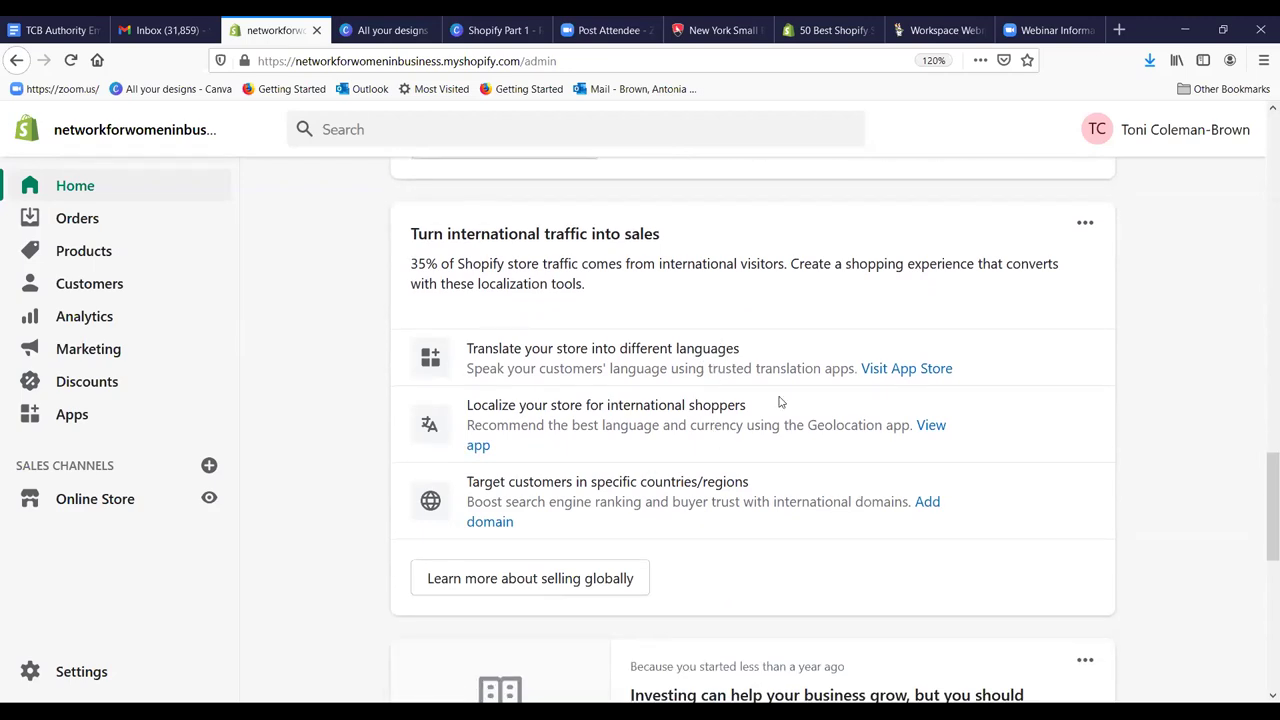
pyautogui.scroll(-4, 779, 401)
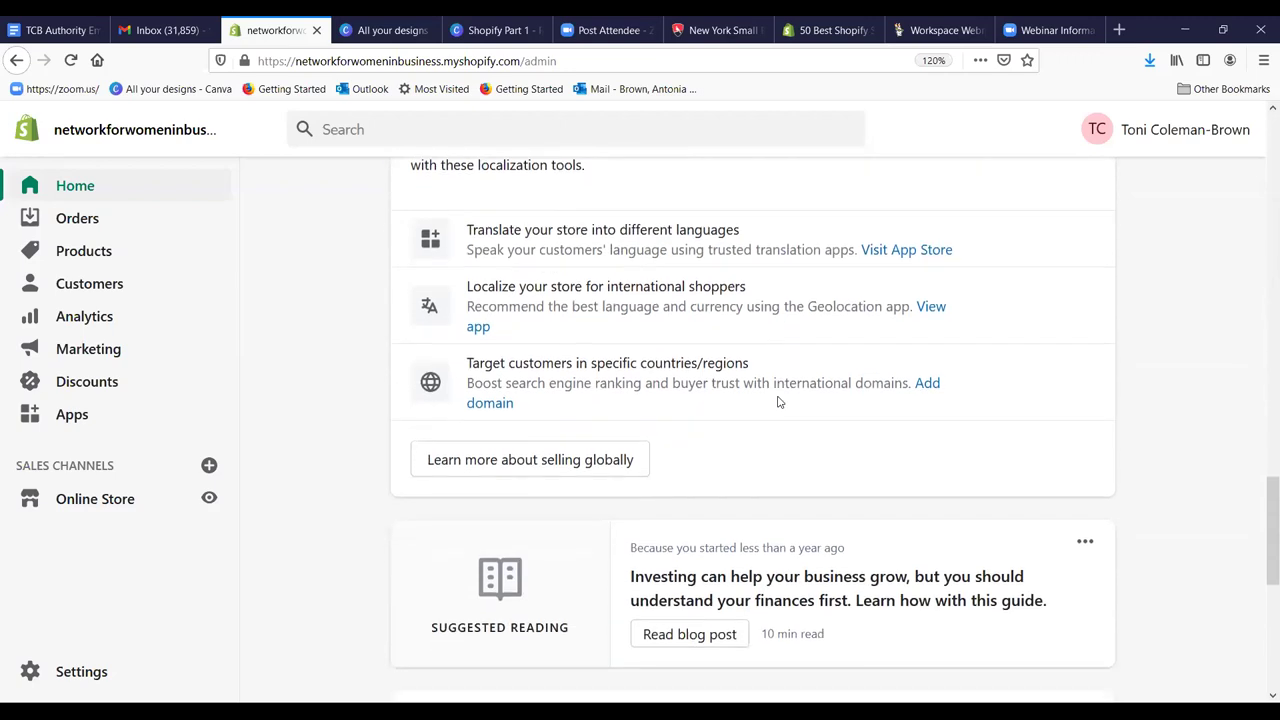
pyautogui.scroll(-2, 778, 404)
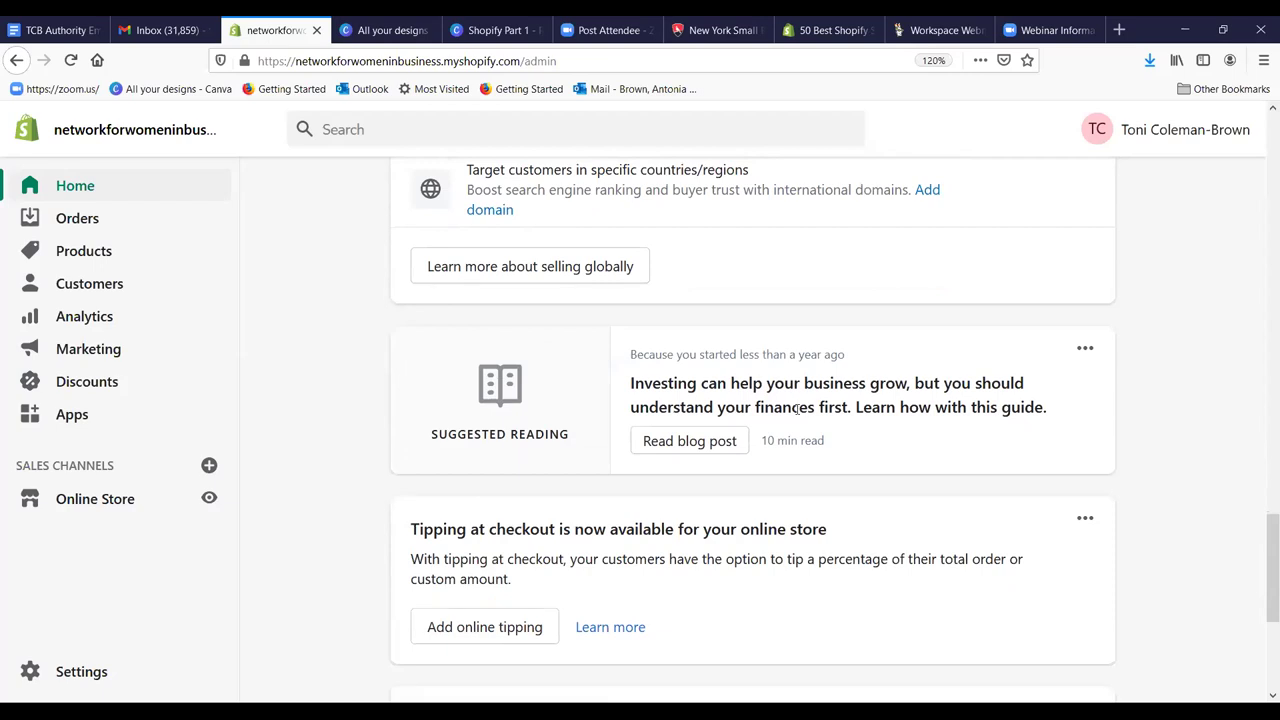
pyautogui.scroll(-2, 797, 408)
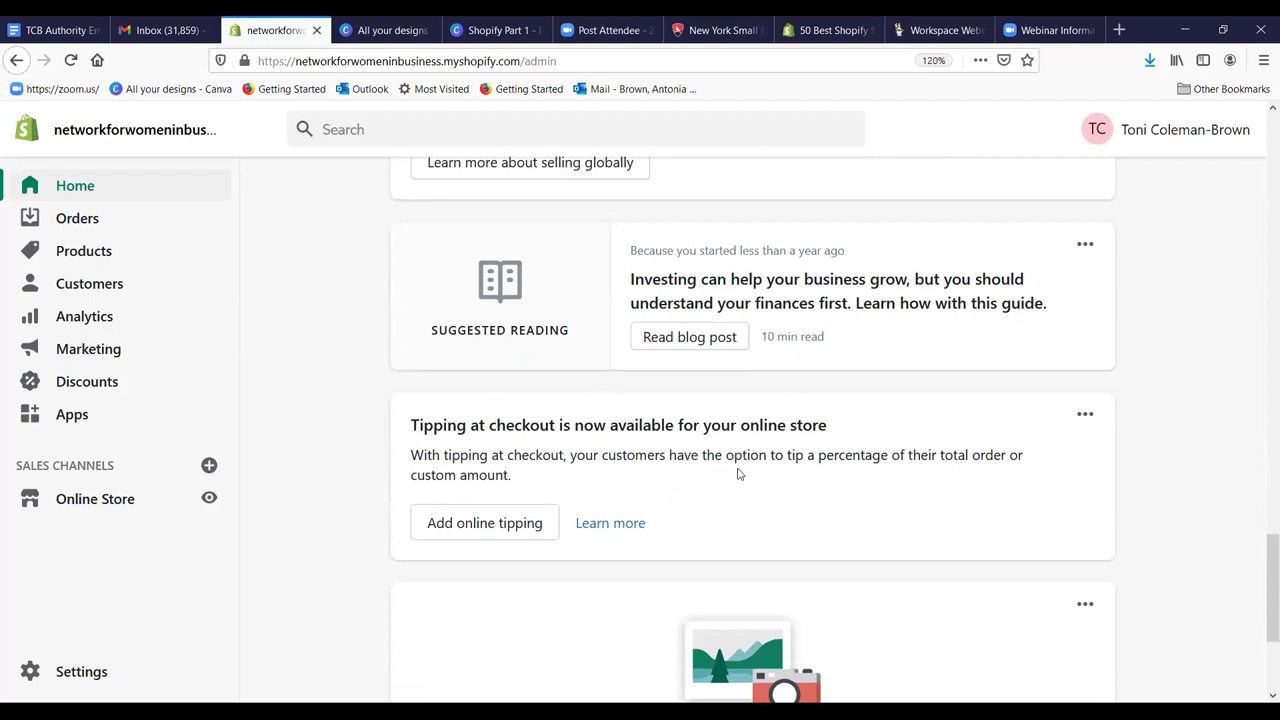
pyautogui.scroll(-4, 738, 474)
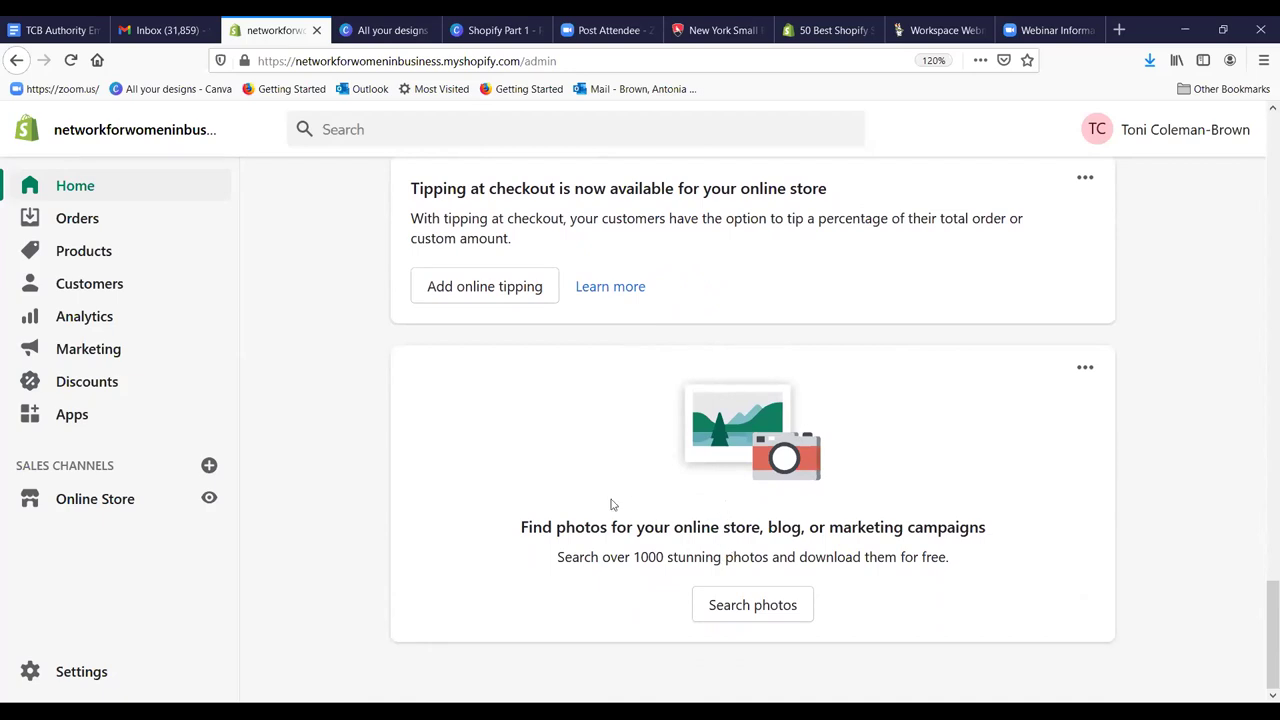
pyautogui.scroll(15, 331, 349)
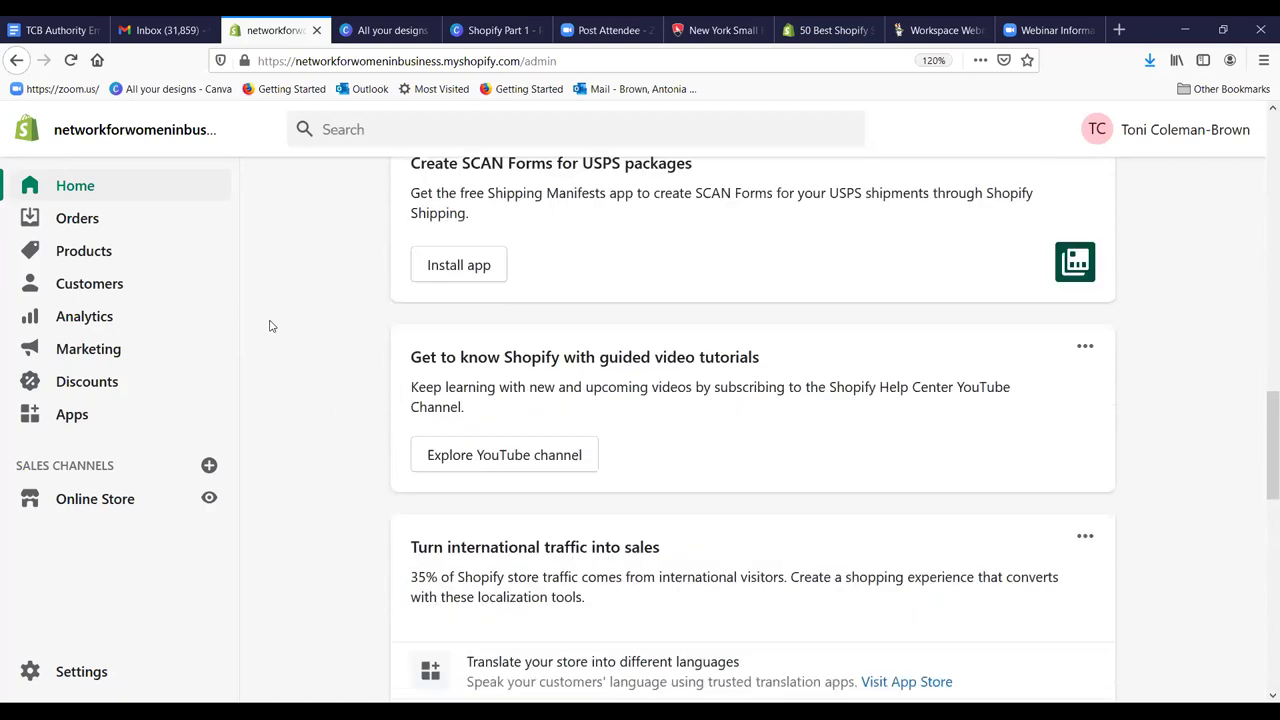
pyautogui.scroll(6, 334, 262)
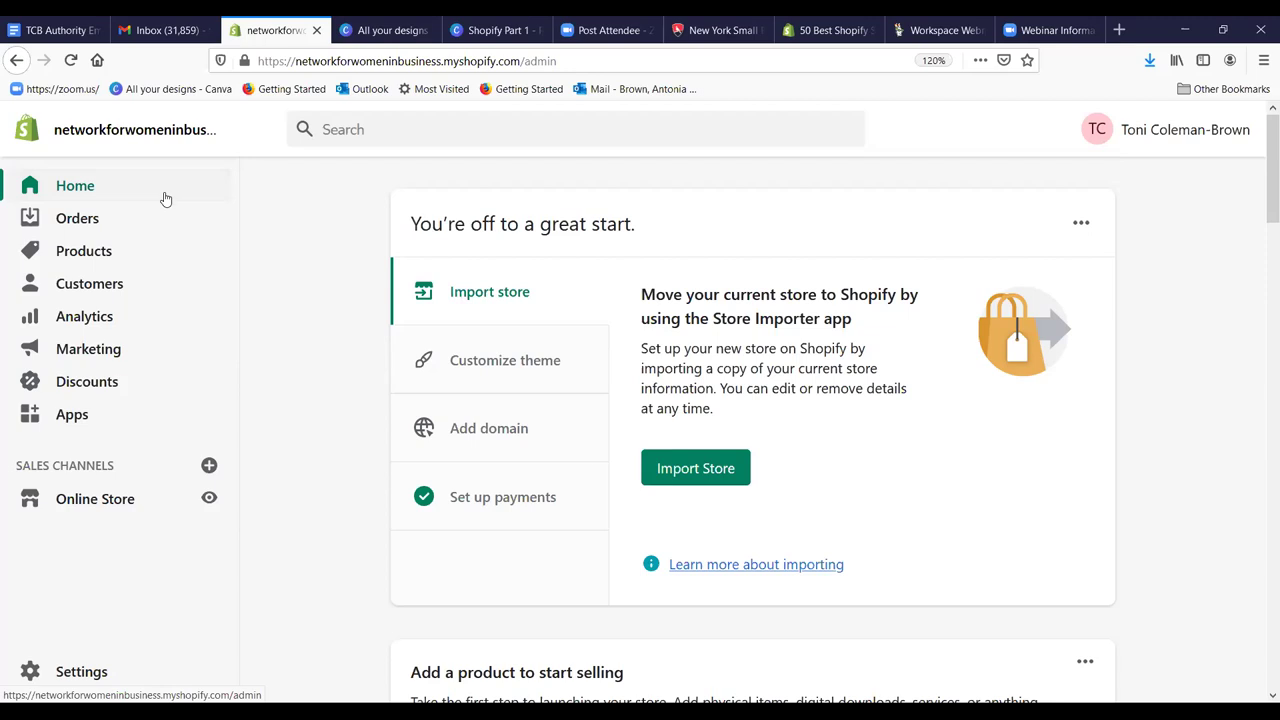
# Step: View the Orders section and its Abandoned checkouts page
pyautogui.click(85, 227)
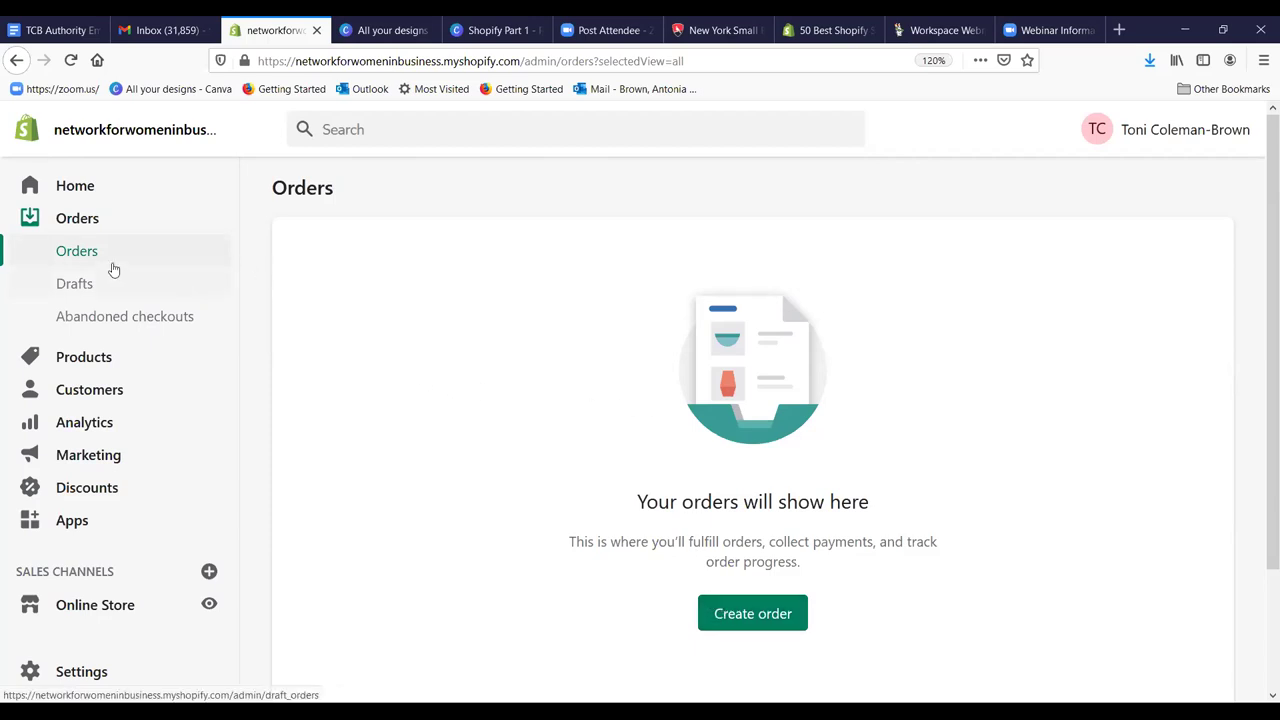
pyautogui.click(104, 322)
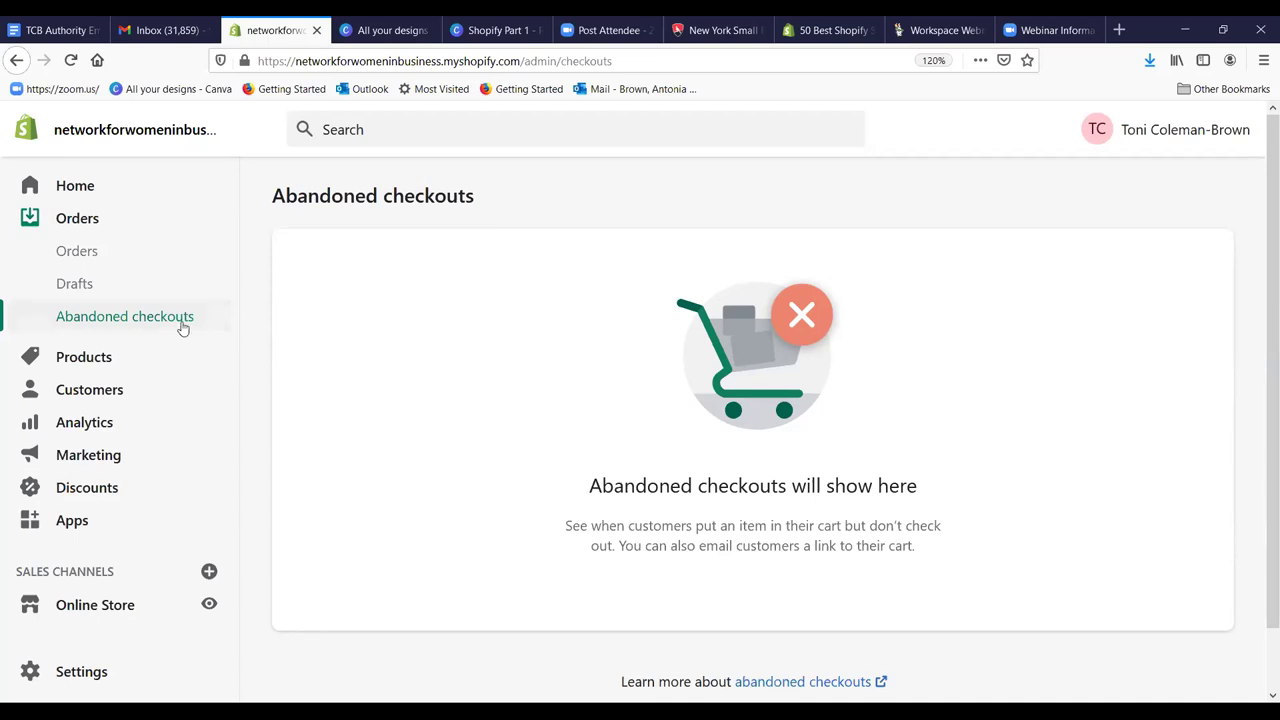
# Step: Start a new product in the Products section and title it "White V-Neck T-shirt"
pyautogui.click(104, 360)
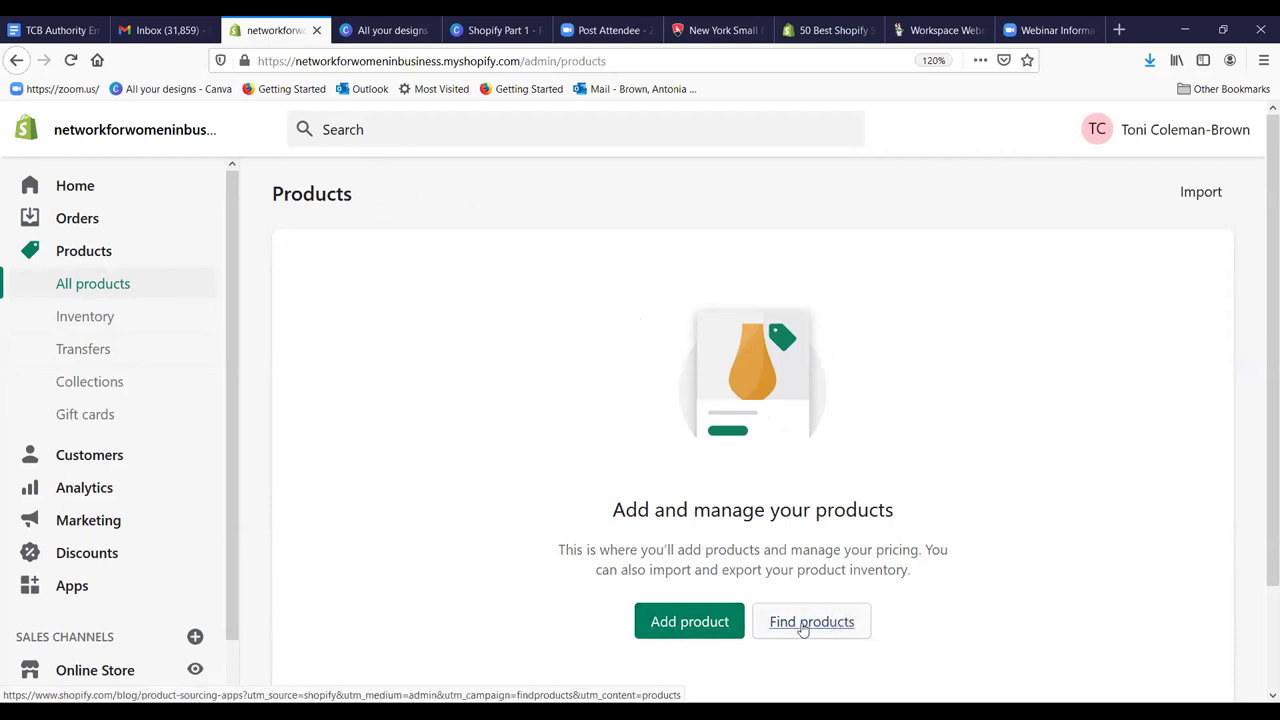
pyautogui.click(696, 623)
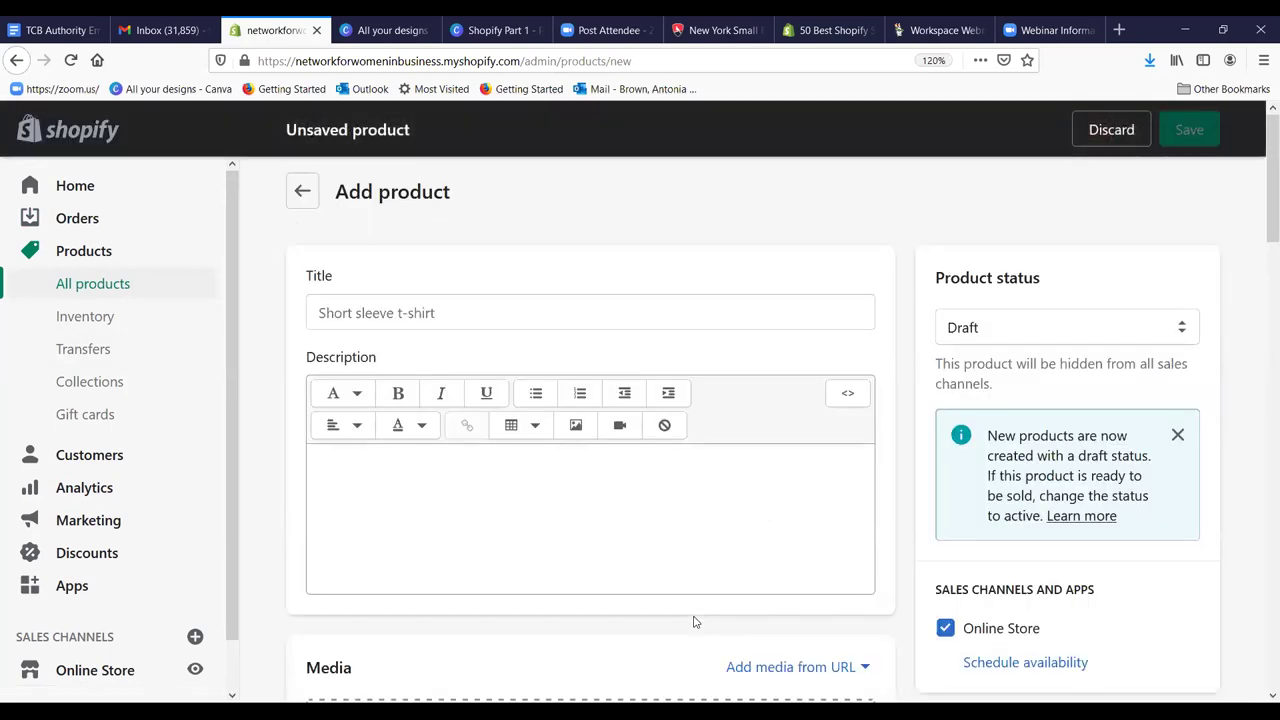
pyautogui.click(360, 316)
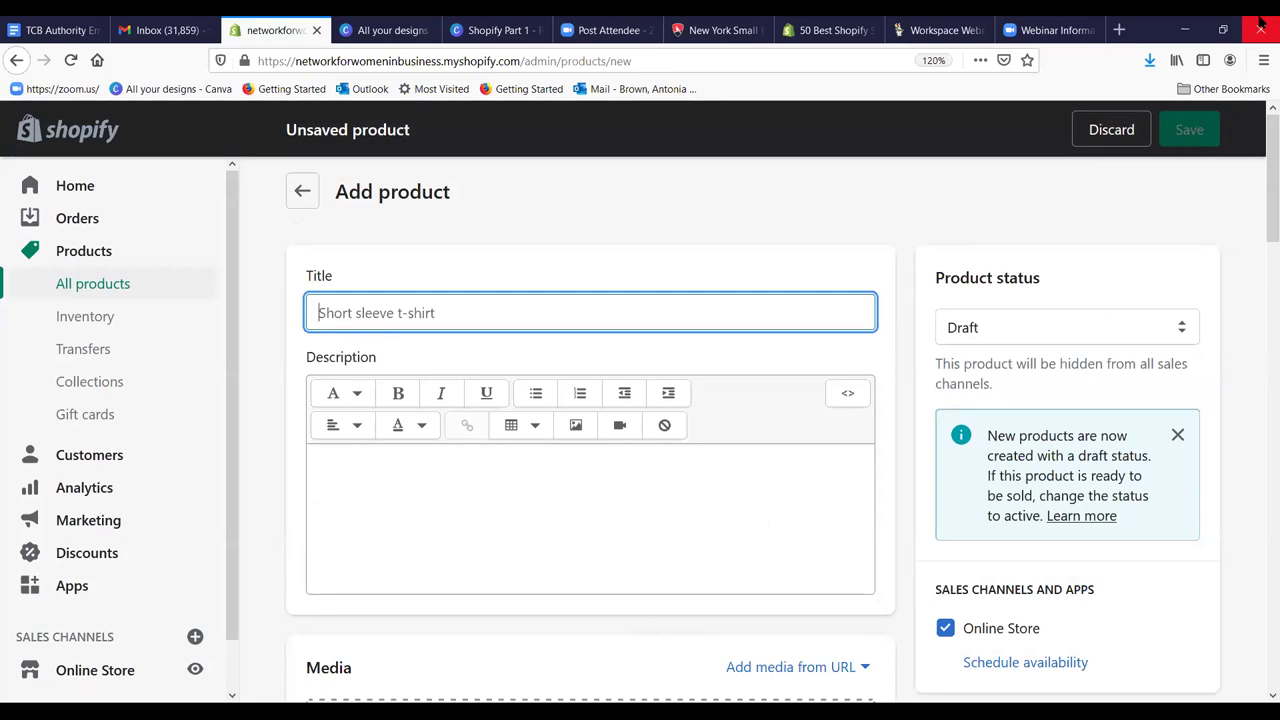
pyautogui.write('Whiegte')
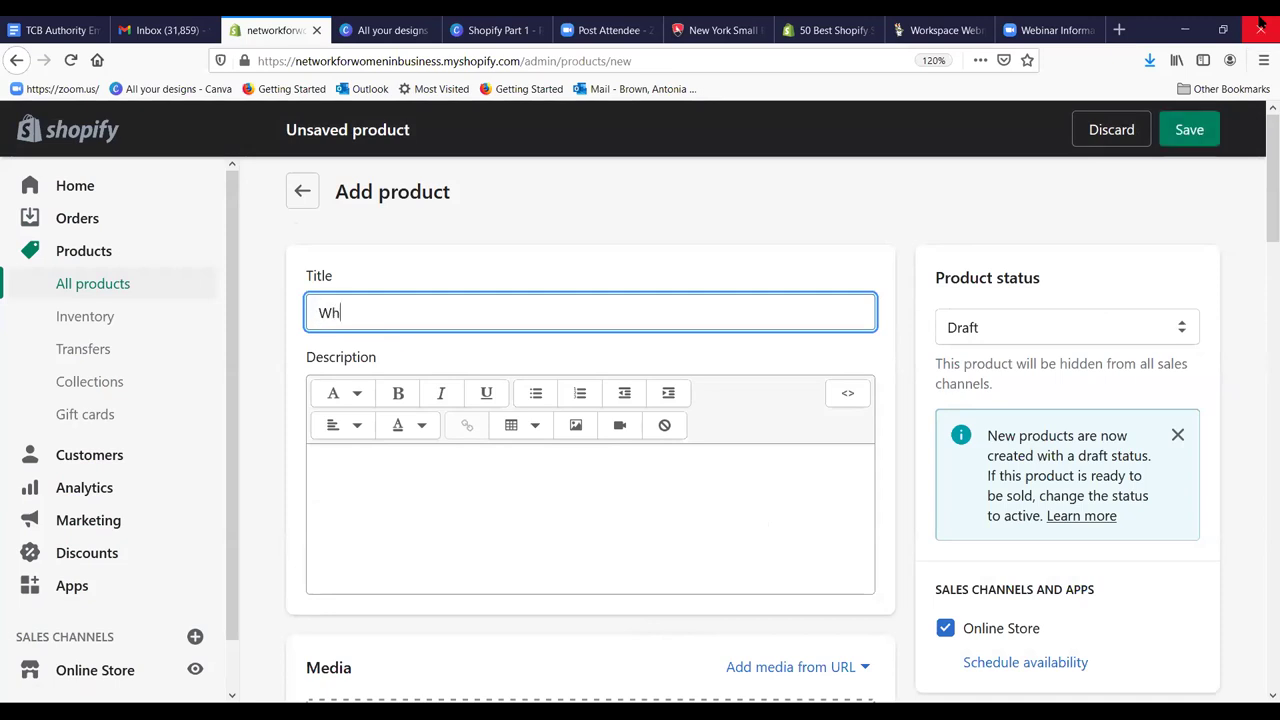
pyautogui.press('BackSpace')
pyautogui.press('BackSpace')
pyautogui.press('BackSpace')
pyautogui.press('BackSpace')
pyautogui.write('g')
pyautogui.press('BackSpace')
pyautogui.write('te')
pyautogui.write(' T-shir')
pyautogui.press('BackSpace')
pyautogui.press('BackSpace')
pyautogui.press('BackSpace')
pyautogui.press('BackSpace')
pyautogui.press('BackSpace')
pyautogui.press('BackSpace')
pyautogui.press('BackSpace')
pyautogui.write('V-Neck T-shirt ')
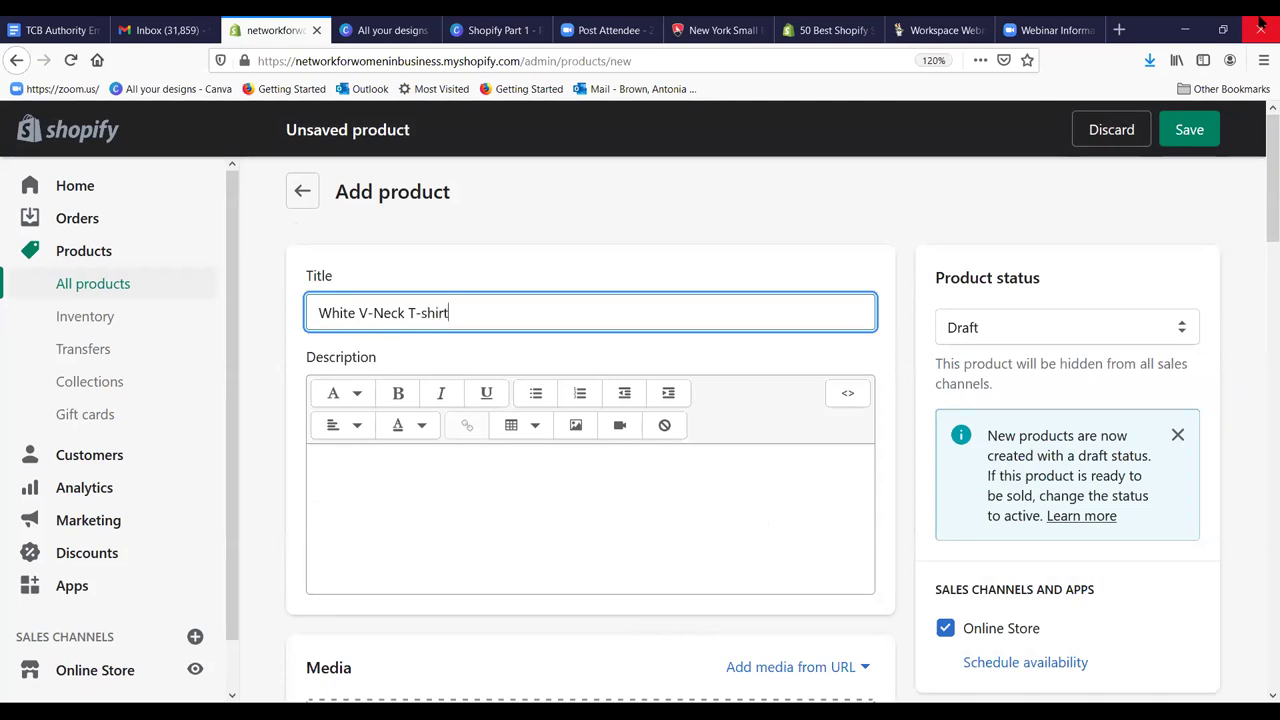
pyautogui.write('for Wom')
pyautogui.press('BackSpace')
pyautogui.press('BackSpace')
pyautogui.press('BackSpace')
pyautogui.press('BackSpace')
pyautogui.press('BackSpace')
pyautogui.press('BackSpace')
pyautogui.press('BackSpace')
pyautogui.press('BackSpace')
# Step: Insert "Women's" at the start of the product title so it reads "Women's White V-Neck T-shirt"
pyautogui.click(319, 313)
pyautogui.write("Women's")
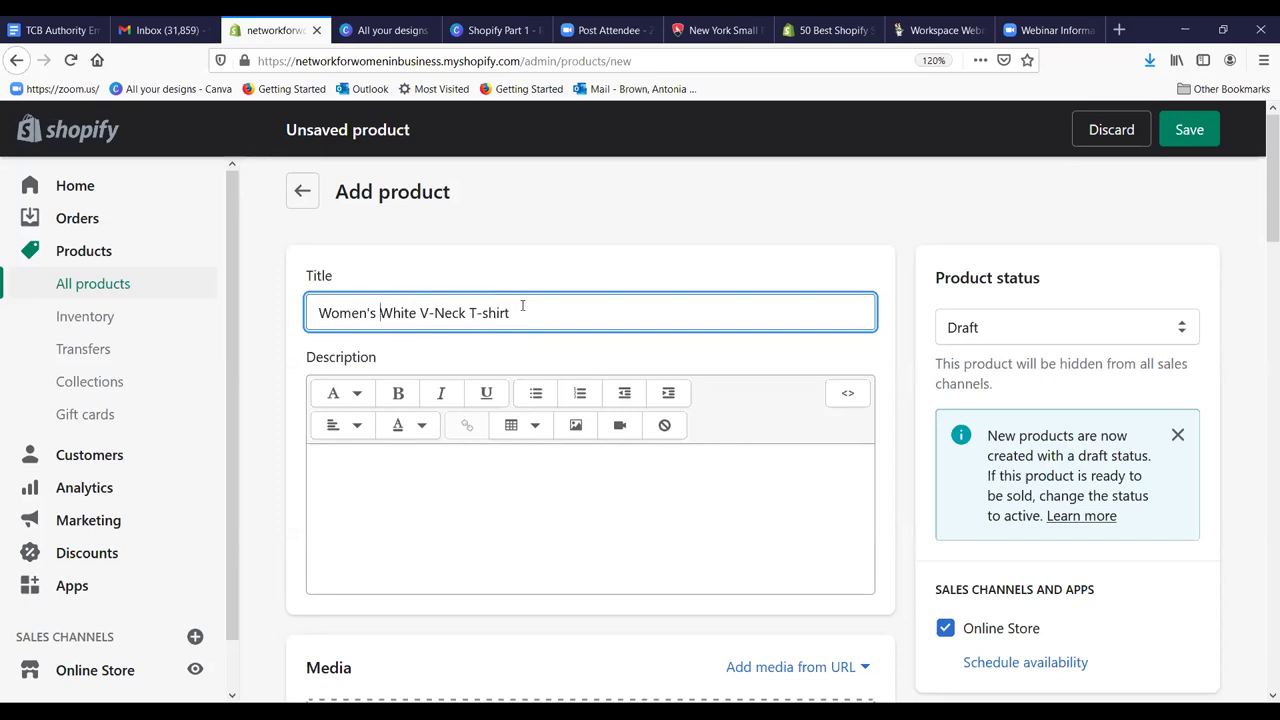
# Step: Enter the product description "100% Cotton Women's White V-neck T-shirt. Great for casual wear."
pyautogui.click(430, 476)
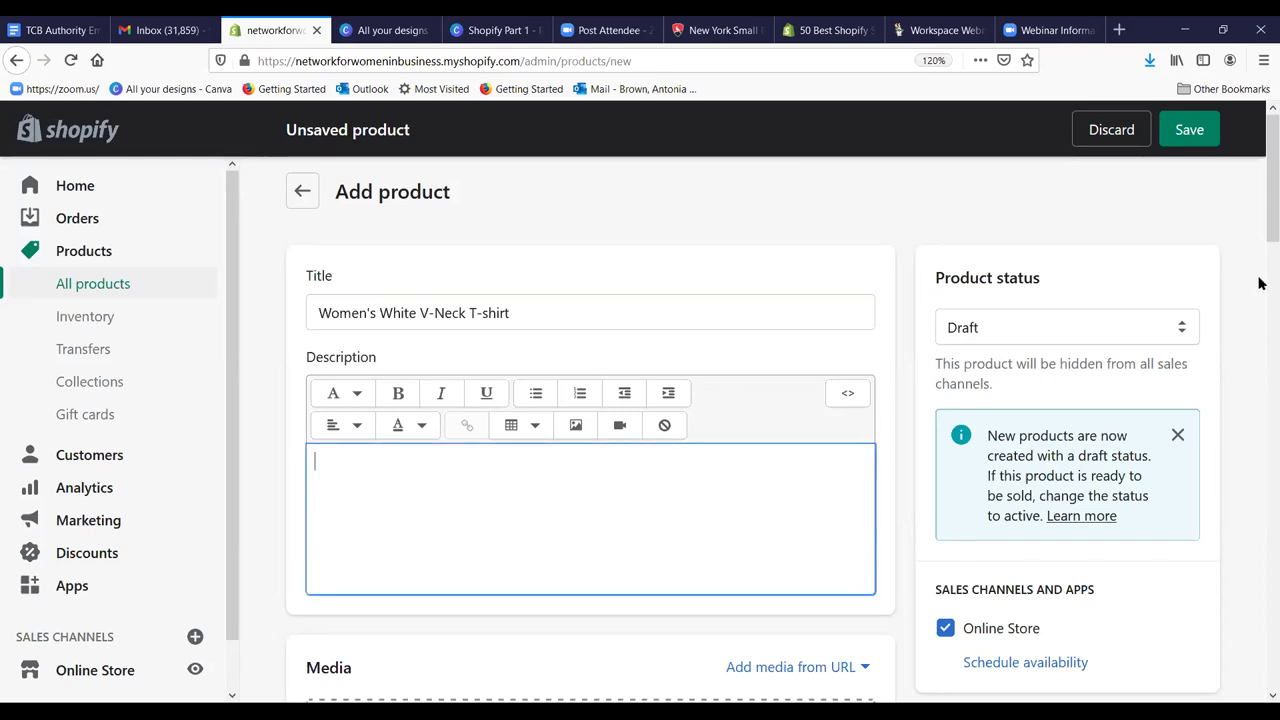
pyautogui.write('100')
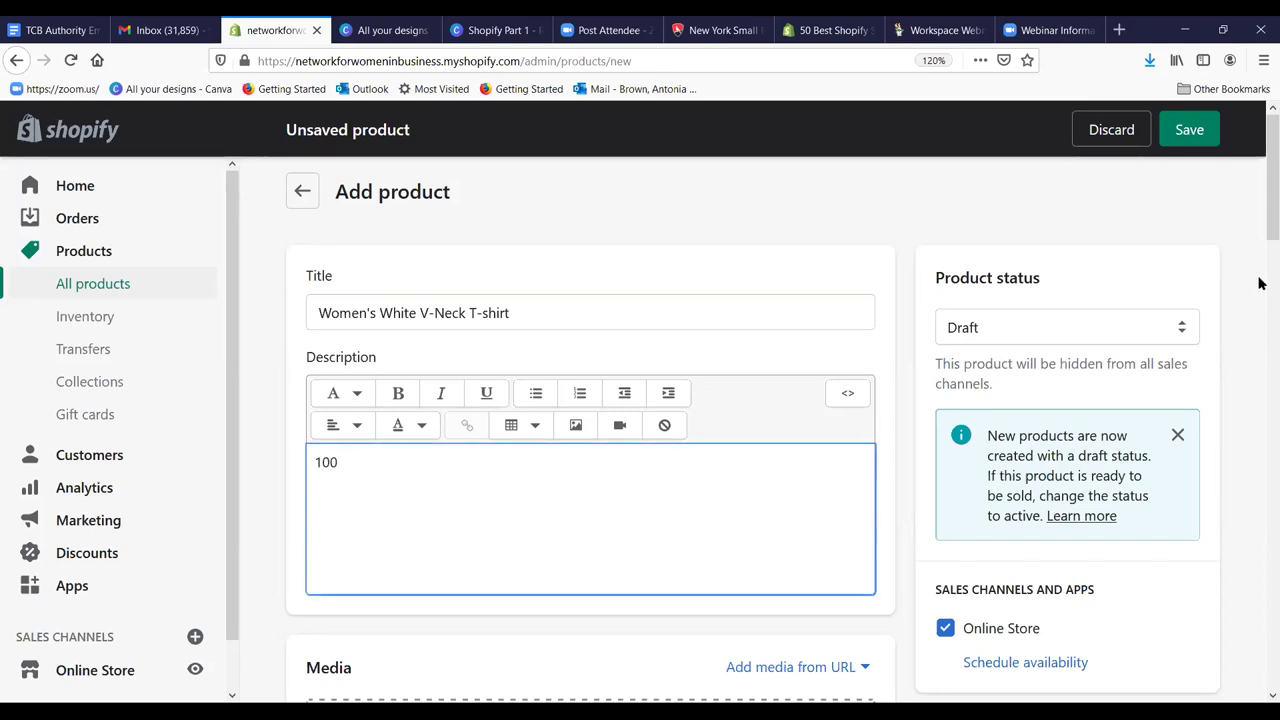
pyautogui.write('% Cotton Wom')
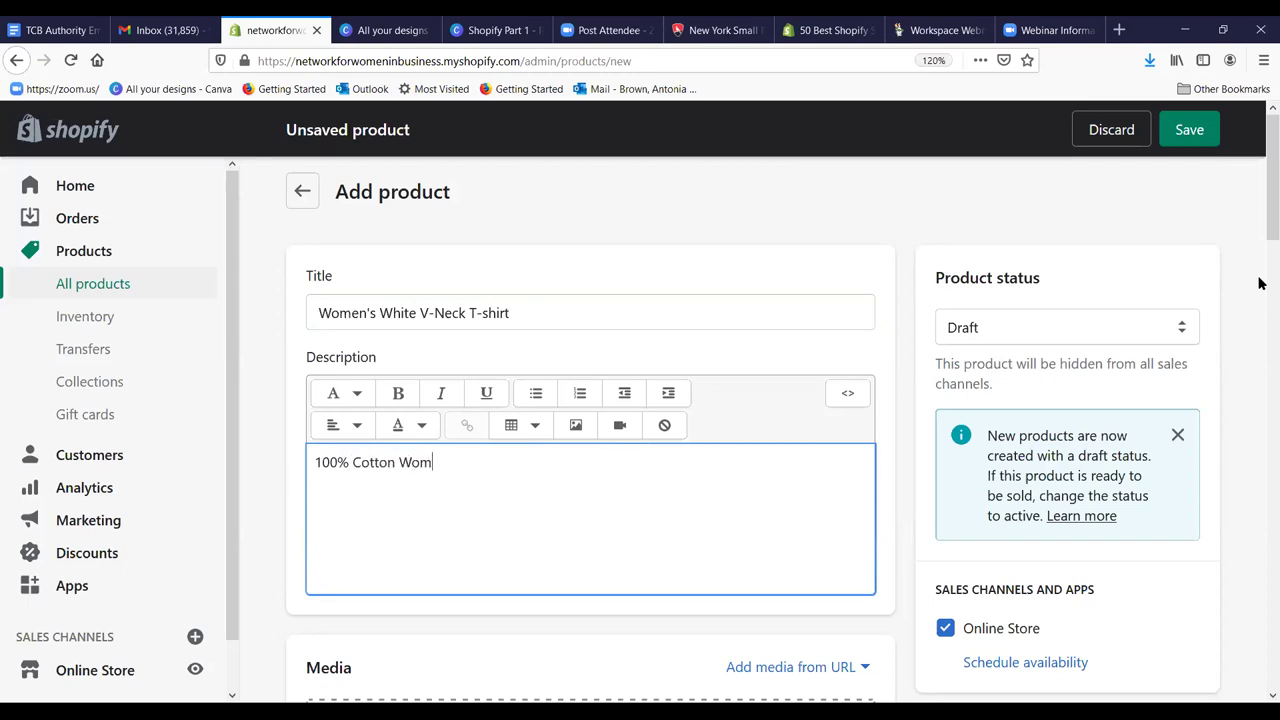
pyautogui.write("en's White V-neck To")
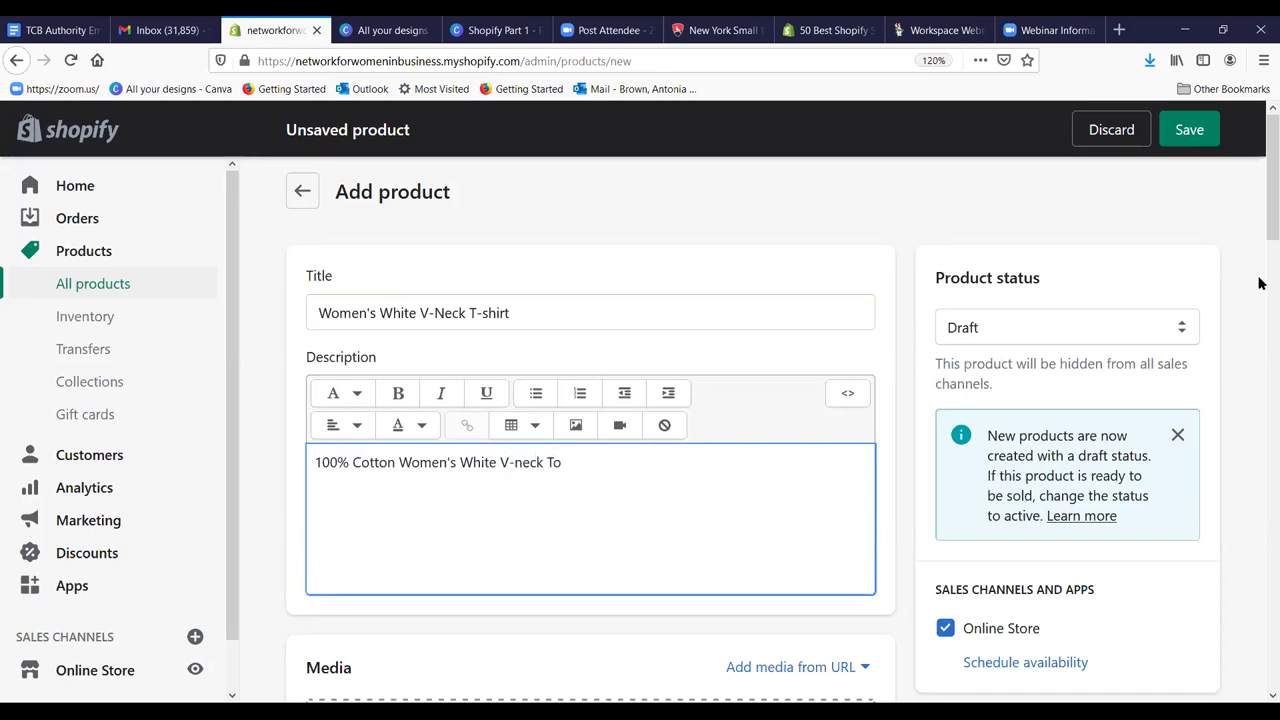
pyautogui.write('-shirt. Great for causual')
pyautogui.press('BackSpace')
pyautogui.press('BackSpace')
pyautogui.press('BackSpace')
pyautogui.press('BackSpace')
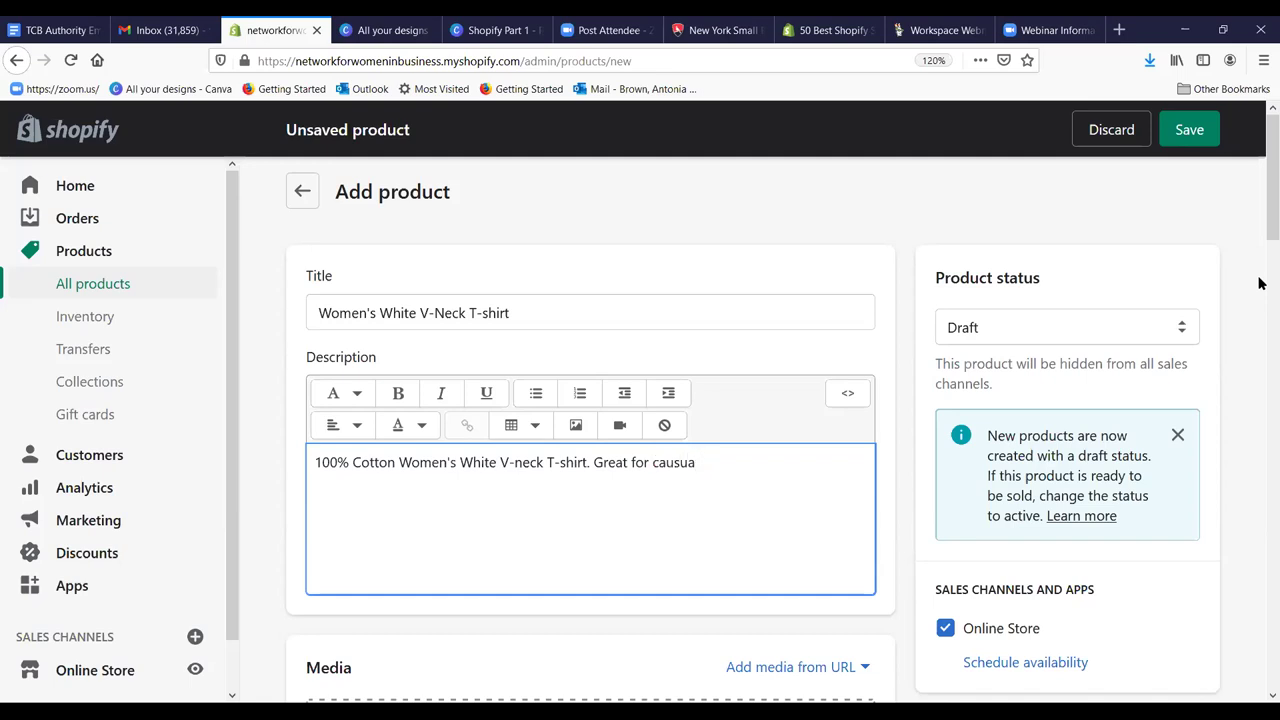
pyautogui.write('sual wear.')
# Step: Upload the image "Watched videos2" from the Downloads folder as the product's media
pyautogui.scroll(-3, 662, 395)
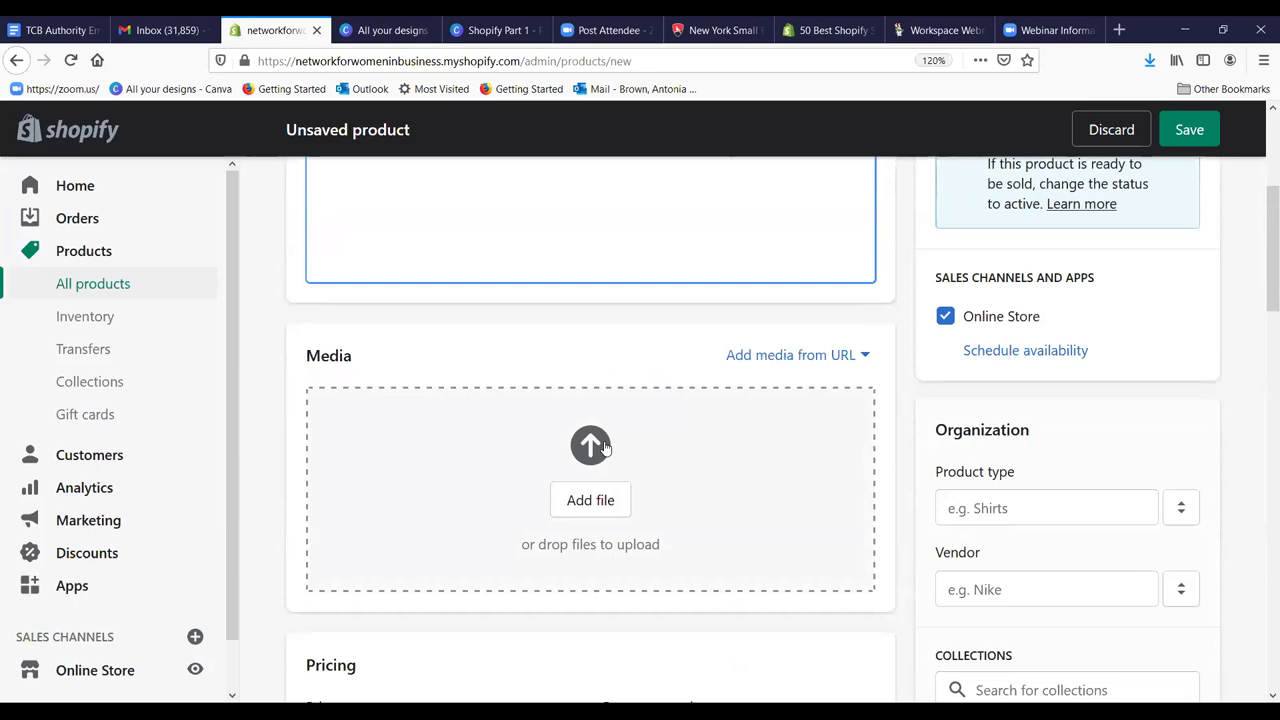
pyautogui.click(591, 503)
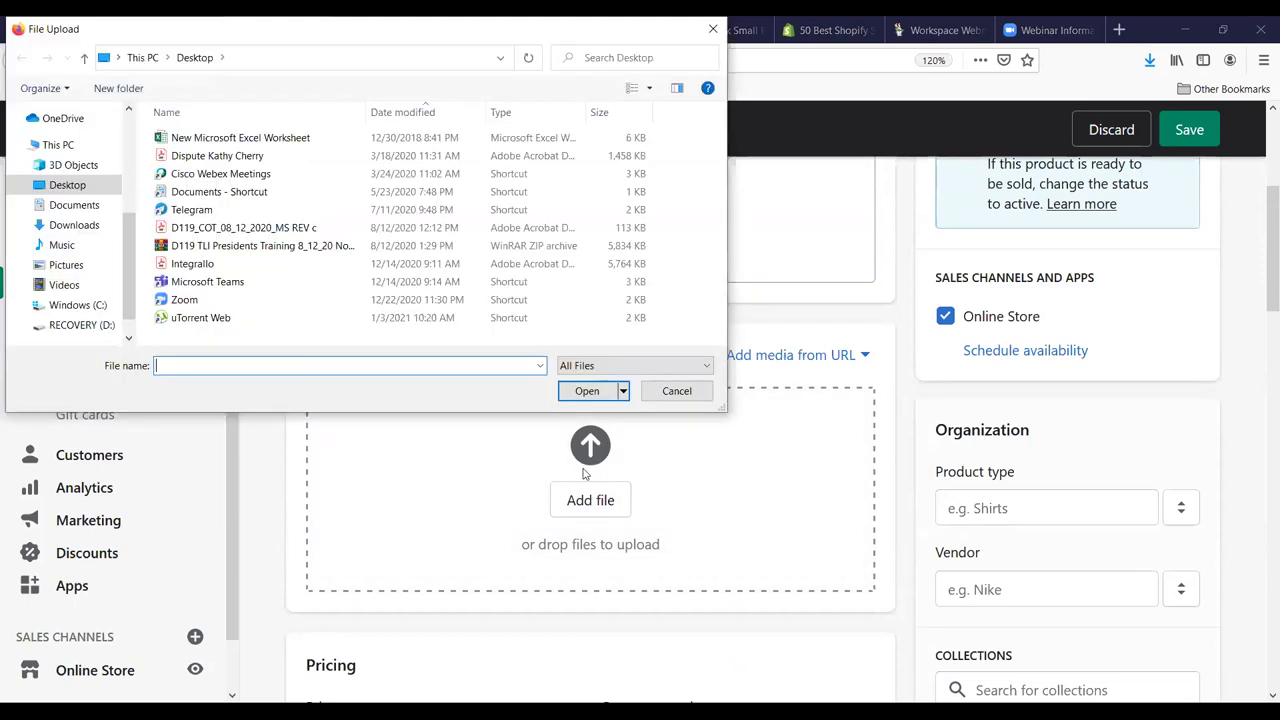
pyautogui.click(74, 228)
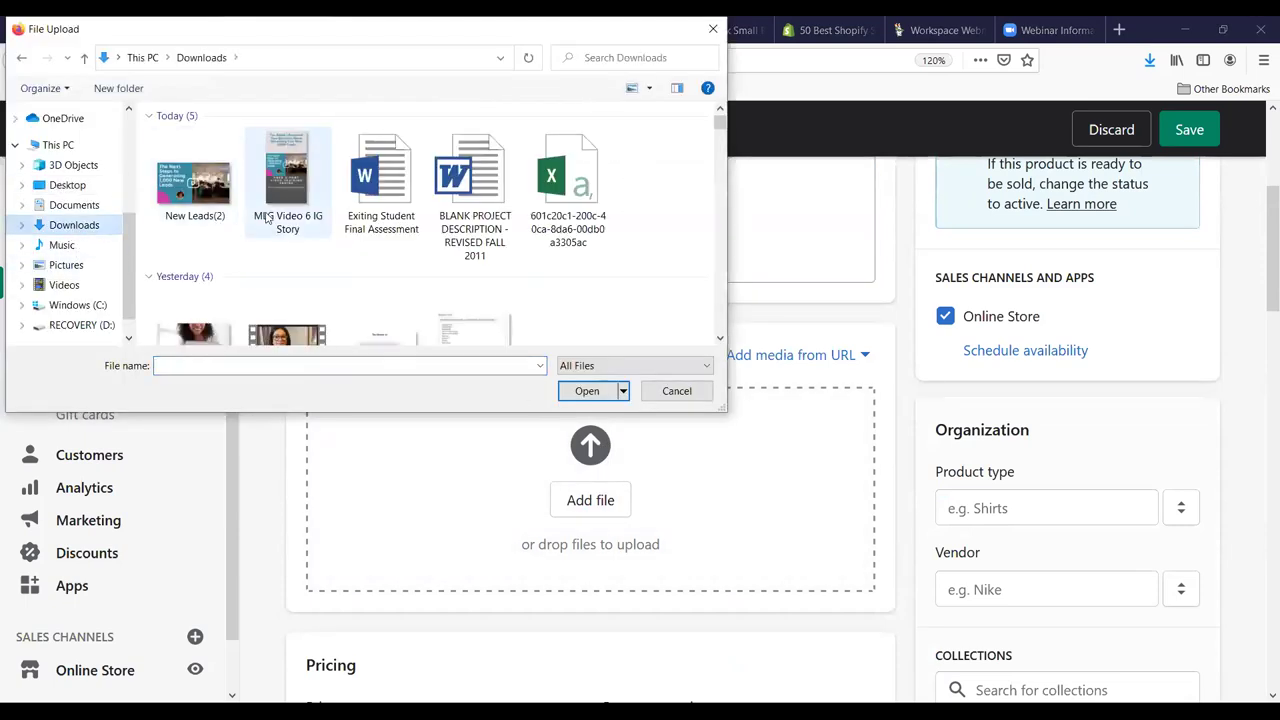
pyautogui.scroll(-1, 290, 240)
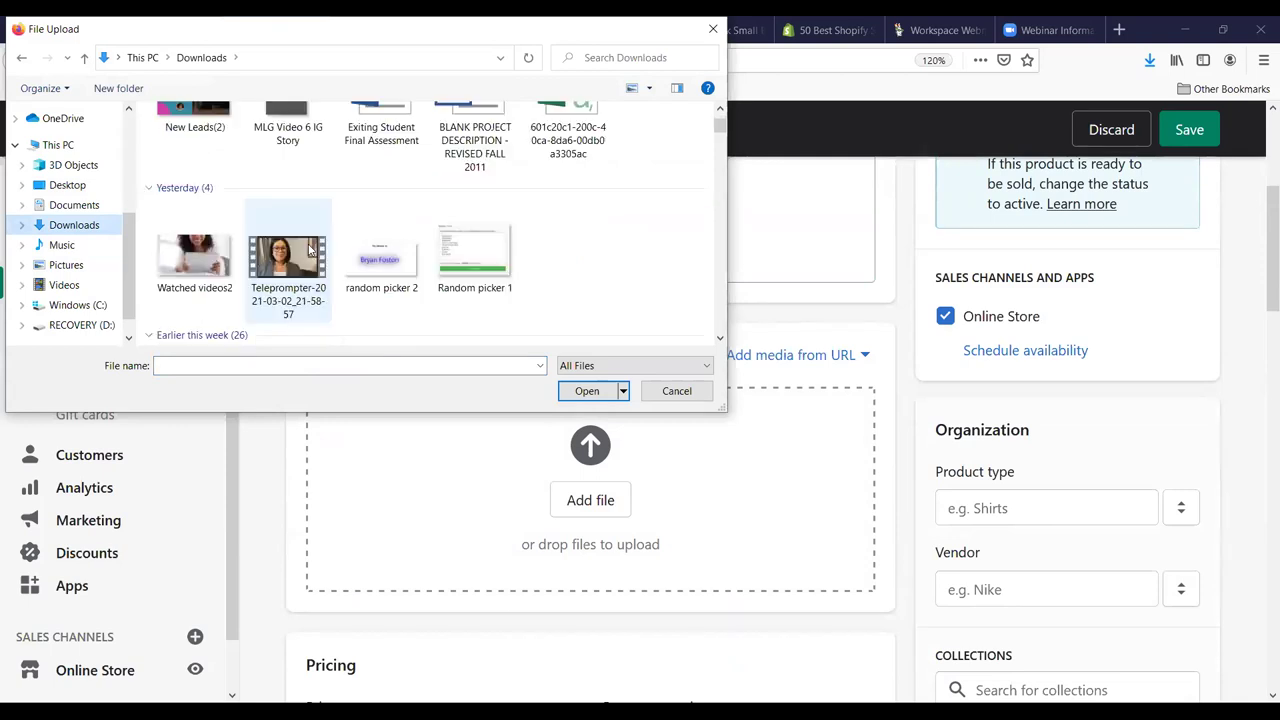
pyautogui.click(196, 254)
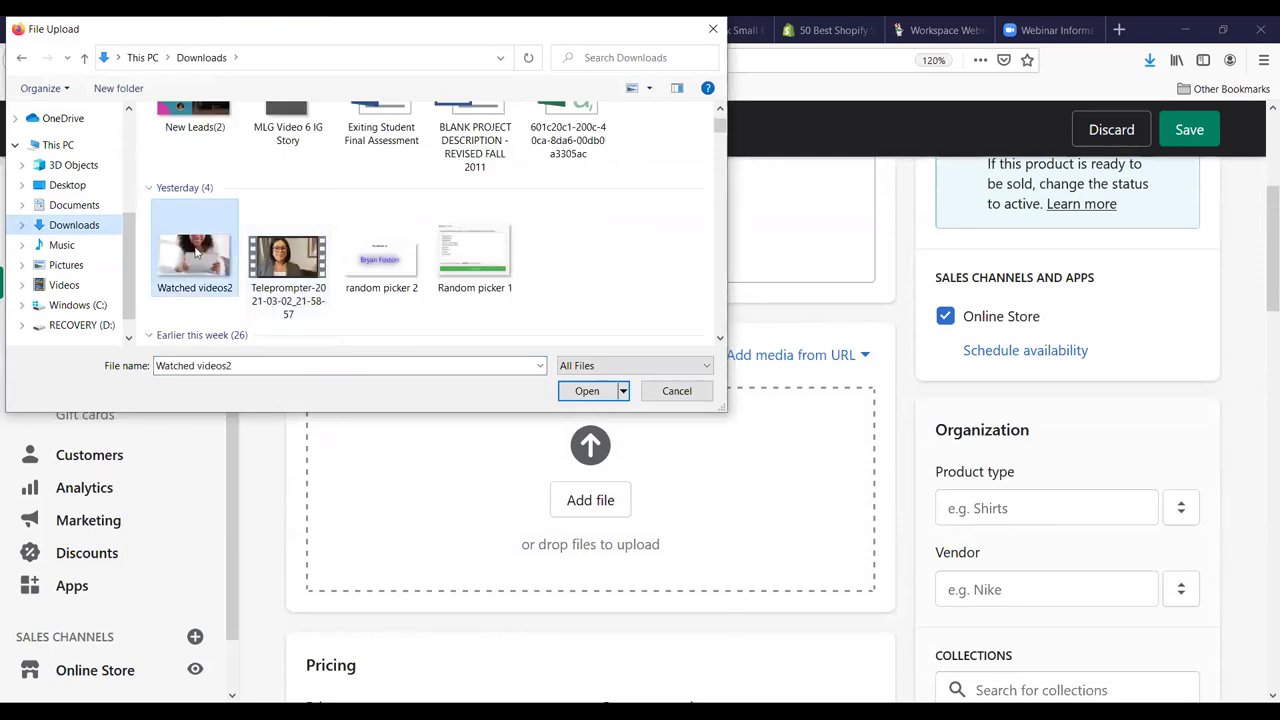
pyautogui.click(586, 391)
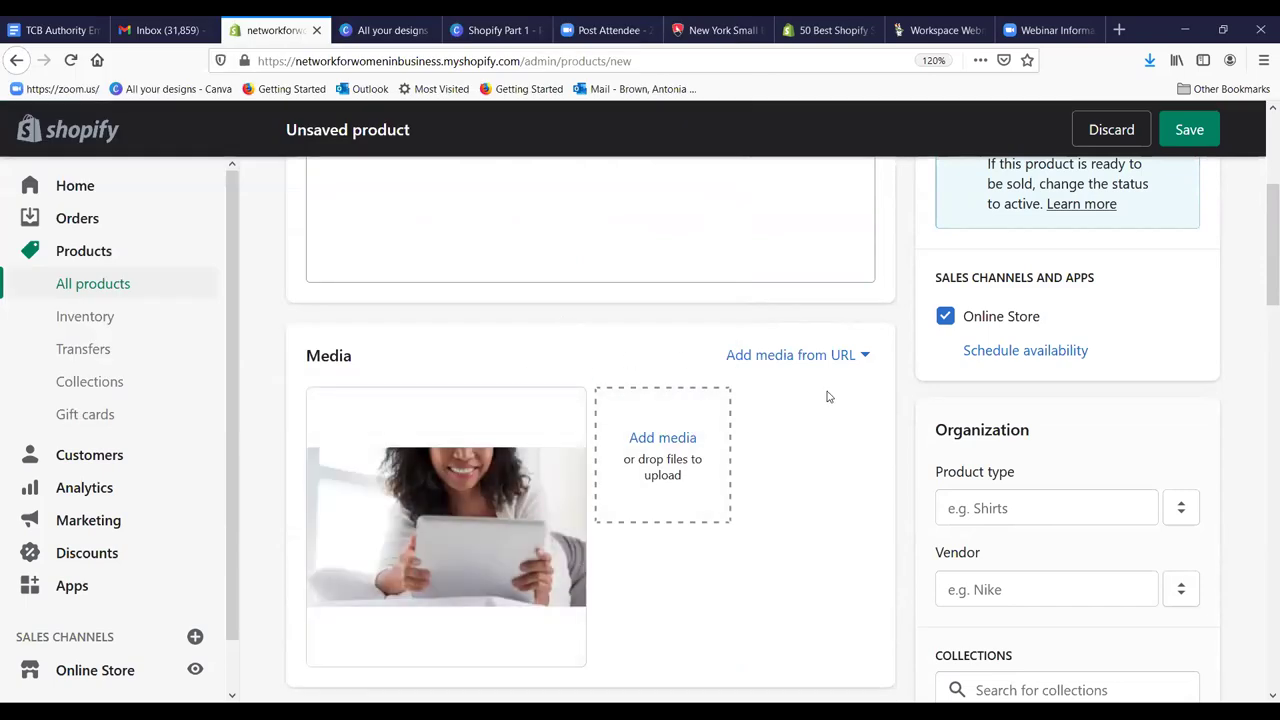
# Step: Set the product's price to 25.00, its compare at price to 30.00 and its cost per item to 15.00
pyautogui.scroll(-2, 826, 398)
pyautogui.scroll(-1, 790, 355)
pyautogui.scroll(-1, 779, 346)
pyautogui.click(343, 401)
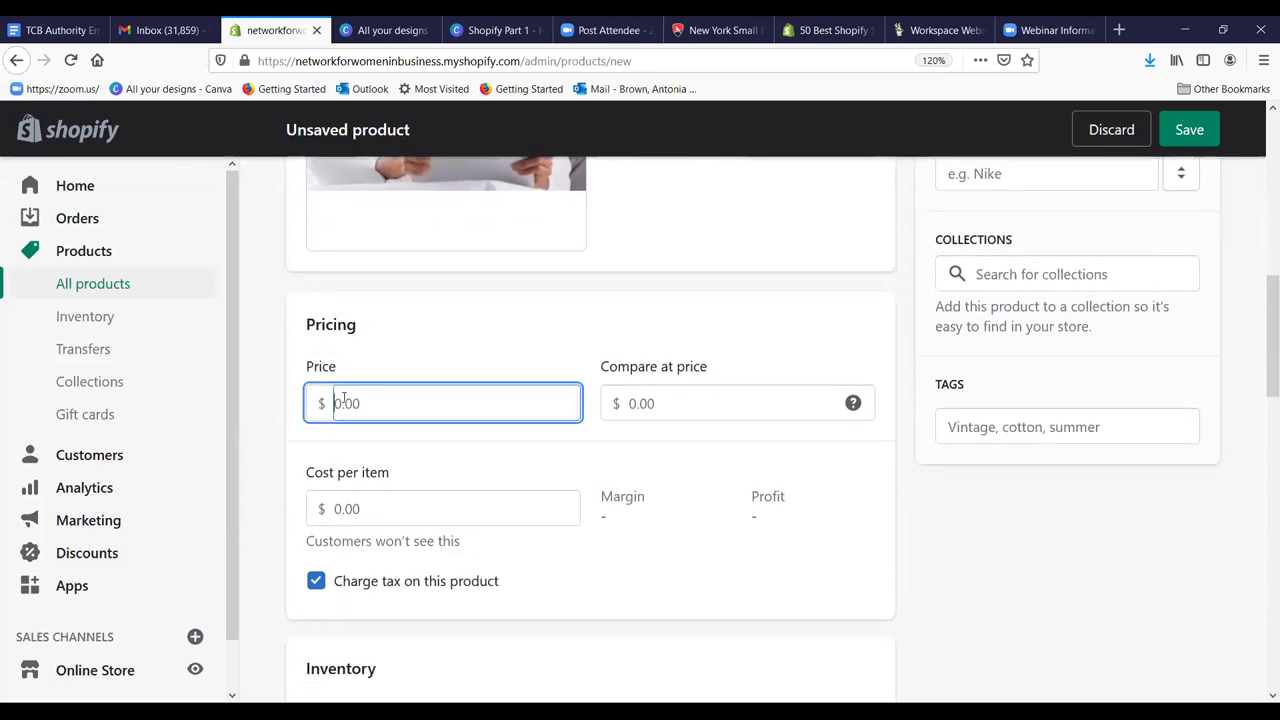
pyautogui.write('25.00')
pyautogui.click(660, 406)
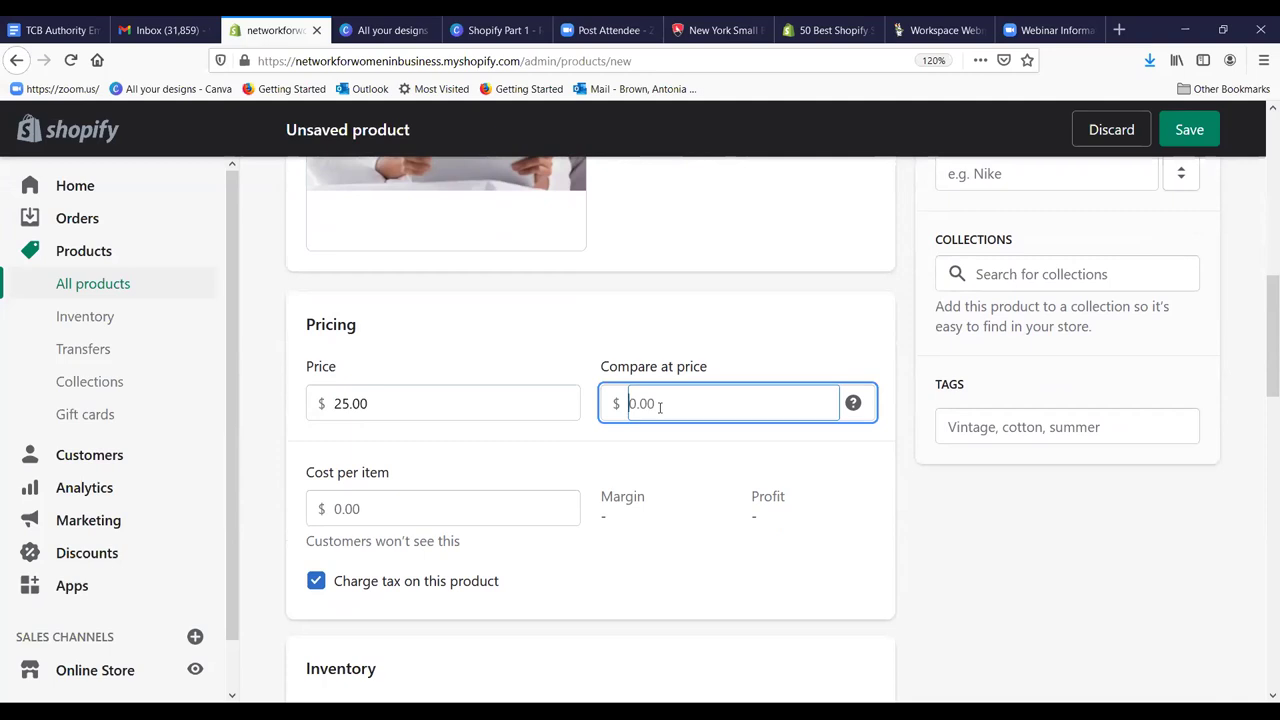
pyautogui.write('30.00')
pyautogui.click(372, 507)
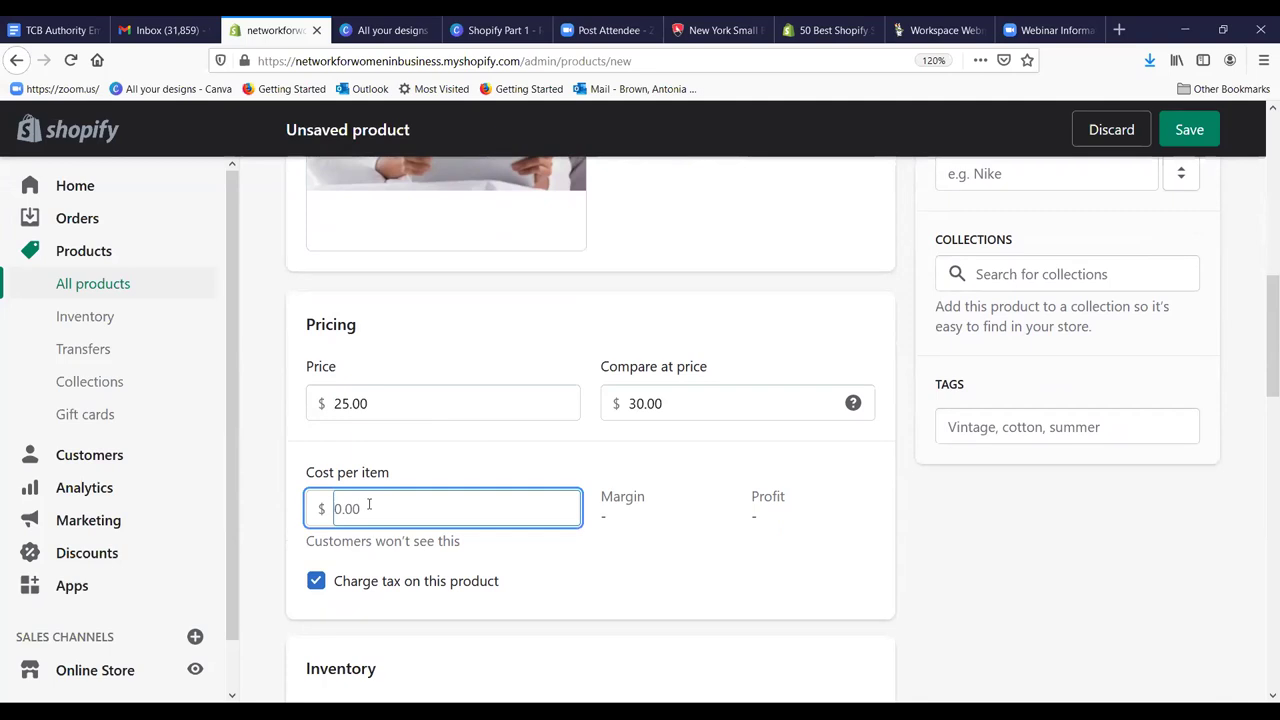
pyautogui.write('15.00')
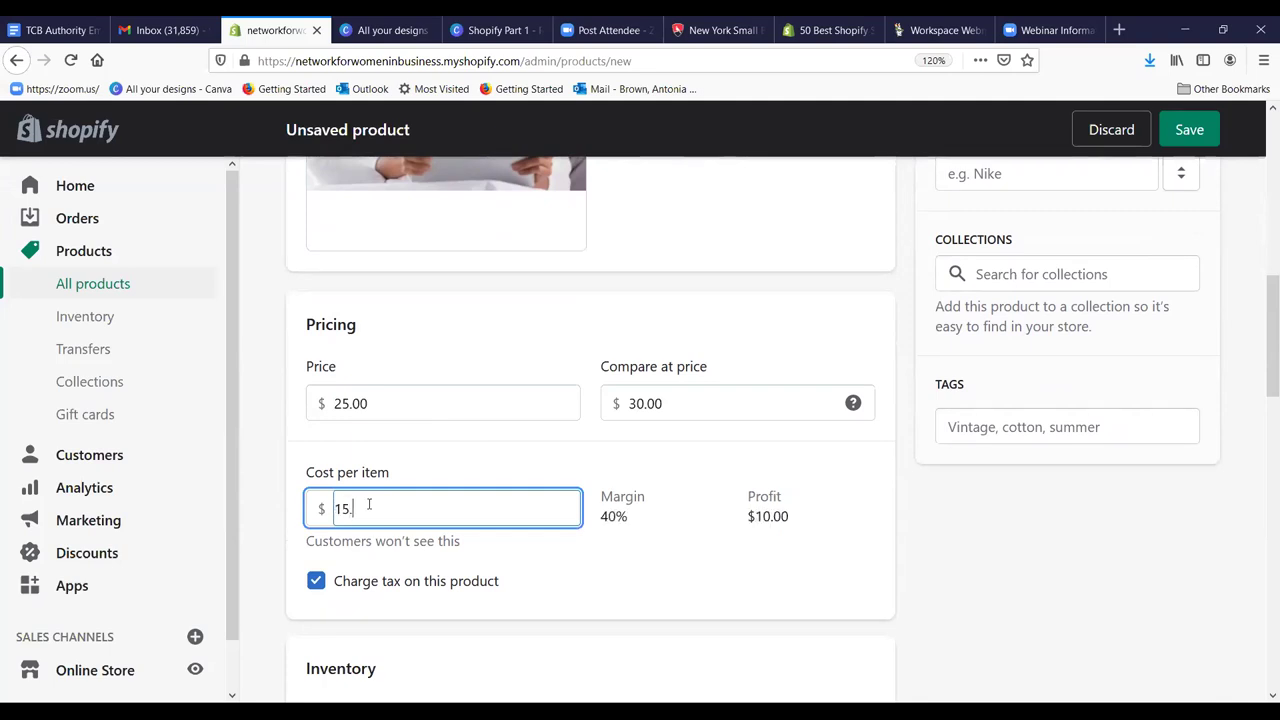
pyautogui.click(506, 566)
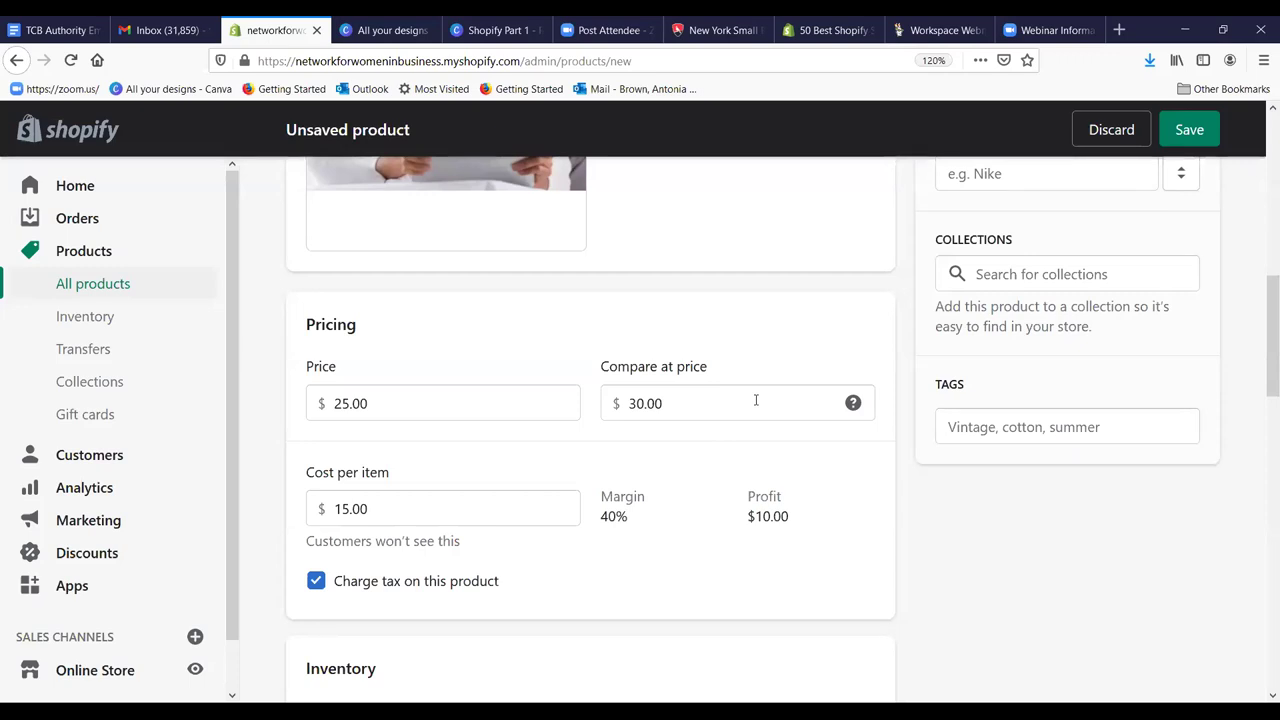
# Step: Set the available quantity in the product's inventory to 25 and save the product
pyautogui.scroll(-3, 737, 435)
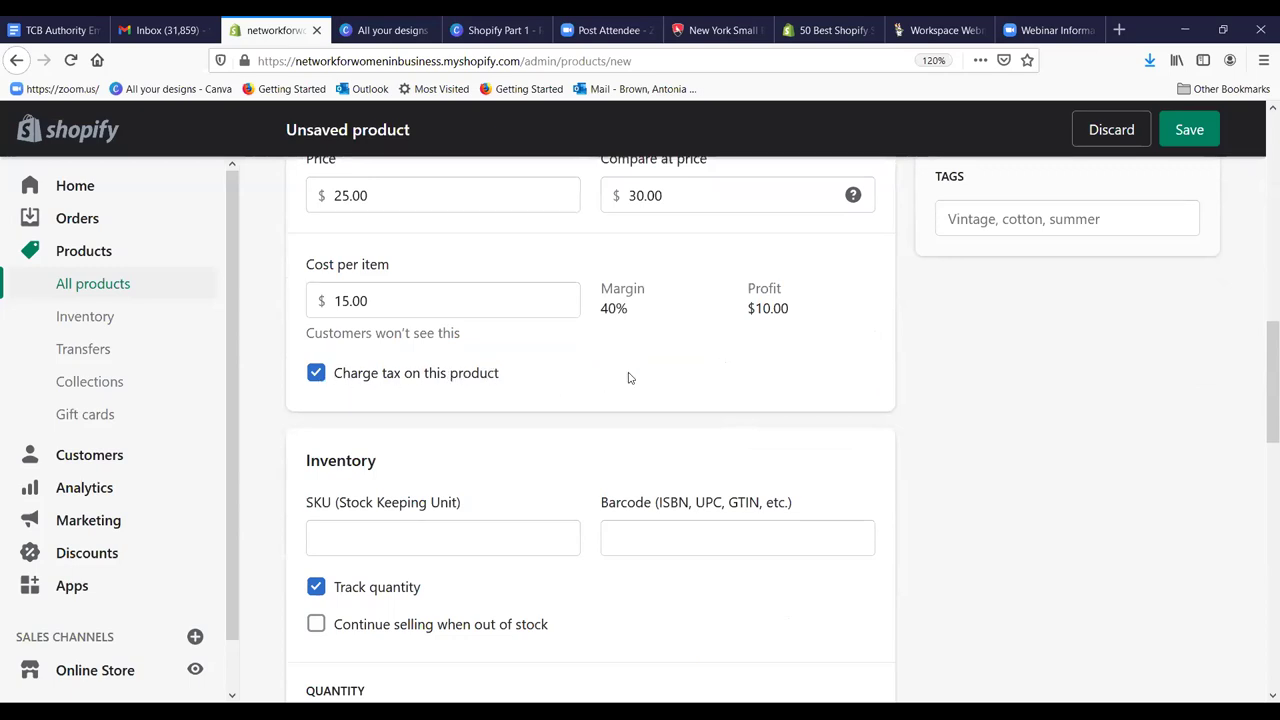
pyautogui.scroll(-2, 670, 365)
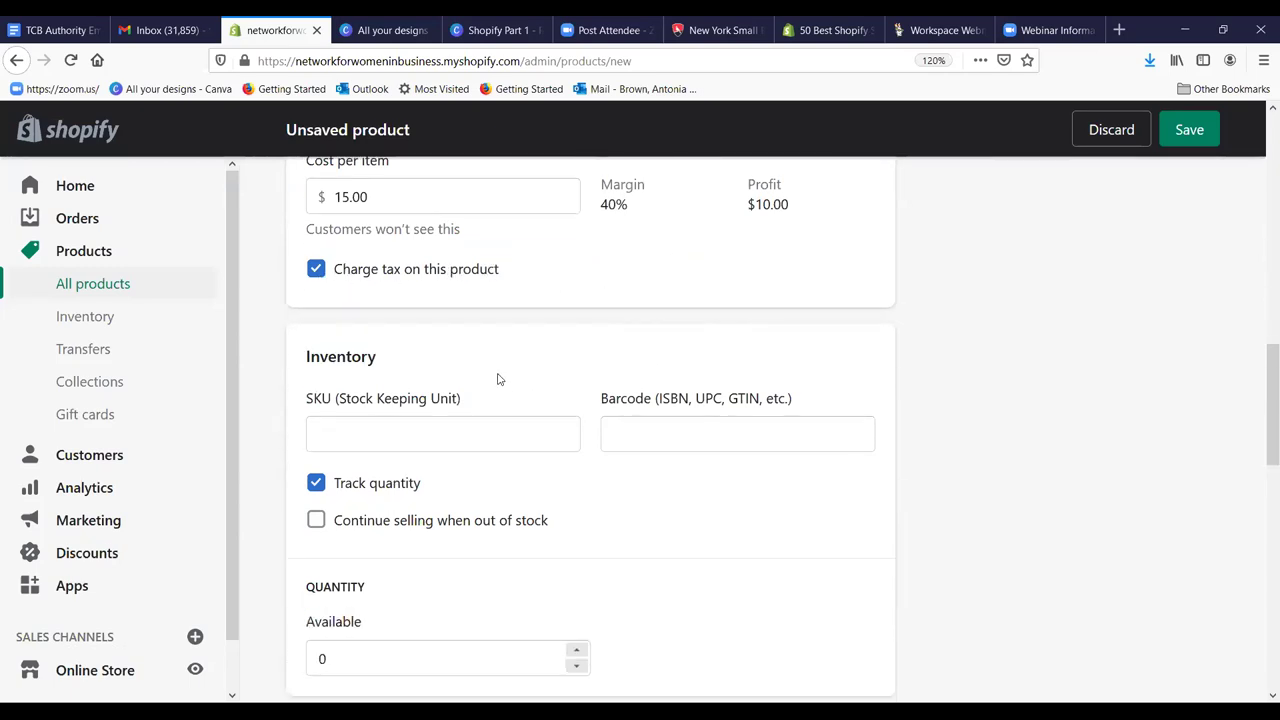
pyautogui.scroll(4, 548, 318)
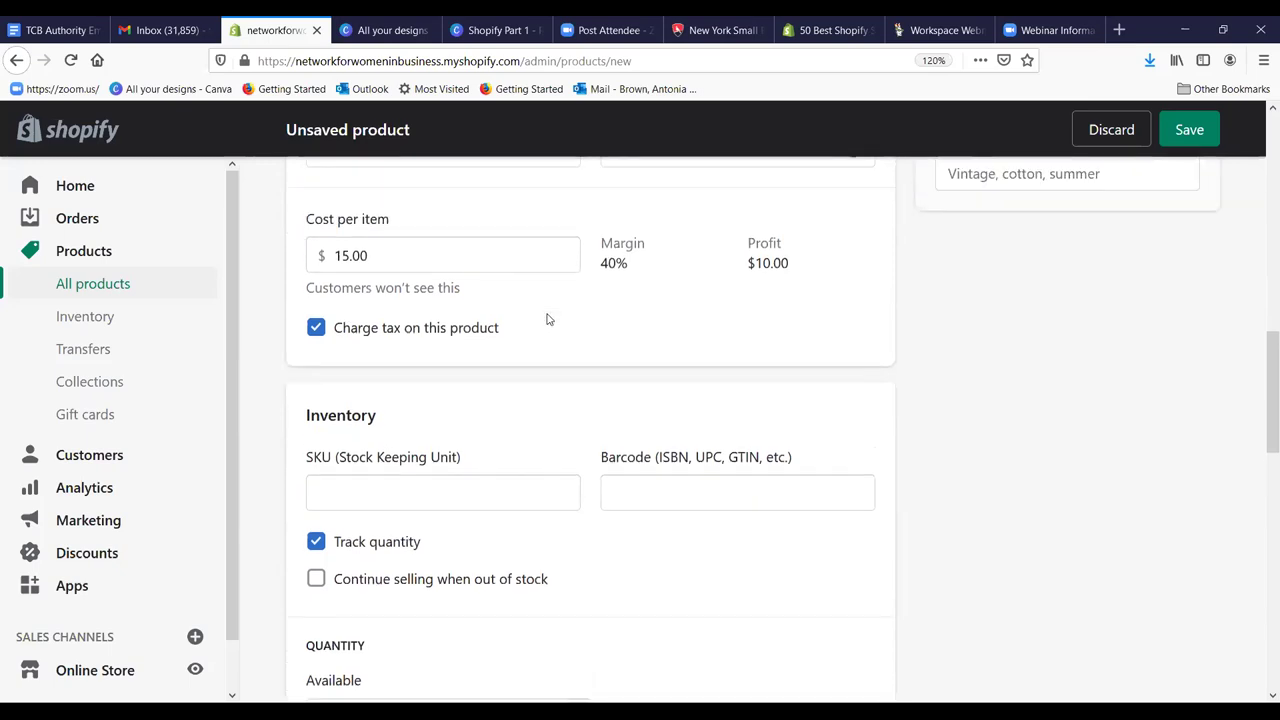
pyautogui.scroll(-4, 545, 320)
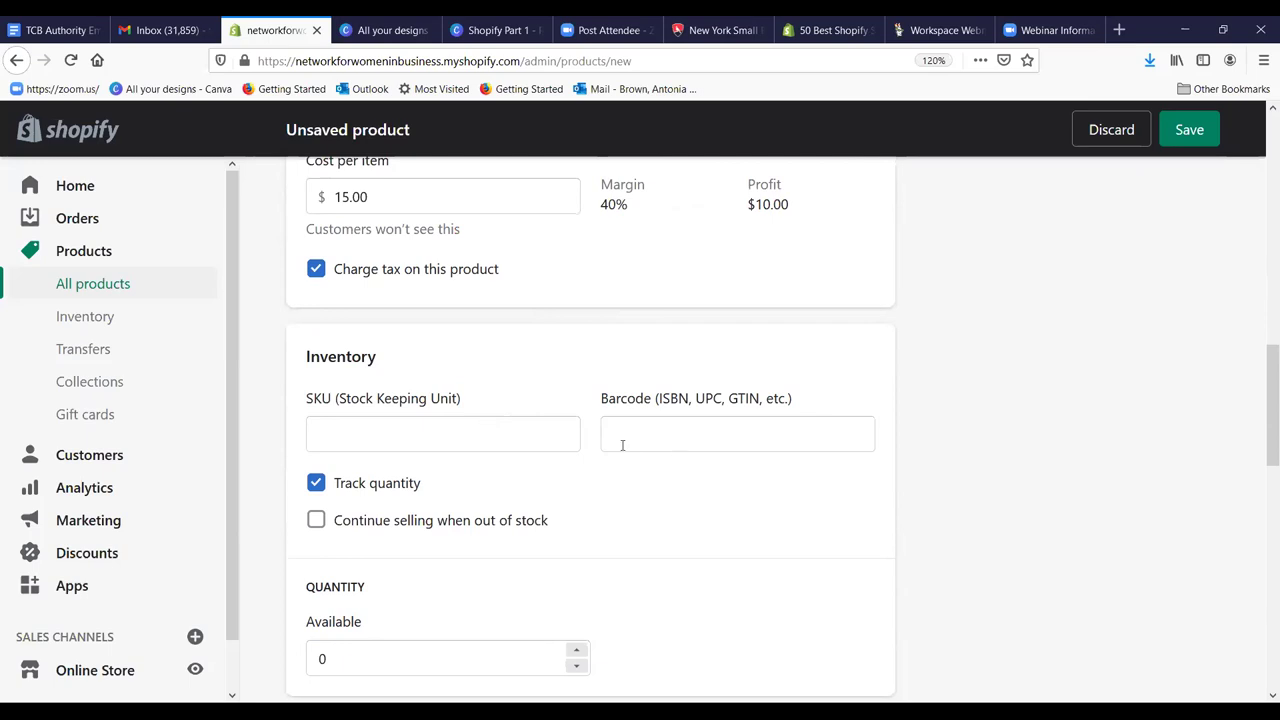
pyautogui.click(445, 430)
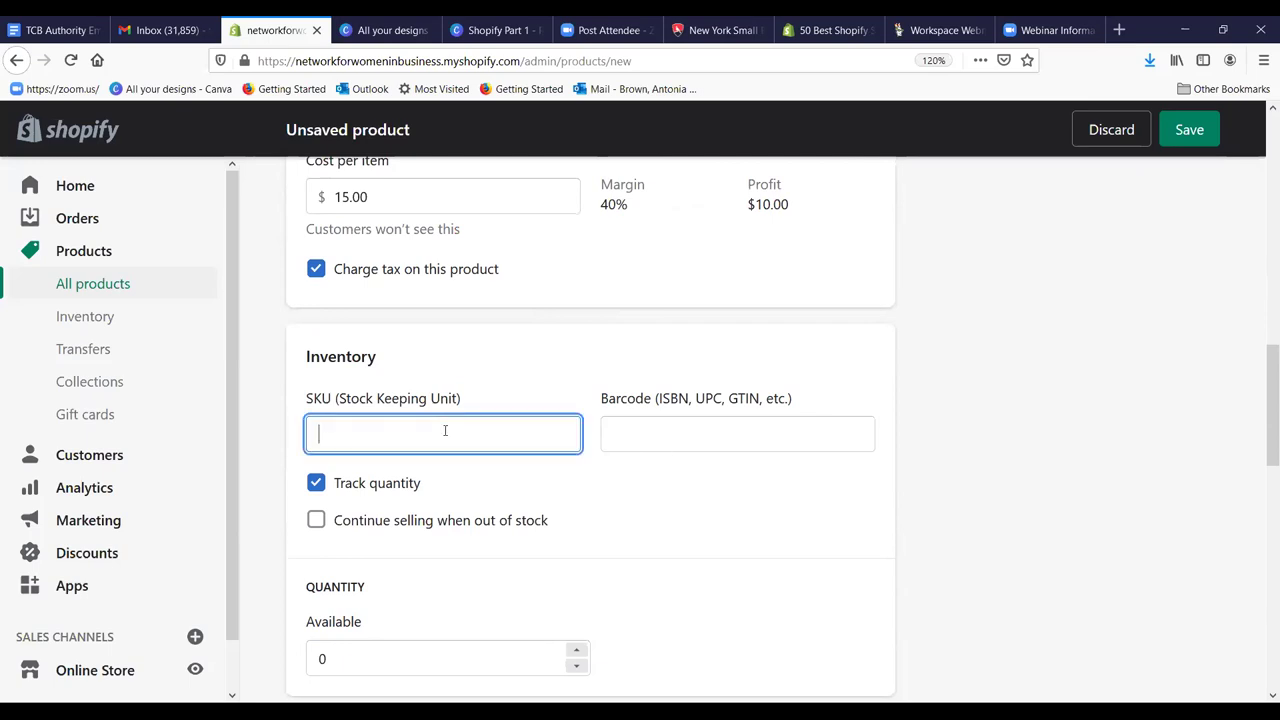
pyautogui.click(686, 439)
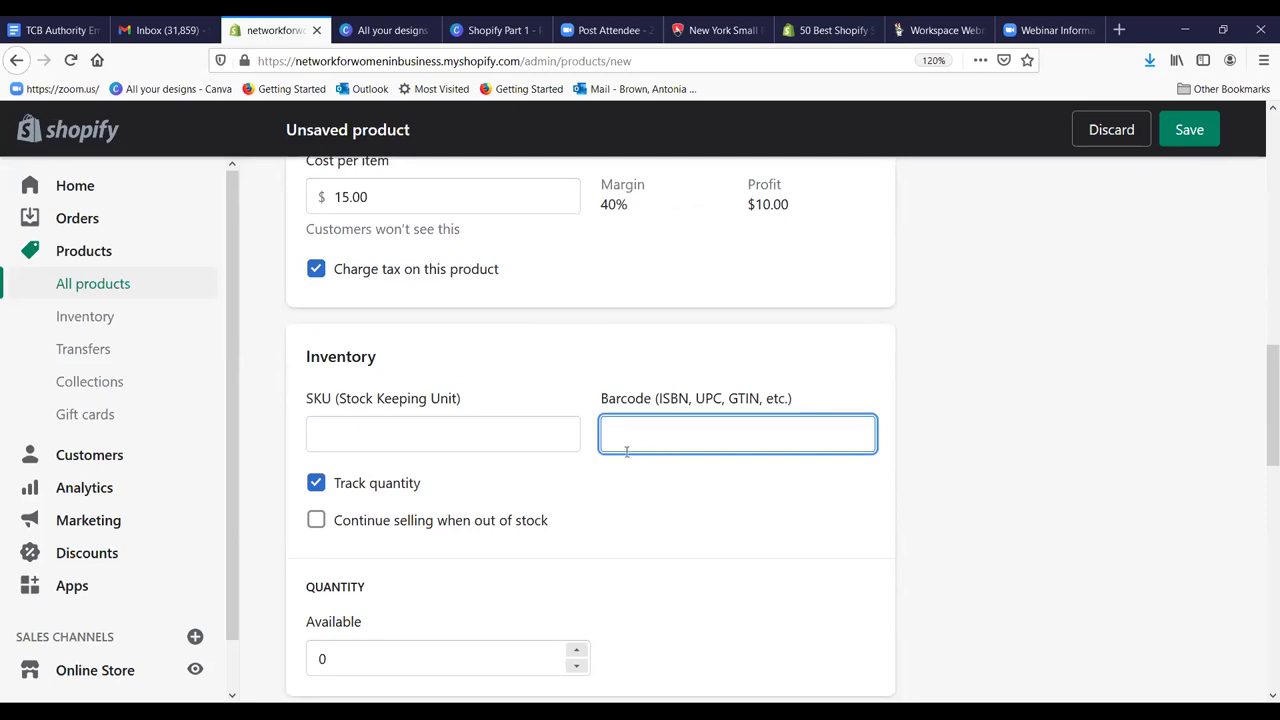
pyautogui.scroll(-1, 583, 455)
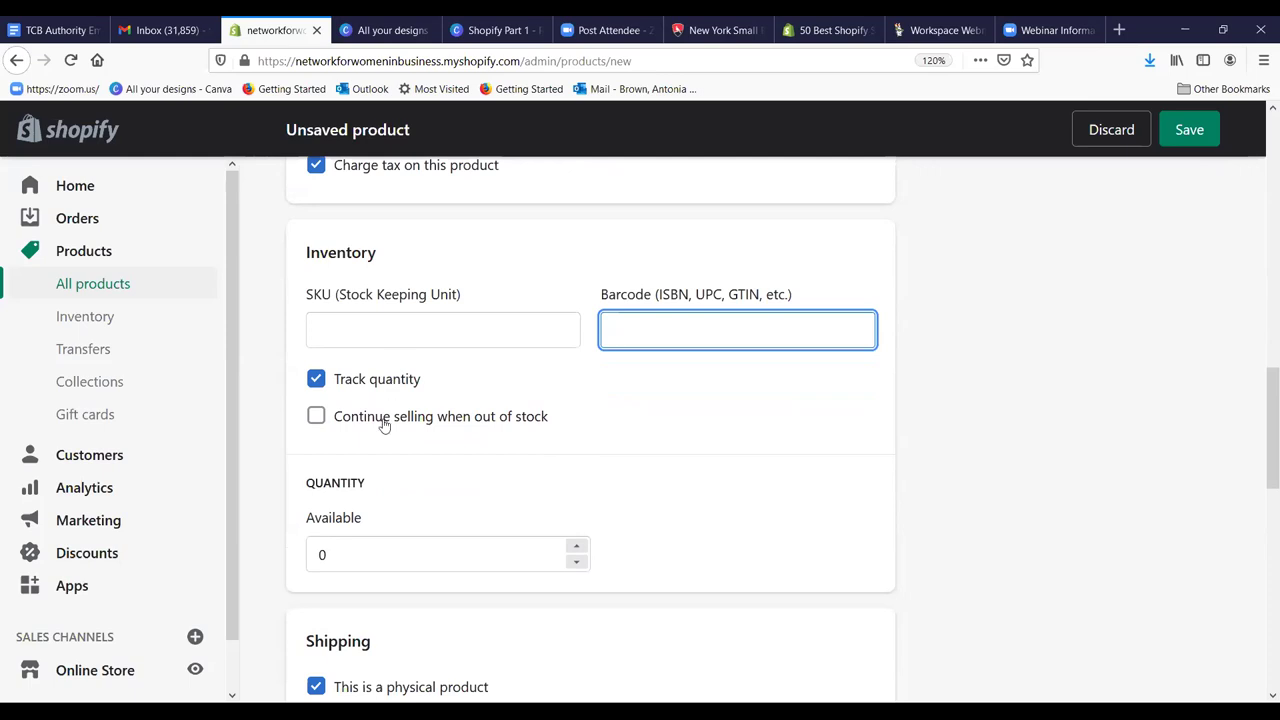
pyautogui.moveTo(349, 560); pyautogui.dragTo(271, 553)
pyautogui.write('25')
pyautogui.press('Return')
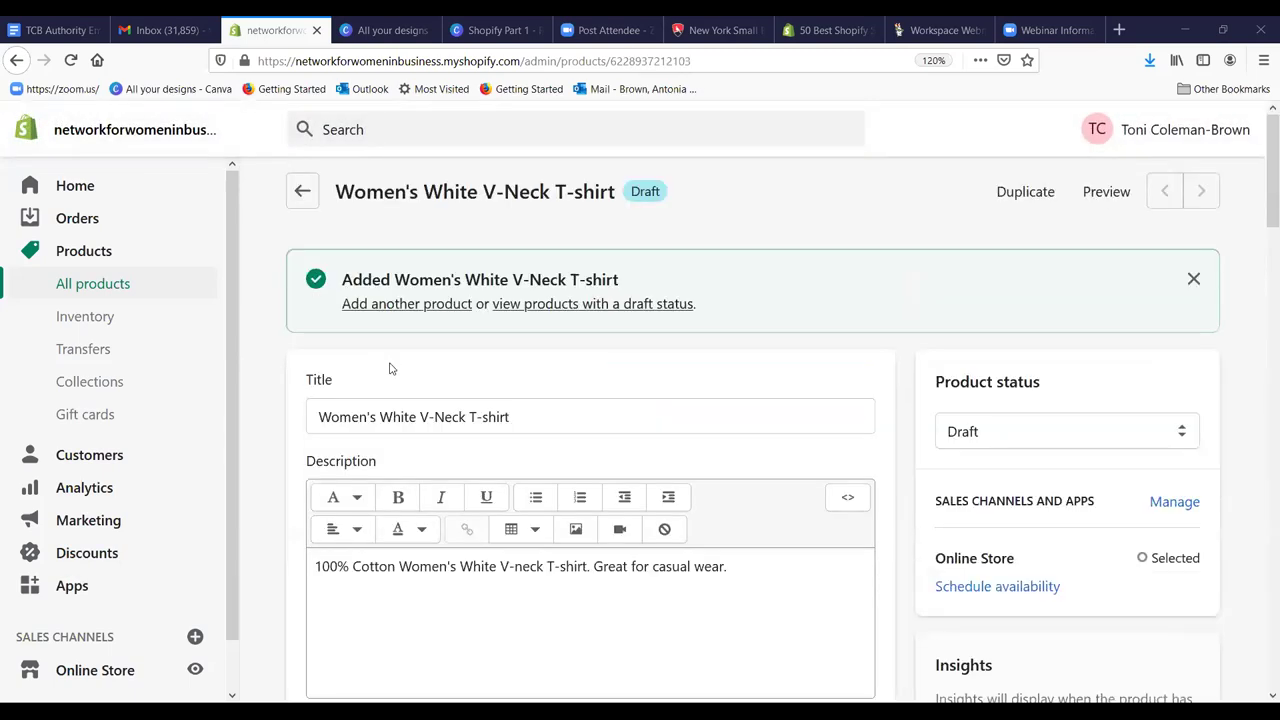
# Step: Review the saved product's inventory options and its shipping section, including weight and customs information
pyautogui.scroll(-8, 683, 417)
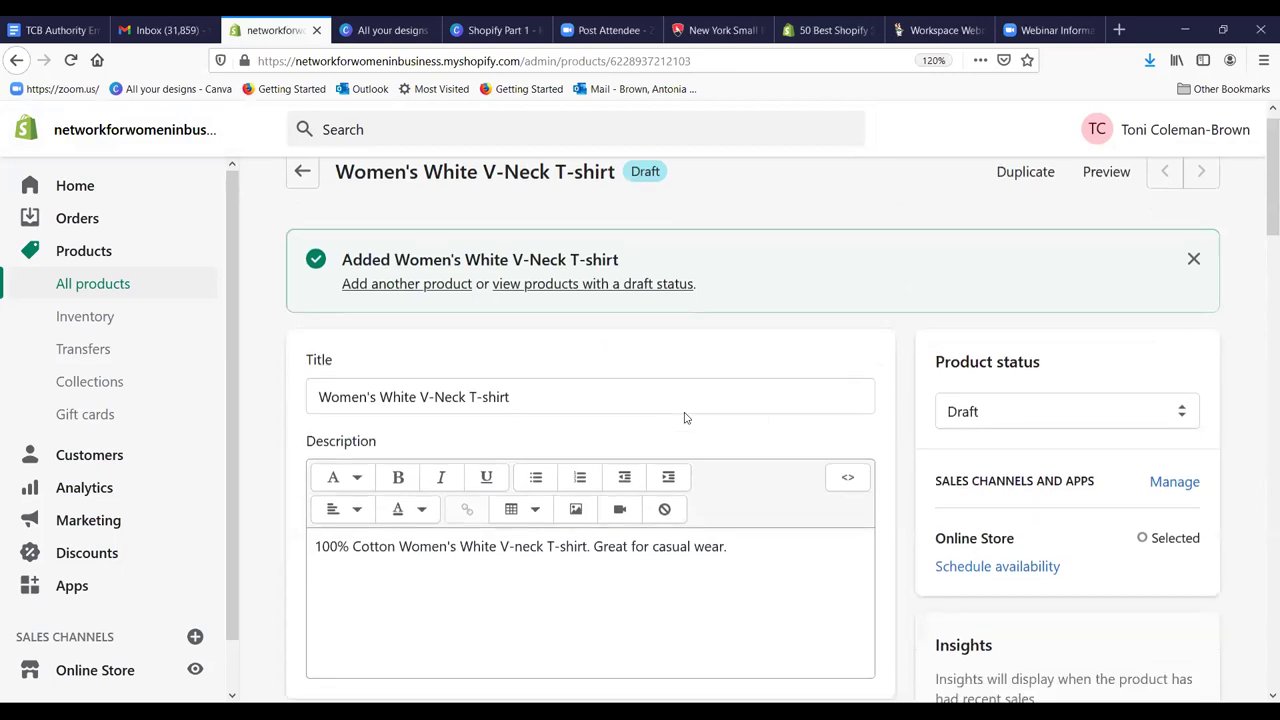
pyautogui.scroll(-3, 688, 420)
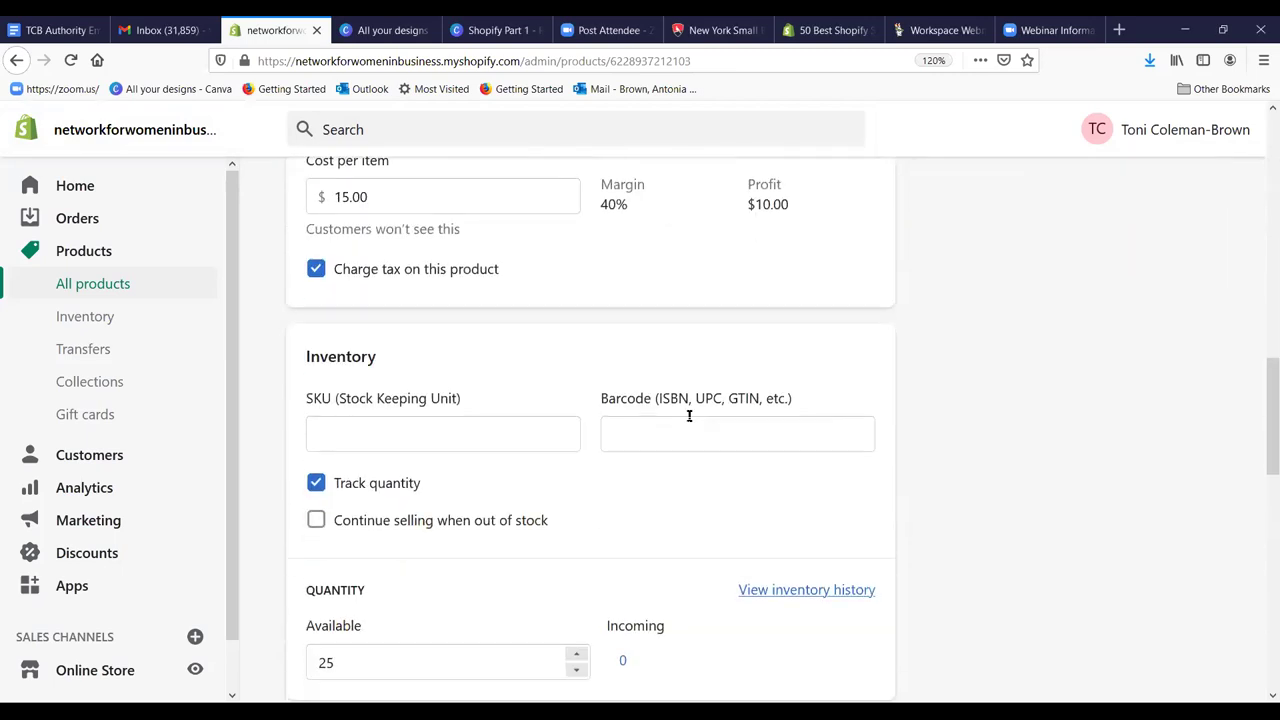
pyautogui.scroll(-2, 689, 416)
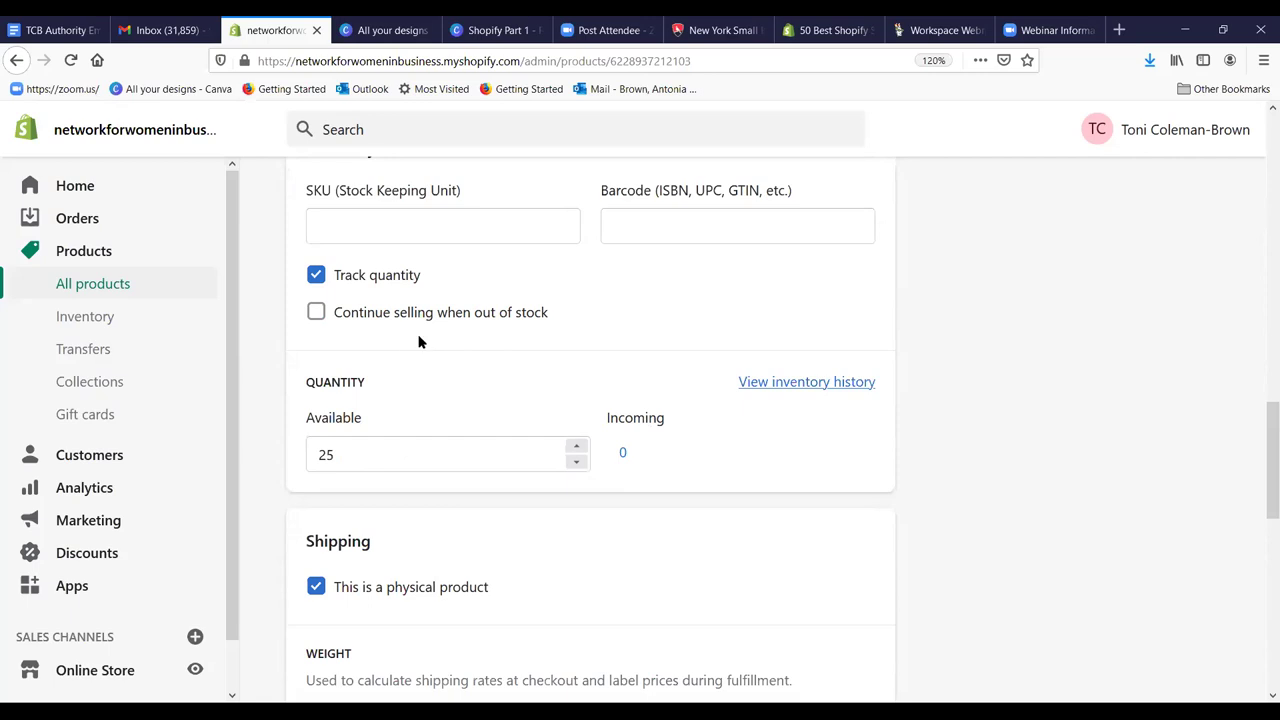
pyautogui.scroll(-1, 424, 340)
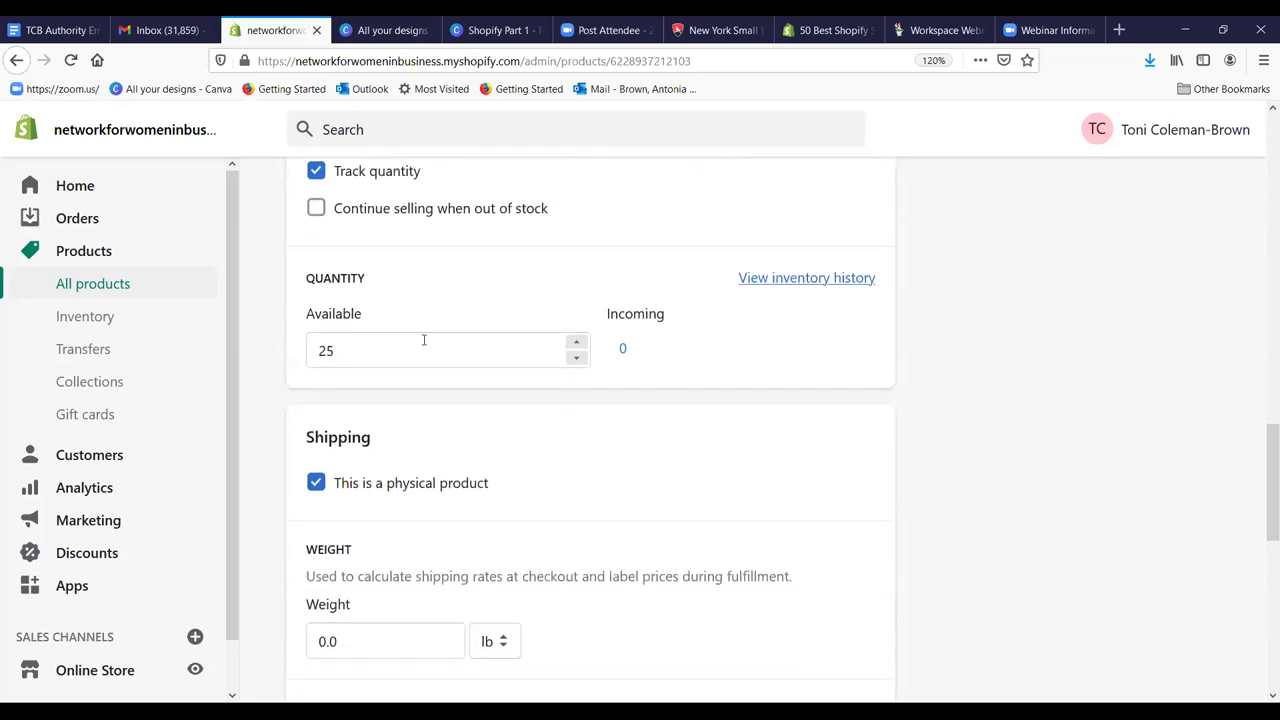
pyautogui.scroll(-2, 424, 342)
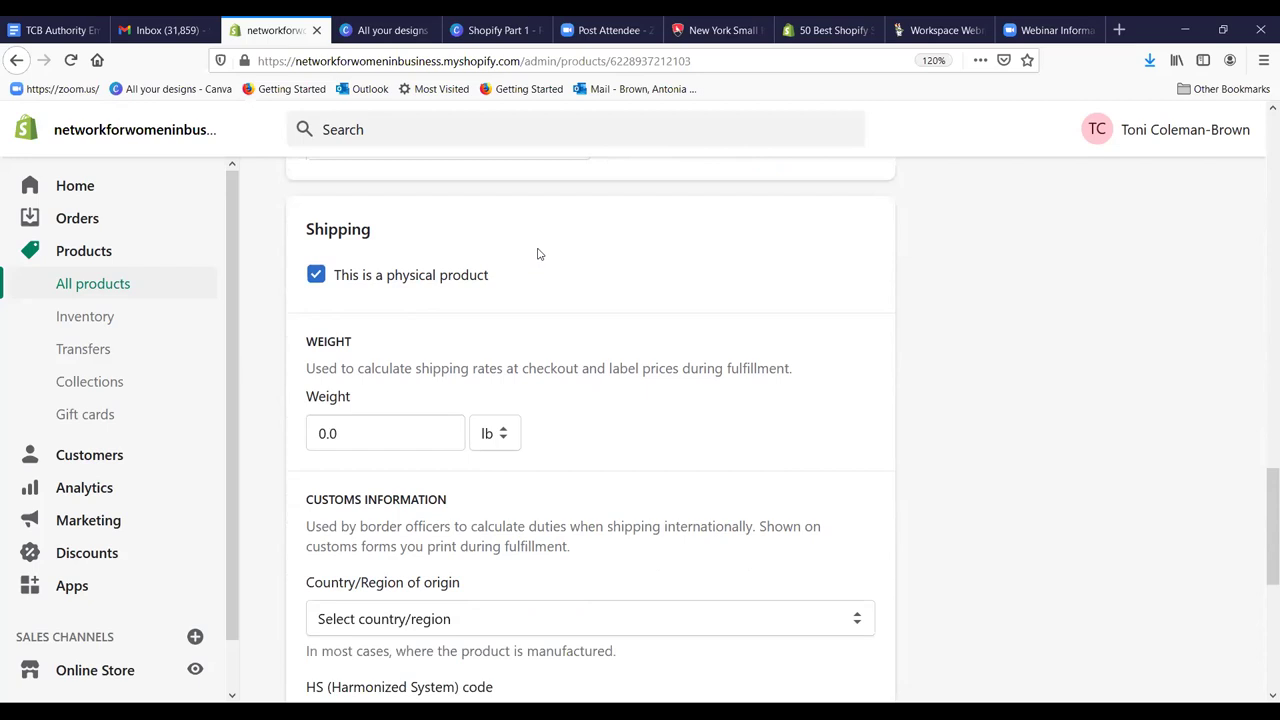
pyautogui.scroll(-3, 206, 491)
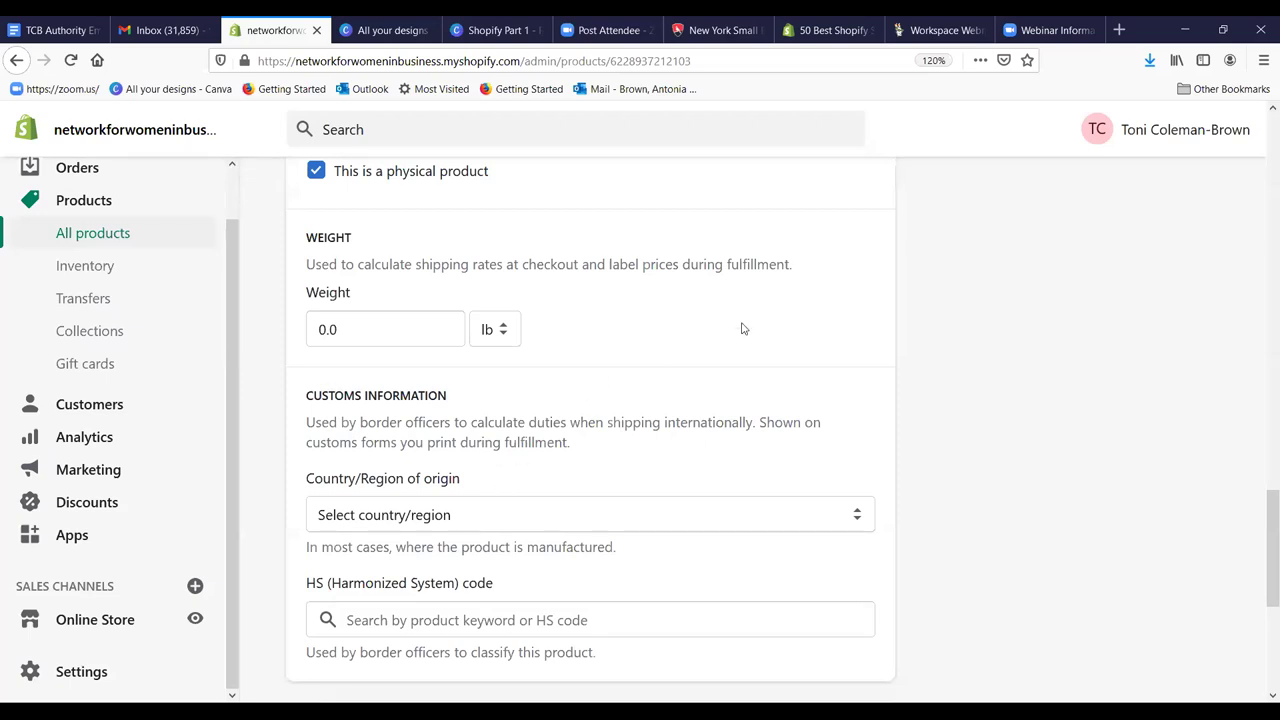
# Step: Change the product status of the T-shirt to Active
pyautogui.scroll(5, 986, 363)
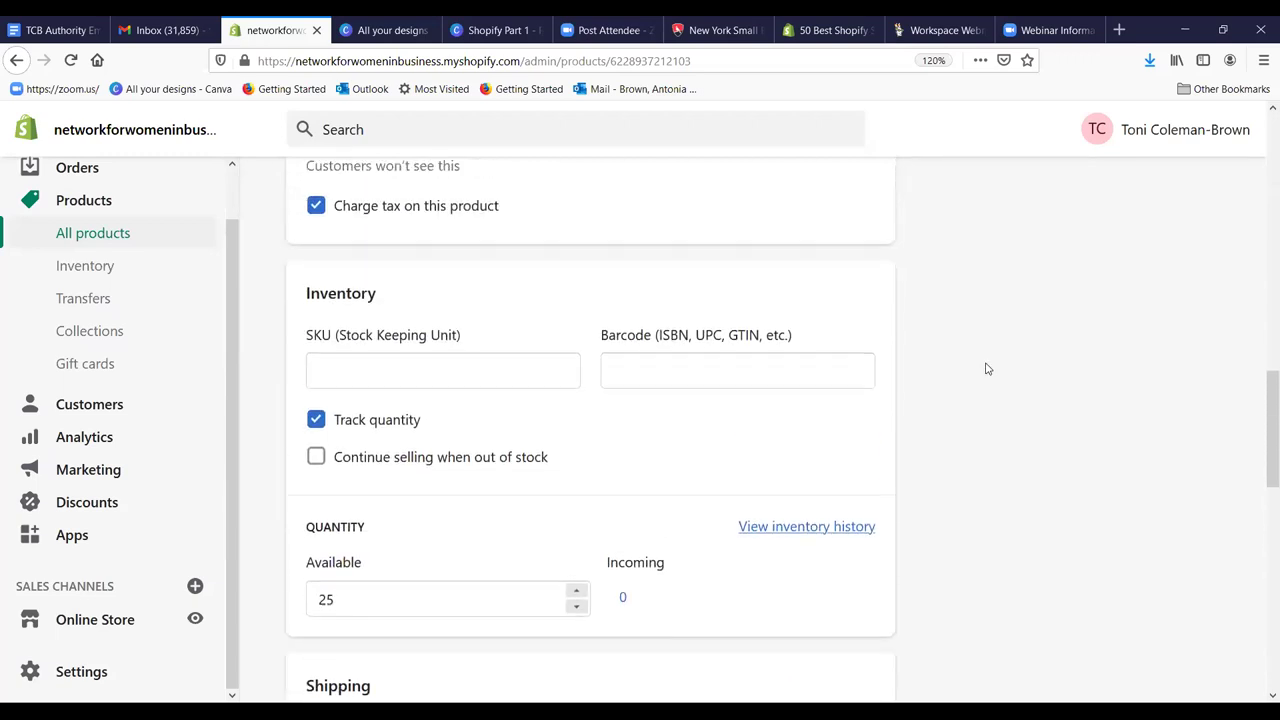
pyautogui.scroll(10, 986, 369)
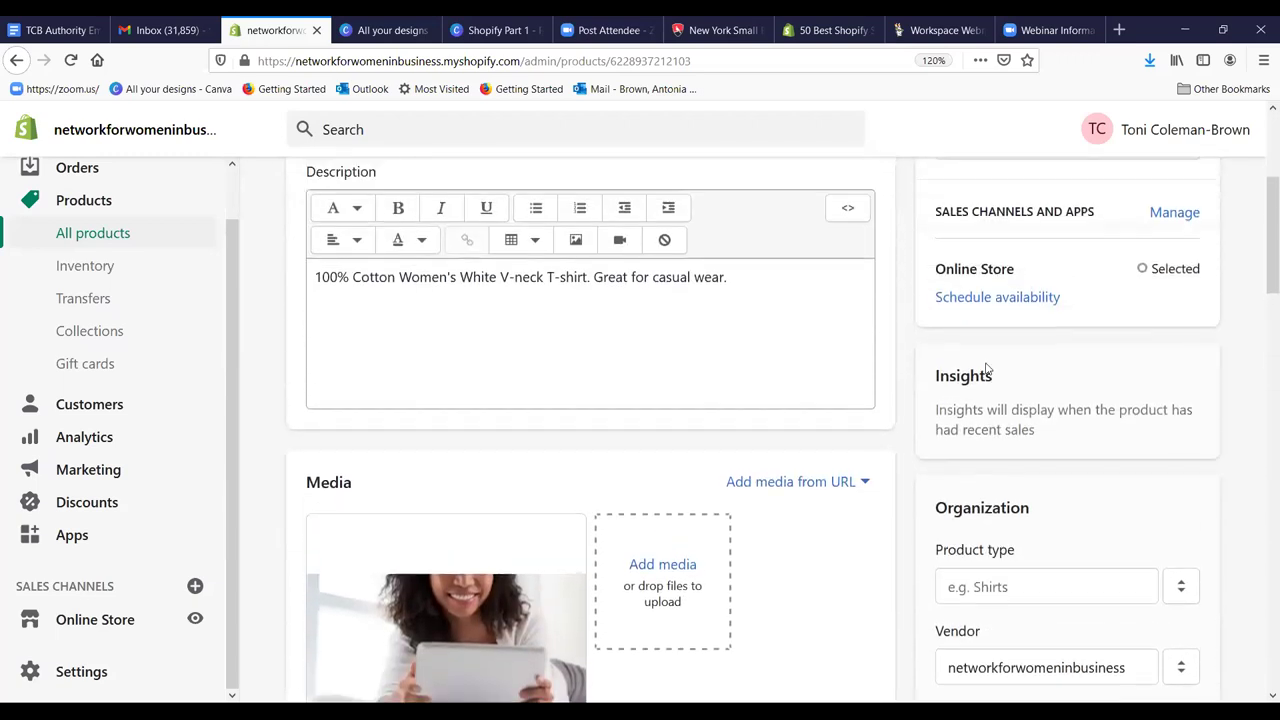
pyautogui.scroll(5, 986, 369)
pyautogui.scroll(-2, 990, 350)
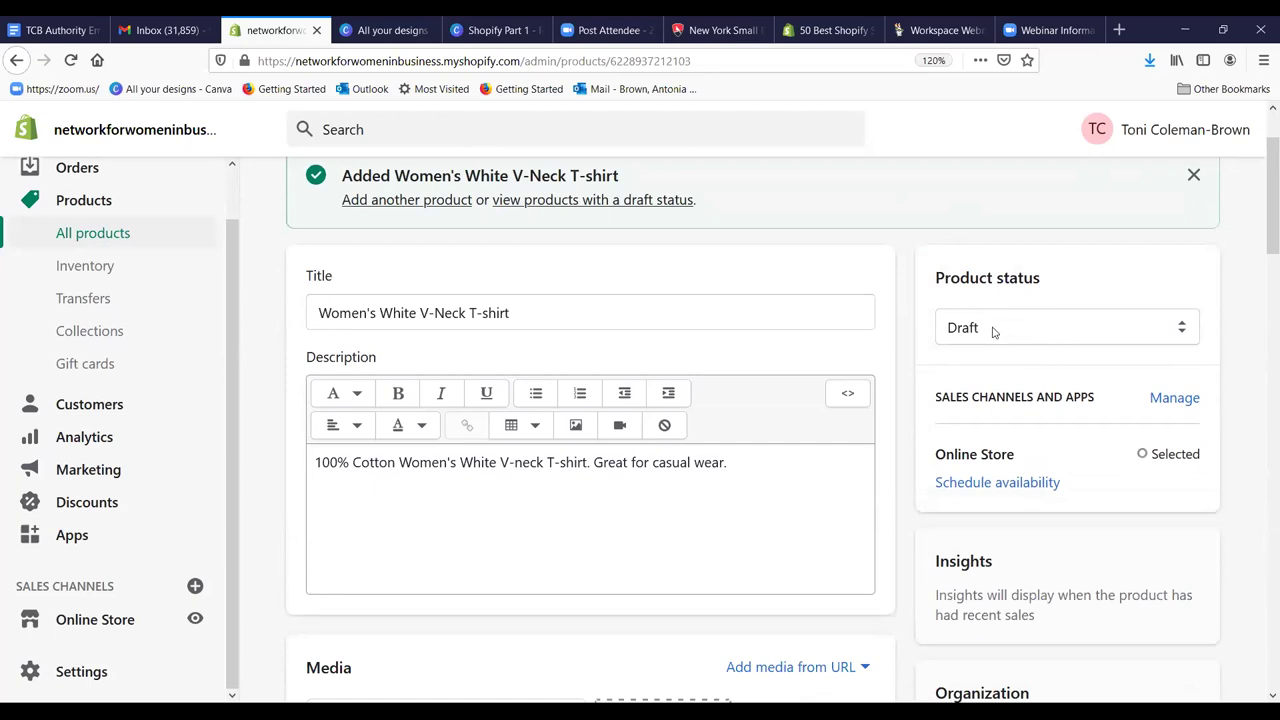
pyautogui.rightClick(969, 301)
pyautogui.click(1161, 270)
pyautogui.click(1174, 334)
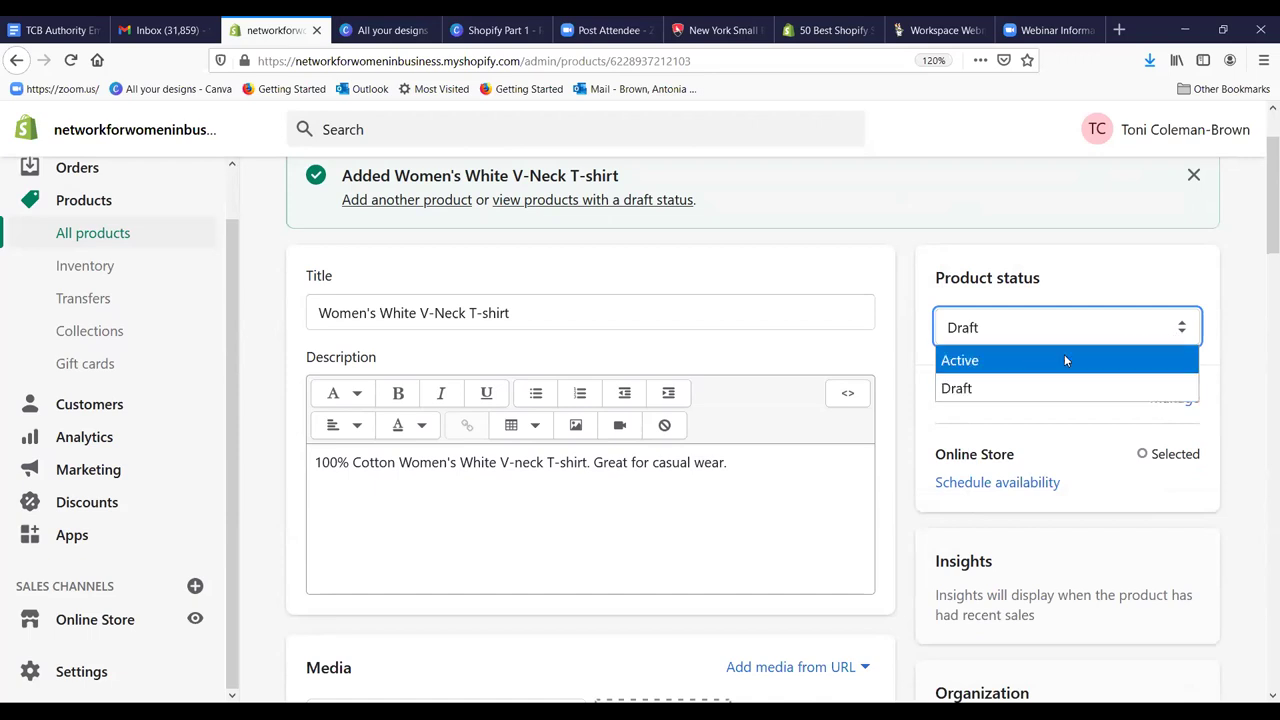
pyautogui.click(1031, 368)
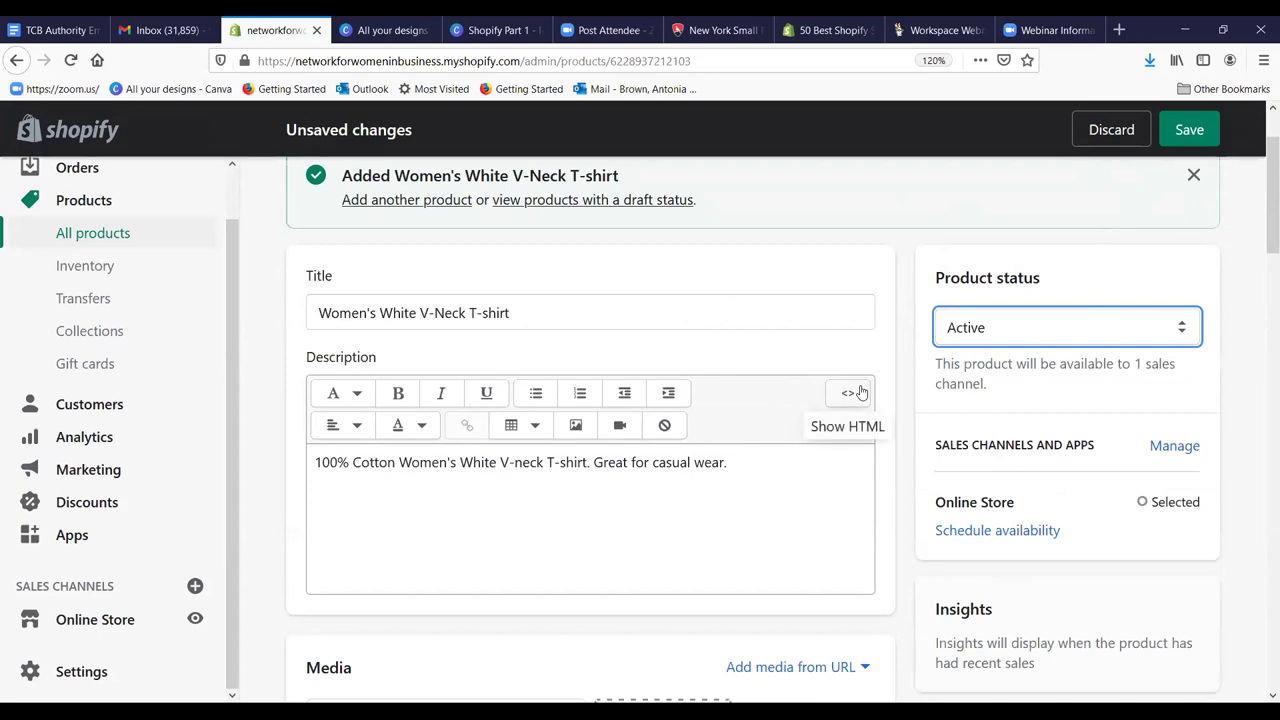
# Step: Save the T-shirt's active status and review its Online Store availability
pyautogui.click(1188, 129)
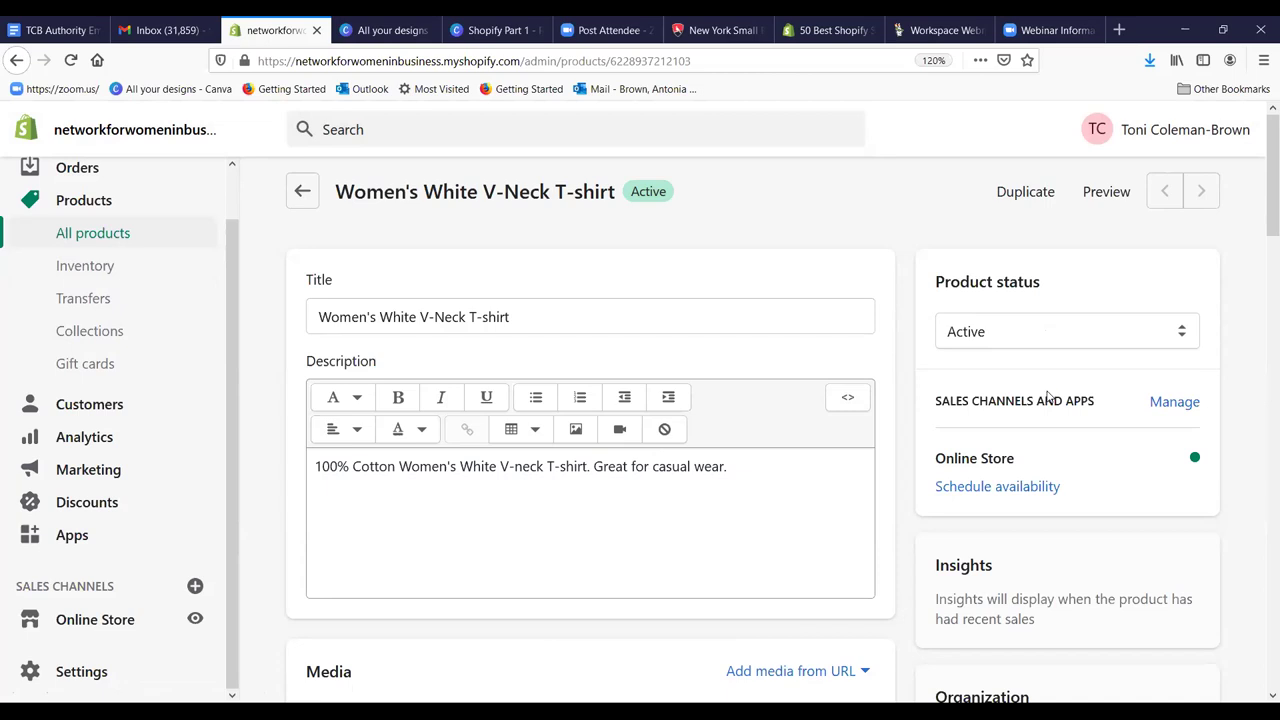
pyautogui.scroll(-2, 1046, 393)
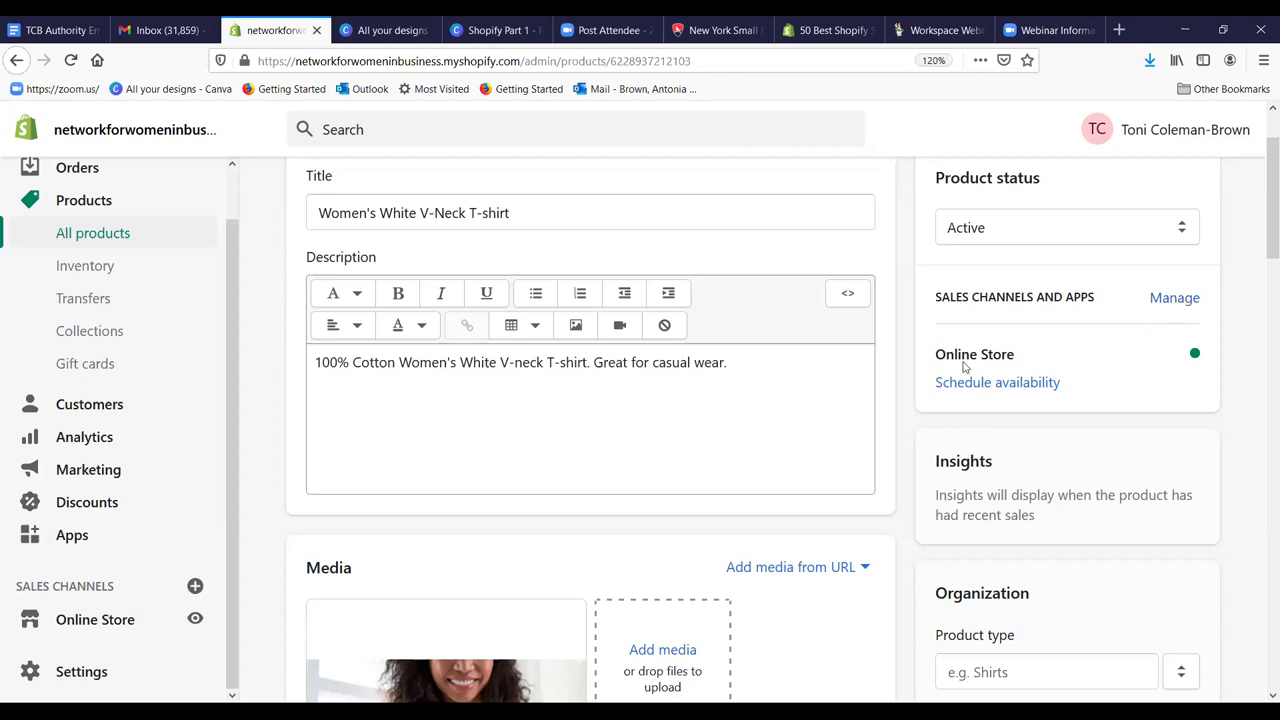
pyautogui.scroll(-2, 966, 360)
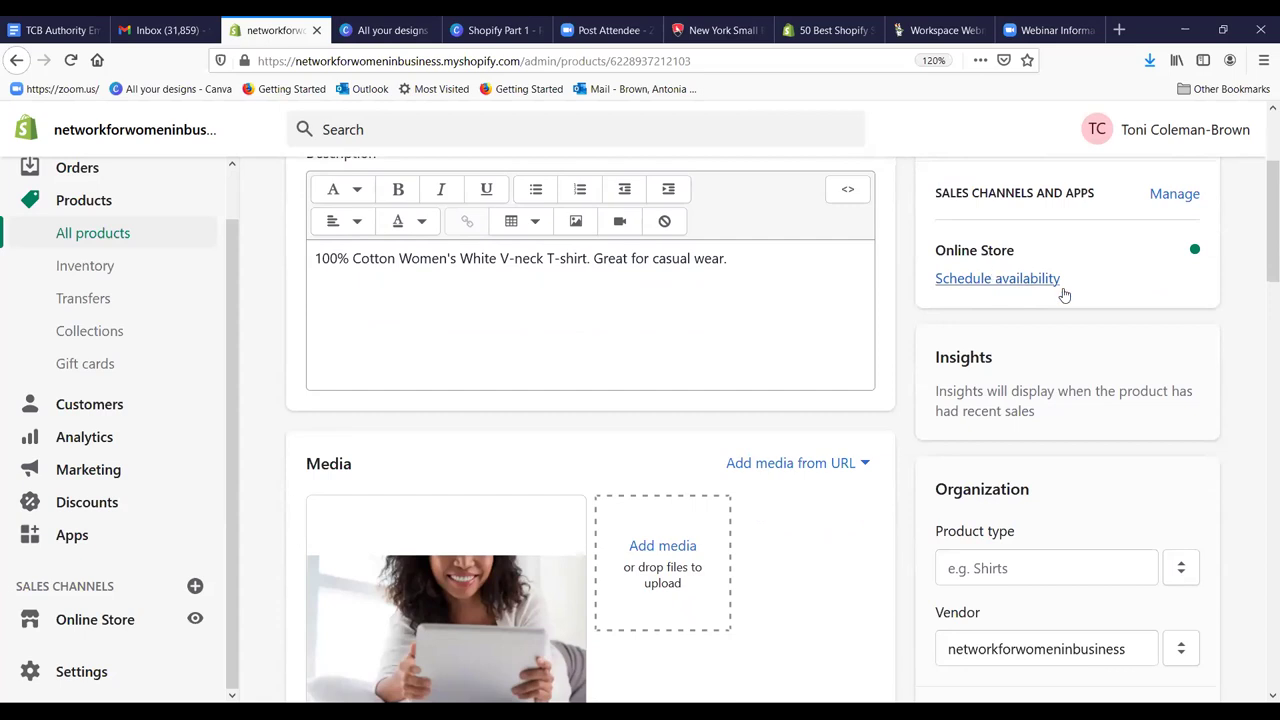
# Step: Add T-shirts as the product type in the product's organization details and save the product
pyautogui.scroll(-2, 1122, 330)
pyautogui.scroll(-4, 1122, 330)
pyautogui.scroll(3, 1123, 323)
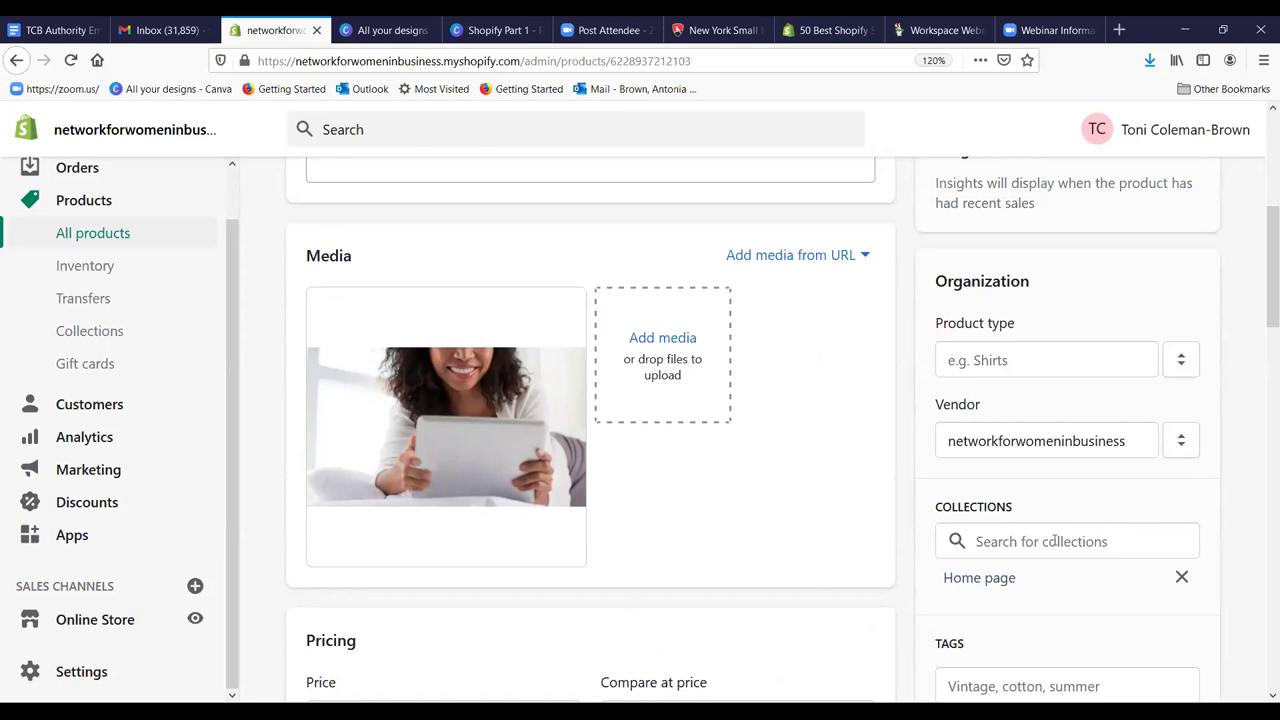
pyautogui.click(1003, 359)
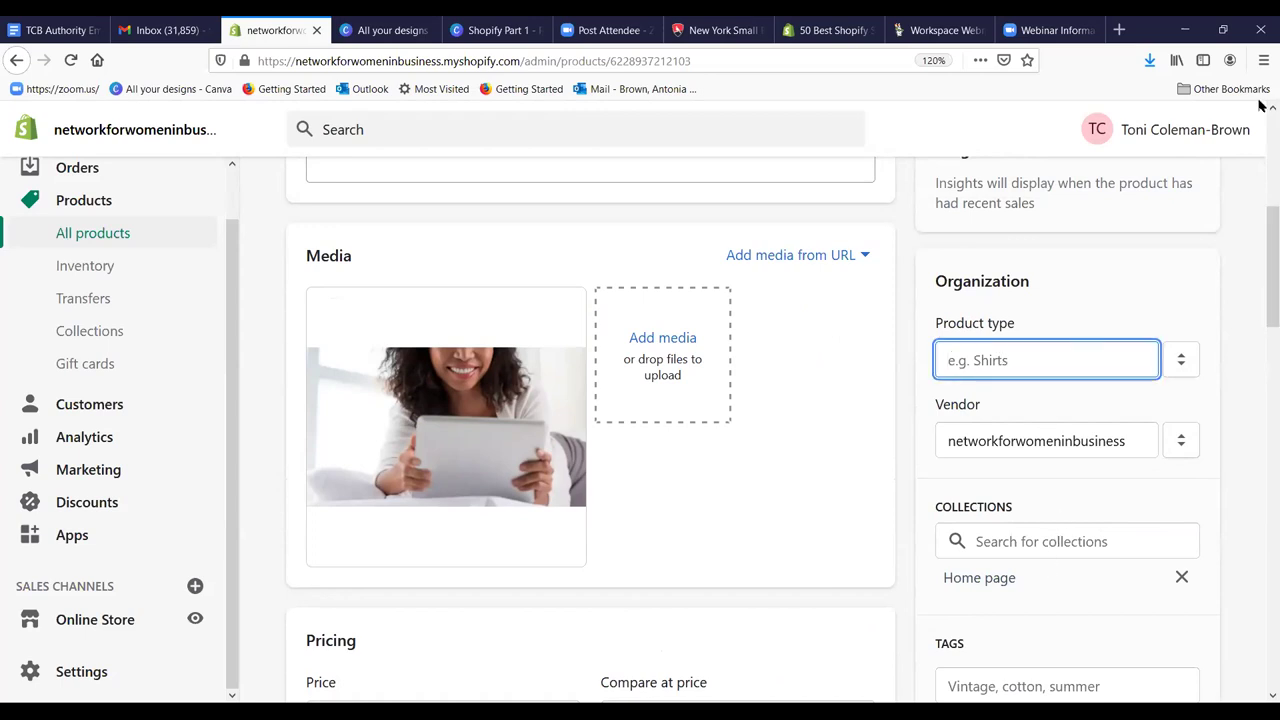
pyautogui.write('T-shirts')
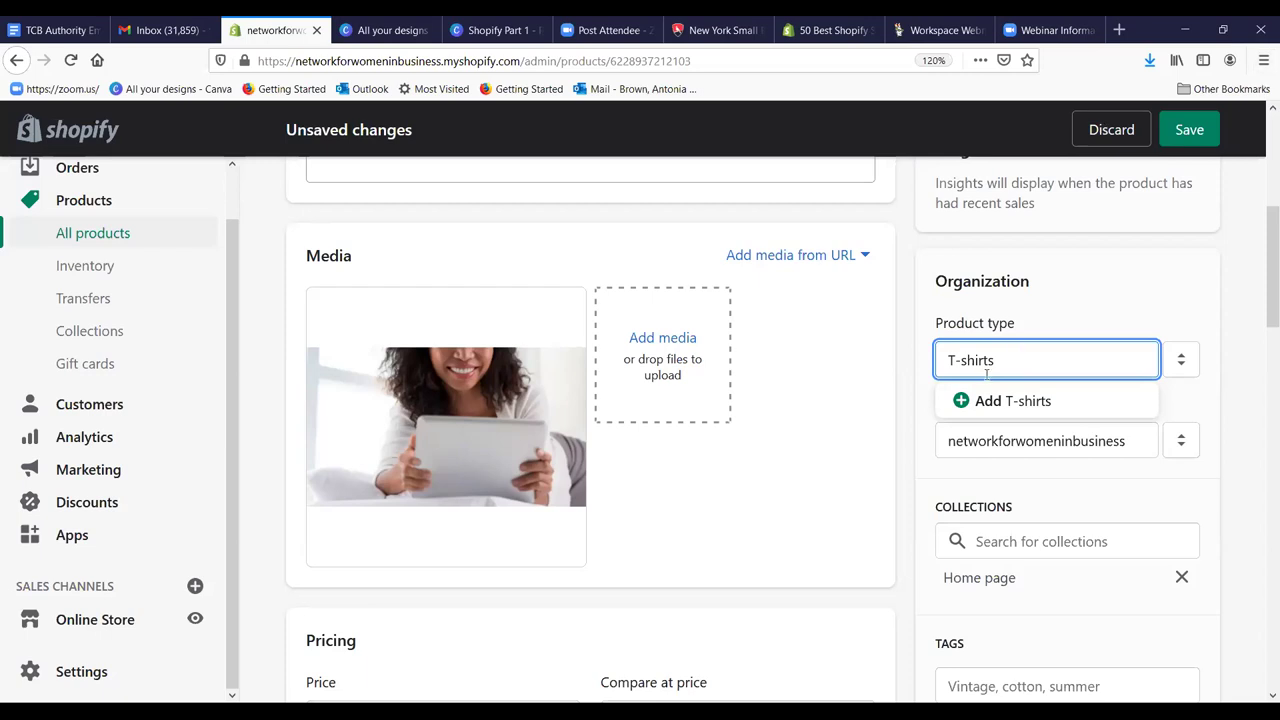
pyautogui.click(1140, 402)
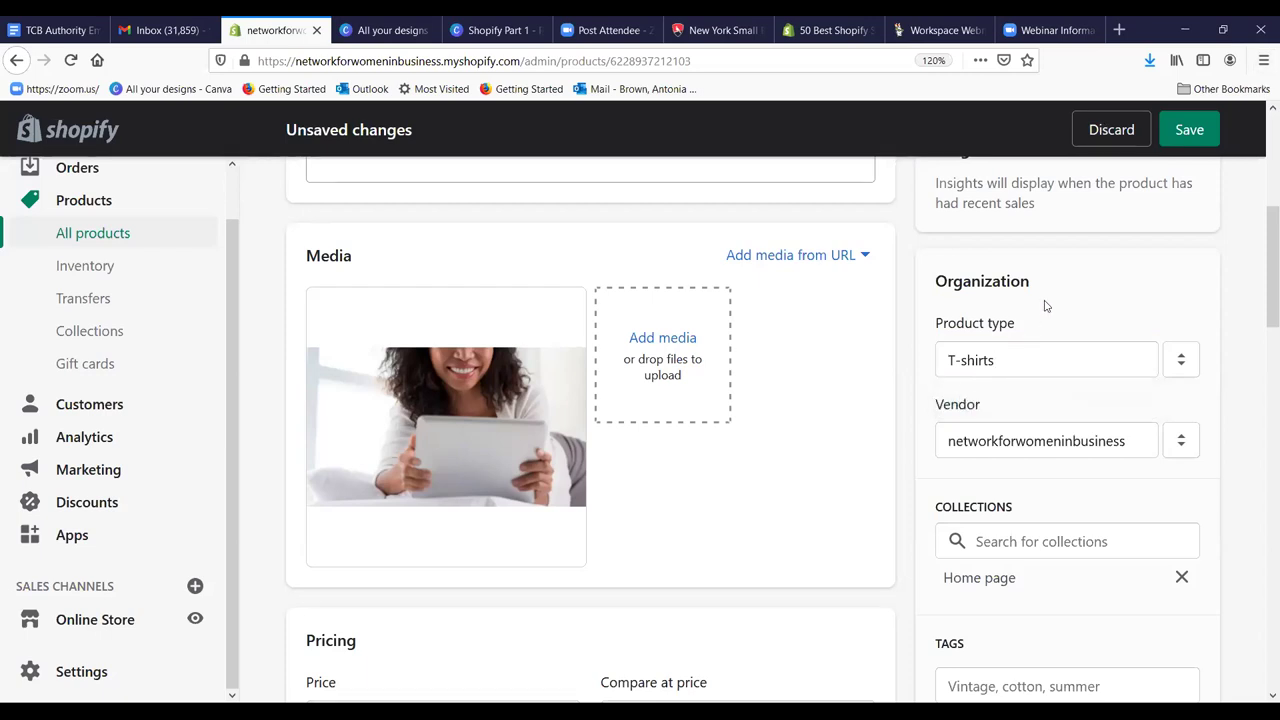
pyautogui.click(1189, 130)
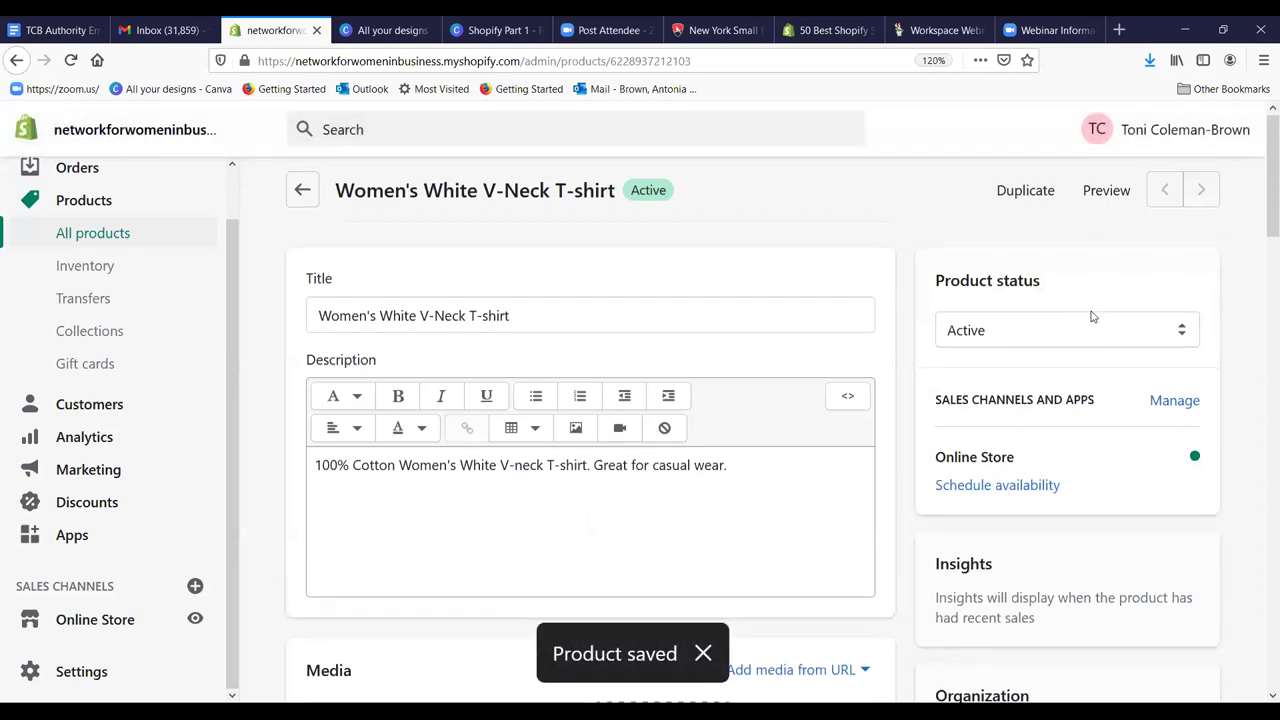
# Step: Search the product's collections for "T-Shirt"
pyautogui.scroll(-6, 1091, 317)
pyautogui.click(1046, 336)
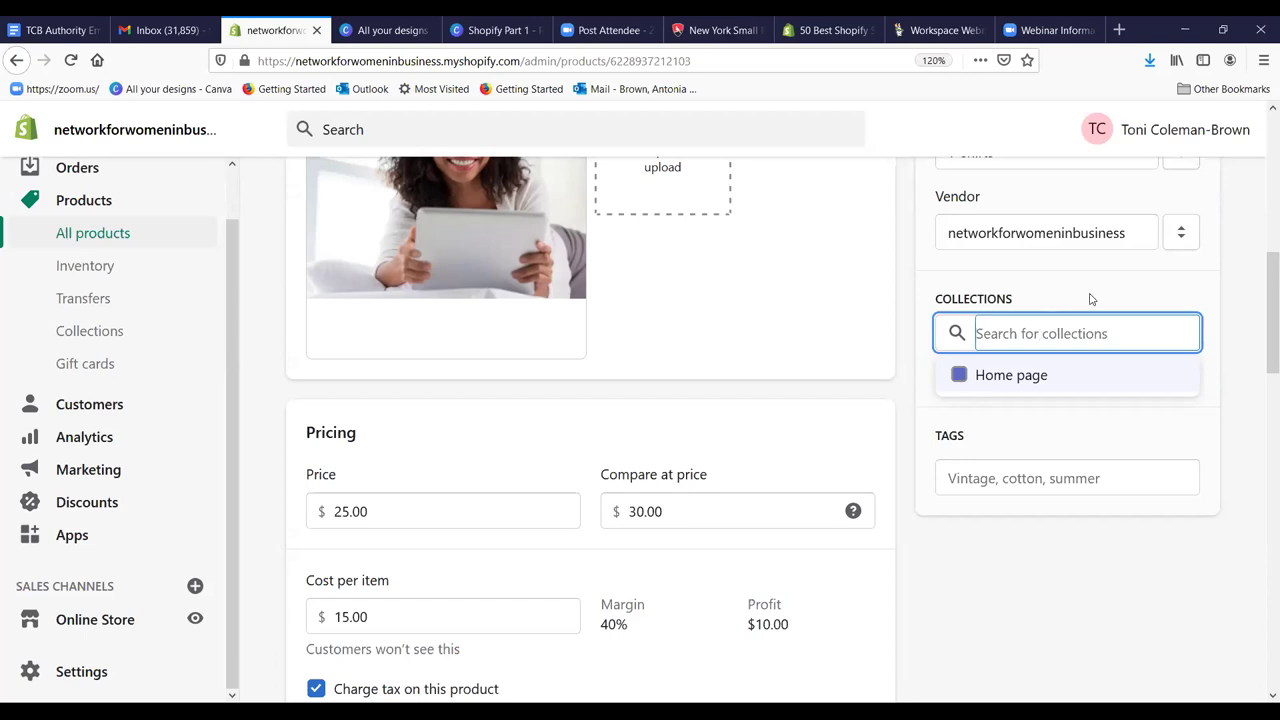
pyautogui.write('T-Shirt')
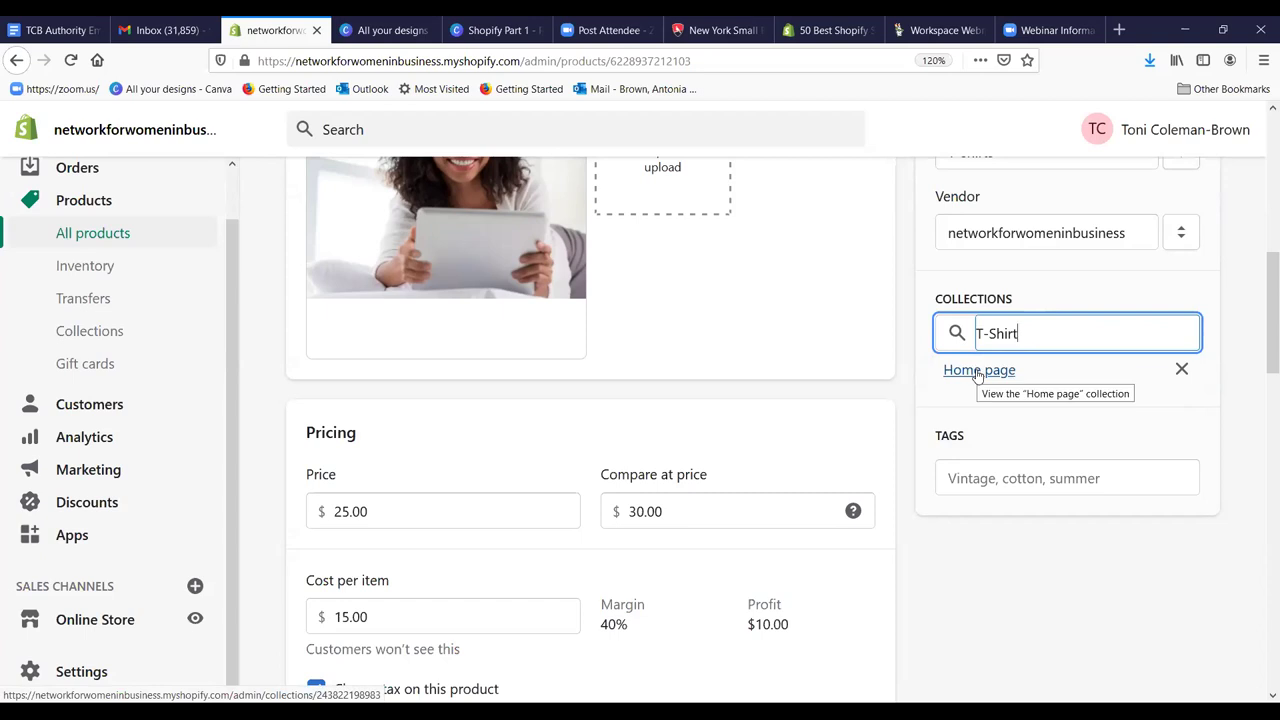
# Step: Open the Home page collection from the product and review its products, image and search engine listing sections
pyautogui.click(977, 370)
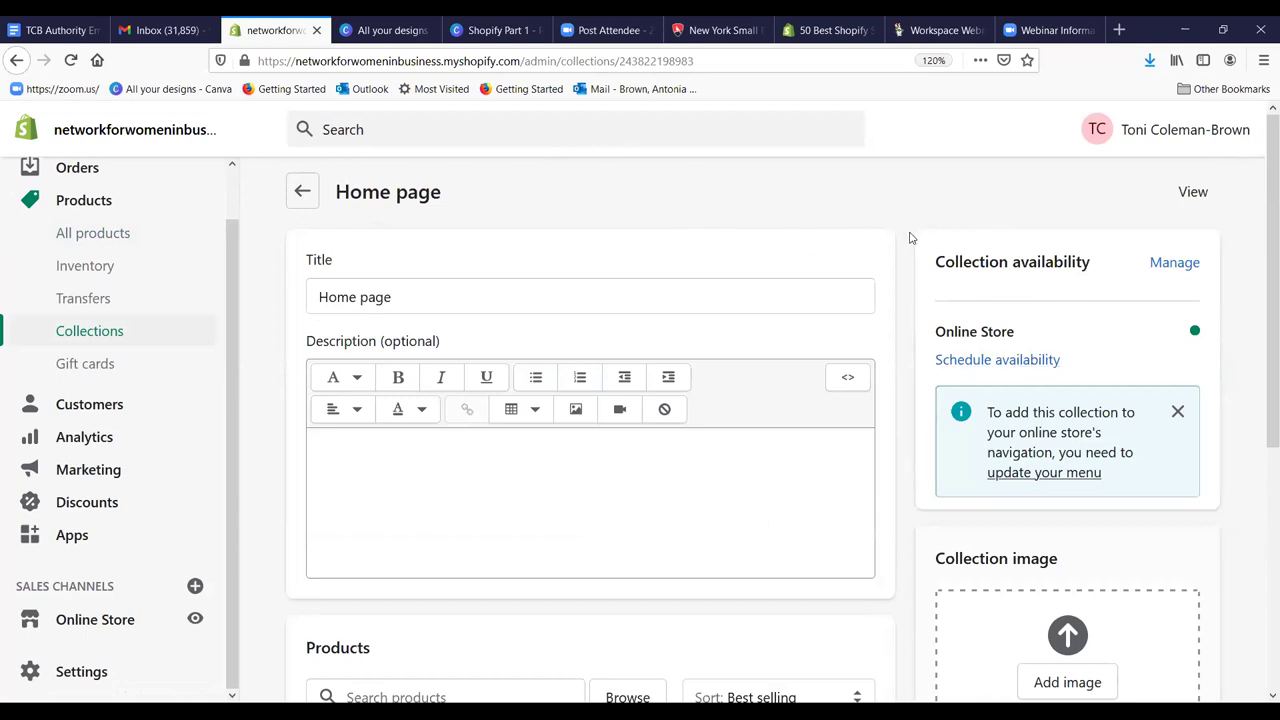
pyautogui.scroll(-2, 1040, 343)
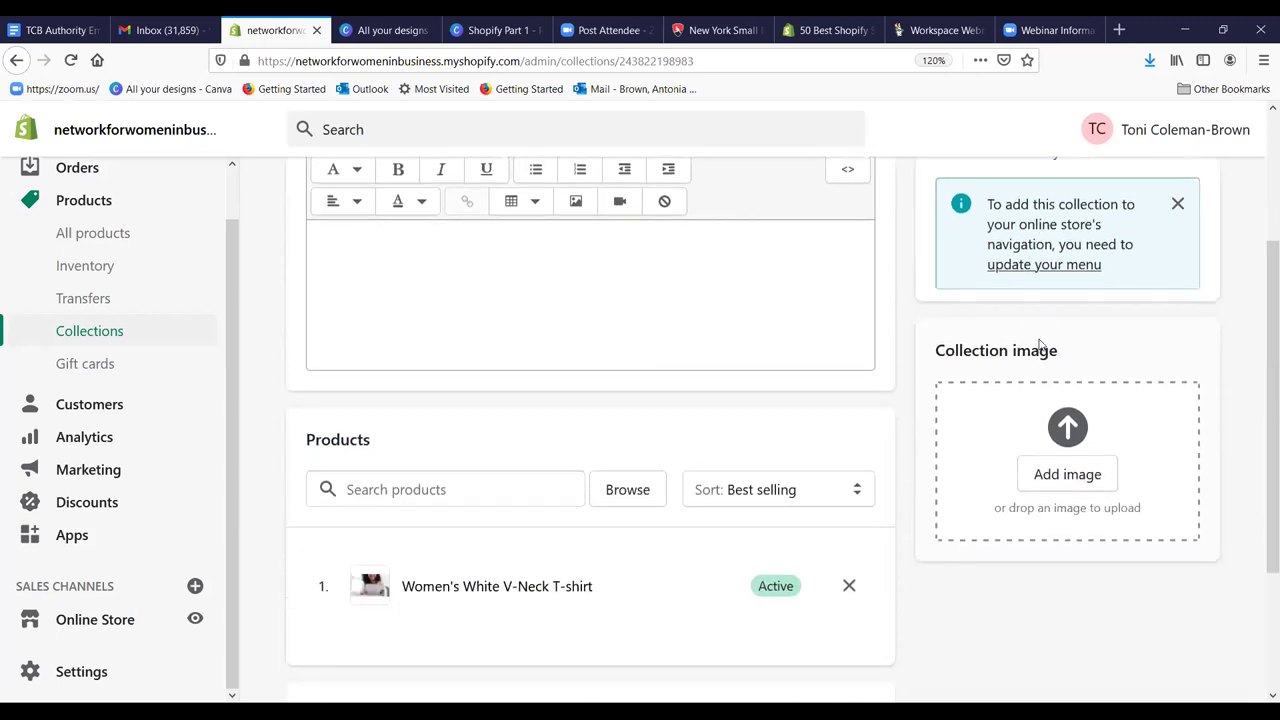
pyautogui.scroll(-2, 1040, 343)
pyautogui.scroll(1, 1040, 347)
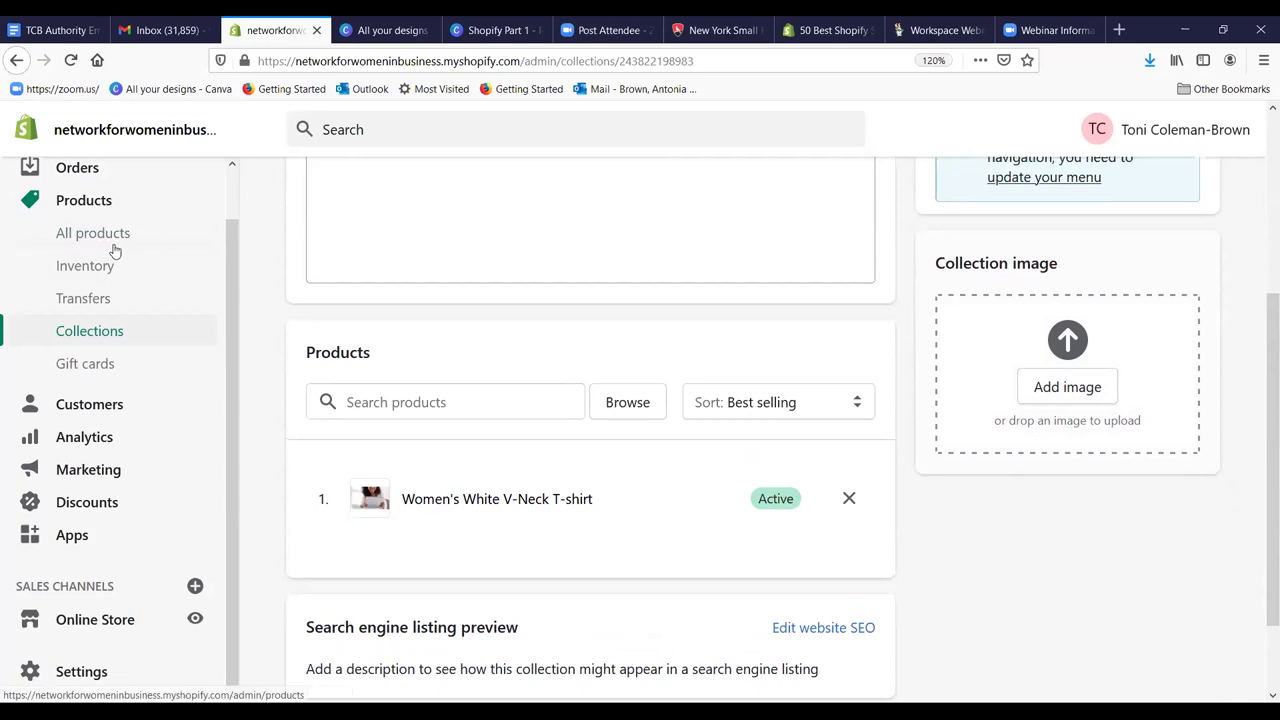
# Step: Open the store's gift cards page and review the options for selling and sending digital gift cards
pyautogui.click(84, 366)
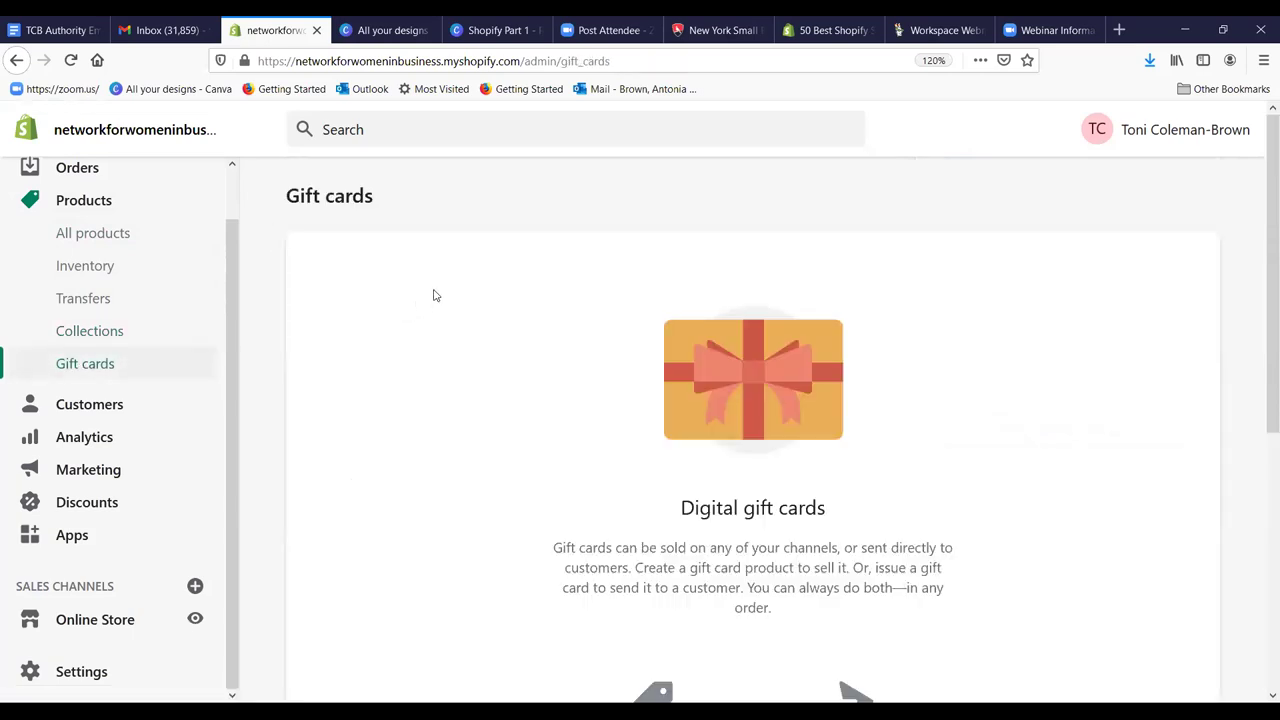
pyautogui.scroll(-2, 895, 312)
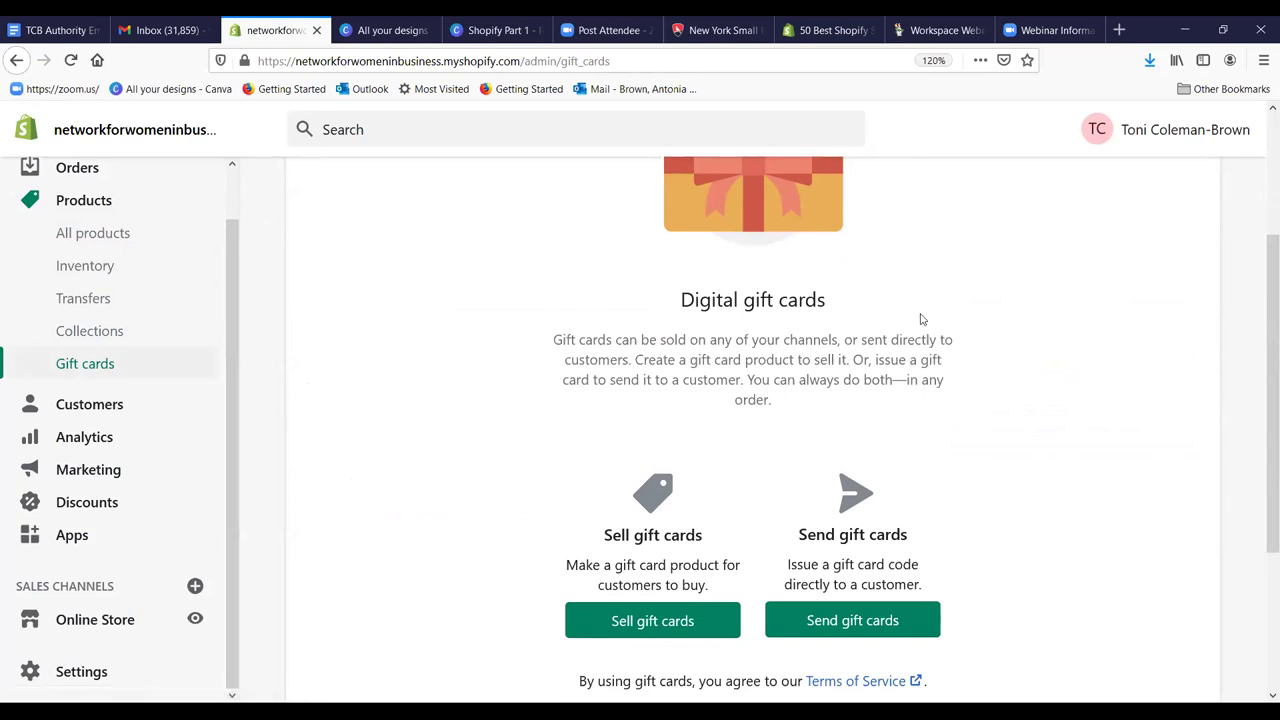
pyautogui.scroll(3, 922, 319)
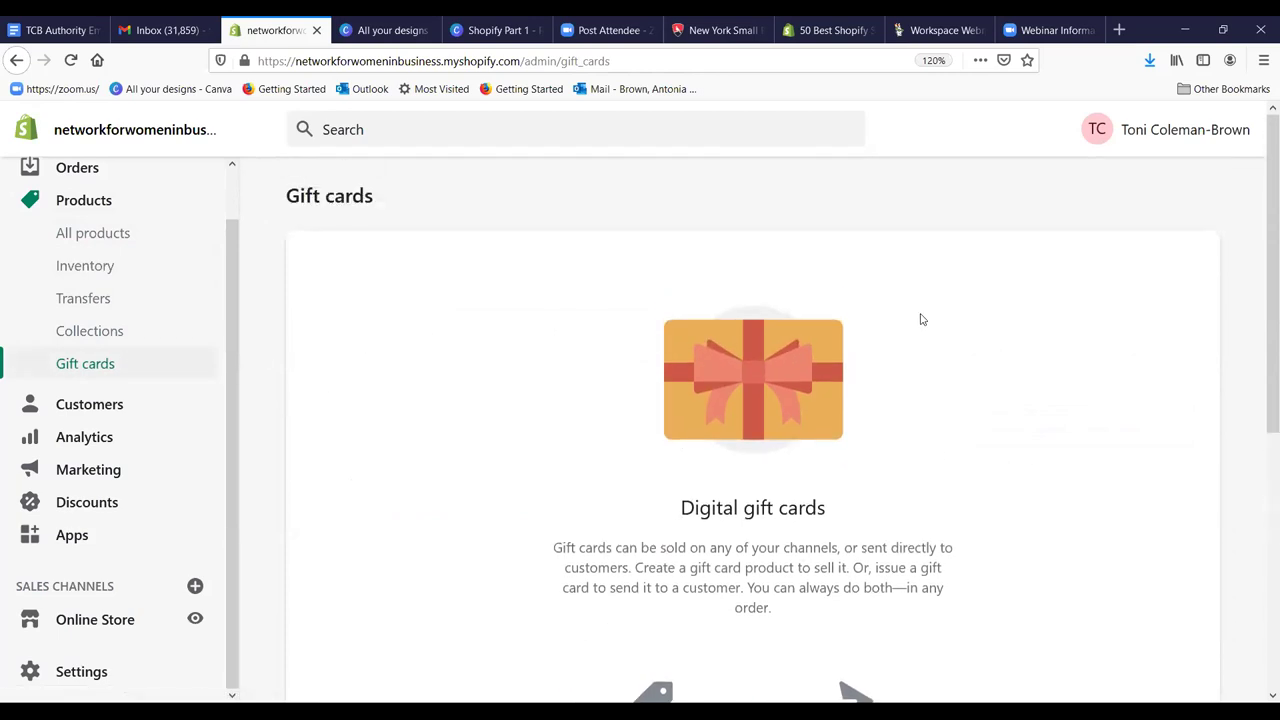
pyautogui.scroll(-3, 922, 319)
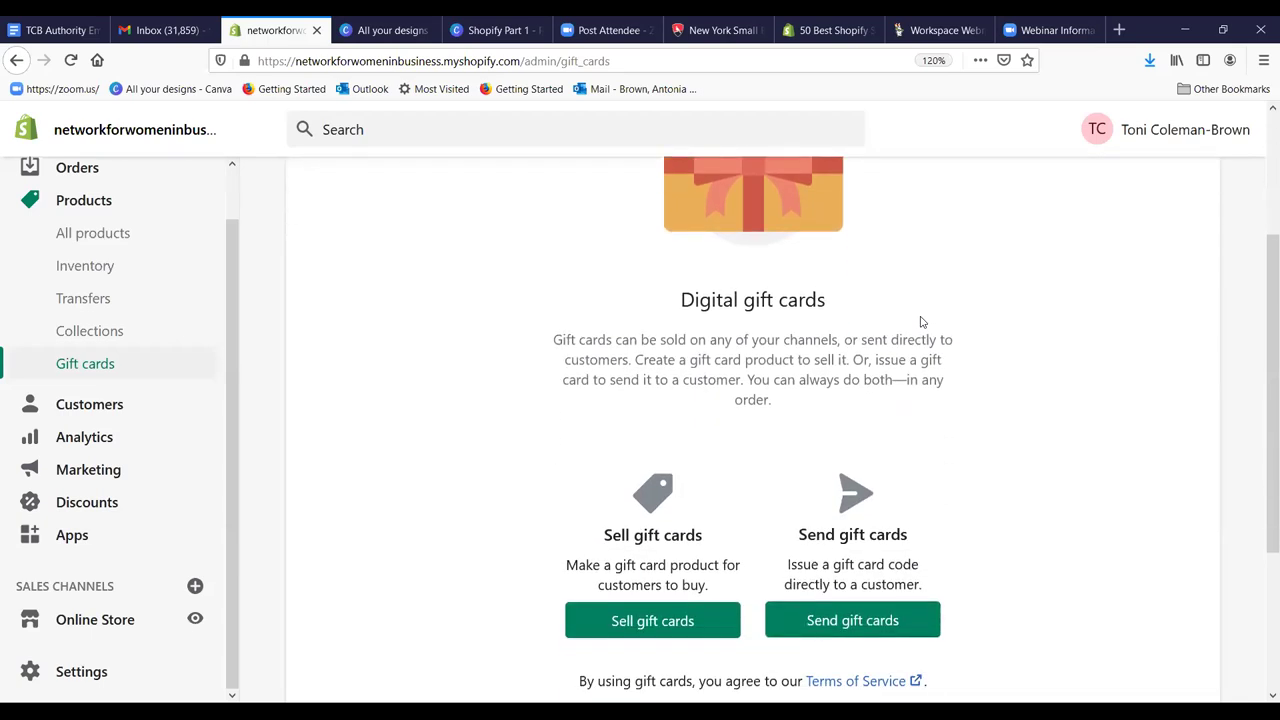
pyautogui.scroll(-2, 922, 321)
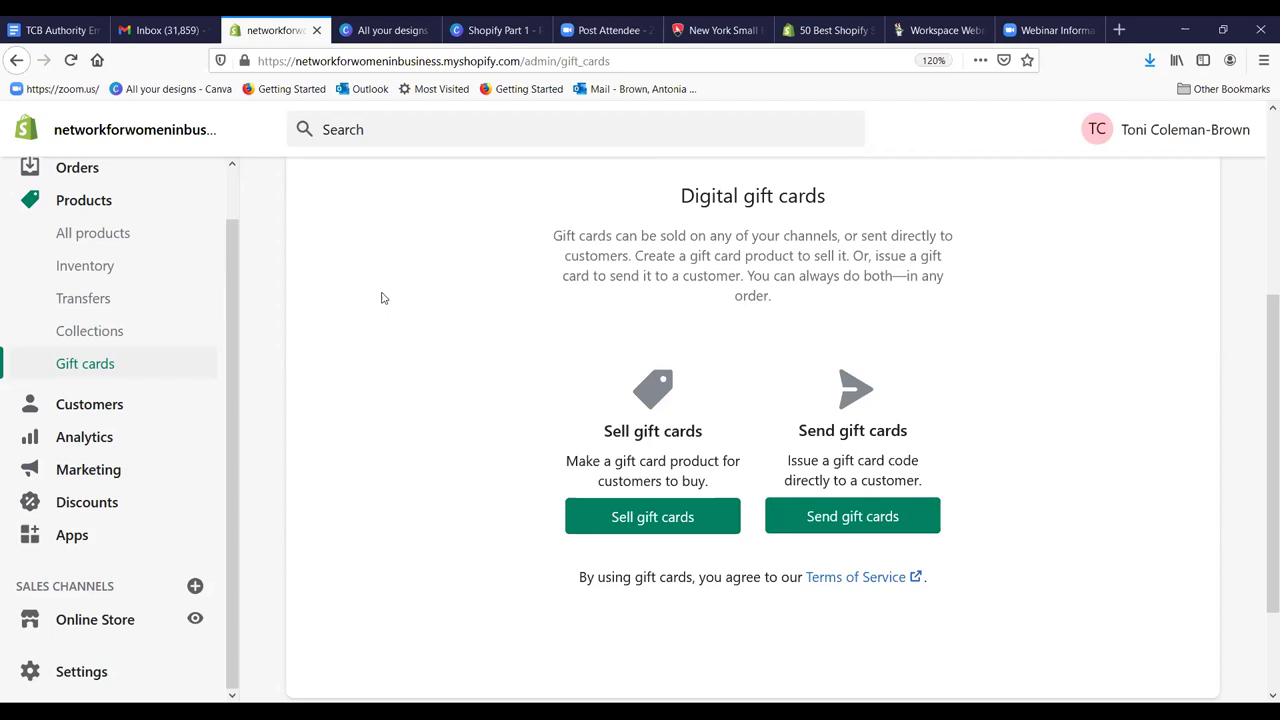
# Step: Open the store's customers page and review the options for adding and importing customers
pyautogui.click(88, 405)
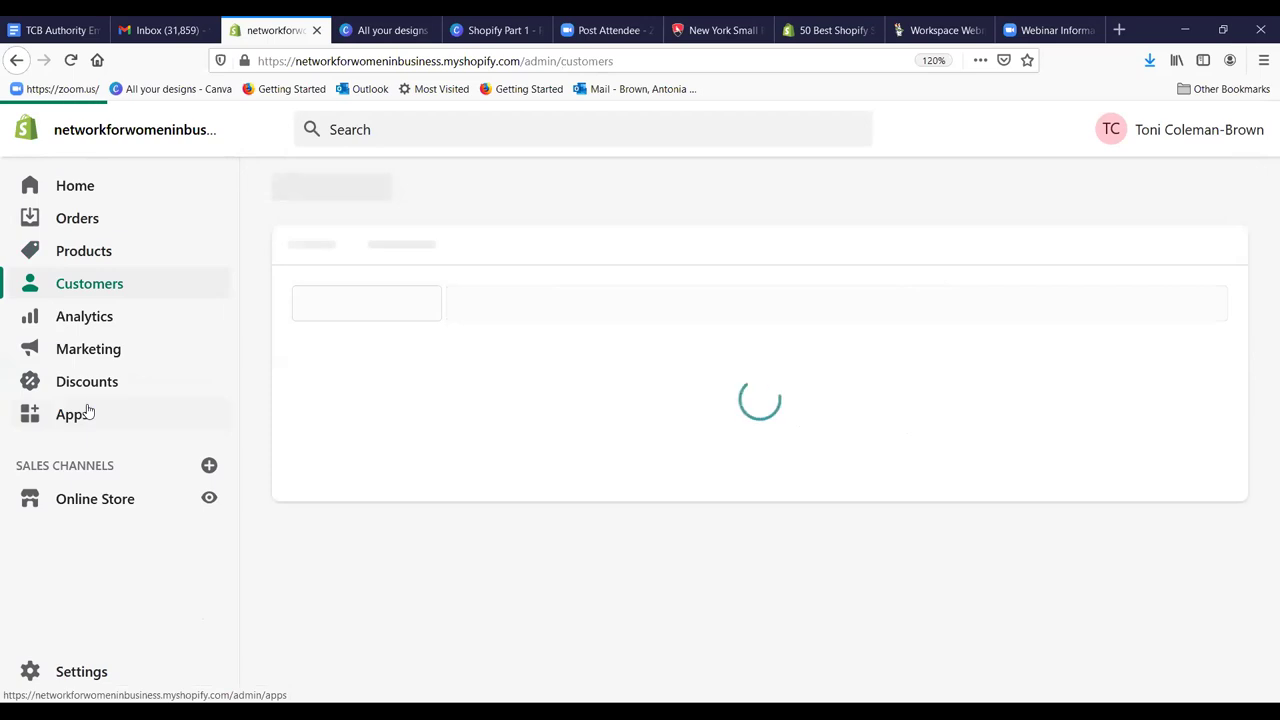
pyautogui.scroll(-2, 893, 362)
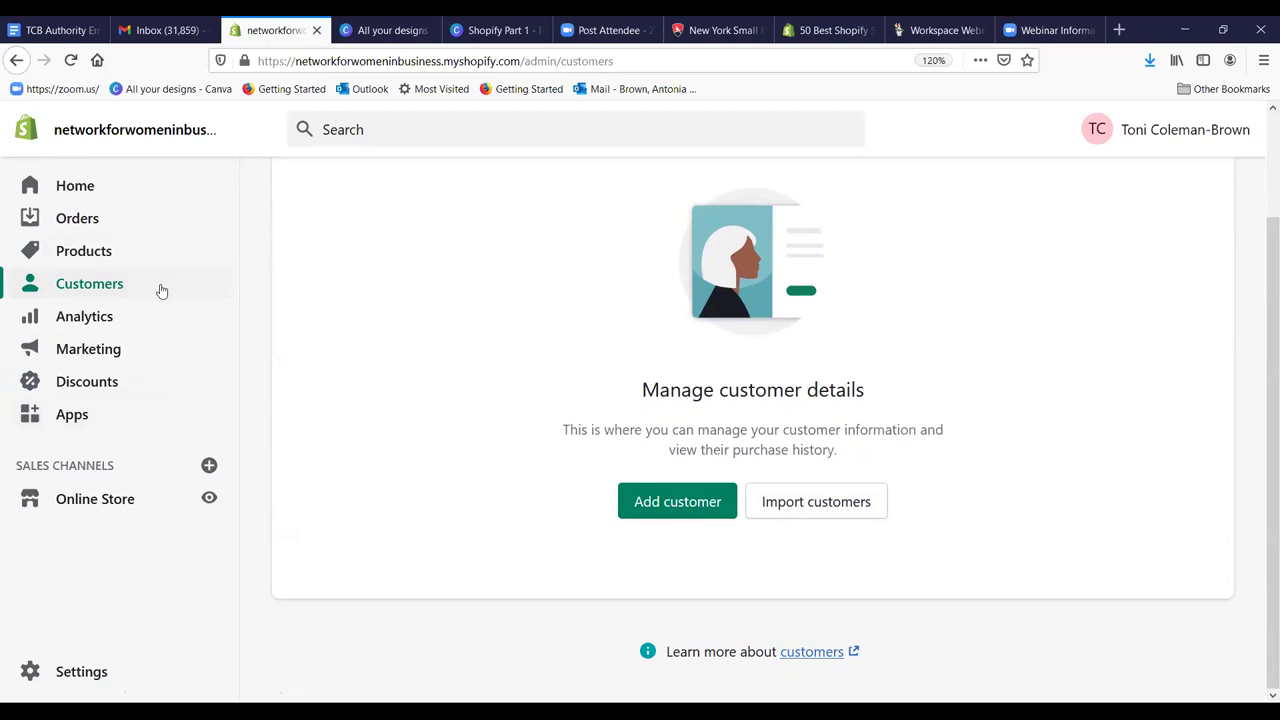
# Step: Open the analytics overview dashboard and examine sales, store sessions, returning customer rate, conversion funnel and average order value
pyautogui.click(92, 316)
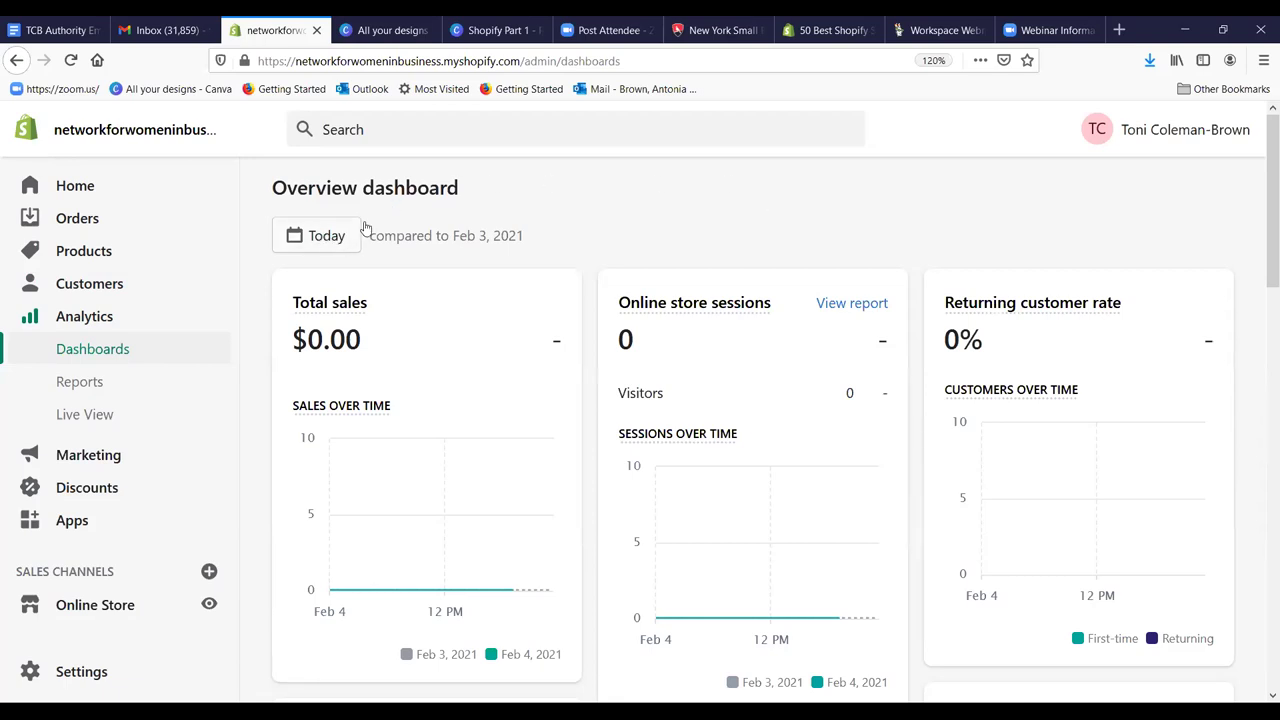
pyautogui.scroll(-2, 810, 246)
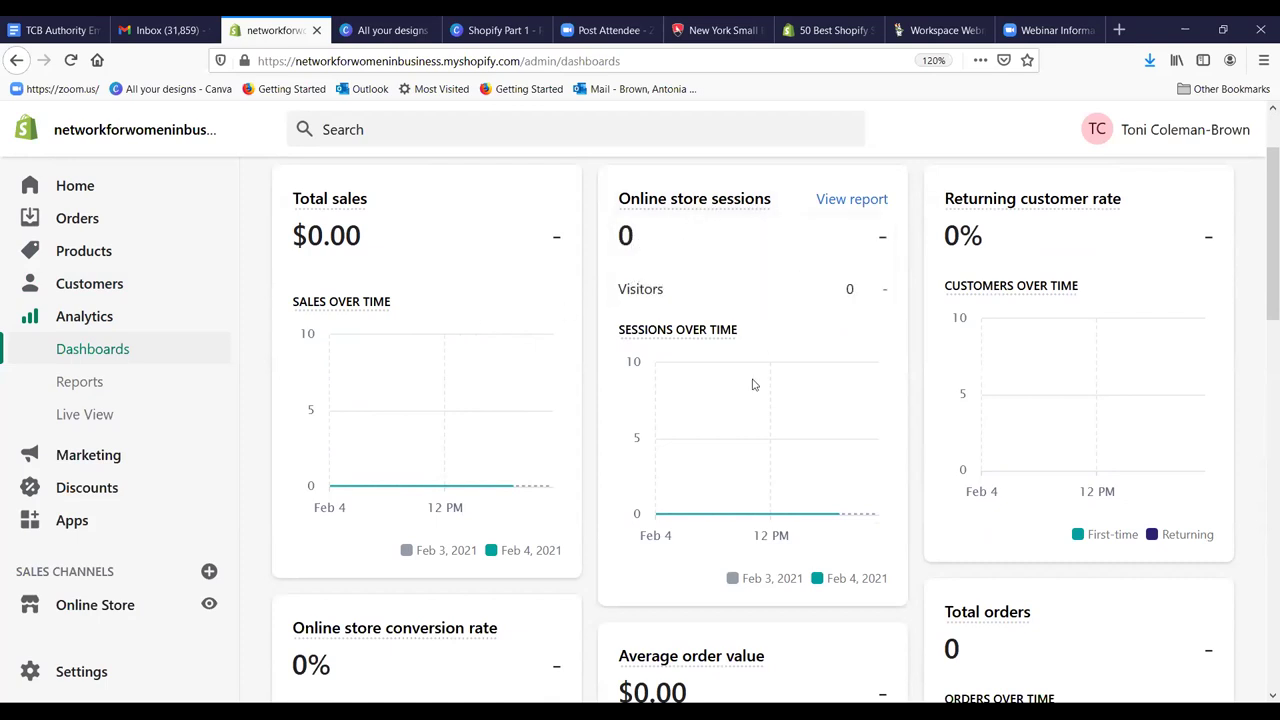
pyautogui.moveTo(750, 410)
pyautogui.moveTo(1008, 374)
pyautogui.moveTo(1057, 474)
pyautogui.scroll(-2, 1057, 370)
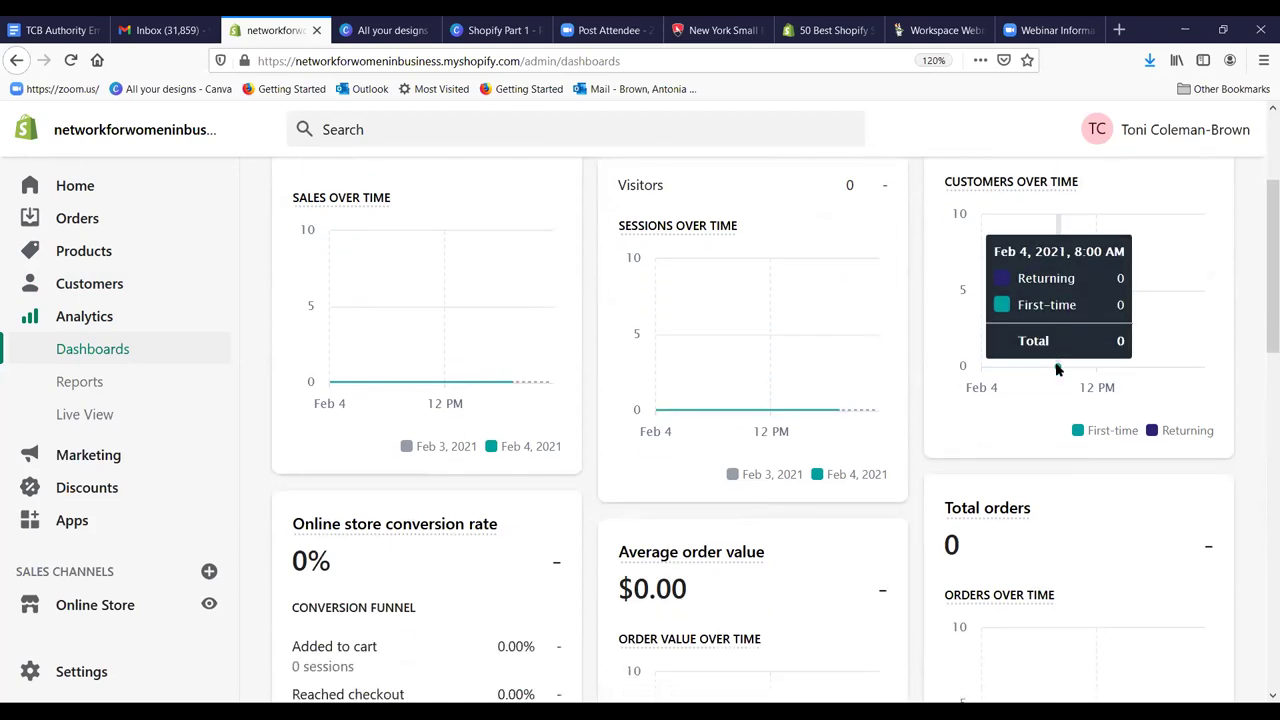
pyautogui.scroll(-2, 1030, 414)
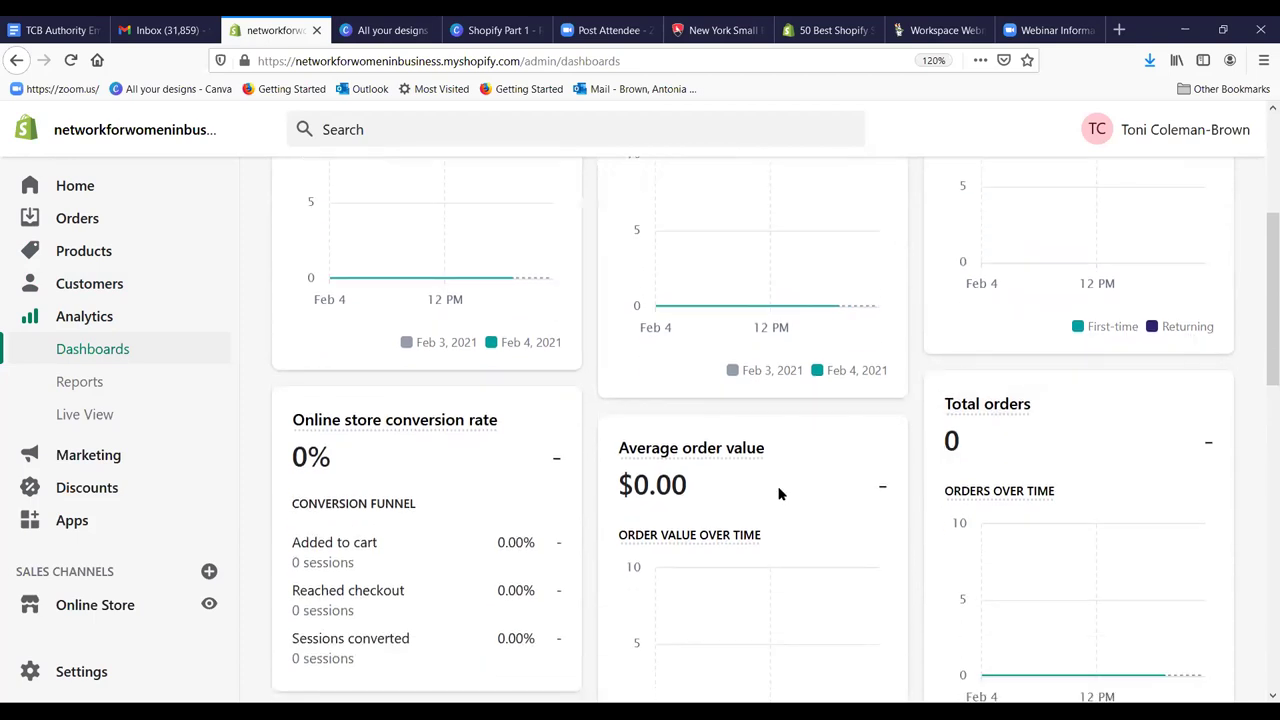
pyautogui.scroll(-2, 780, 493)
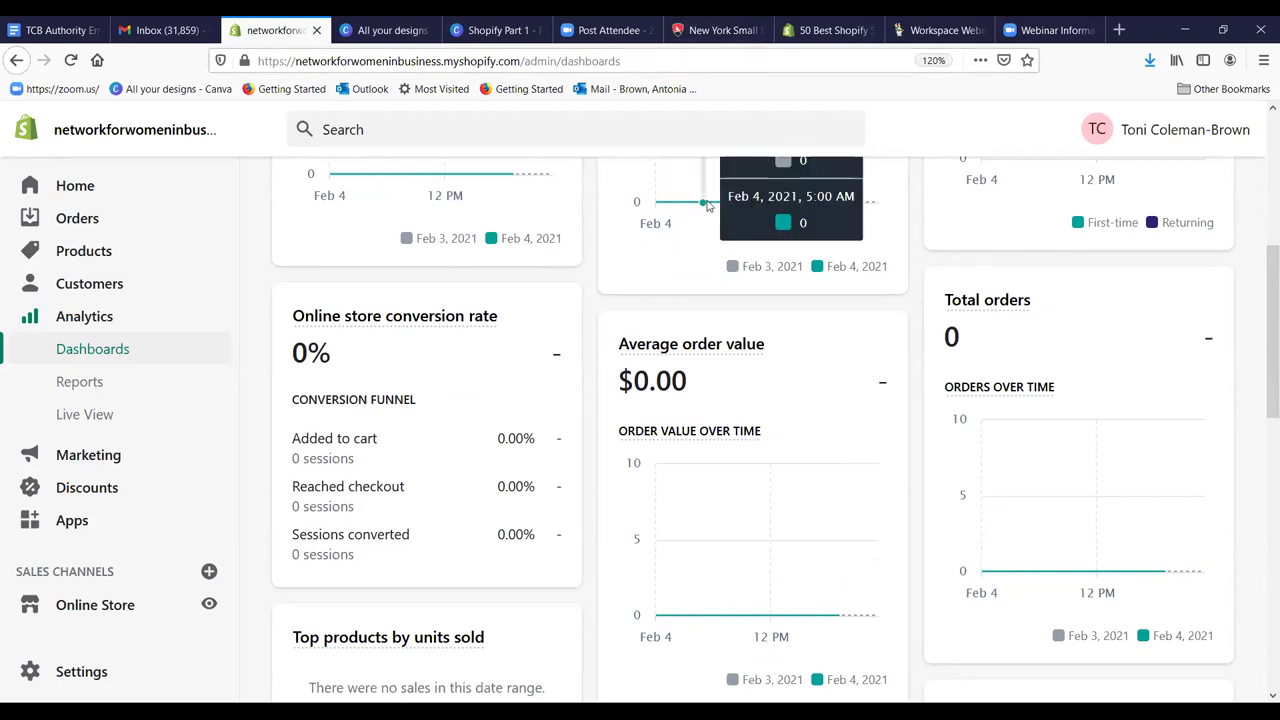
pyautogui.moveTo(687, 352)
pyautogui.scroll(-2, 690, 348)
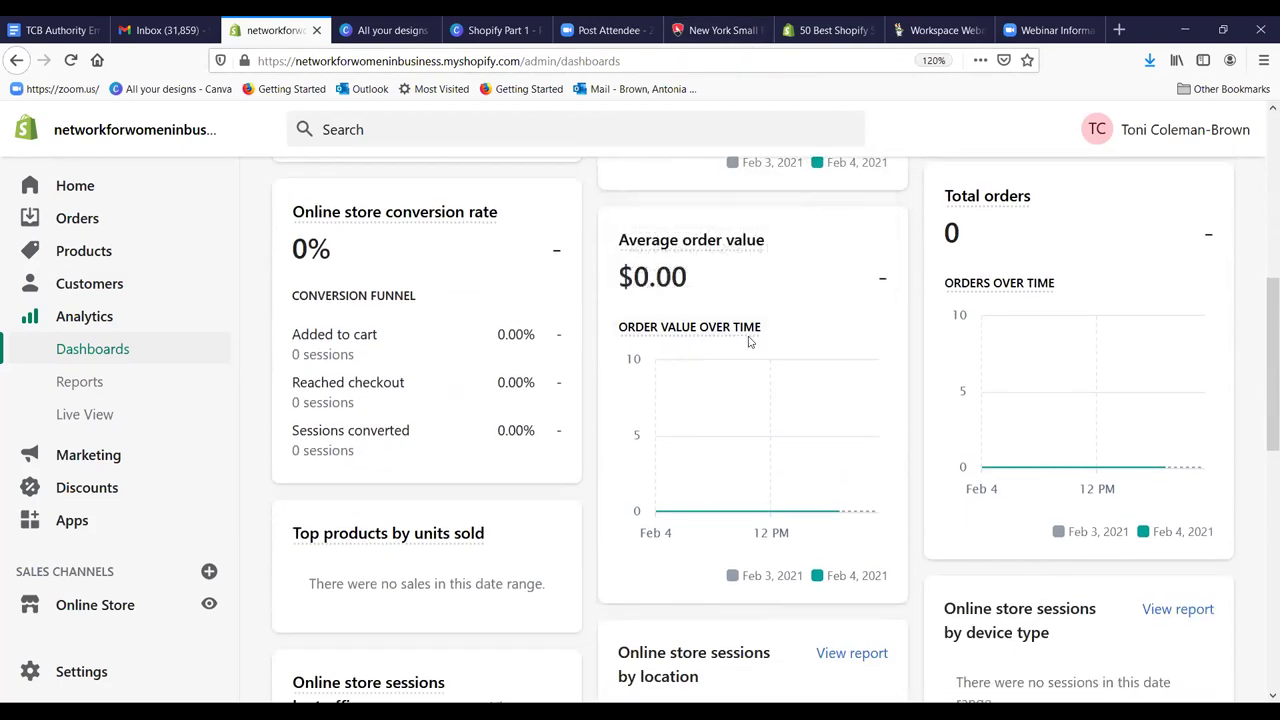
pyautogui.scroll(2, 720, 340)
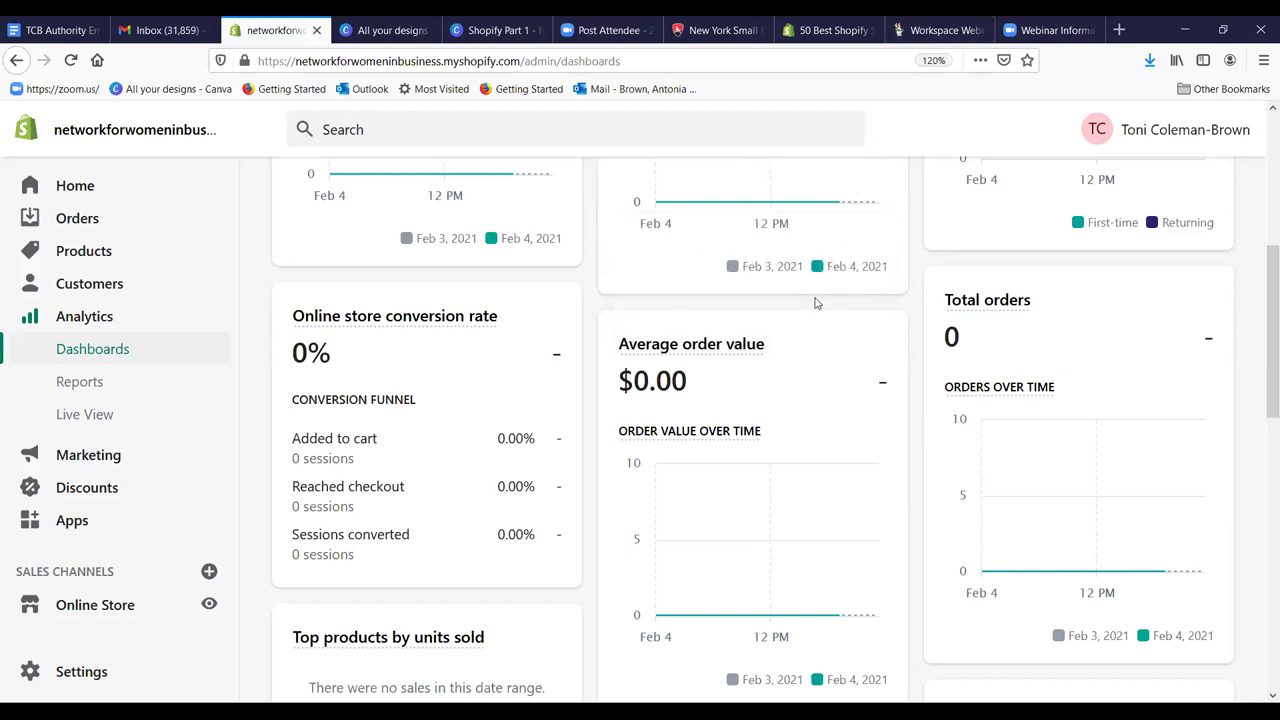
pyautogui.scroll(-2, 812, 303)
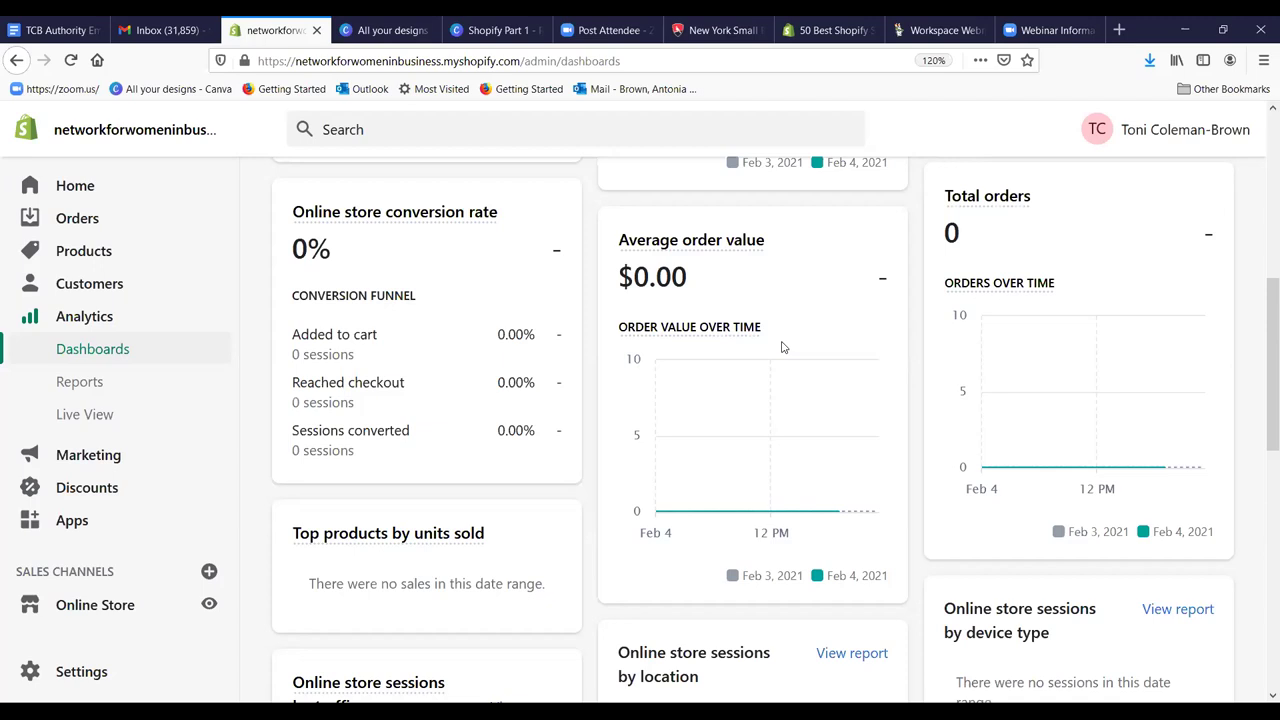
# Step: Examine the dashboard's total orders, top products, sessions by source, location and device, top referrers, landing pages and marketing sales
pyautogui.moveTo(1004, 340)
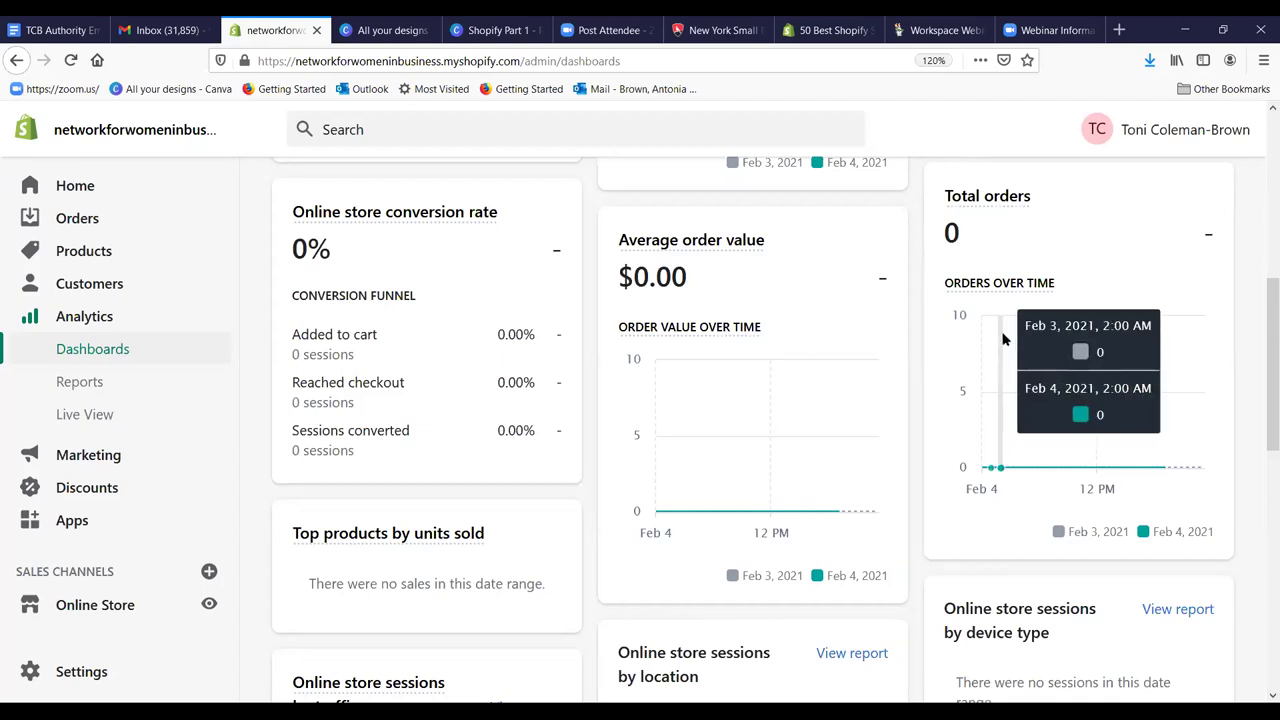
pyautogui.scroll(-2, 1004, 340)
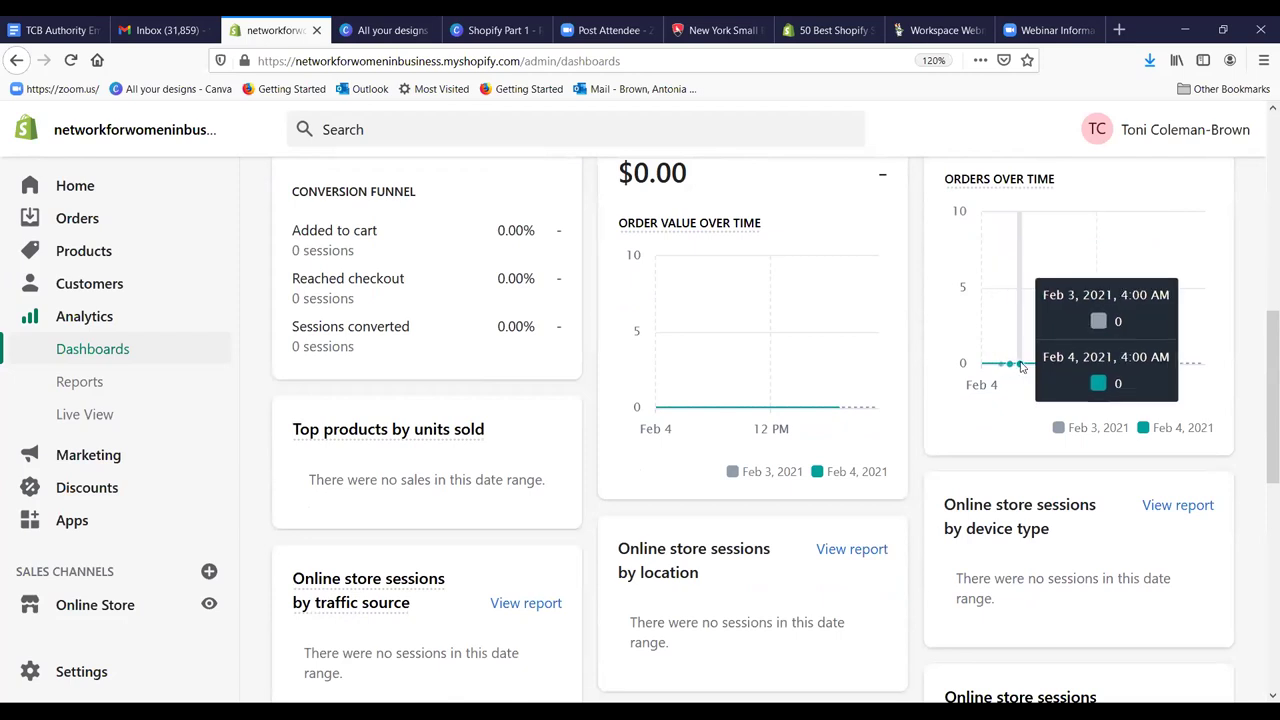
pyautogui.scroll(-2, 732, 480)
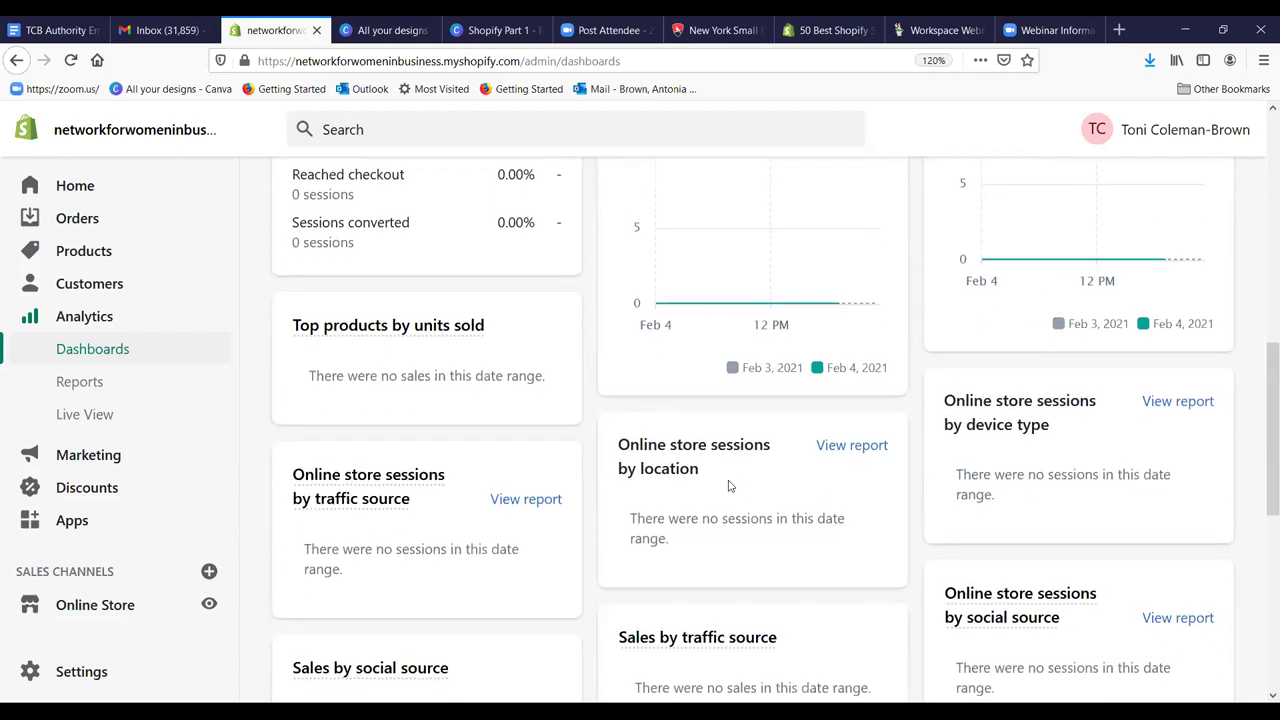
pyautogui.moveTo(353, 337)
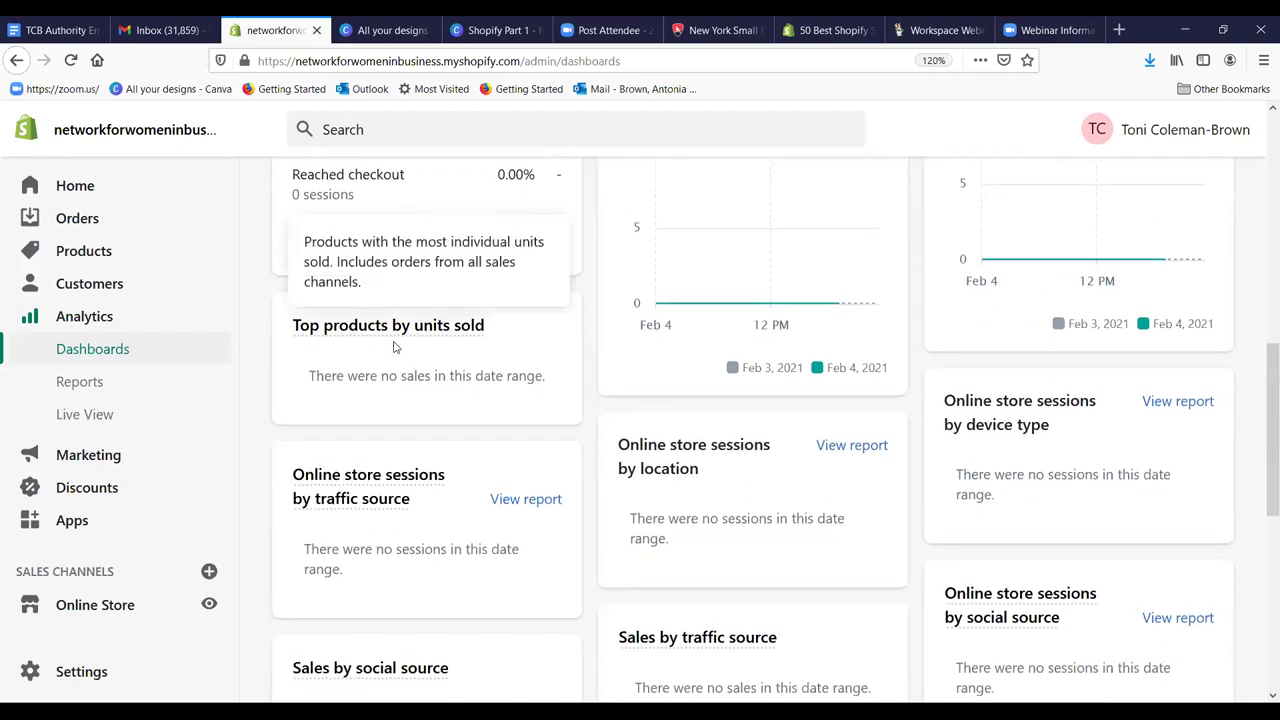
pyautogui.scroll(-2, 585, 452)
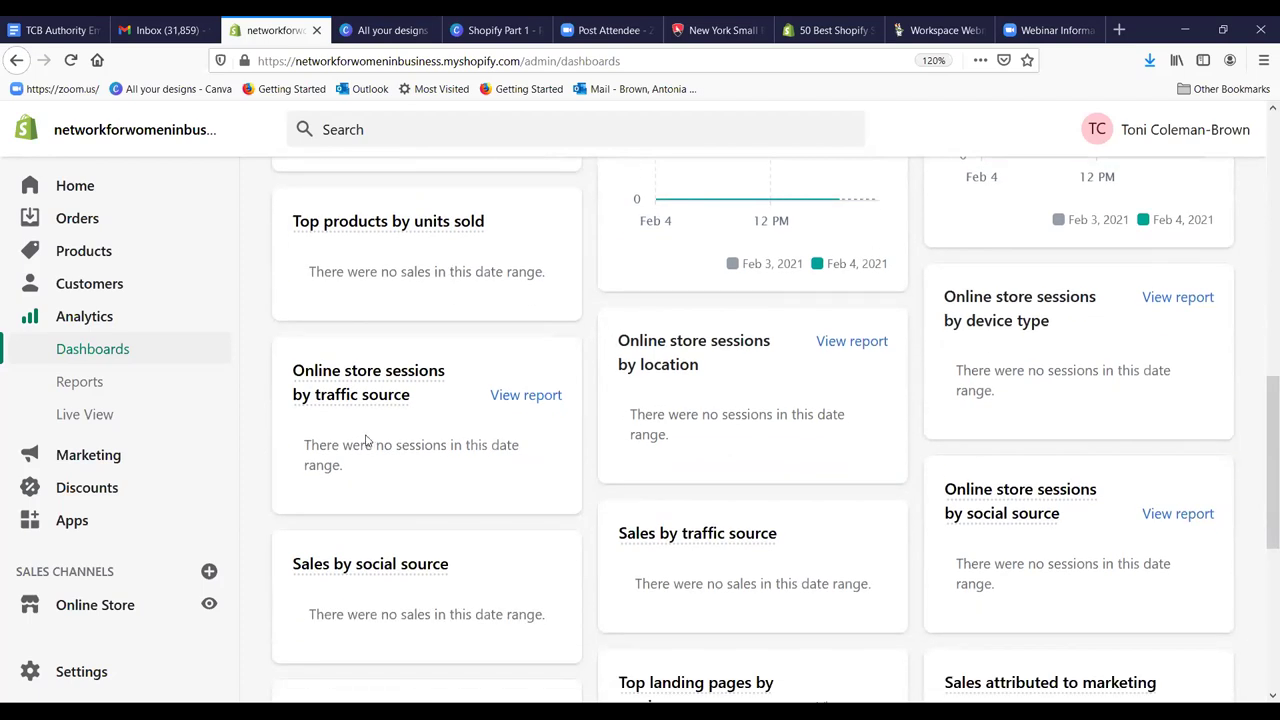
pyautogui.moveTo(341, 406)
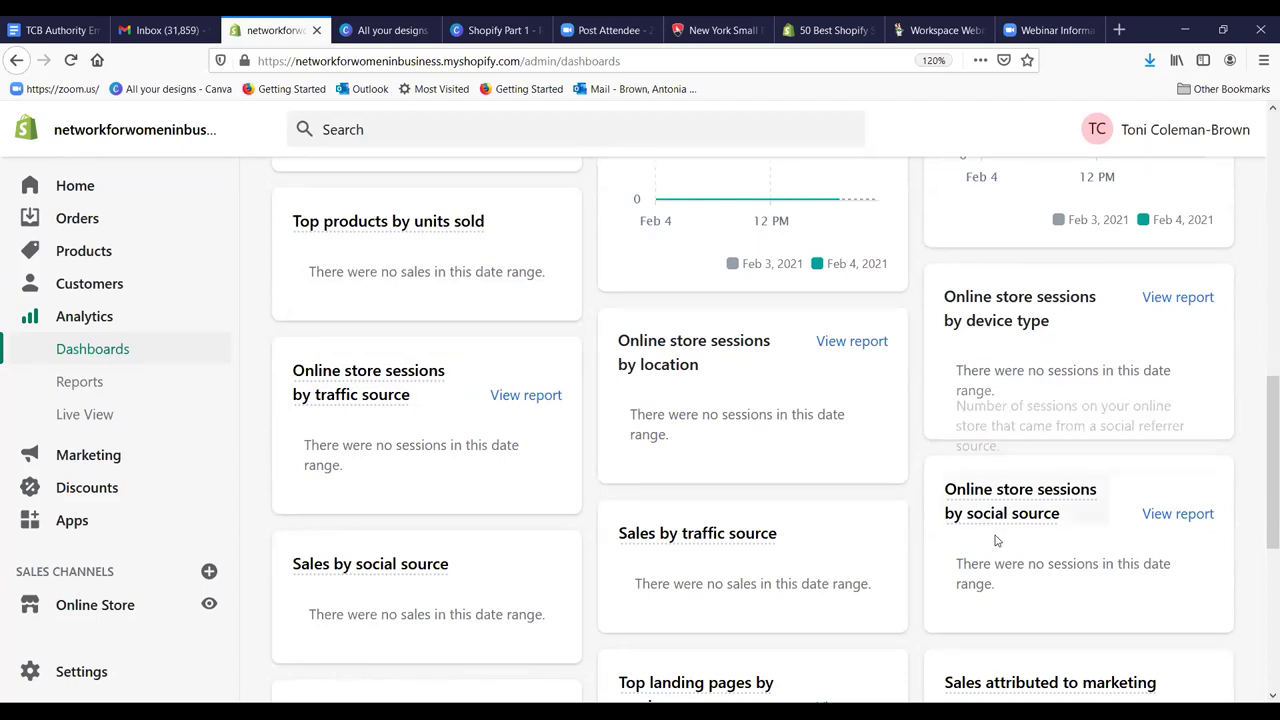
pyautogui.scroll(-5, 995, 540)
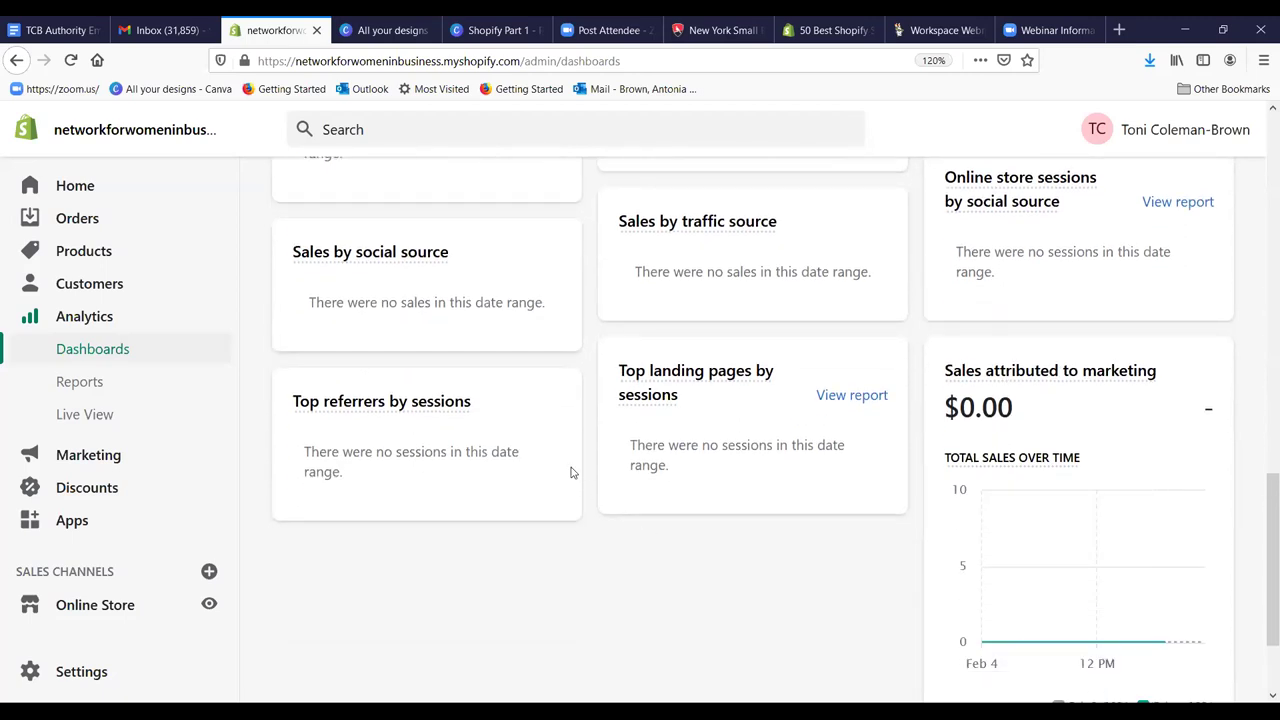
# Step: Open the marketing overview and review the marketing results, recent marketing activity and suggested marketing apps
pyautogui.scroll(2, 649, 460)
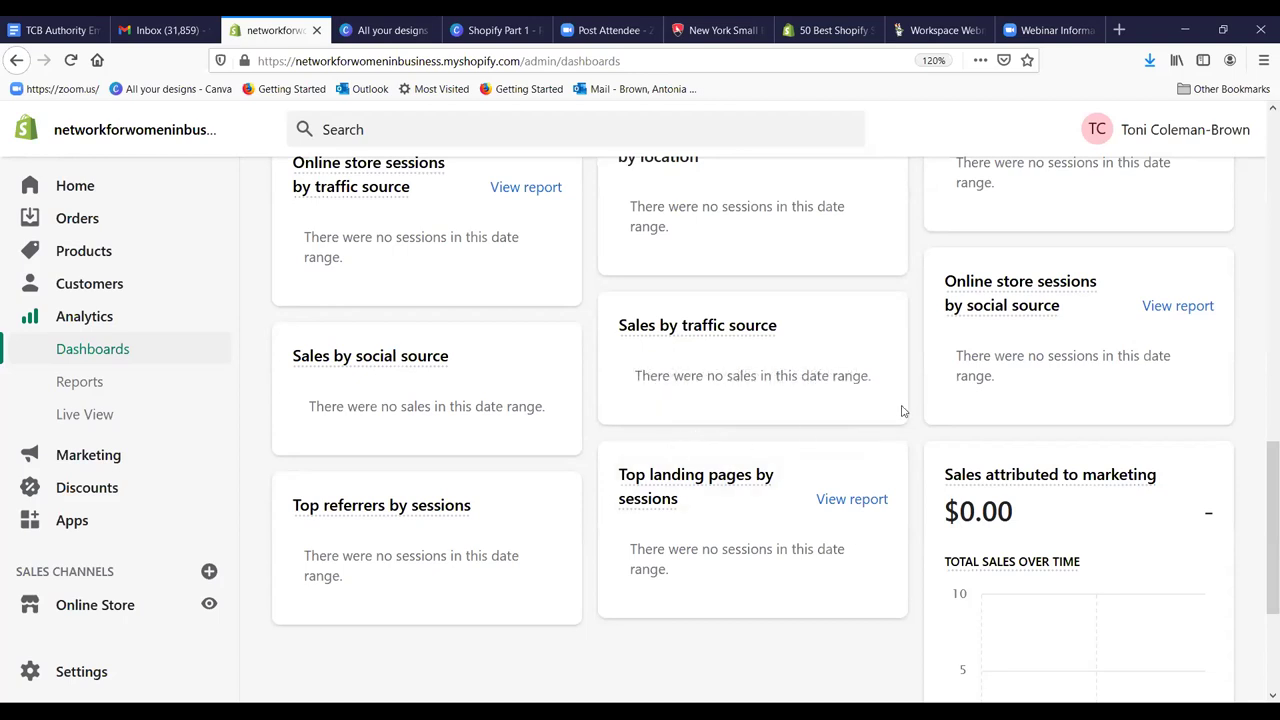
pyautogui.scroll(3, 745, 302)
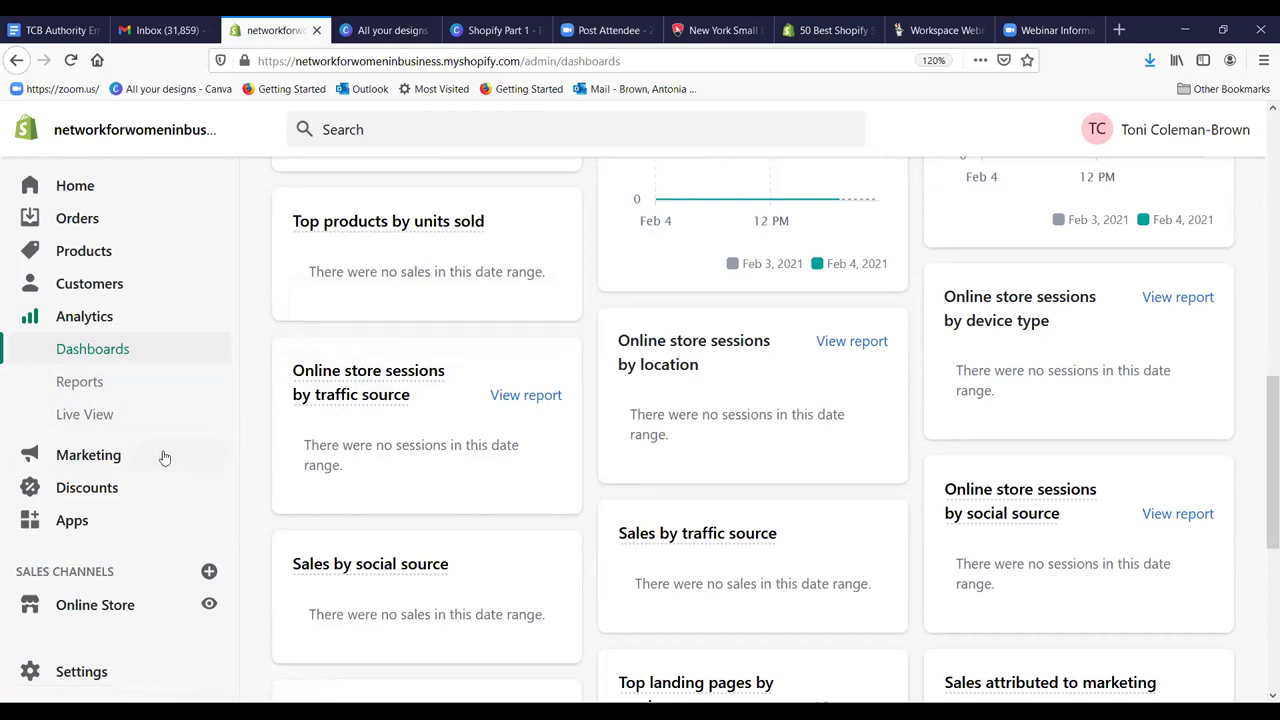
pyautogui.click(111, 457)
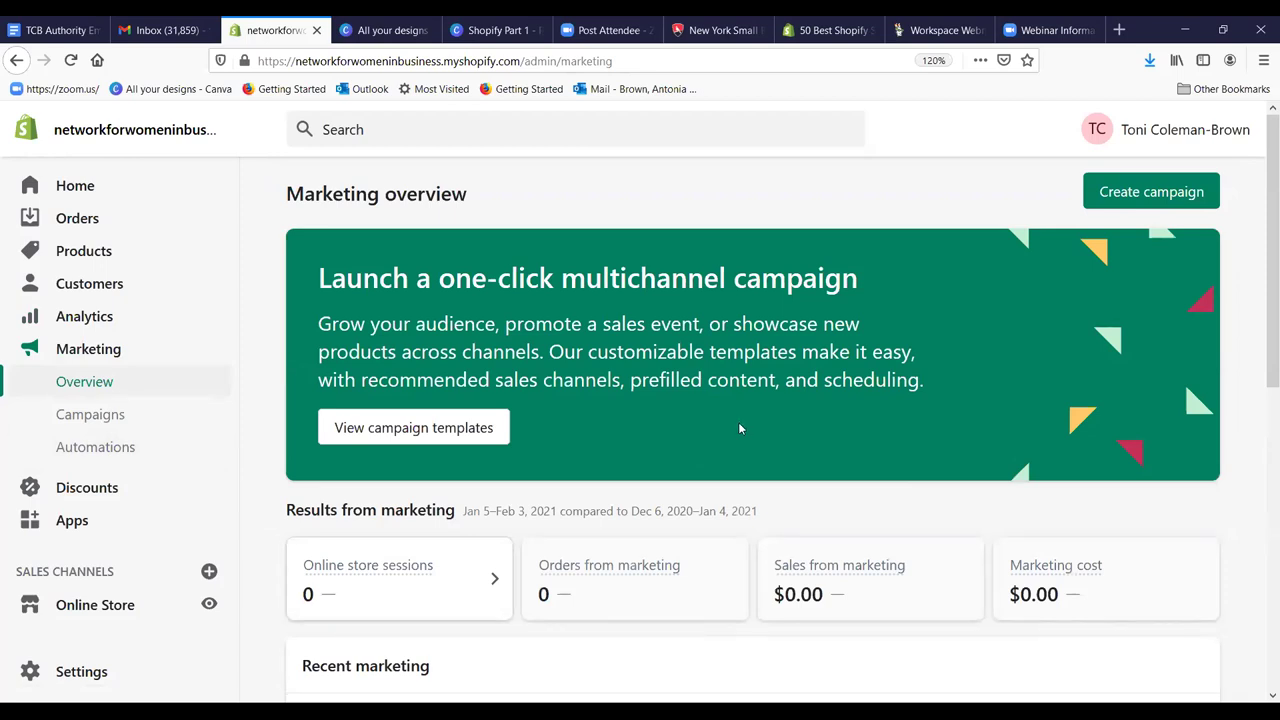
pyautogui.scroll(-2, 770, 435)
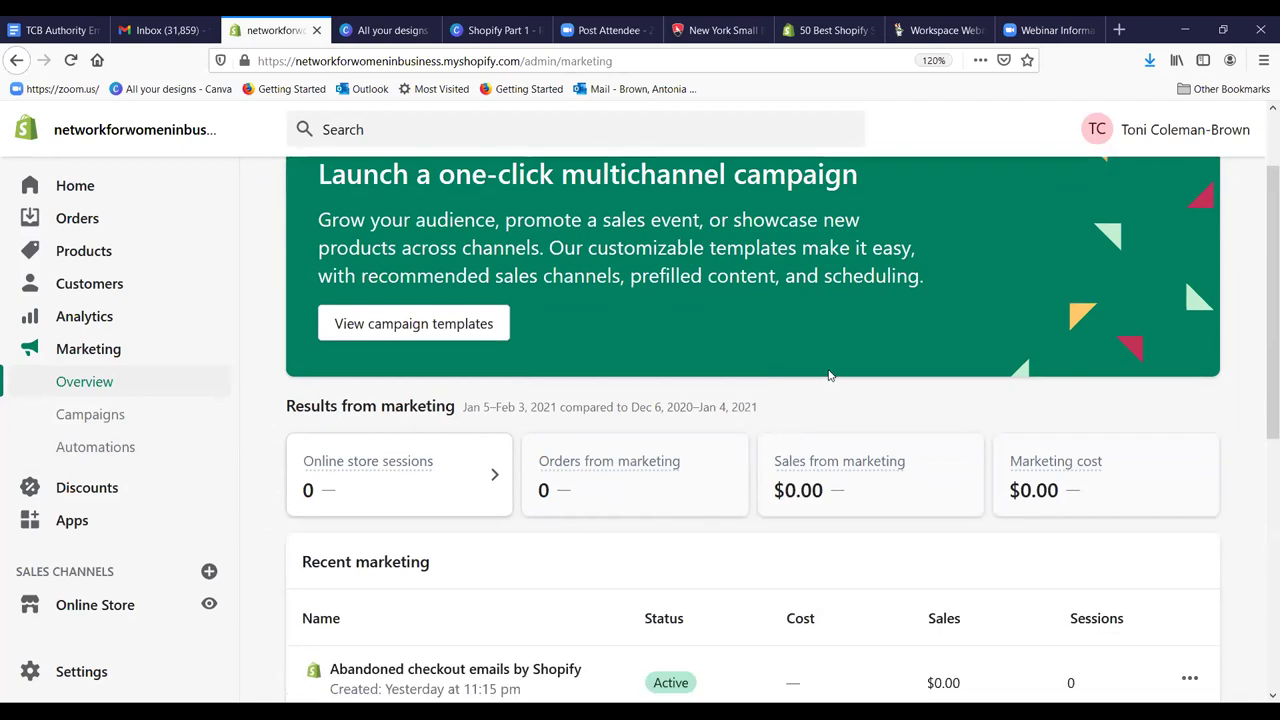
pyautogui.scroll(-2, 865, 332)
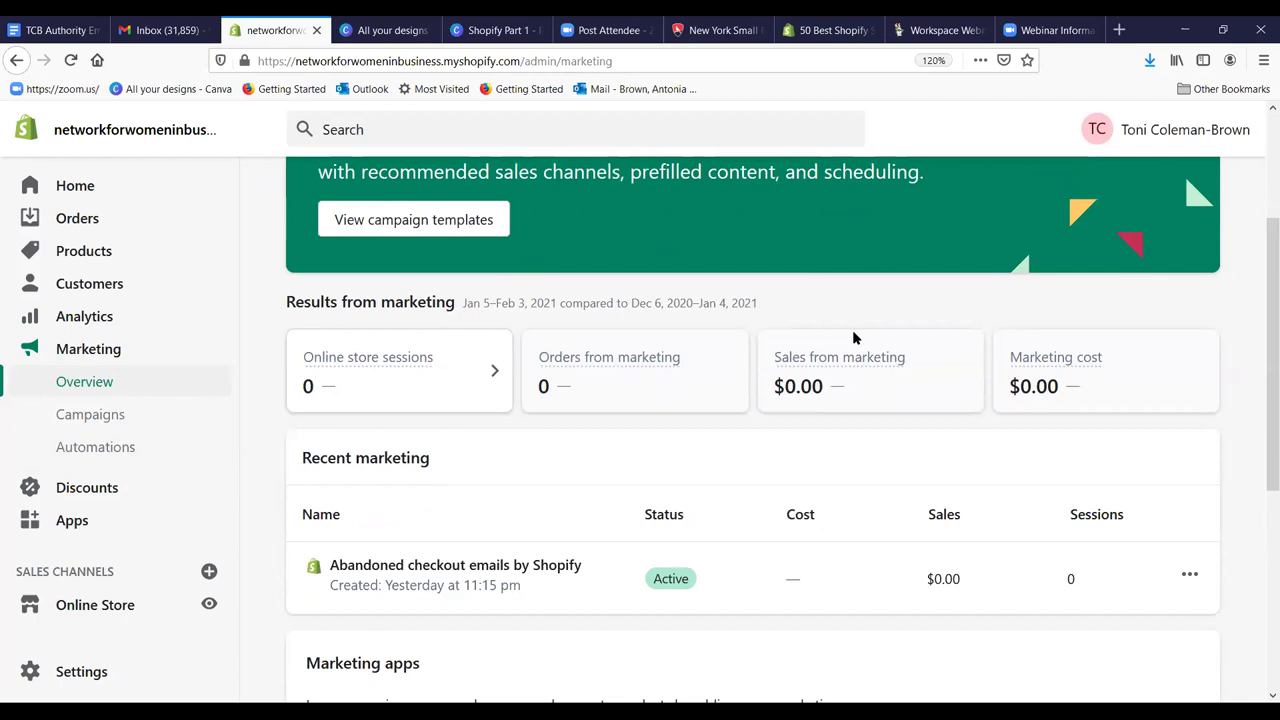
pyautogui.scroll(-4, 853, 338)
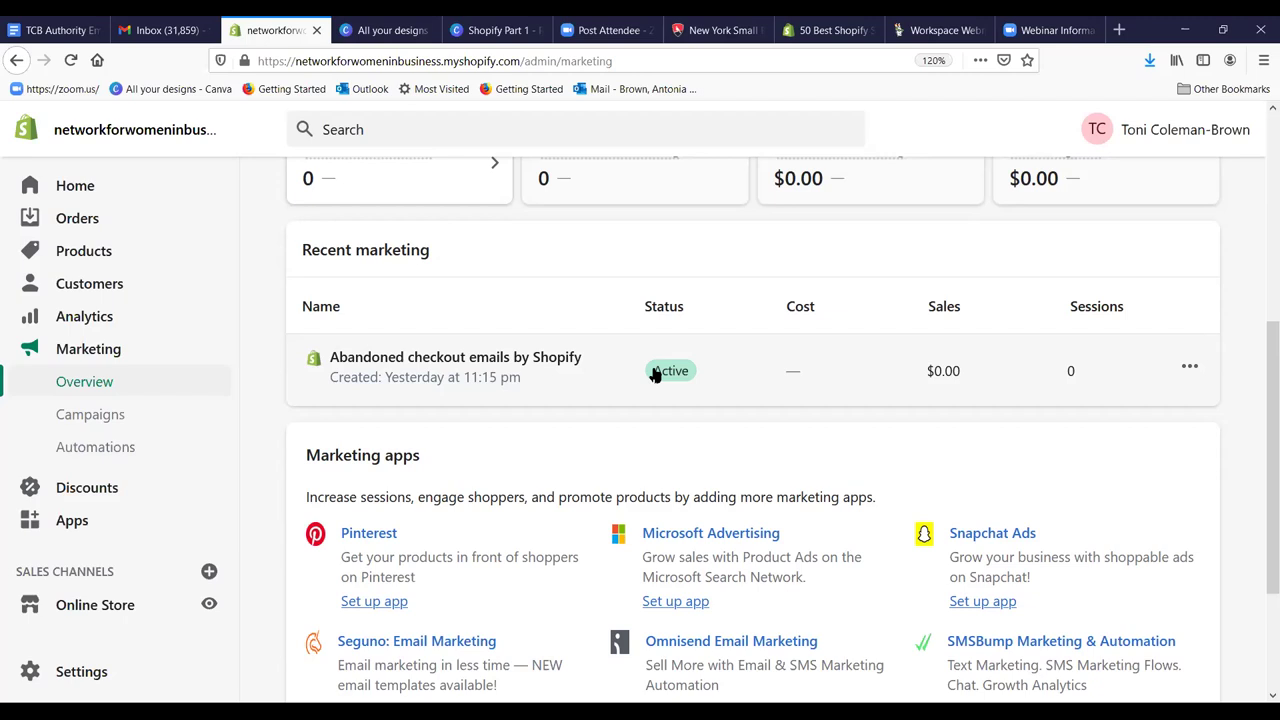
pyautogui.scroll(-3, 646, 389)
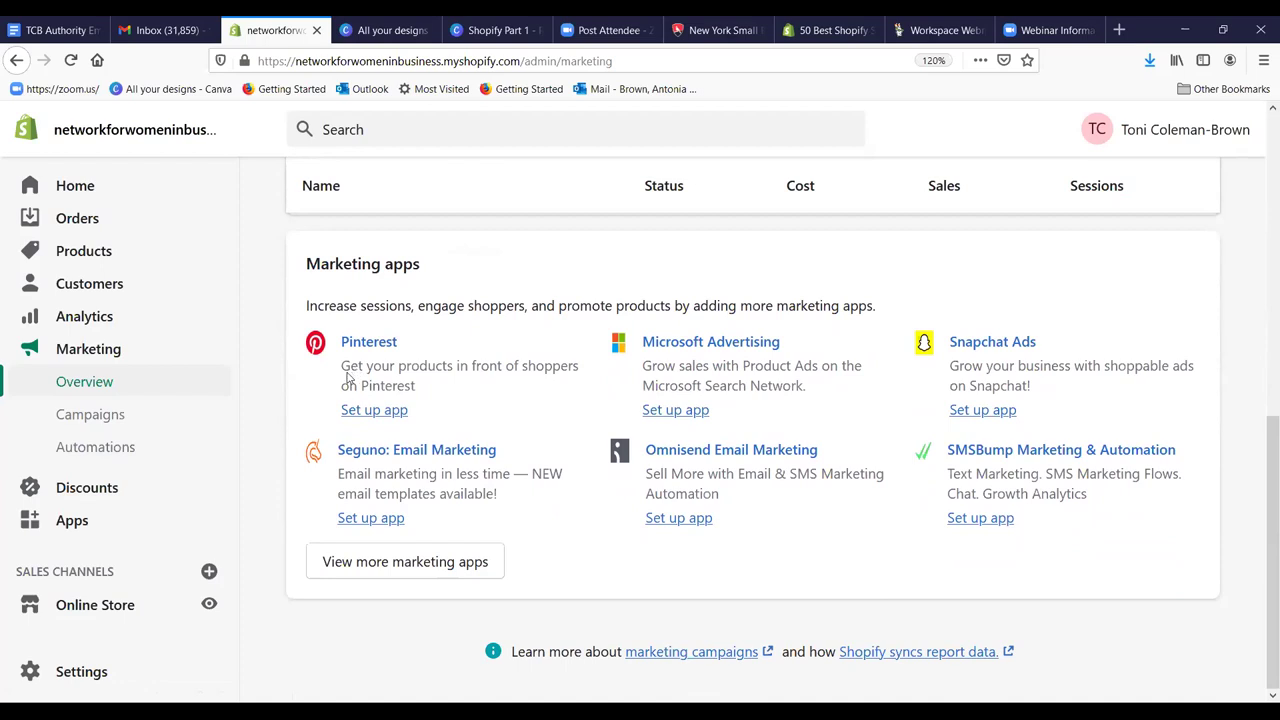
# Step: Open the store's discounts page and review the options for managing discount codes and automatic discounts
pyautogui.click(88, 488)
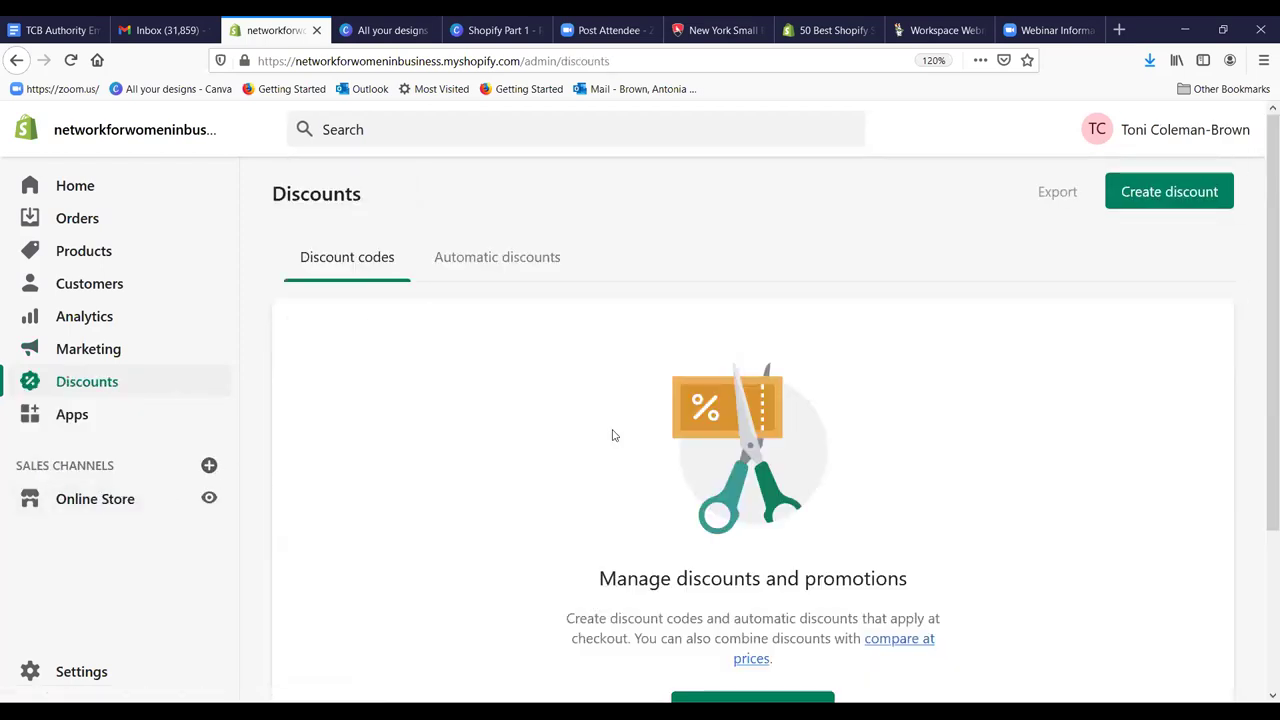
pyautogui.scroll(-2, 991, 455)
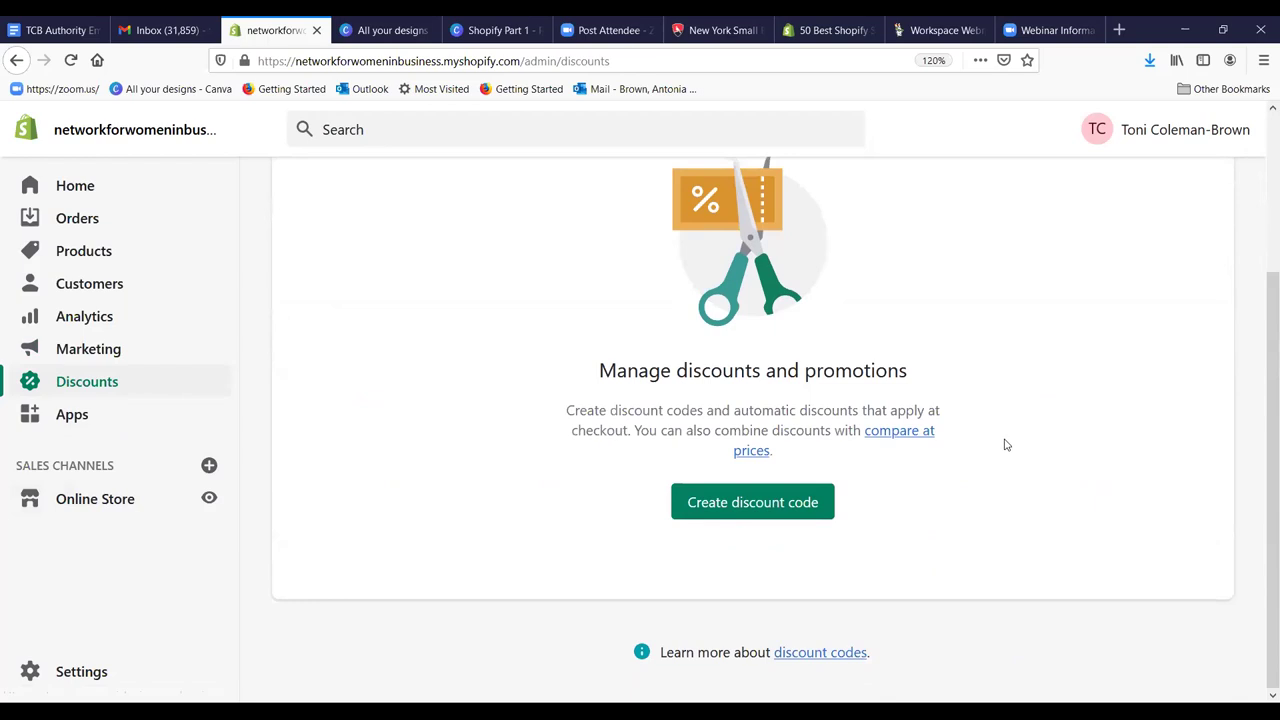
pyautogui.scroll(2, 1006, 440)
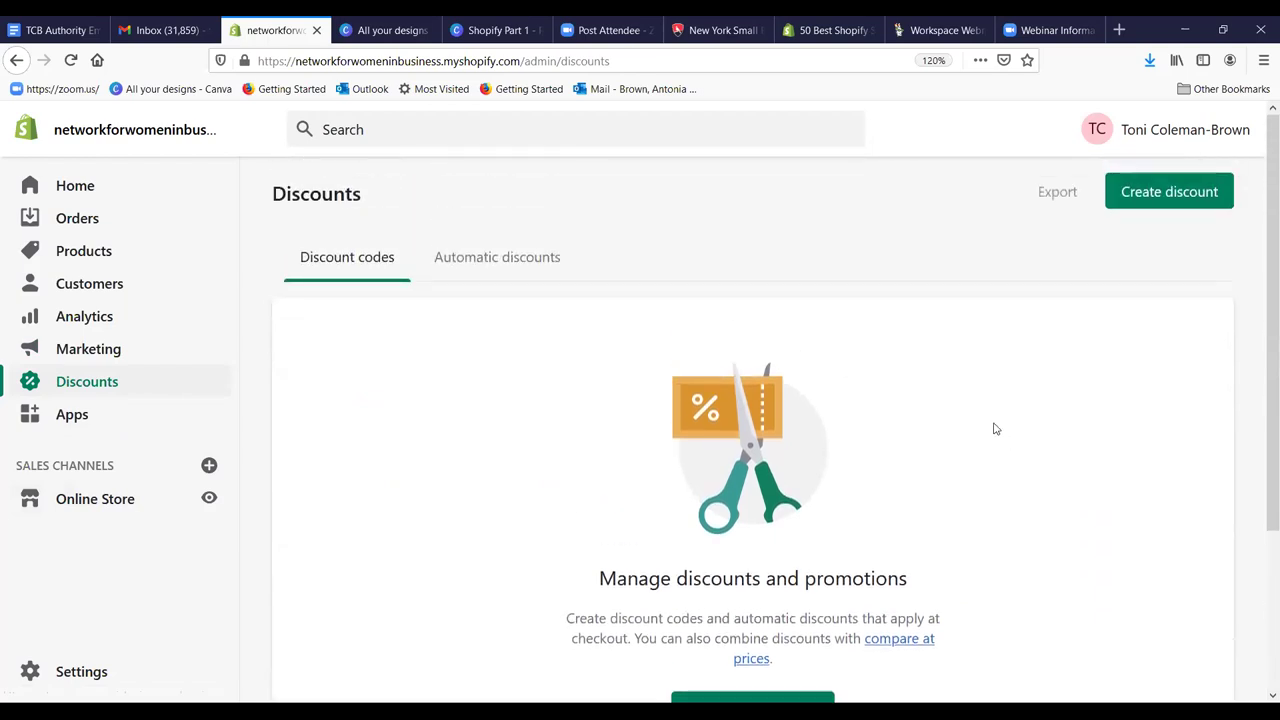
pyautogui.scroll(-2, 965, 445)
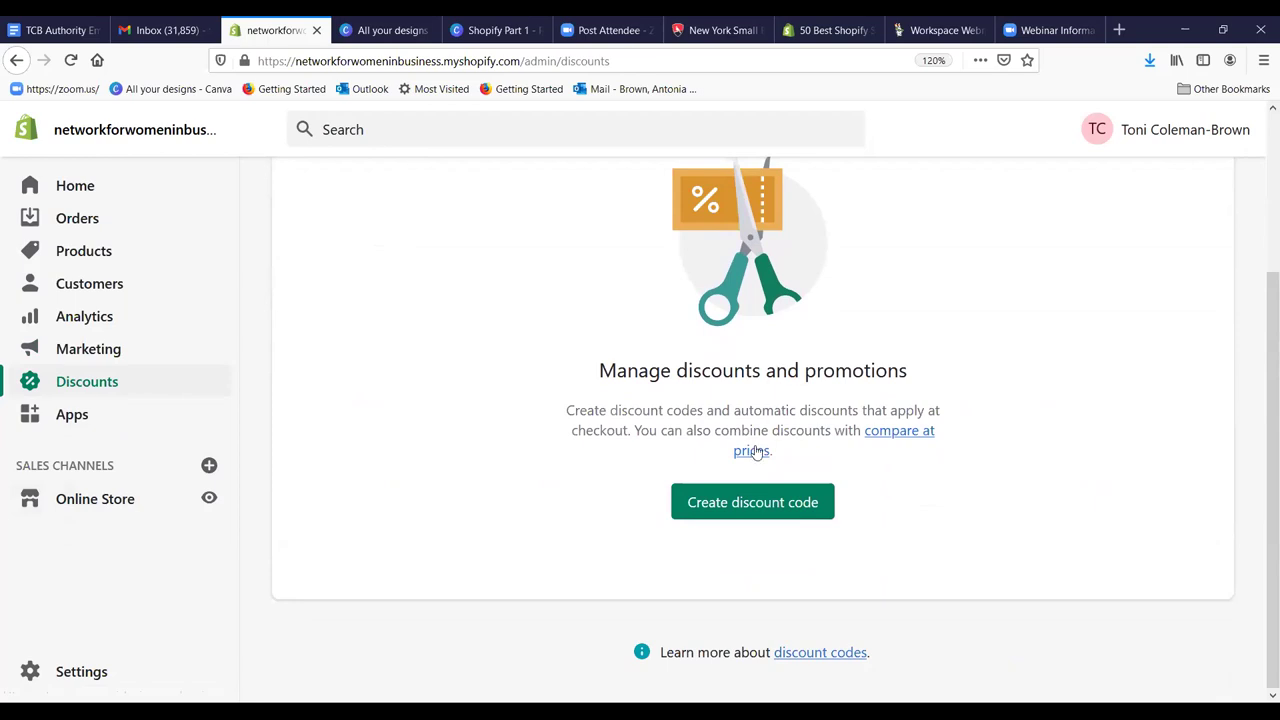
# Step: Open the form for creating a discount code and examine its type, value, applies-to and minimum requirement options
pyautogui.click(743, 503)
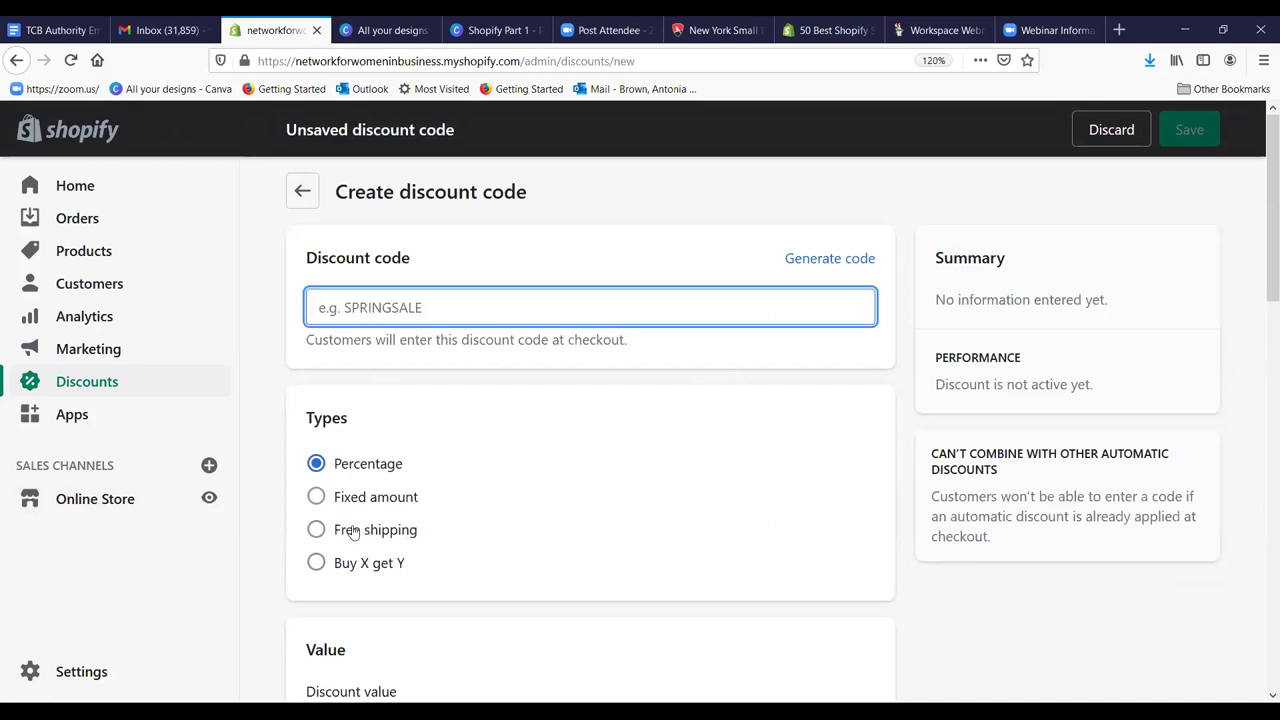
pyautogui.scroll(-2, 465, 555)
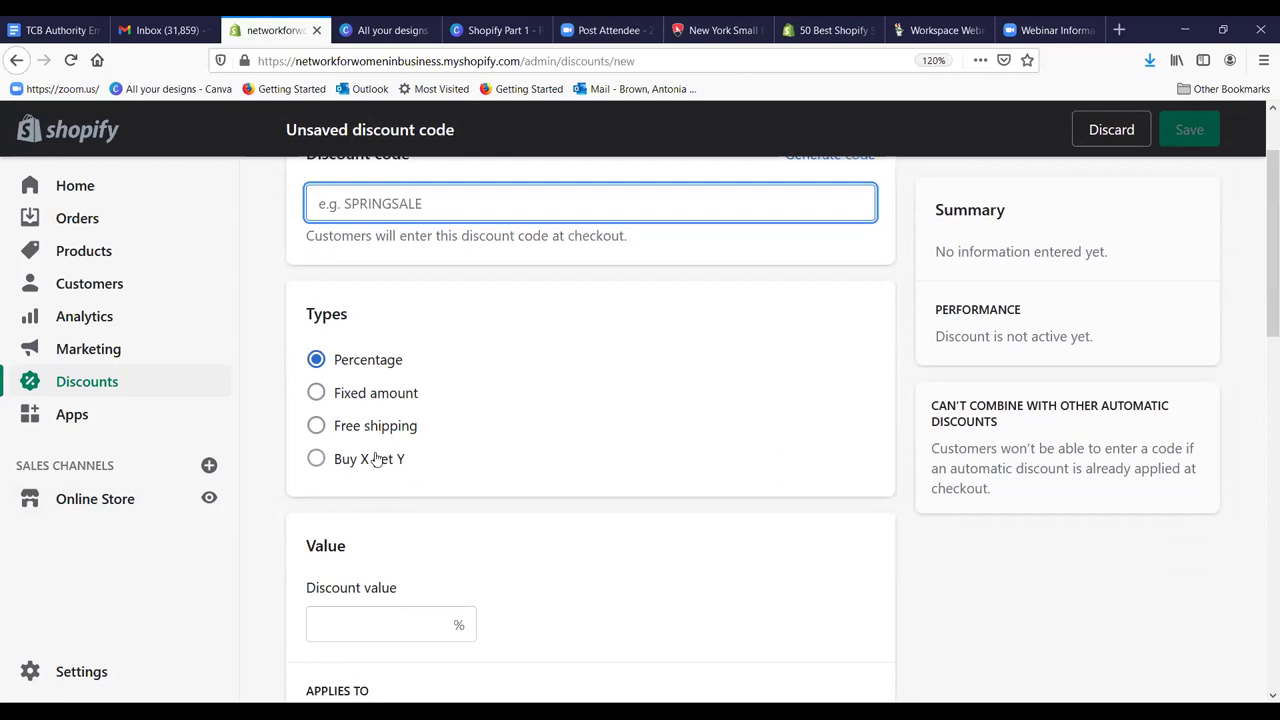
pyautogui.scroll(-5, 443, 386)
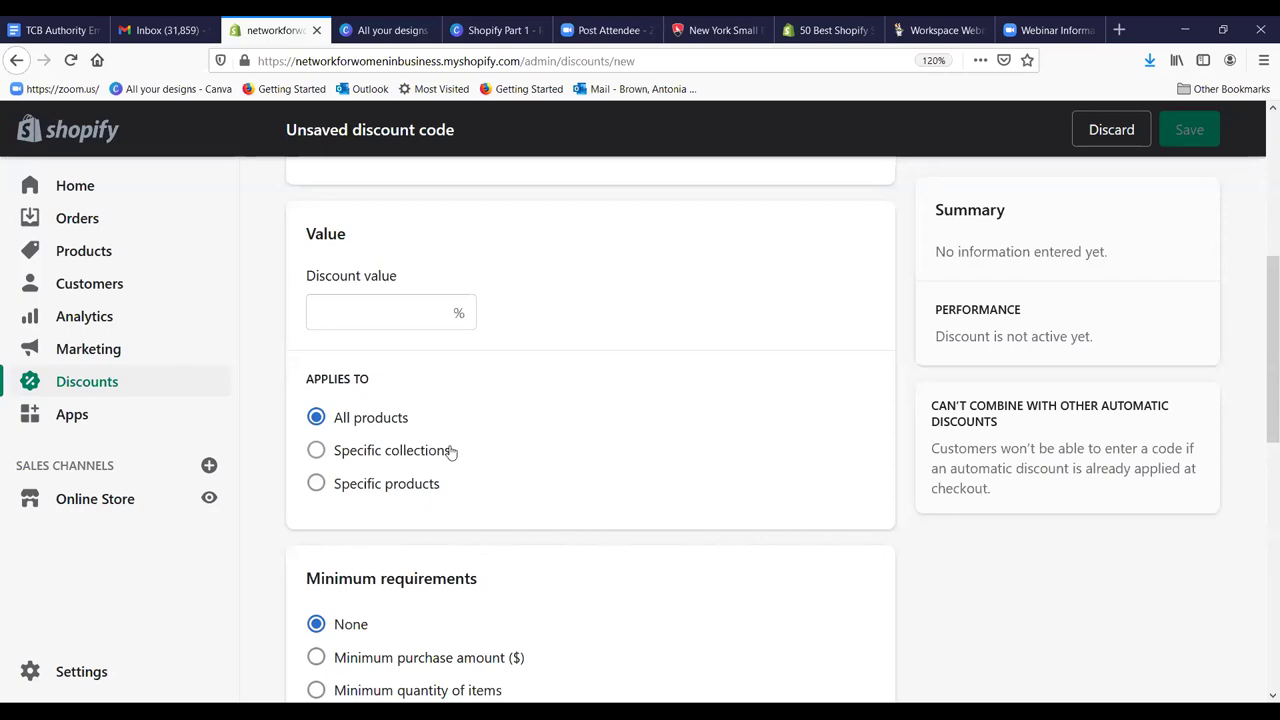
# Step: Open the store's apps page and continue to the Shopify App Store with the existing store owner account
pyautogui.click(79, 423)
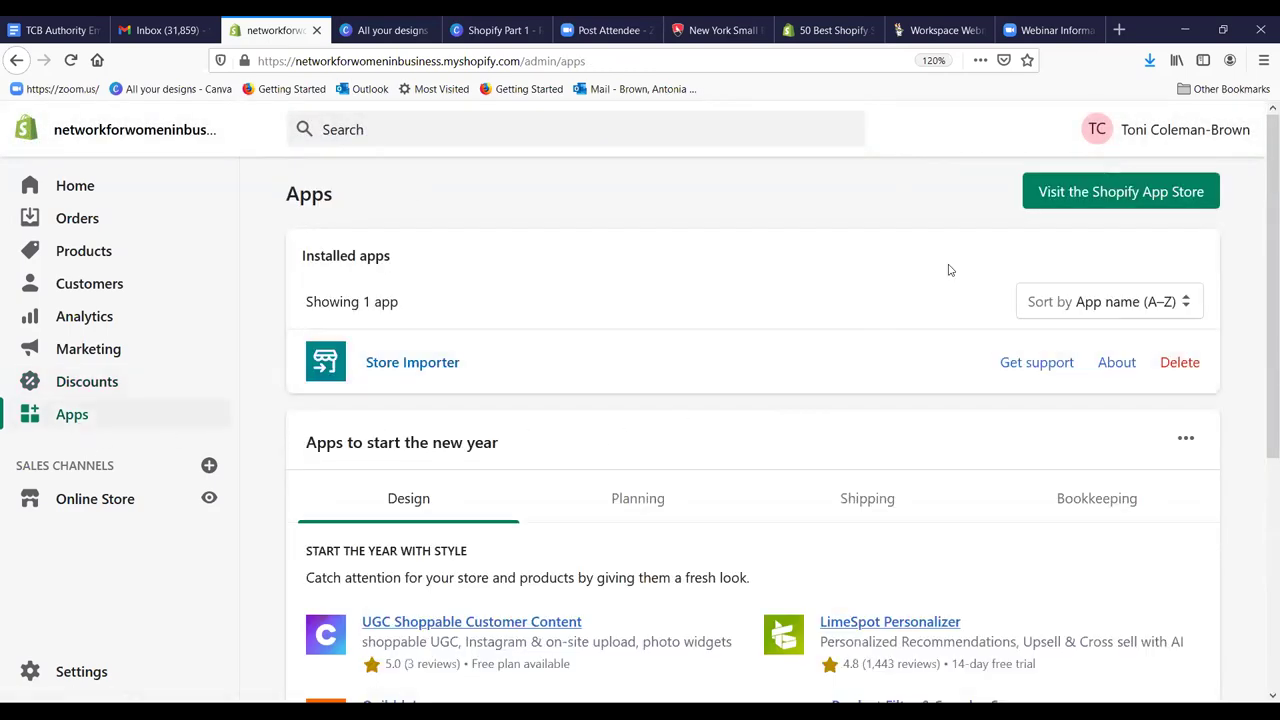
pyautogui.click(1090, 202)
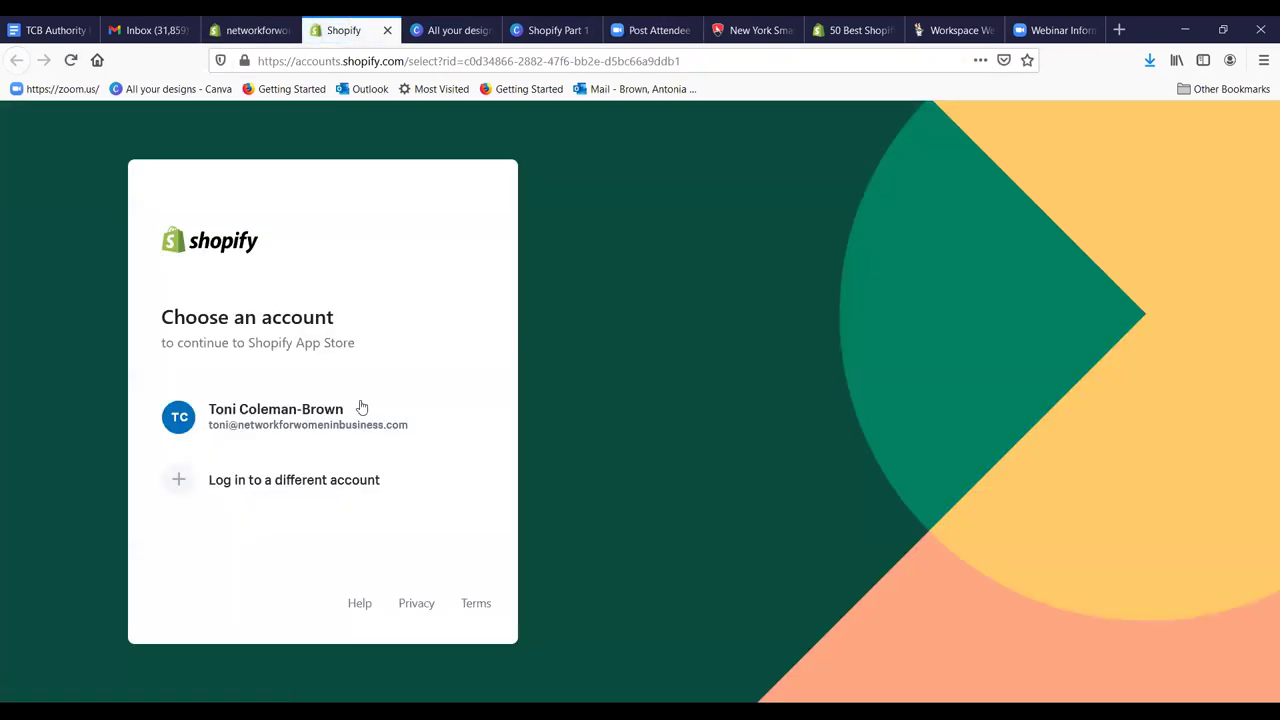
pyautogui.click(317, 414)
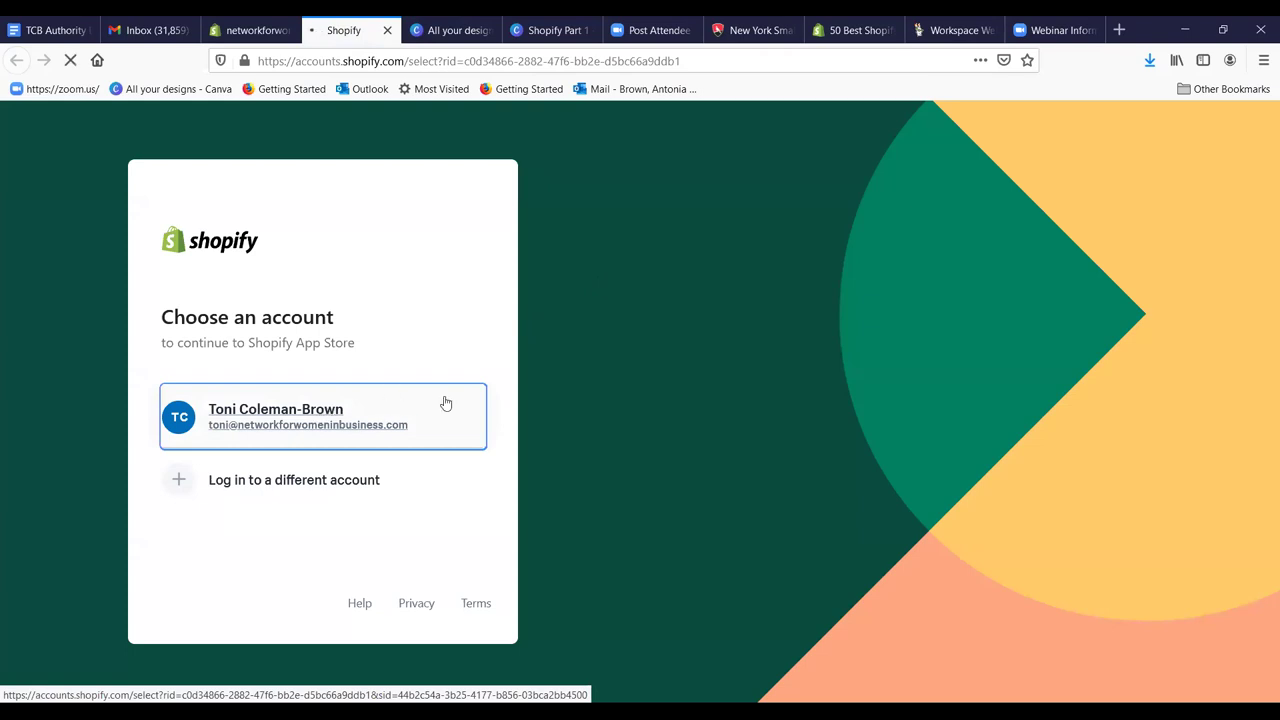
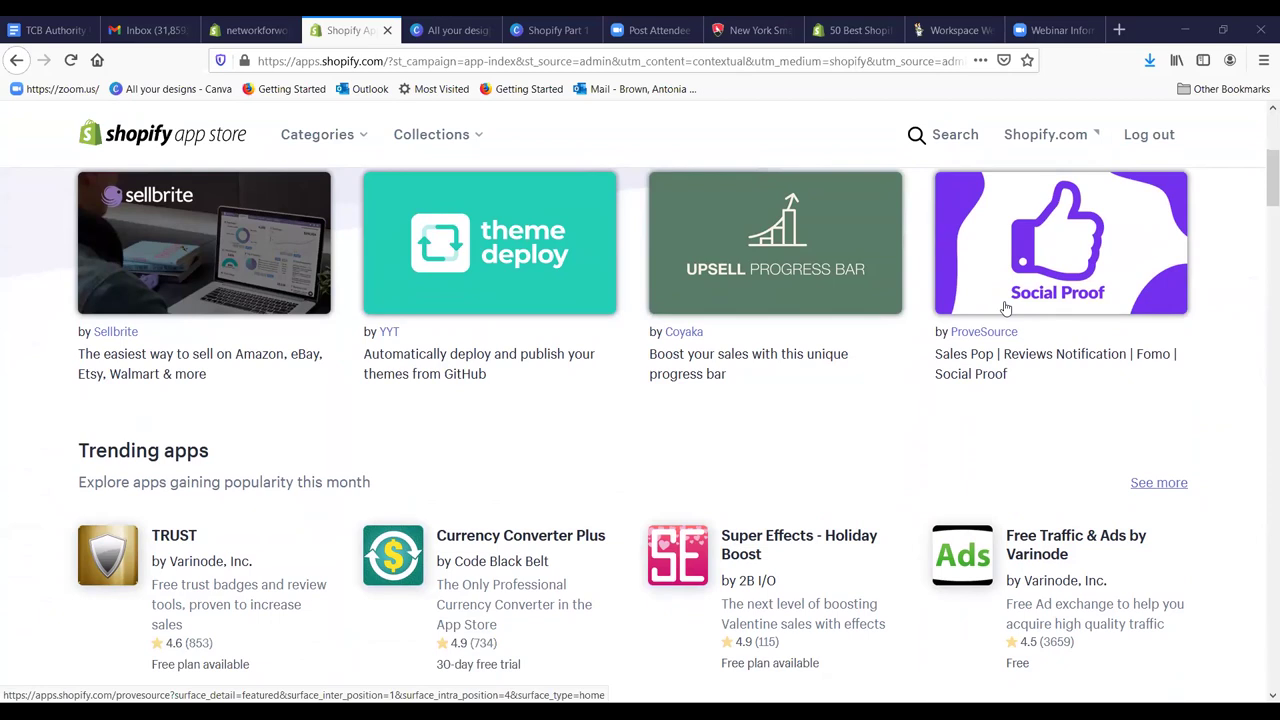
# Step: Browse the Shopify App Store's trending, style, planning, shipping and bookkeeping app sections and its staff picks
pyautogui.scroll(-3, 1003, 320)
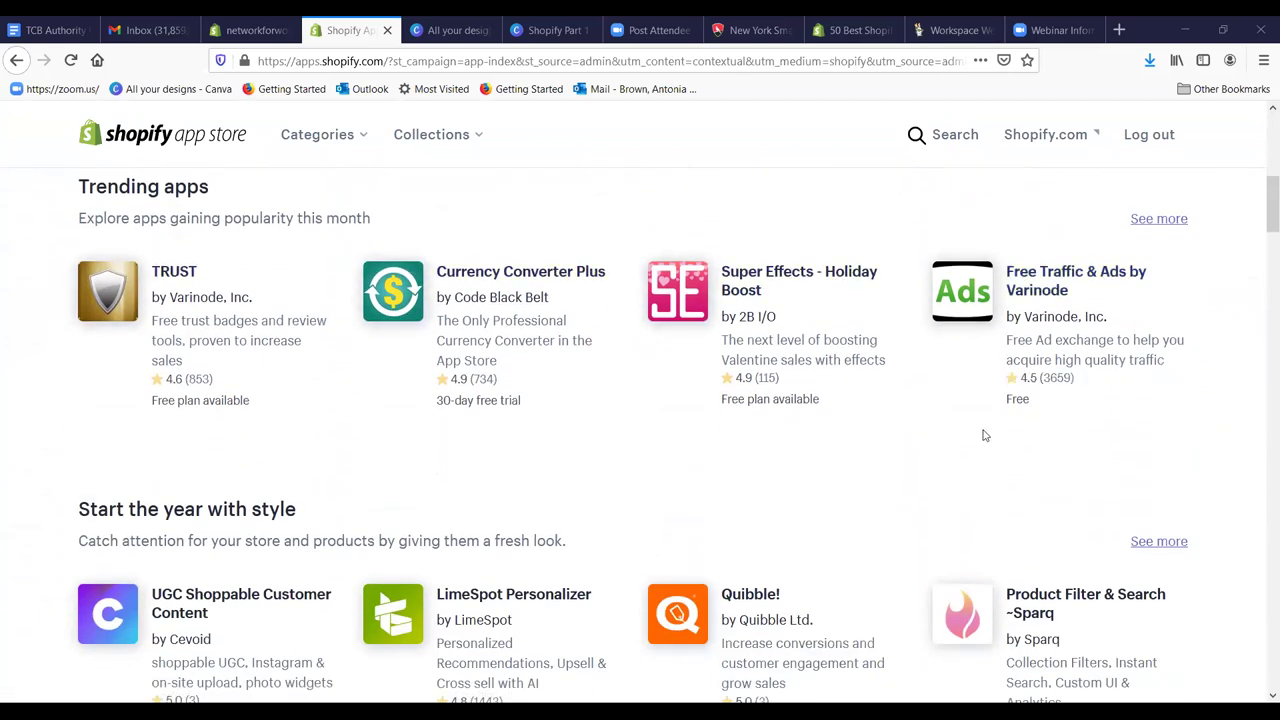
pyautogui.scroll(-1, 986, 432)
pyautogui.scroll(-5, 986, 432)
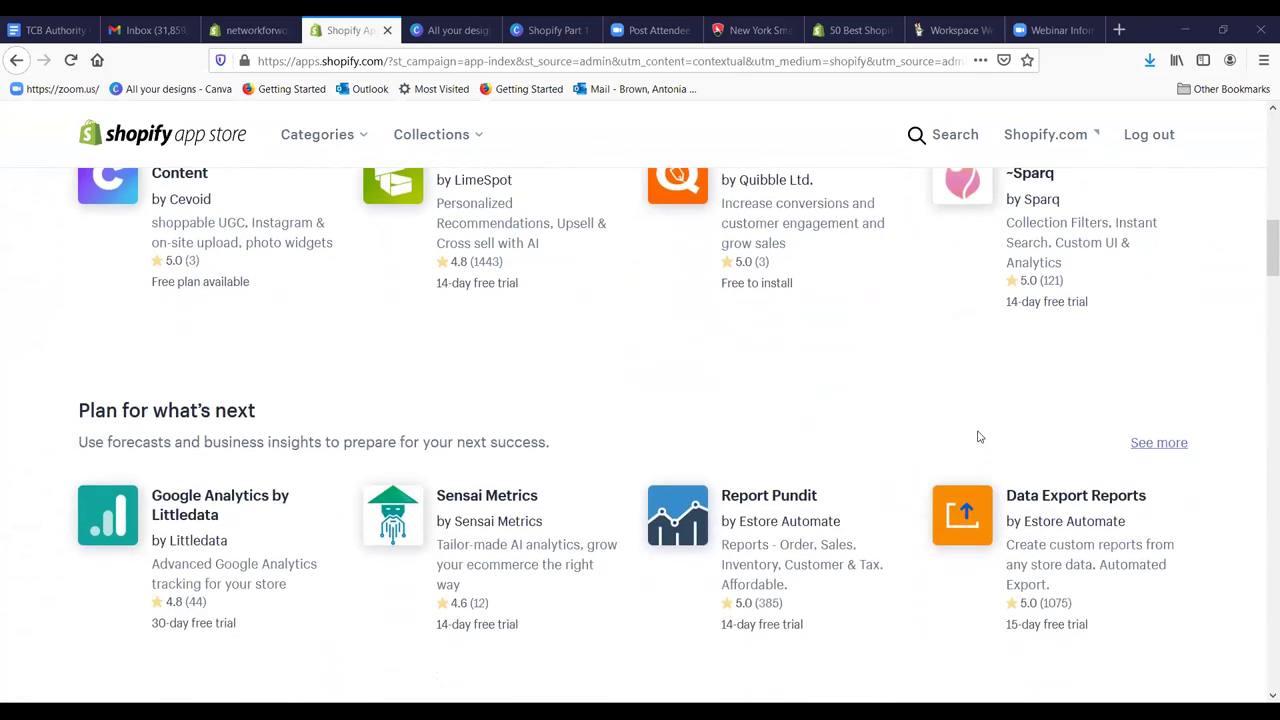
pyautogui.scroll(-4, 979, 442)
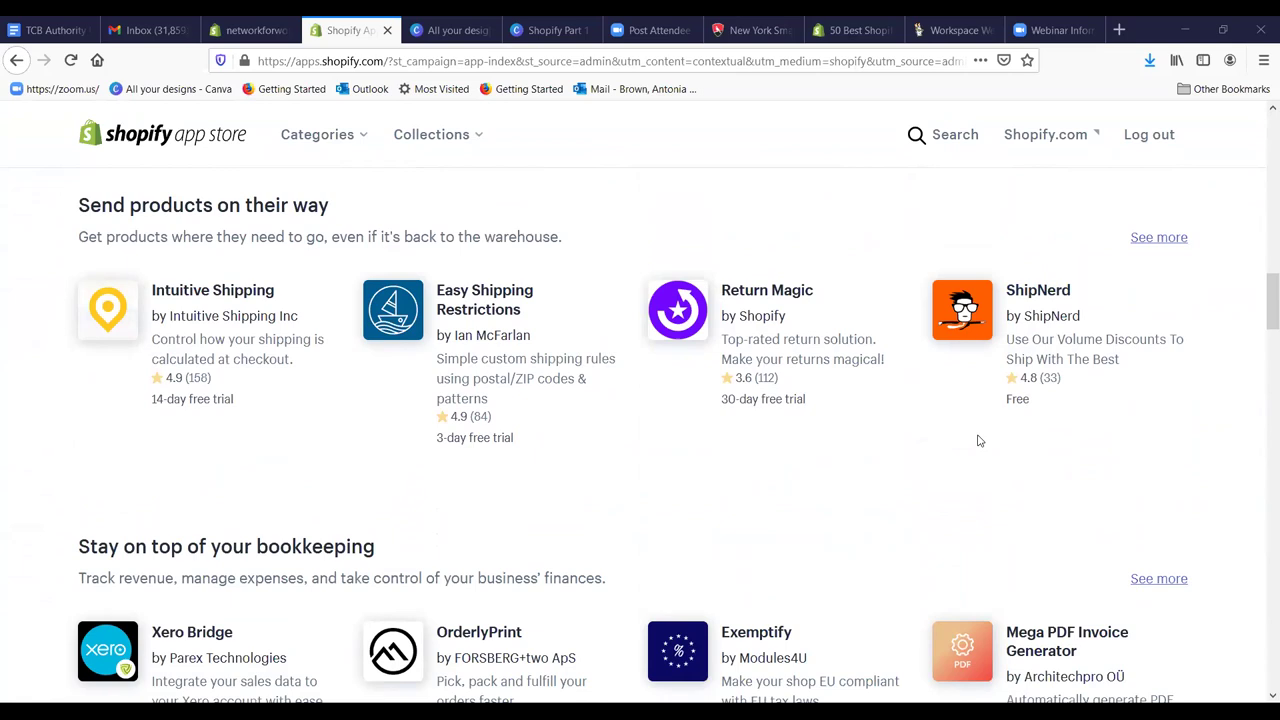
pyautogui.scroll(-2, 979, 441)
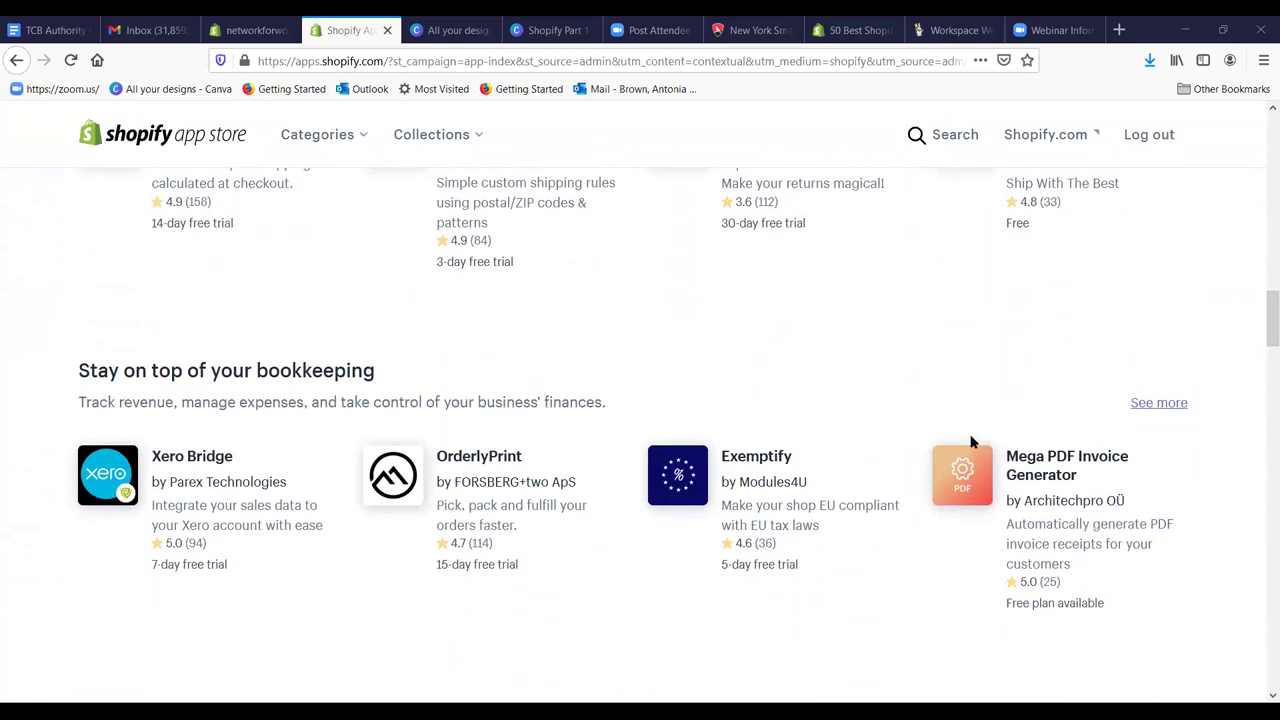
pyautogui.scroll(4, 962, 450)
pyautogui.scroll(12, 958, 452)
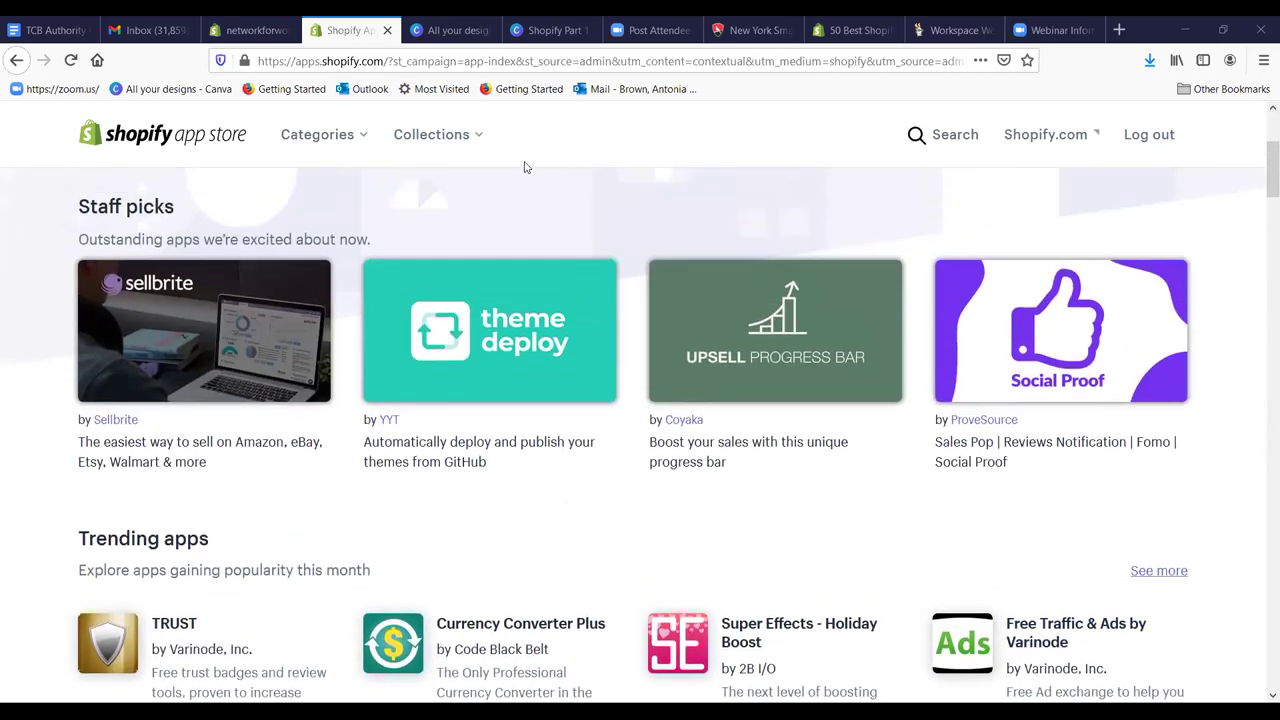
pyautogui.scroll(3, 671, 186)
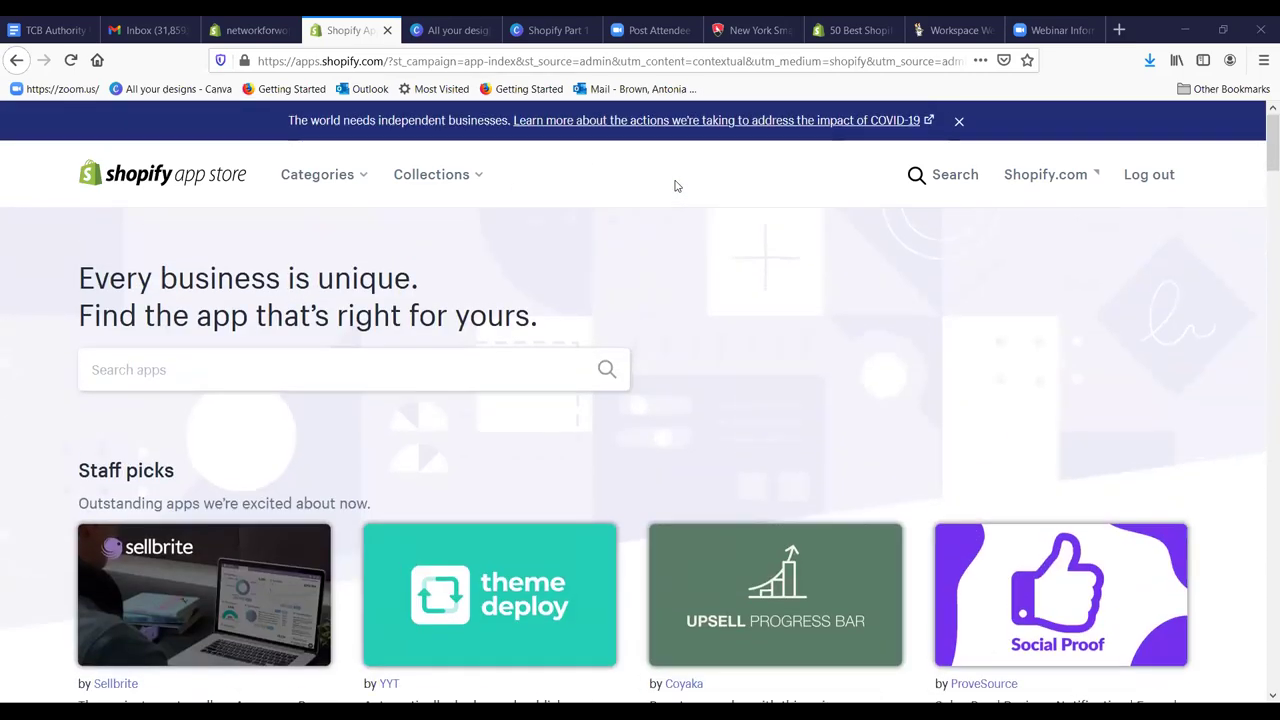
# Step: Return to the store admin's discounts page and start a new discount code
pyautogui.click(15, 60)
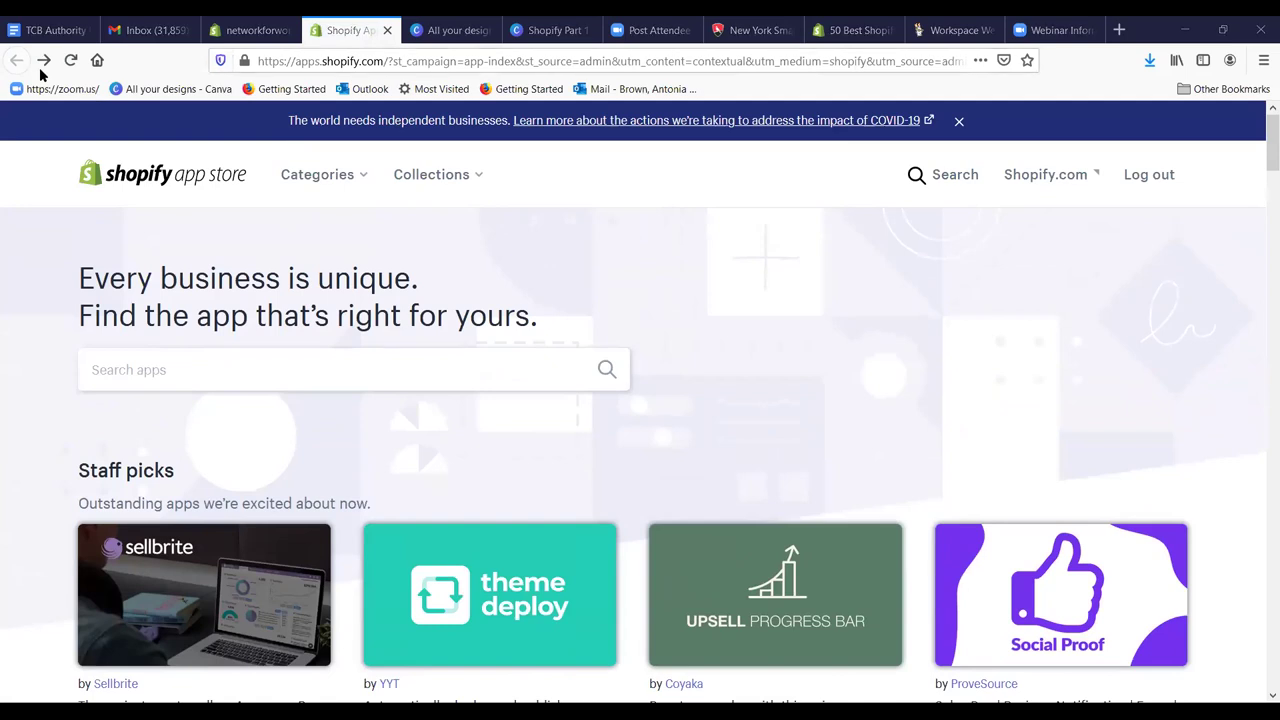
pyautogui.click(250, 30)
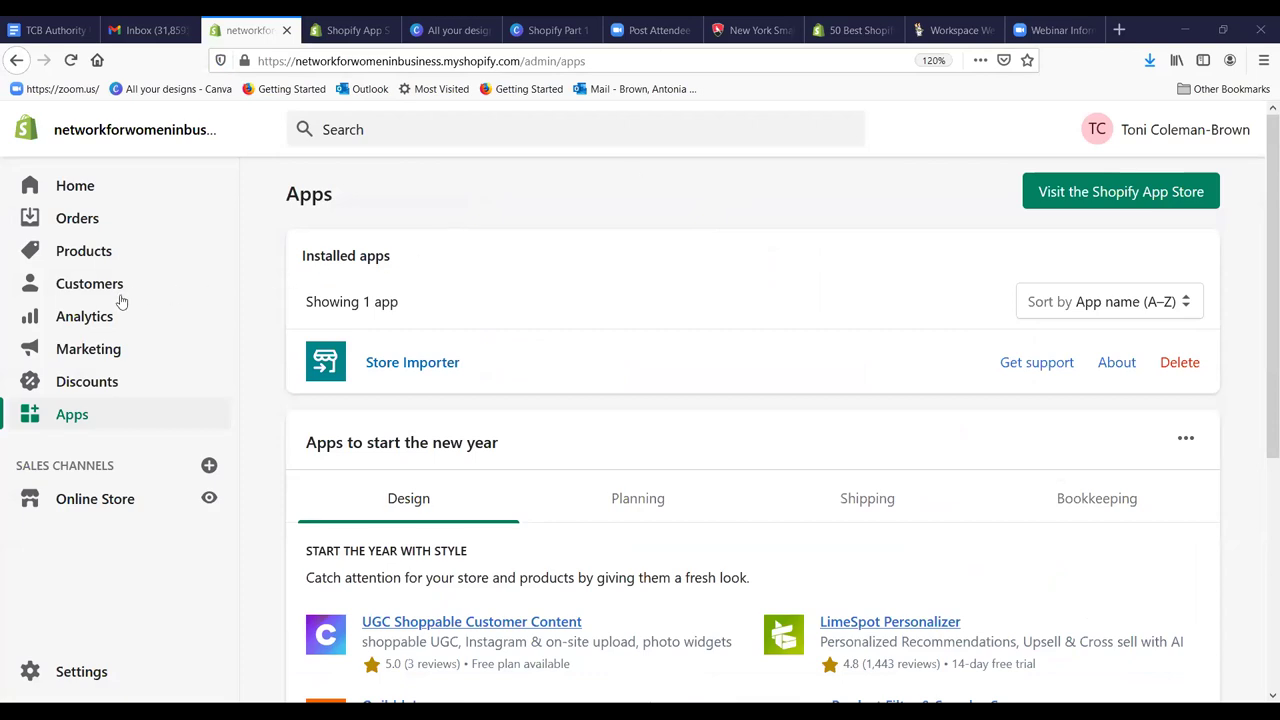
pyautogui.click(72, 390)
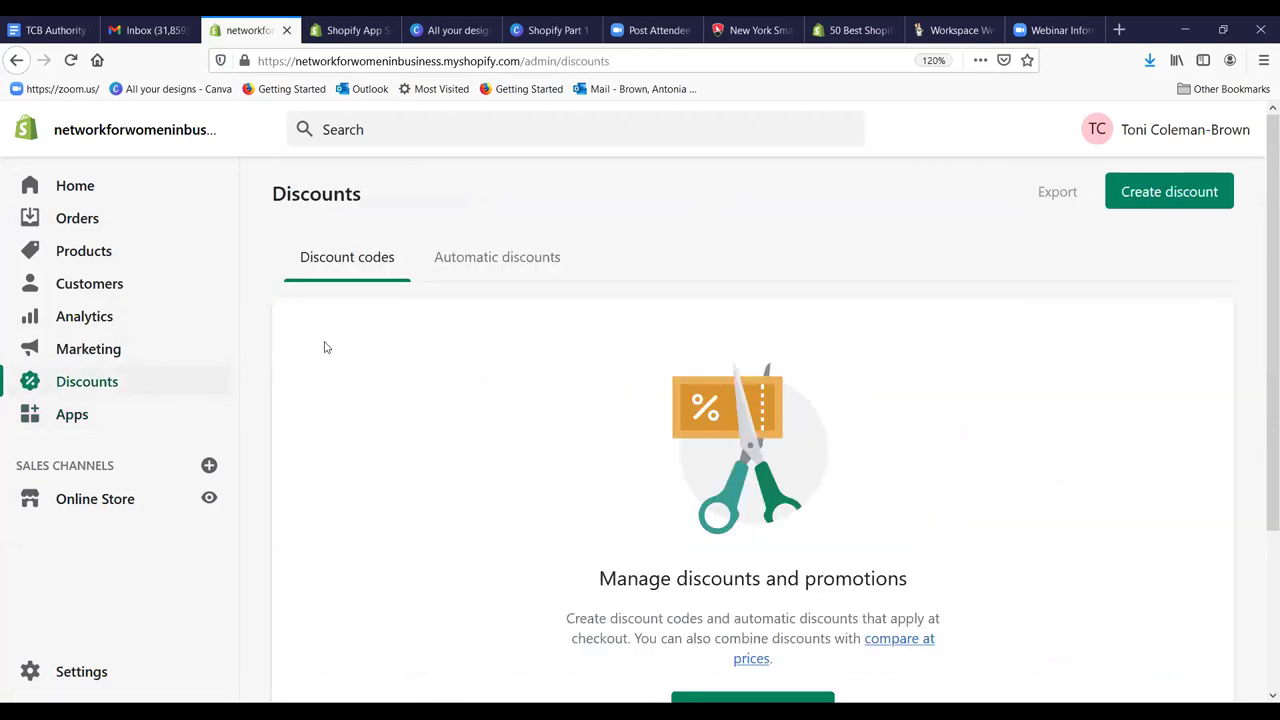
pyautogui.scroll(-3, 868, 603)
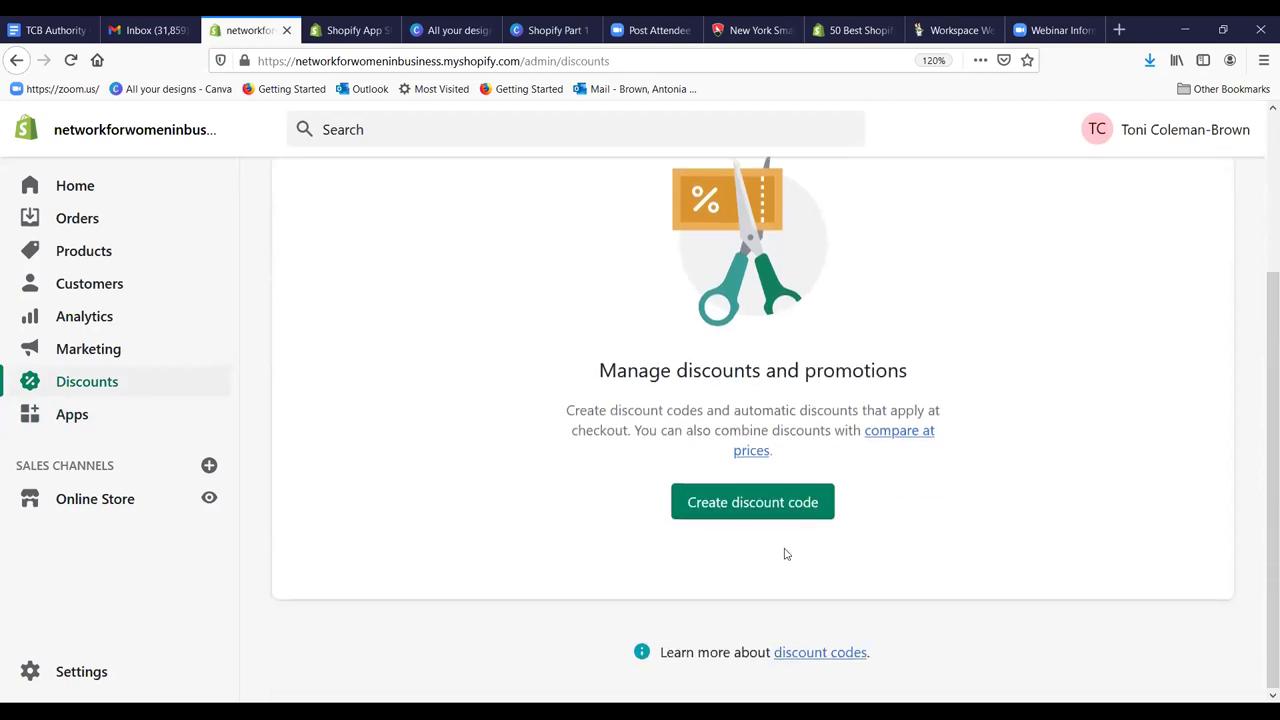
pyautogui.click(806, 510)
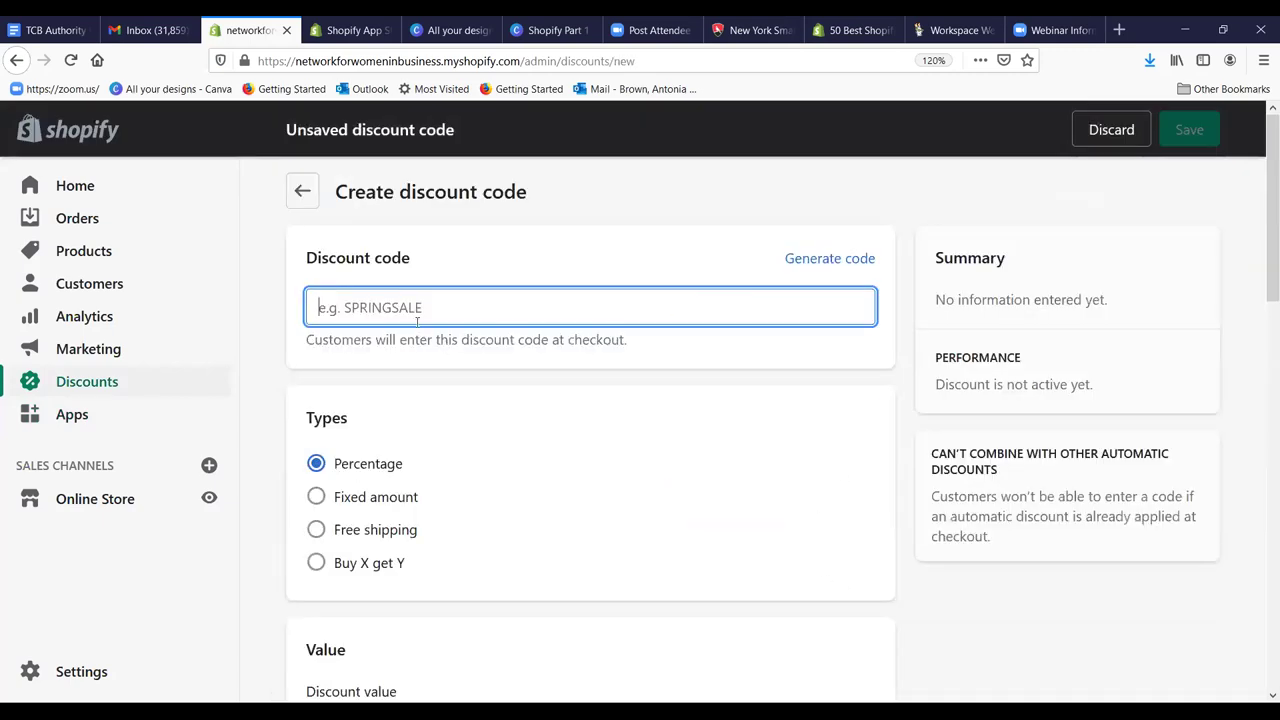
# Step: Set the new discount code's type to free shipping and limit it to selected countries, staying on the unsaved form
pyautogui.click(317, 529)
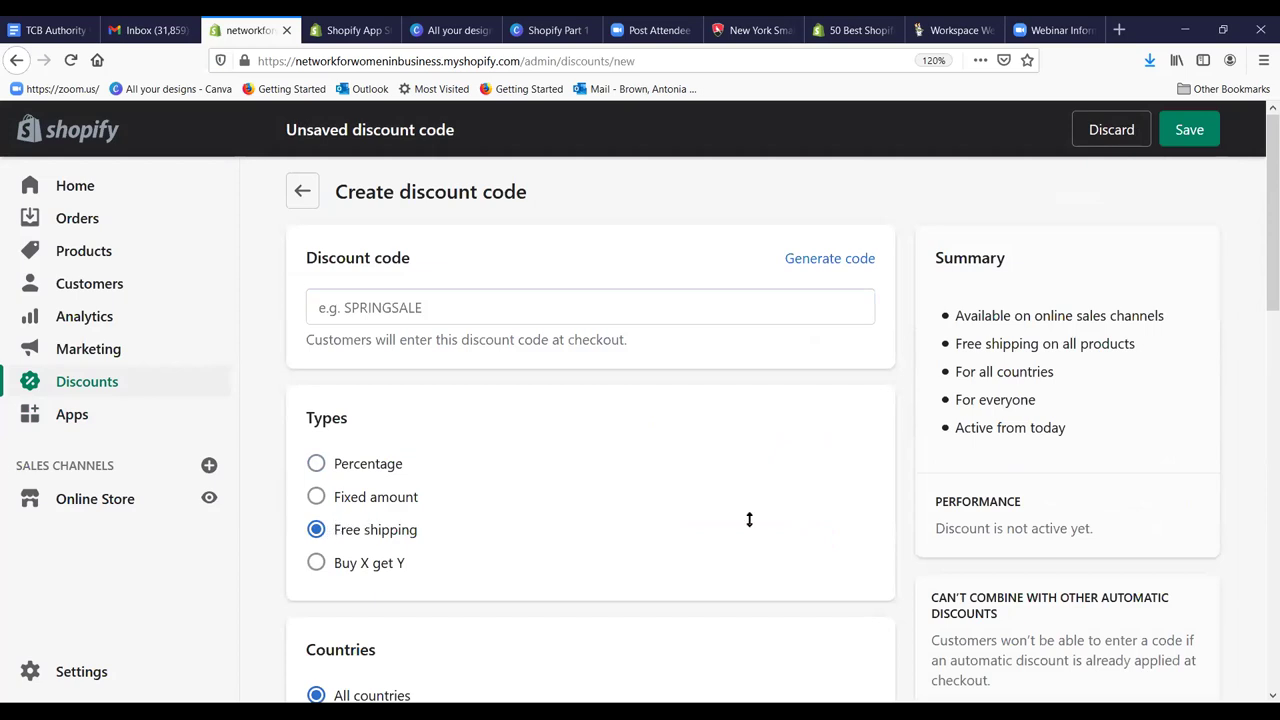
pyautogui.scroll(-1, 826, 497)
pyautogui.scroll(-3, 826, 497)
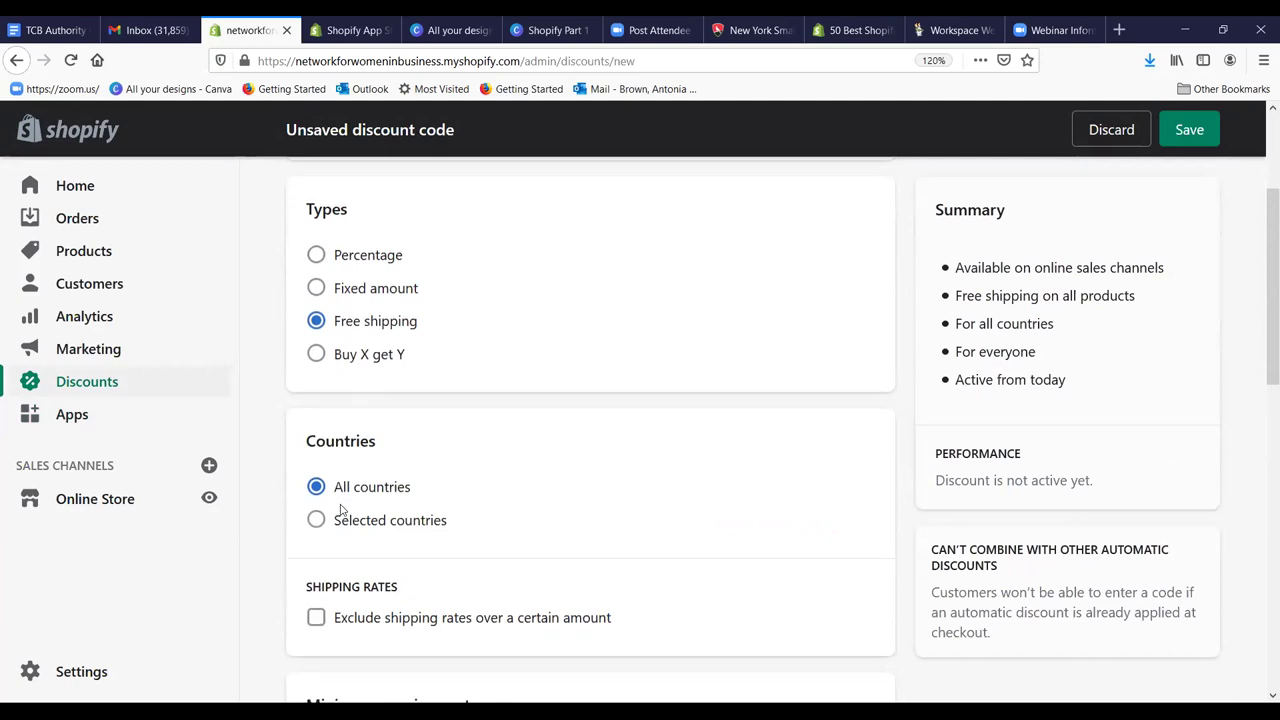
pyautogui.scroll(-3, 341, 510)
pyautogui.scroll(2, 343, 510)
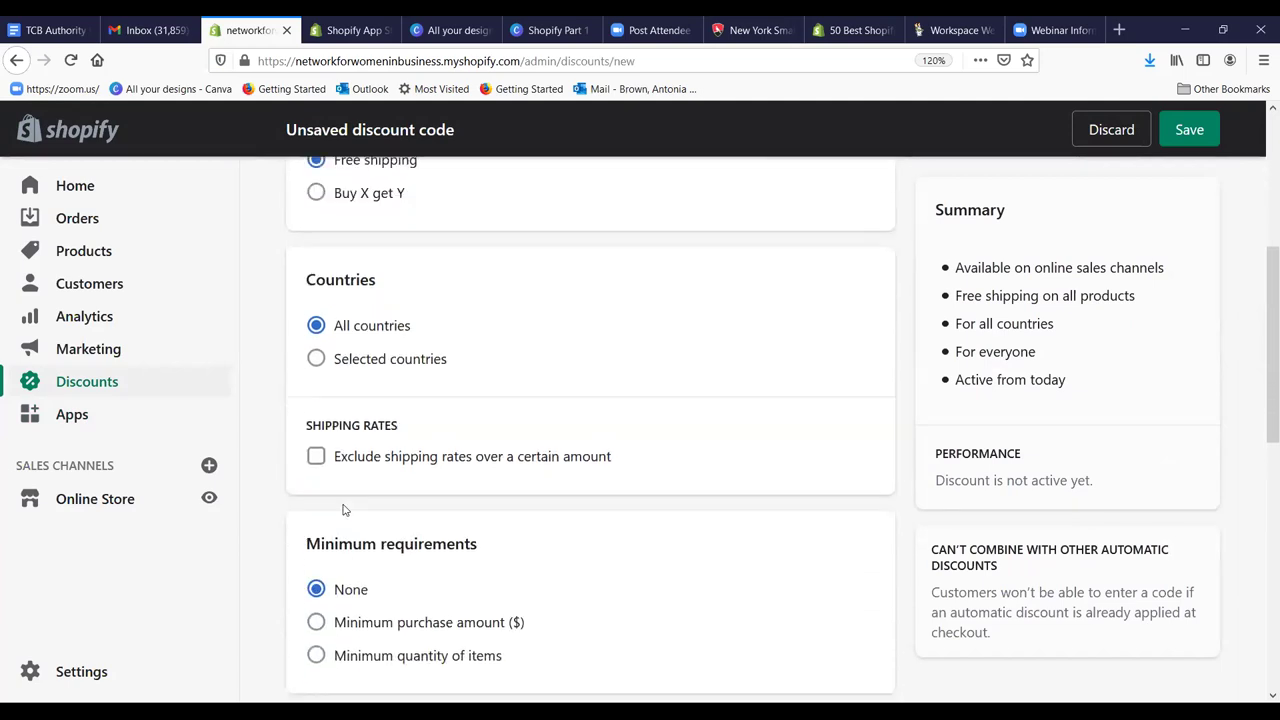
pyautogui.click(316, 417)
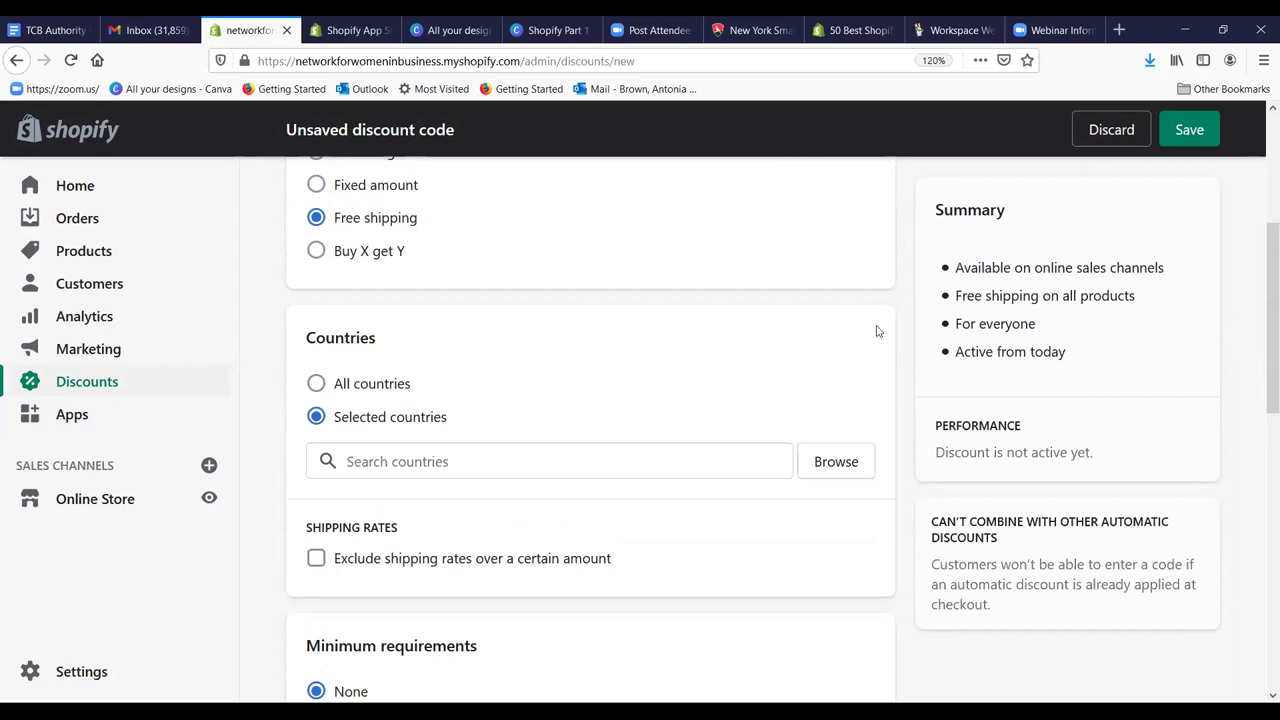
pyautogui.click(71, 255)
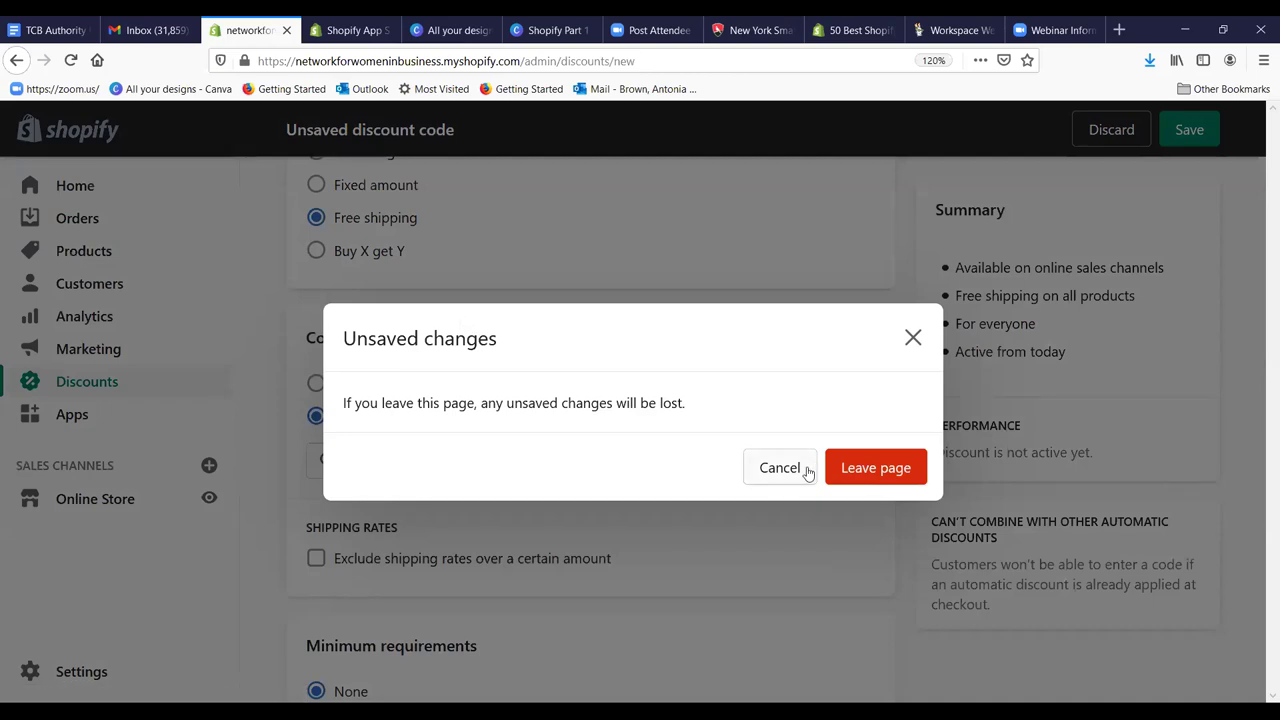
pyautogui.click(911, 338)
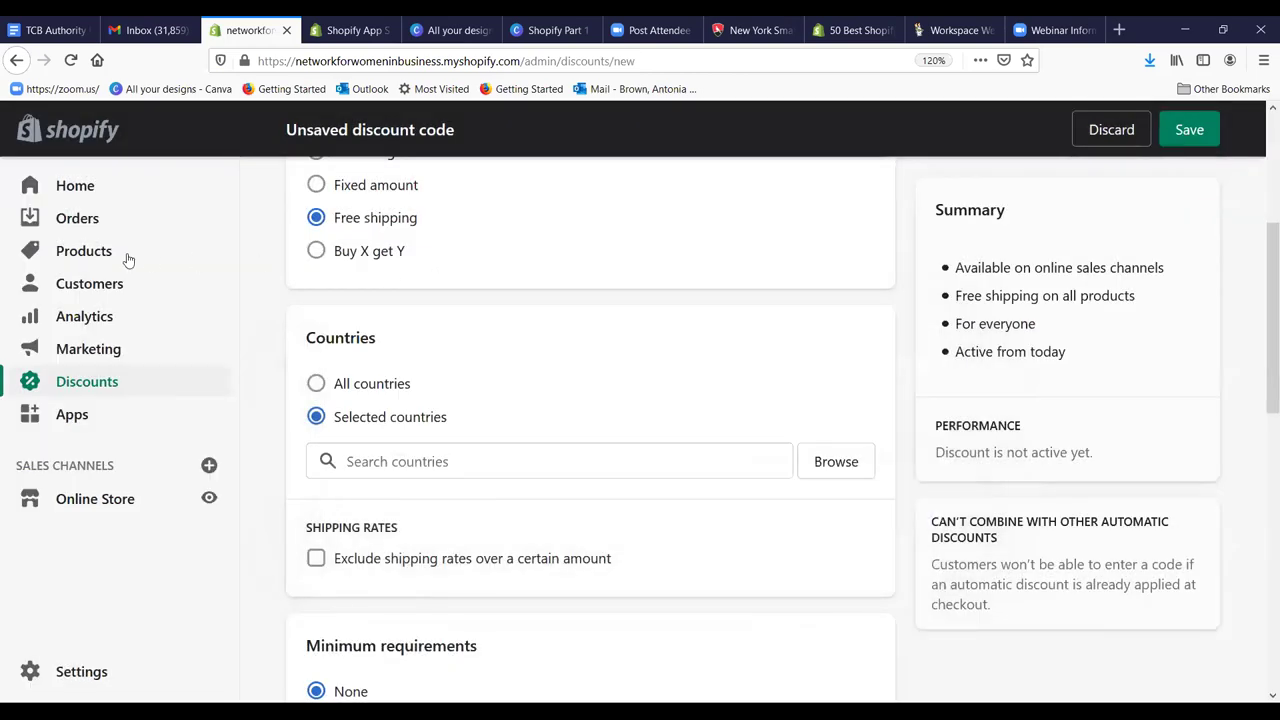
# Step: Leave the unsaved discount code and open the Women's White V-Neck T-shirt product to review its media, pricing, inventory and shipping details
pyautogui.click(64, 255)
pyautogui.click(893, 477)
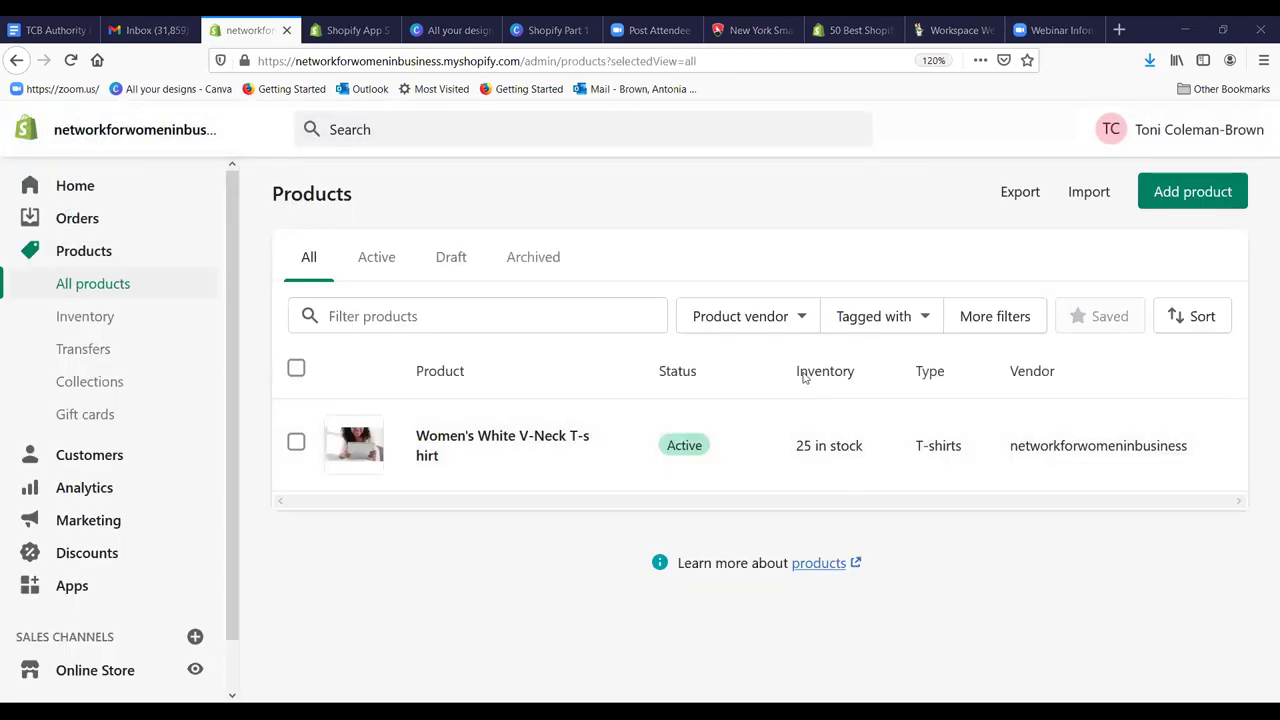
pyautogui.click(464, 440)
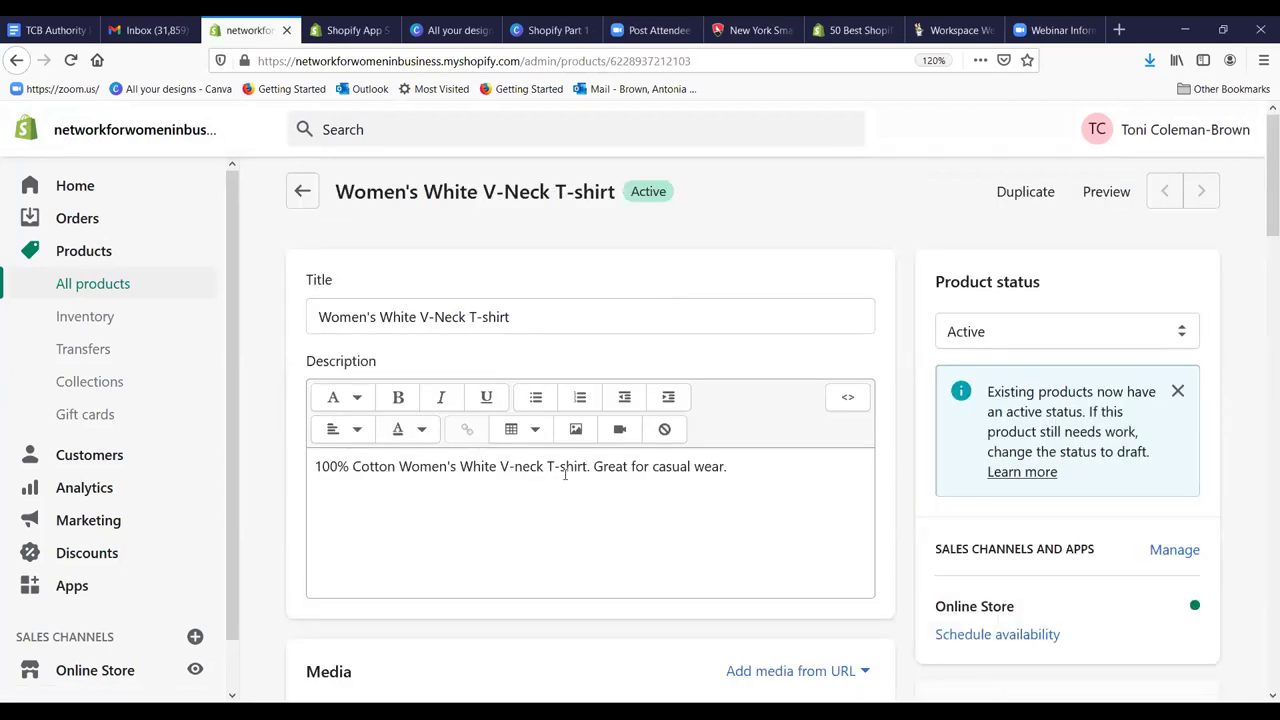
pyautogui.scroll(-7, 564, 483)
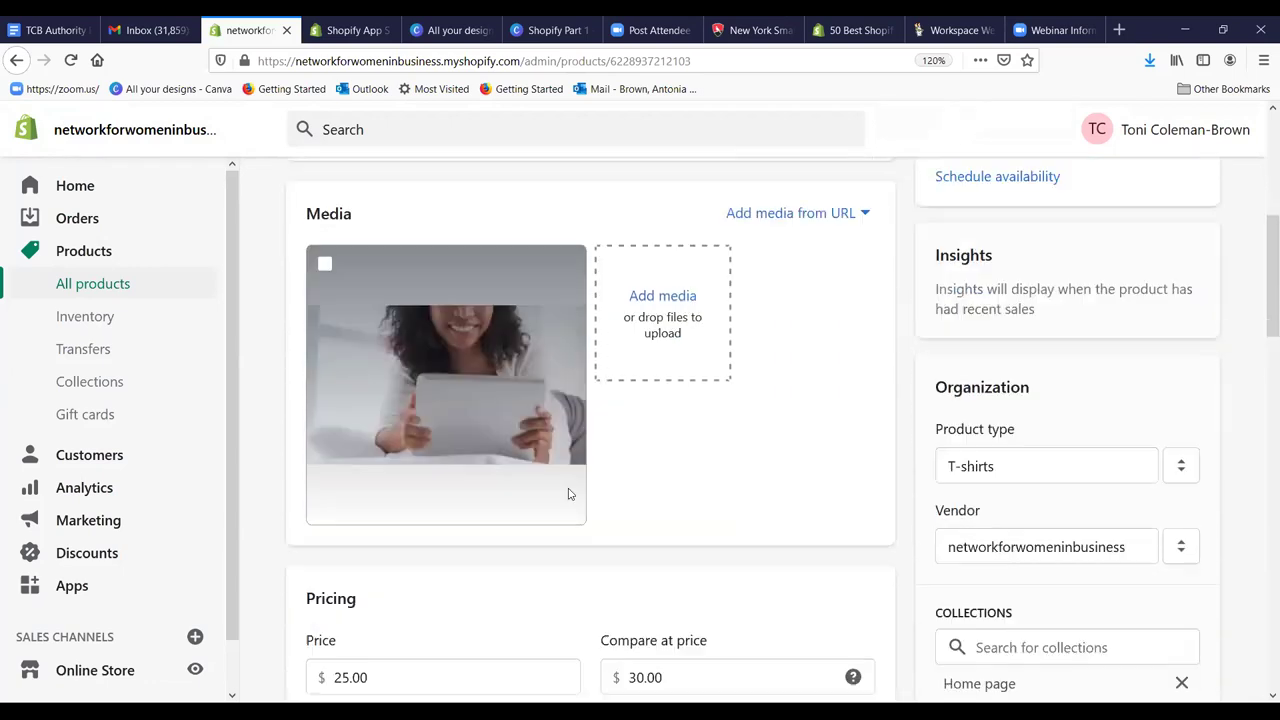
pyautogui.scroll(-4, 605, 502)
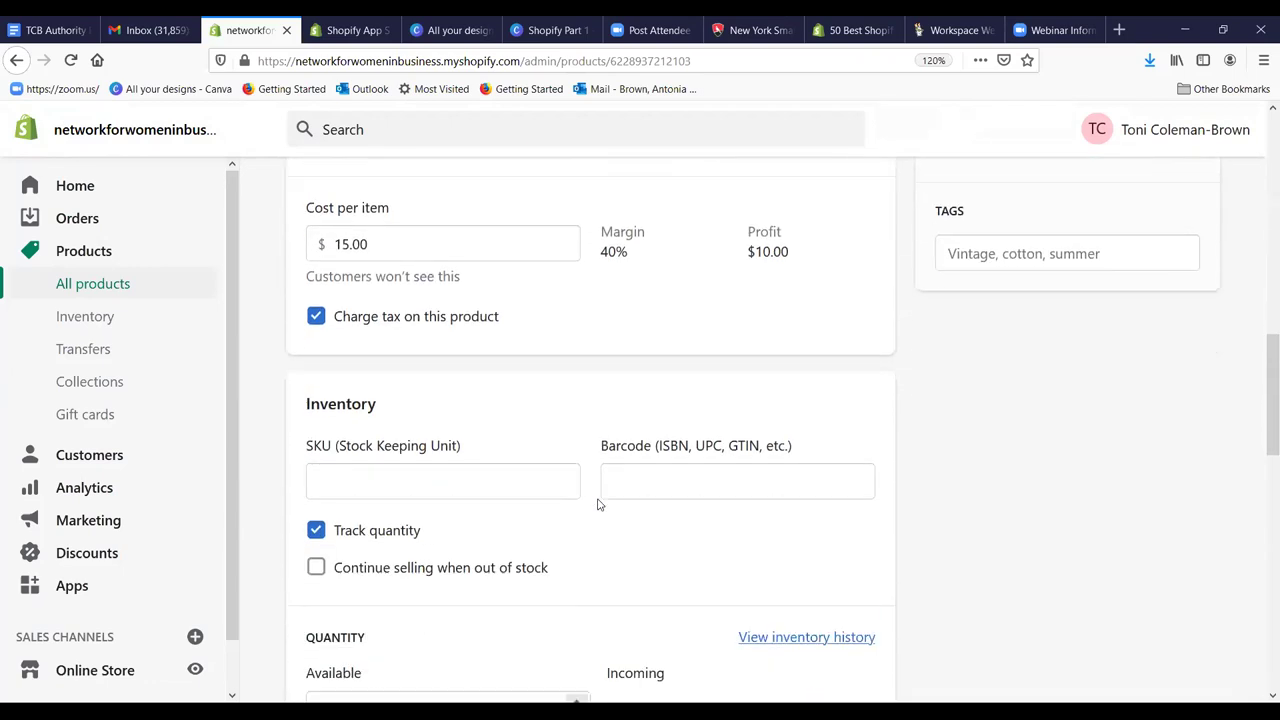
pyautogui.scroll(-3, 598, 504)
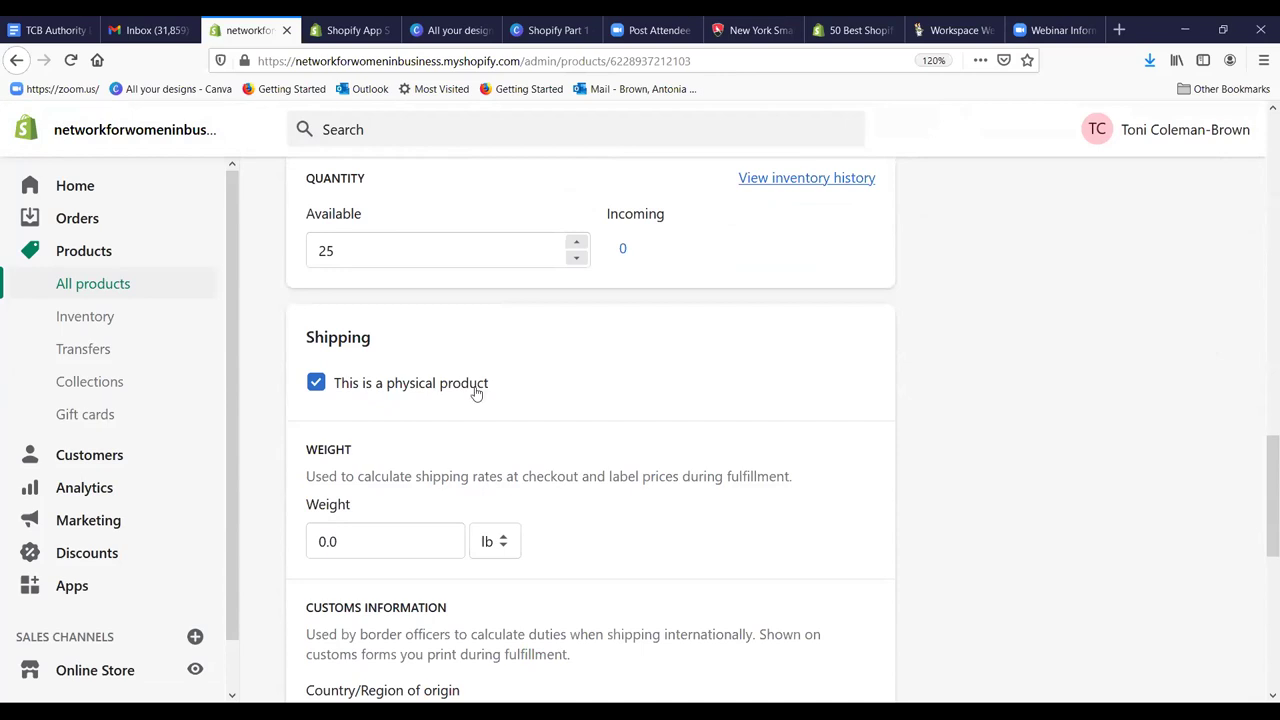
# Step: Switch the T-shirt's physical product setting off to view the non-shipping version of the form, and switch it back on
pyautogui.click(317, 384)
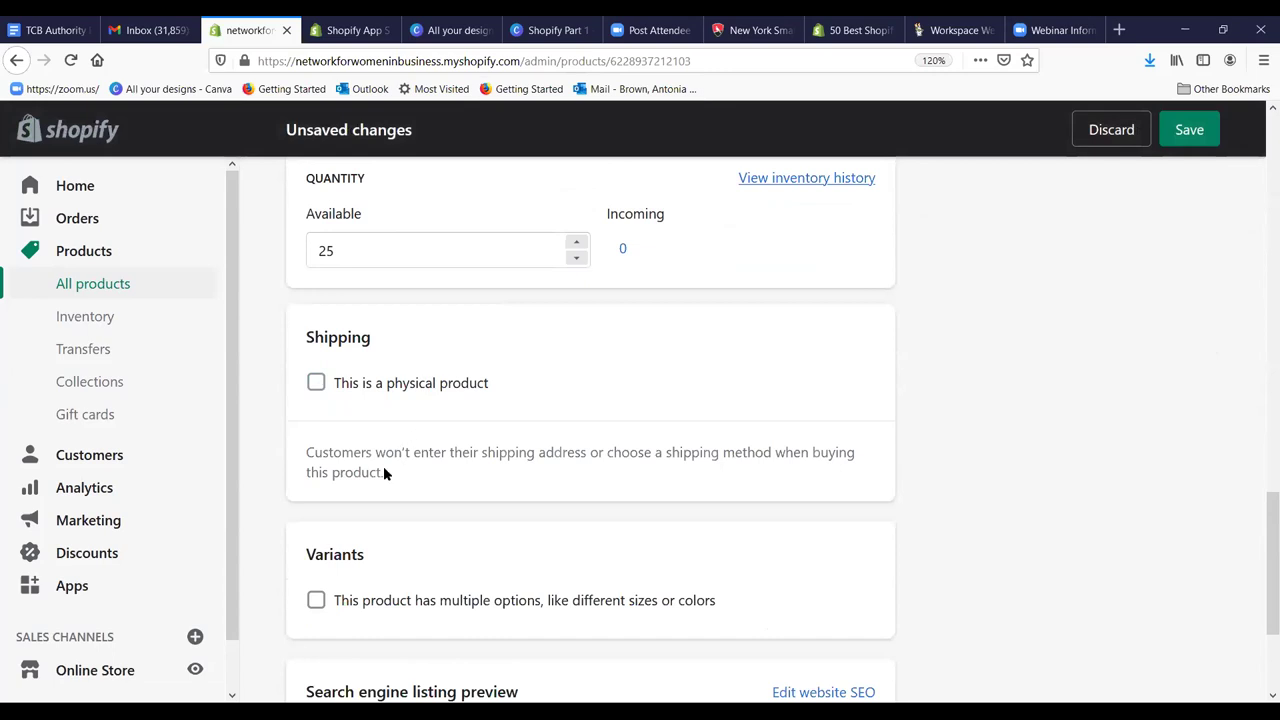
pyautogui.scroll(-2, 418, 456)
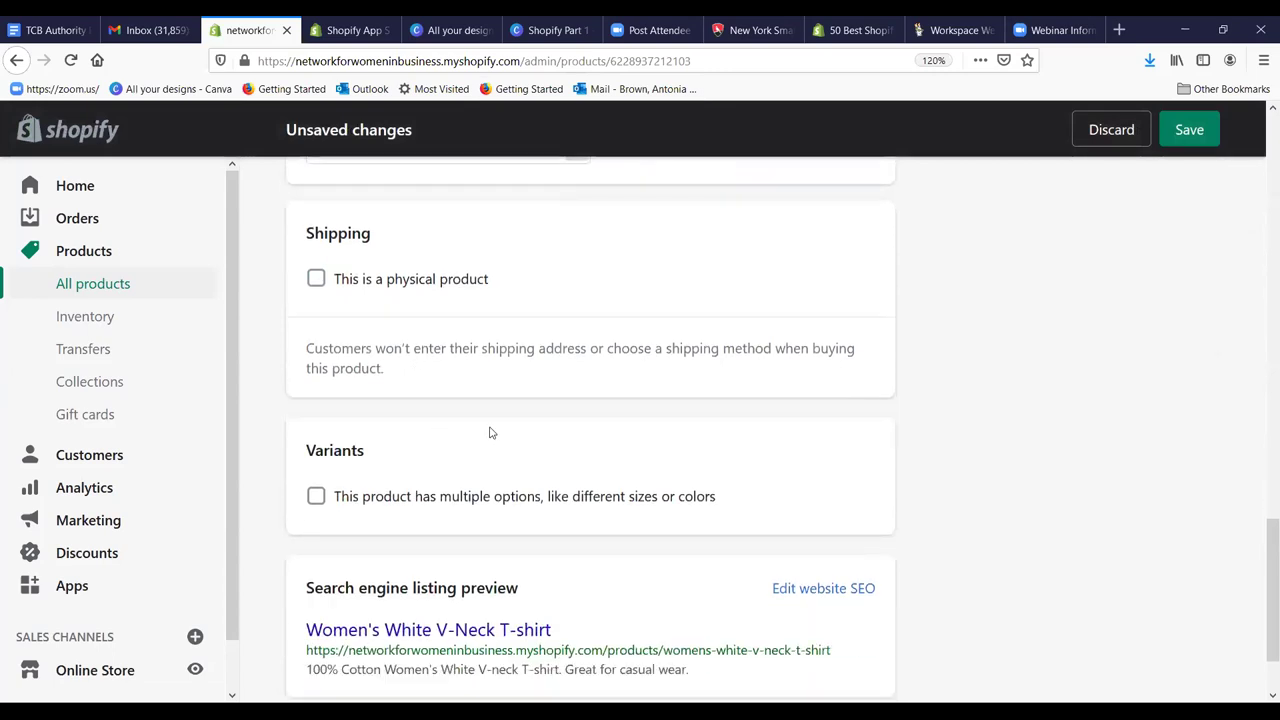
pyautogui.scroll(-1, 230, 614)
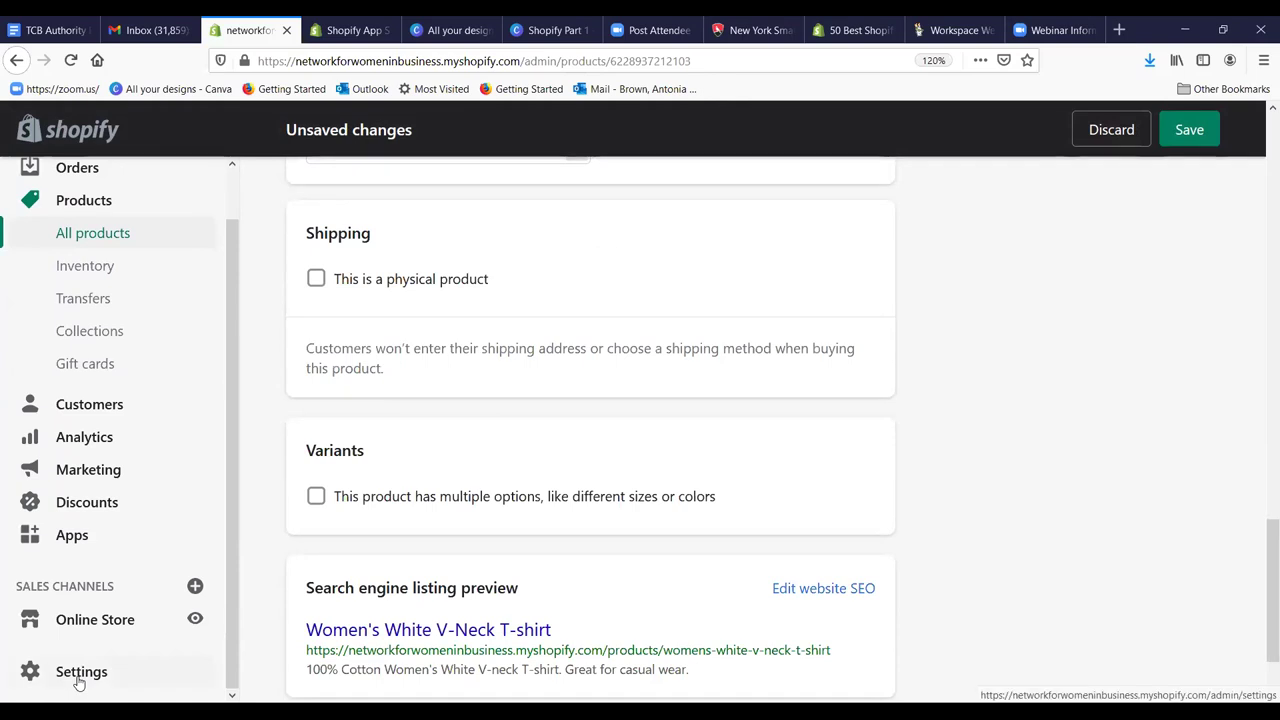
pyautogui.click(316, 280)
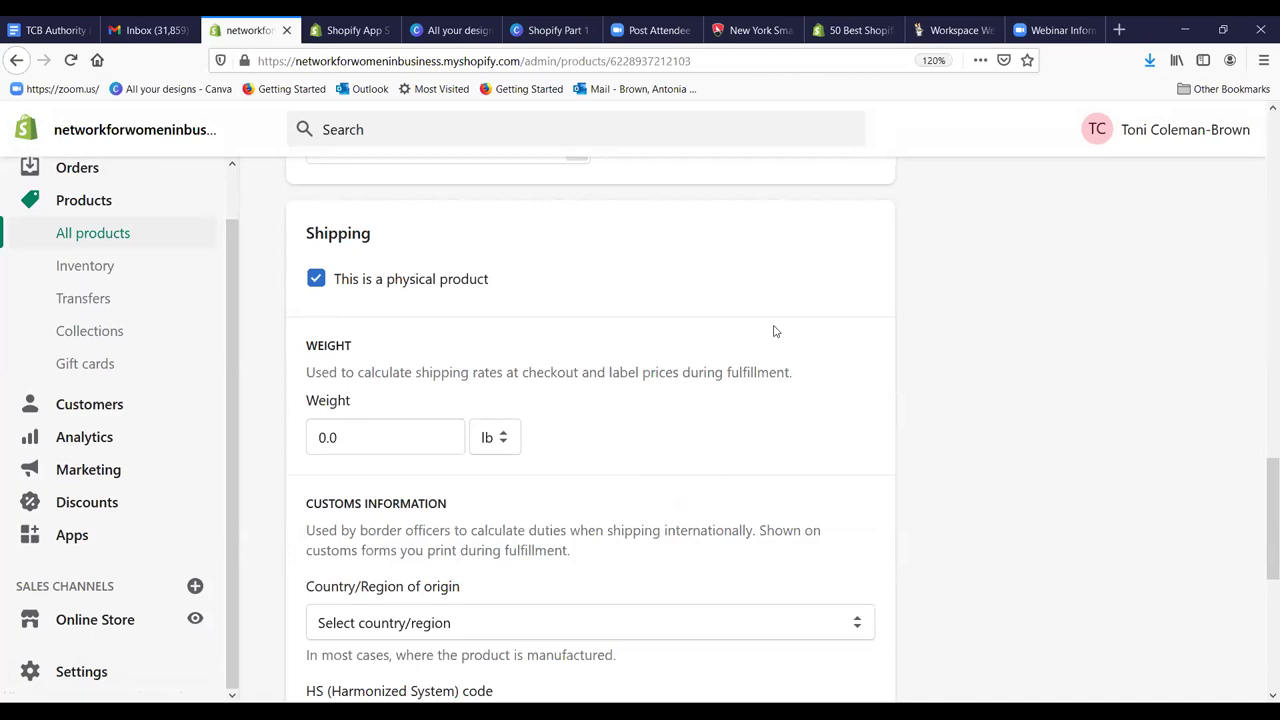
# Step: View the product Transfers page and the Inventory page
pyautogui.scroll(1, 62, 278)
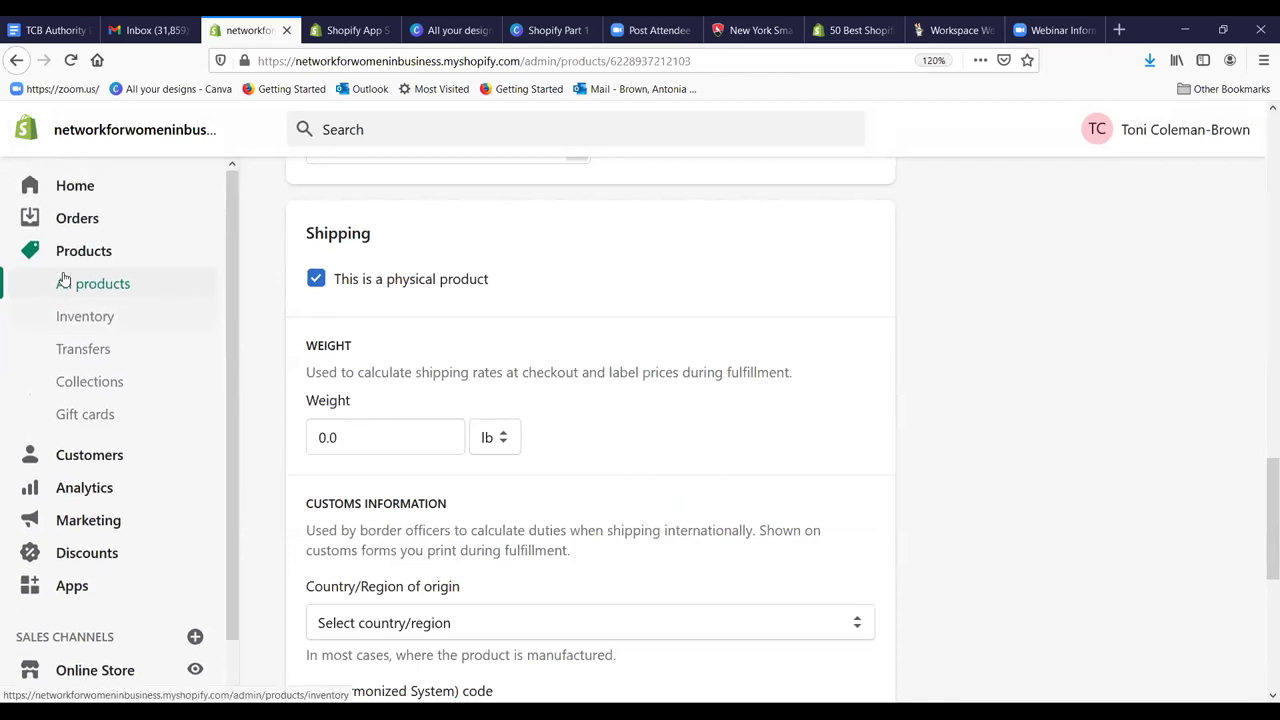
pyautogui.click(78, 355)
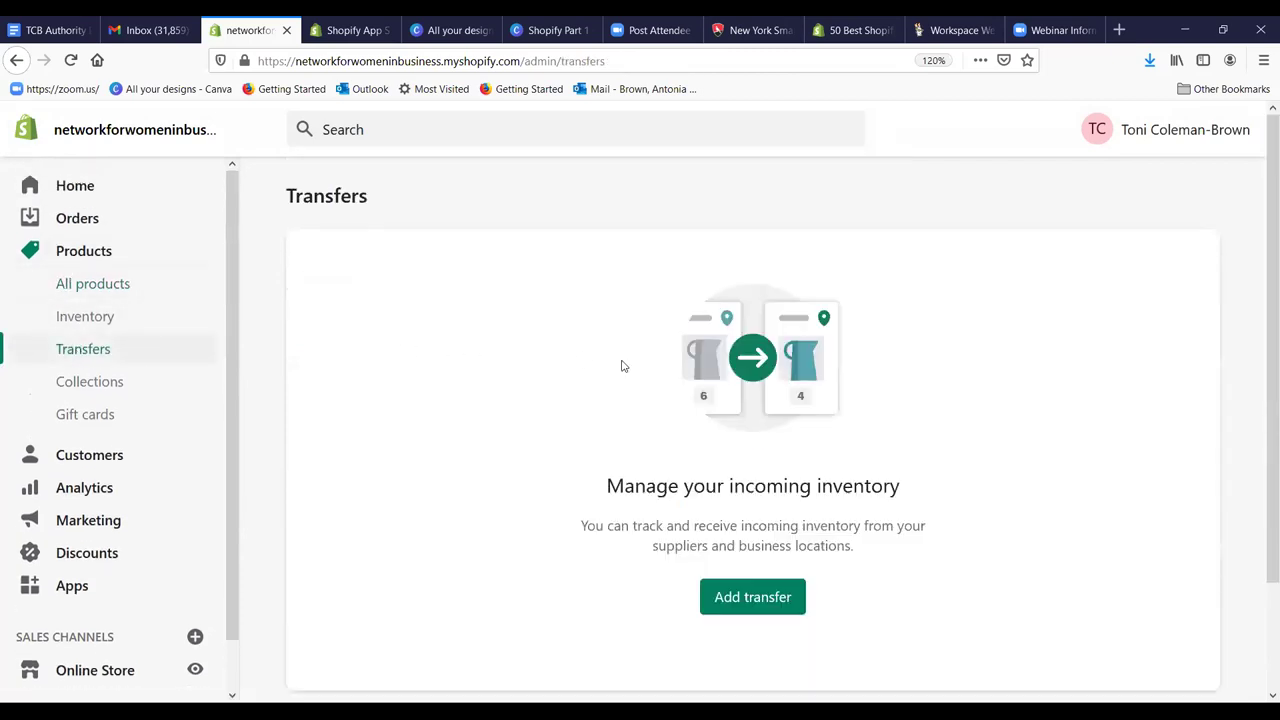
pyautogui.click(72, 320)
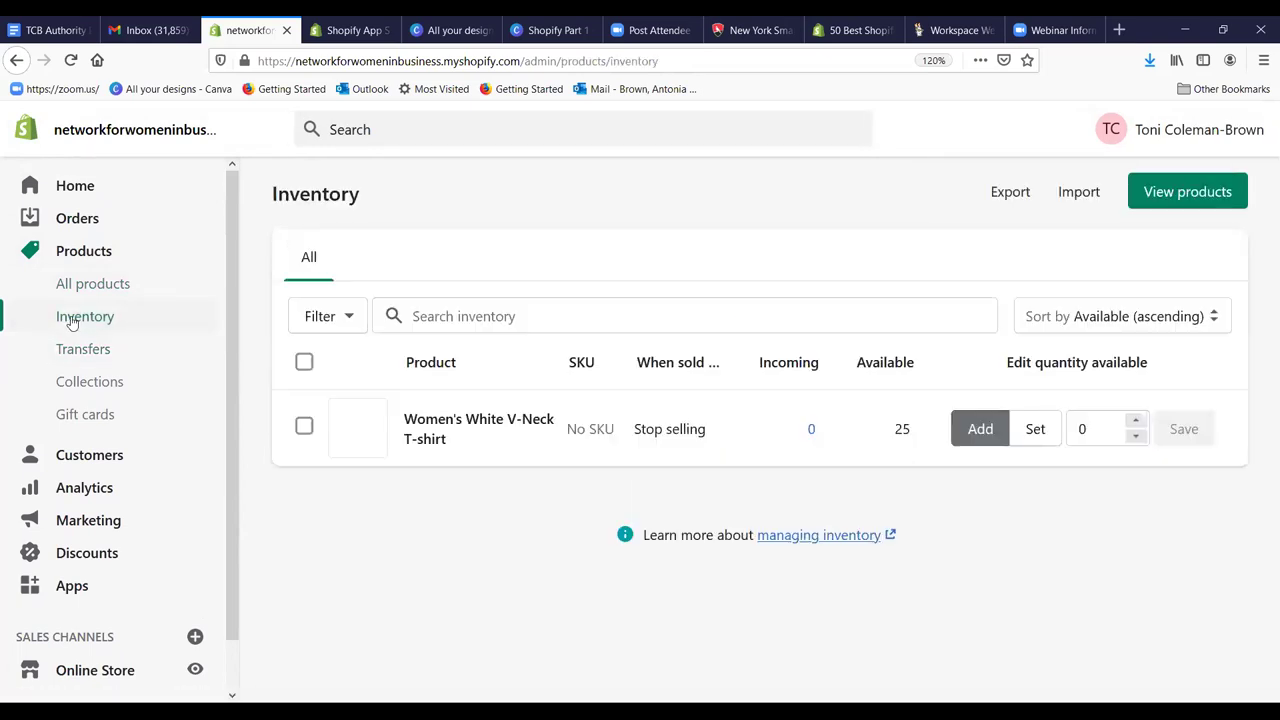
# Step: Return to the list of all products and view the CSV product import dialog, closing it without uploading a file
pyautogui.click(67, 289)
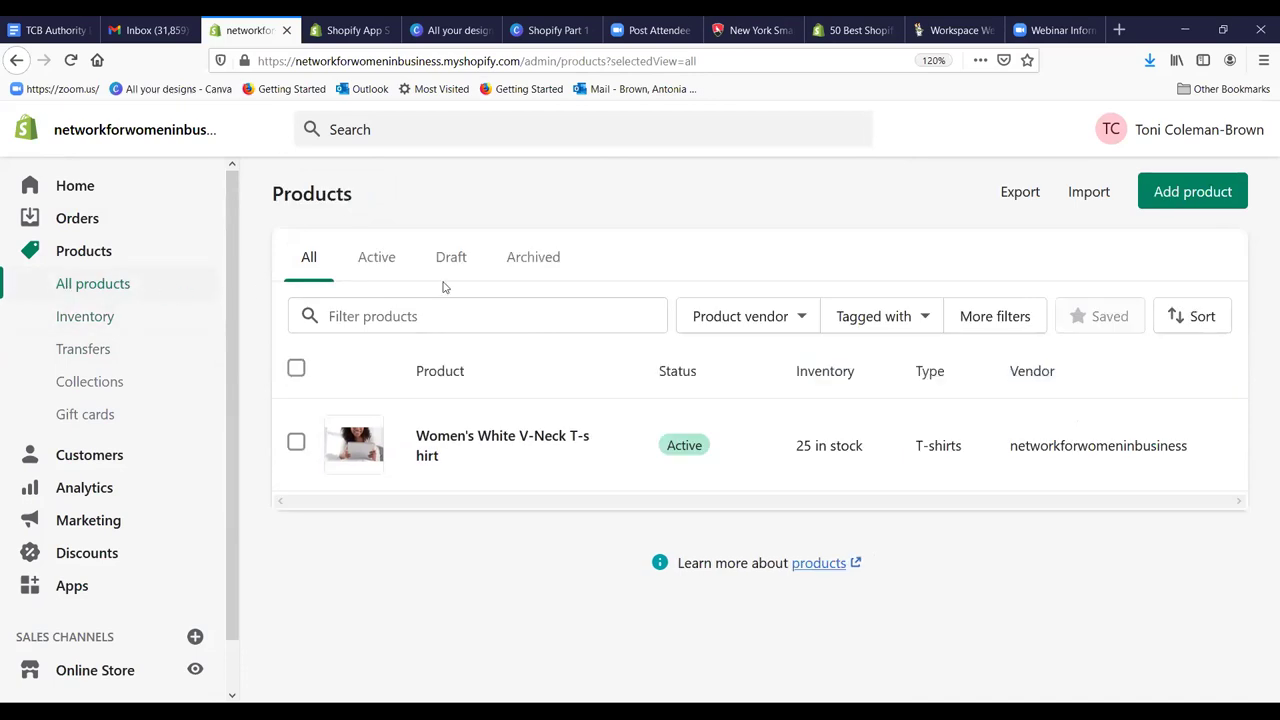
pyautogui.click(1088, 196)
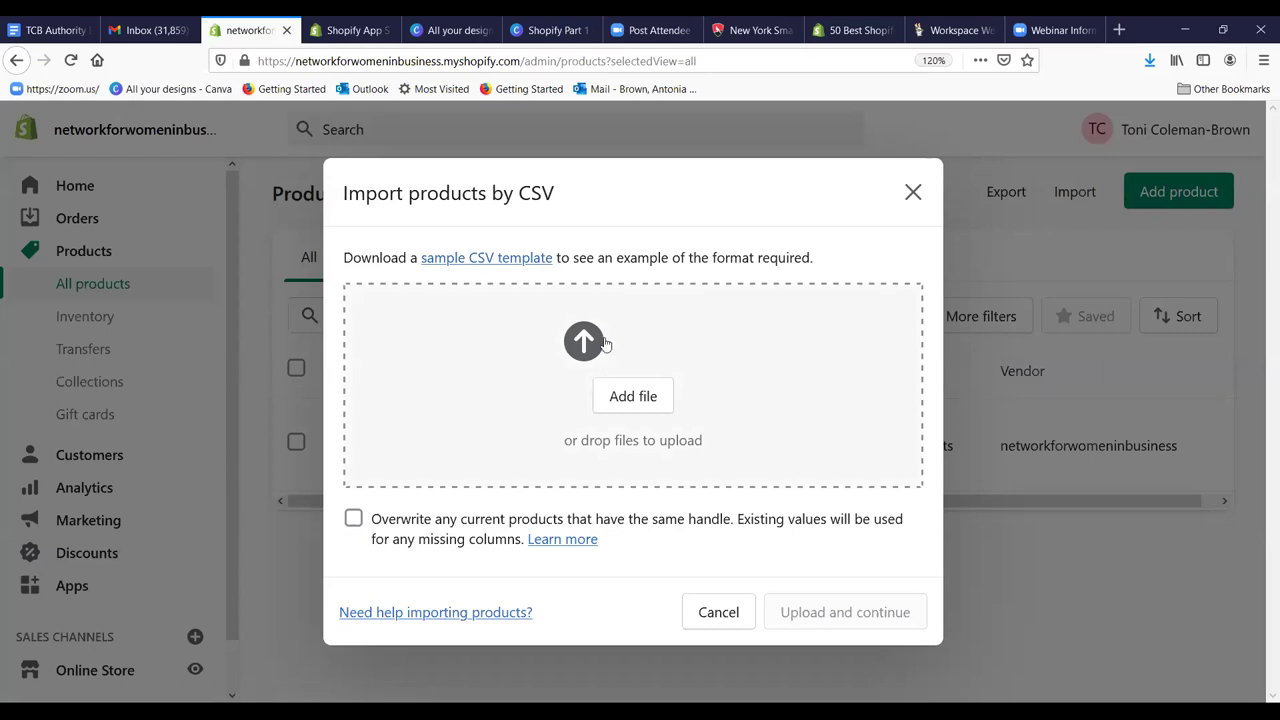
pyautogui.click(914, 191)
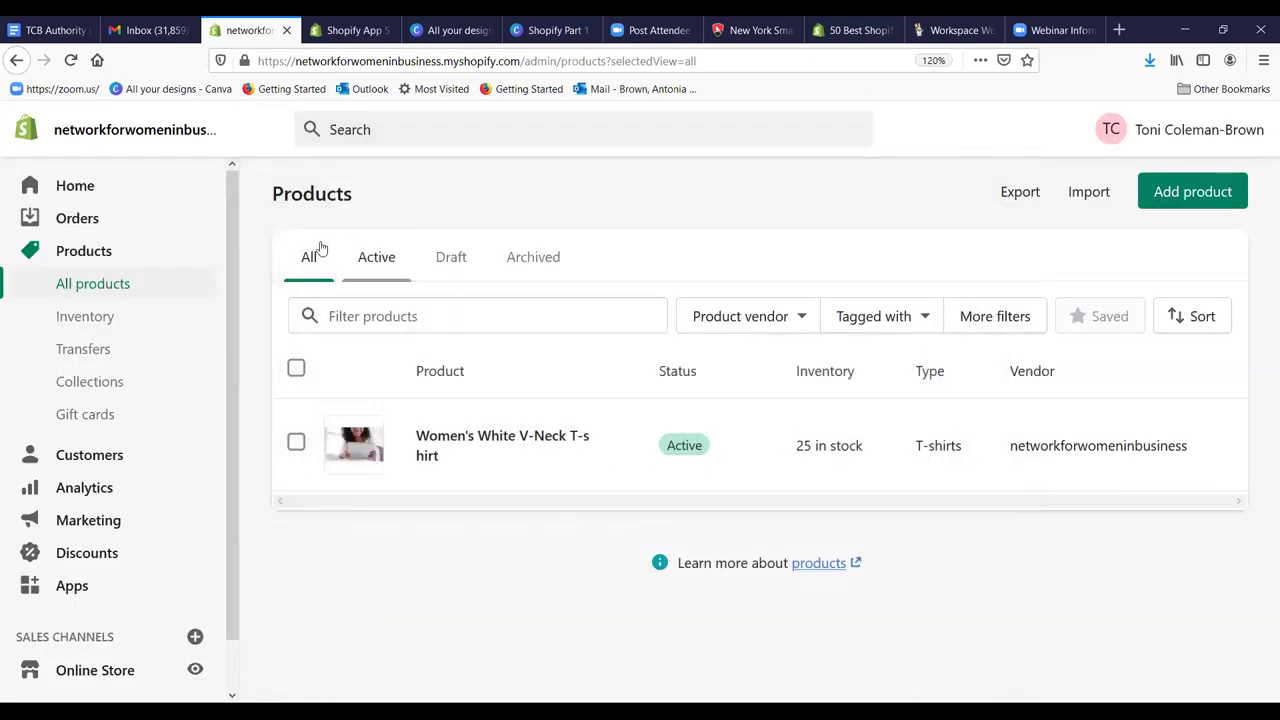
# Step: Open the online store's themes page, review the current Debut theme, and start customizing it in the theme editor
pyautogui.scroll(-1, 110, 535)
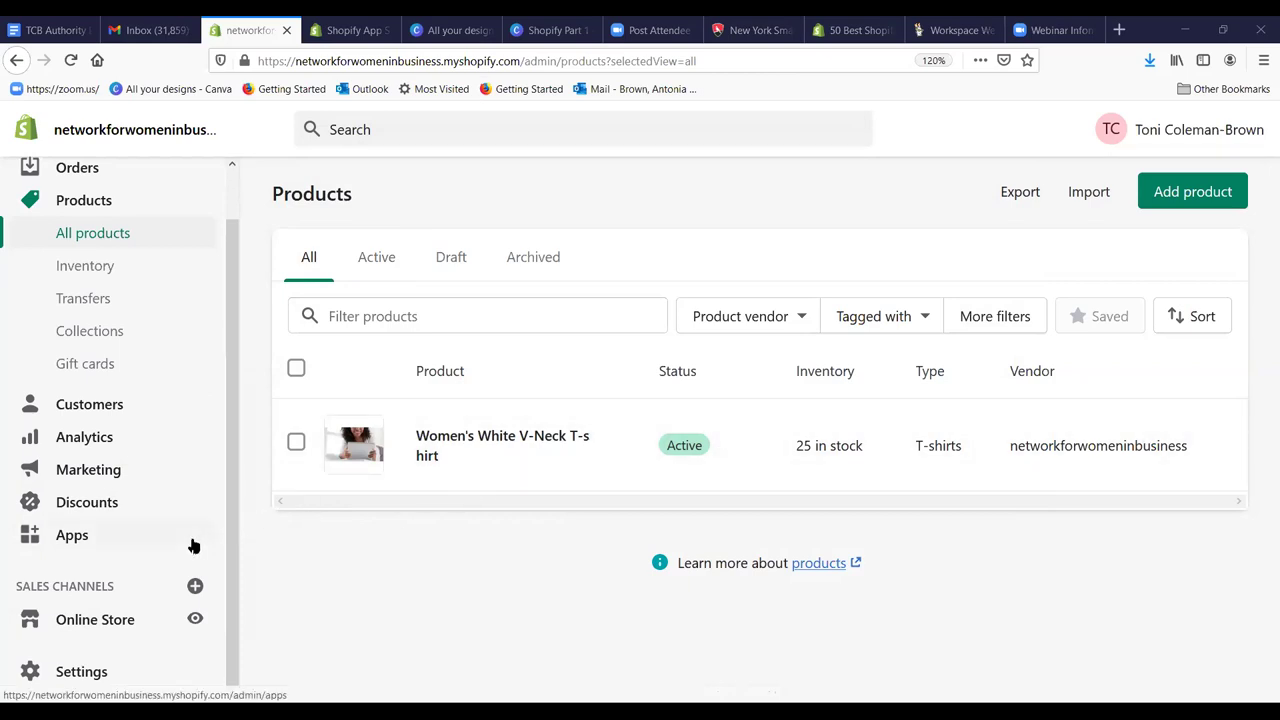
pyautogui.click(82, 621)
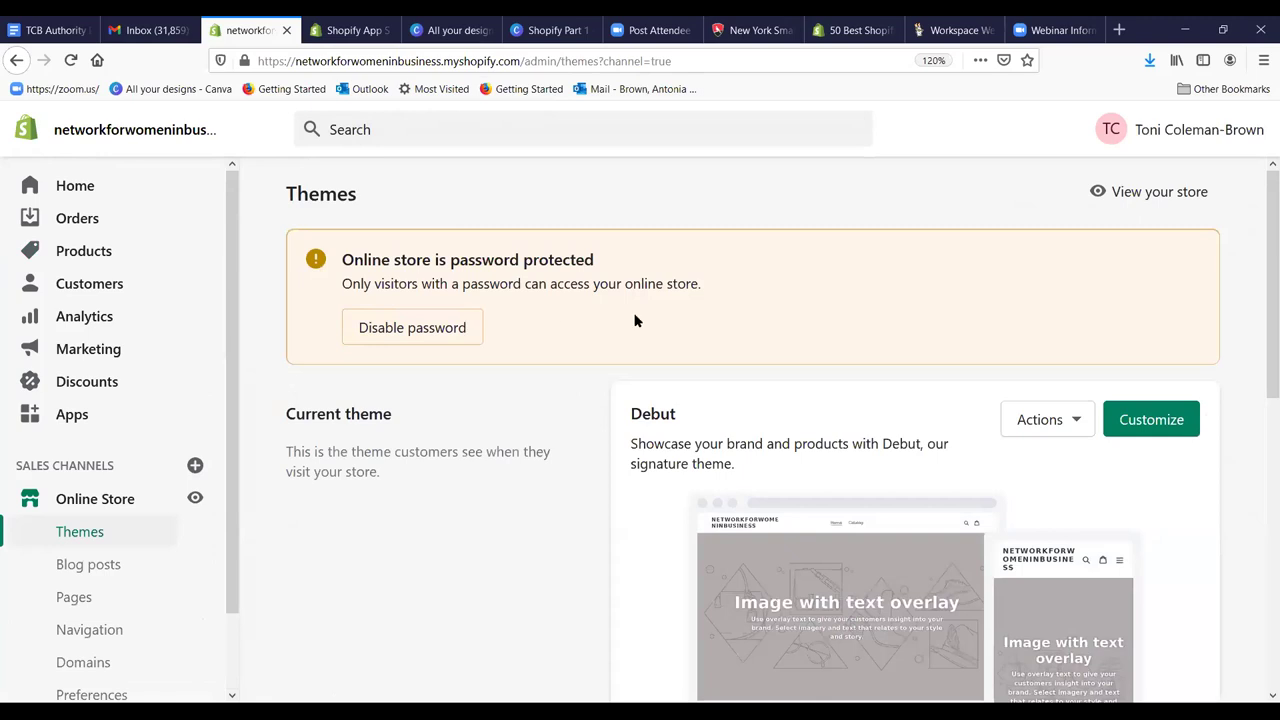
pyautogui.scroll(-2, 617, 304)
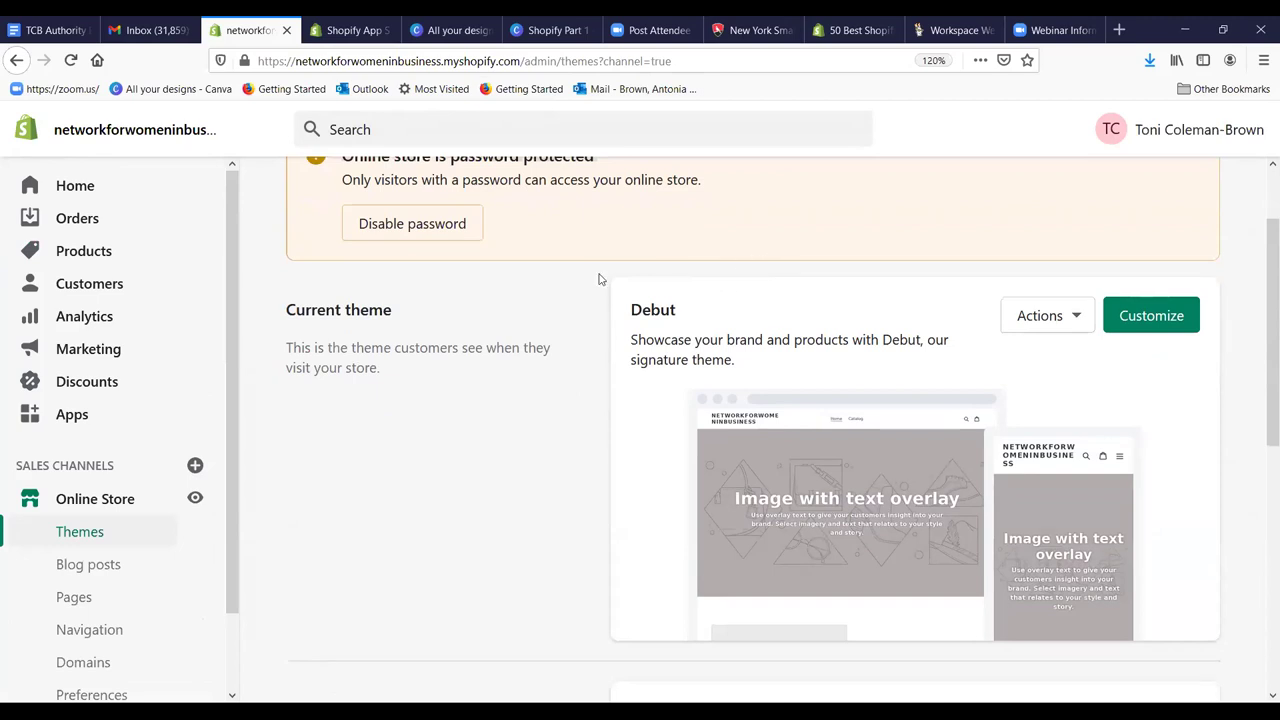
pyautogui.scroll(-2, 600, 282)
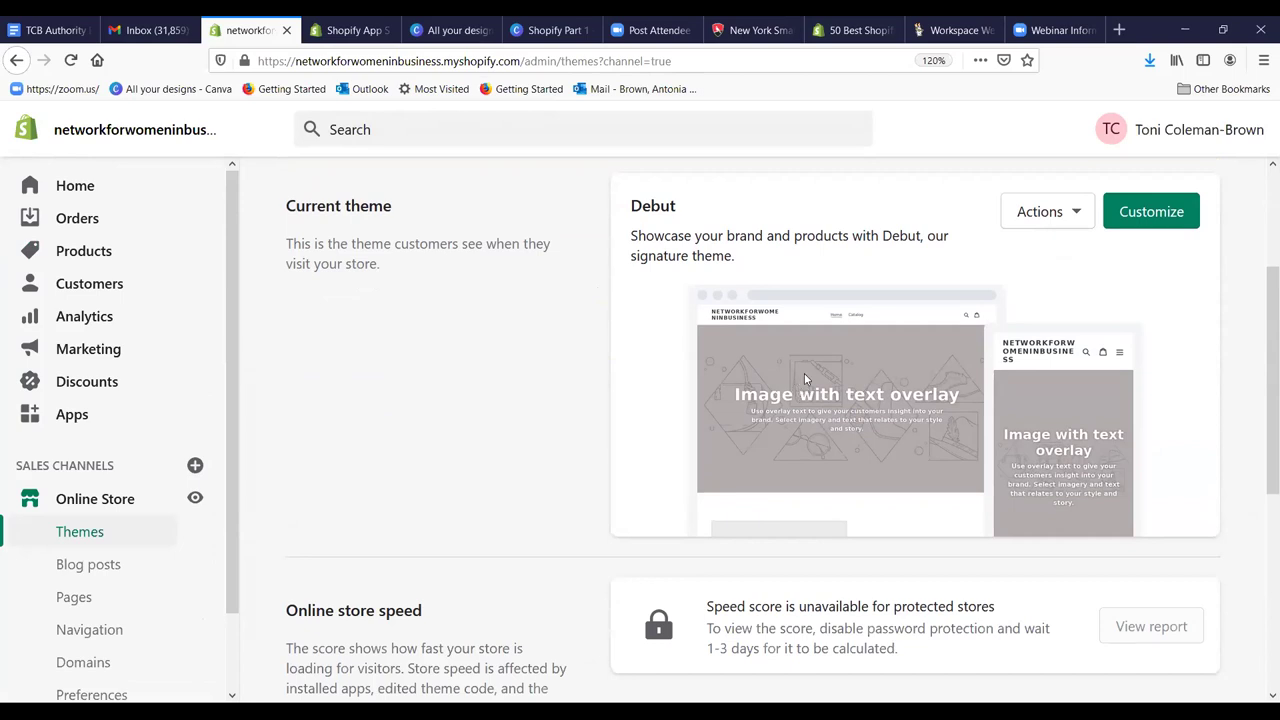
pyautogui.scroll(-2, 805, 378)
pyautogui.scroll(2, 805, 378)
pyautogui.click(1146, 211)
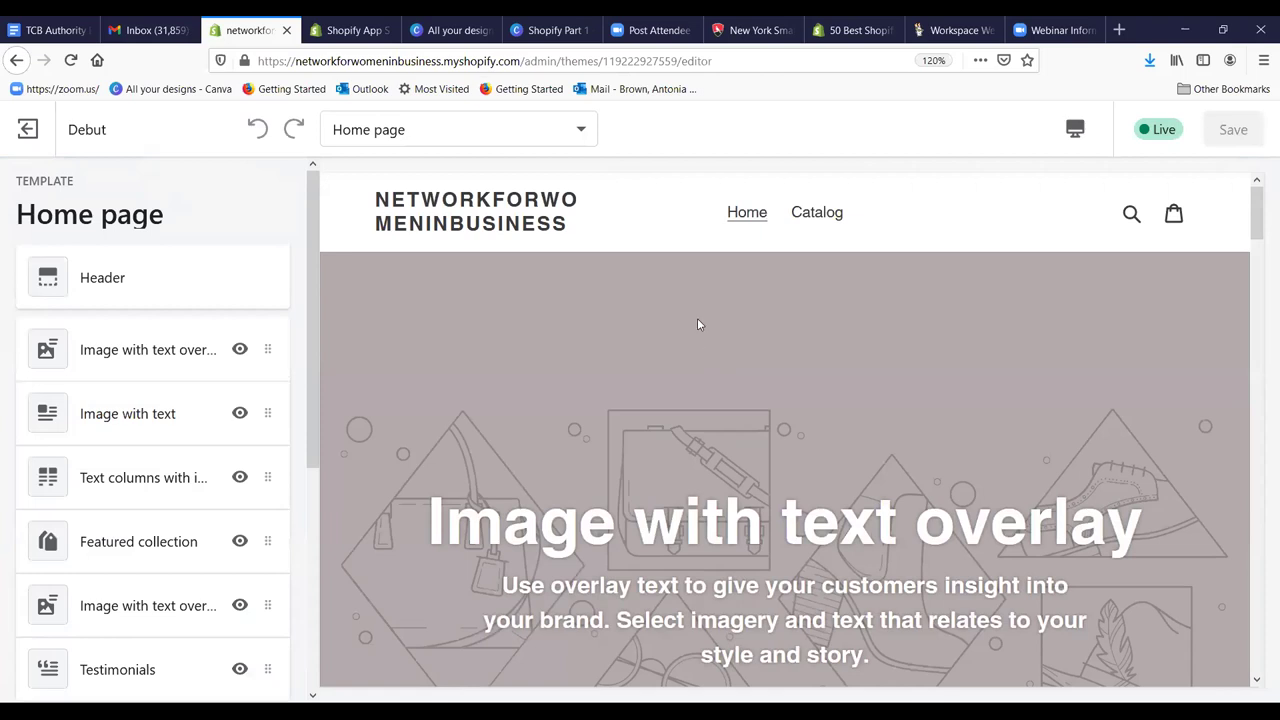
# Step: Examine the Debut home page preview from the header through the image, text, featured collection and testimonial sections to the footer
pyautogui.scroll(-6, 628, 290)
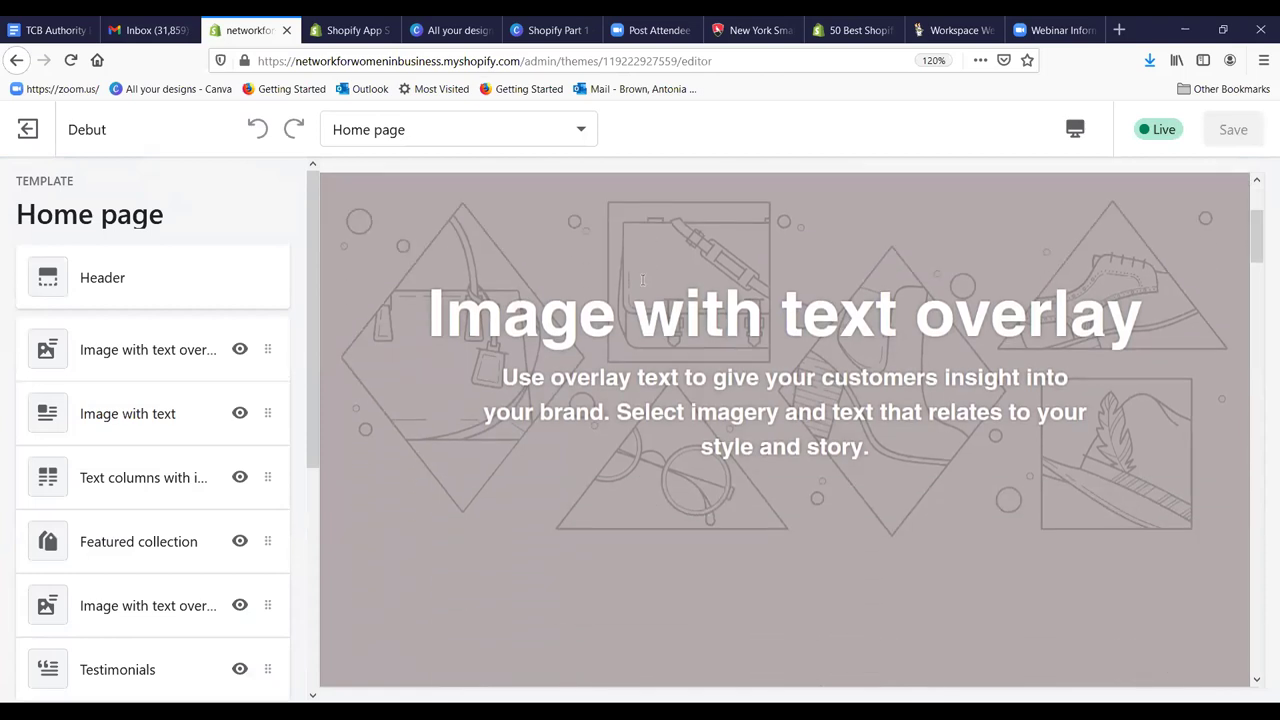
pyautogui.scroll(-10, 654, 285)
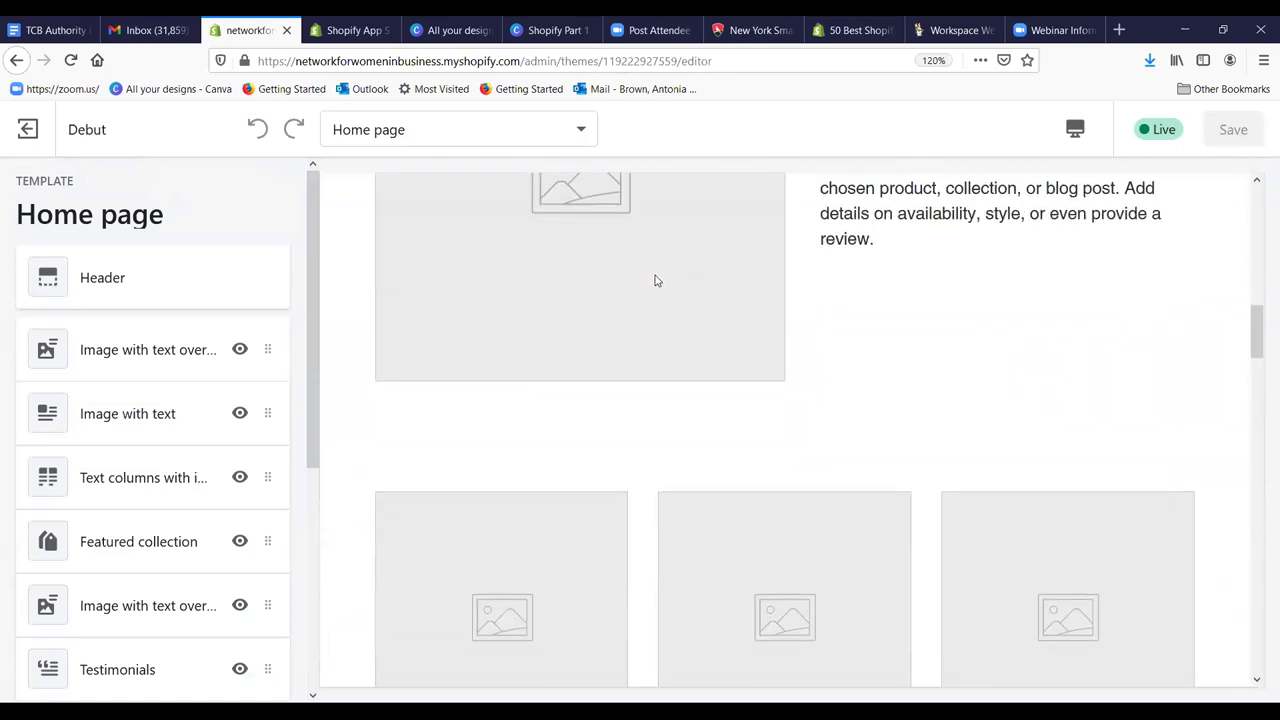
pyautogui.scroll(-10, 657, 268)
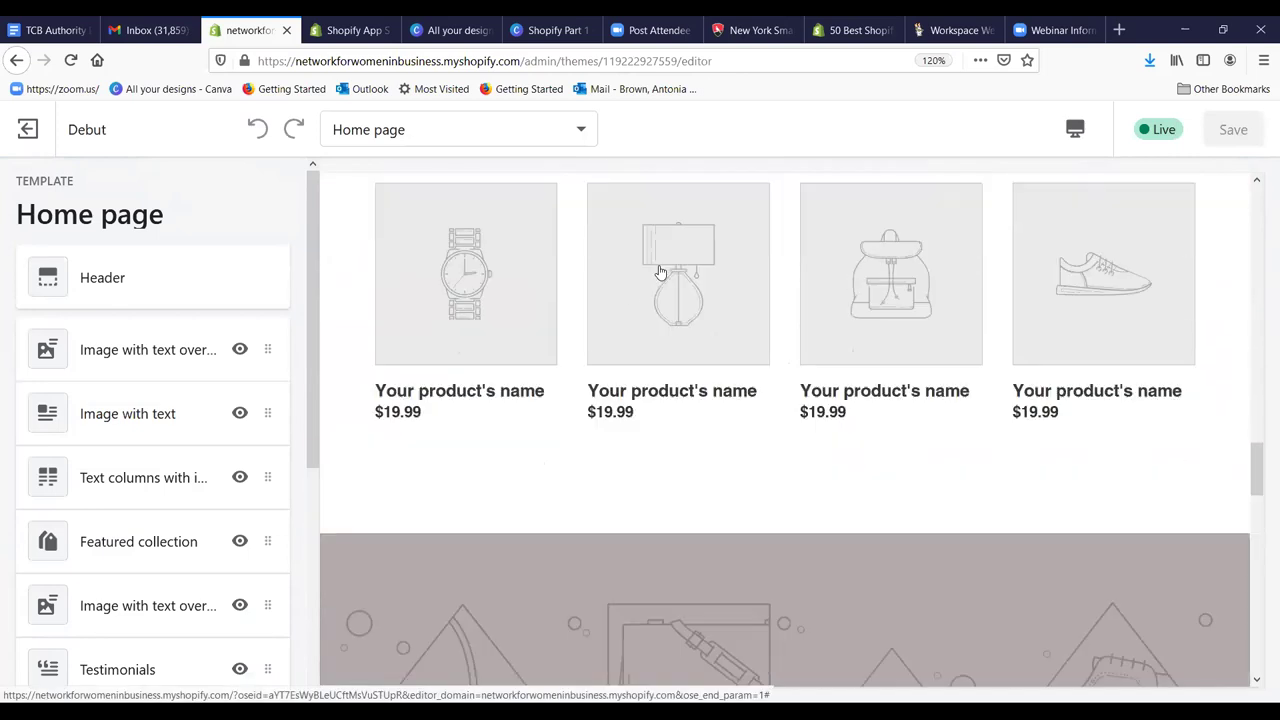
pyautogui.scroll(-10, 659, 272)
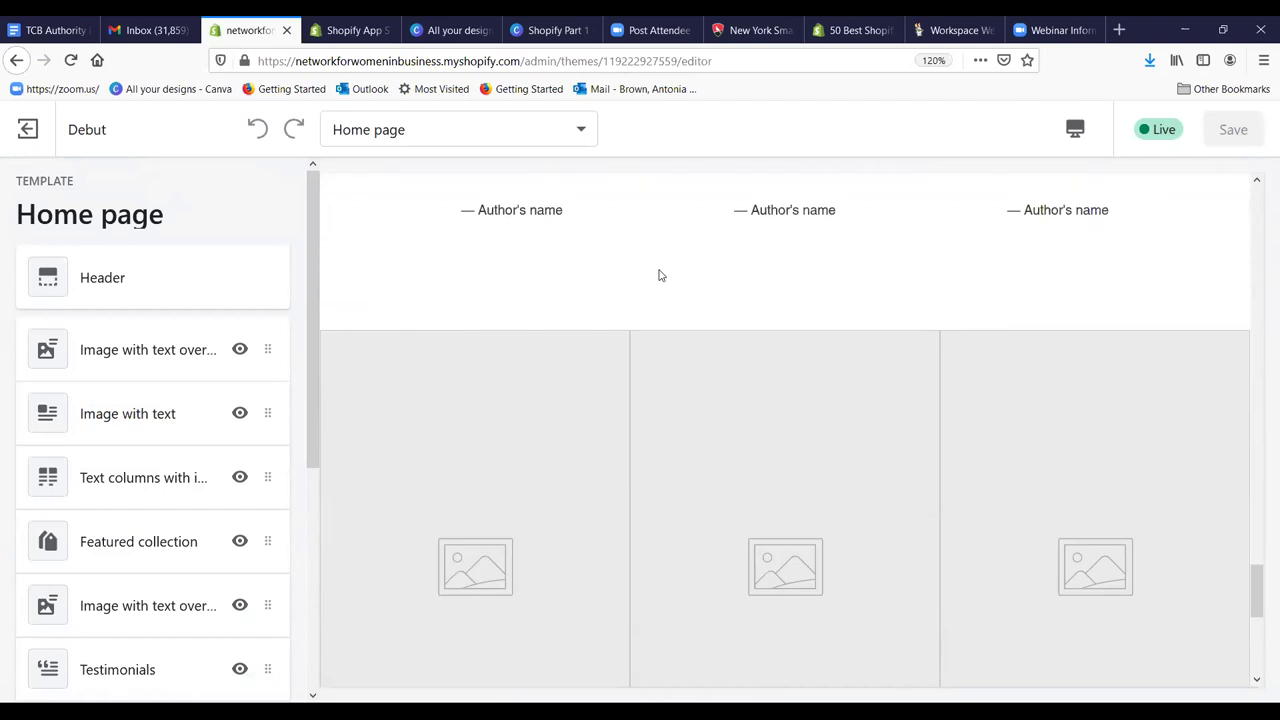
pyautogui.scroll(10, 657, 260)
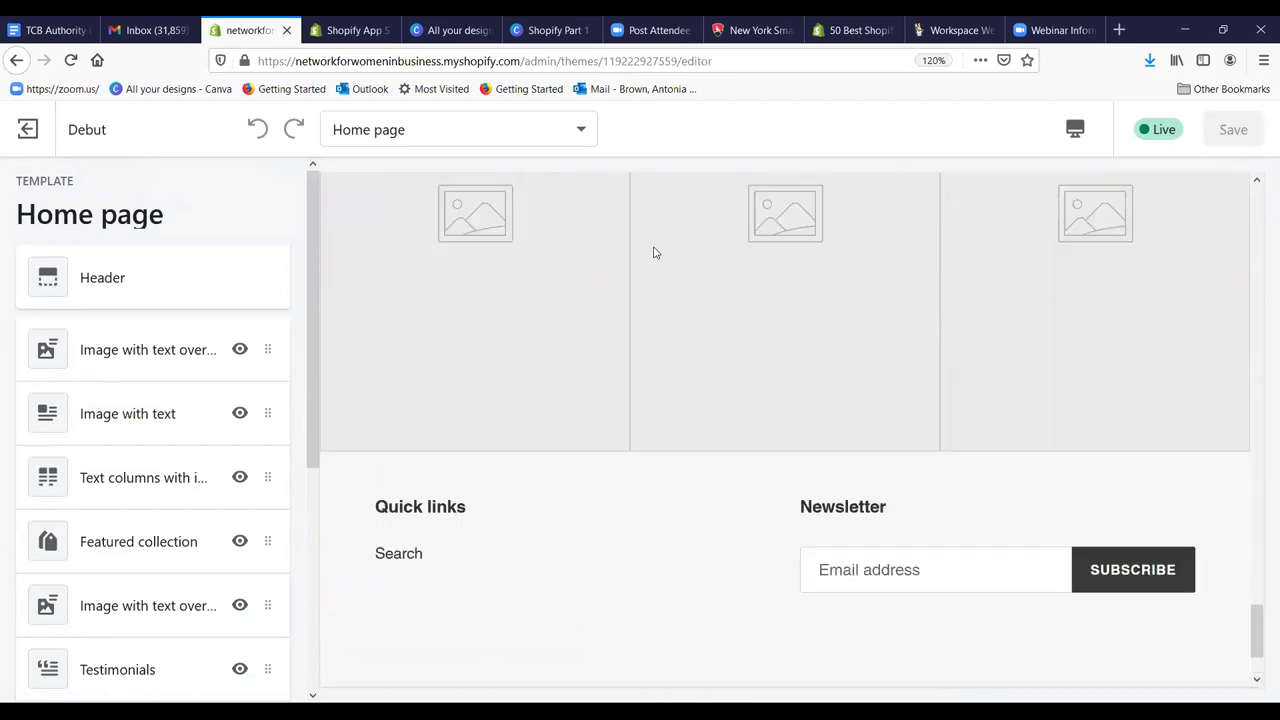
pyautogui.scroll(10, 654, 247)
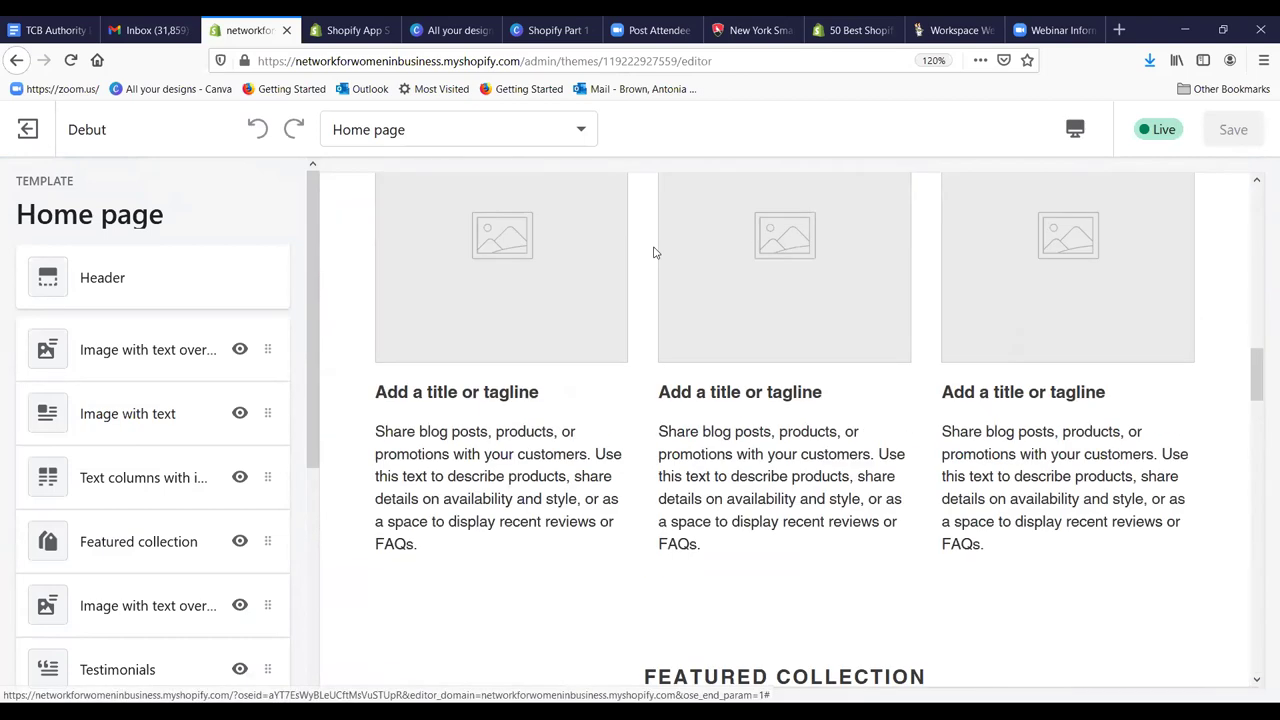
pyautogui.scroll(3, 654, 250)
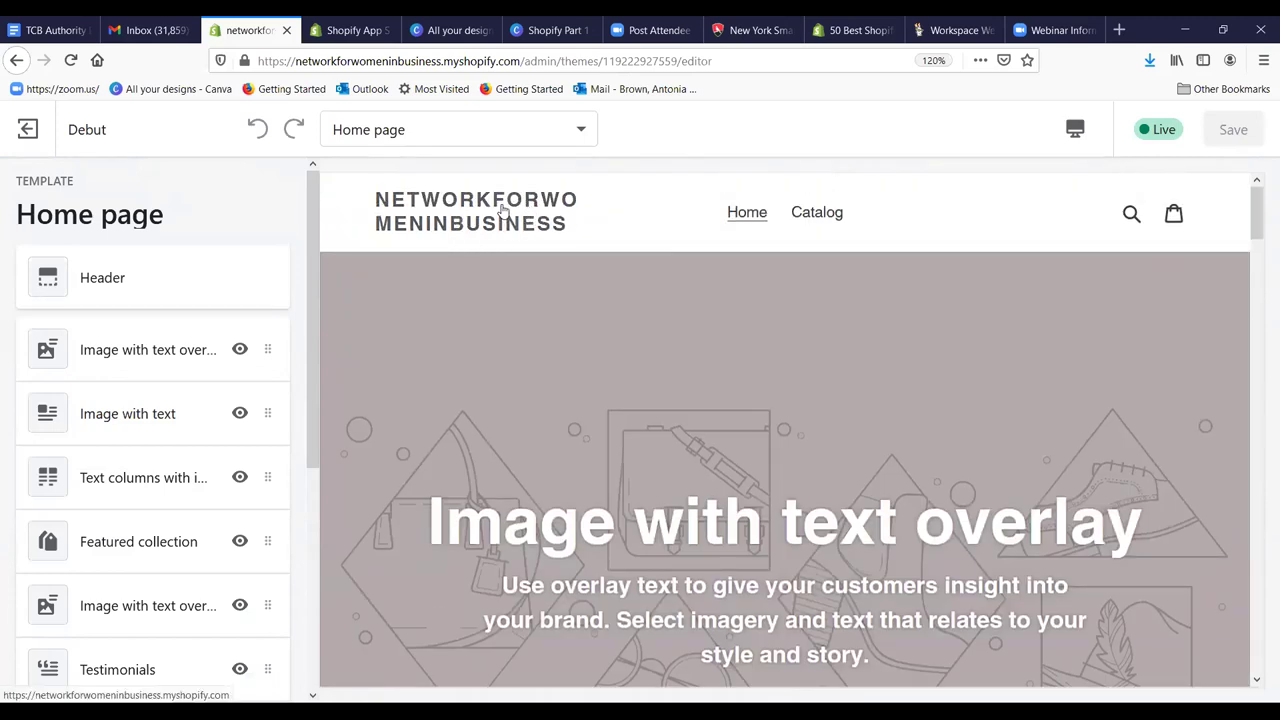
pyautogui.scroll(-1, 712, 323)
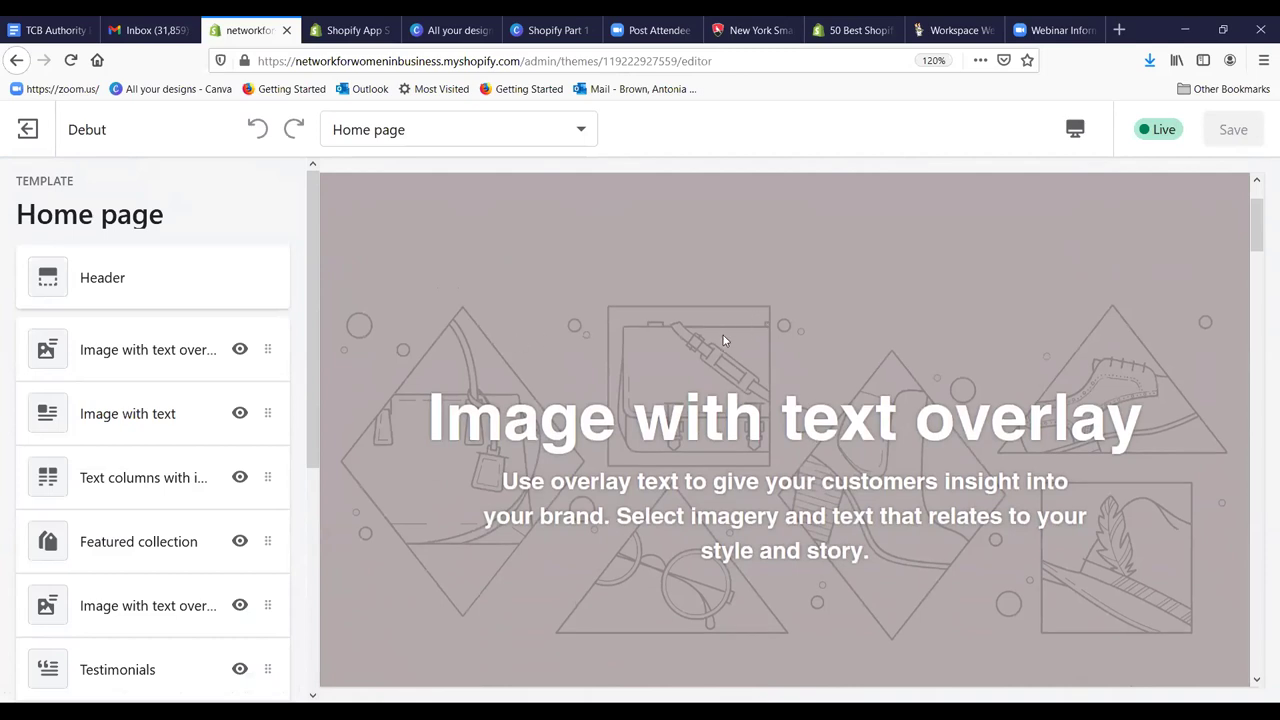
pyautogui.scroll(-5, 653, 424)
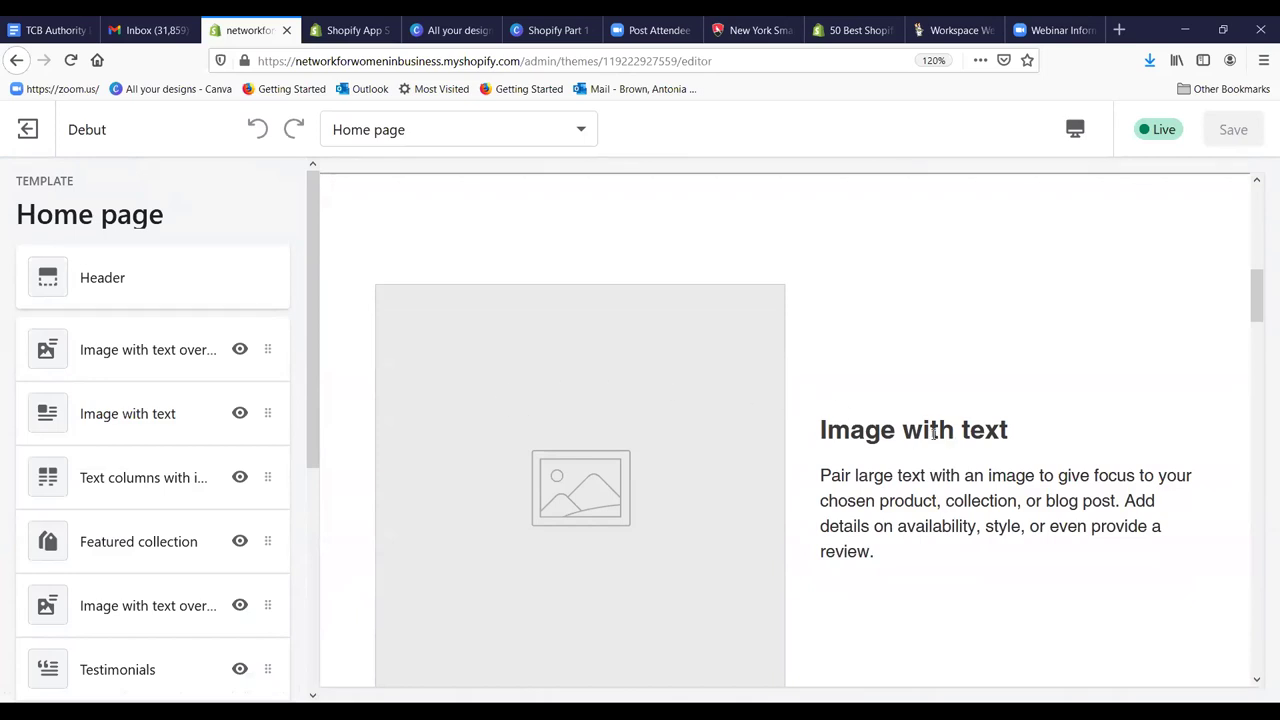
pyautogui.scroll(5, 933, 433)
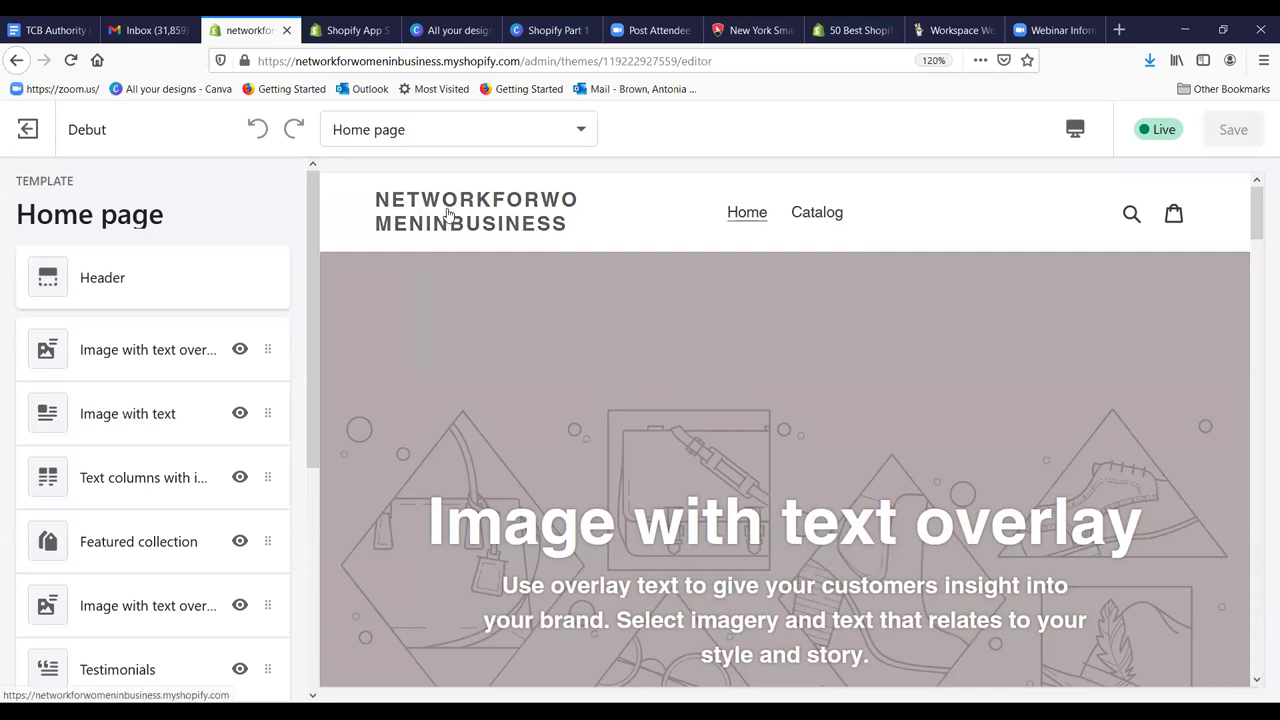
# Step: Open the Header section's settings and try the centered logo alignment before setting it back to left
pyautogui.click(102, 278)
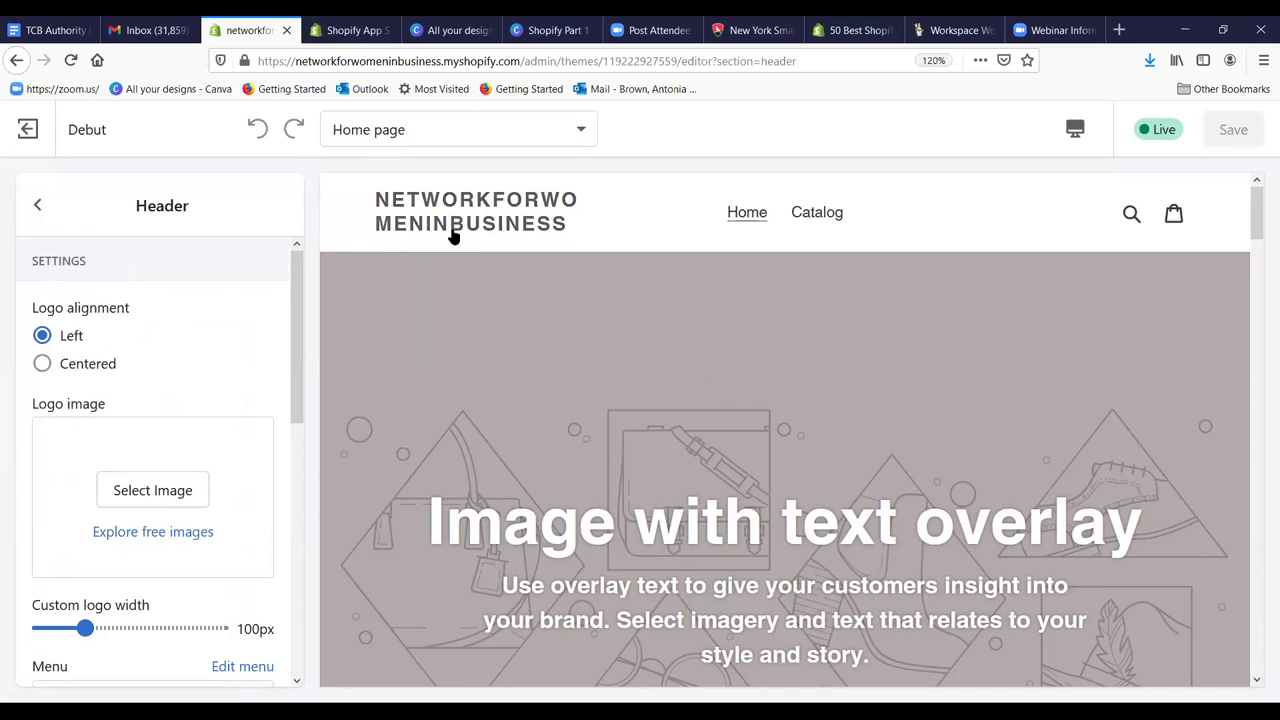
pyautogui.click(43, 365)
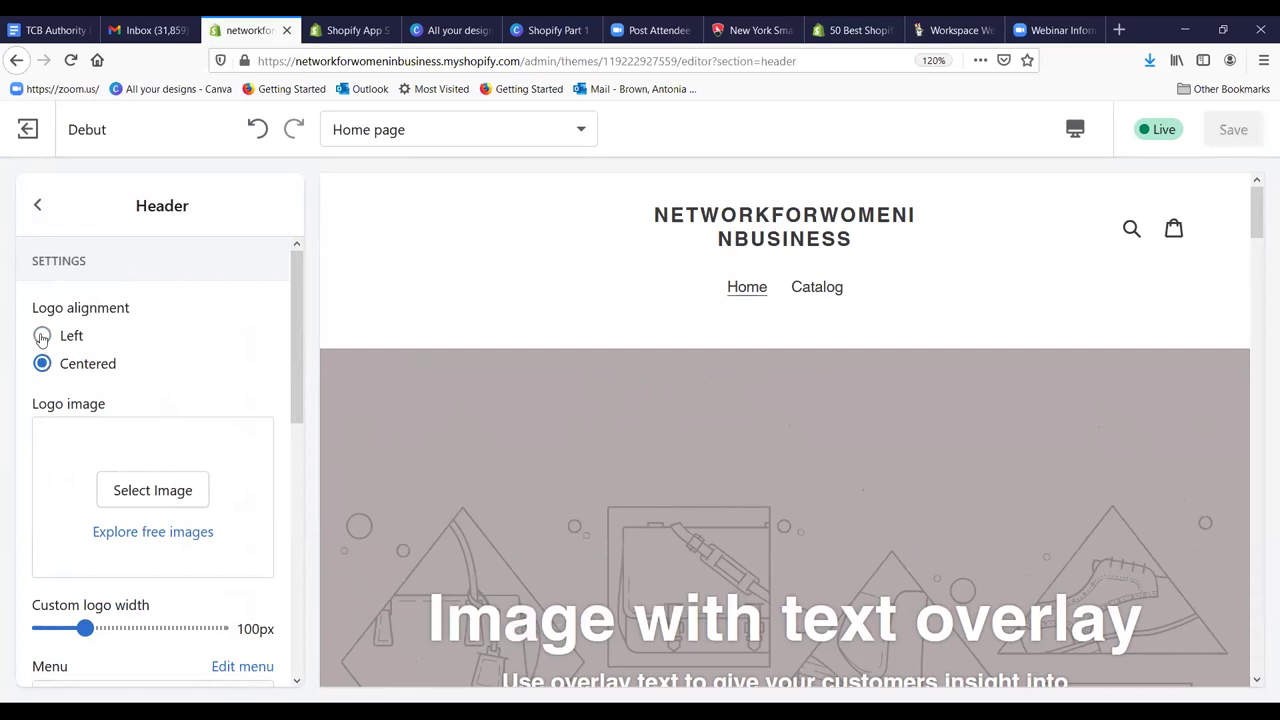
pyautogui.click(42, 337)
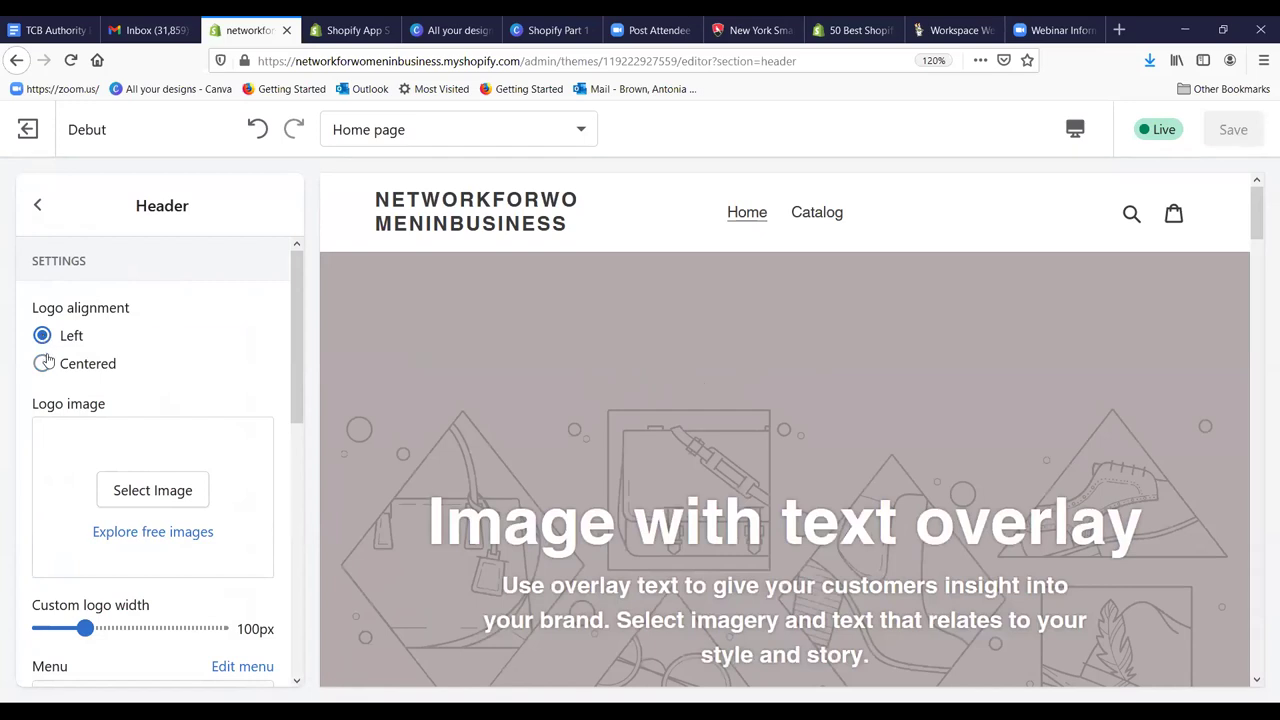
# Step: Browse the free stock images offered for the header logo and close the picker without choosing one
pyautogui.click(133, 533)
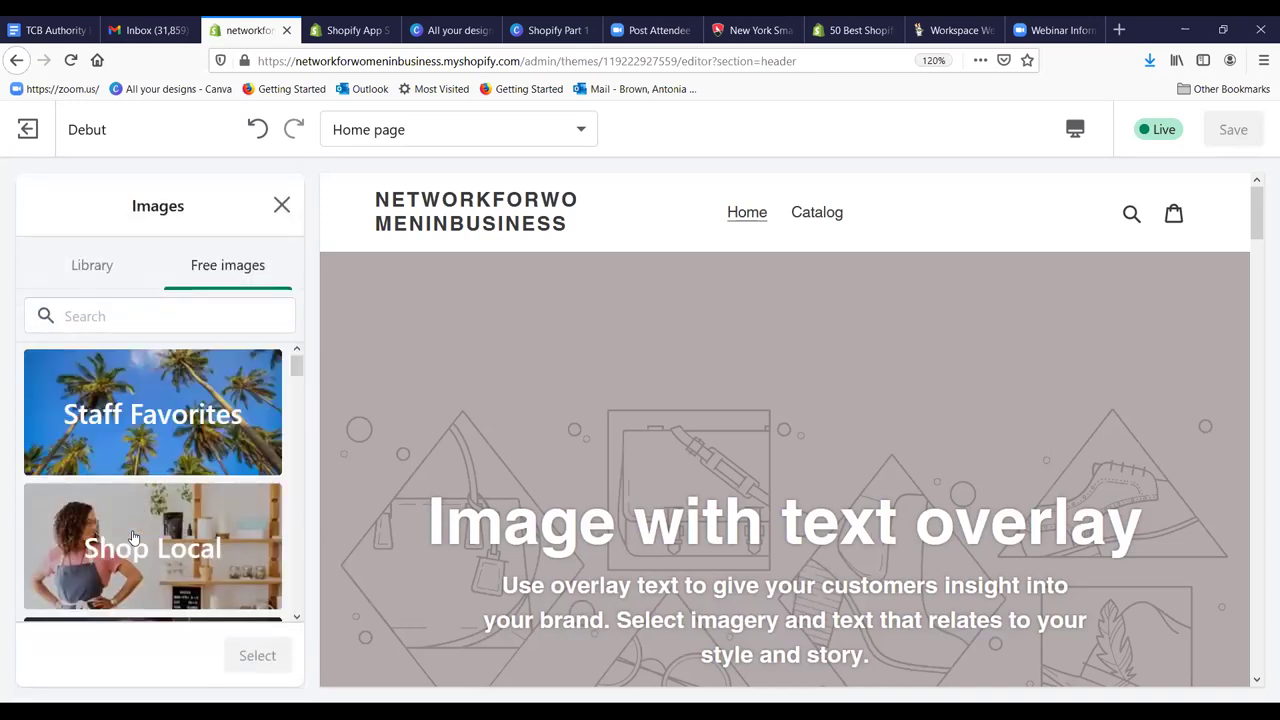
pyautogui.scroll(-1, 175, 443)
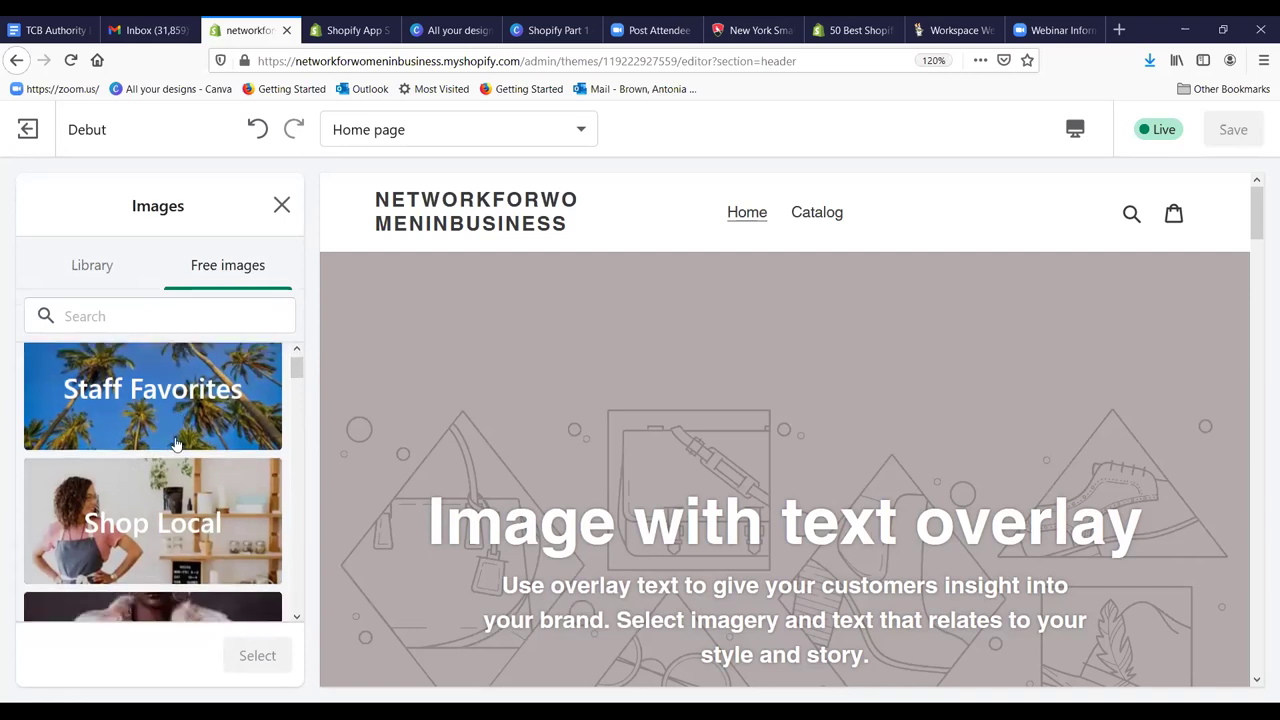
pyautogui.scroll(-3, 175, 443)
pyautogui.scroll(4, 160, 400)
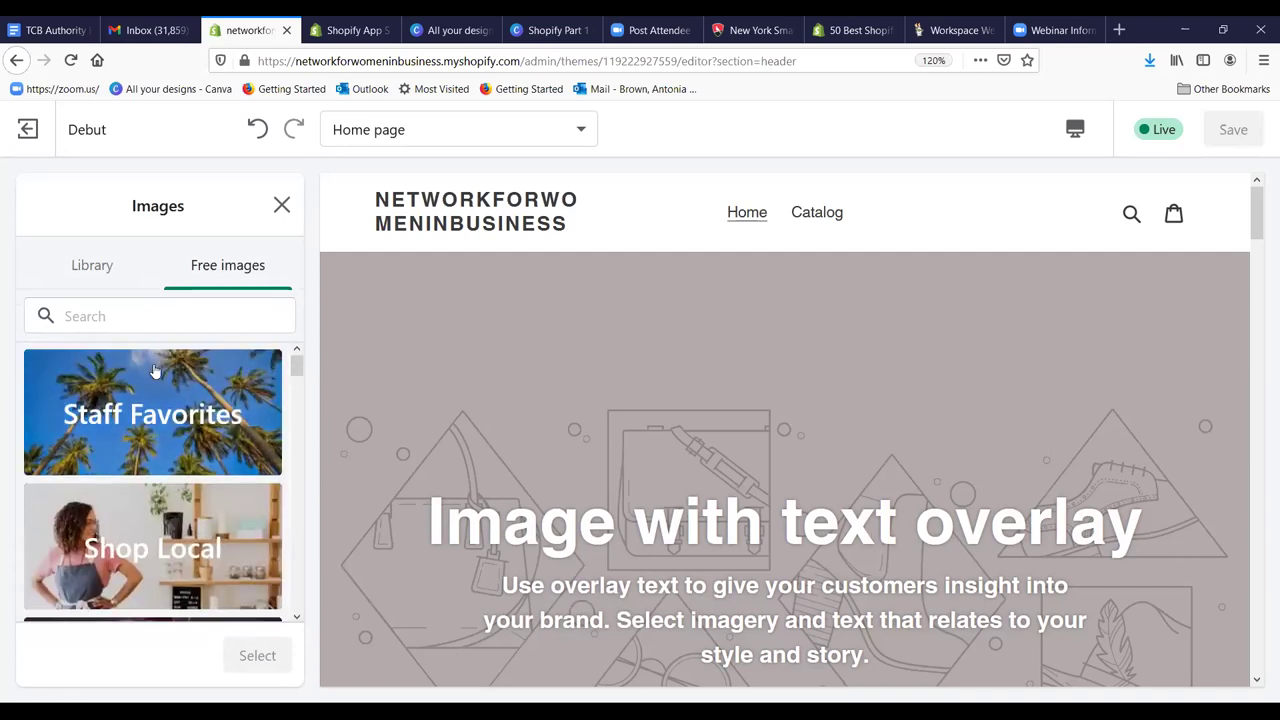
pyautogui.click(281, 205)
# Step: Upload the Shopify-Logo file from the Downloads folder and select it as the header's logo image
pyautogui.click(152, 489)
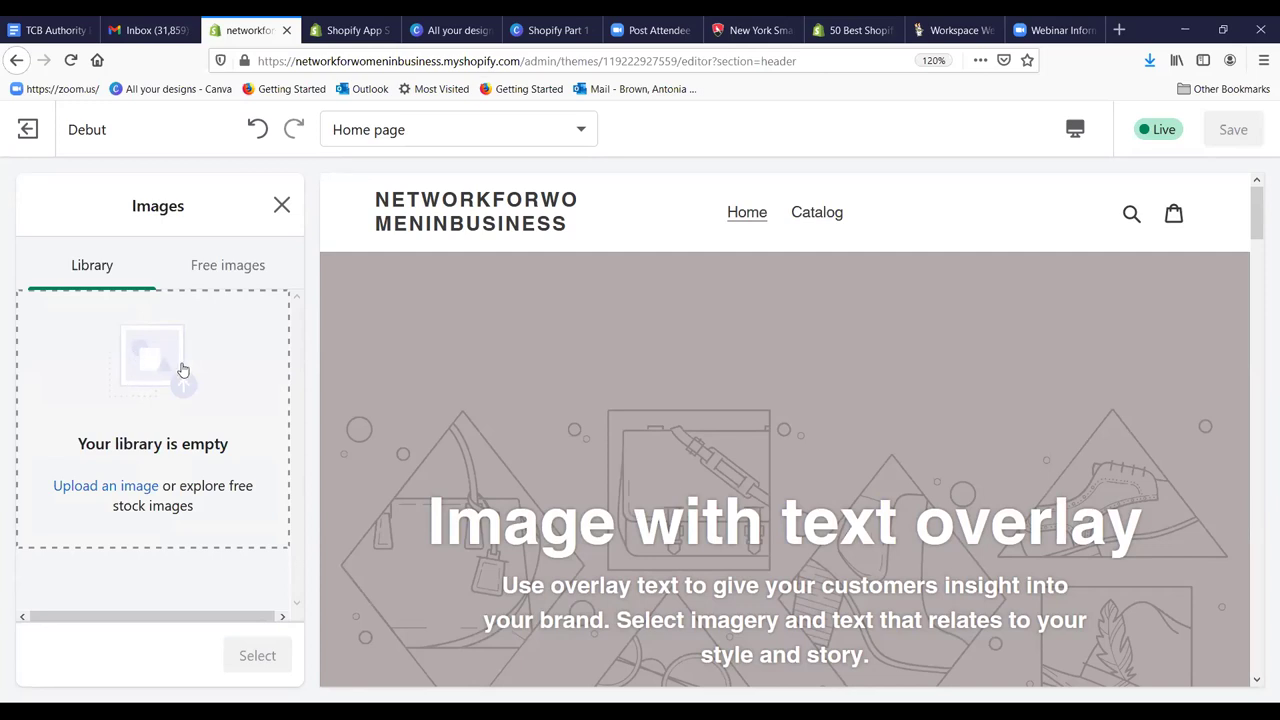
pyautogui.click(90, 487)
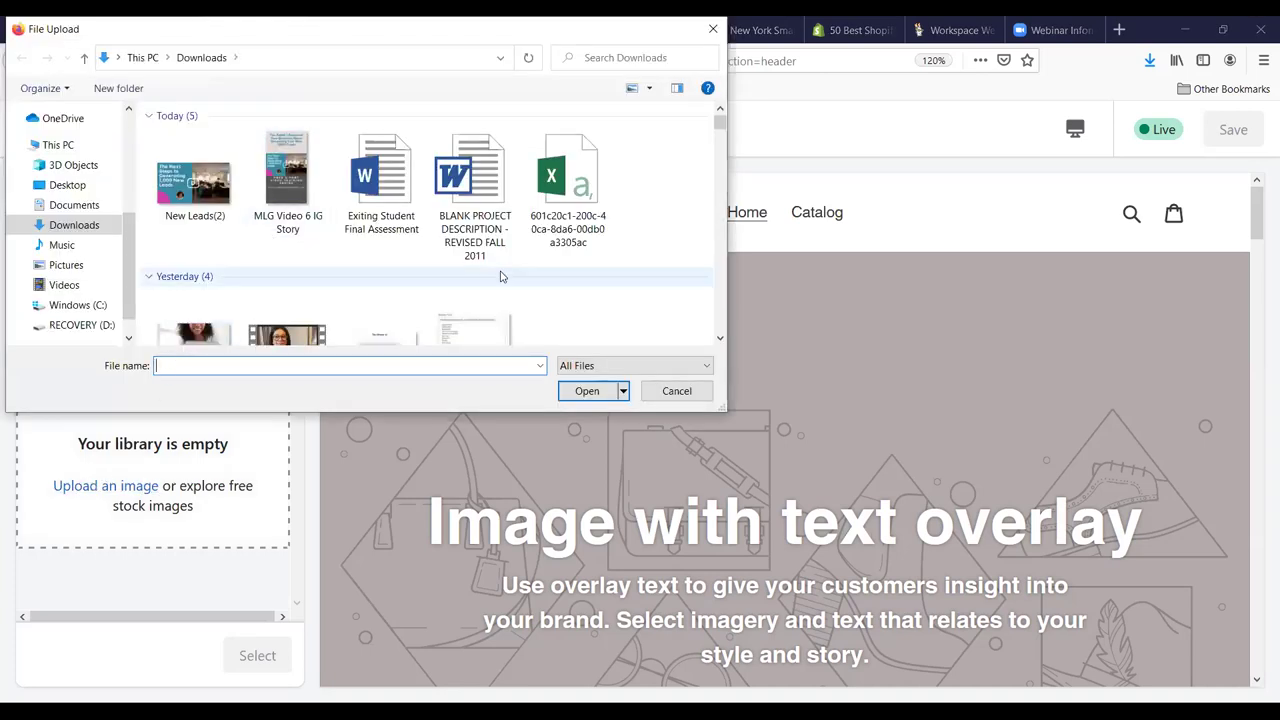
pyautogui.scroll(-2, 602, 267)
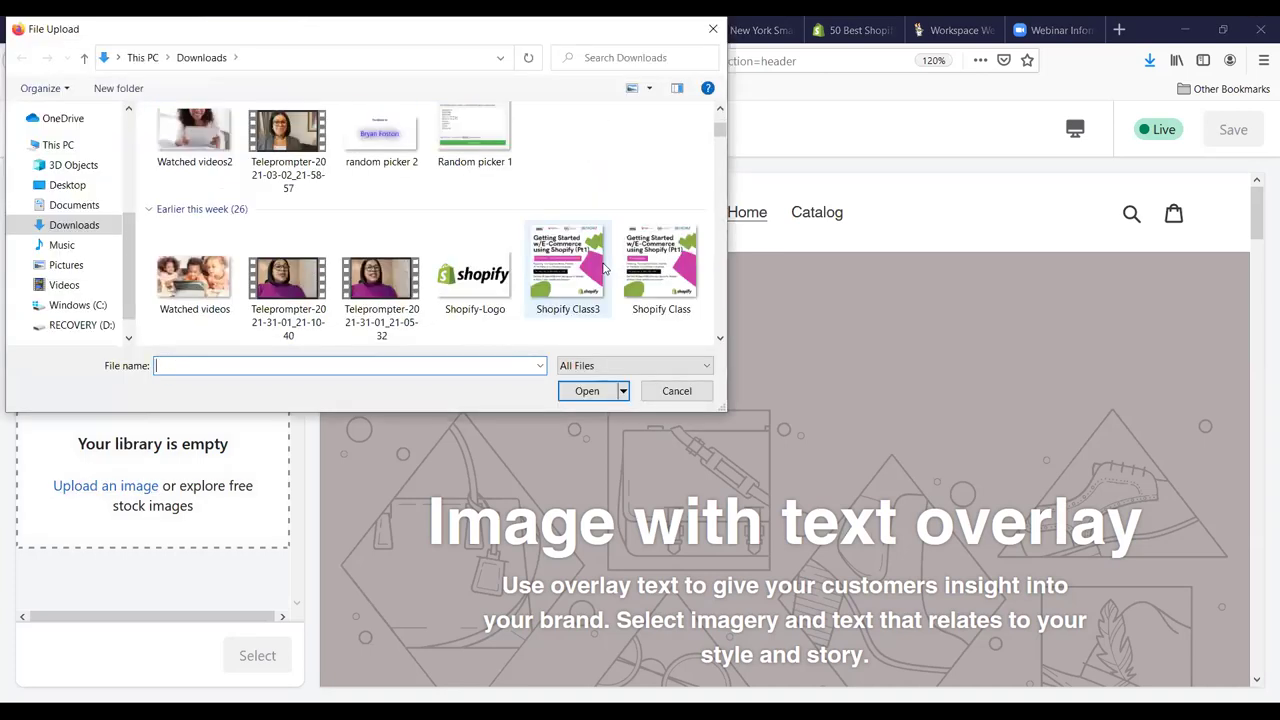
pyautogui.click(462, 284)
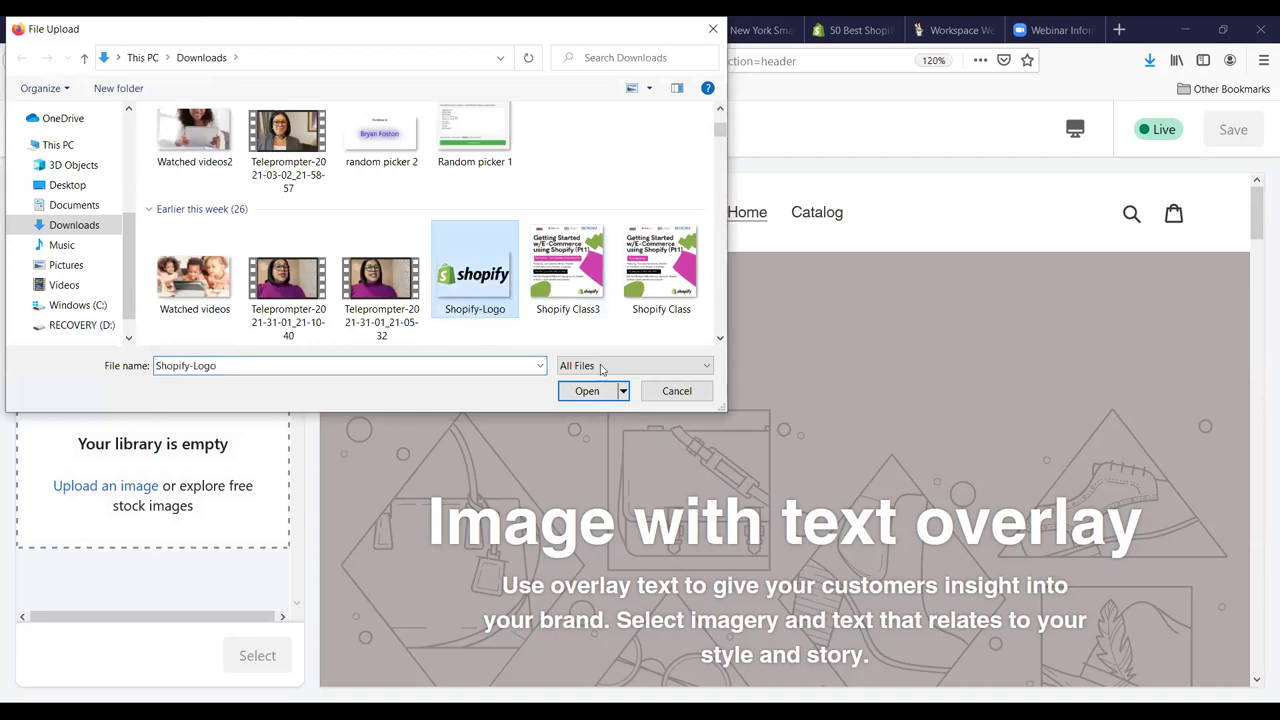
pyautogui.click(588, 392)
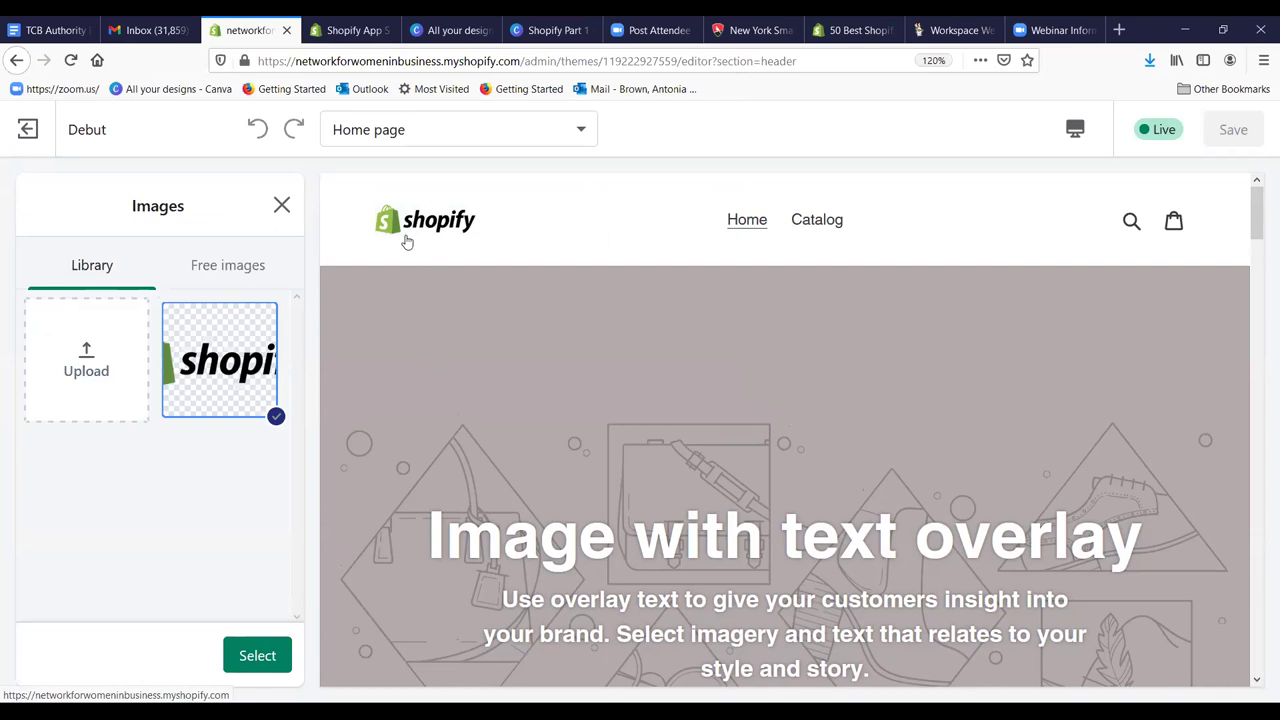
pyautogui.click(260, 655)
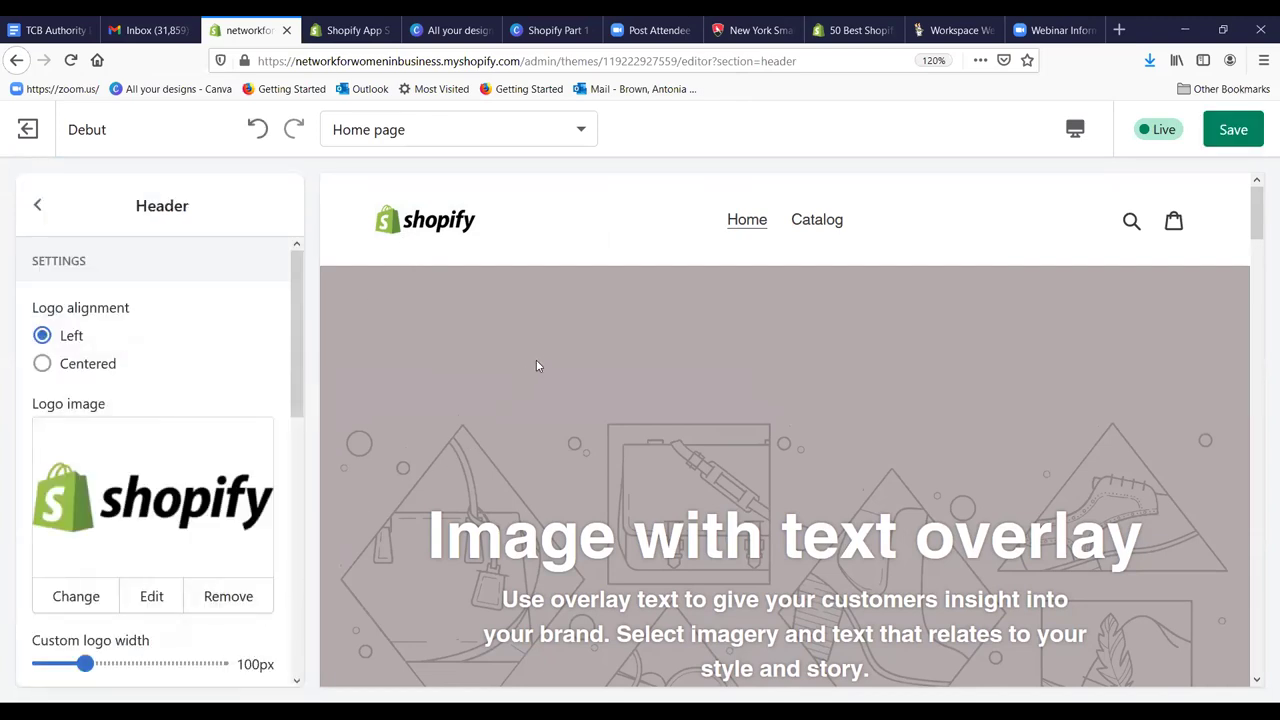
# Step: Open the header's Main menu to view its menu items, and return to the Debut theme editor through the themes page
pyautogui.moveTo(298, 377); pyautogui.dragTo(297, 525)
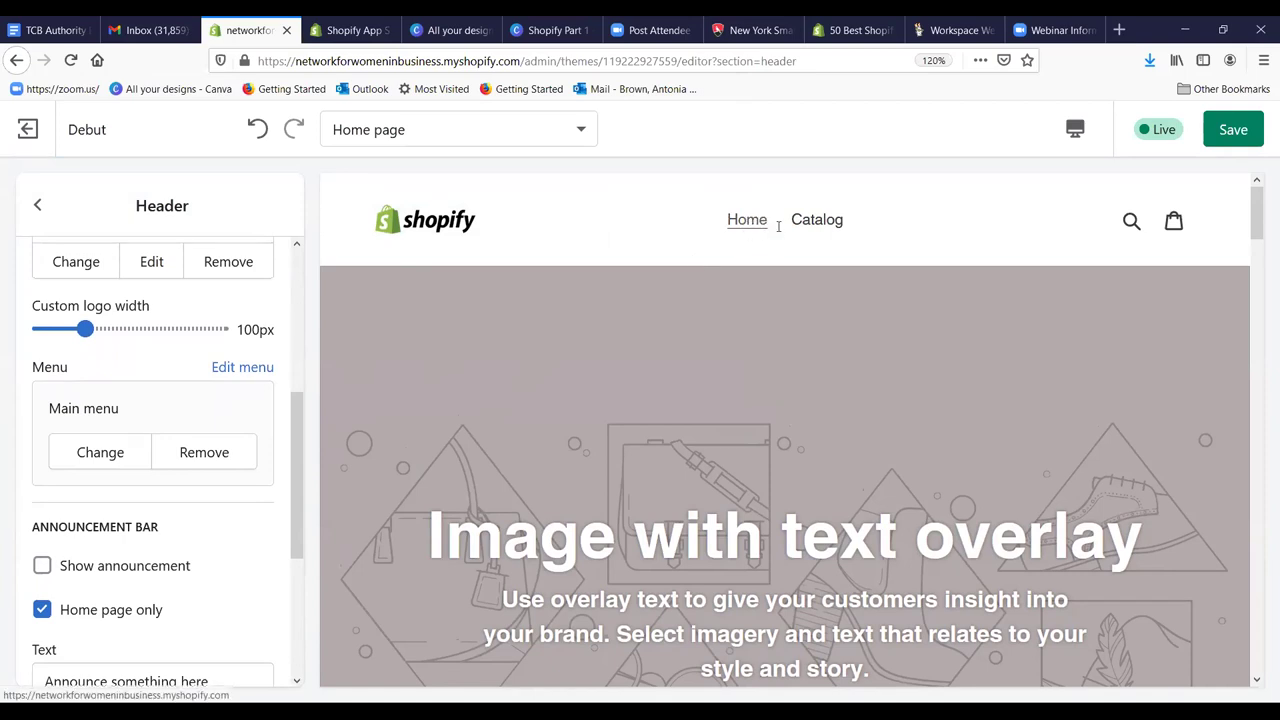
pyautogui.click(241, 368)
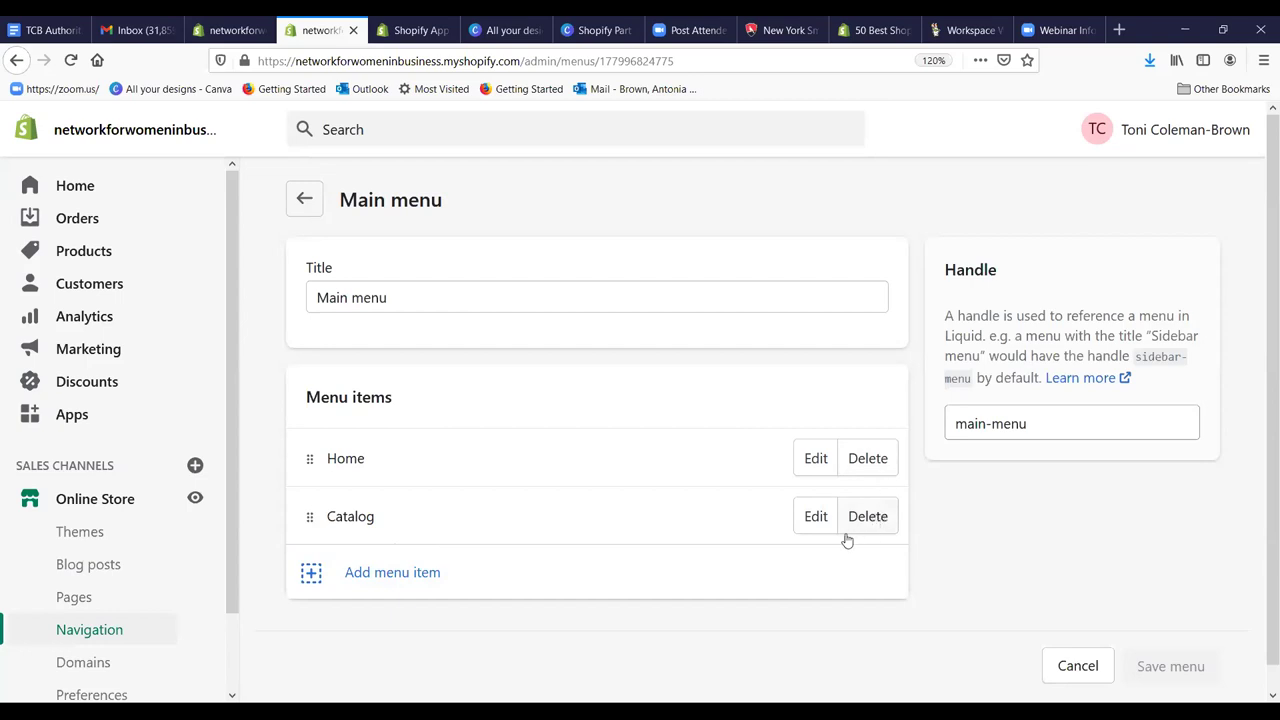
pyautogui.click(86, 535)
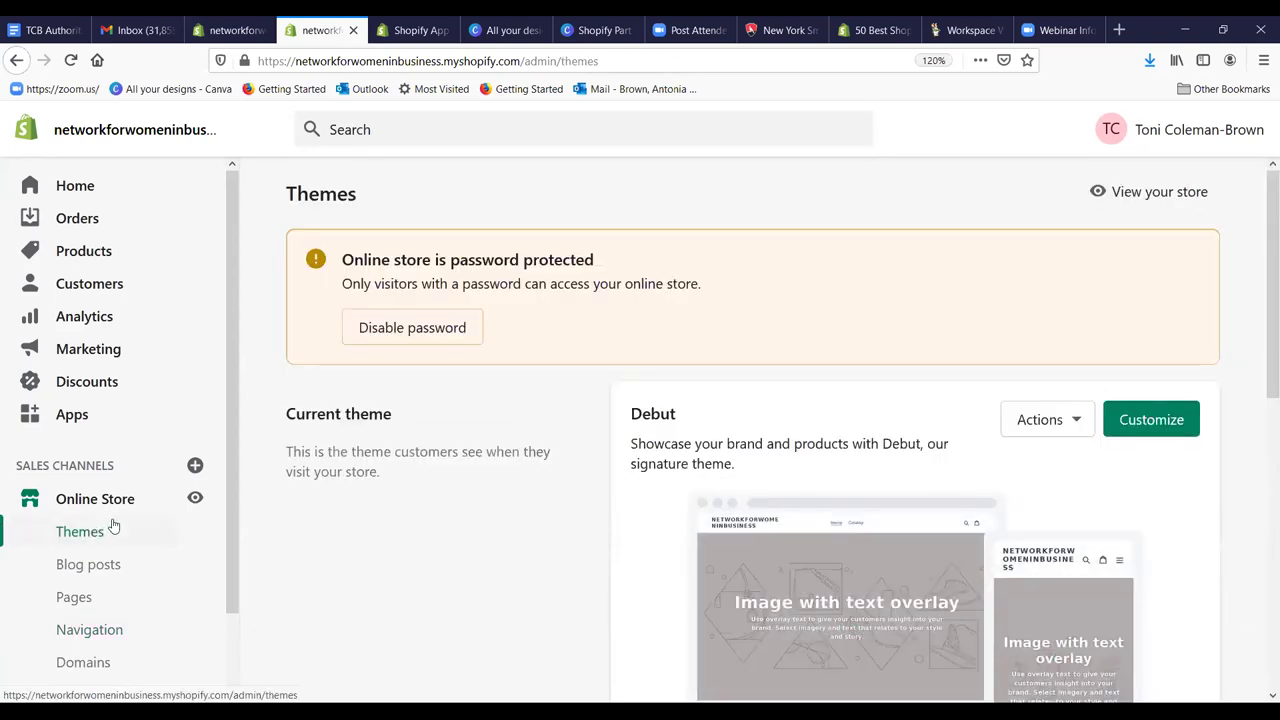
pyautogui.click(1160, 428)
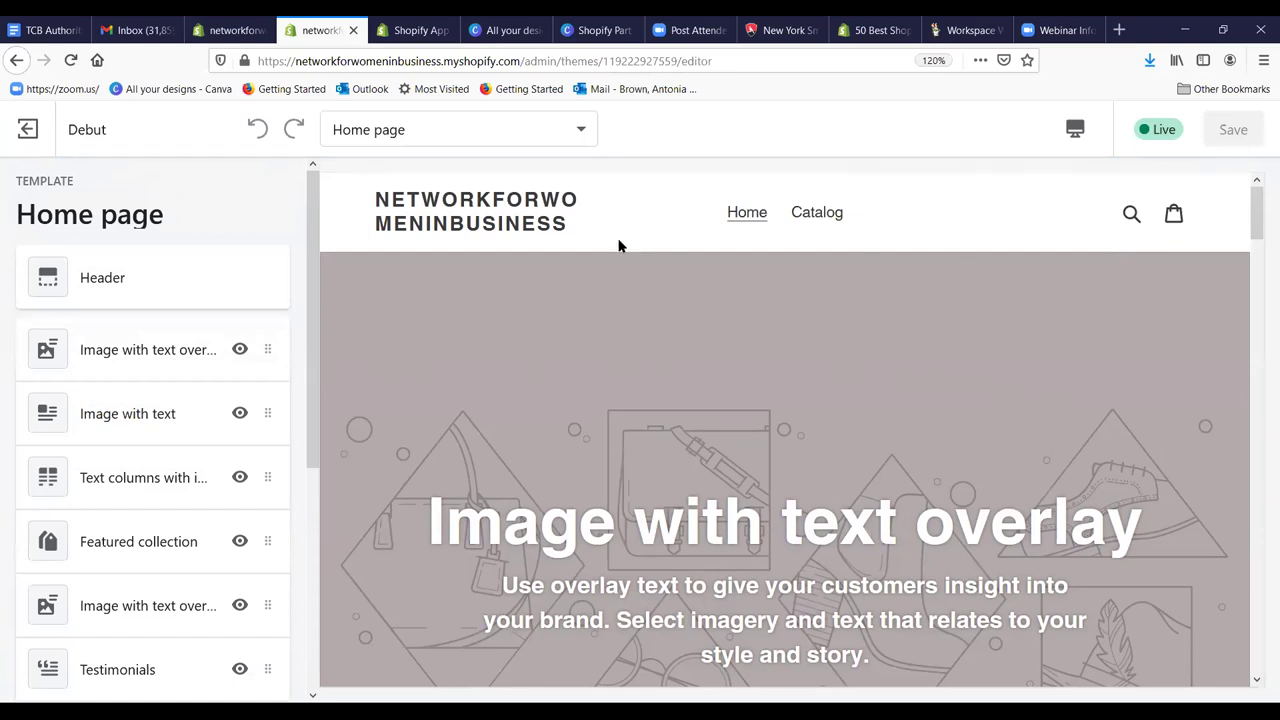
# Step: Set the uploaded Shopify logo from the image library as the header's logo image and save the theme
pyautogui.click(84, 280)
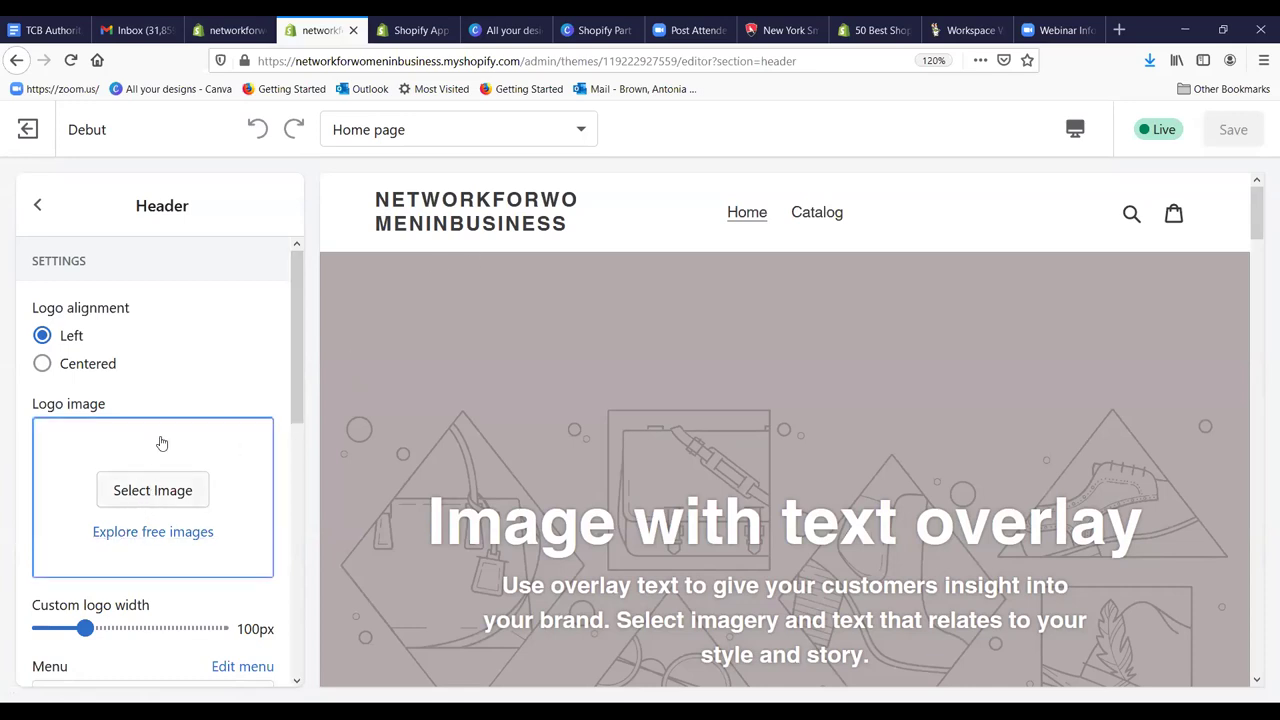
pyautogui.click(139, 497)
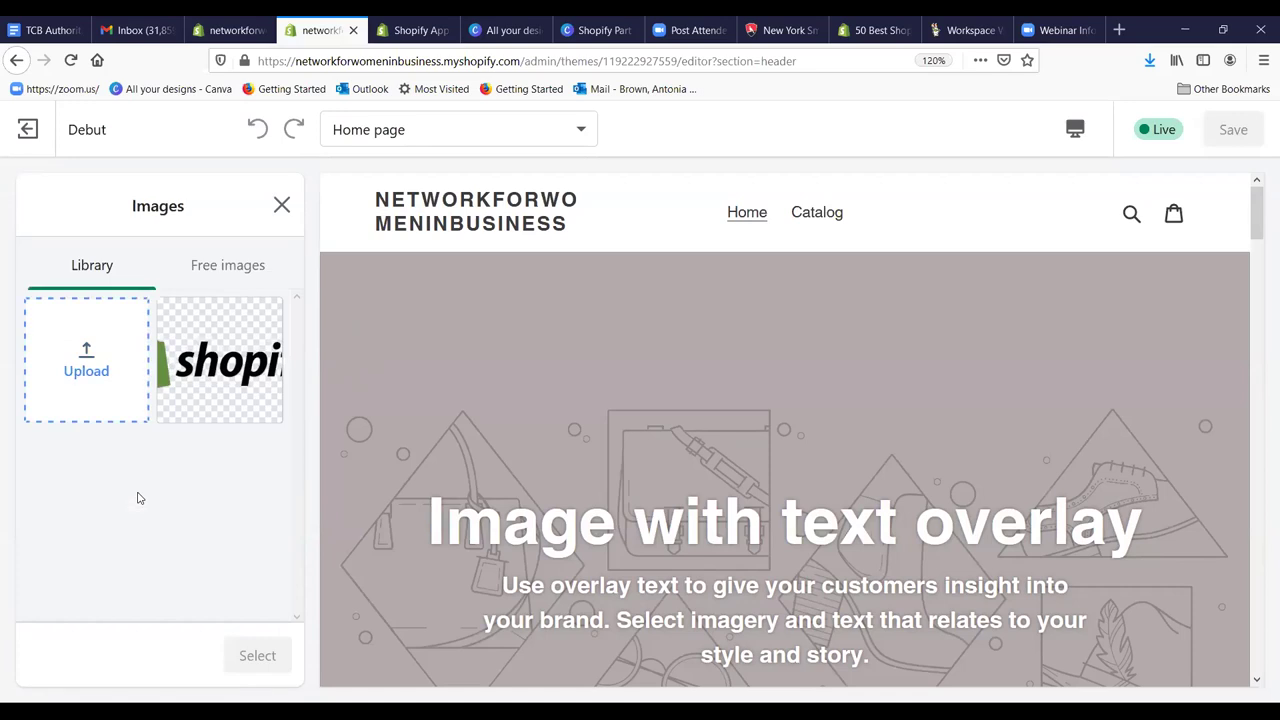
pyautogui.click(222, 372)
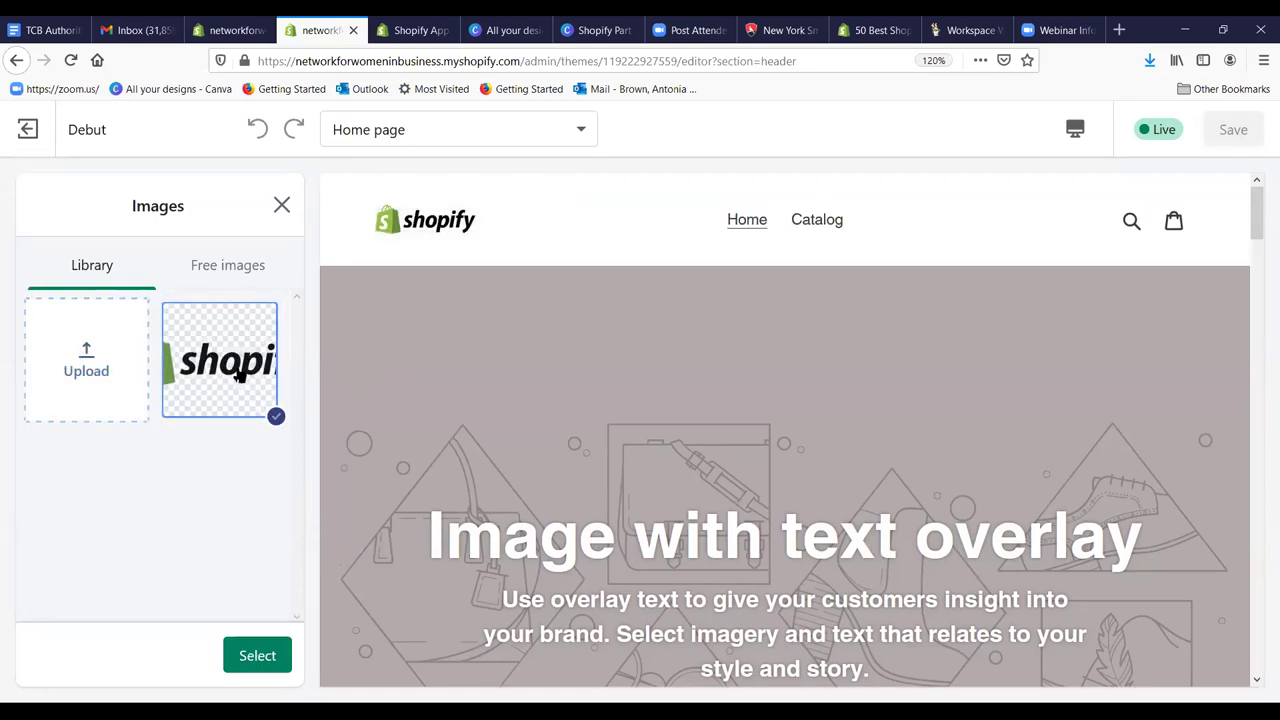
pyautogui.click(251, 654)
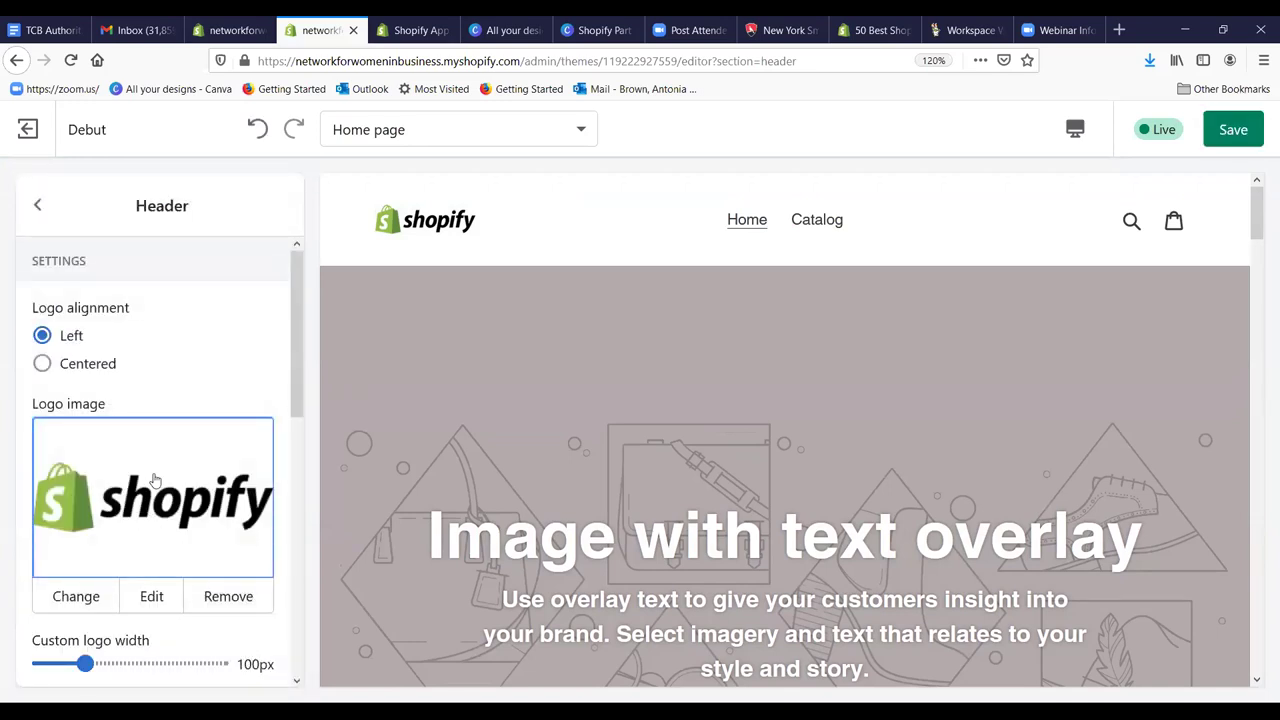
pyautogui.click(1239, 133)
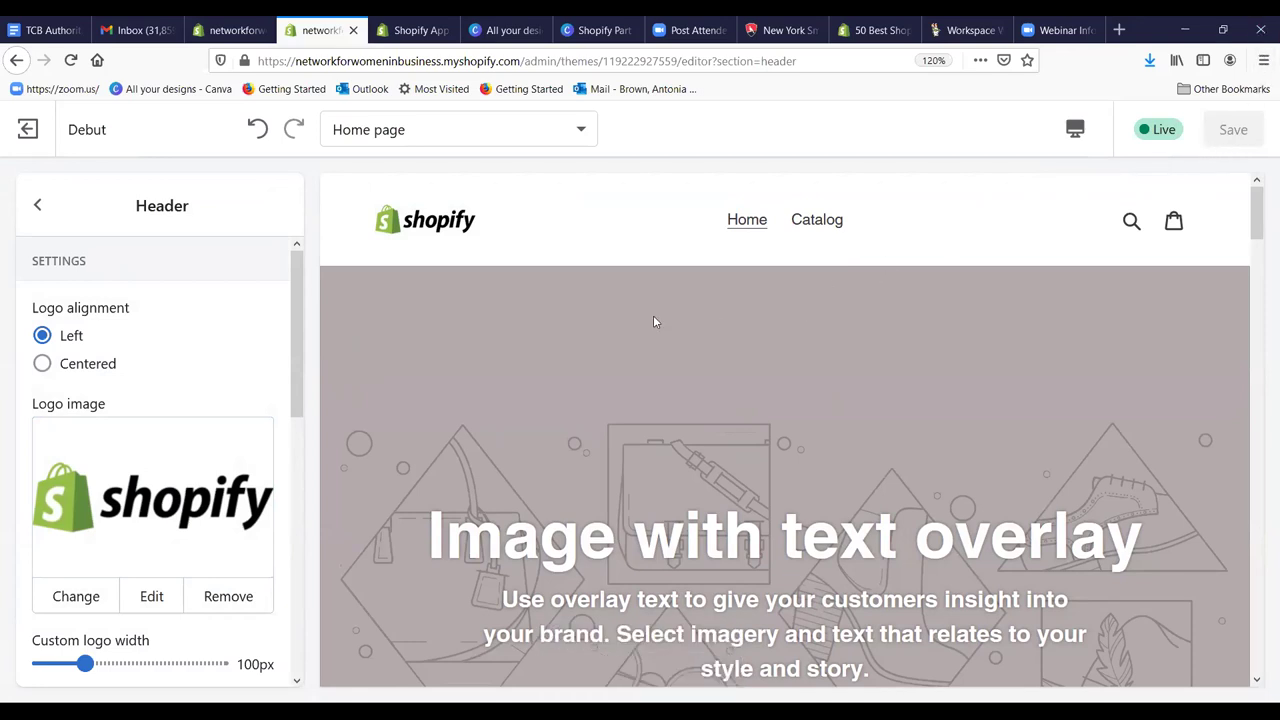
# Step: Show the header's announcement bar and set its text to "All Items On Sale!"
pyautogui.moveTo(298, 335); pyautogui.dragTo(321, 411)
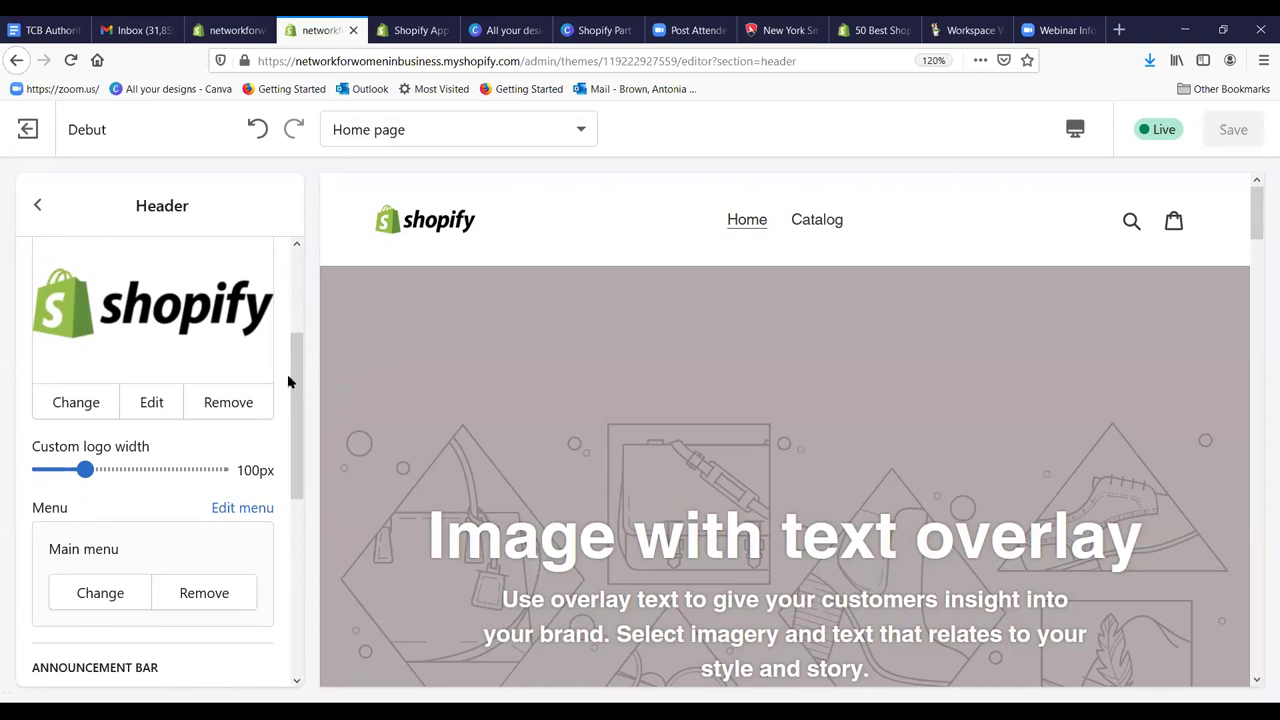
pyautogui.moveTo(288, 381); pyautogui.dragTo(298, 491)
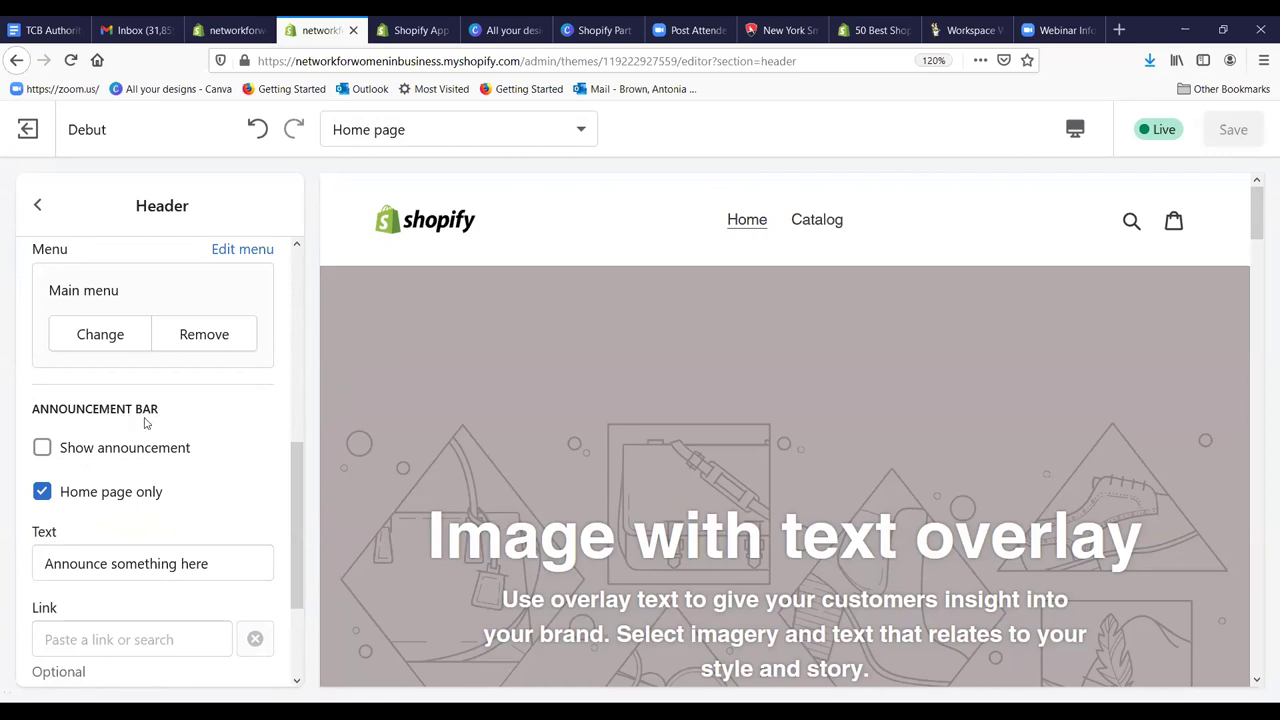
pyautogui.click(42, 449)
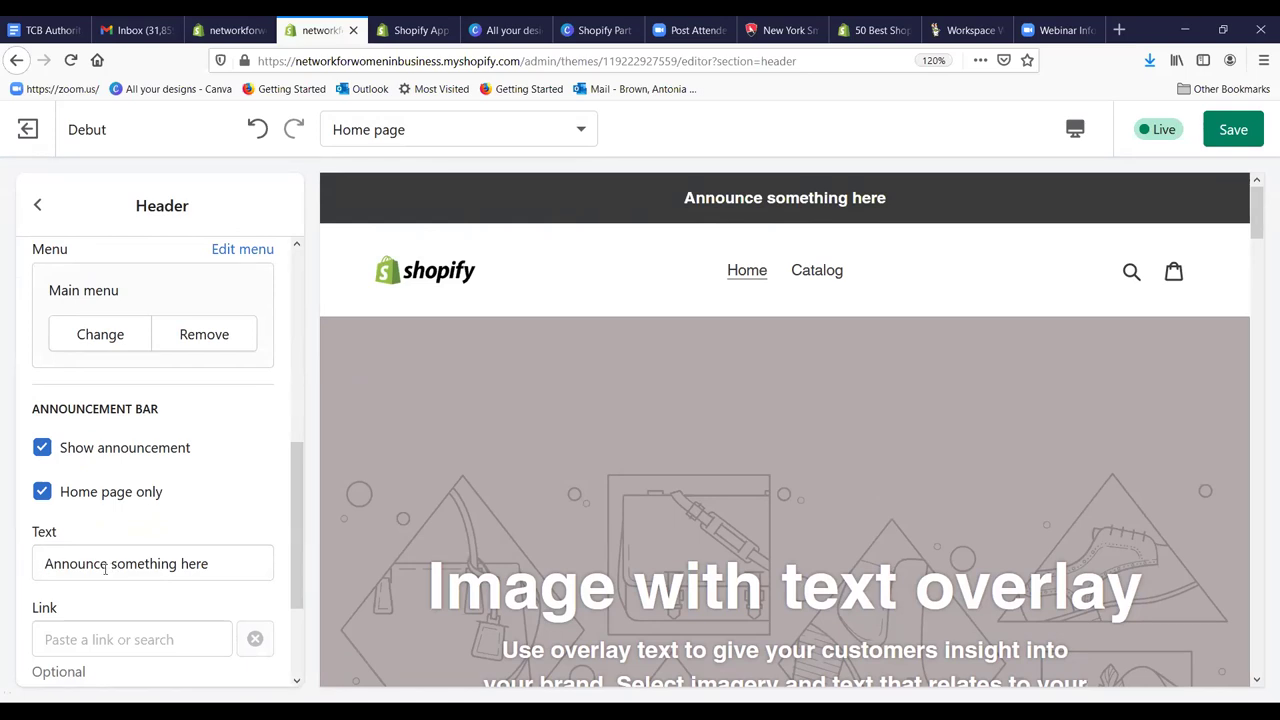
pyautogui.moveTo(218, 562); pyautogui.dragTo(7, 544)
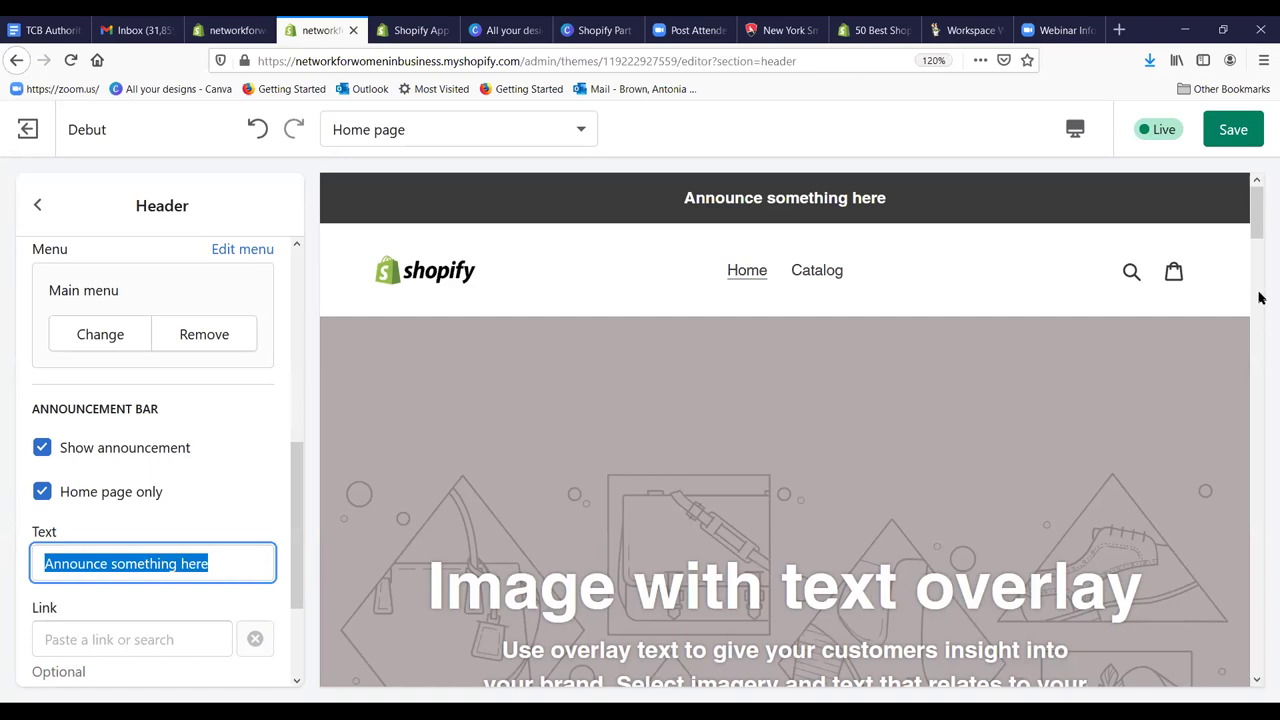
pyautogui.write('All i')
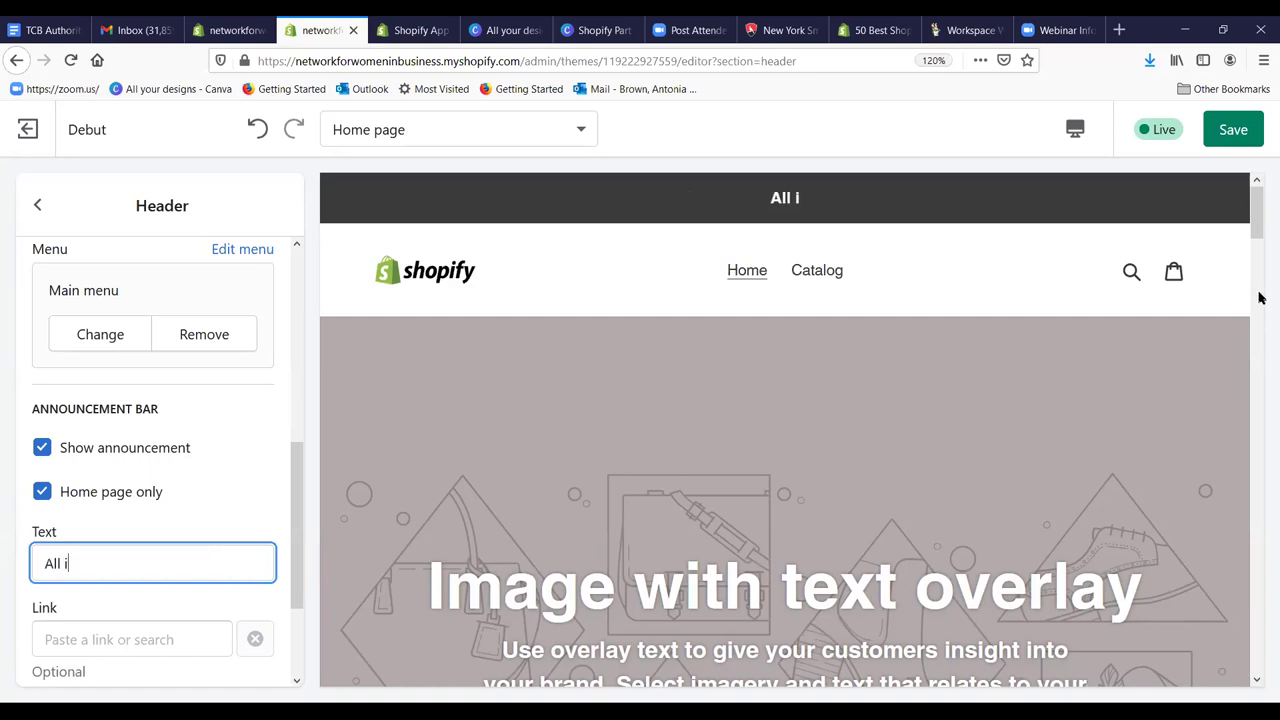
pyautogui.write('Item')
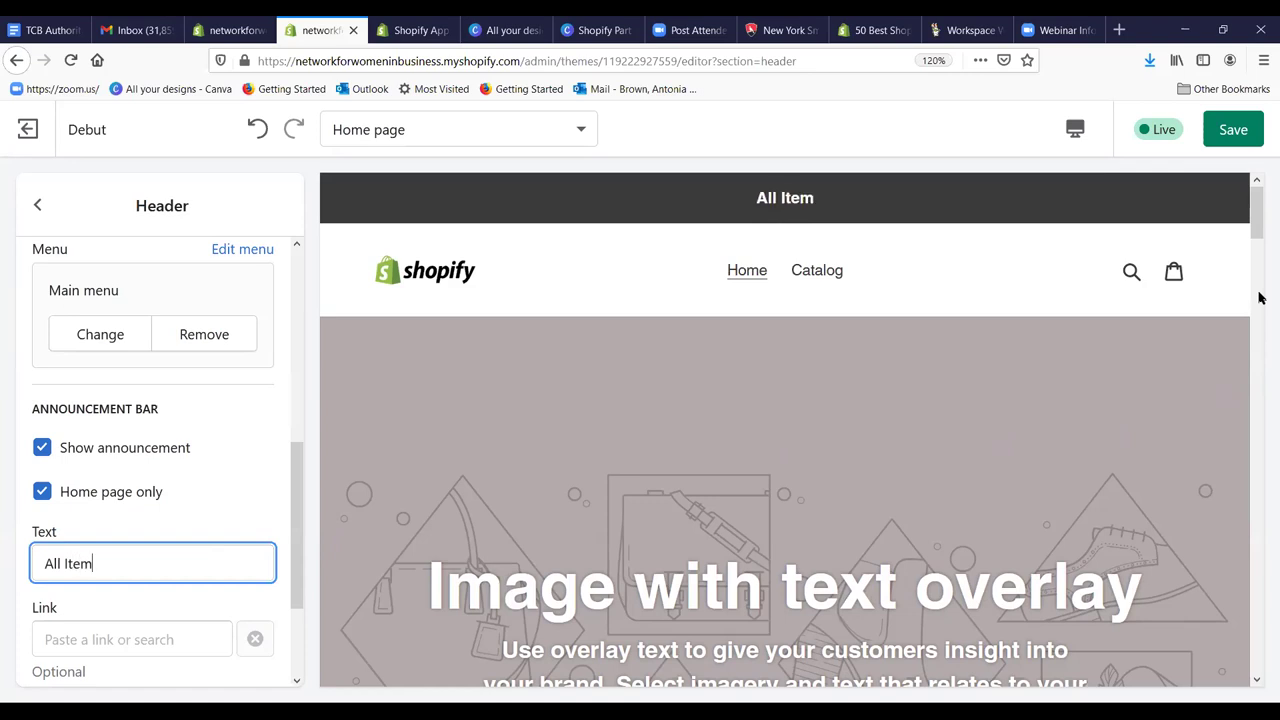
pyautogui.write('s On Sale!')
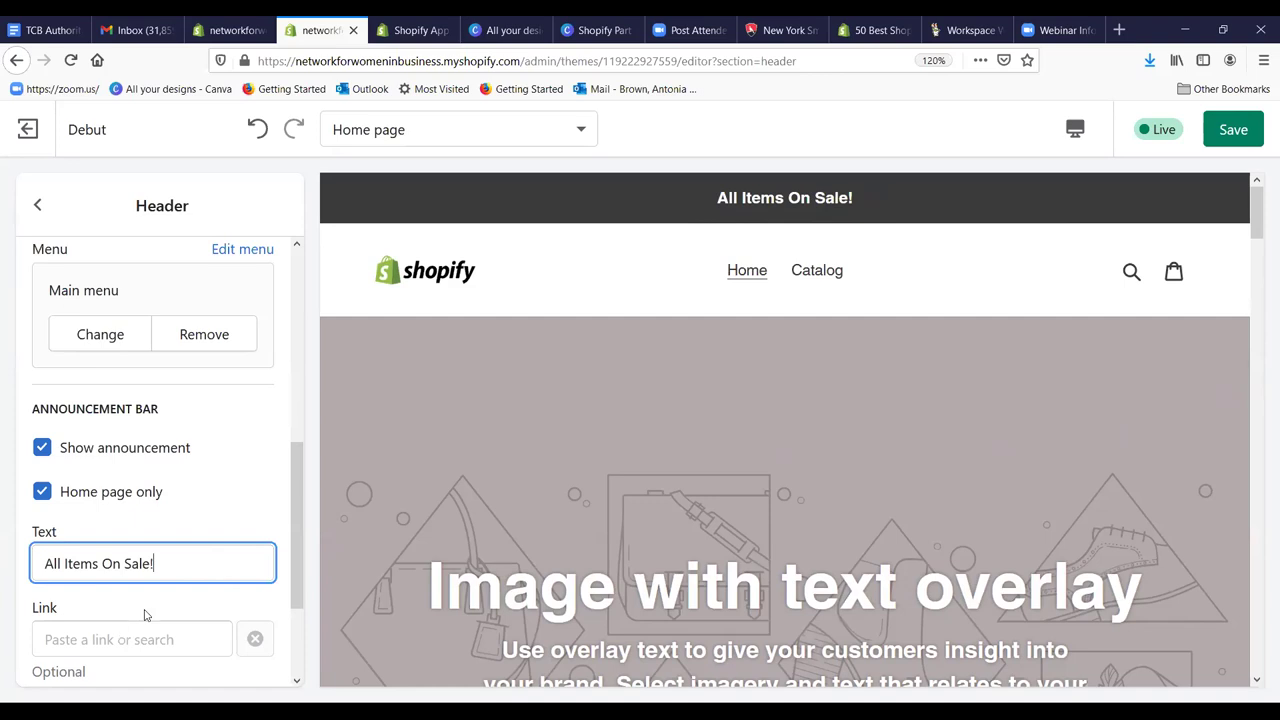
# Step: Set the announcement bar's background color to the currently used red, #EA0606
pyautogui.scroll(-2, 297, 503)
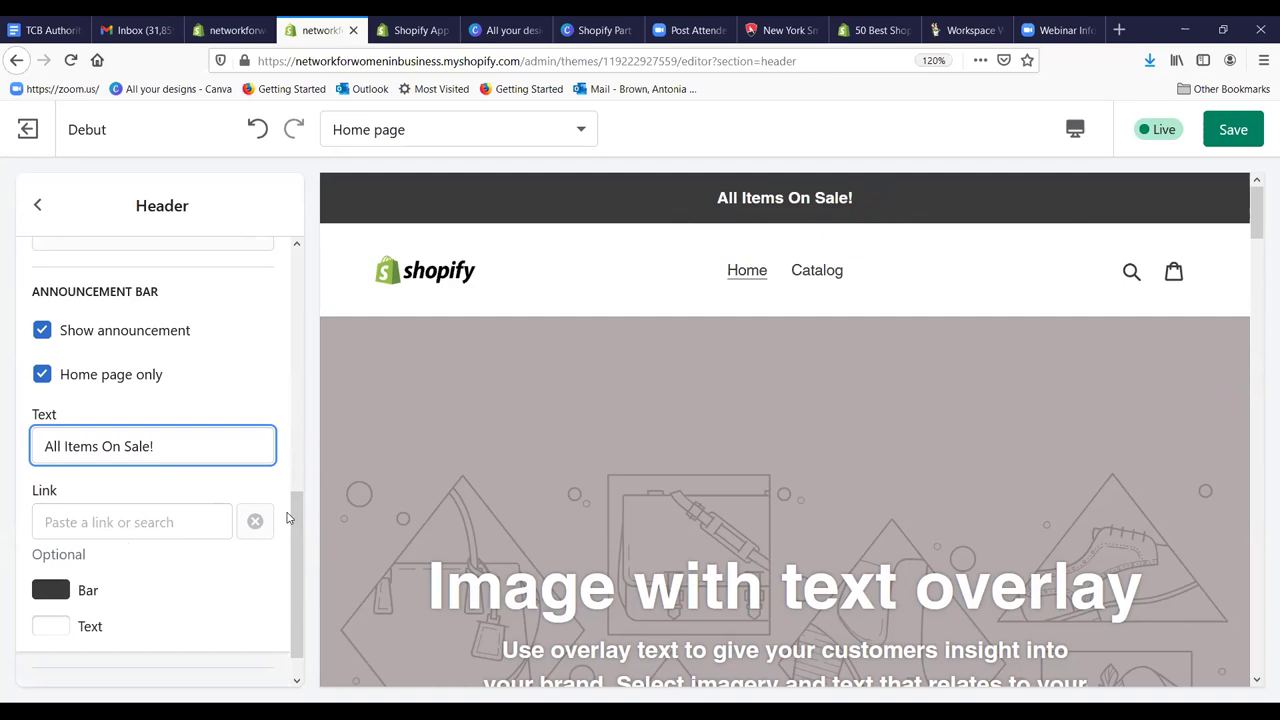
pyautogui.click(47, 592)
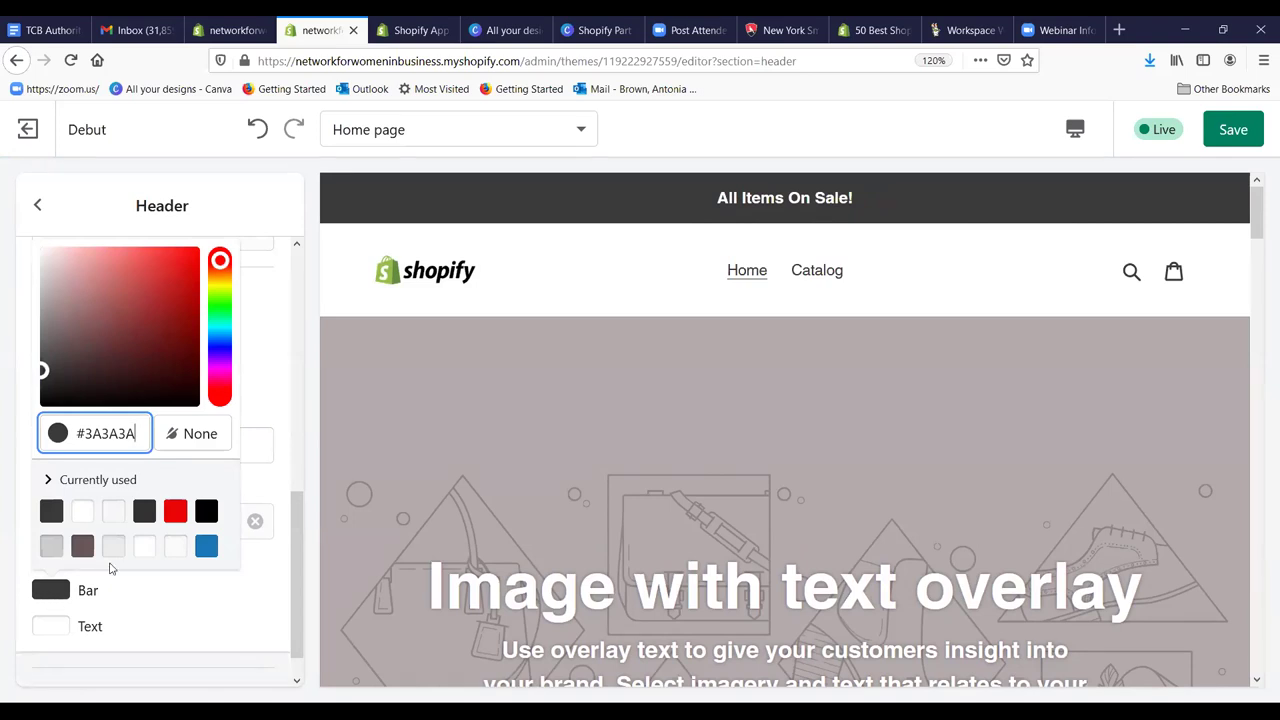
pyautogui.click(174, 512)
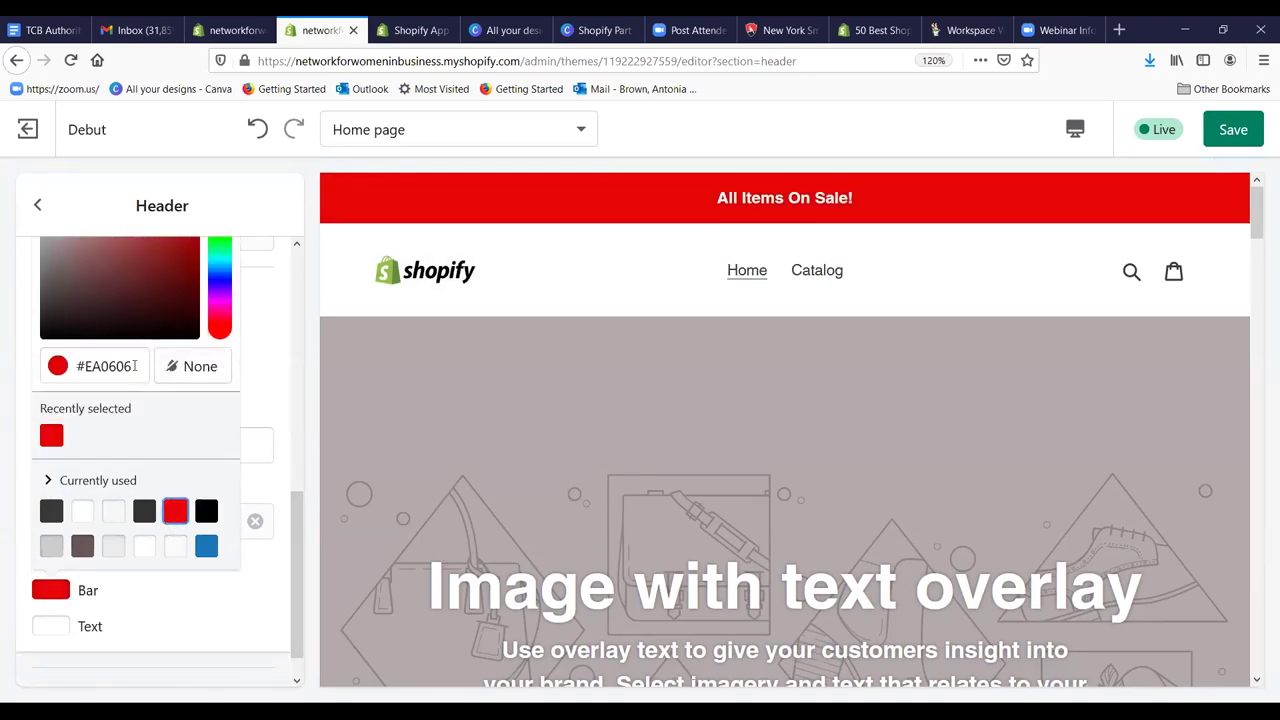
# Step: Change the announcement bar's background color to teal, #0EACBC
pyautogui.moveTo(297, 503); pyautogui.dragTo(303, 477)
pyautogui.scroll(-1, 303, 477)
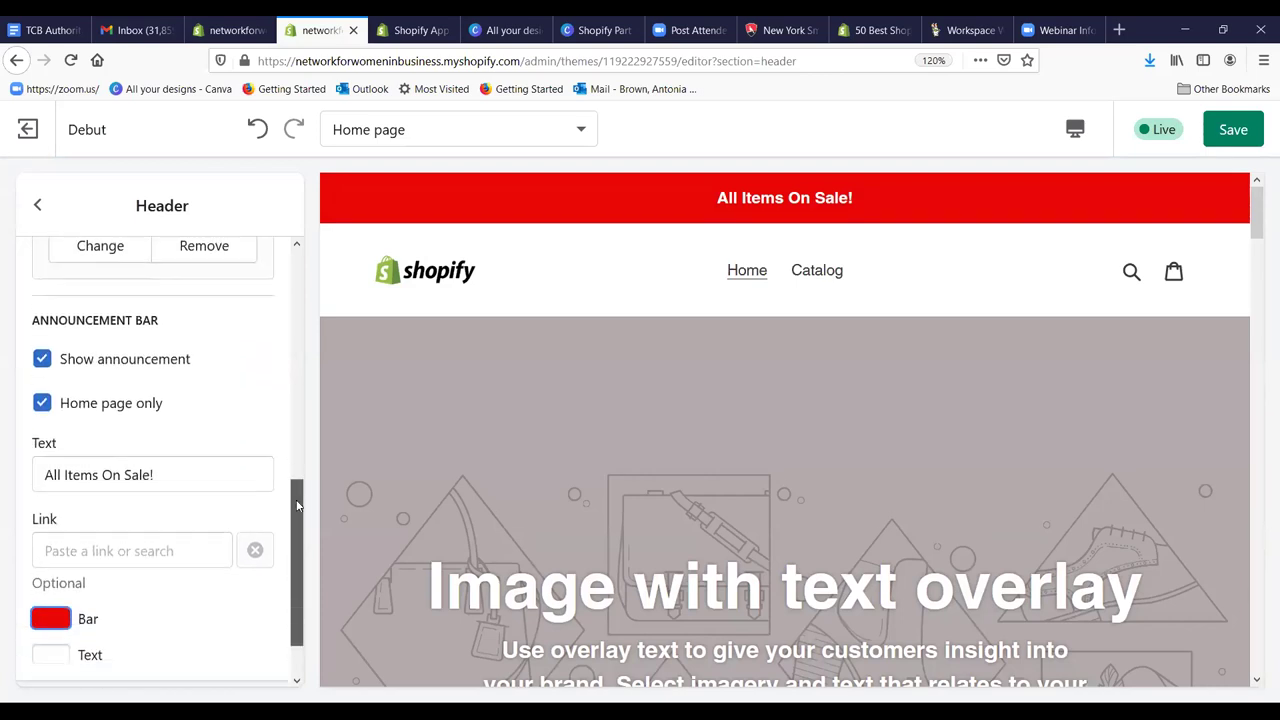
pyautogui.click(50, 619)
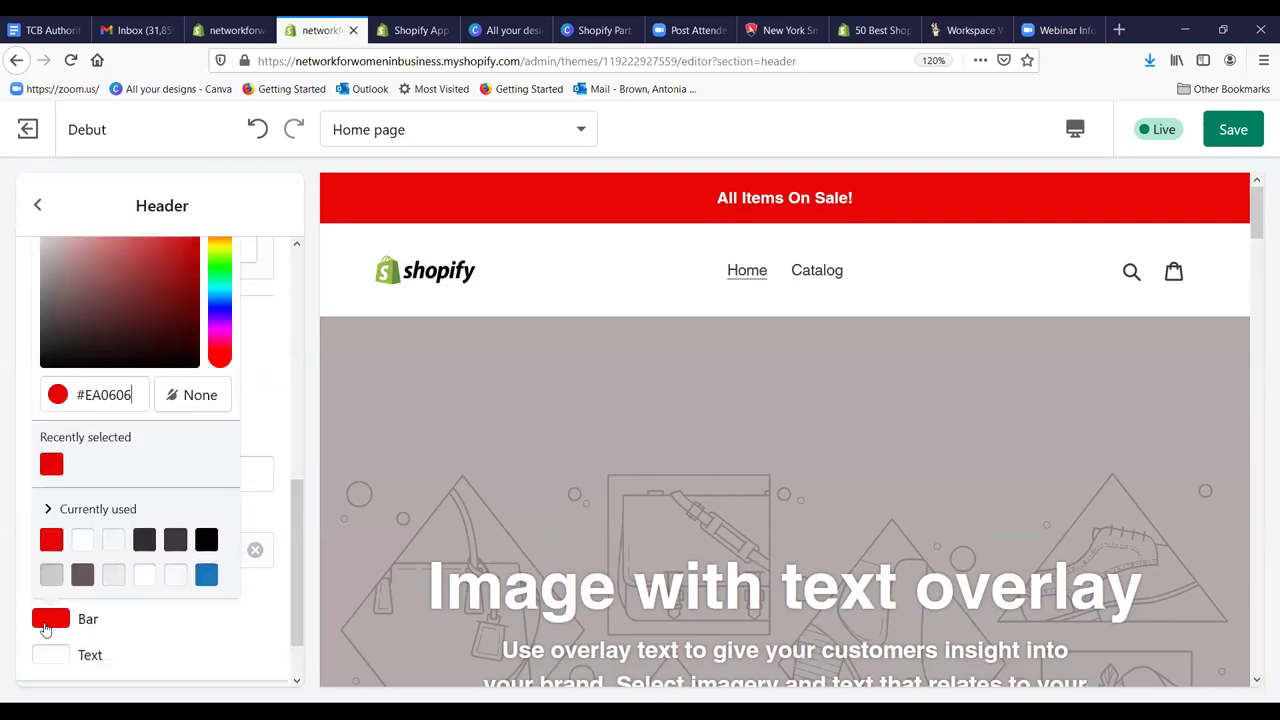
pyautogui.click(220, 290)
pyautogui.click(222, 272)
pyautogui.moveTo(224, 272)
pyautogui.mouseDown()
pyautogui.moveTo(218, 252)
pyautogui.moveTo(227, 308)
pyautogui.moveTo(224, 287)
pyautogui.moveTo(229, 297)
pyautogui.mouseUp()
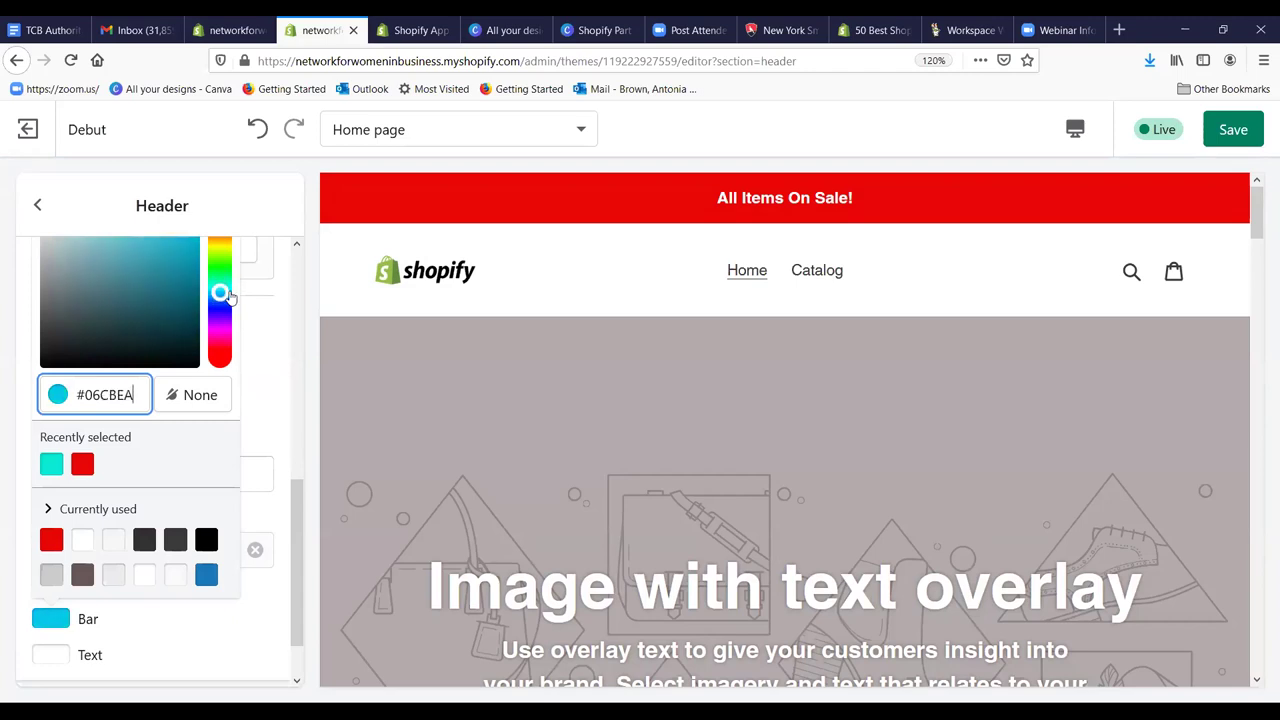
pyautogui.click(188, 252)
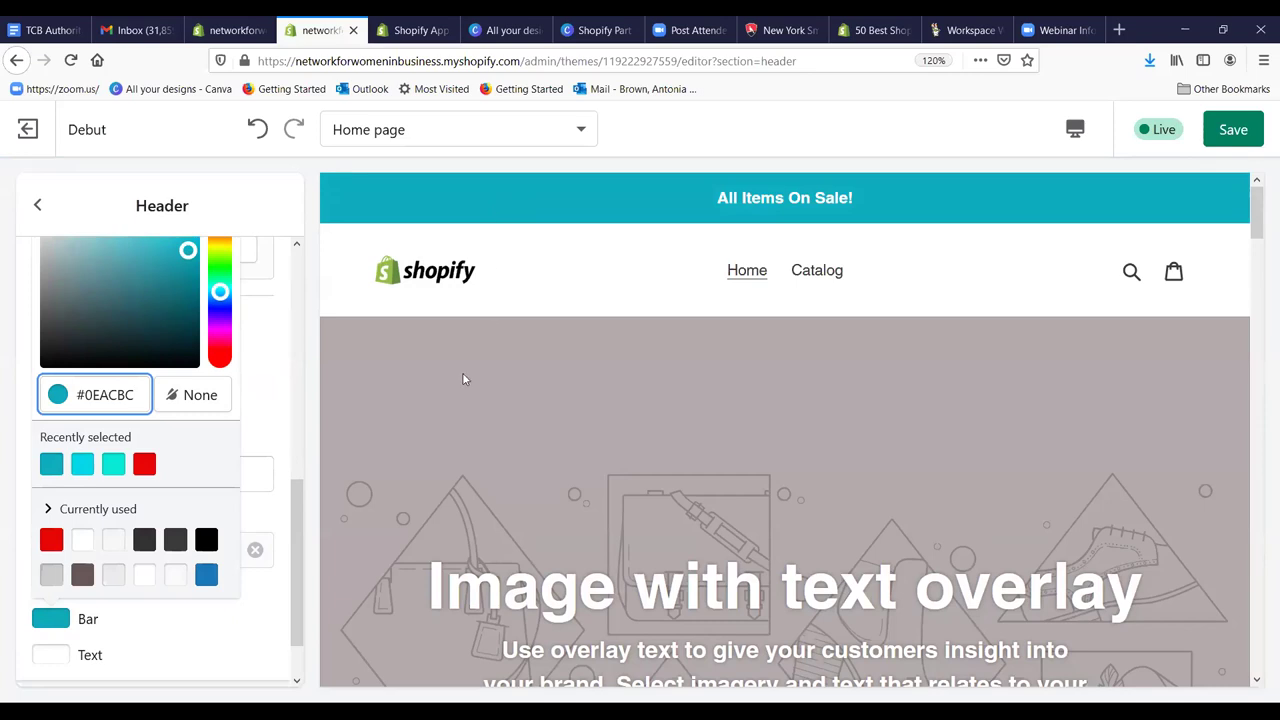
pyautogui.click(276, 402)
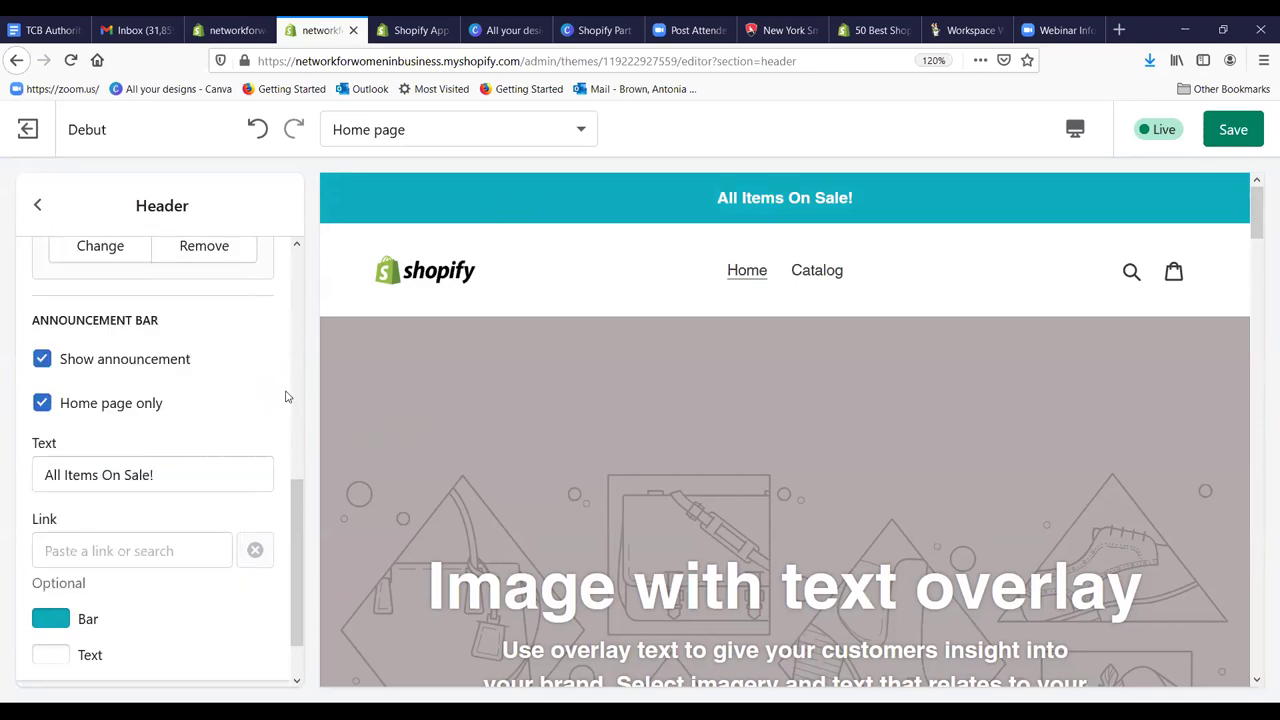
# Step: Save the announcement bar changes to the Debut theme
pyautogui.doubleClick(290, 510)
pyautogui.scroll(4, 303, 428)
pyautogui.scroll(3, 300, 420)
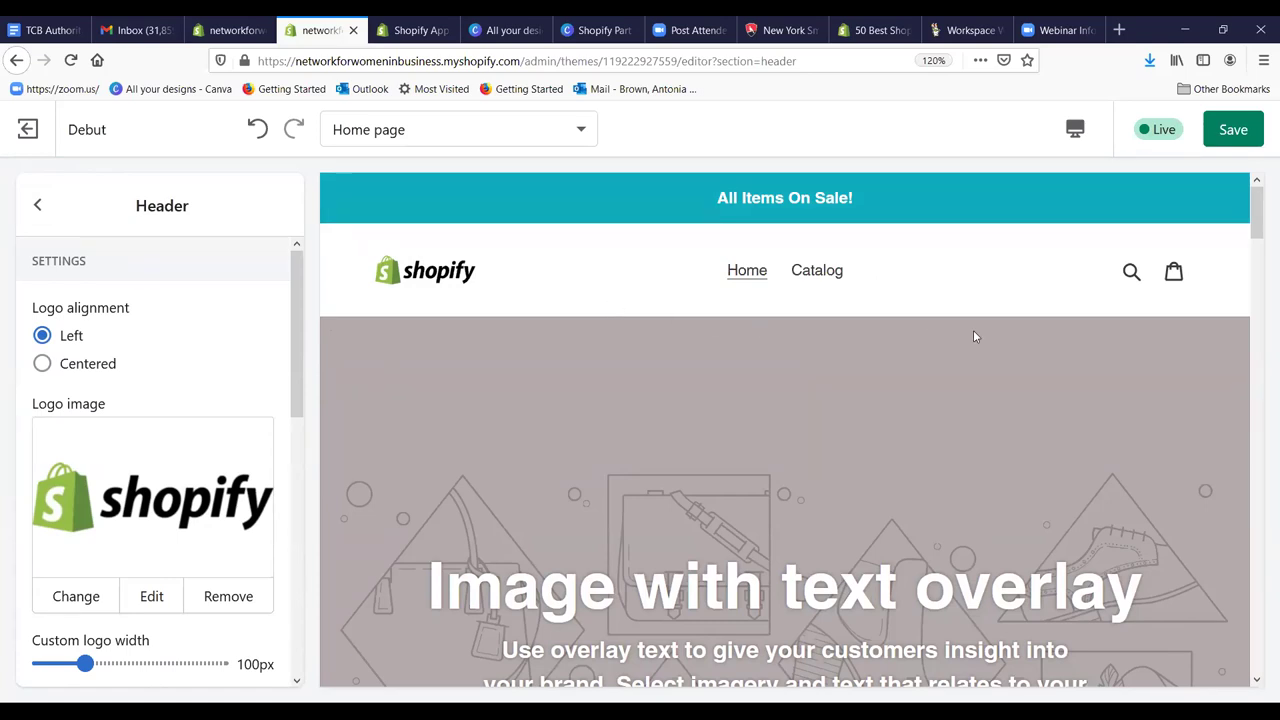
pyautogui.click(1231, 130)
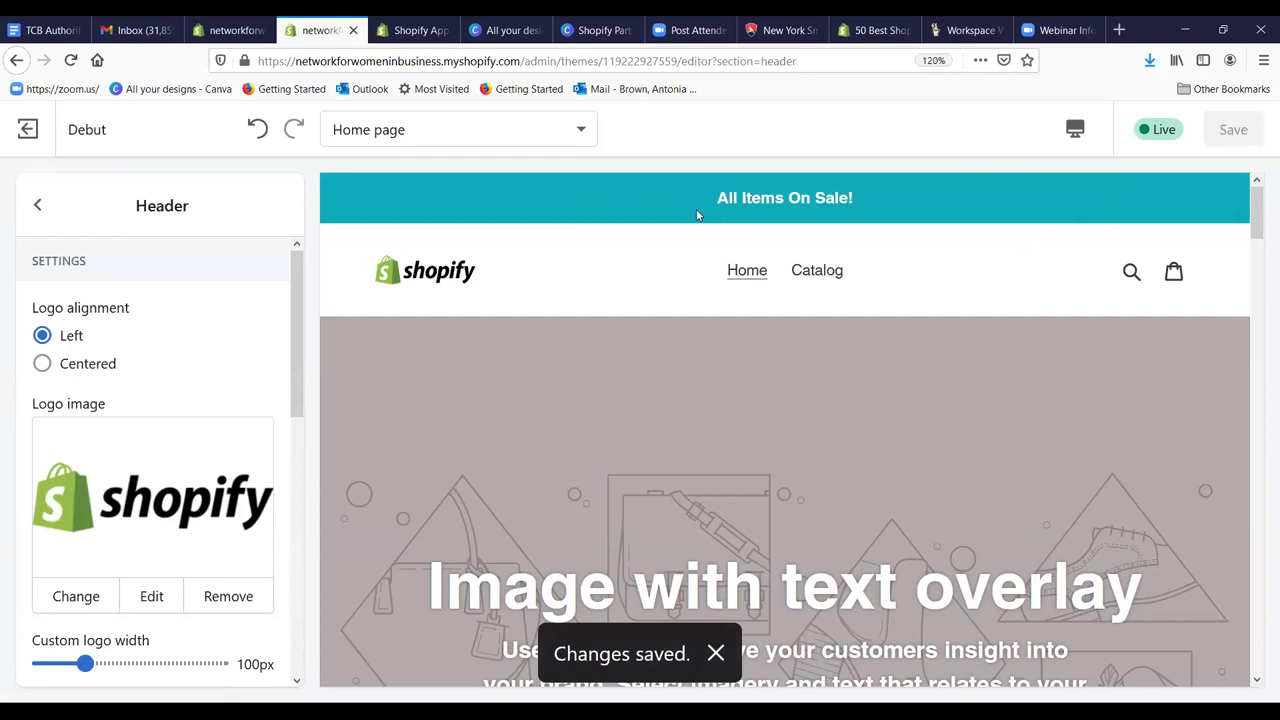
# Step: Leave the header settings and hide the Image with text section on the home page
pyautogui.click(37, 205)
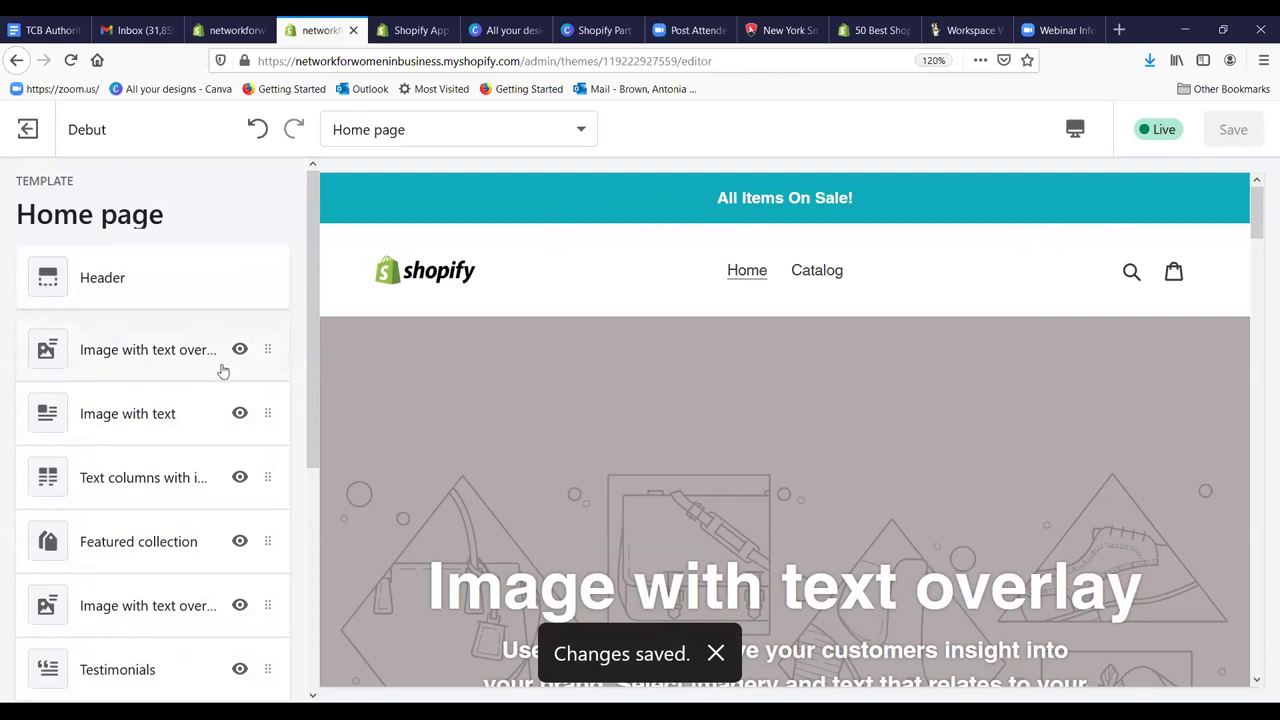
pyautogui.scroll(-3, 551, 371)
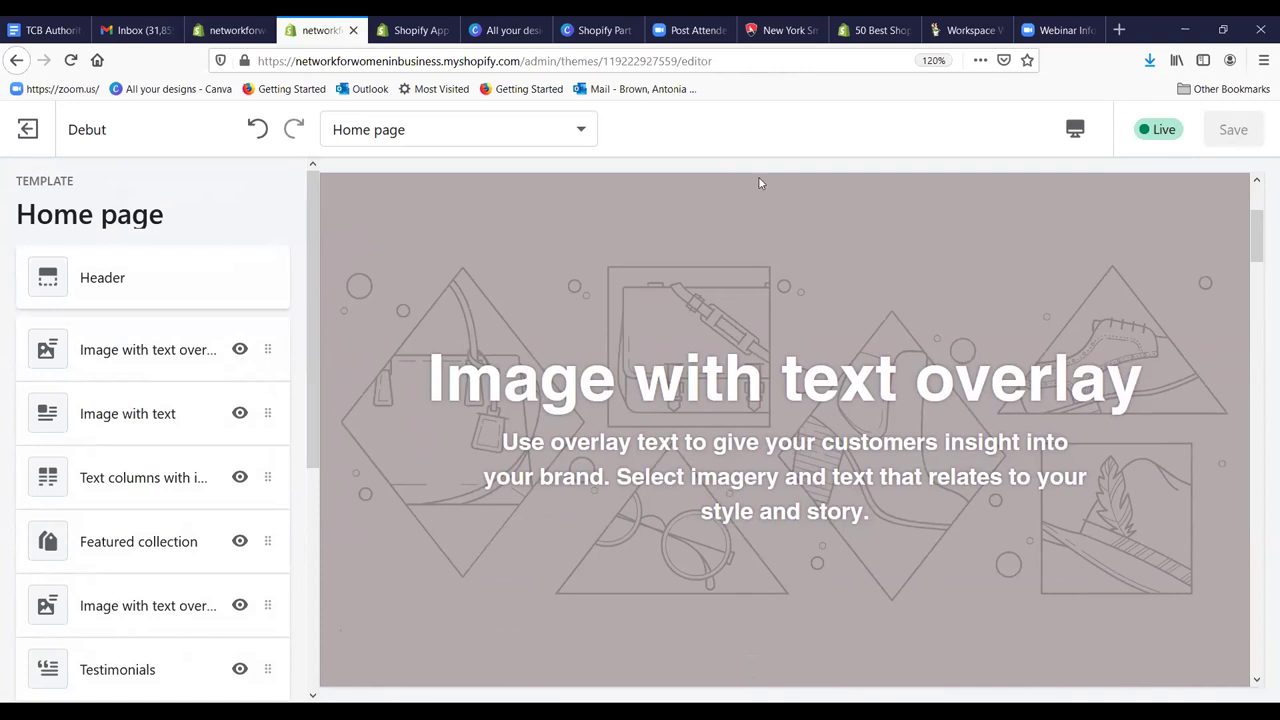
pyautogui.scroll(-6, 985, 310)
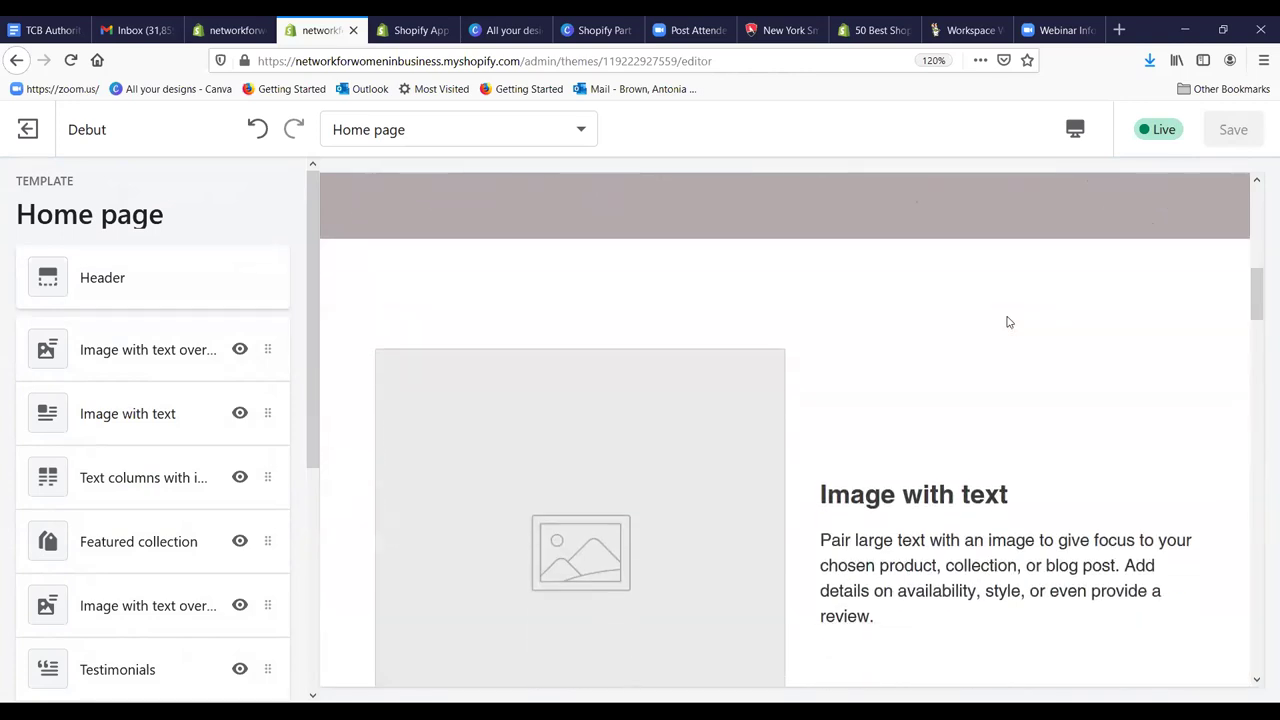
pyautogui.scroll(-2, 1008, 323)
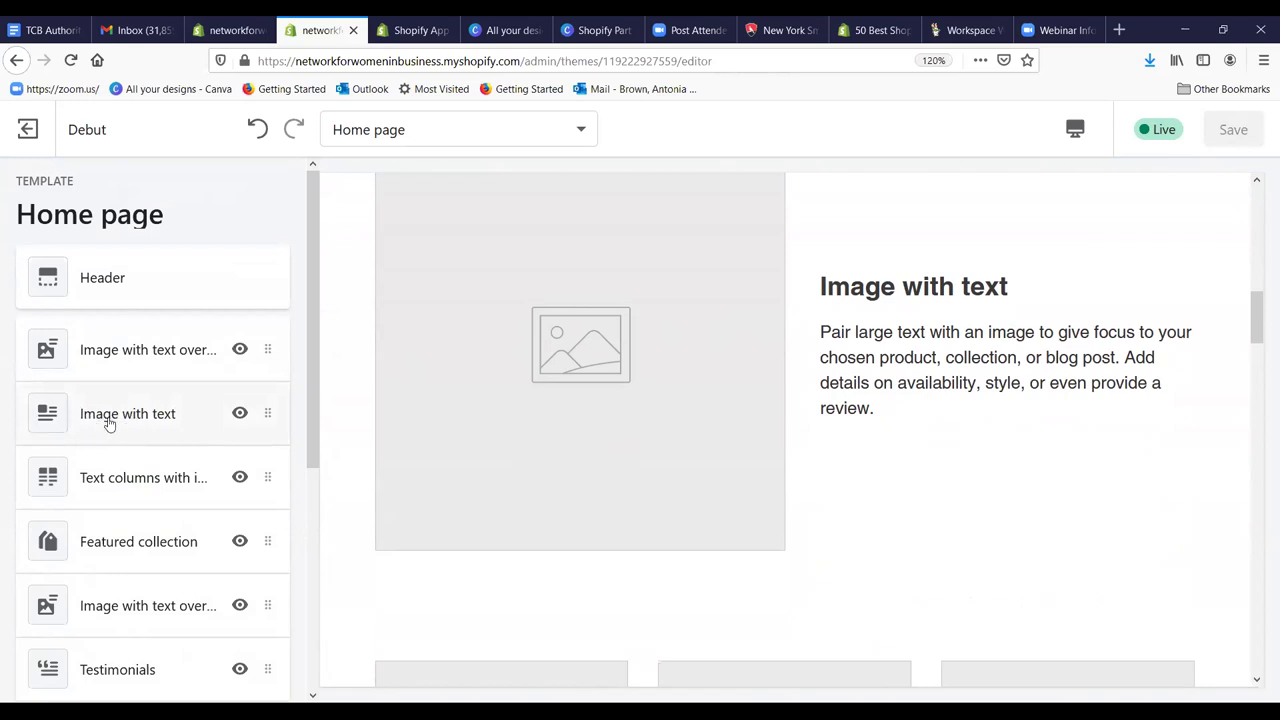
pyautogui.click(240, 415)
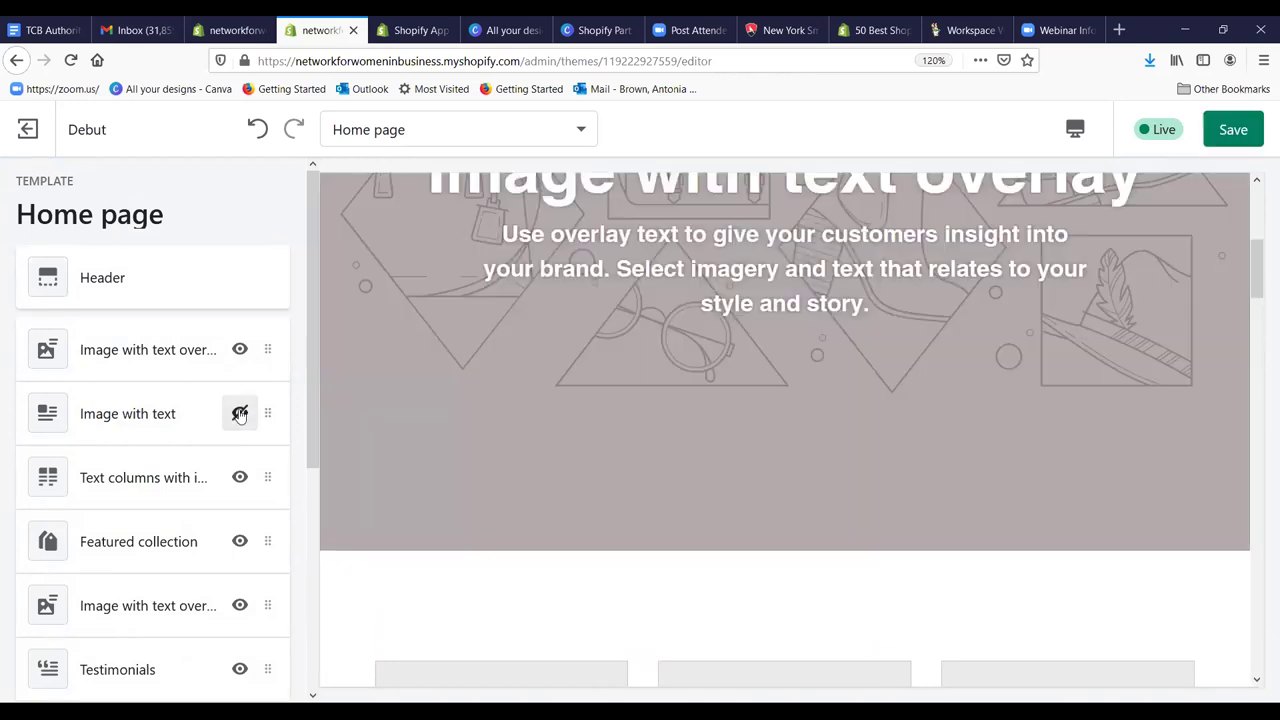
# Step: Examine the home page preview from the large image overlay banner down to the text columns with images
pyautogui.scroll(-5, 426, 383)
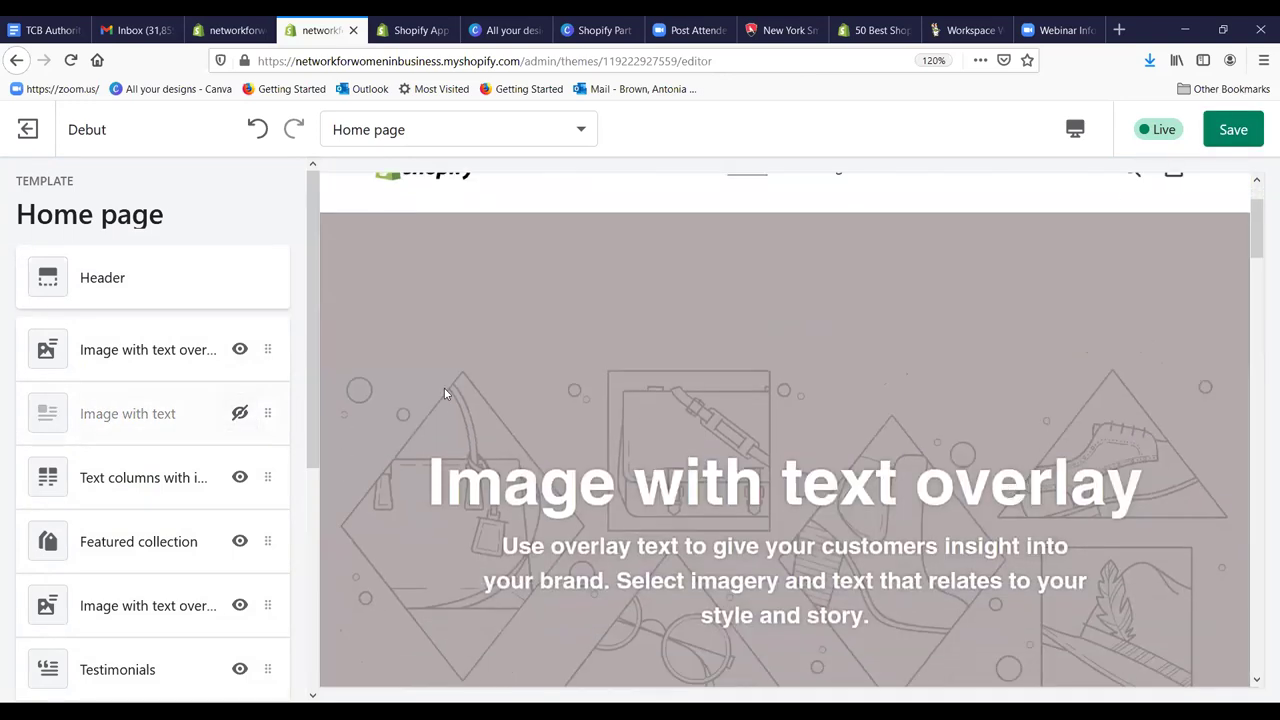
pyautogui.scroll(-1, 464, 400)
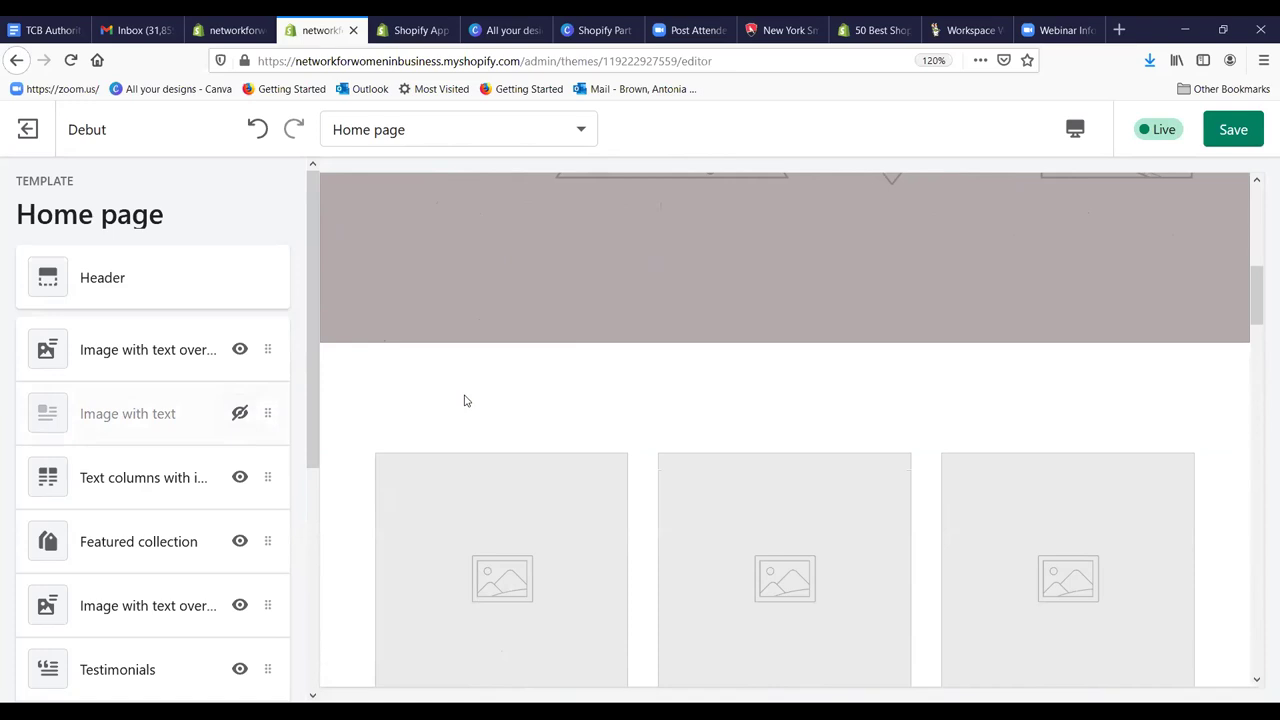
pyautogui.scroll(2, 474, 390)
pyautogui.scroll(-5, 481, 375)
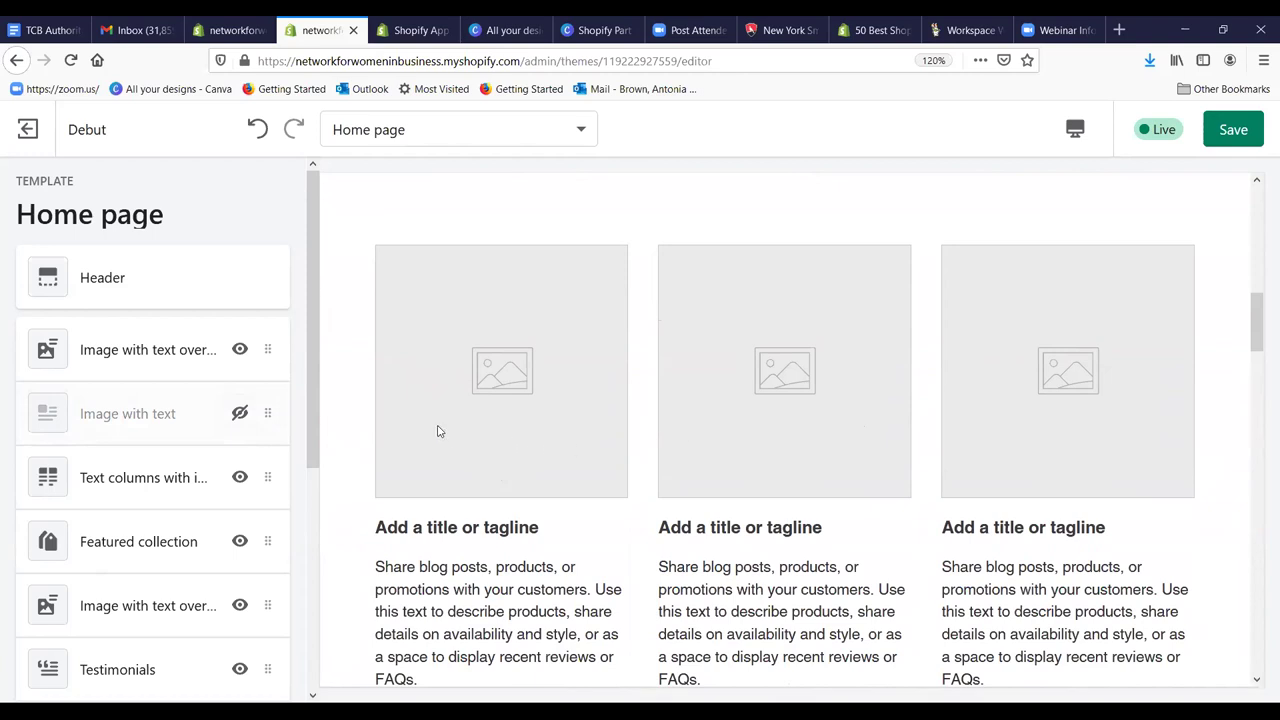
pyautogui.scroll(3, 608, 371)
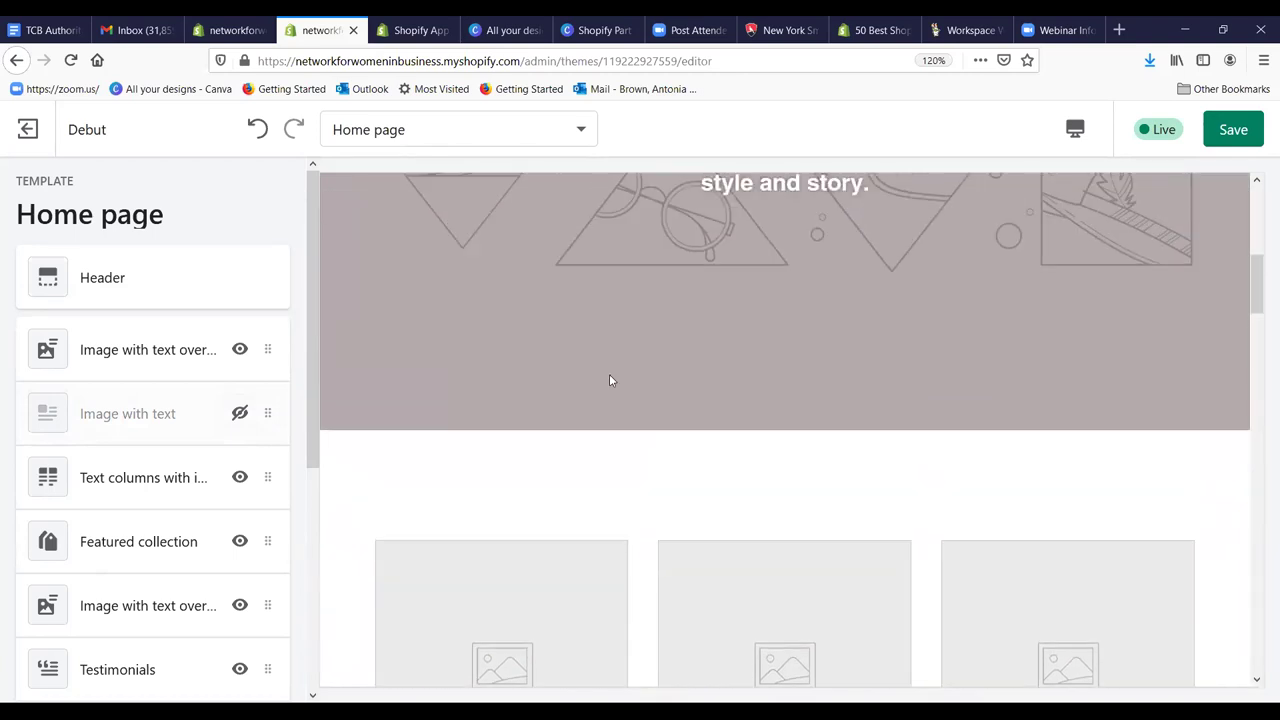
pyautogui.scroll(-2, 612, 383)
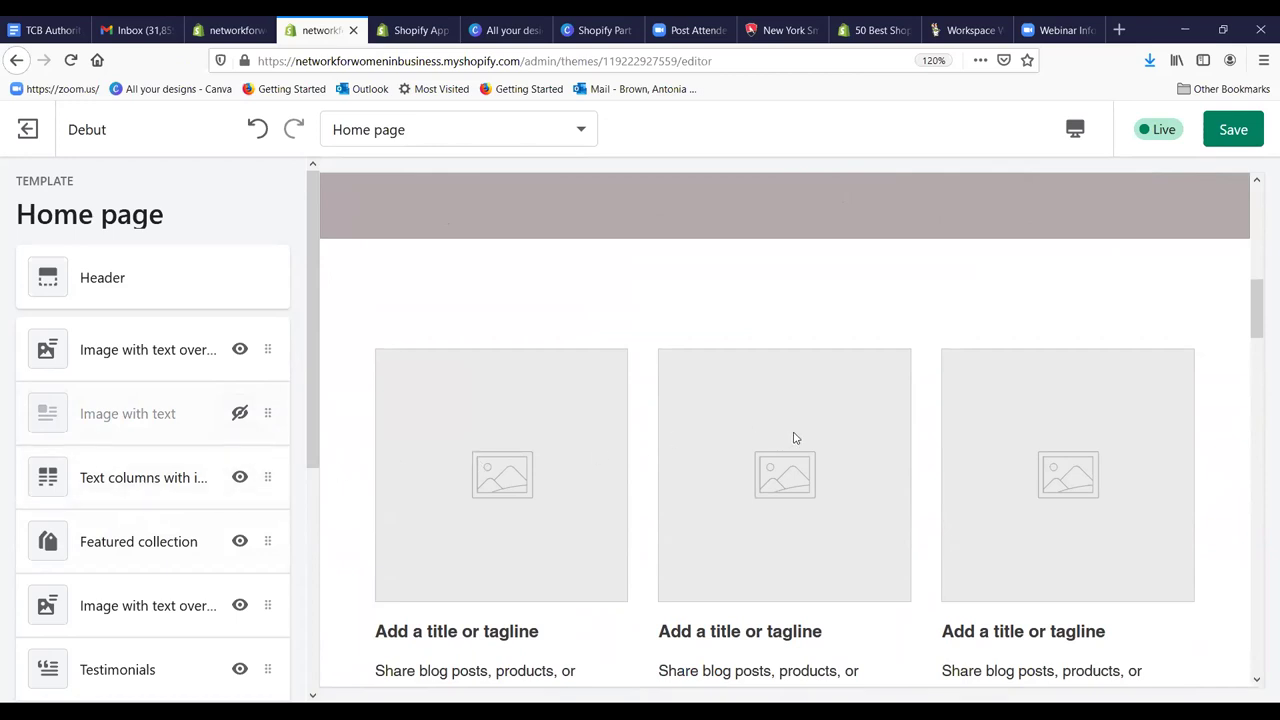
pyautogui.scroll(4, 648, 430)
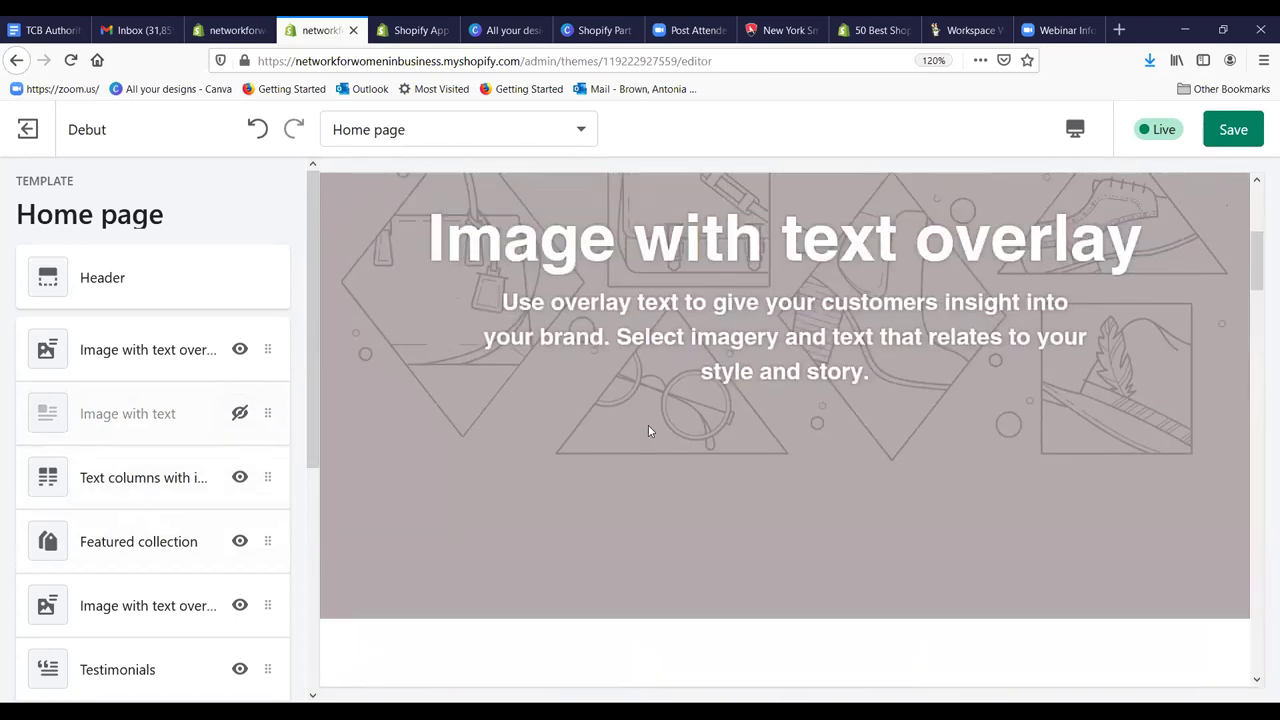
pyautogui.scroll(3, 648, 430)
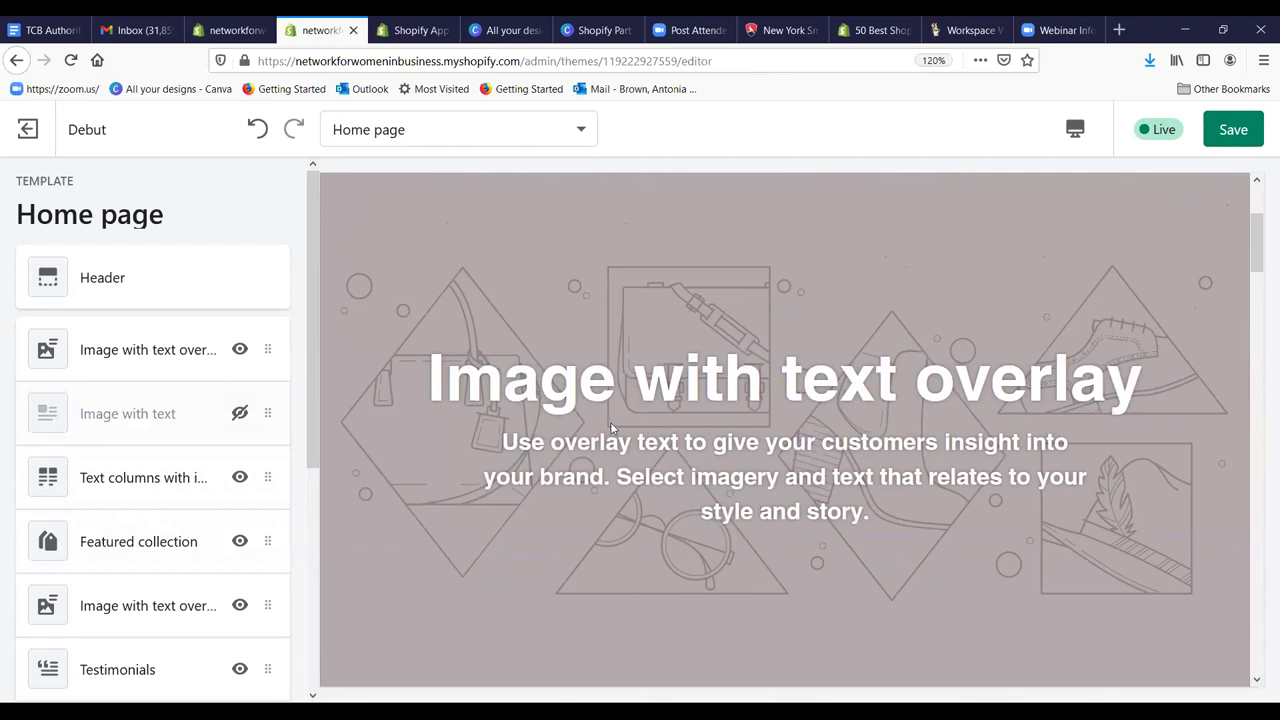
# Step: For the first Image with text overlay section, browse the free Shop Local images and try the plant and jar shelf photo
pyautogui.click(158, 352)
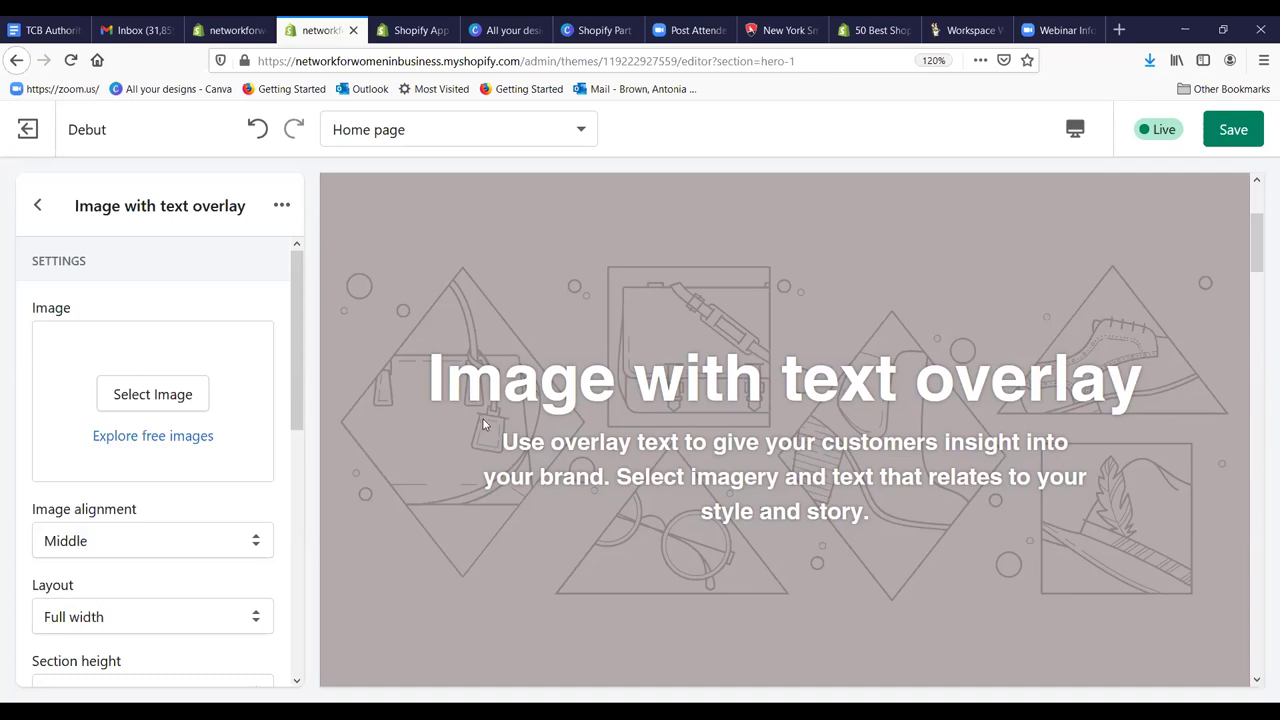
pyautogui.click(154, 436)
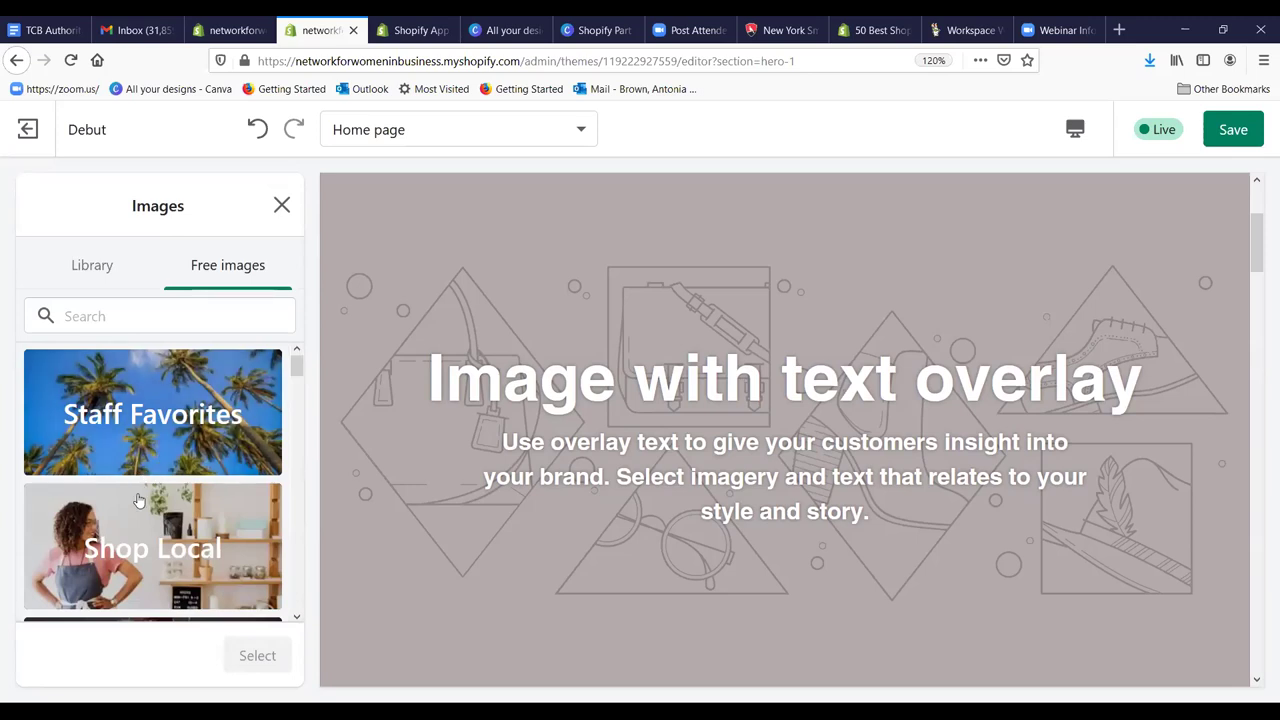
pyautogui.click(127, 525)
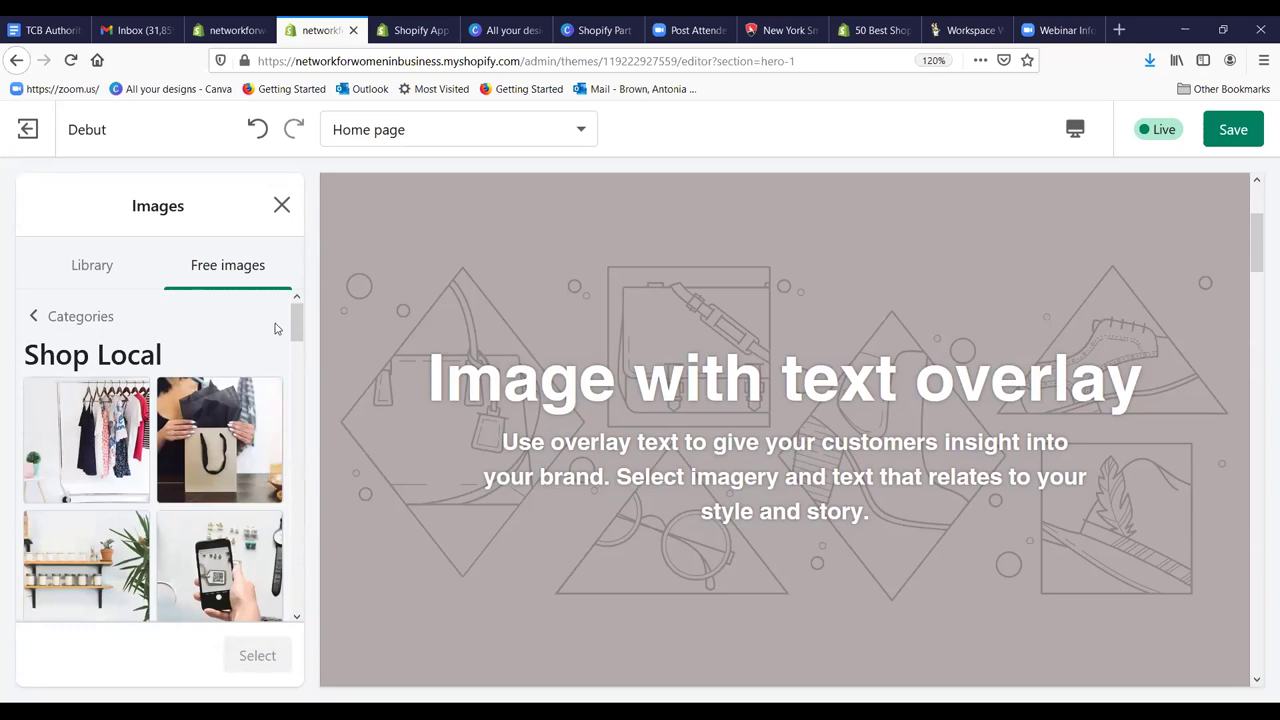
pyautogui.moveTo(298, 316); pyautogui.dragTo(300, 334)
pyautogui.click(72, 428)
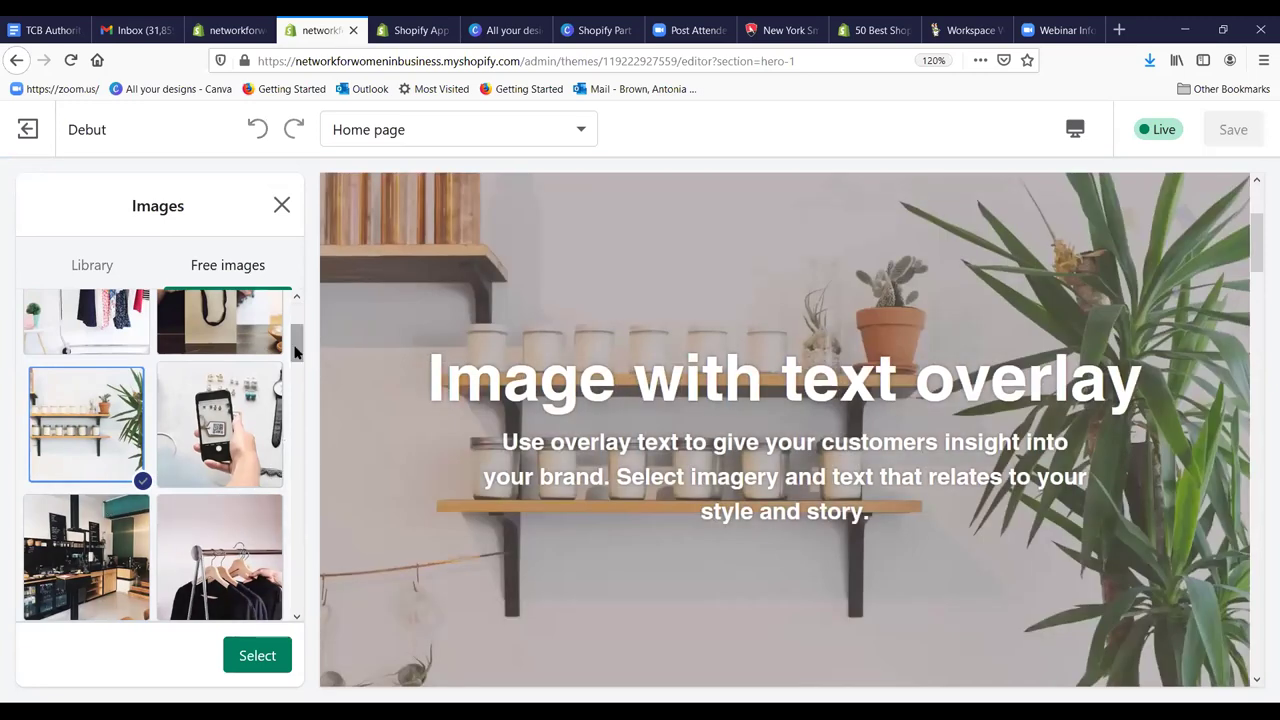
# Step: Use the free Shop Local photo of the woman in a pink shirt and denim apron as the overlay section's image
pyautogui.scroll(-3, 298, 350)
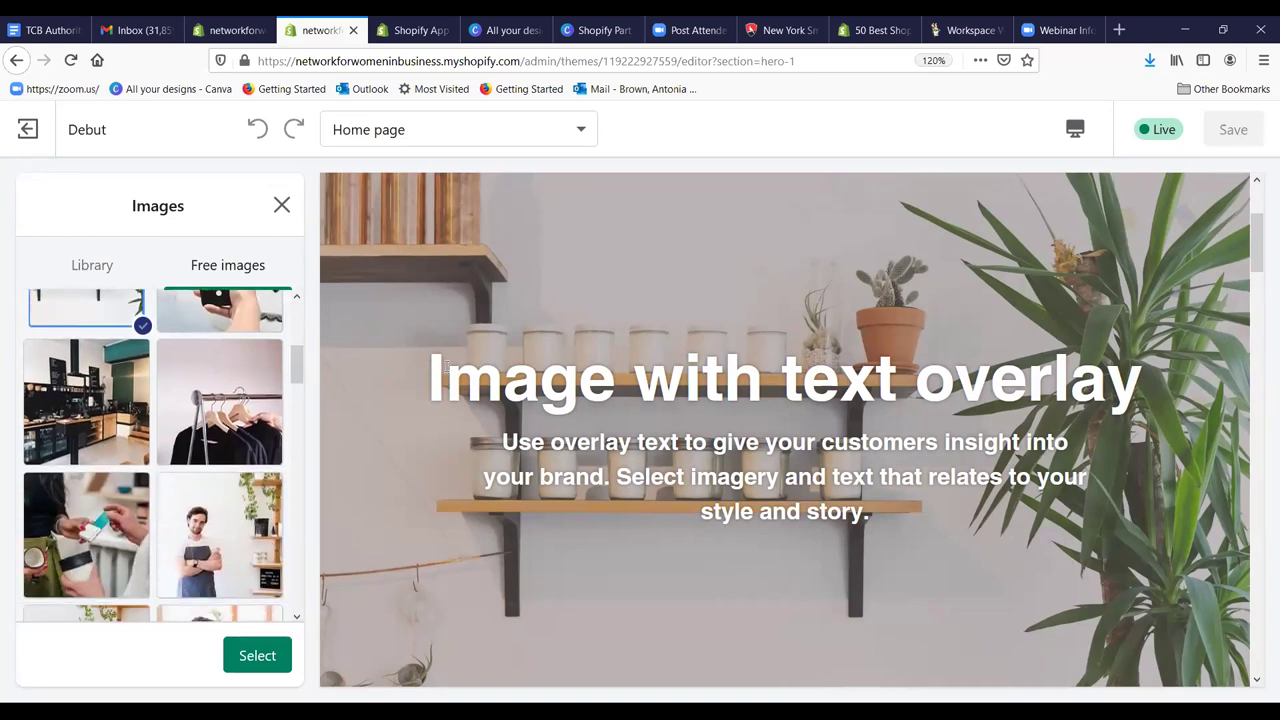
pyautogui.moveTo(293, 368); pyautogui.dragTo(293, 404)
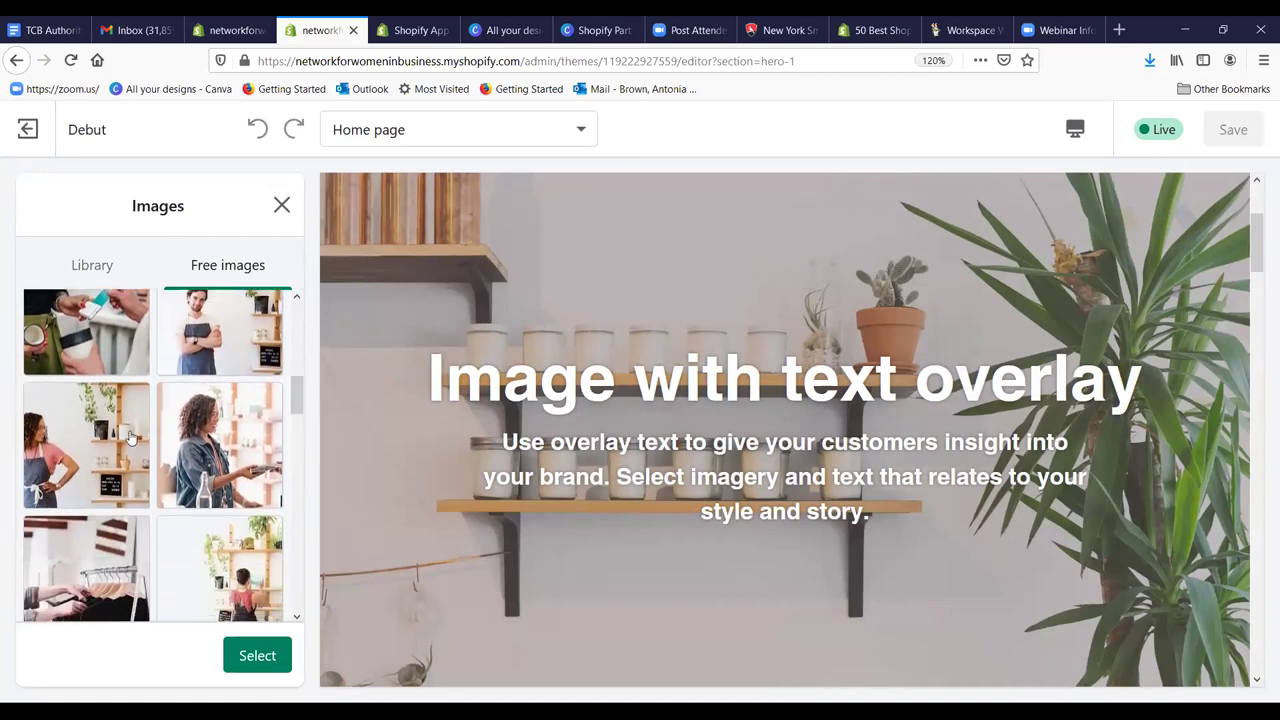
pyautogui.click(83, 443)
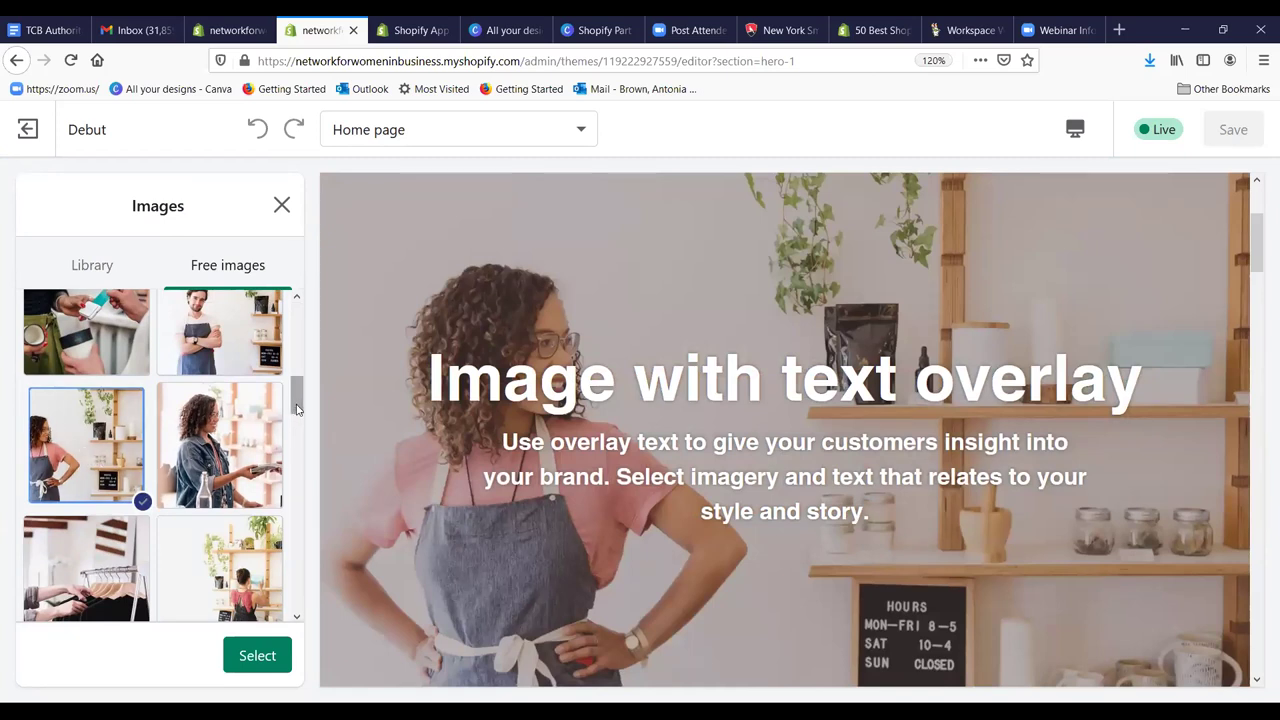
pyautogui.click(244, 658)
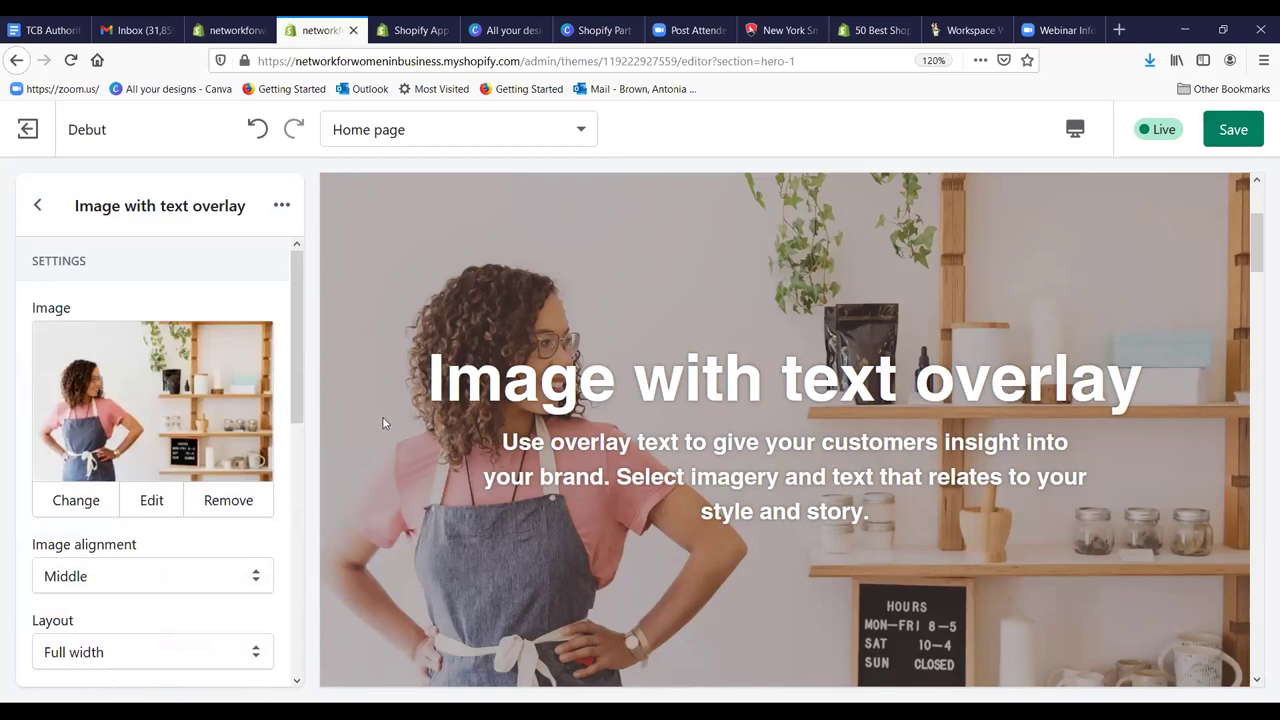
# Step: Replace the image overlay section's heading with "Welcome to the Fantastic Store"
pyautogui.moveTo(293, 398); pyautogui.dragTo(297, 571)
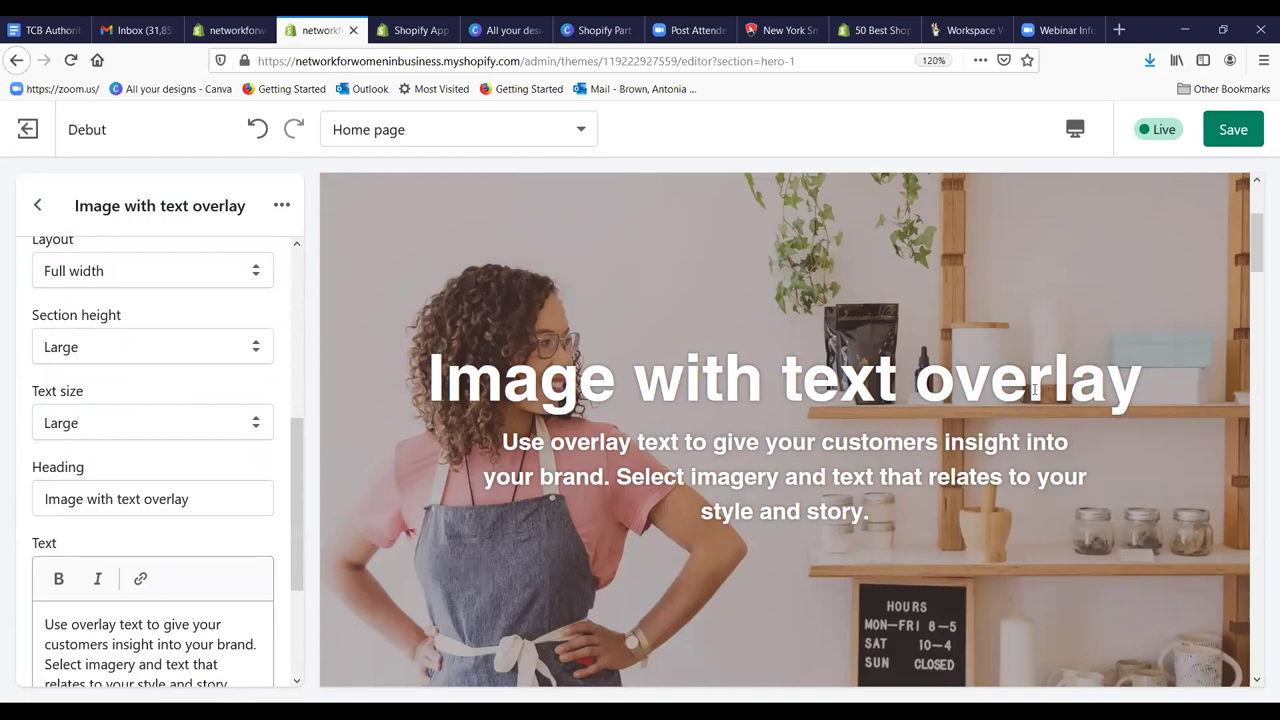
pyautogui.moveTo(202, 497); pyautogui.dragTo(20, 492)
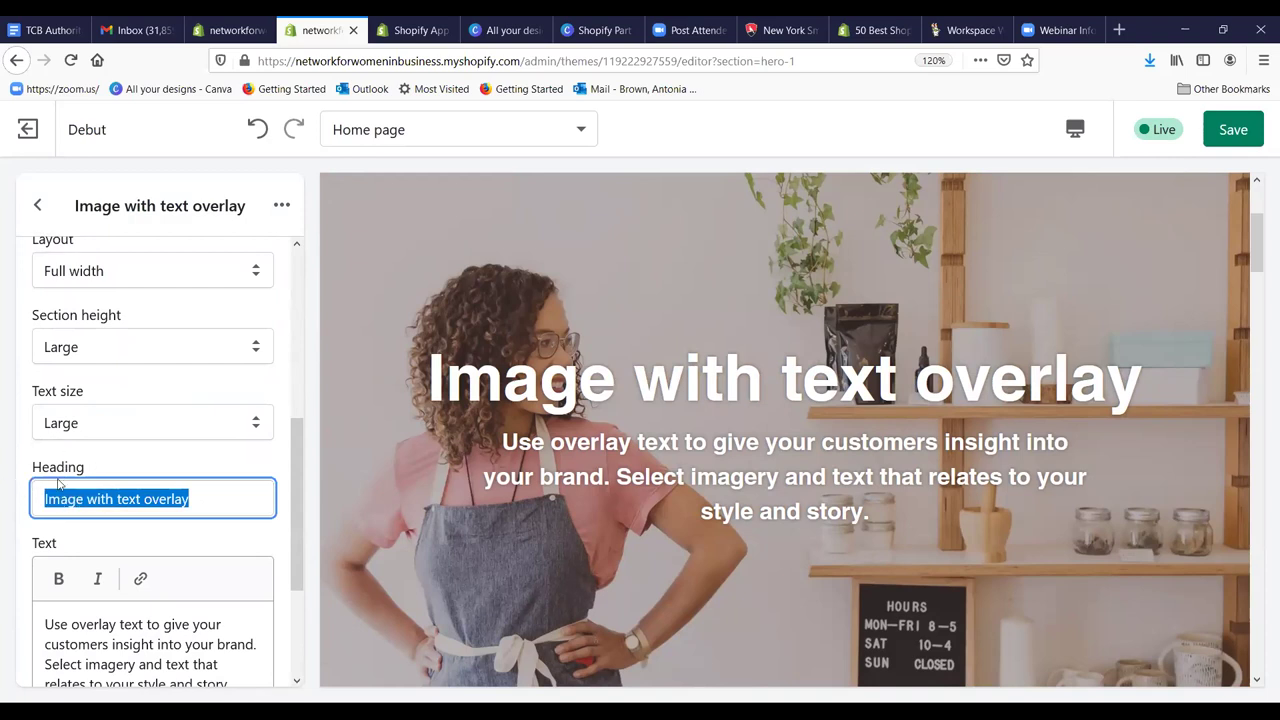
pyautogui.press('BackSpace')
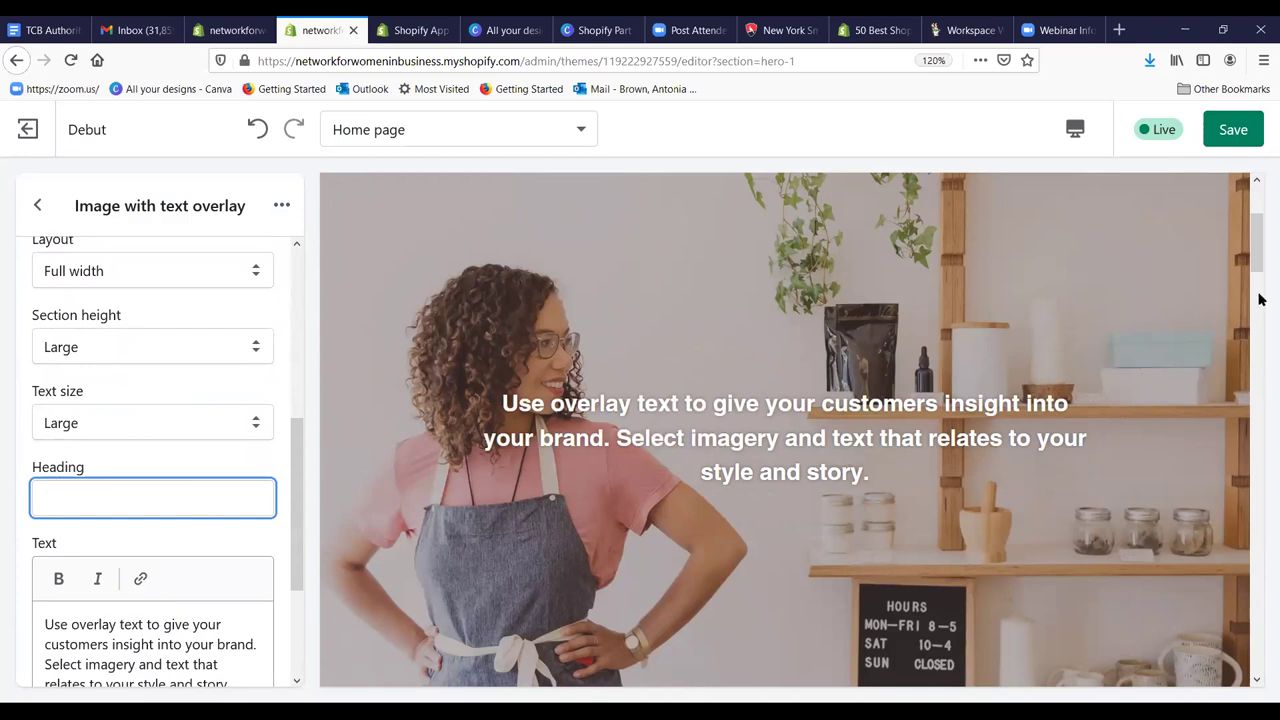
pyautogui.write('Welcome to the Fantastic Store')
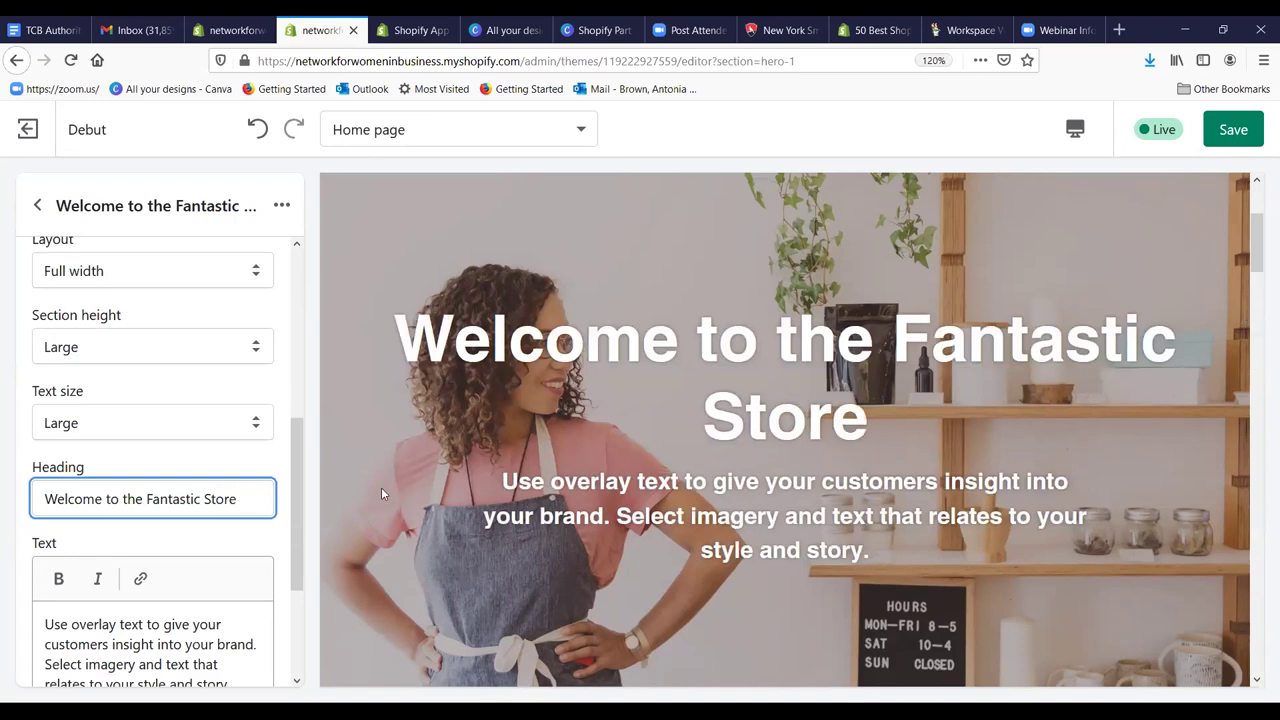
# Step: Replace the overlay section's body text with "Everything Is Possible When You Believe"
pyautogui.scroll(-3, 292, 515)
pyautogui.moveTo(231, 517); pyautogui.dragTo(192, 497)
pyautogui.moveTo(126, 470); pyautogui.dragTo(46, 456)
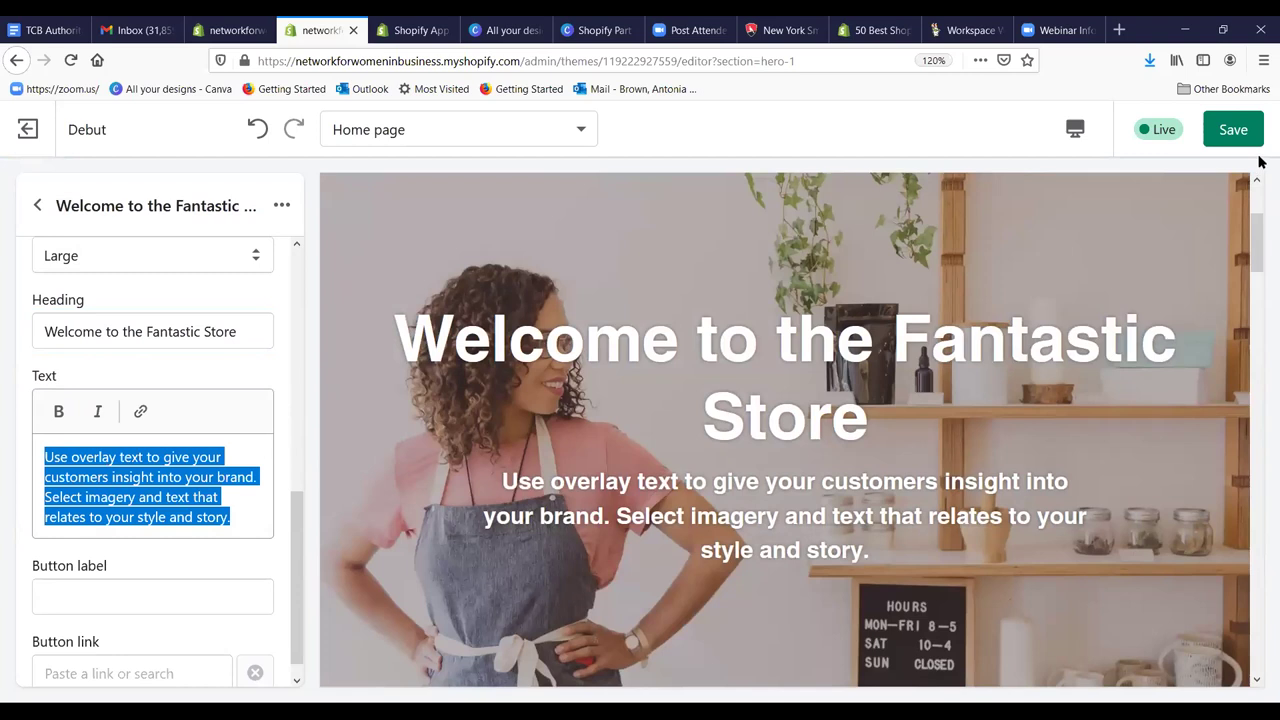
pyautogui.write('W')
pyautogui.press('BackSpace')
pyautogui.write('Everything')
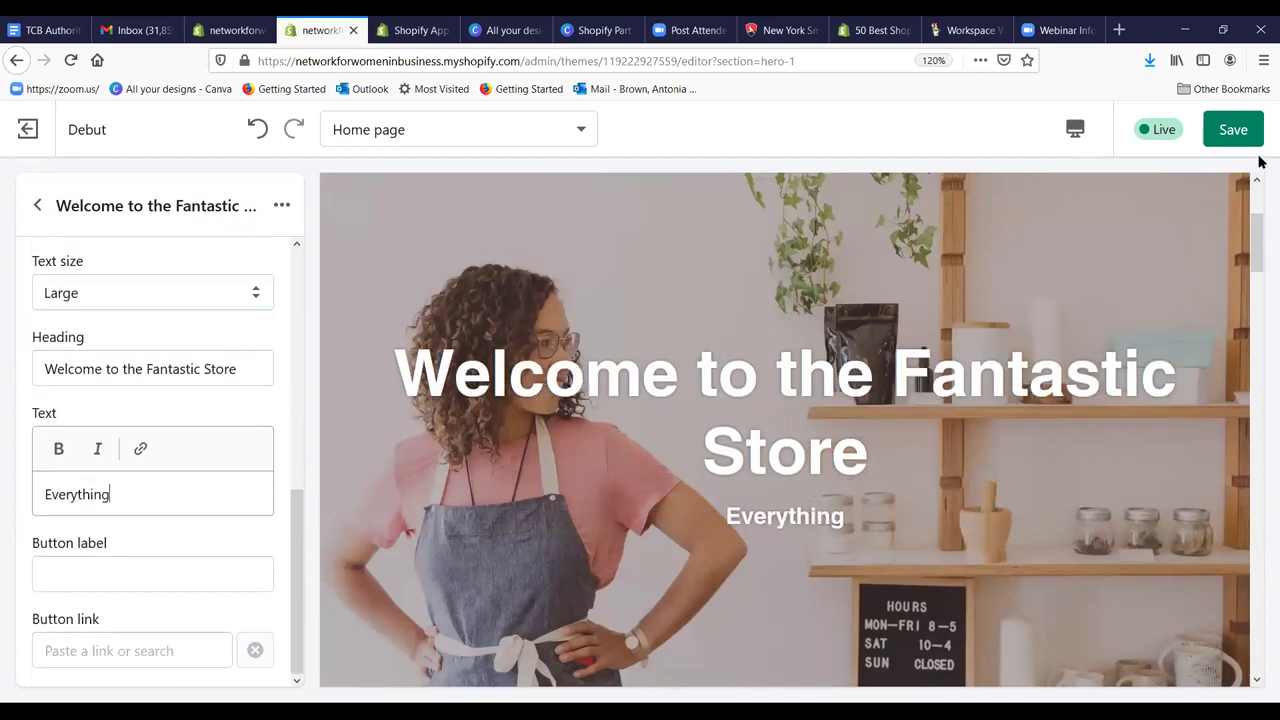
pyautogui.write(' Is Possible When You ')
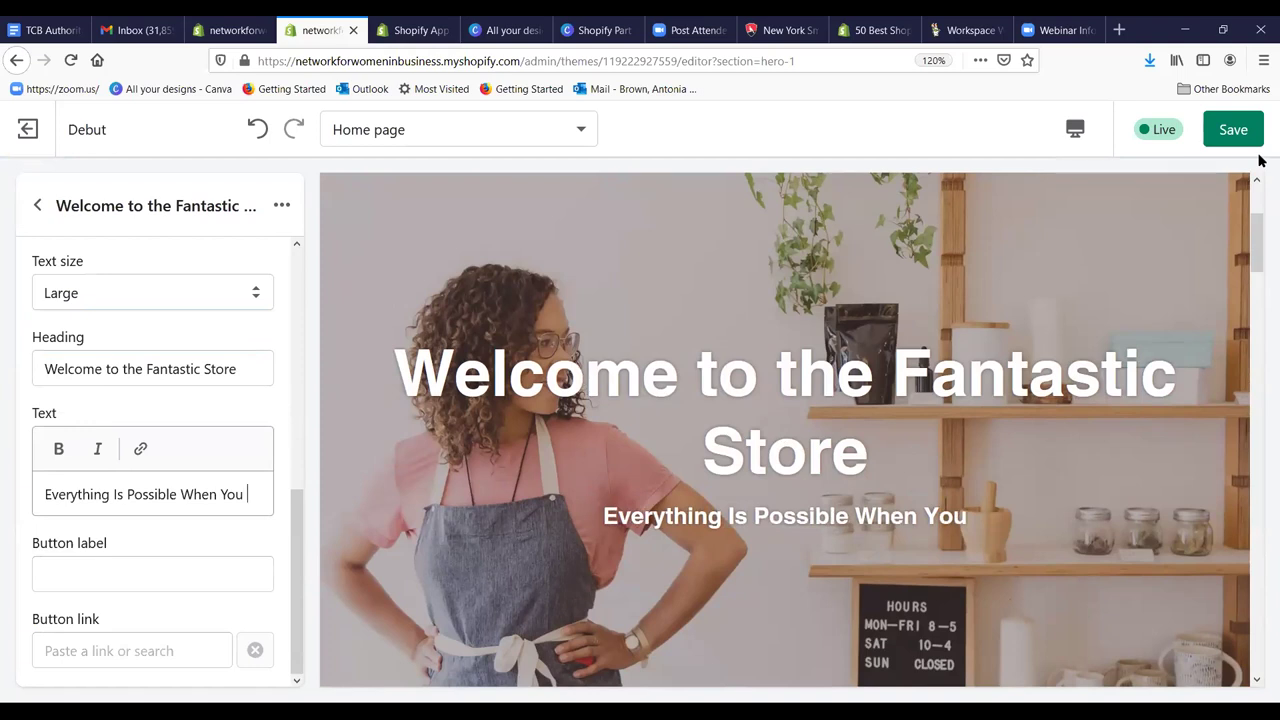
pyautogui.write('Believe')
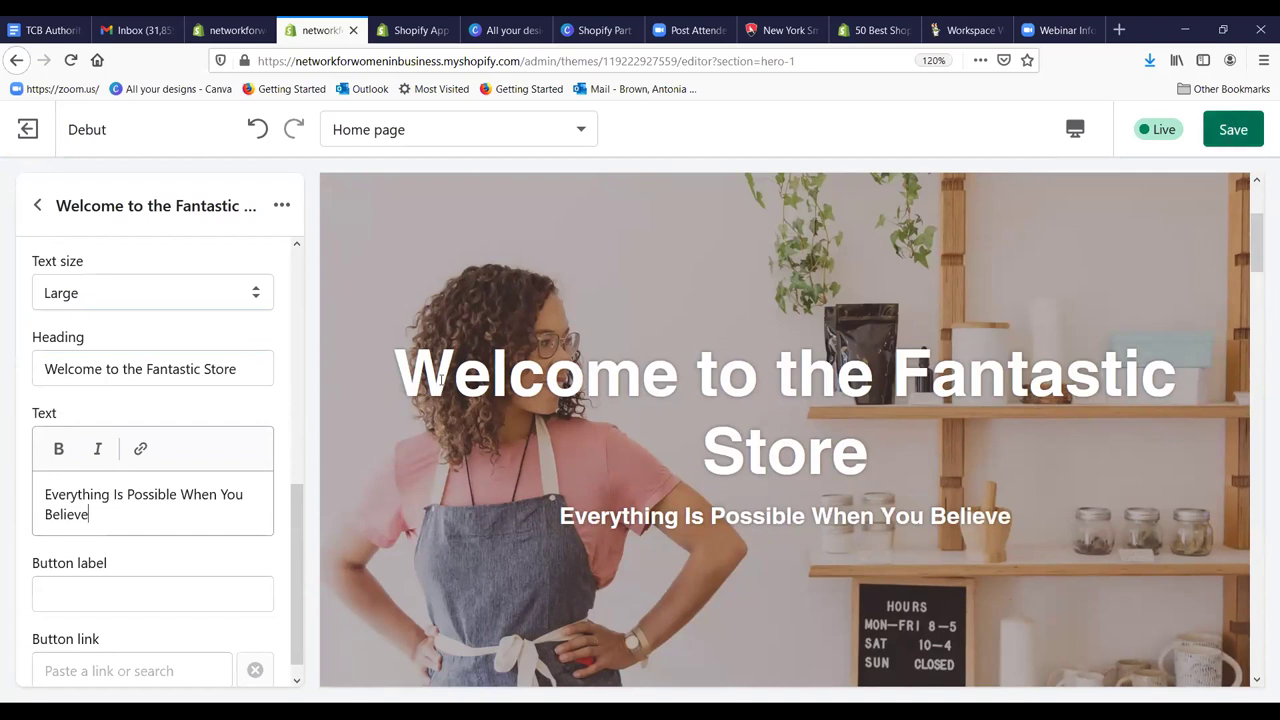
pyautogui.scroll(-1, 286, 580)
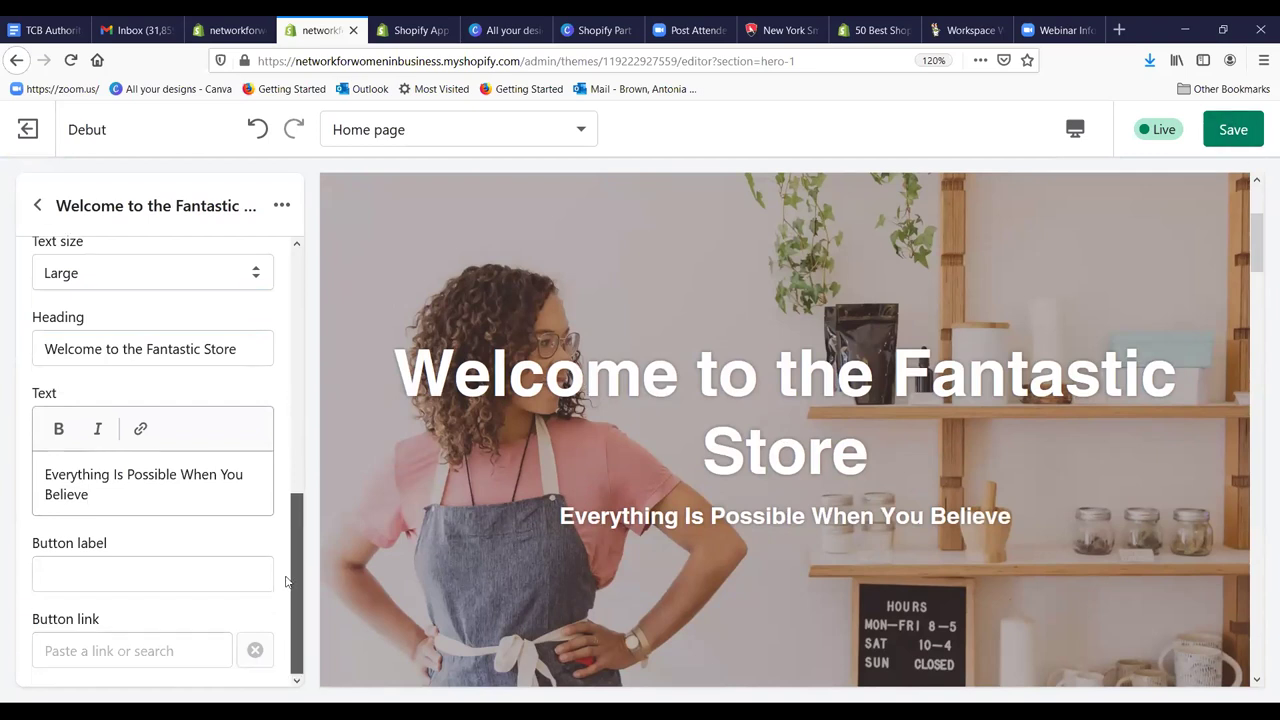
# Step: Set the hero section's button label to "Enter The Store", check the collection link options, and save the theme changes
pyautogui.click(70, 570)
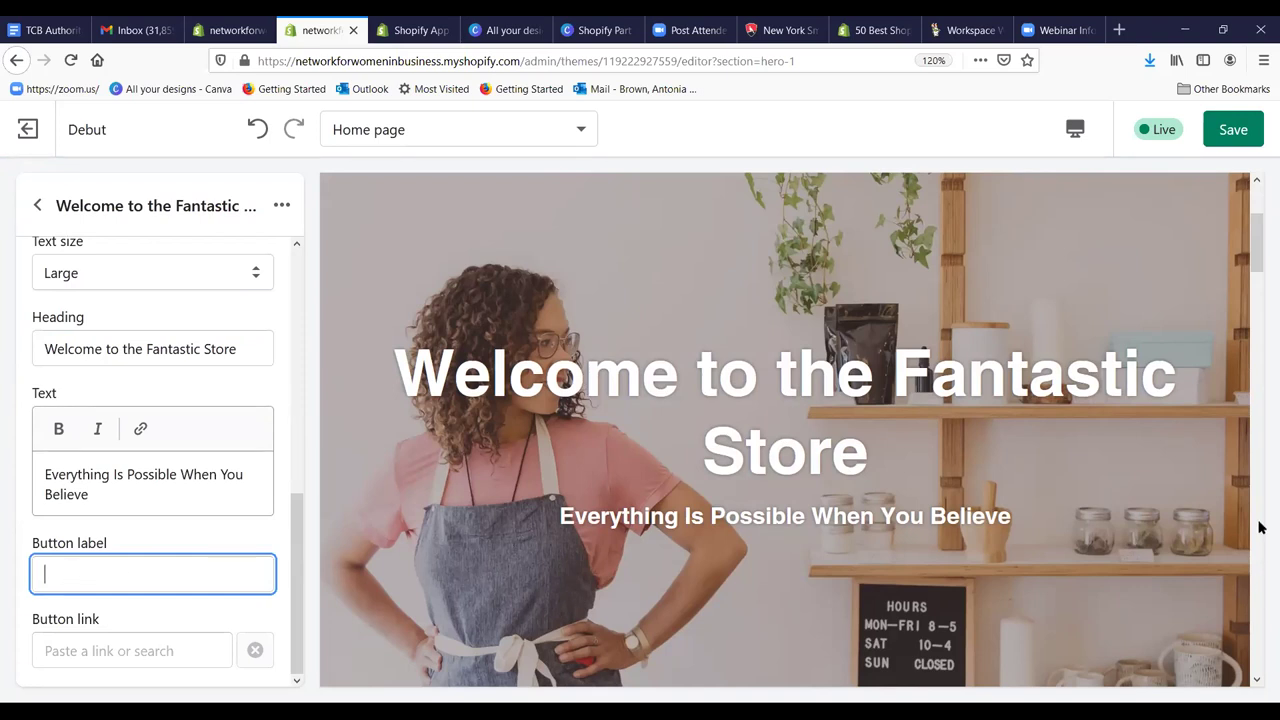
pyautogui.write('Enter The Store')
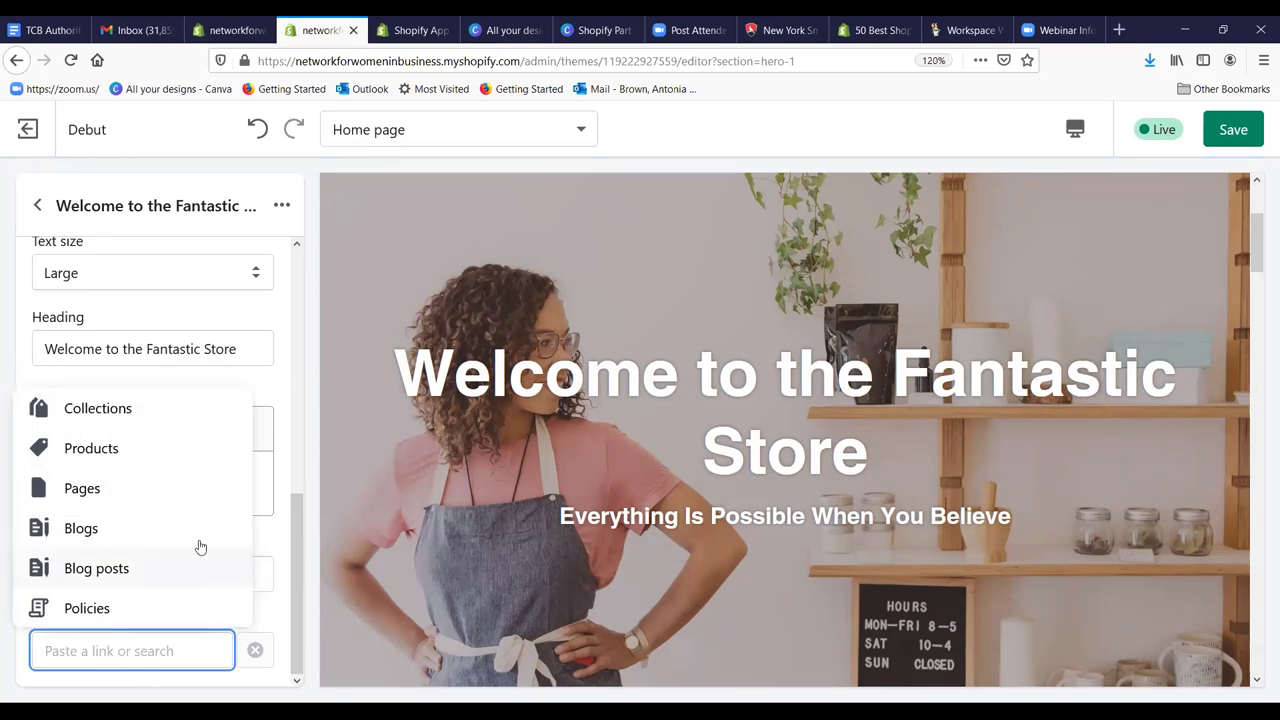
pyautogui.click(91, 416)
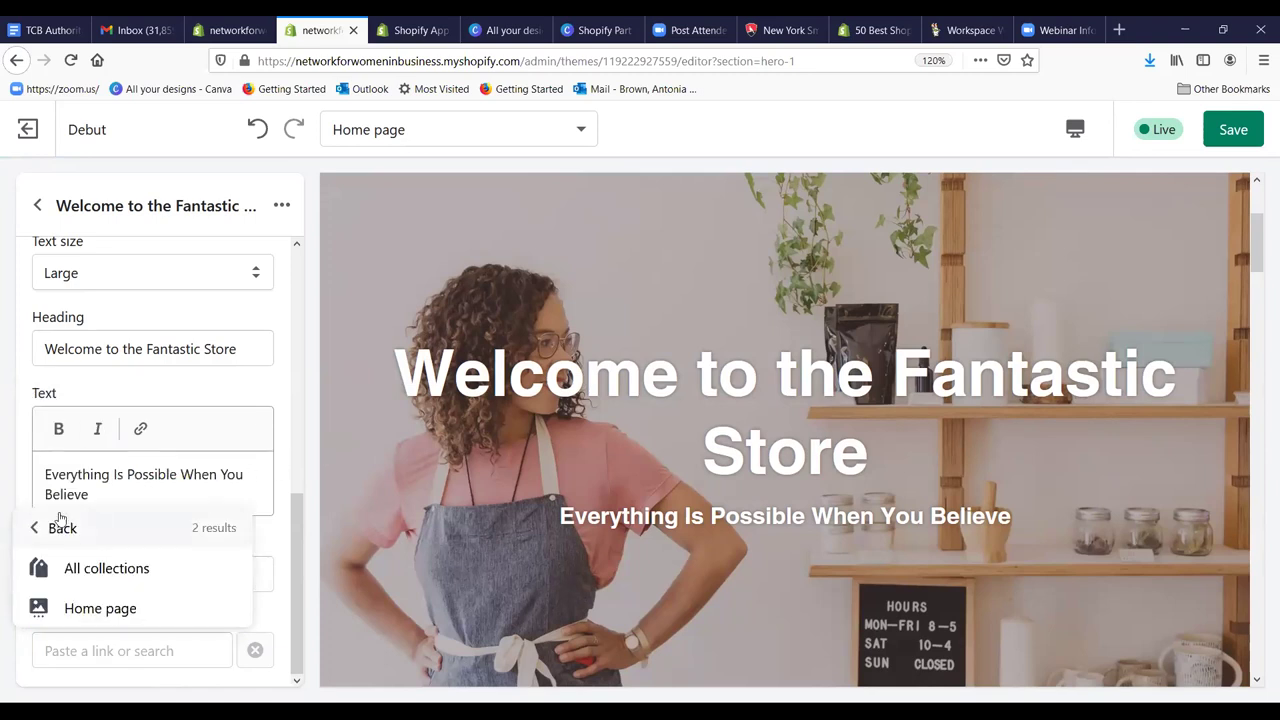
pyautogui.click(54, 536)
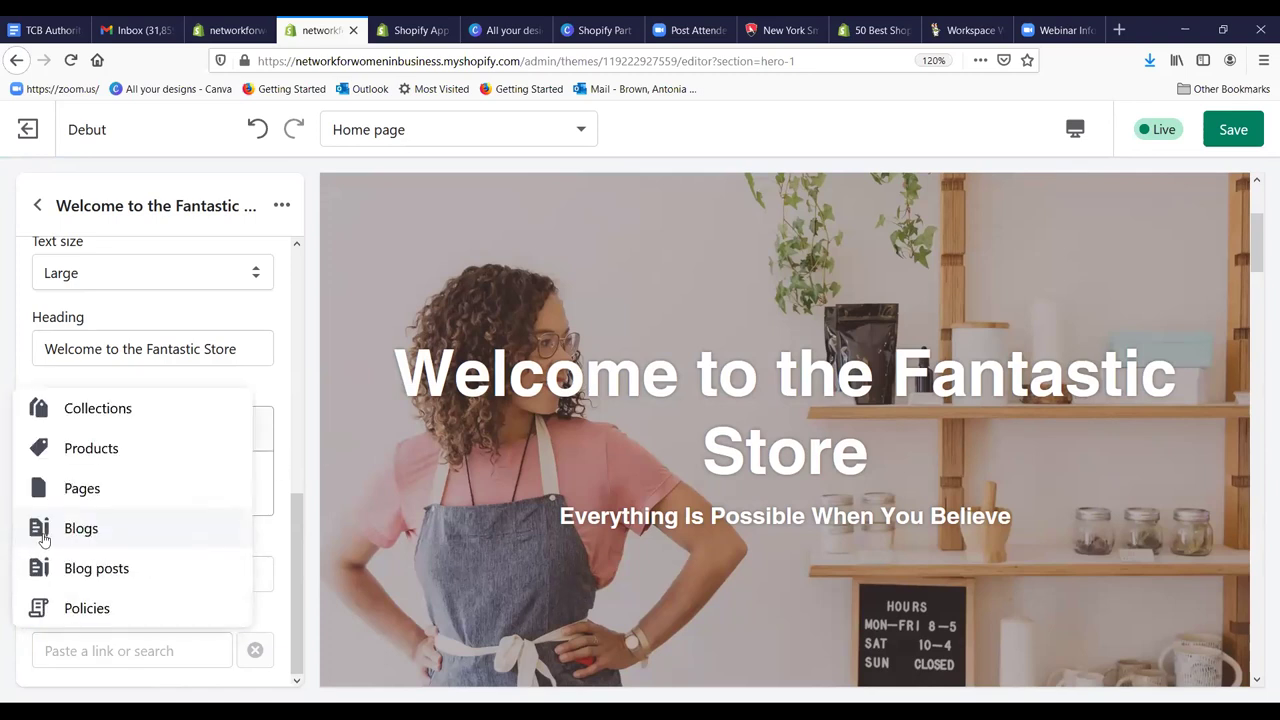
pyautogui.click(283, 445)
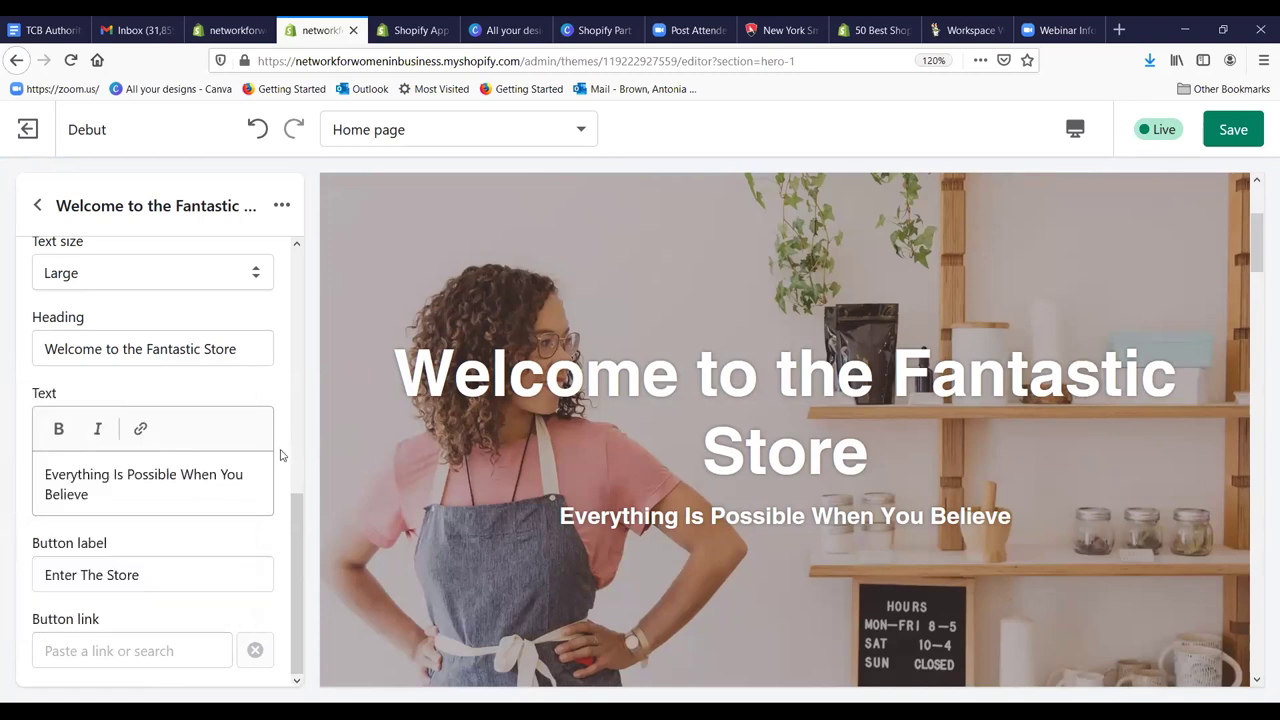
pyautogui.click(1234, 135)
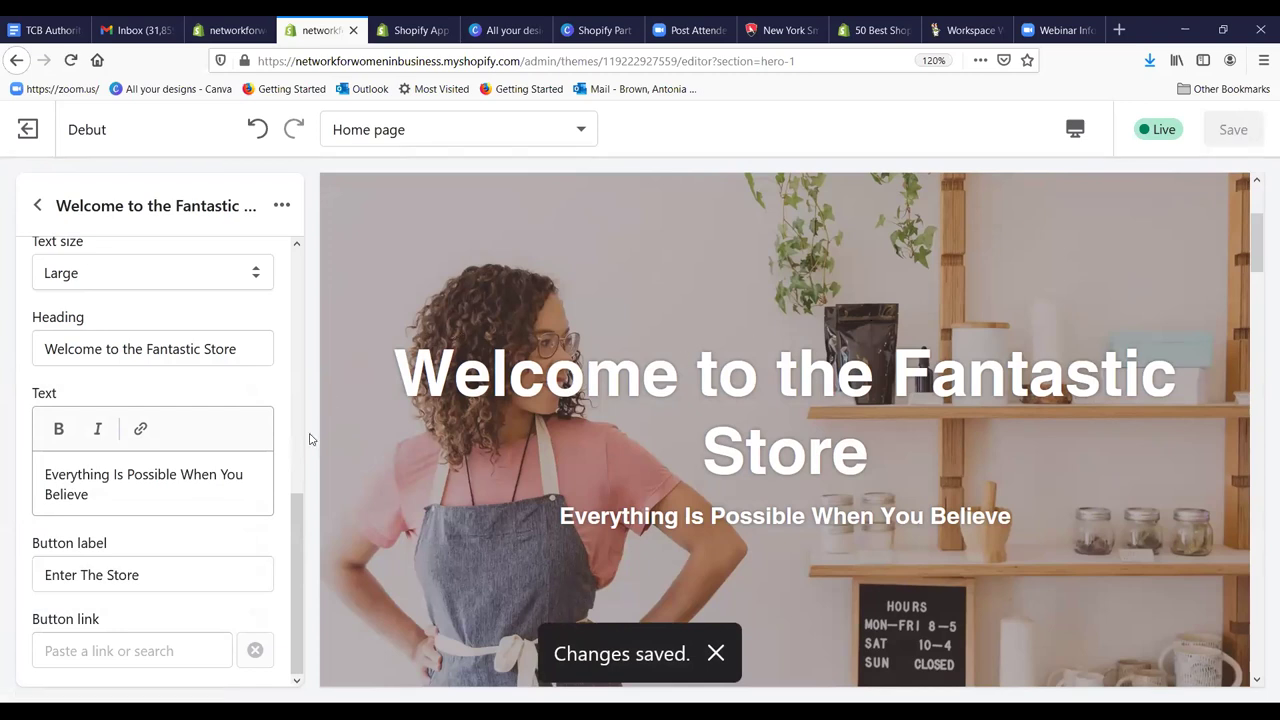
pyautogui.moveTo(296, 497); pyautogui.dragTo(295, 254)
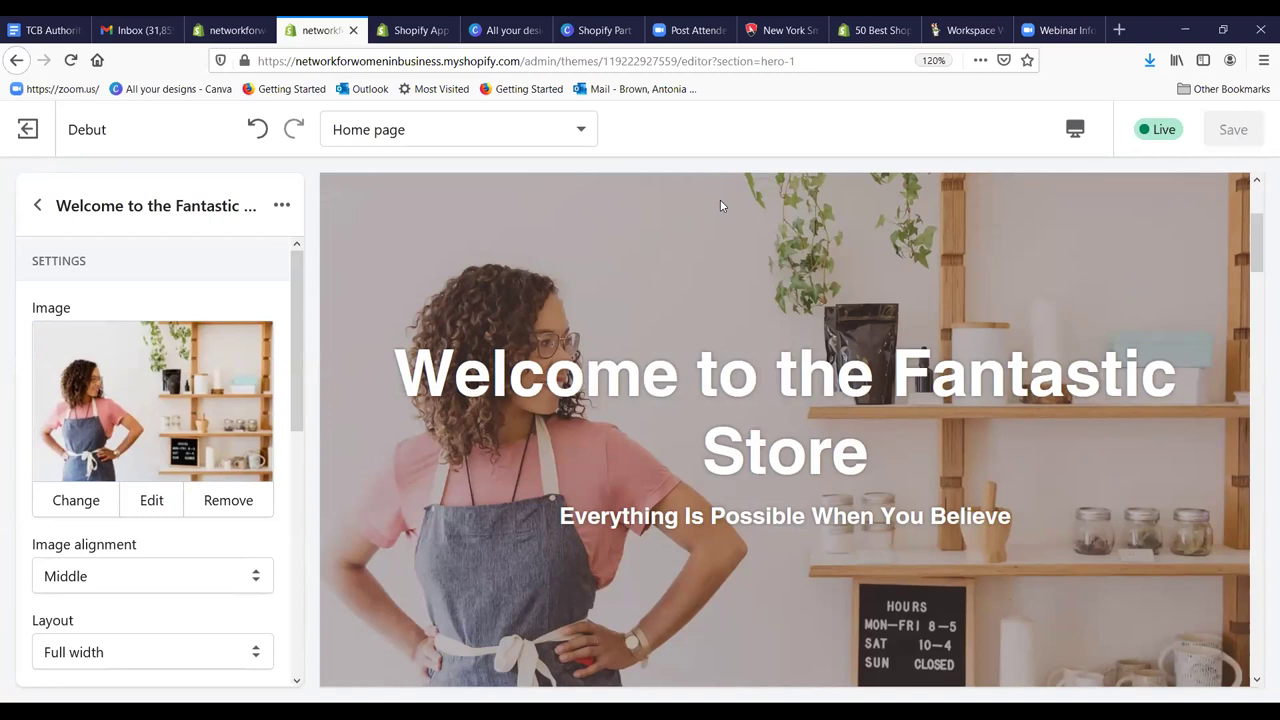
# Step: Switch to Canva and create a new design with the recent custom size 1280 x 600 px
pyautogui.click(523, 32)
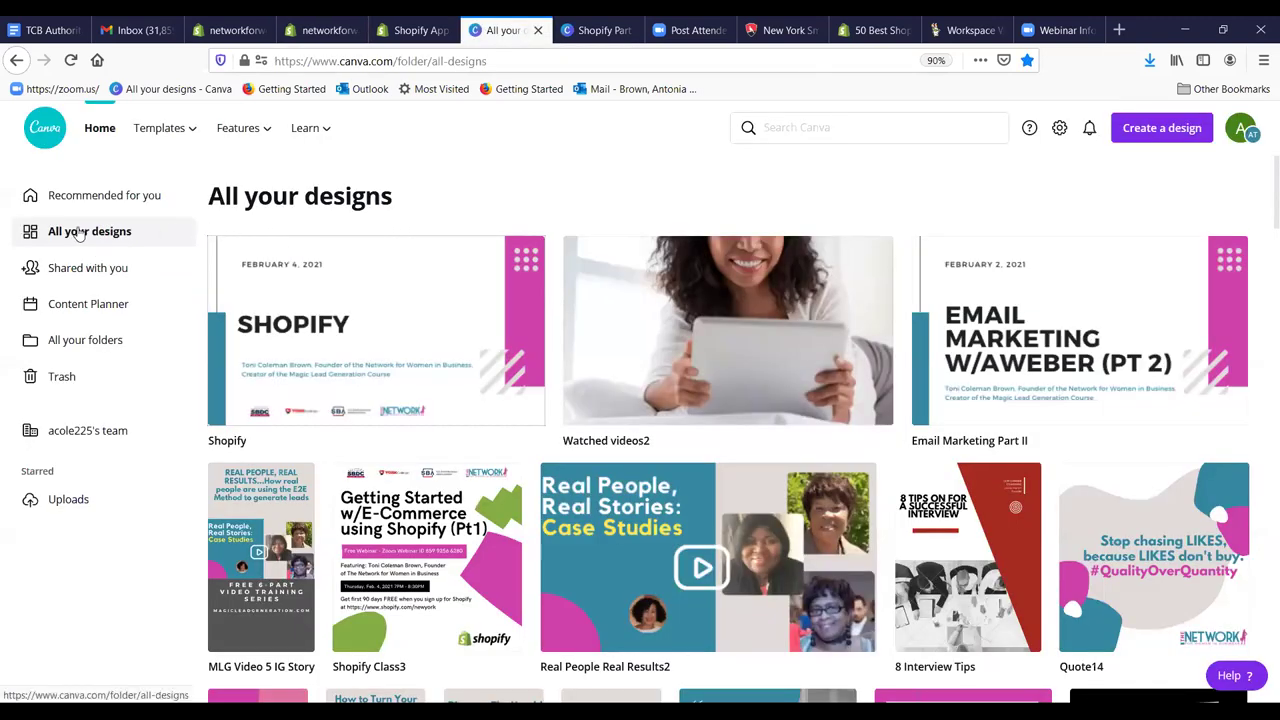
pyautogui.click(1155, 134)
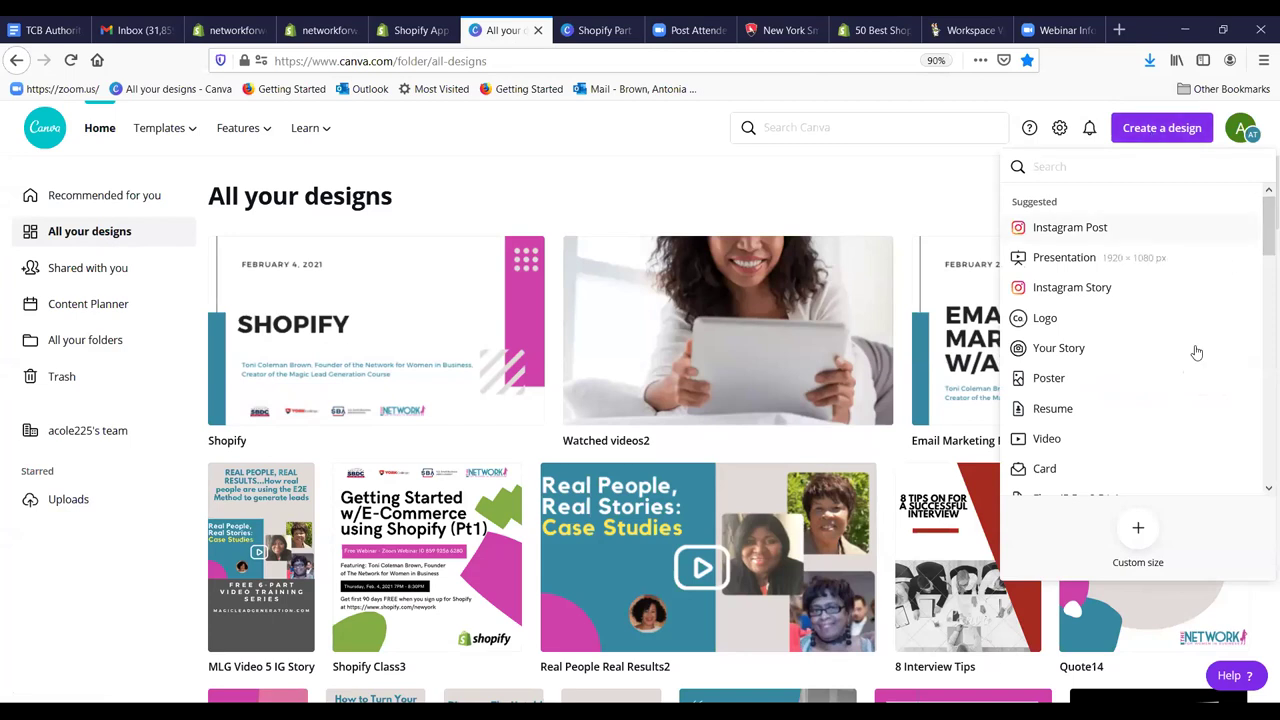
pyautogui.click(1138, 529)
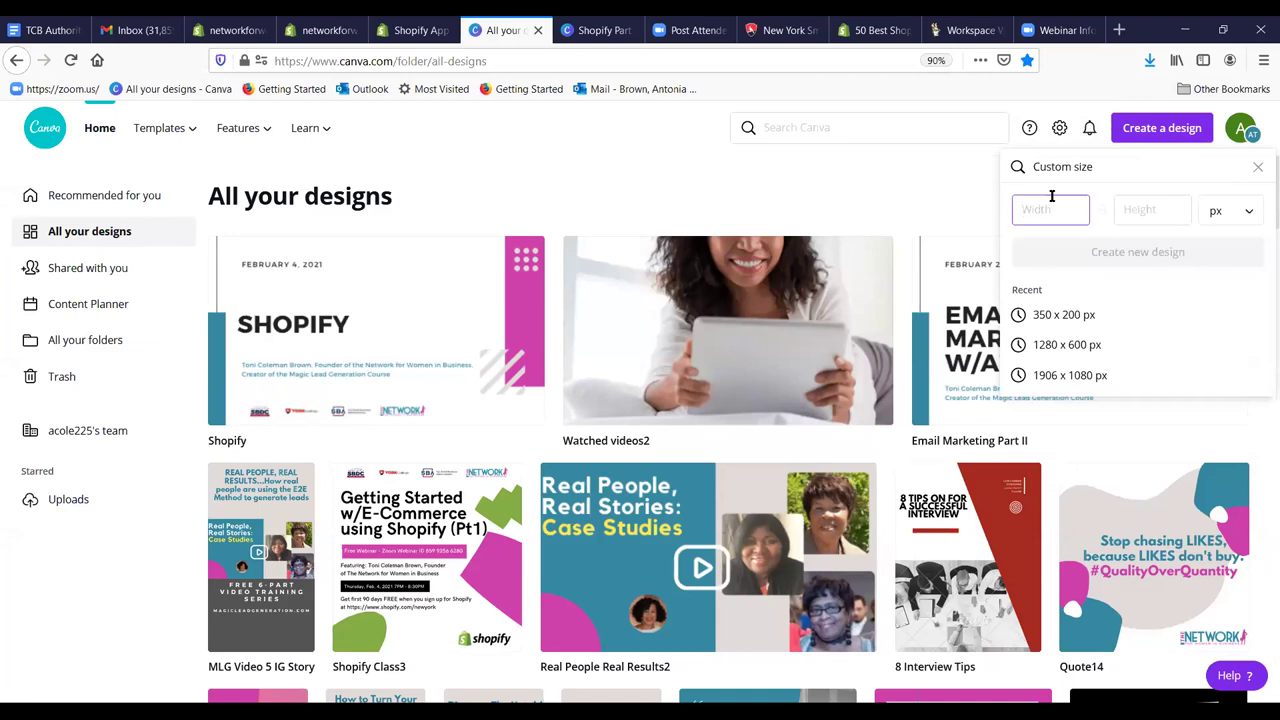
pyautogui.click(1050, 346)
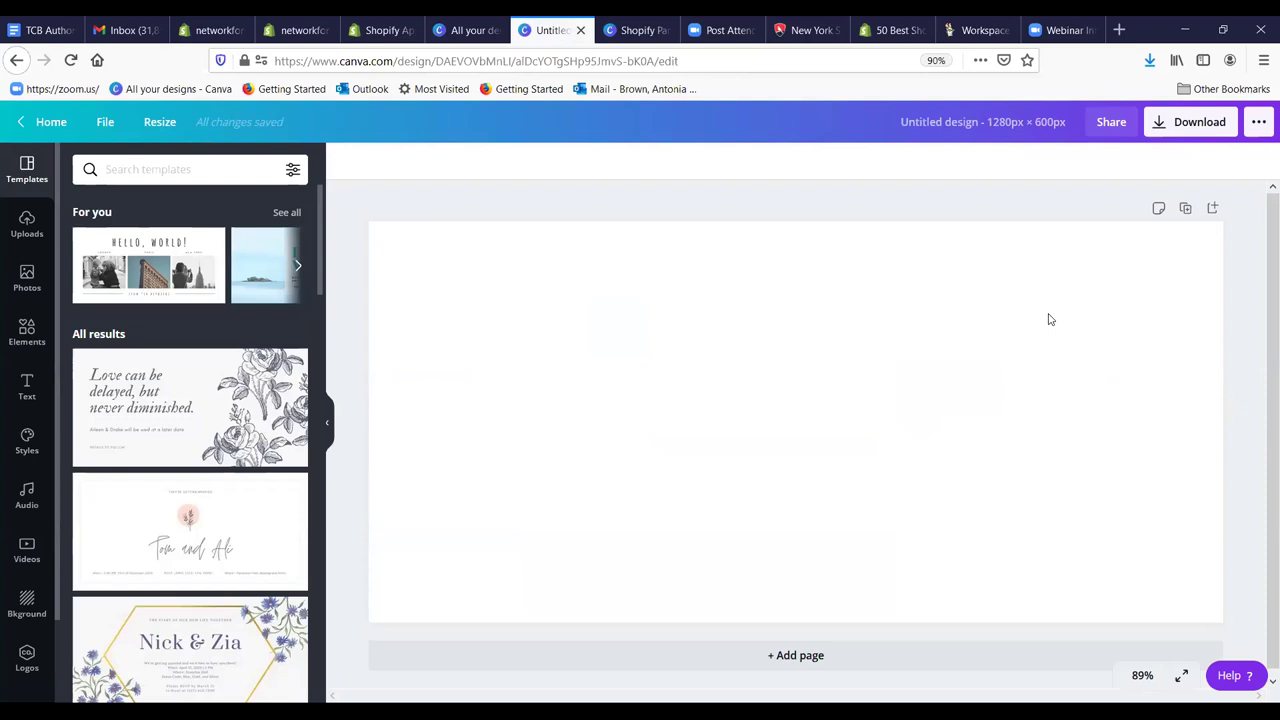
# Step: Apply the "Summer Holiday" template with three beach-themed photos to the blank design
pyautogui.scroll(-3, 246, 372)
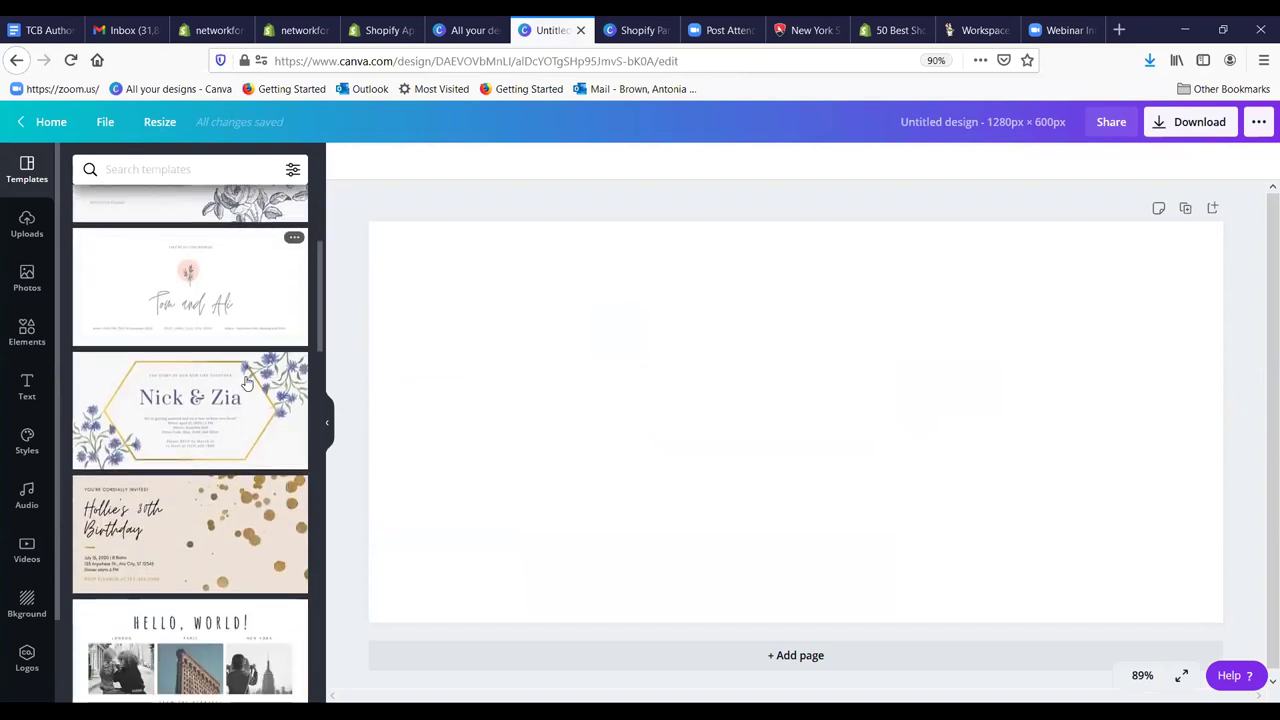
pyautogui.scroll(-2, 246, 382)
pyautogui.scroll(-1, 226, 398)
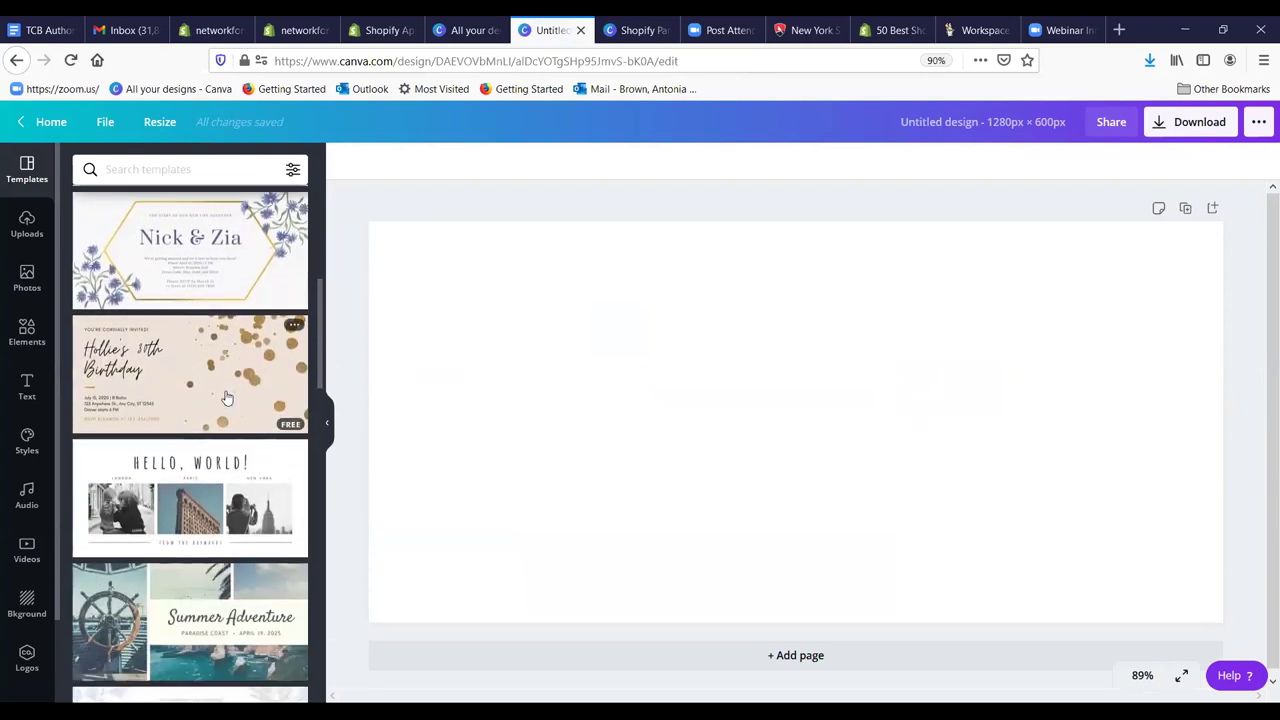
pyautogui.scroll(-3, 226, 398)
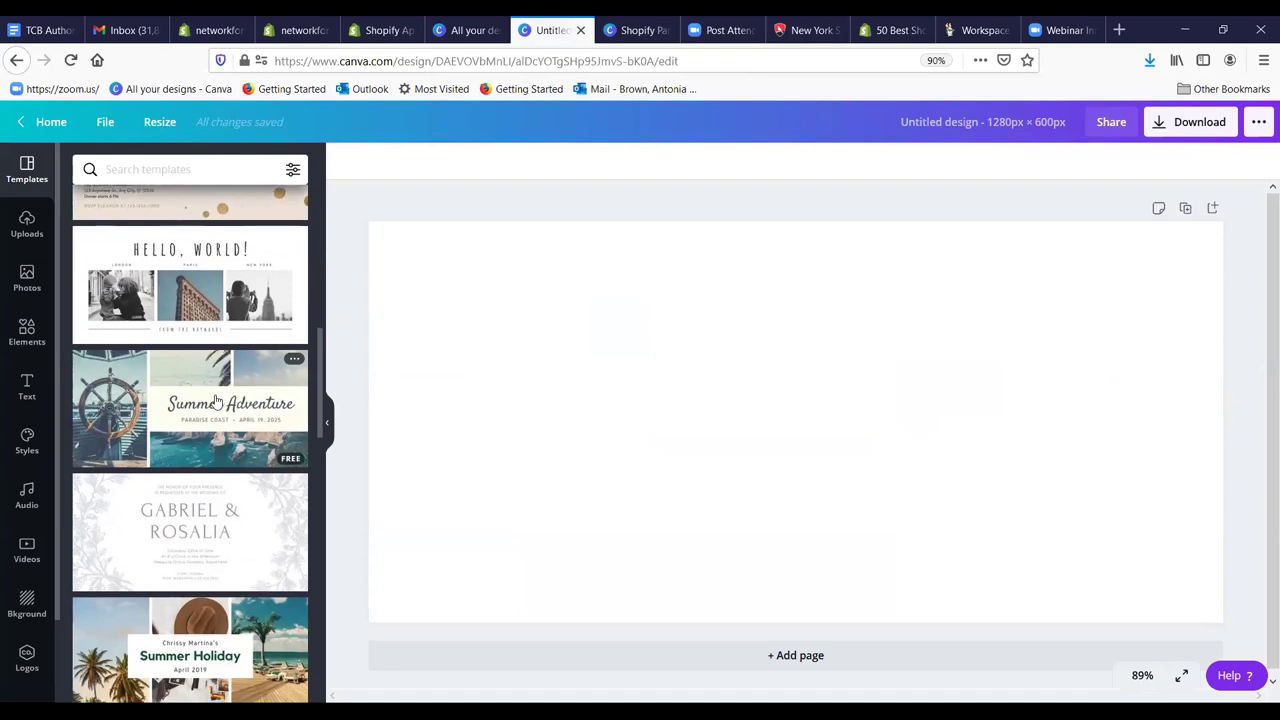
pyautogui.scroll(-4, 214, 402)
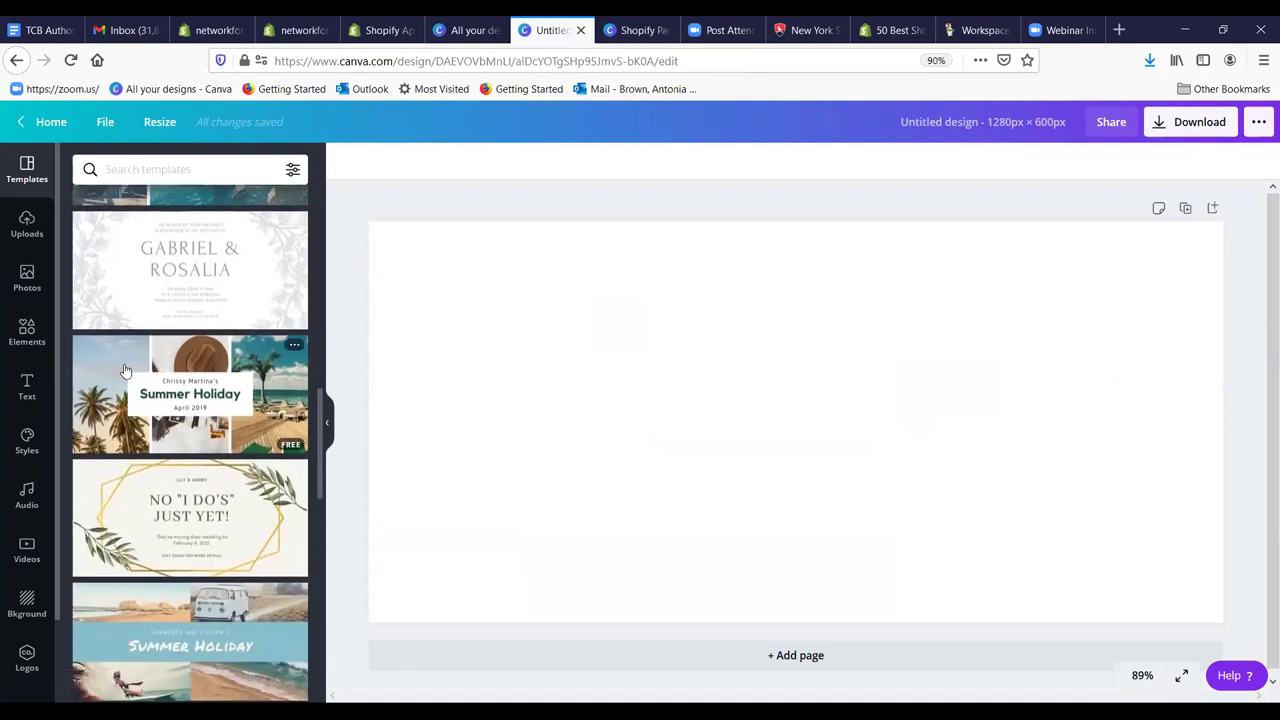
pyautogui.click(125, 371)
# Step: Align the three-photo grid with the page's left edge and widen it to about 1,287 px to fill the page
pyautogui.click(563, 323)
pyautogui.moveTo(617, 318); pyautogui.dragTo(583, 323)
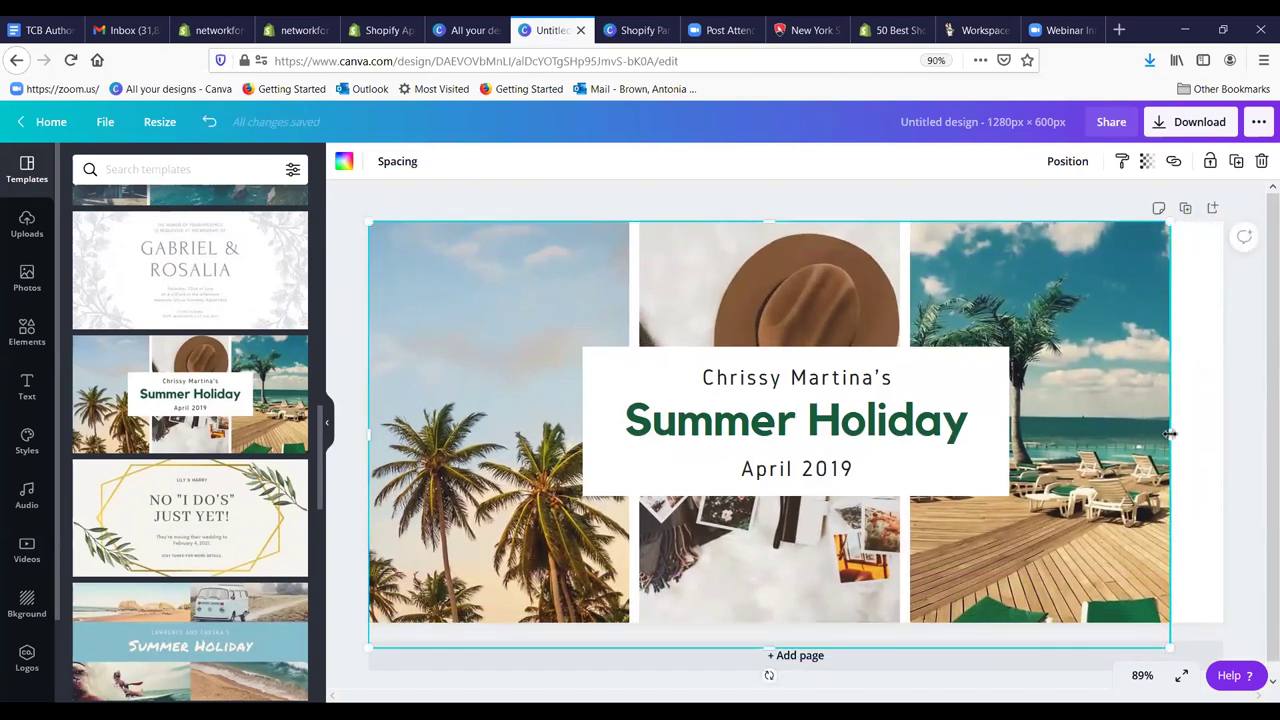
pyautogui.moveTo(1170, 434); pyautogui.dragTo(1230, 431)
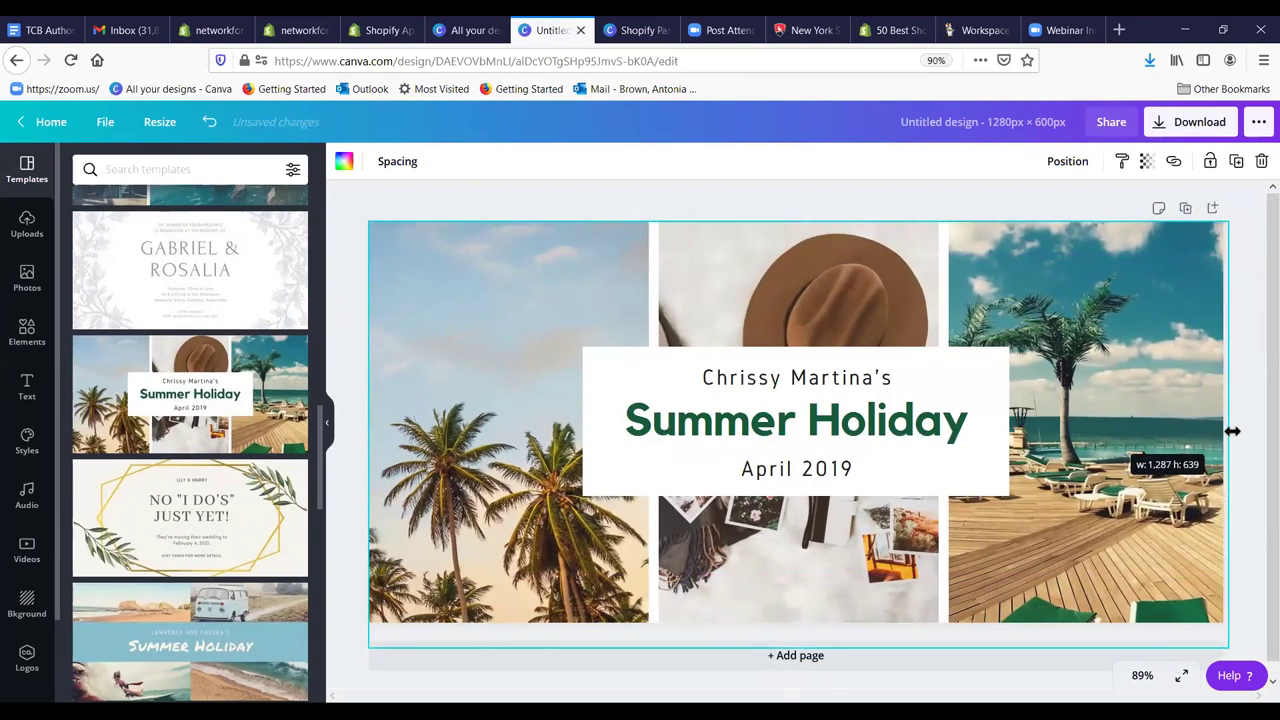
# Step: Replace the grid's palm-tree photo with the recently used photo of a woman holding a tablet
pyautogui.click(451, 384)
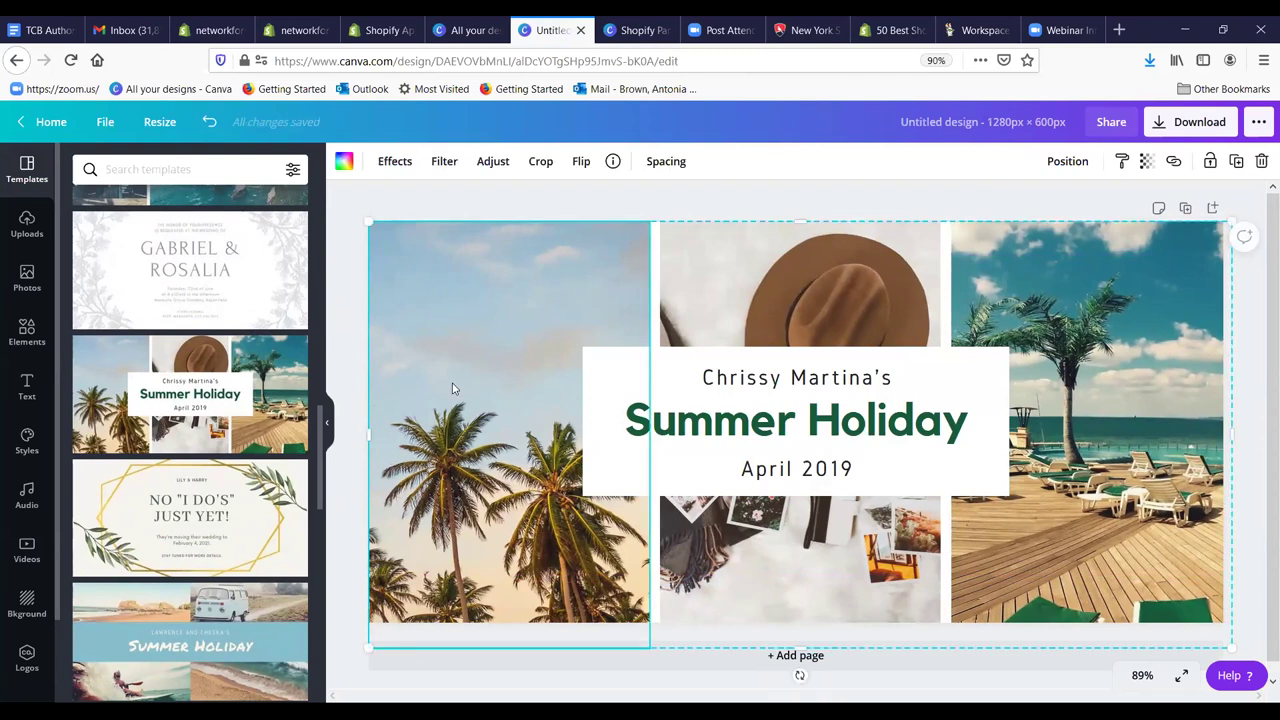
pyautogui.click(28, 276)
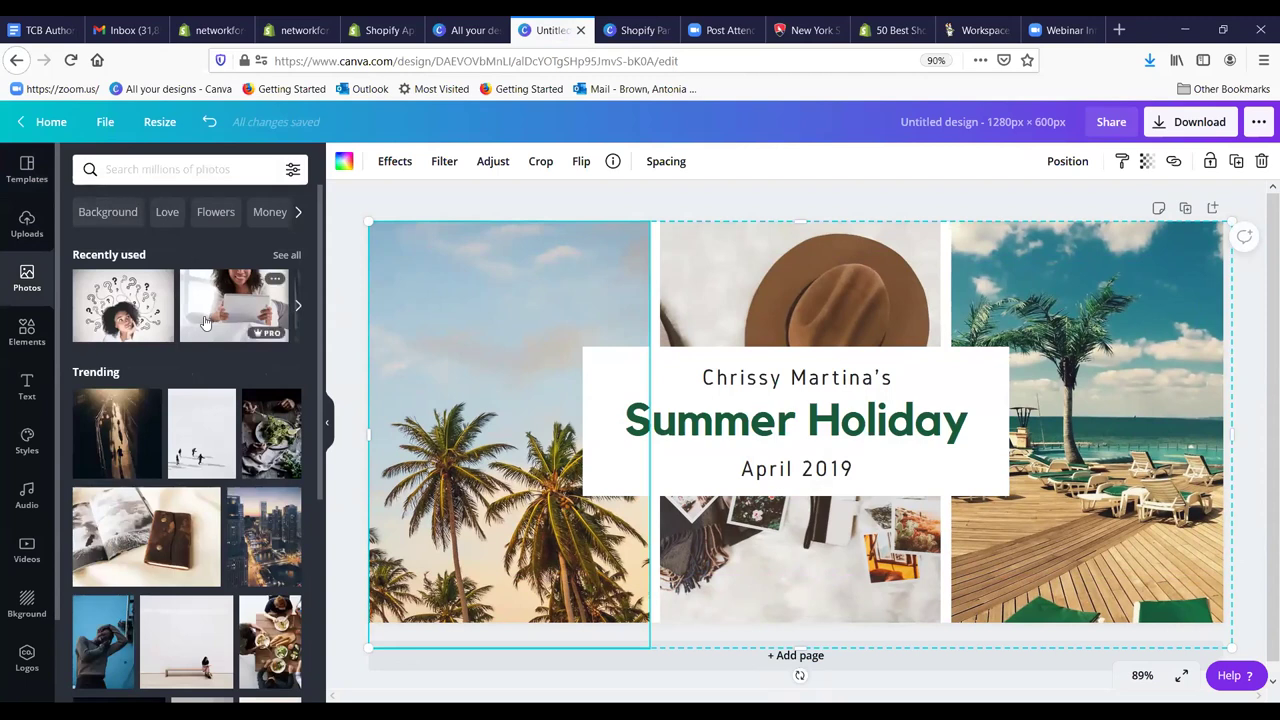
pyautogui.click(205, 322)
pyautogui.moveTo(786, 320); pyautogui.dragTo(539, 367)
pyautogui.click(512, 356)
pyautogui.doubleClick(512, 356)
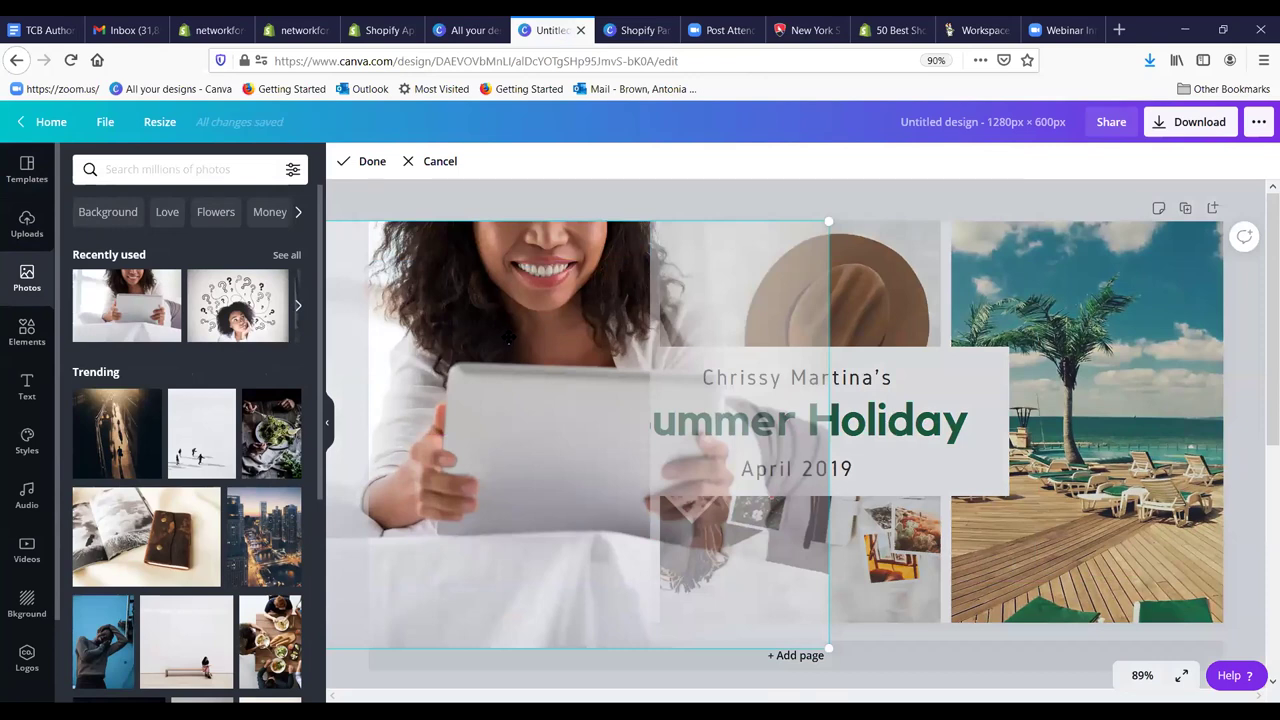
pyautogui.click(672, 200)
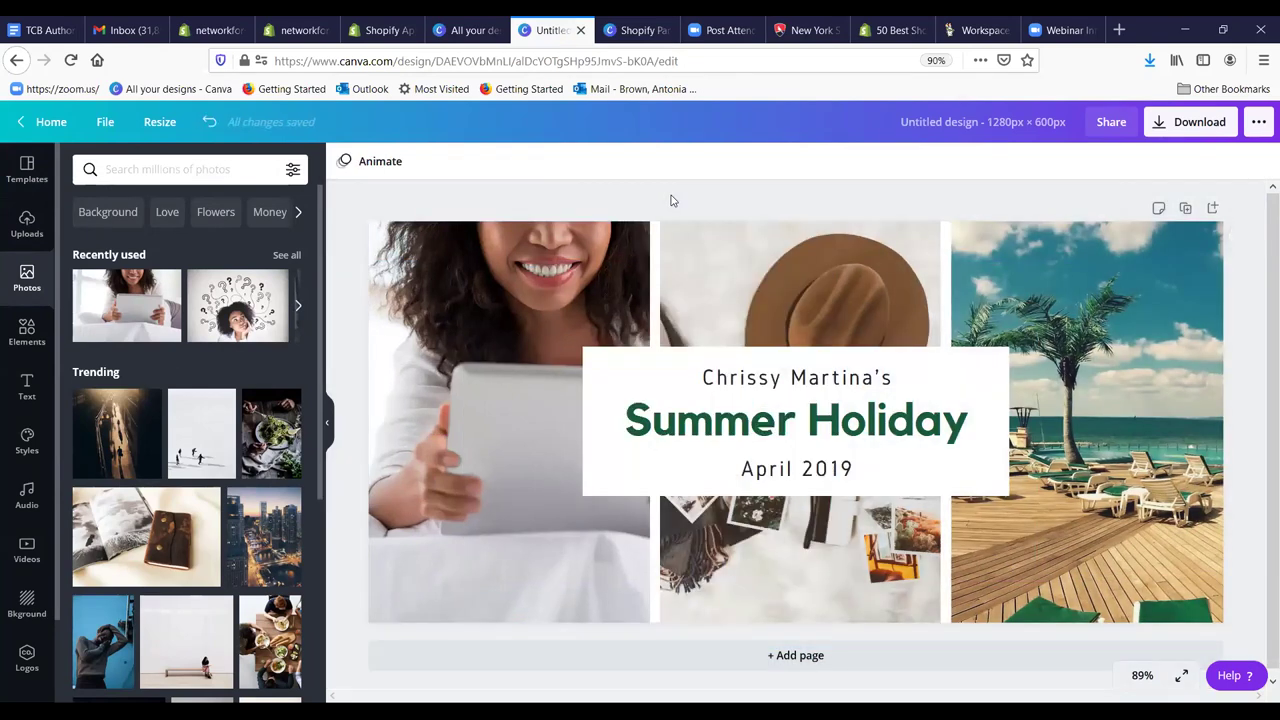
# Step: Move the grouped "Summer Holiday" text box slightly to the right over the photo grid
pyautogui.click(826, 378)
pyautogui.moveTo(900, 381)
pyautogui.mouseDown()
pyautogui.moveTo(843, 374)
pyautogui.moveTo(922, 371)
pyautogui.mouseUp()
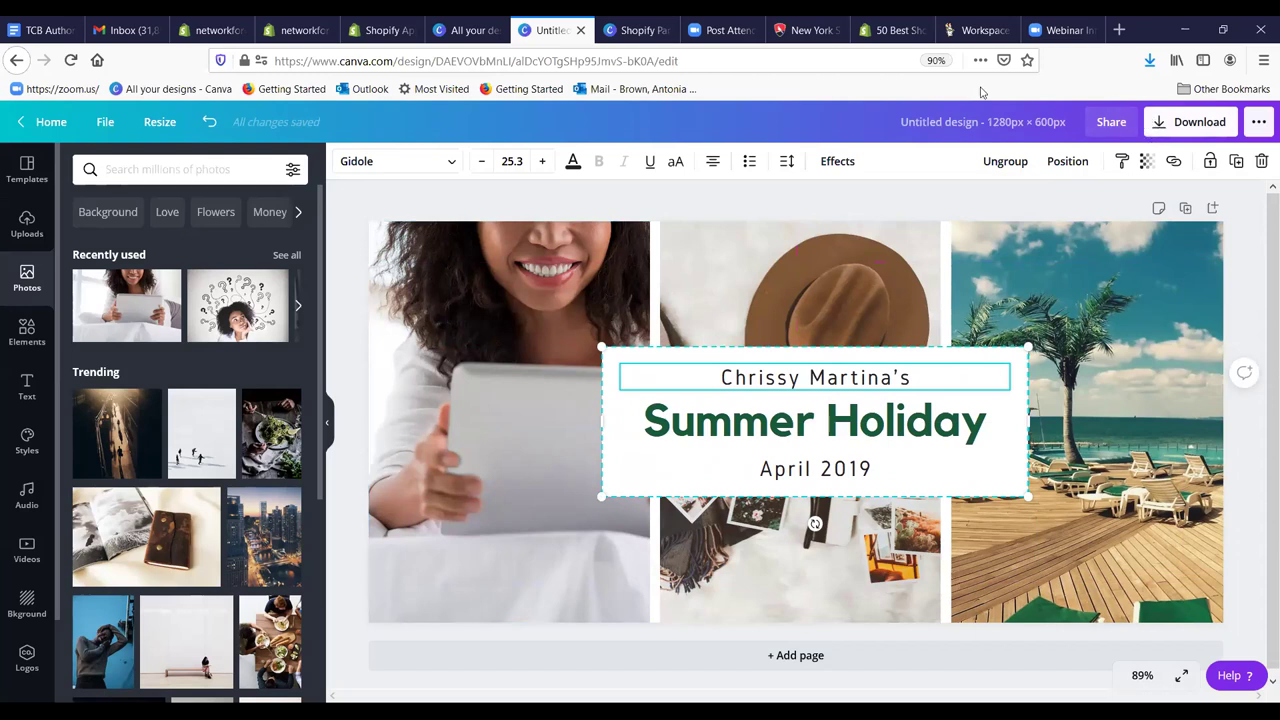
# Step: Switch to the Shopify theme editor and open the home page's "Text columns with images" section
pyautogui.click(279, 33)
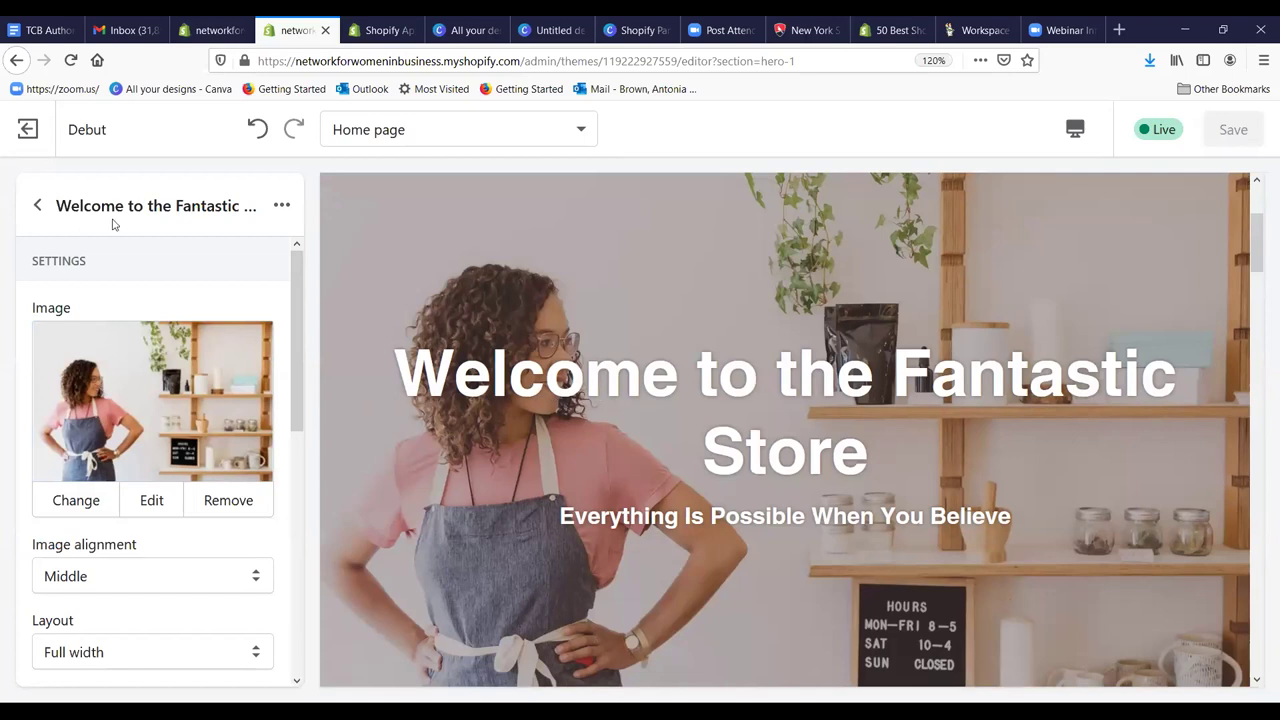
pyautogui.click(37, 205)
pyautogui.scroll(-2, 500, 250)
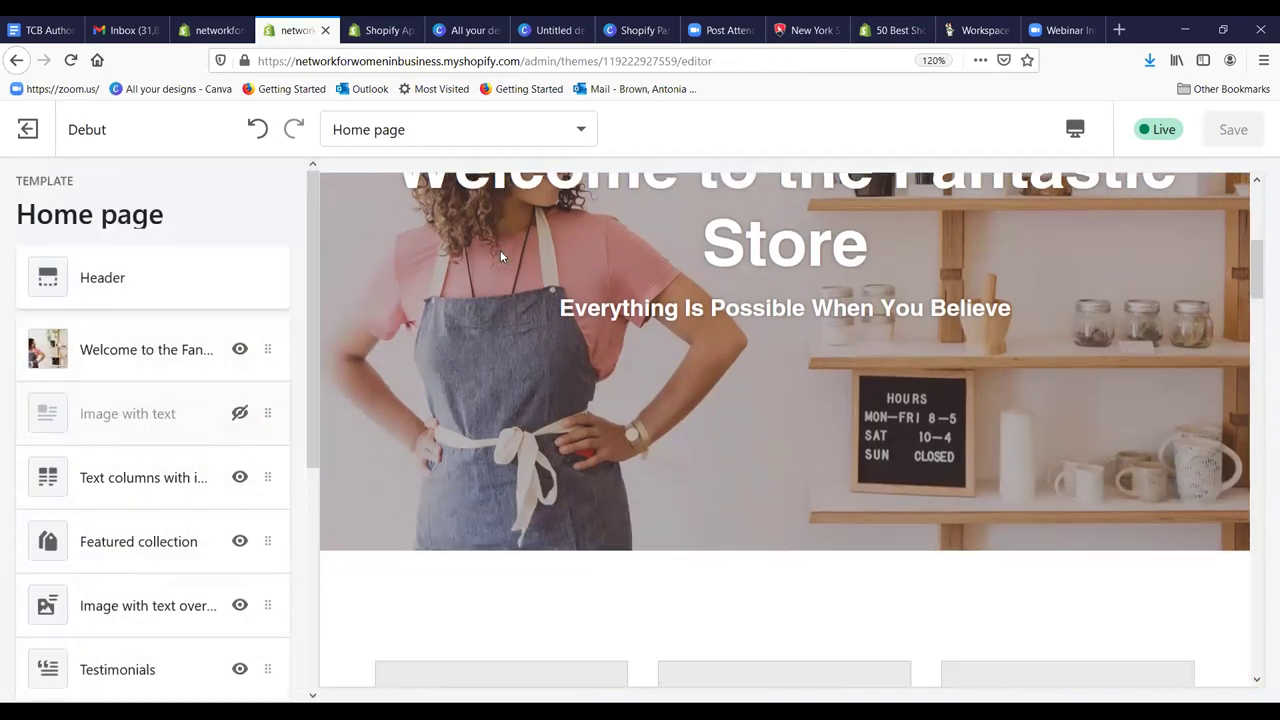
pyautogui.scroll(-1, 496, 248)
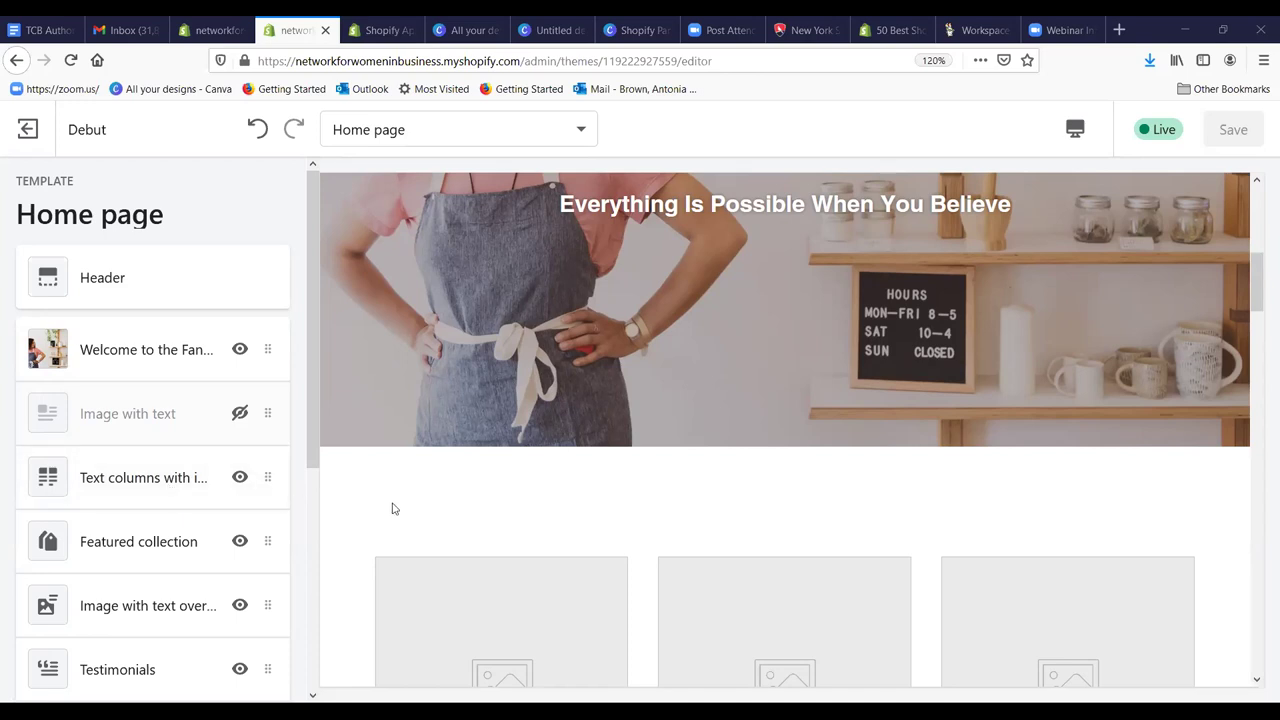
pyautogui.scroll(-3, 391, 509)
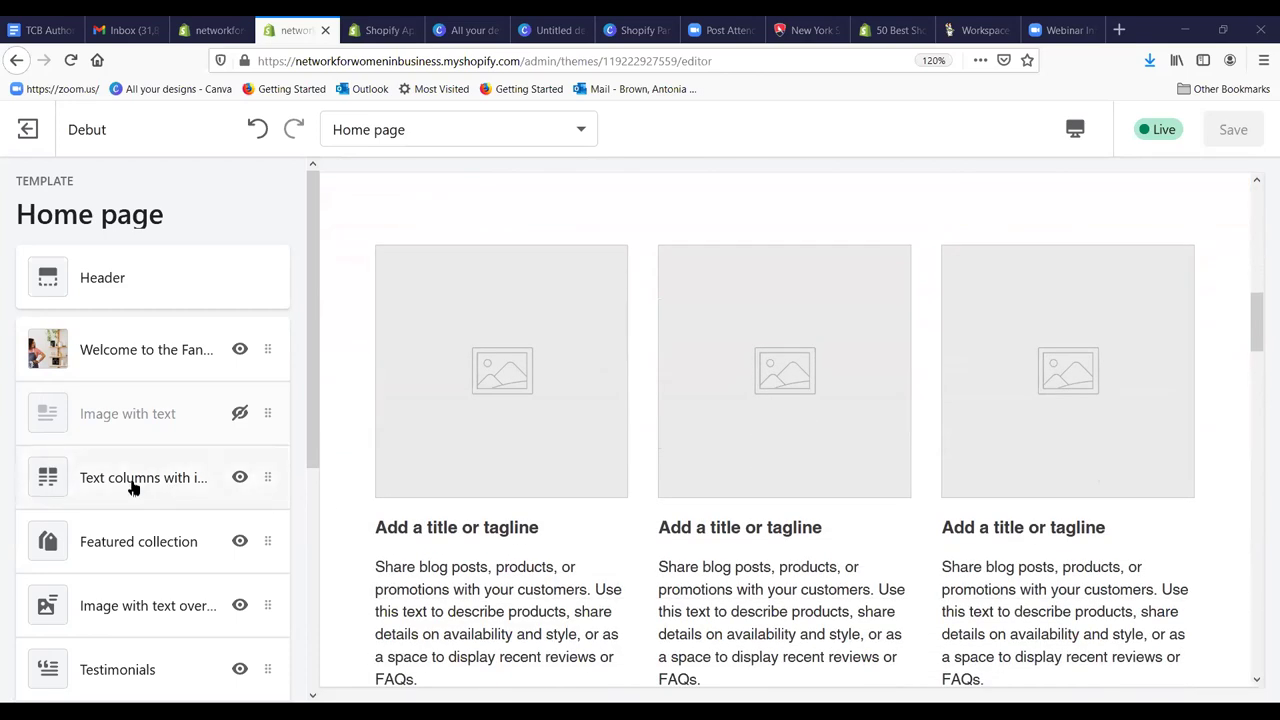
pyautogui.click(133, 487)
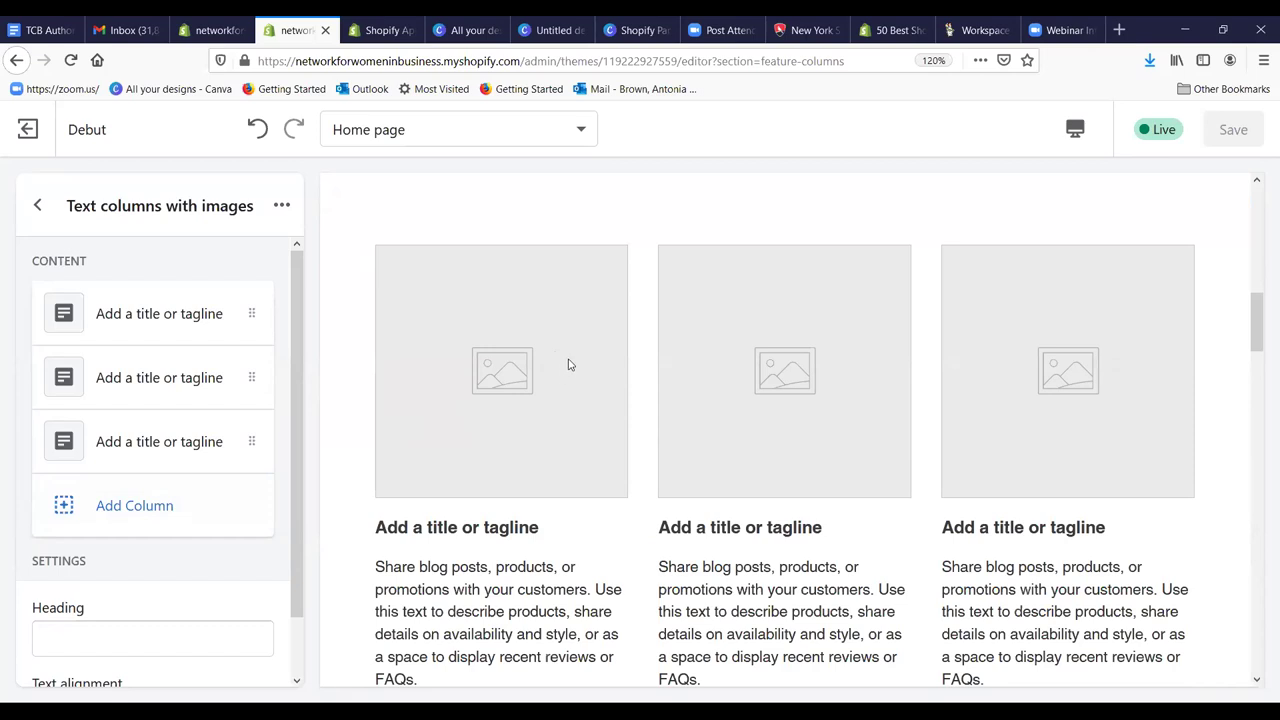
# Step: Switch back to Canva and create a new custom-size design of 350 x 350 px
pyautogui.click(478, 31)
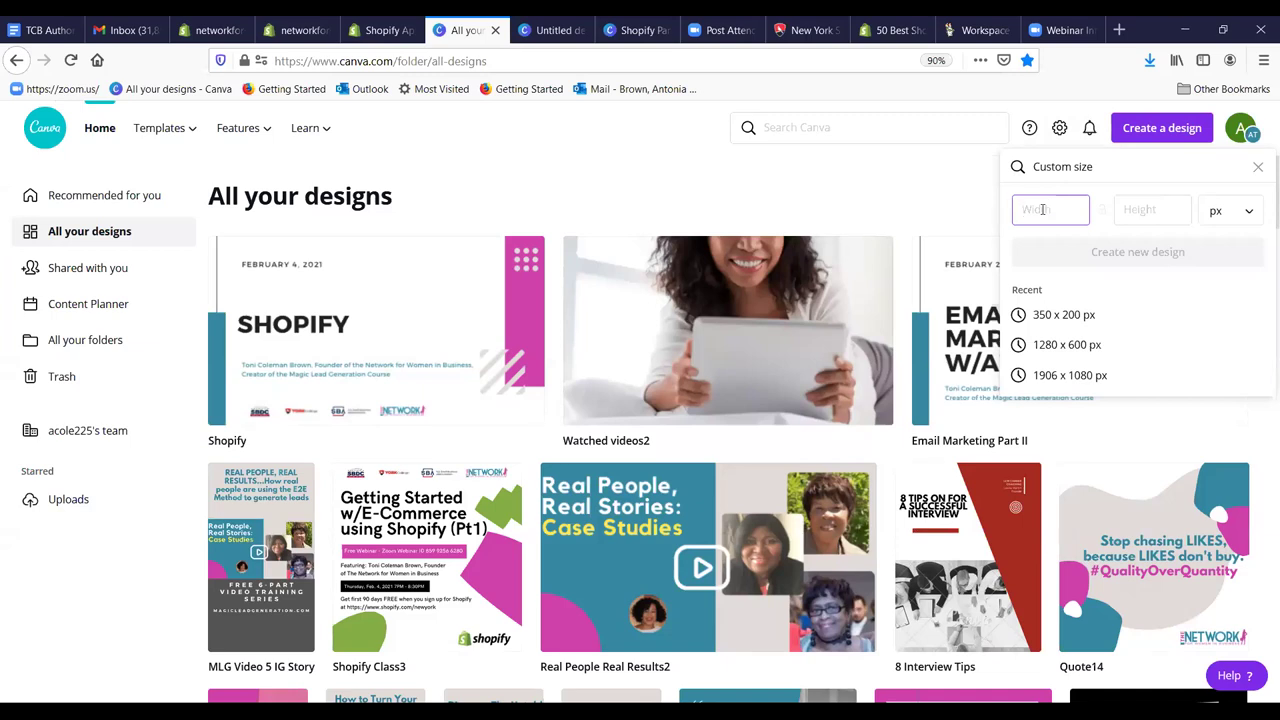
pyautogui.write('3')
pyautogui.click(1144, 212)
pyautogui.write('350')
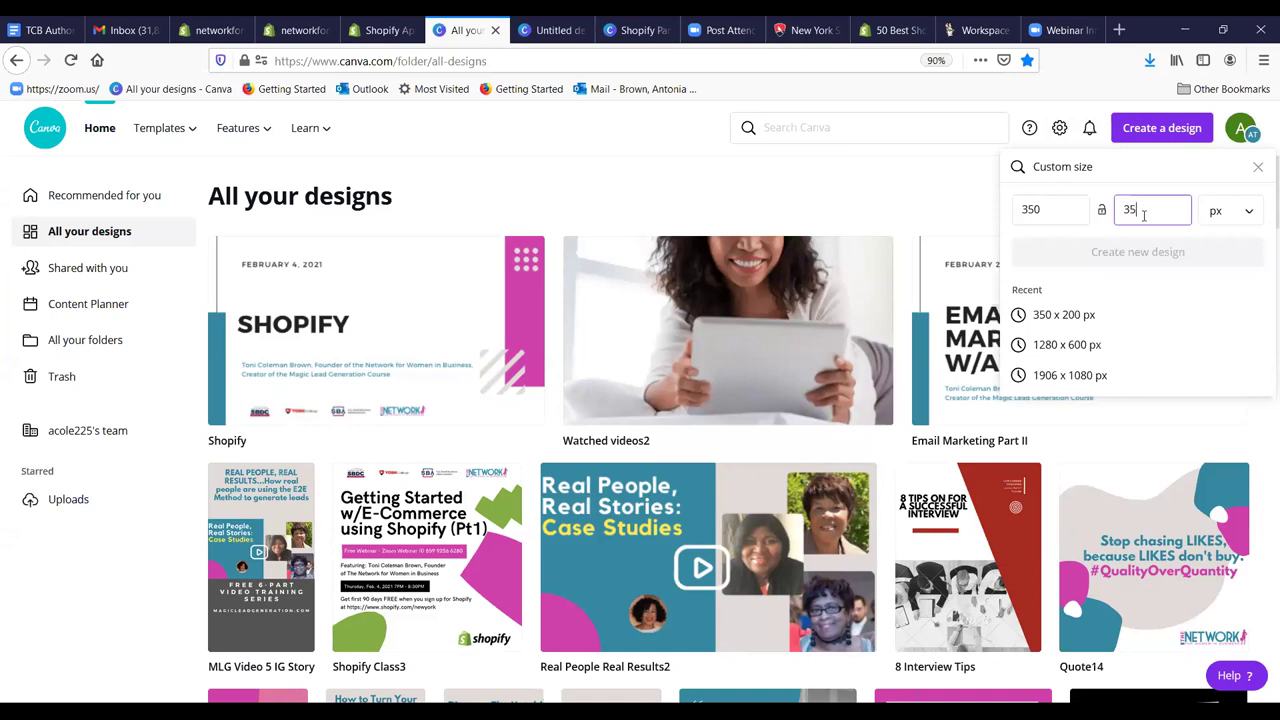
pyautogui.click(1106, 254)
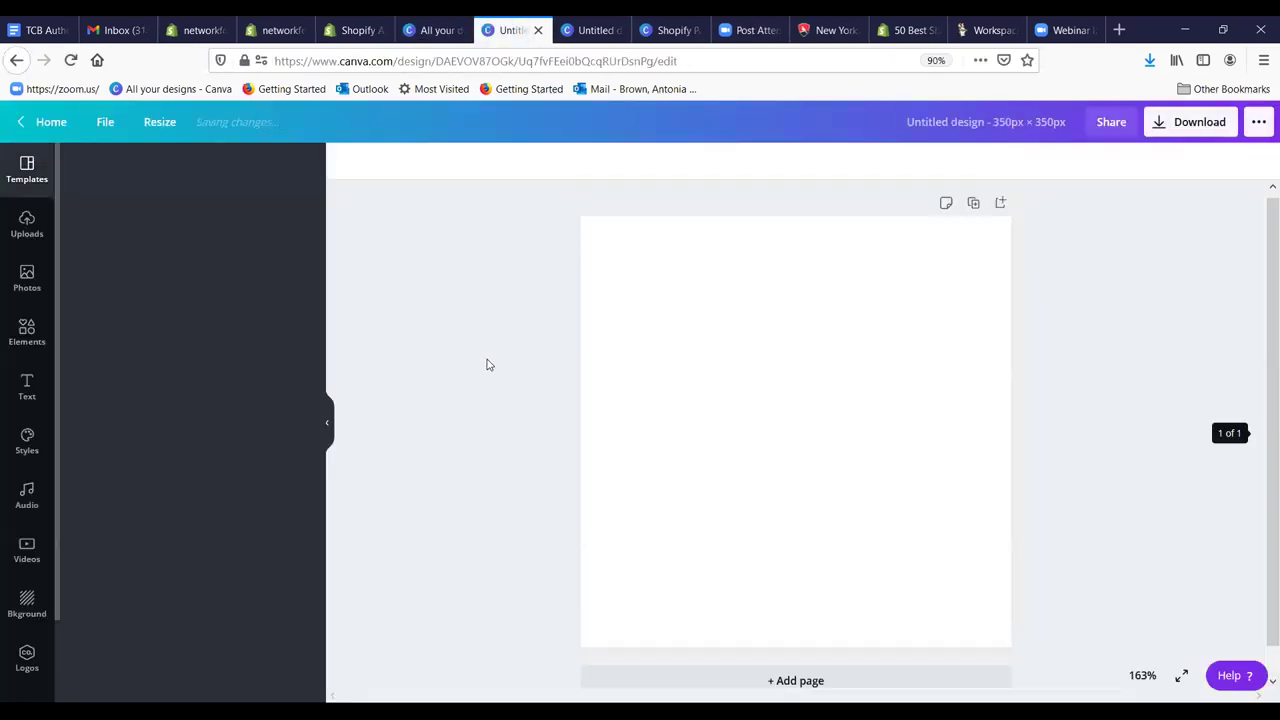
# Step: Search the photos for "yoga pants" and place the photo of black-and-white patterned leggings slightly below the page's centre
pyautogui.click(27, 275)
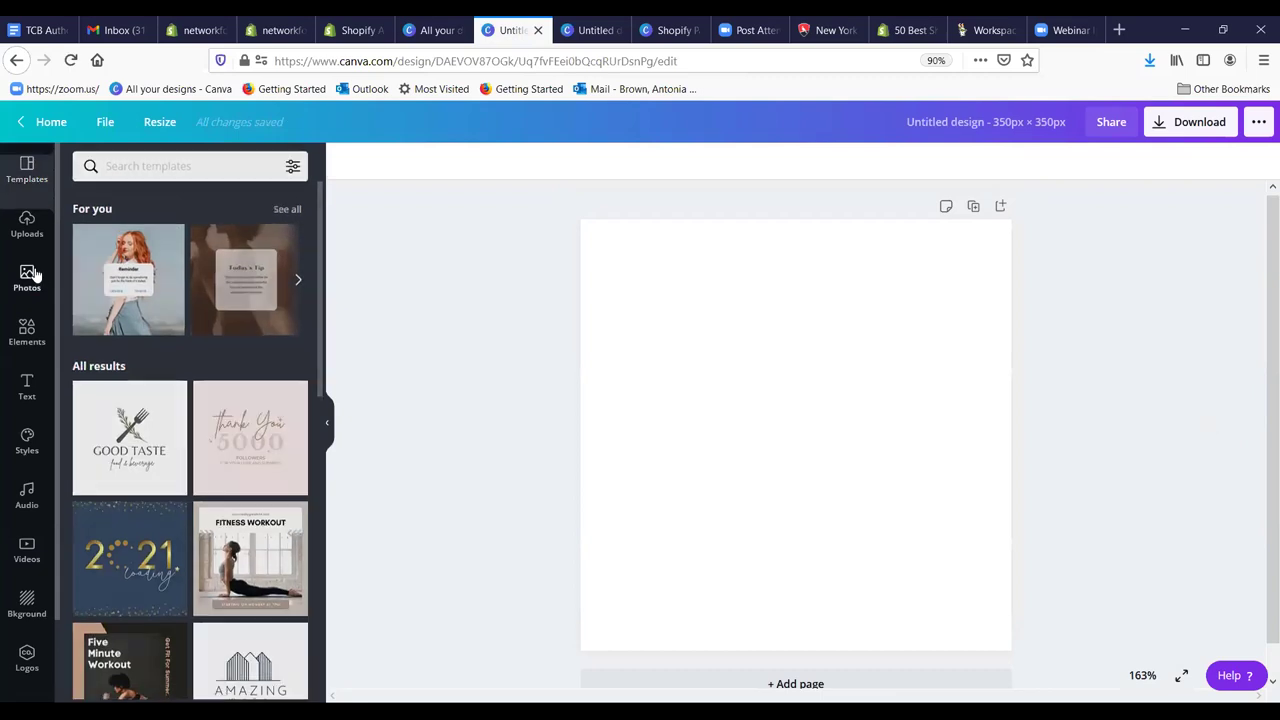
pyautogui.click(141, 171)
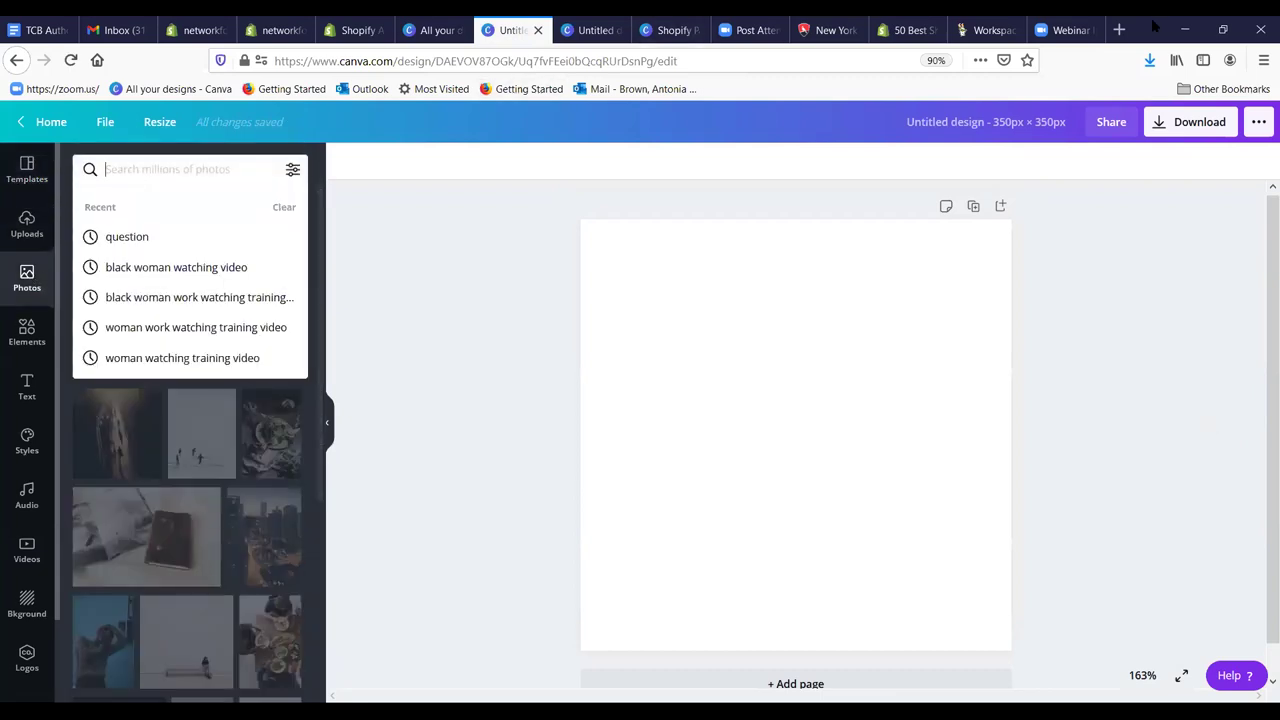
pyautogui.write('yoga pants')
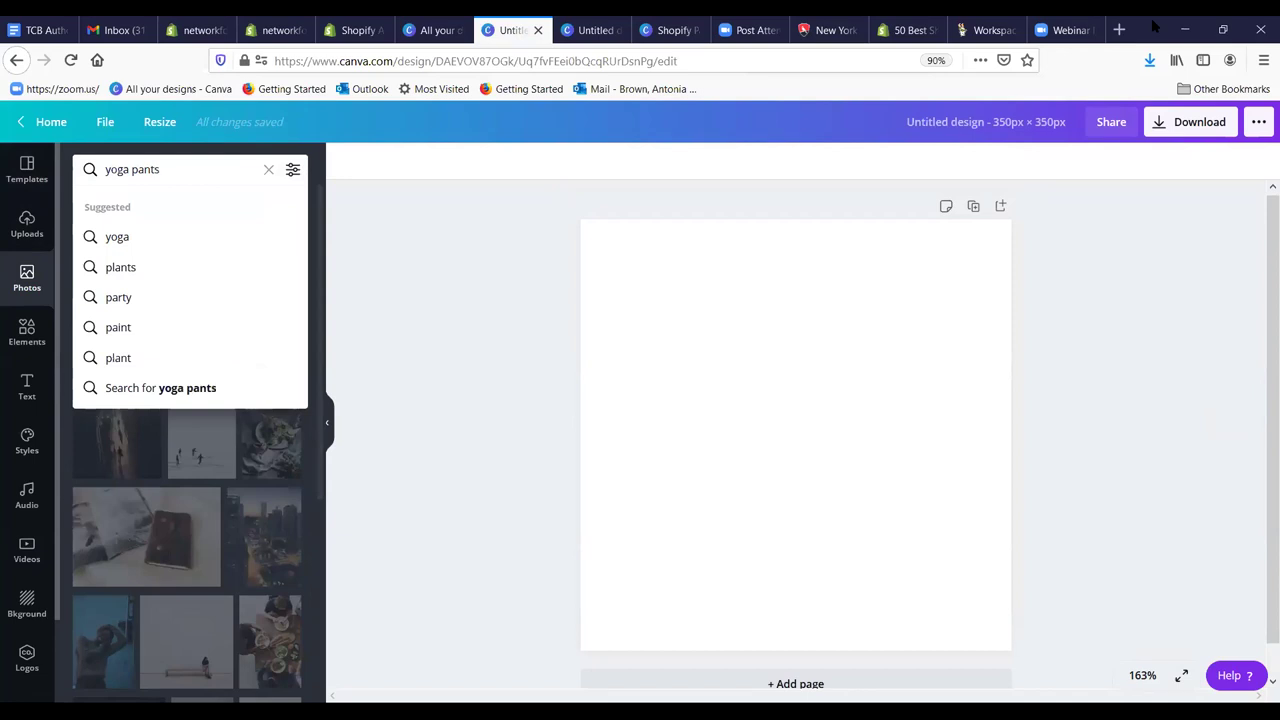
pyautogui.press('Return')
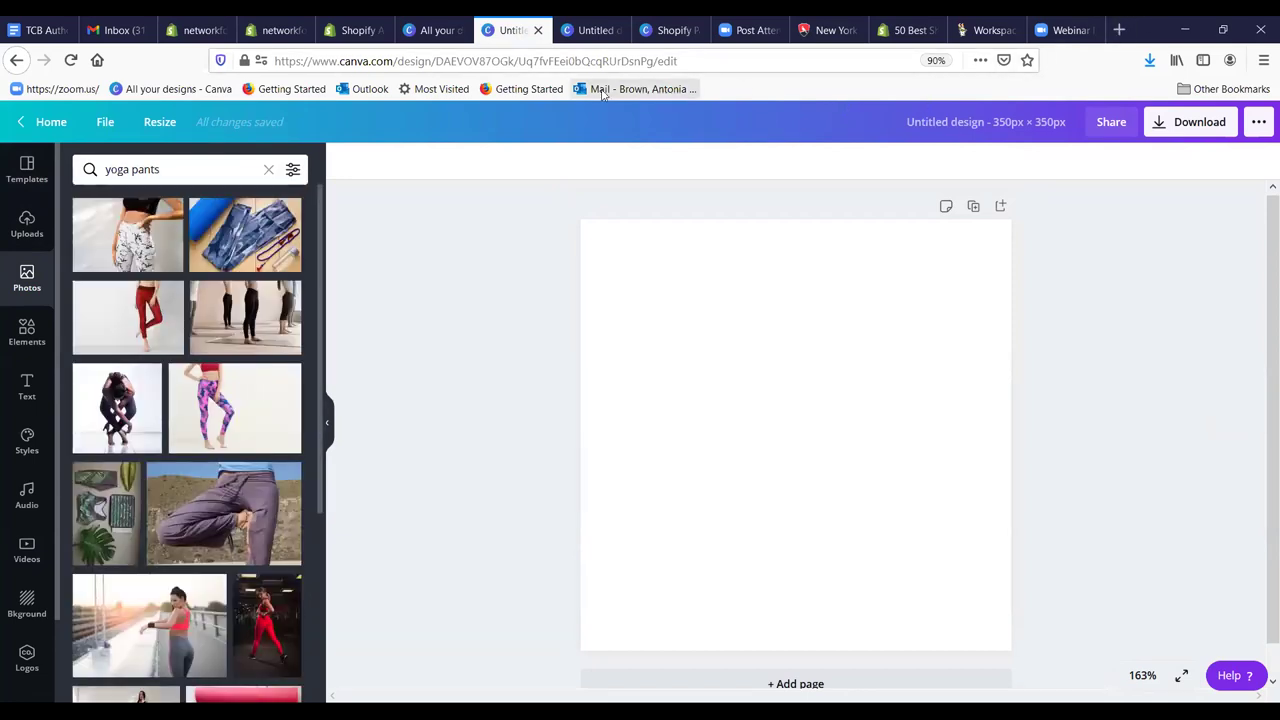
pyautogui.click(127, 234)
pyautogui.moveTo(814, 425); pyautogui.dragTo(814, 452)
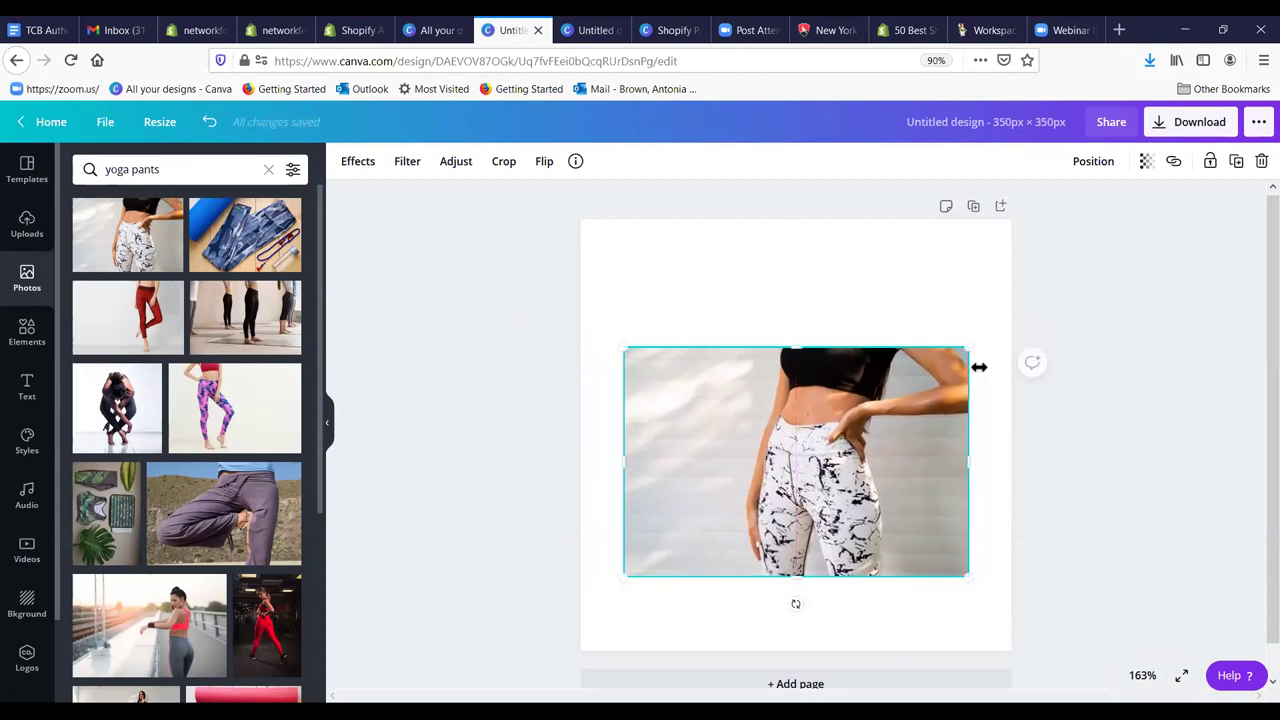
# Step: Enlarge and reposition the black-and-white leggings photo until it covers the whole square page
pyautogui.moveTo(968, 347); pyautogui.dragTo(1052, 231)
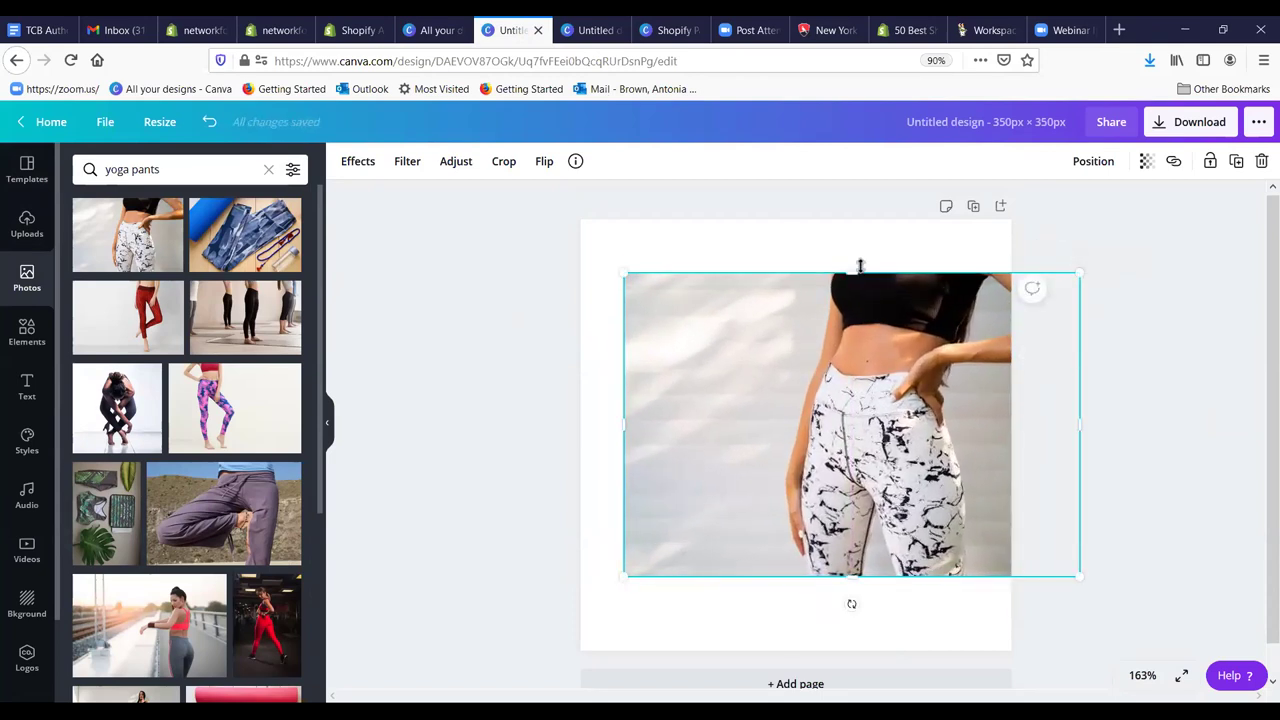
pyautogui.moveTo(859, 265); pyautogui.dragTo(851, 194)
pyautogui.moveTo(816, 294); pyautogui.dragTo(766, 345)
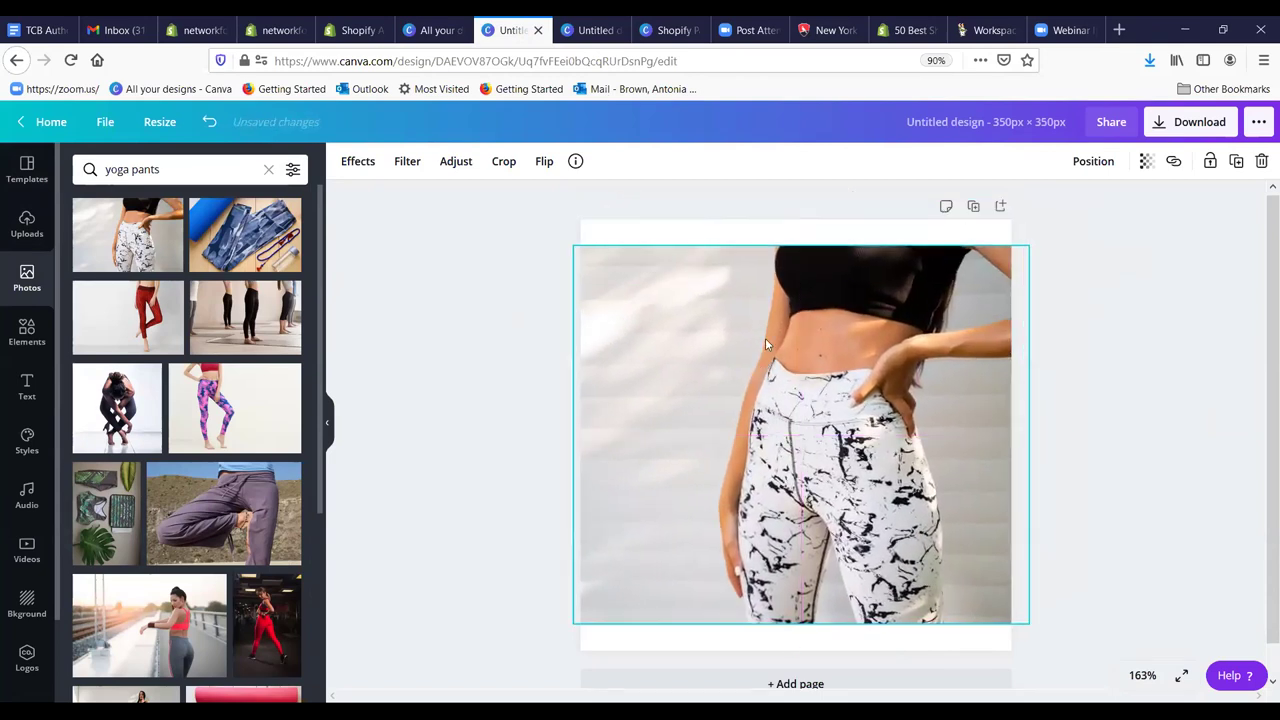
pyautogui.moveTo(803, 242); pyautogui.dragTo(803, 215)
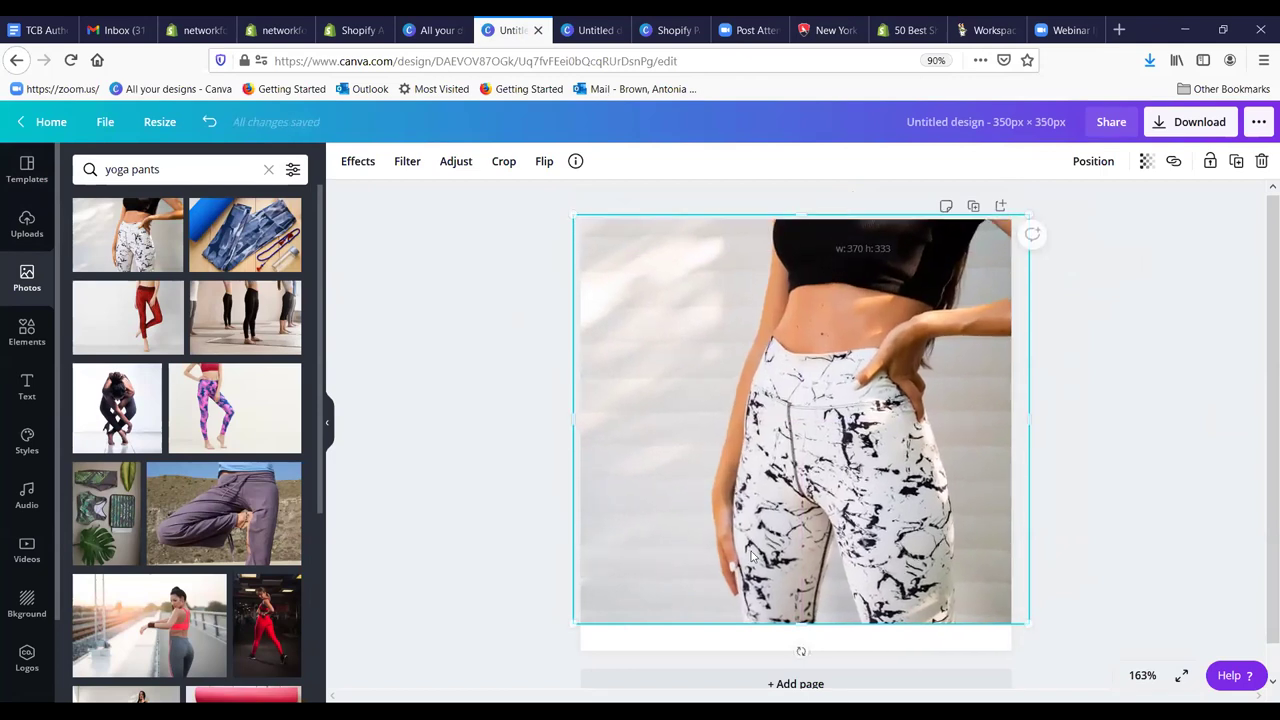
pyautogui.moveTo(804, 624); pyautogui.dragTo(803, 663)
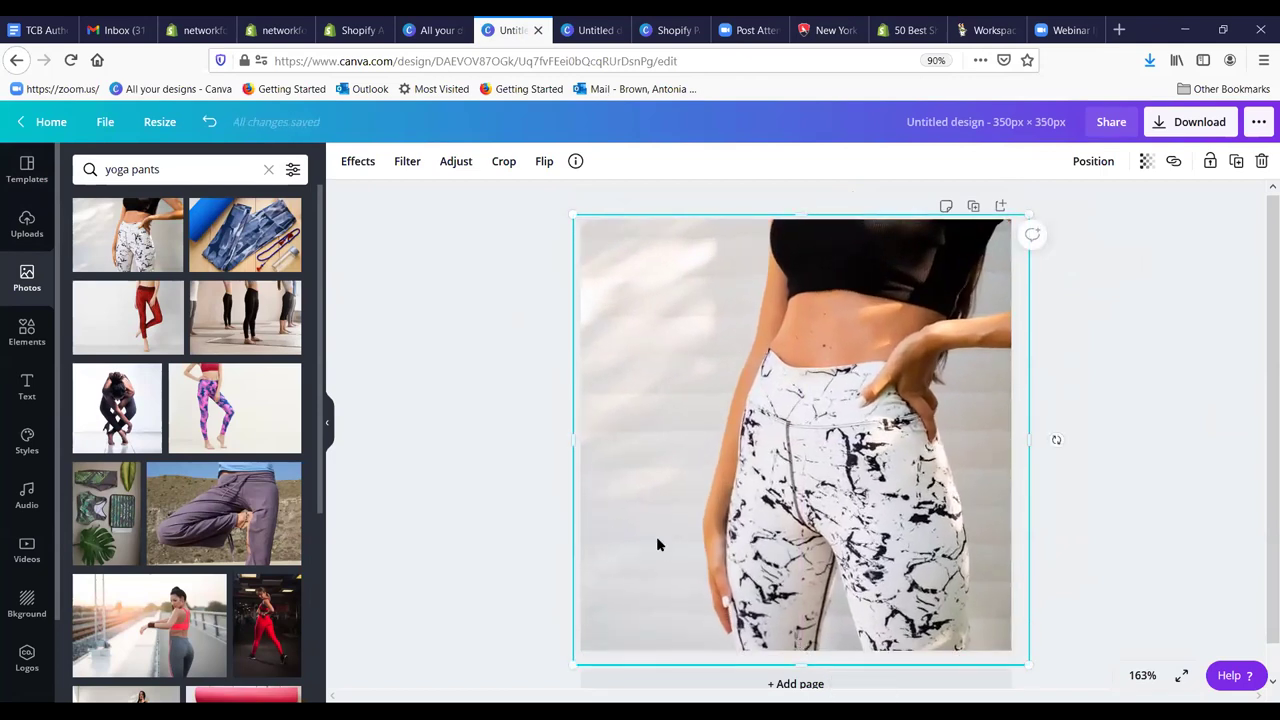
pyautogui.click(27, 225)
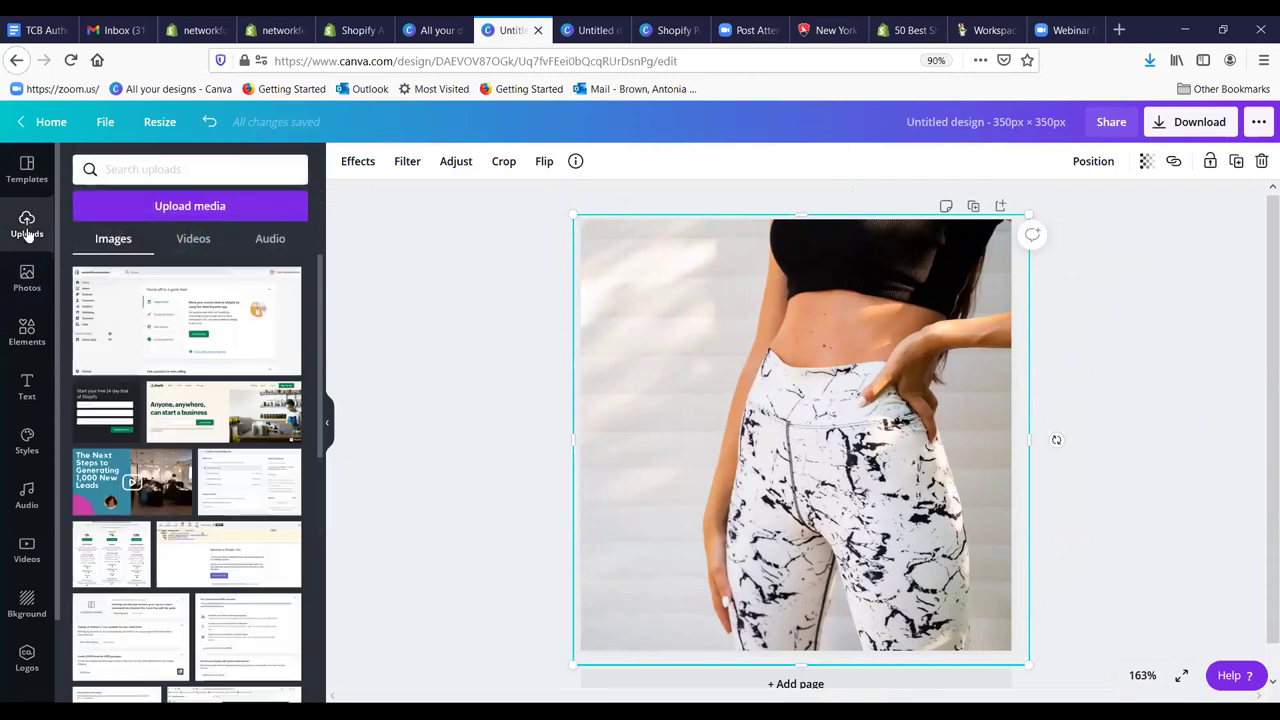
pyautogui.click(27, 280)
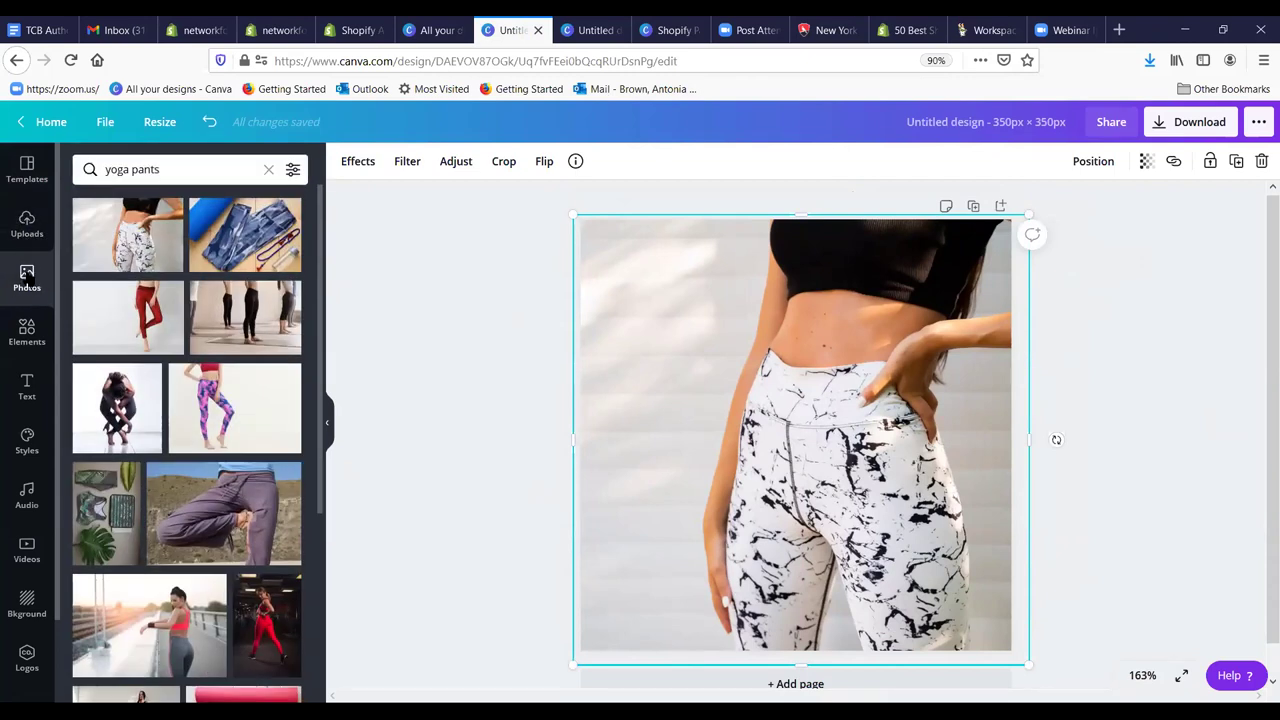
pyautogui.click(1073, 293)
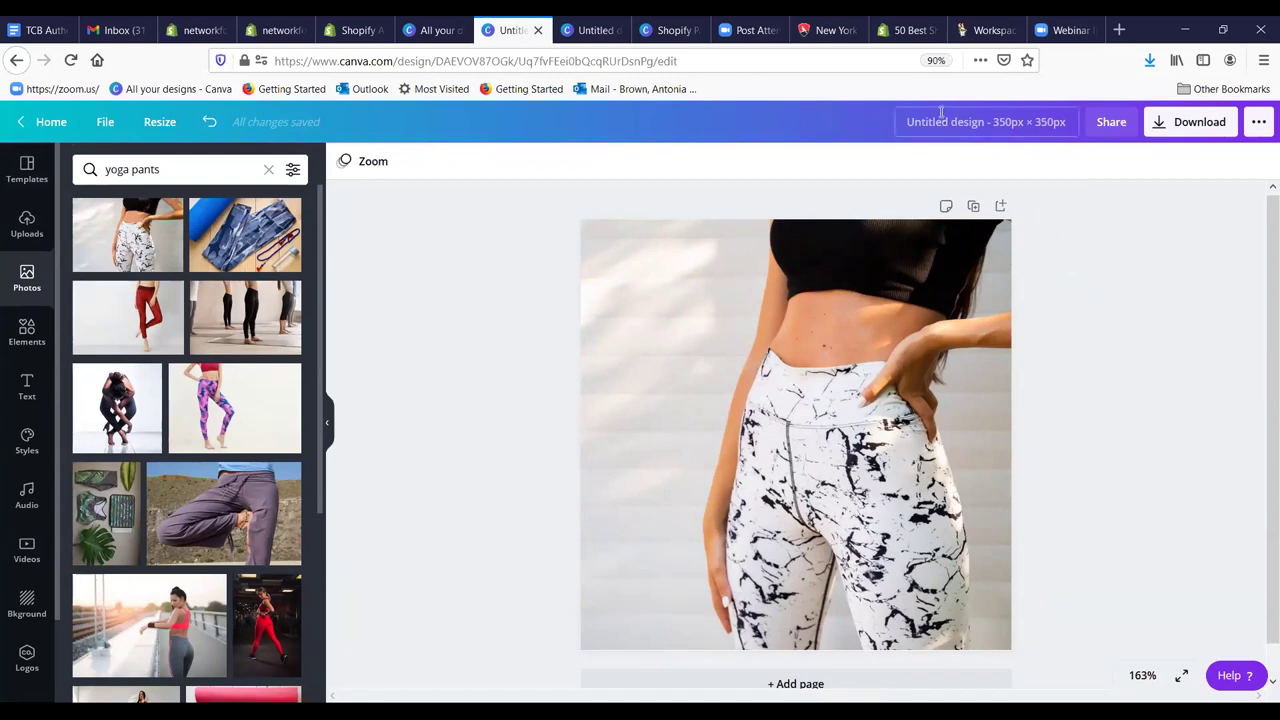
# Step: Check the empty image columns in the Shopify theme editor and return to the Canva leggings design
pyautogui.click(250, 30)
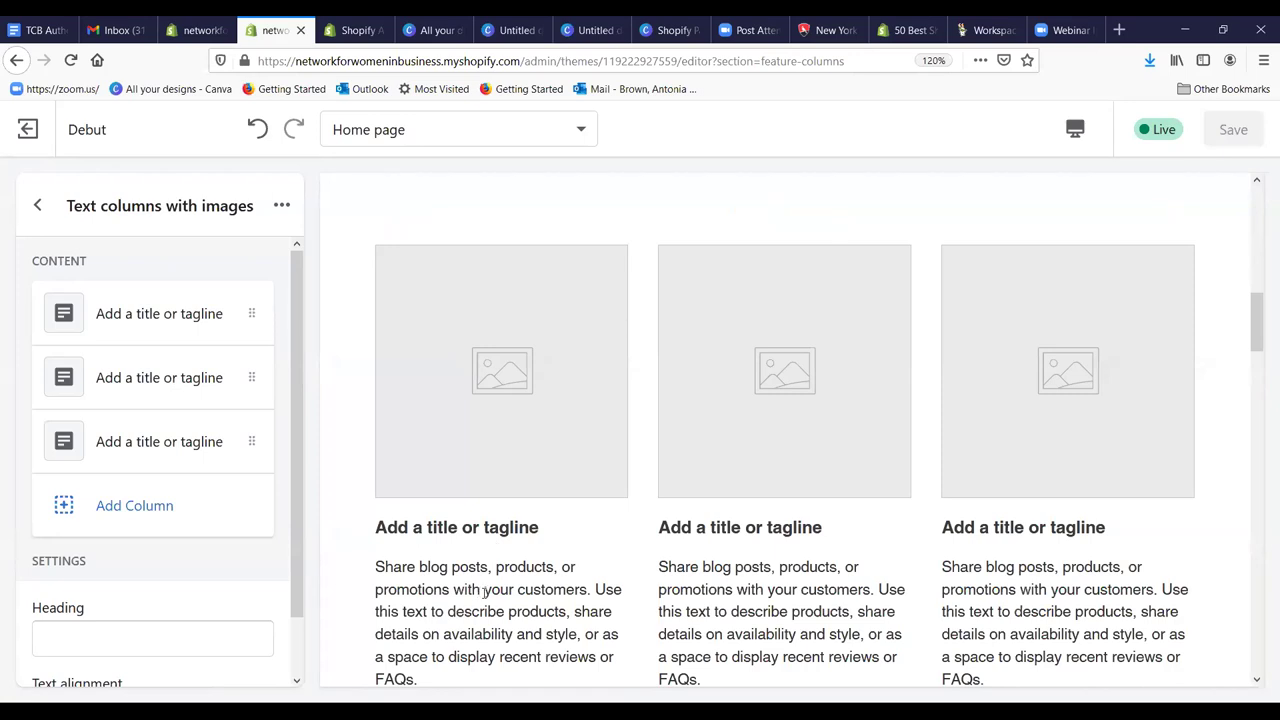
pyautogui.click(502, 33)
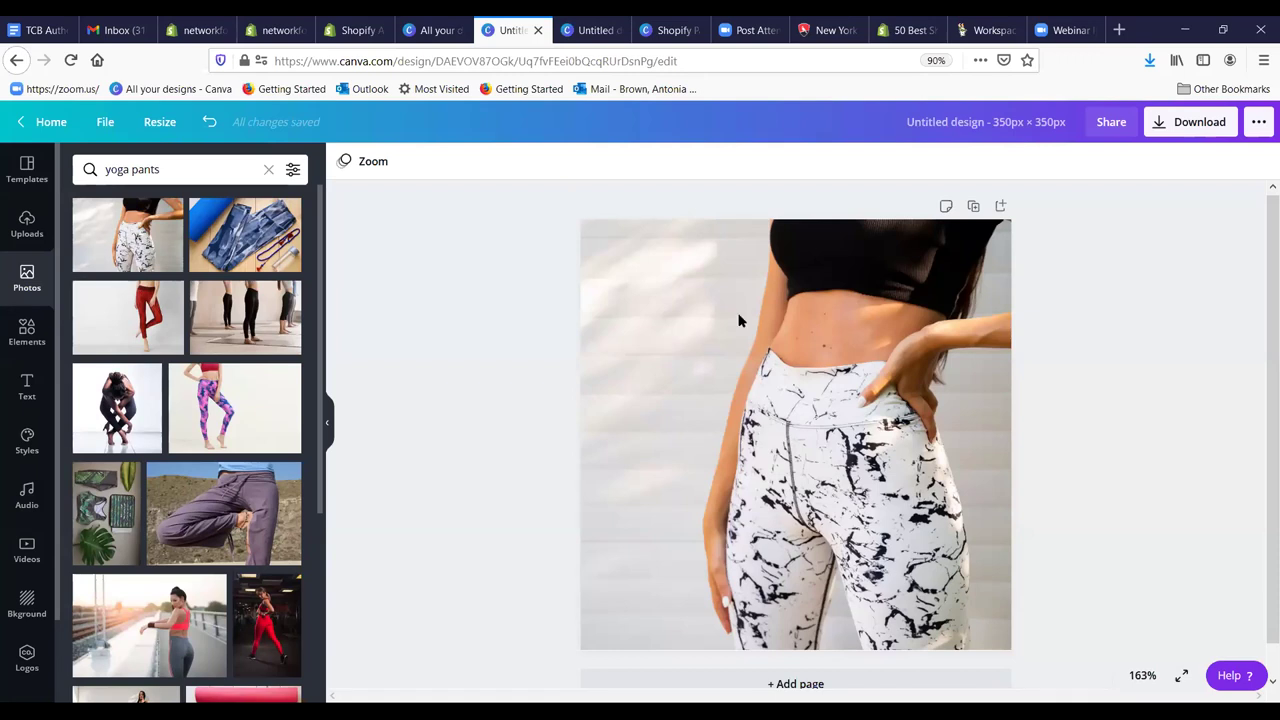
# Step: Name the design "yoga pants", download it as a PNG saved to the computer, and close the download confirmation
pyautogui.click(1030, 129)
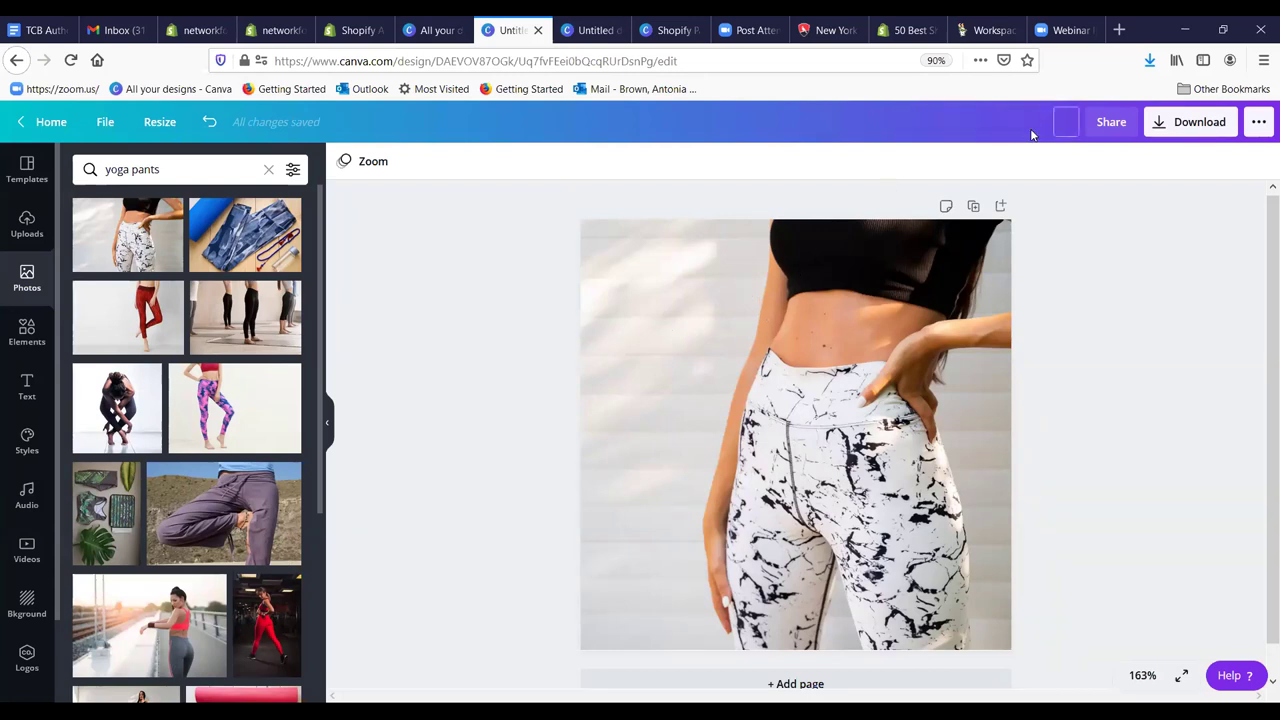
pyautogui.write('yoga pants')
pyautogui.press('Return')
pyautogui.click(1152, 134)
pyautogui.click(1110, 384)
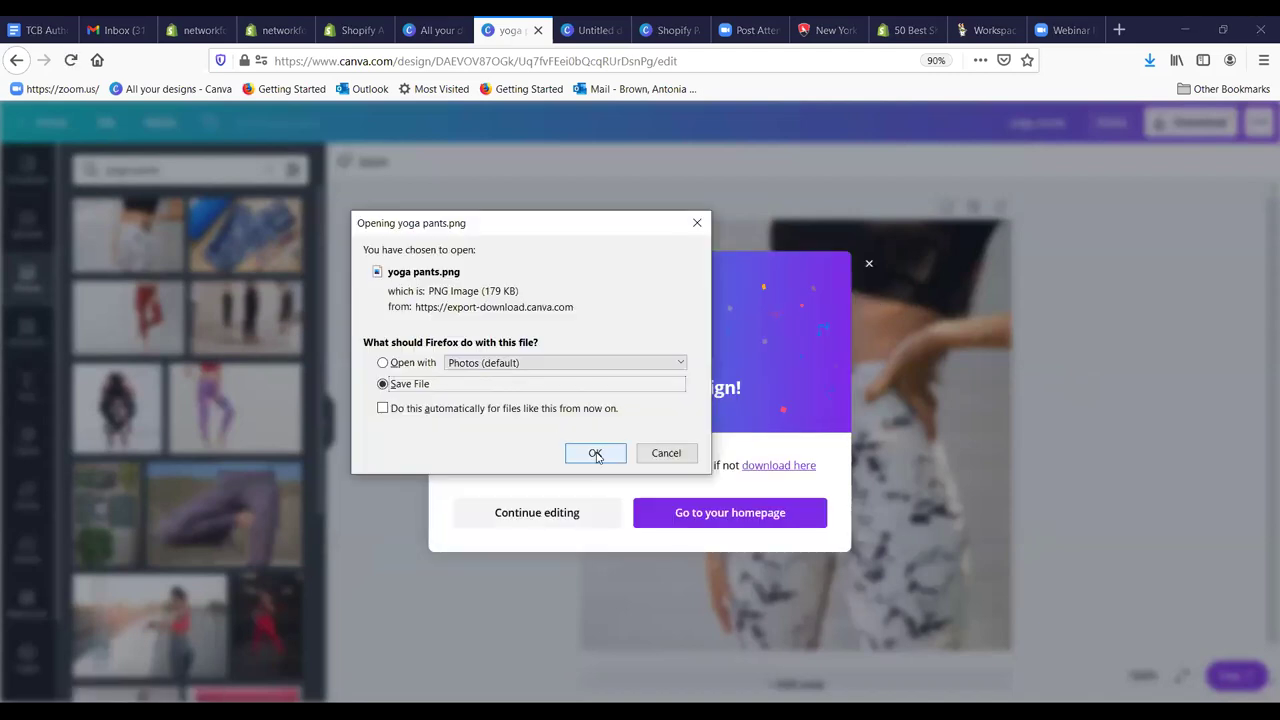
pyautogui.click(596, 455)
pyautogui.click(868, 263)
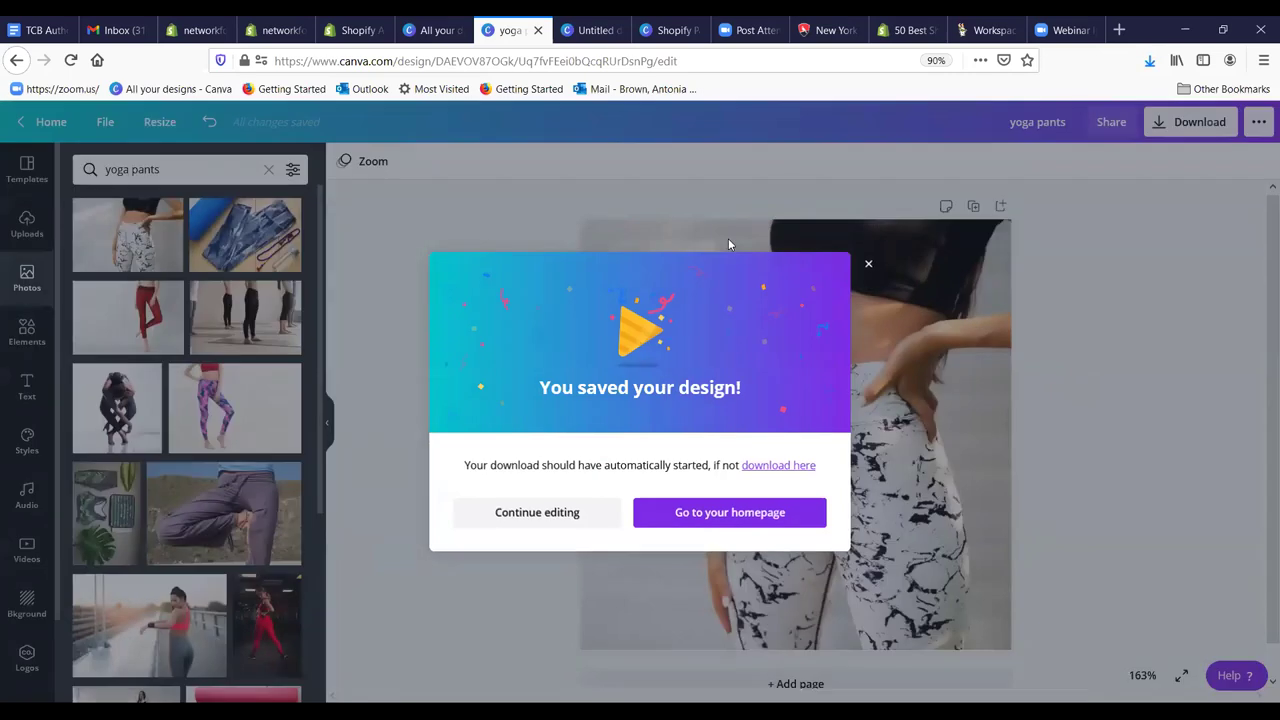
# Step: Switch to the Shopify theme editor and upload the "yoga pants" file as the image of the first text column
pyautogui.click(276, 32)
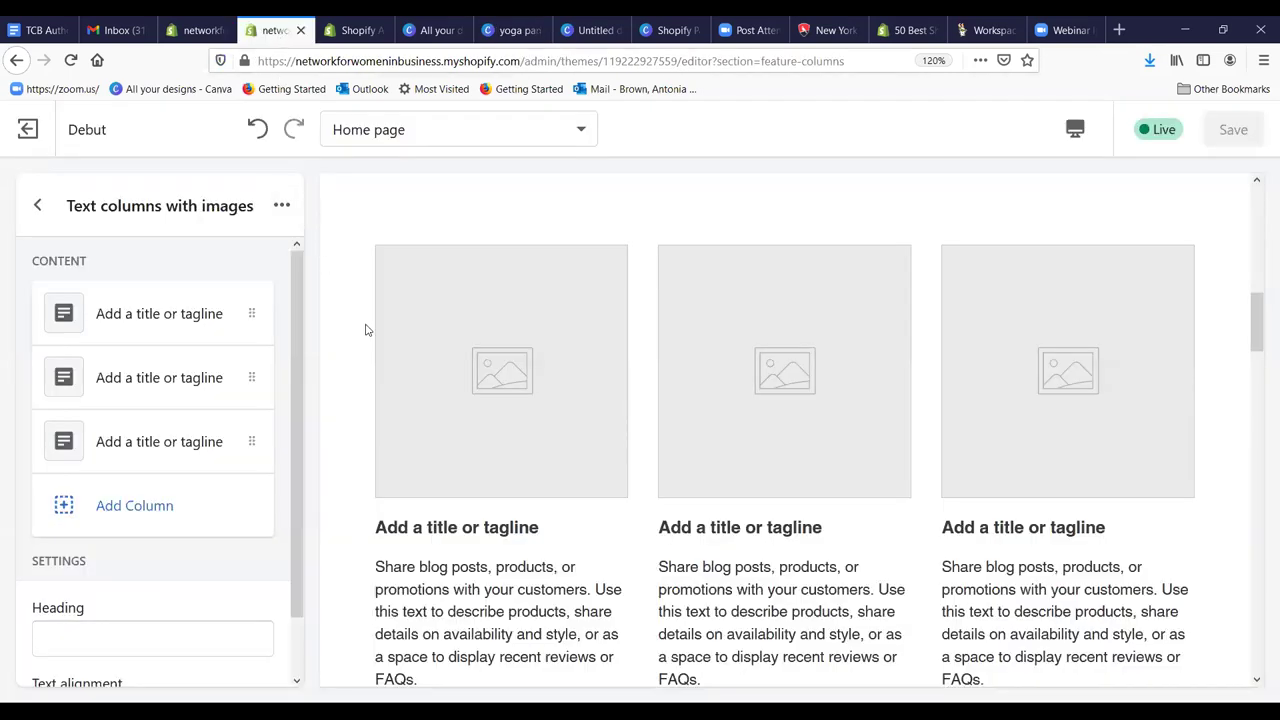
pyautogui.click(125, 318)
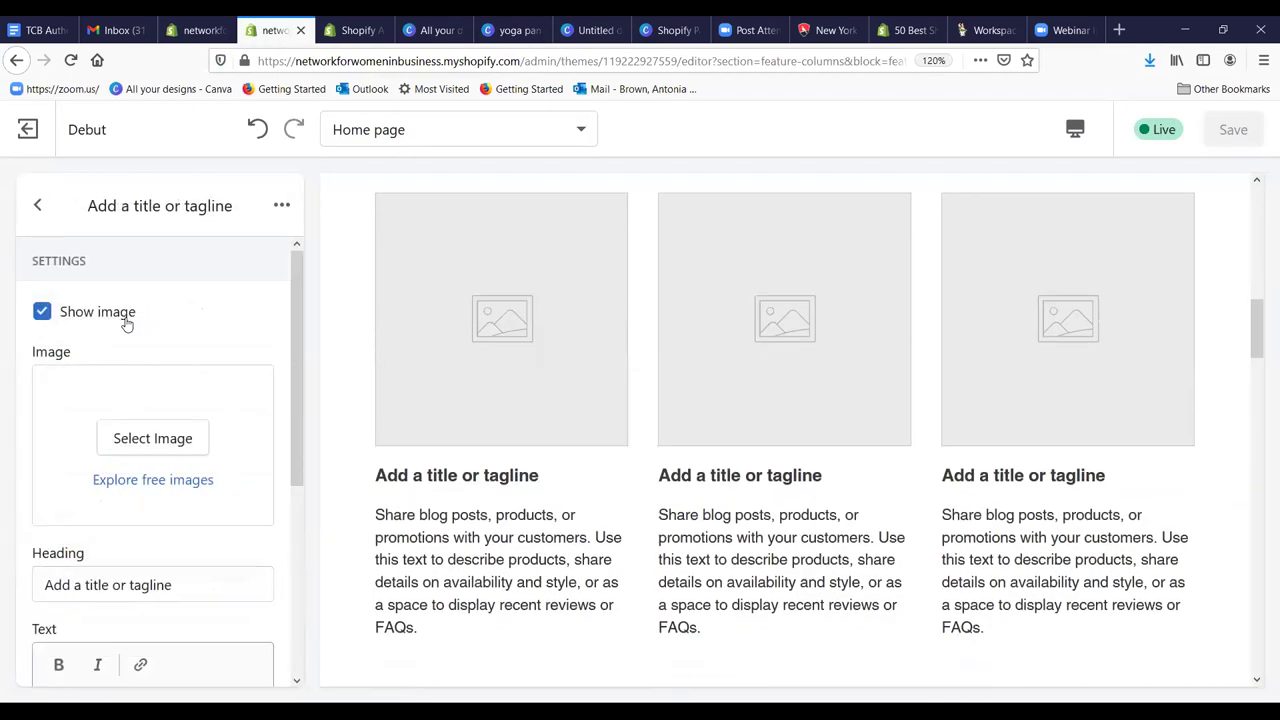
pyautogui.click(150, 439)
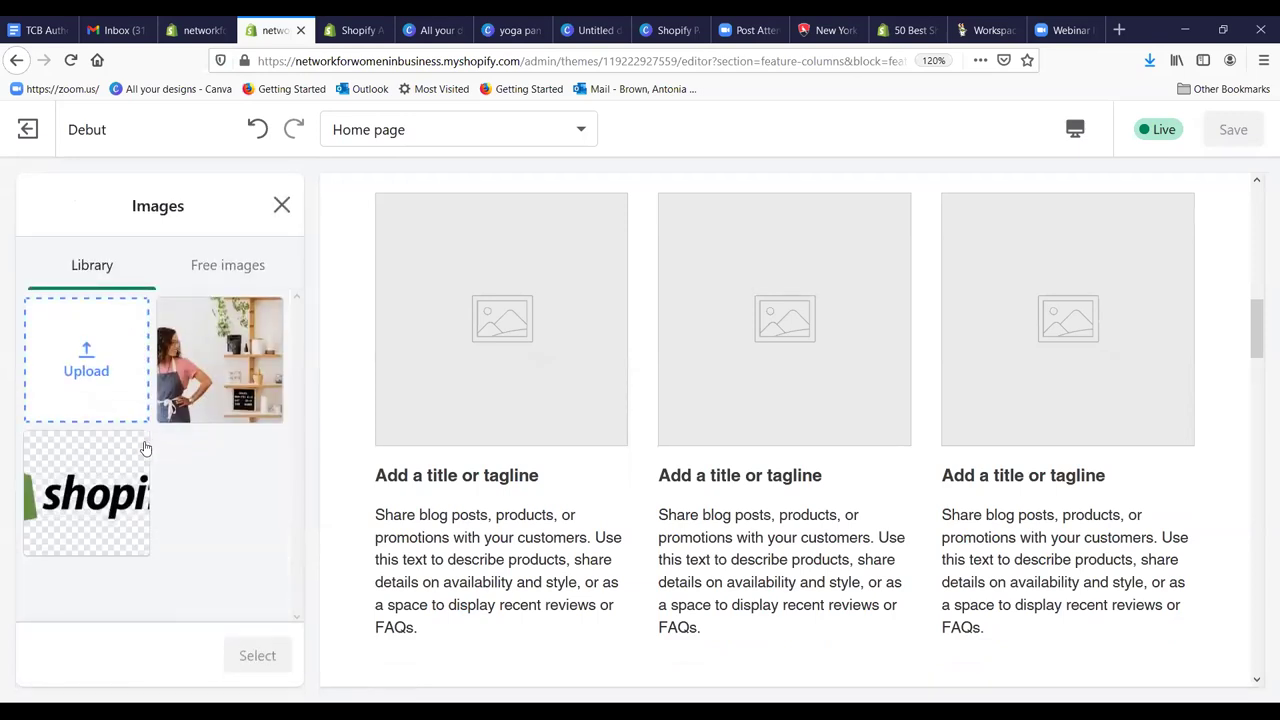
pyautogui.click(84, 365)
pyautogui.click(205, 176)
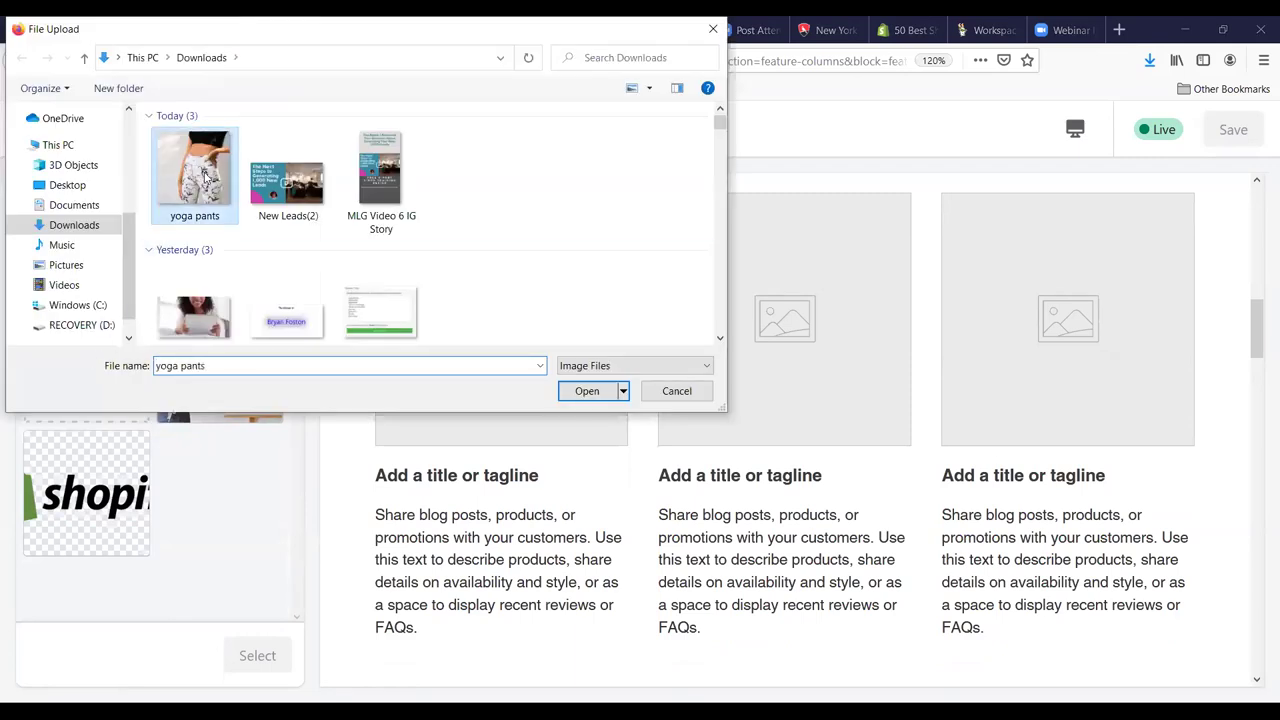
pyautogui.click(590, 393)
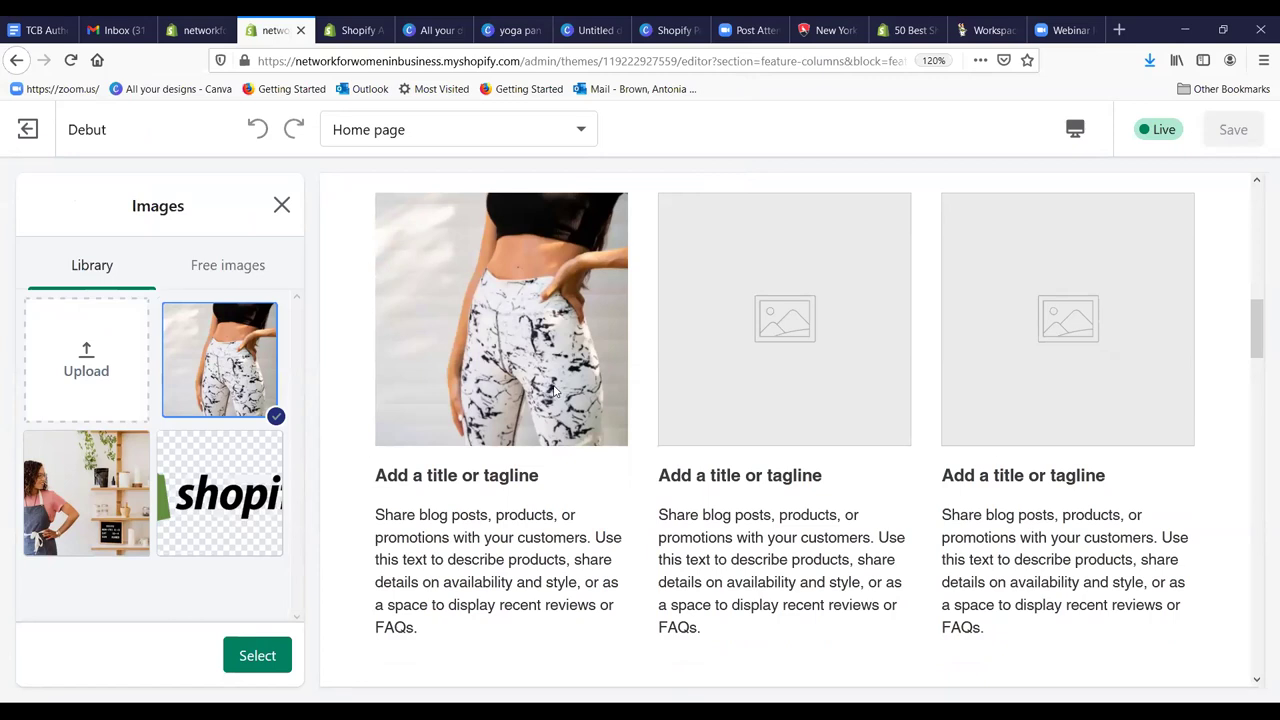
pyautogui.click(257, 655)
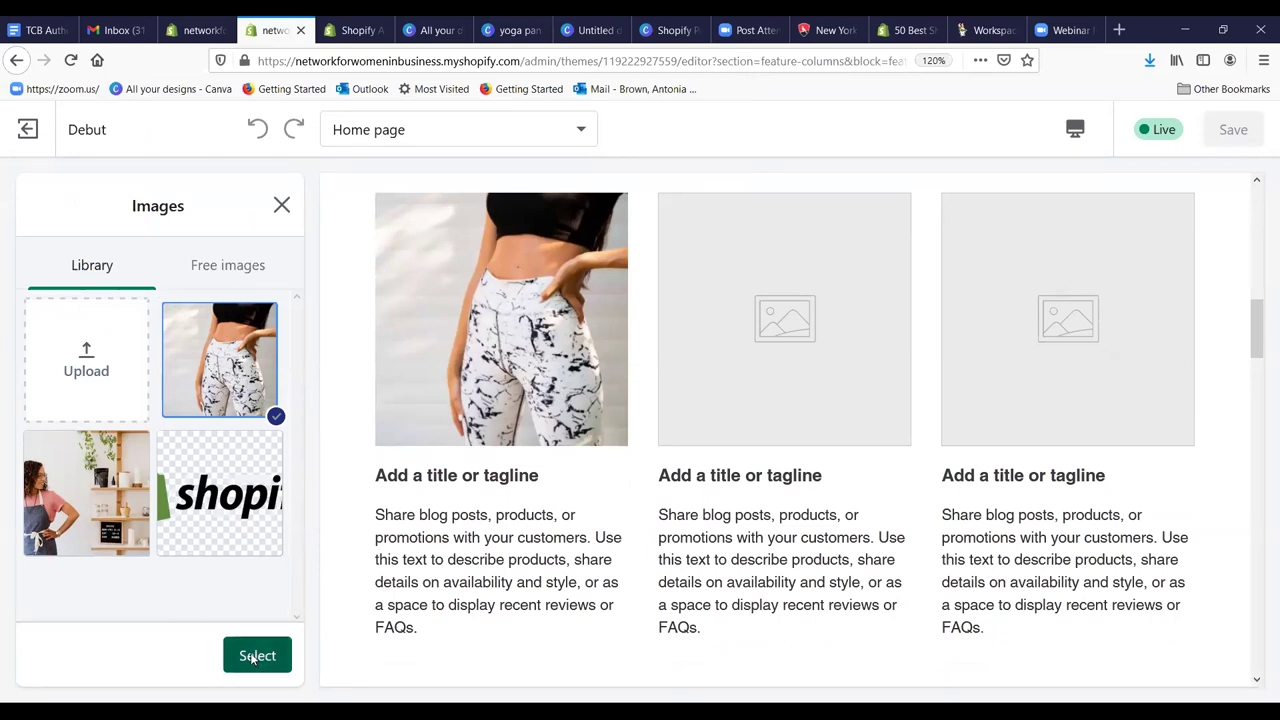
# Step: Set the first column's heading to "Yoga Pants" and save the theme changes
pyautogui.scroll(-3, 296, 440)
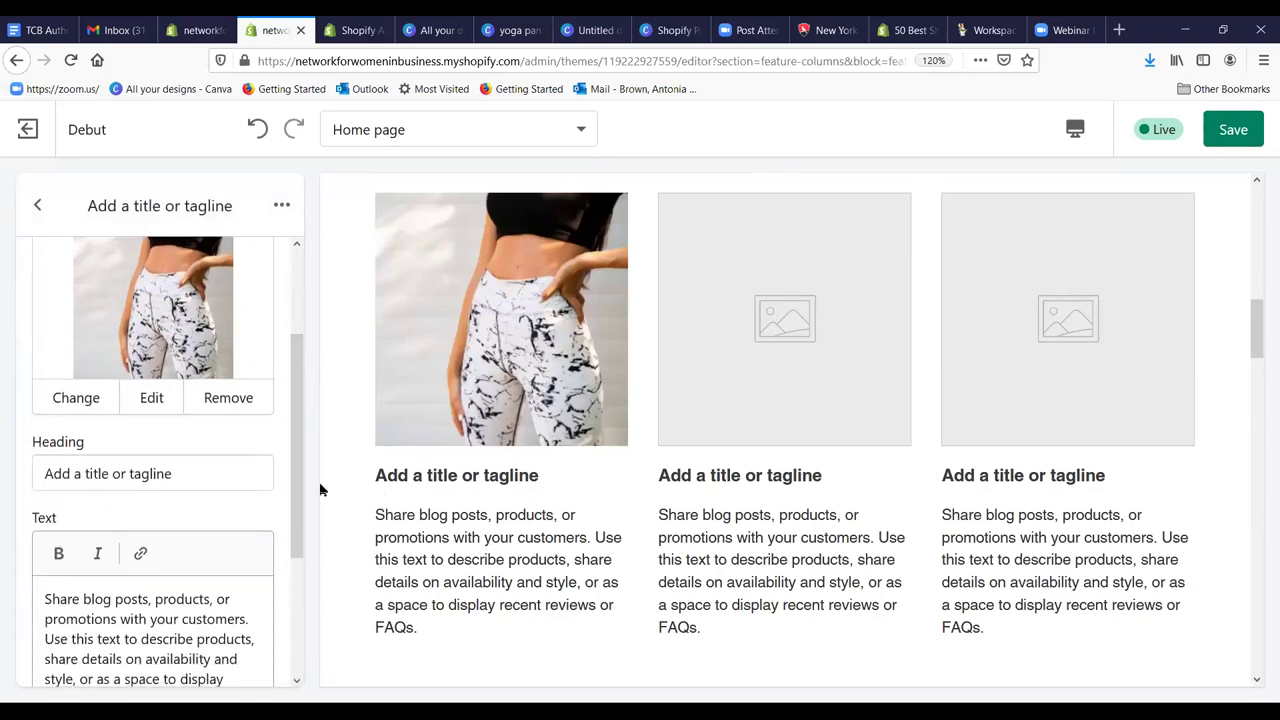
pyautogui.tripleClick(209, 470)
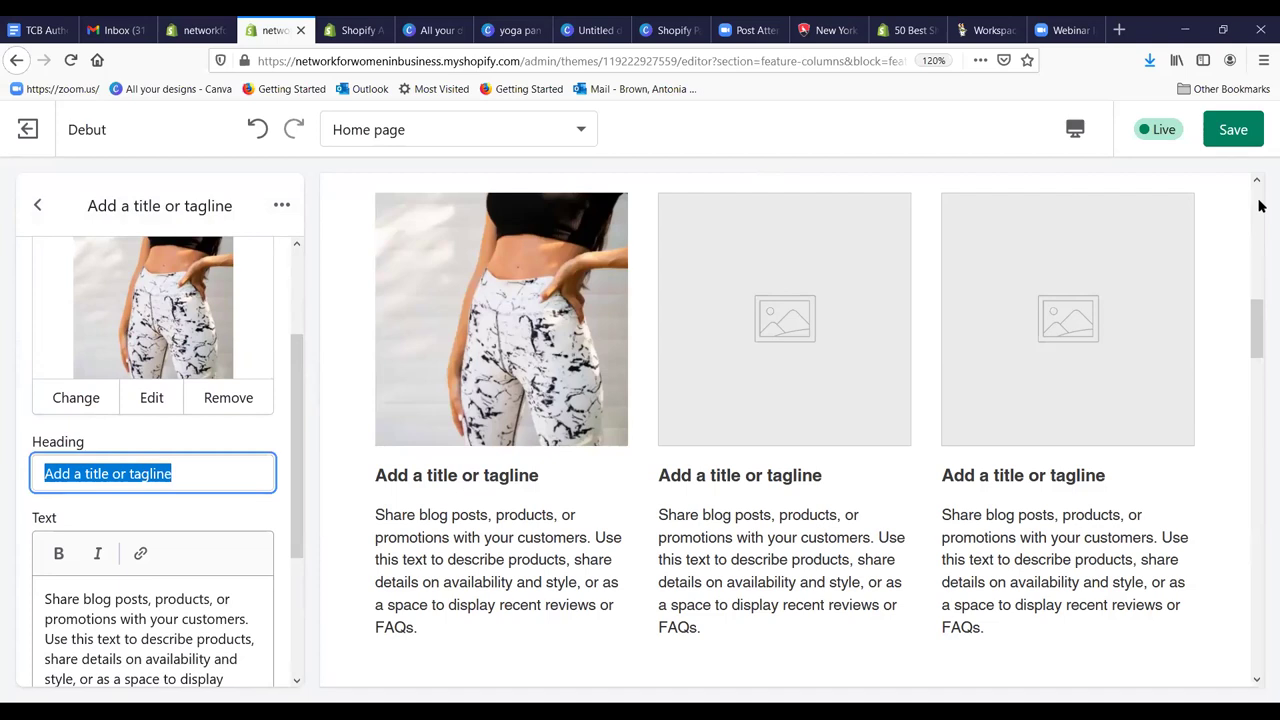
pyautogui.write('Yoga P')
pyautogui.write('ants')
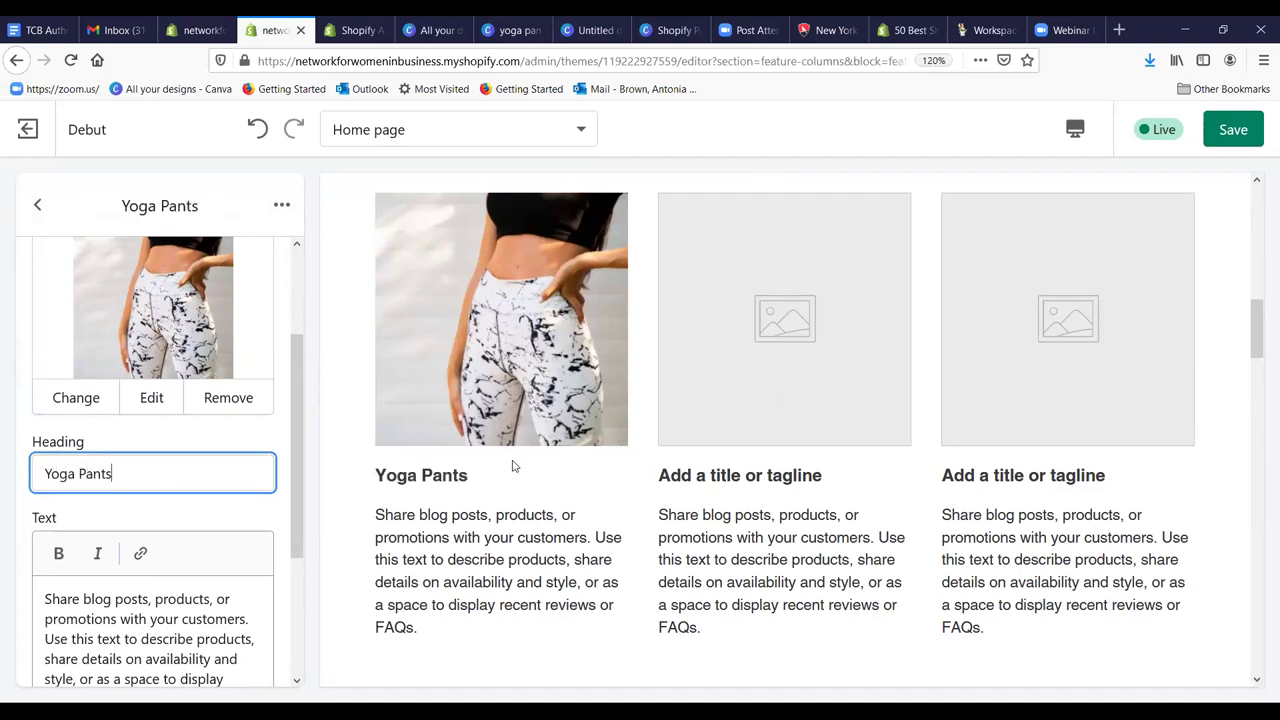
pyautogui.scroll(-2, 125, 620)
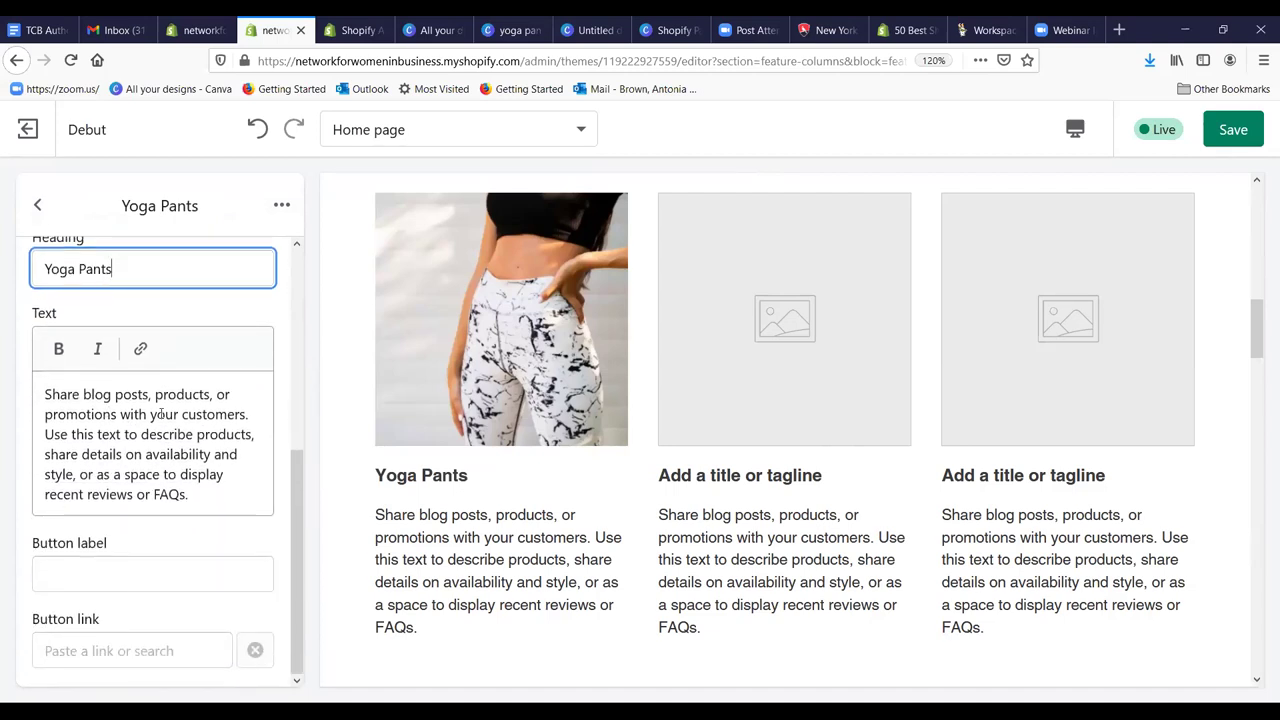
pyautogui.click(1246, 135)
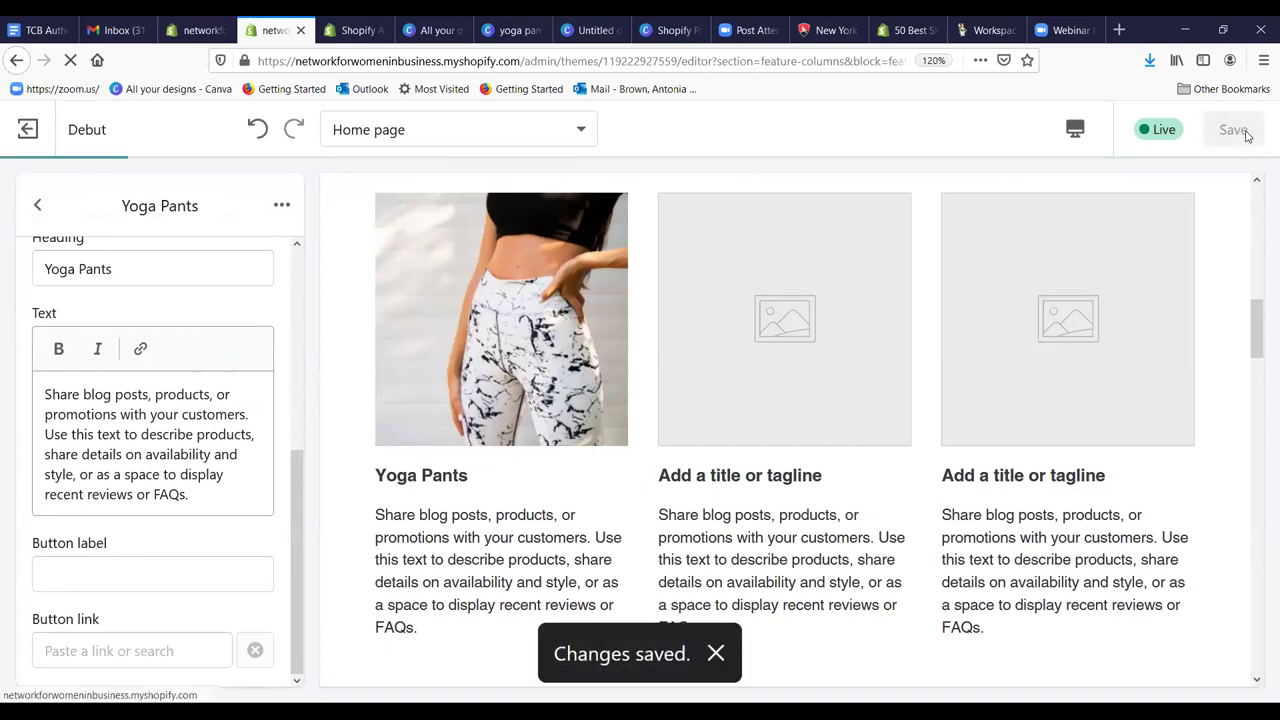
# Step: Switch to Canva, search the photos for "white t-shirt", and replace the leggings photo with the red-haired woman in a white T-shirt and jeans
pyautogui.click(505, 30)
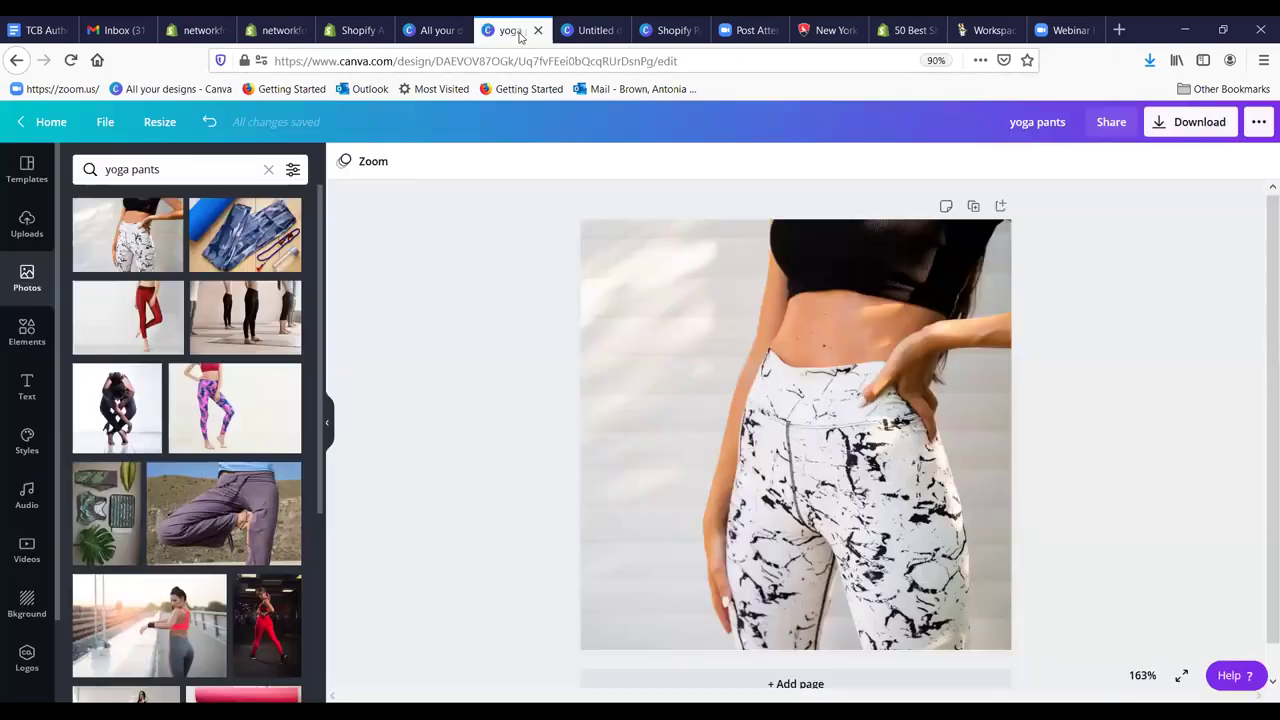
pyautogui.click(150, 169)
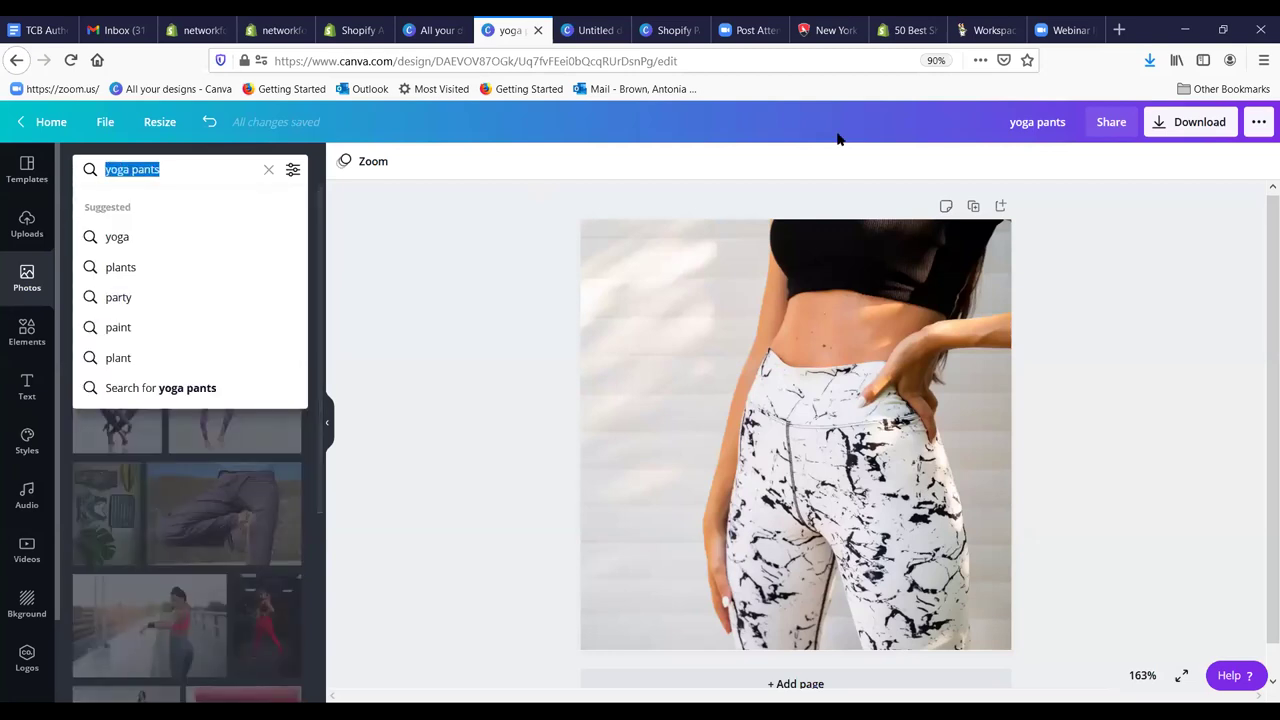
pyautogui.write('white t-shir')
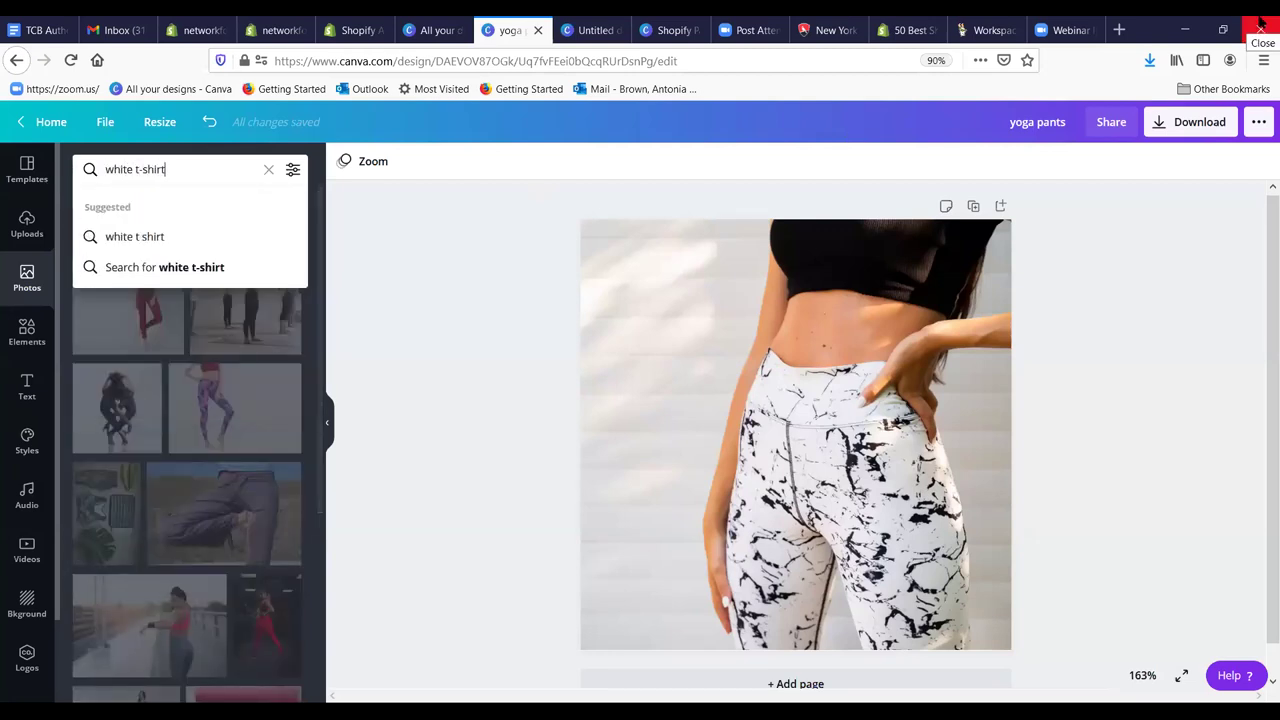
pyautogui.write('t')
pyautogui.press('Return')
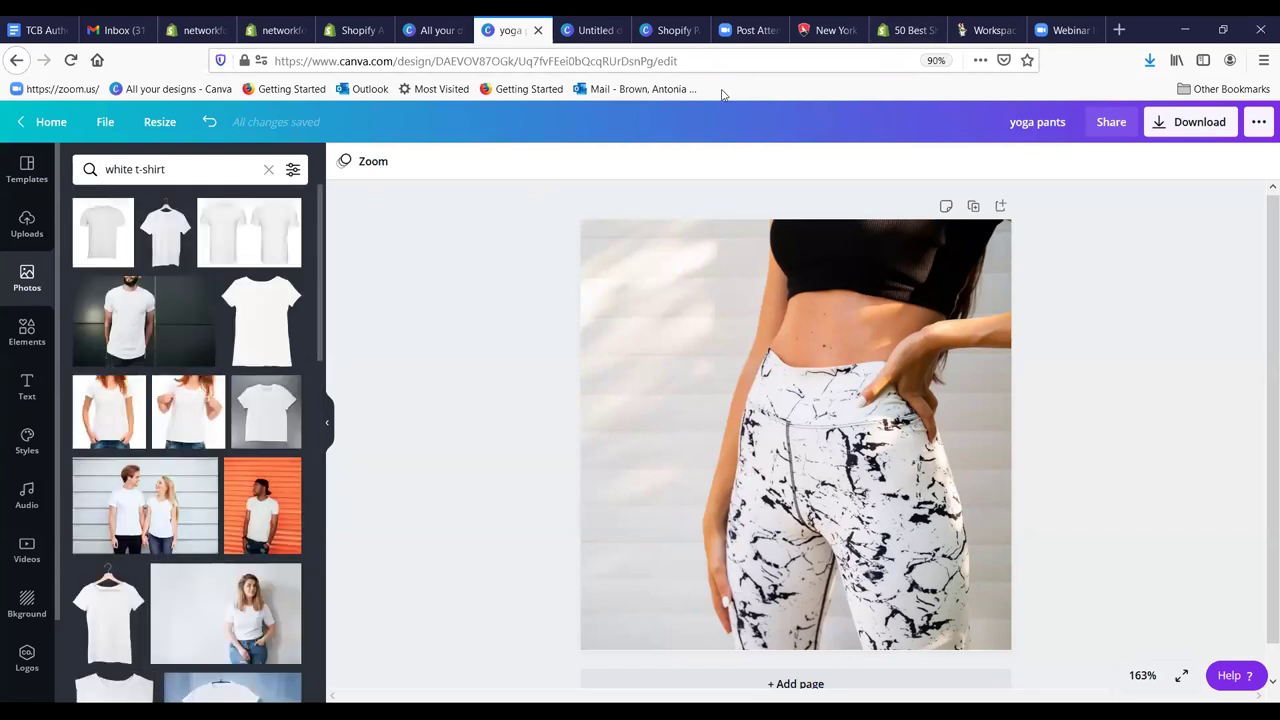
pyautogui.click(105, 413)
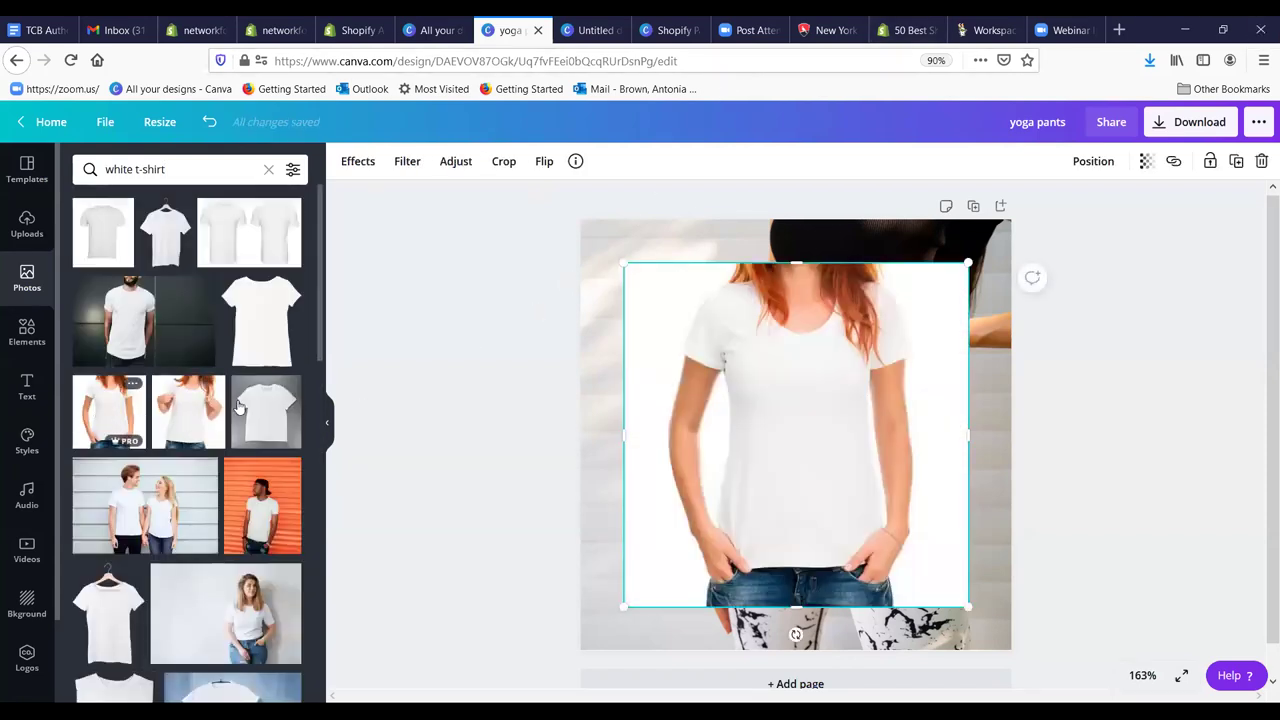
pyautogui.click(800, 246)
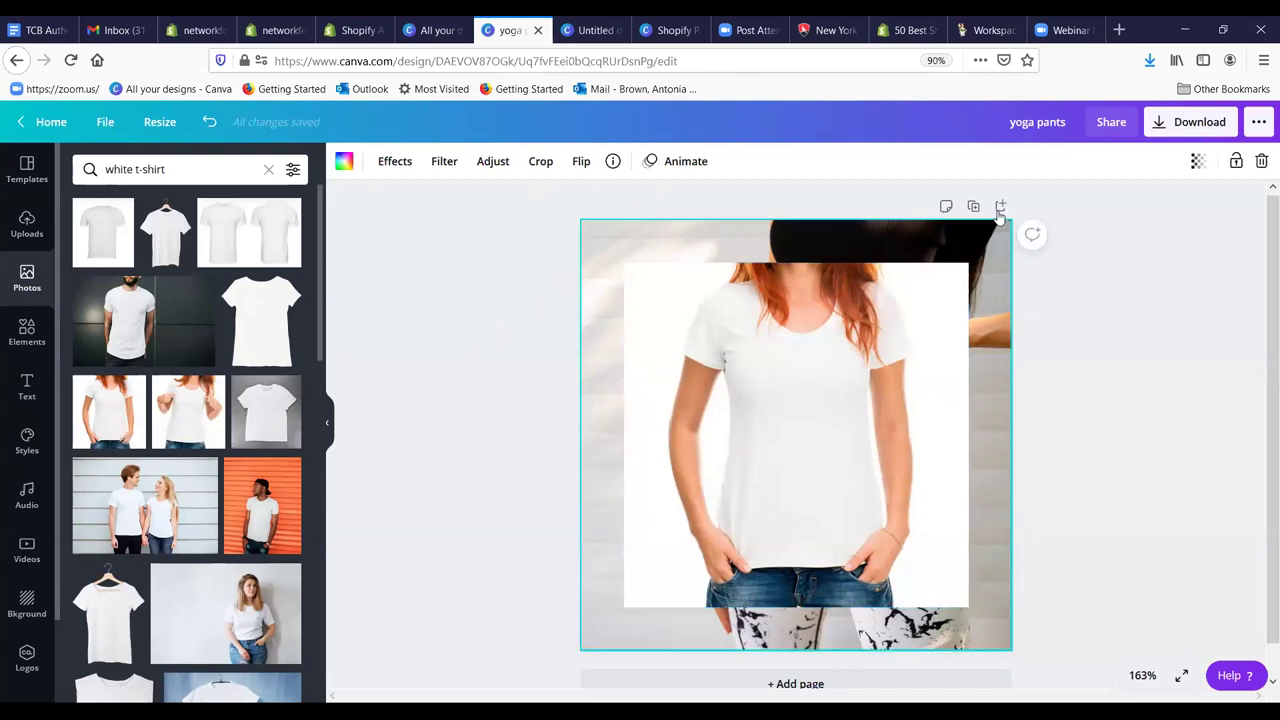
pyautogui.click(1261, 161)
# Step: Enlarge and reposition the white T-shirt photo until it covers the whole page
pyautogui.click(934, 268)
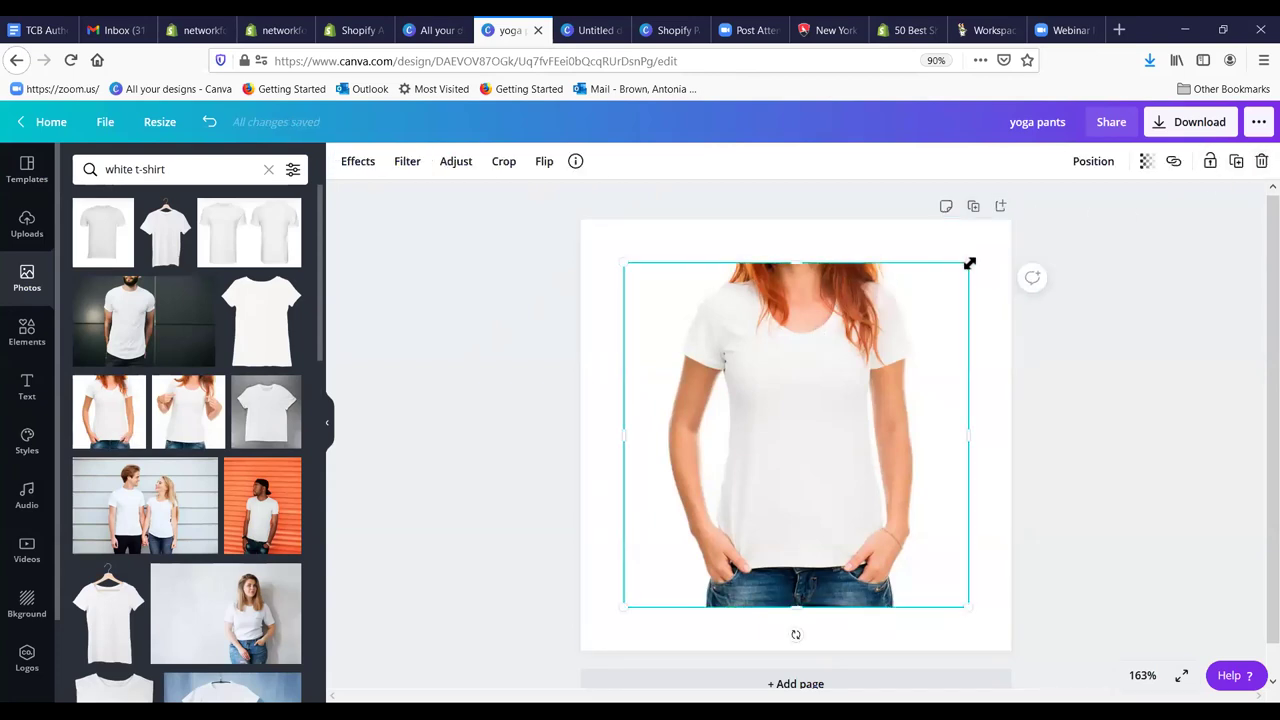
pyautogui.moveTo(969, 263); pyautogui.dragTo(1026, 200)
pyautogui.moveTo(764, 385); pyautogui.dragTo(715, 416)
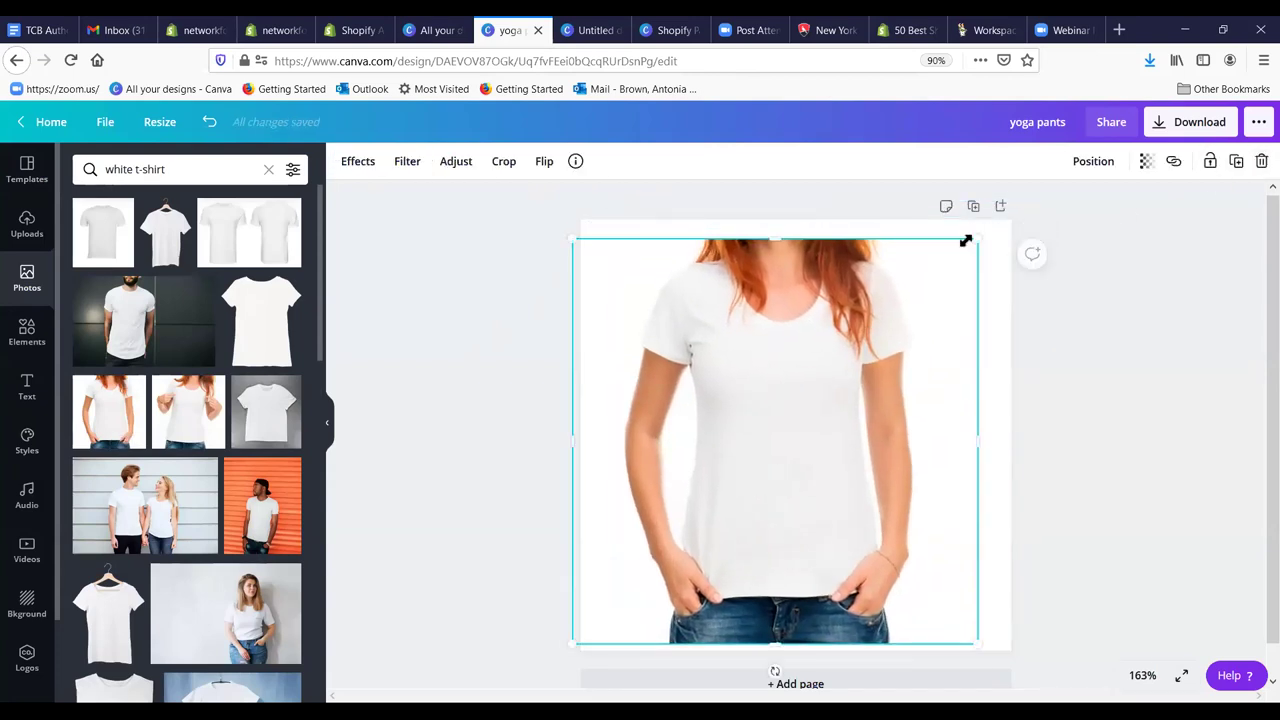
pyautogui.moveTo(966, 241); pyautogui.dragTo(1009, 214)
pyautogui.moveTo(940, 337); pyautogui.dragTo(941, 346)
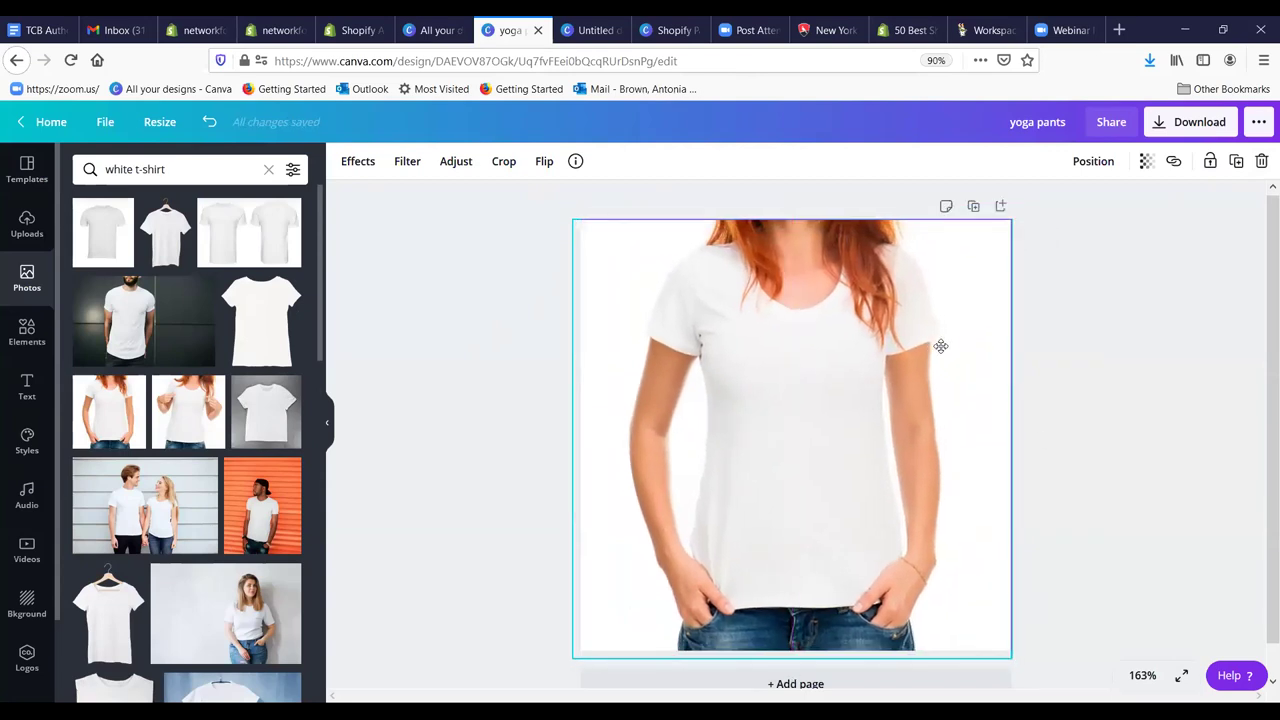
pyautogui.click(1137, 299)
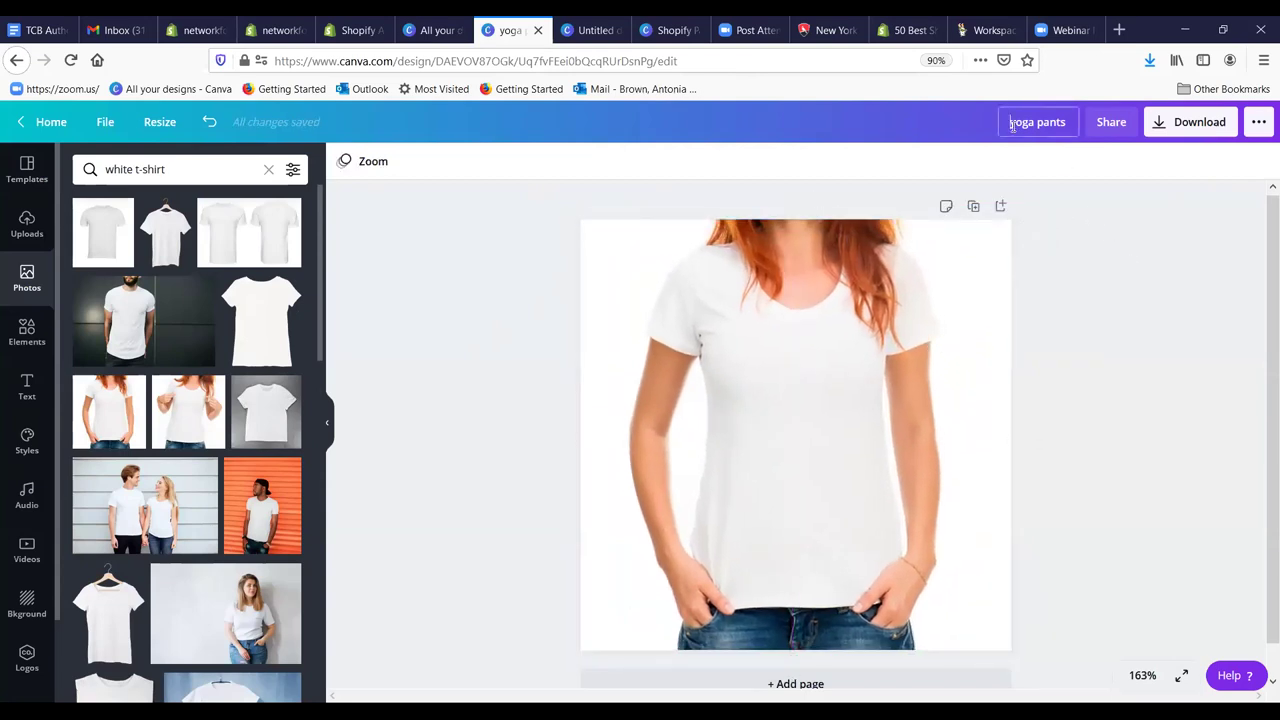
# Step: Rename the design "white t-shirt"
pyautogui.write('wh')
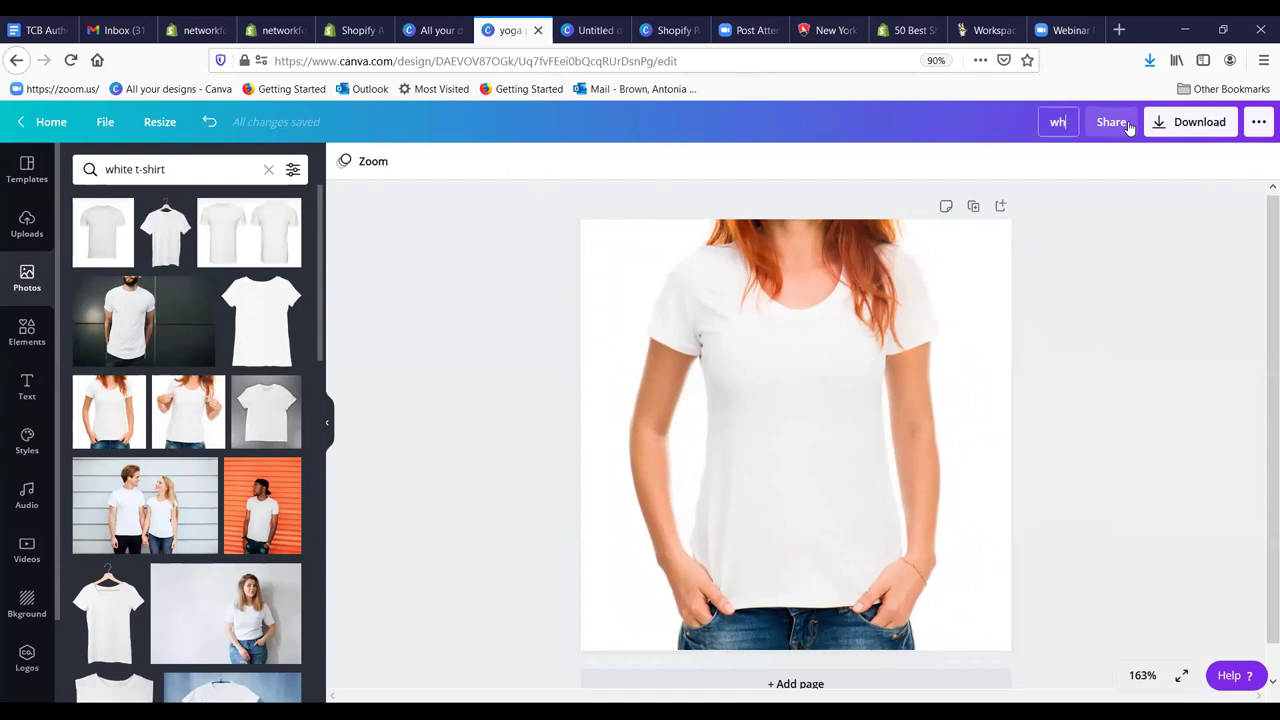
pyautogui.write('ite-')
pyautogui.press('BackSpace')
pyautogui.write('t-shirt')
pyautogui.press('Return')
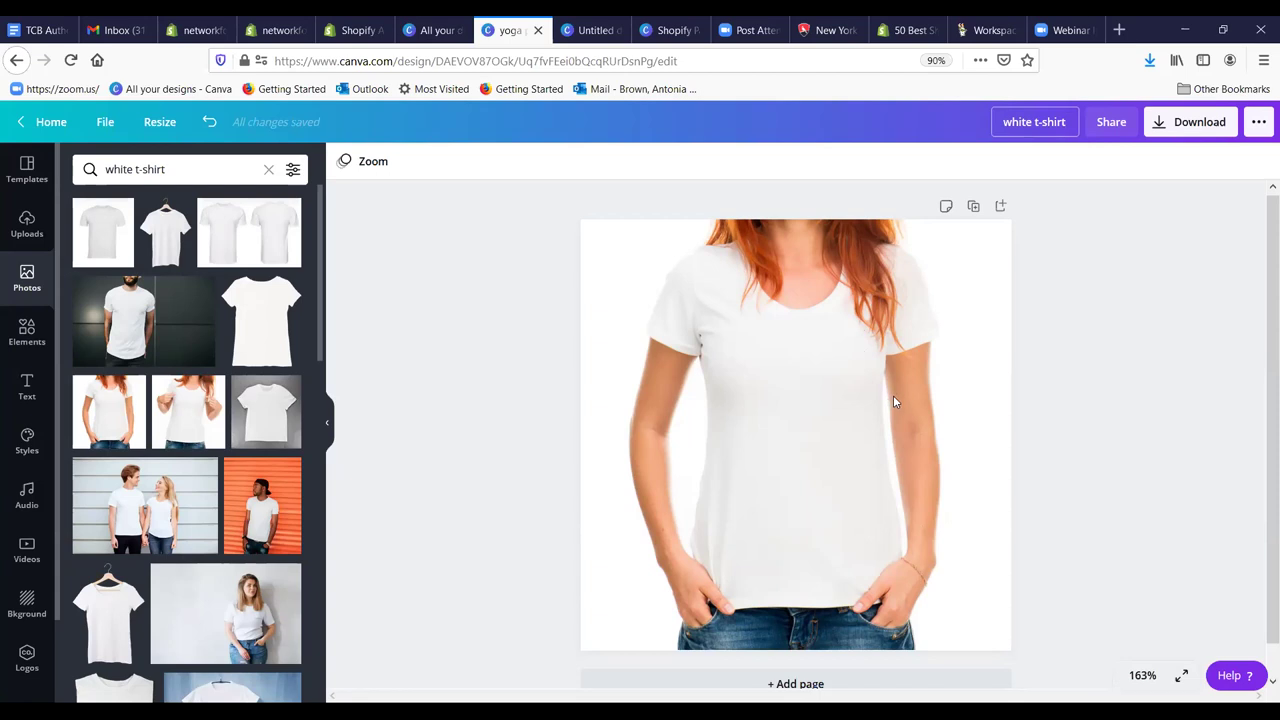
# Step: Download the white t-shirt design as an image file, save it to the computer, and return to the design
pyautogui.click(1163, 122)
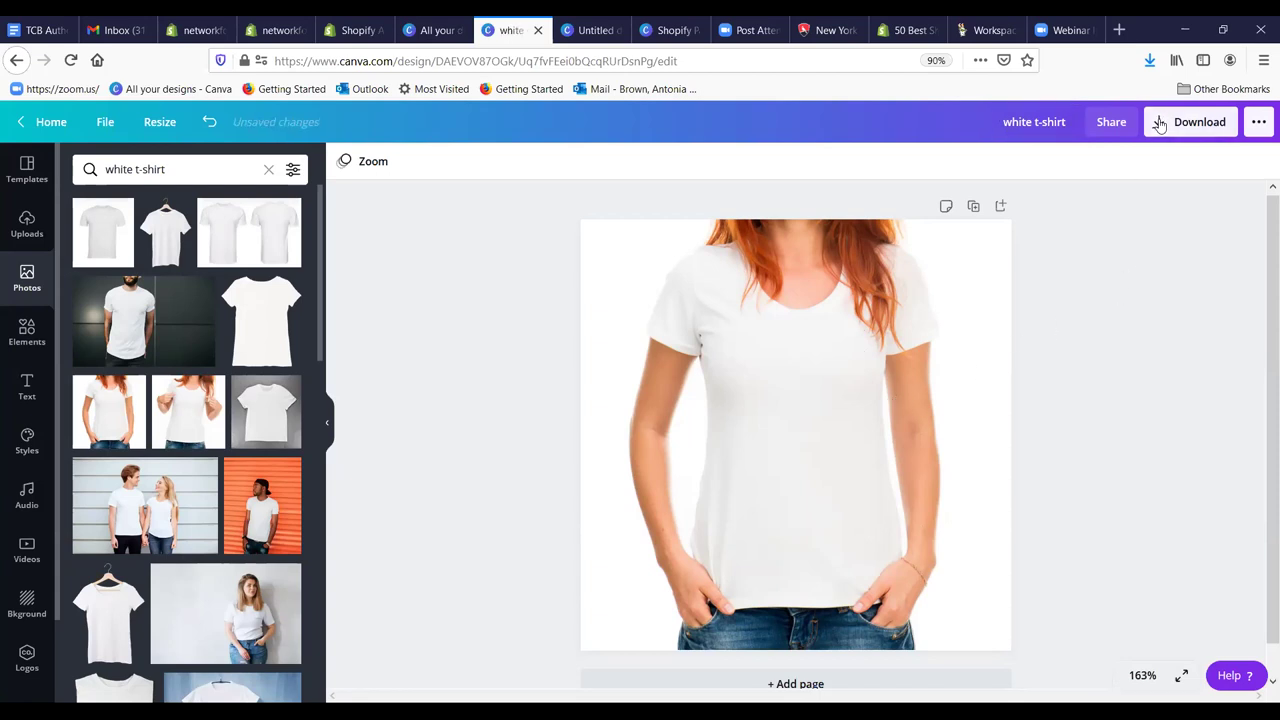
pyautogui.click(1090, 377)
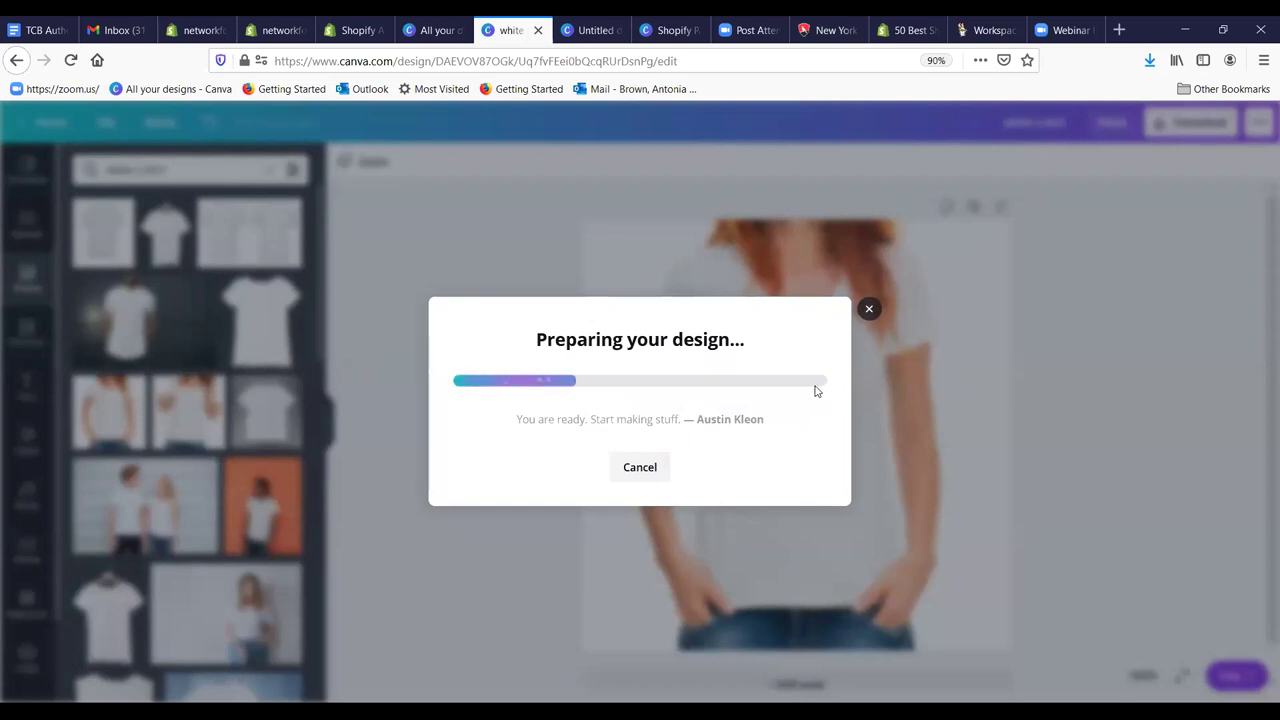
pyautogui.click(591, 452)
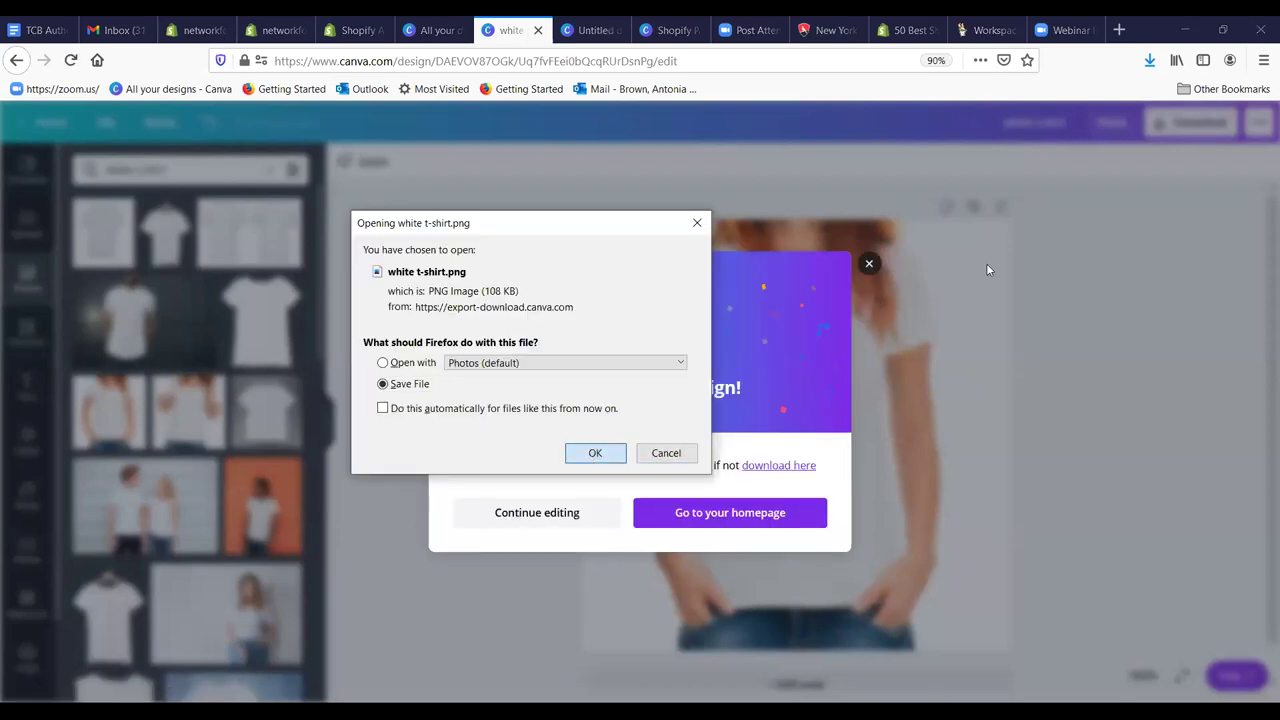
pyautogui.click(868, 264)
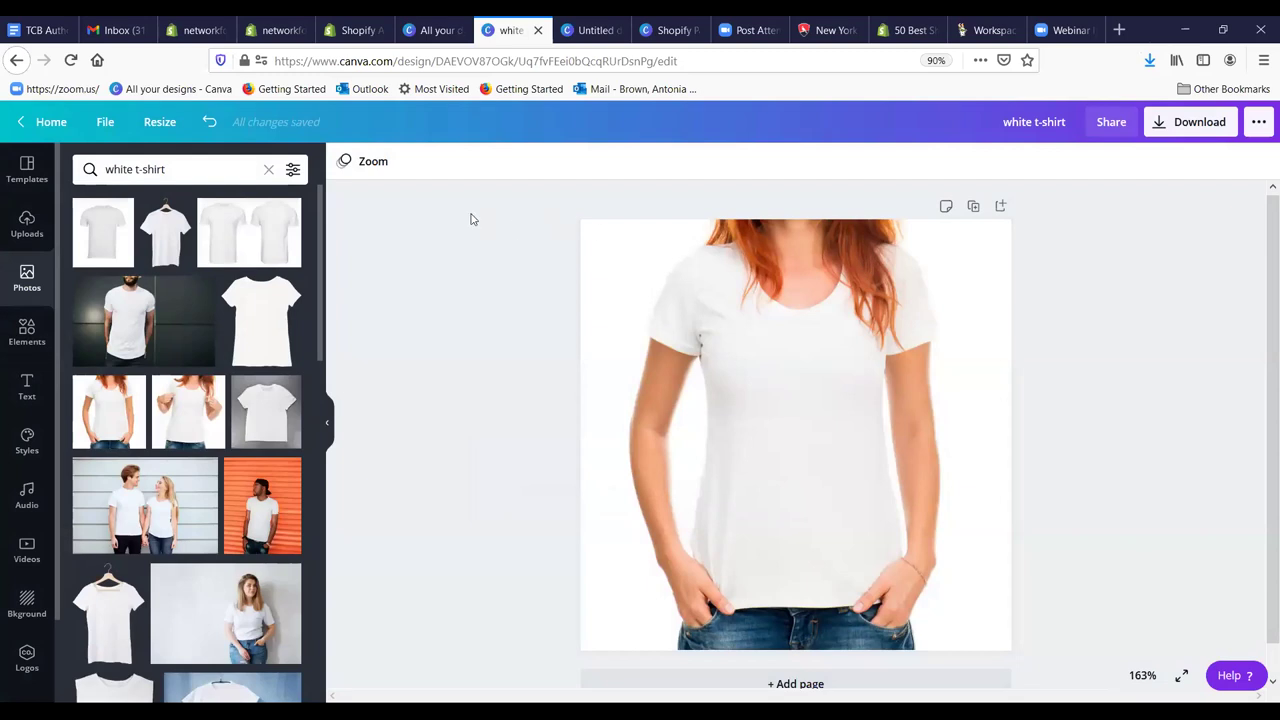
# Step: Switch to the Shopify theme editor and upload the "white t-shirt" image as the second text column's image
pyautogui.click(272, 32)
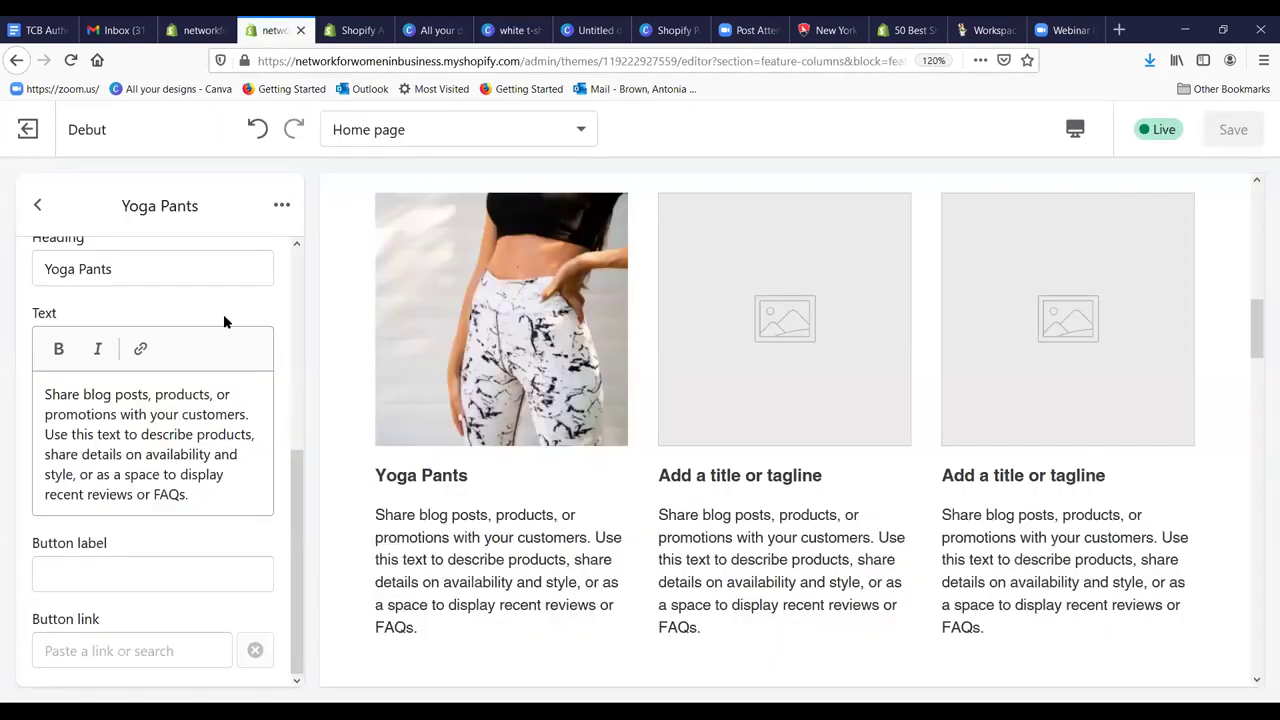
pyautogui.moveTo(298, 465); pyautogui.dragTo(311, 210)
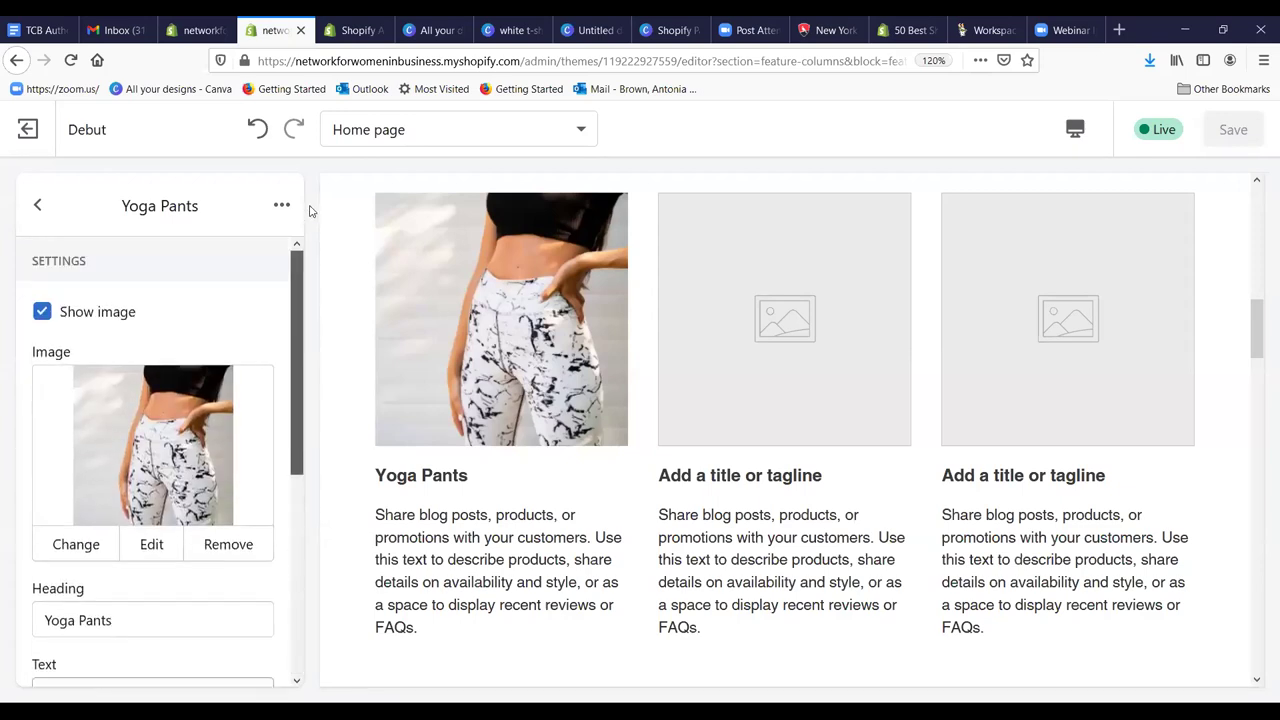
pyautogui.click(37, 205)
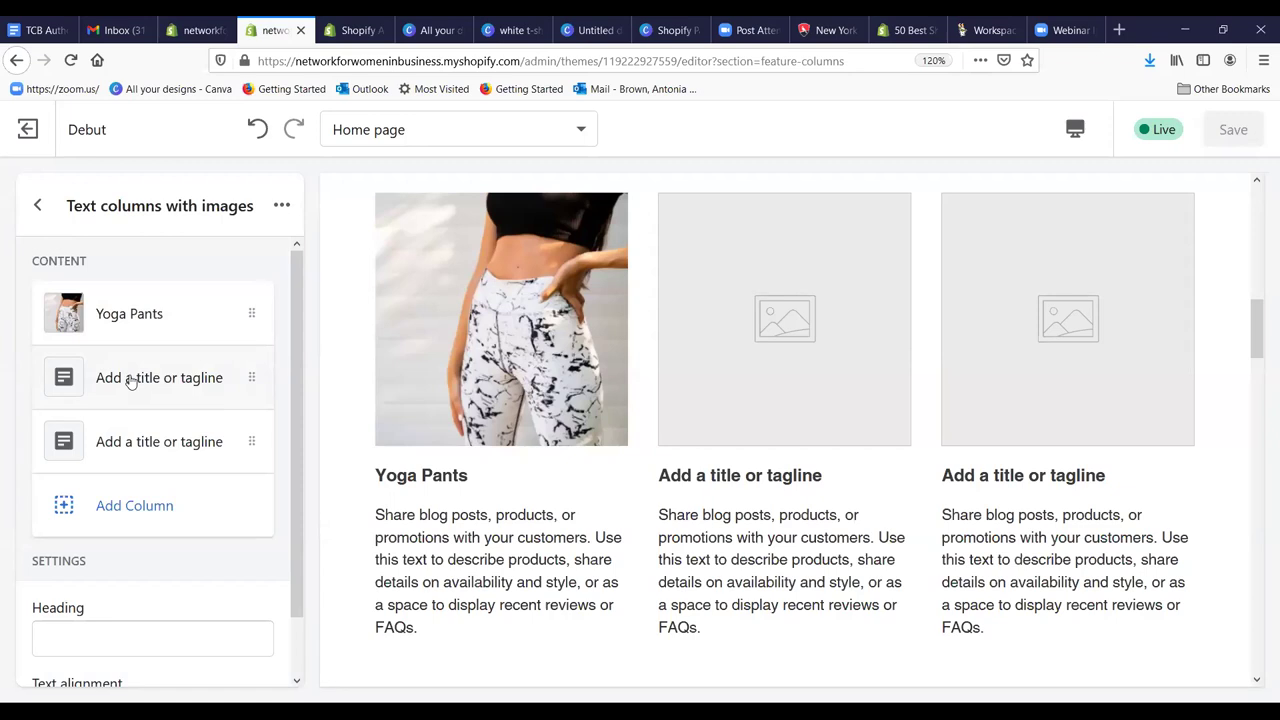
pyautogui.click(131, 379)
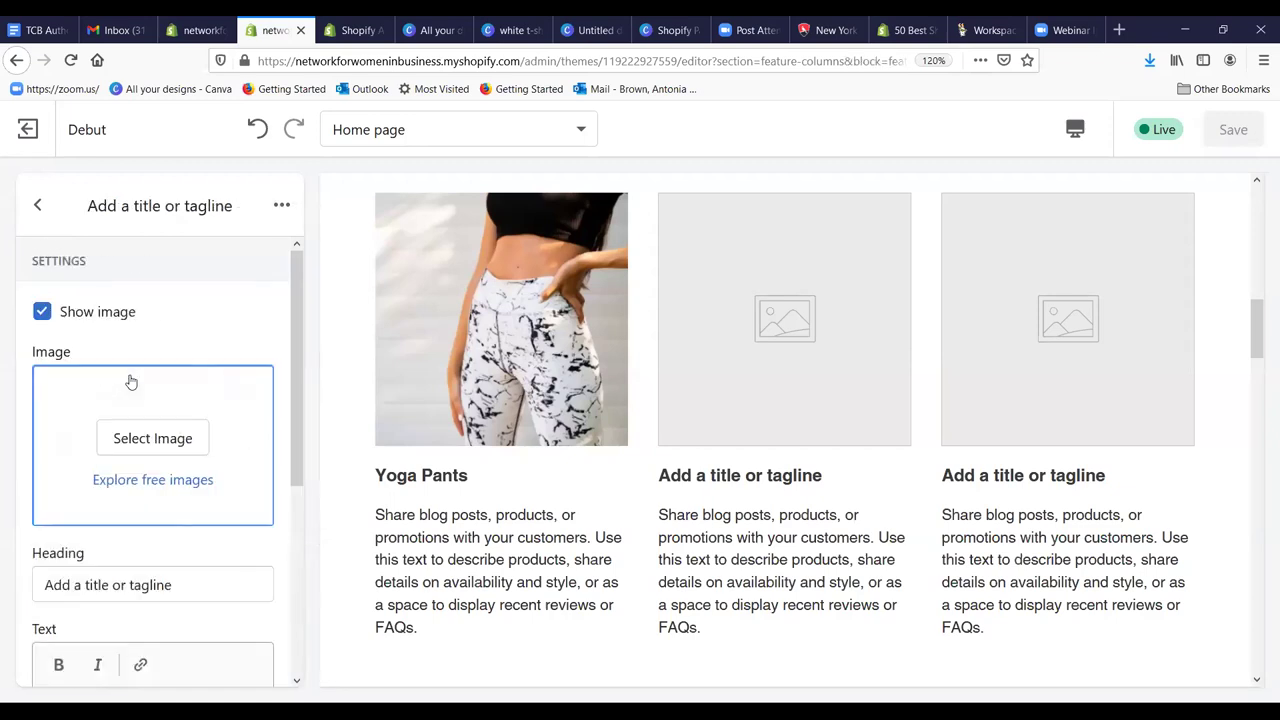
pyautogui.click(152, 440)
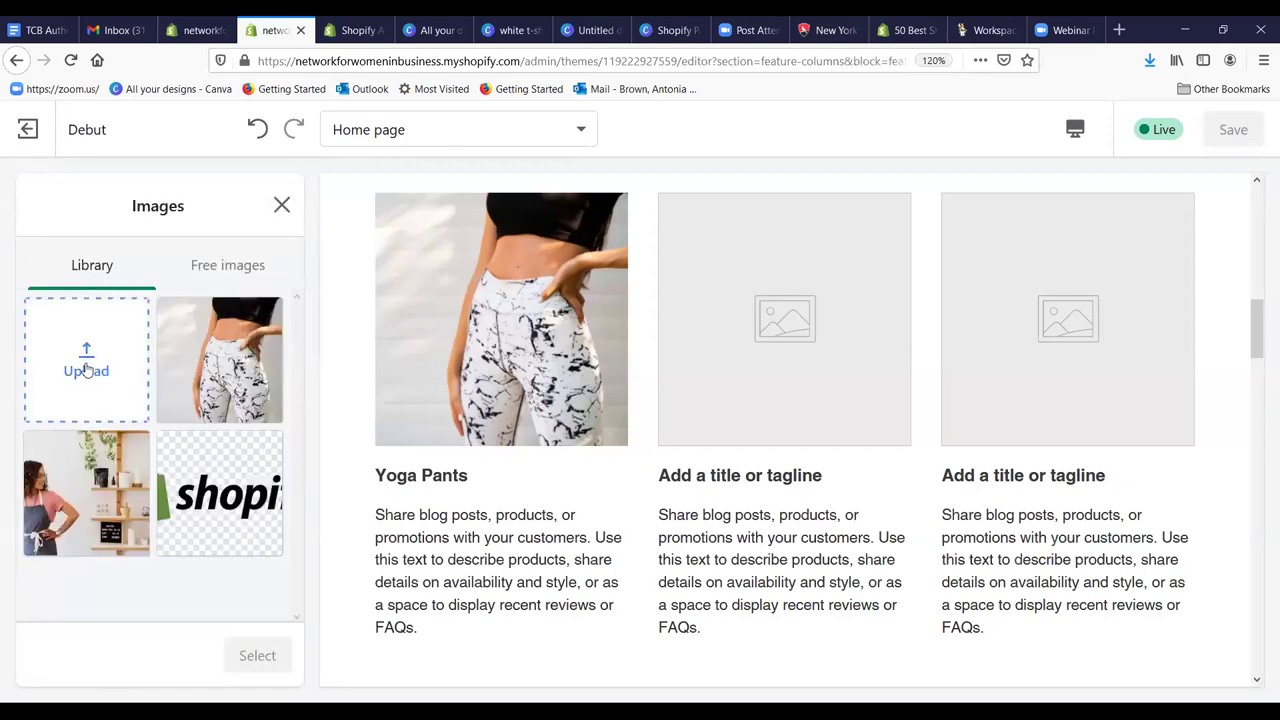
pyautogui.click(86, 370)
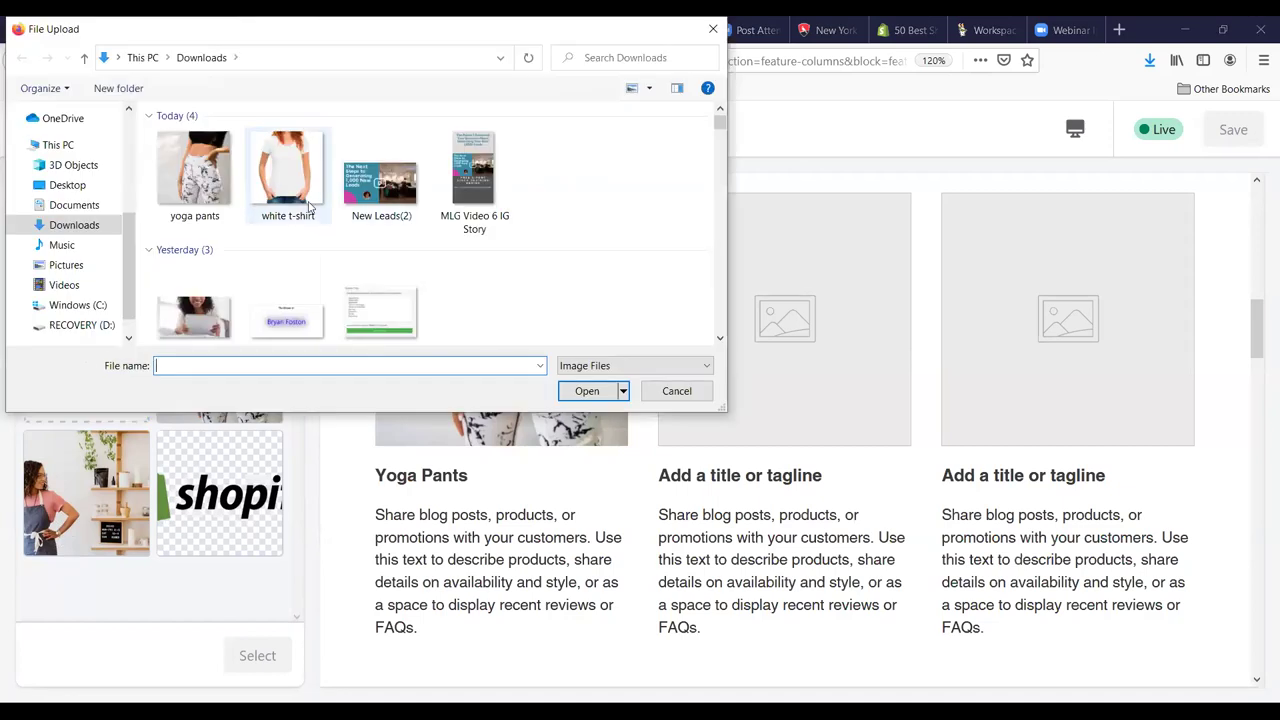
pyautogui.click(291, 196)
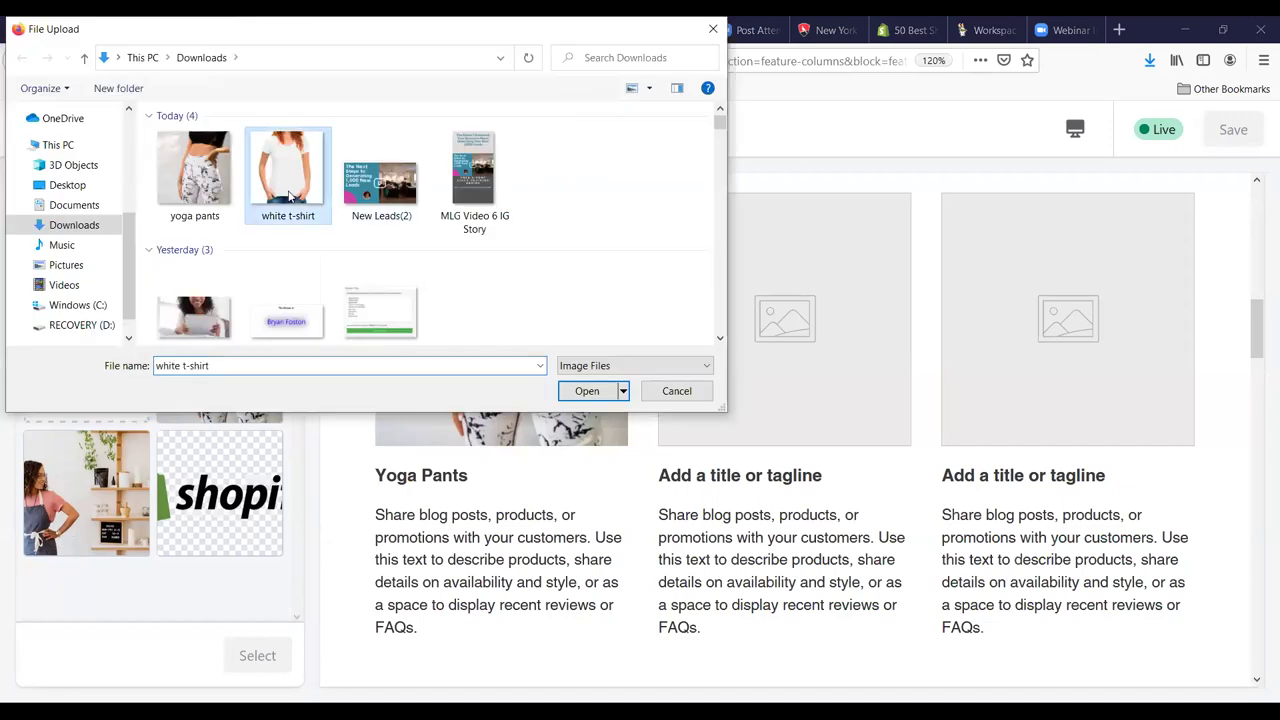
pyautogui.click(587, 391)
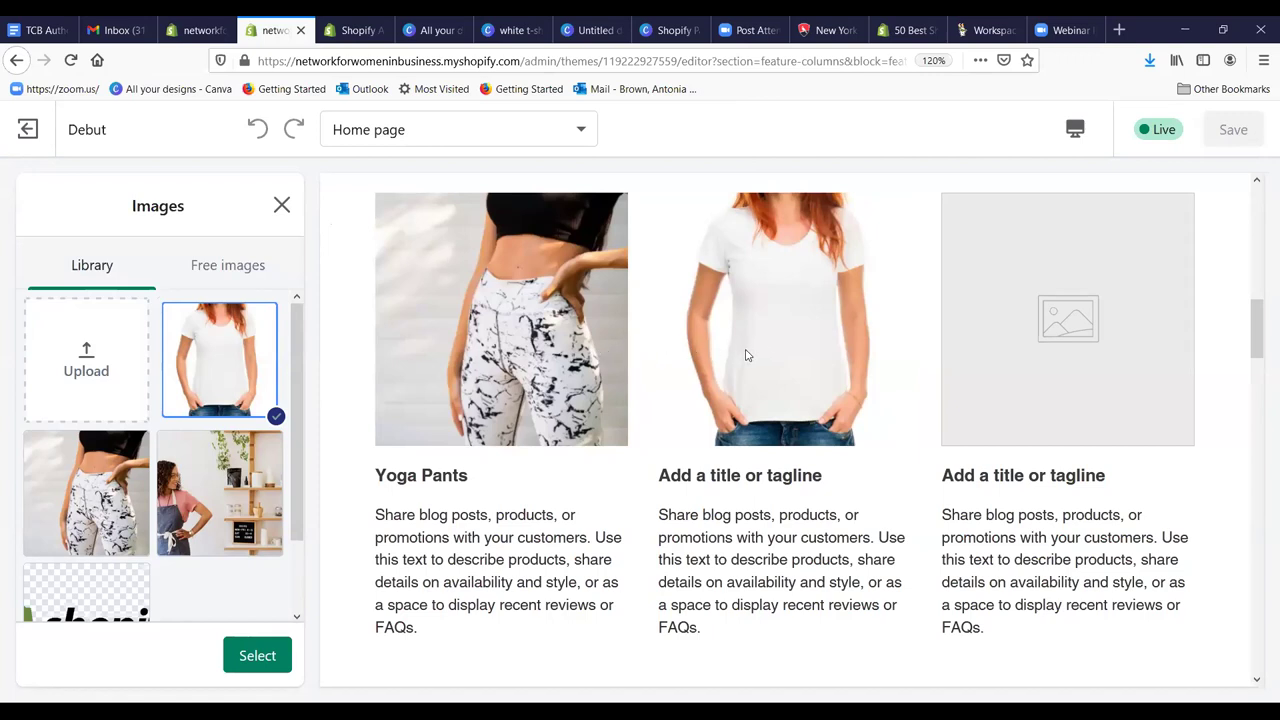
pyautogui.click(256, 656)
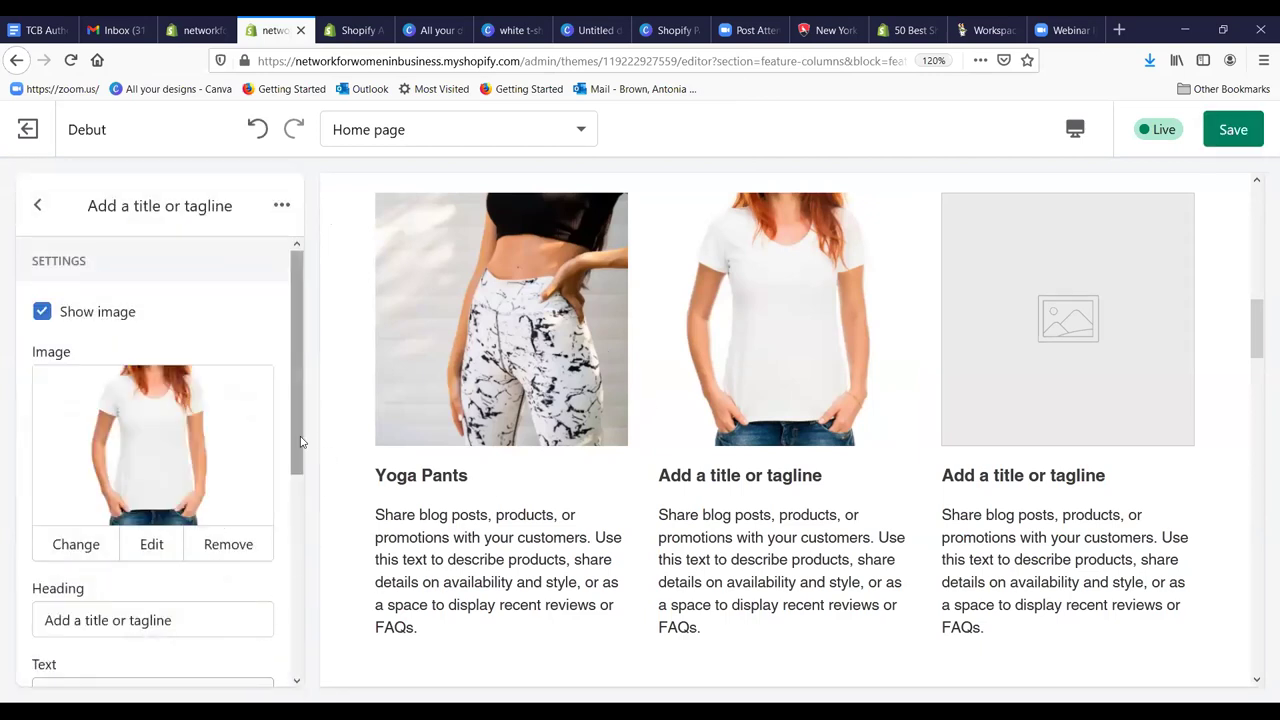
# Step: Set the second column's heading to "White T-Shirt" and save the theme changes
pyautogui.scroll(-3, 275, 547)
pyautogui.tripleClick(187, 442)
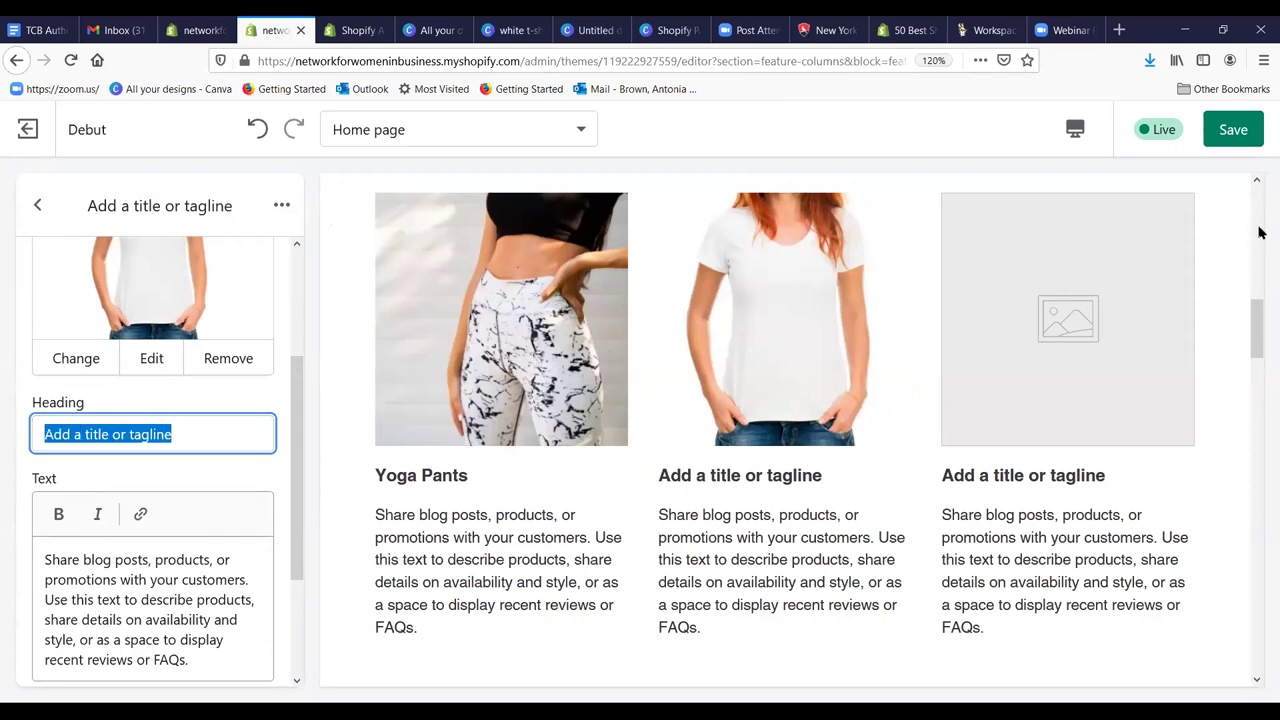
pyautogui.write('White')
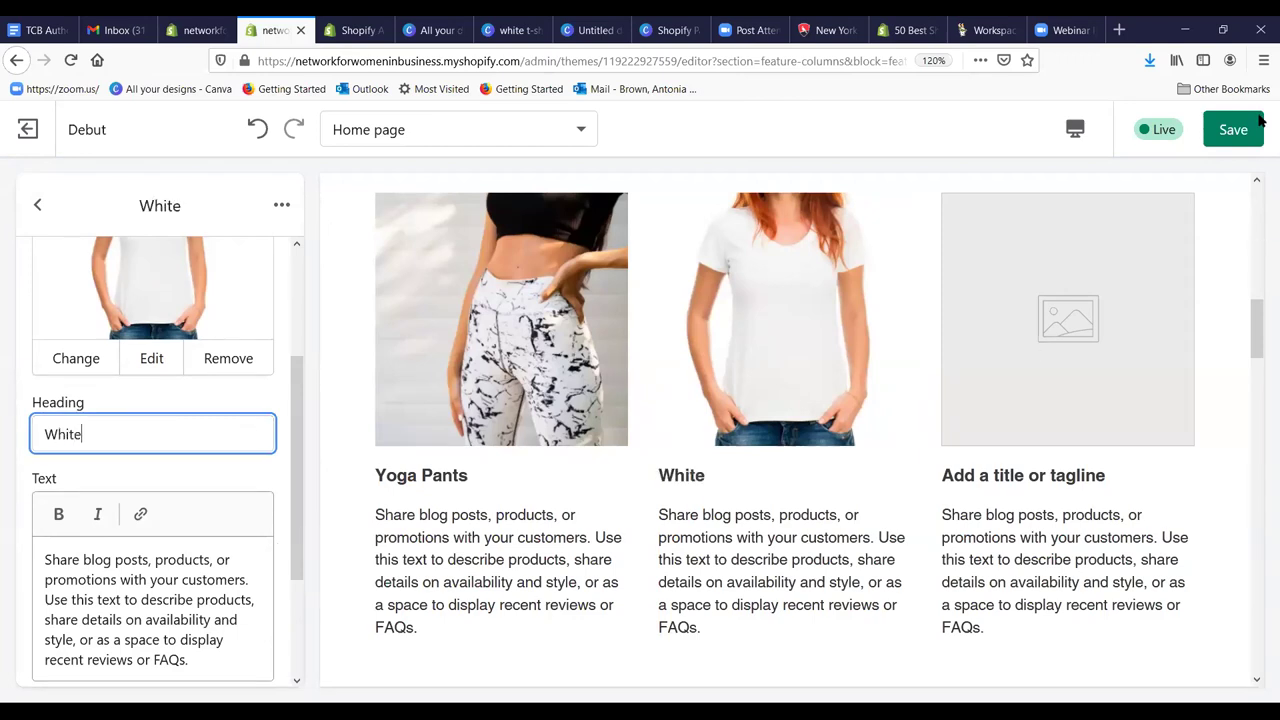
pyautogui.write(' T-Shirt')
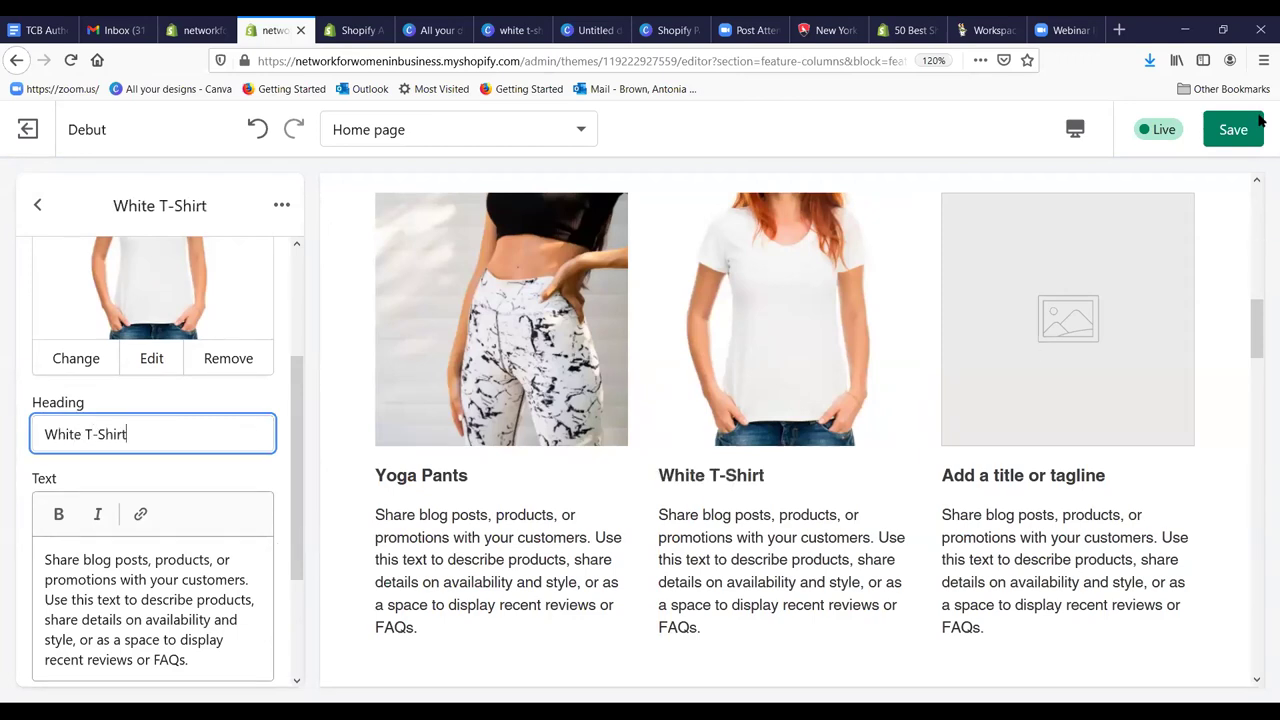
pyautogui.click(175, 632)
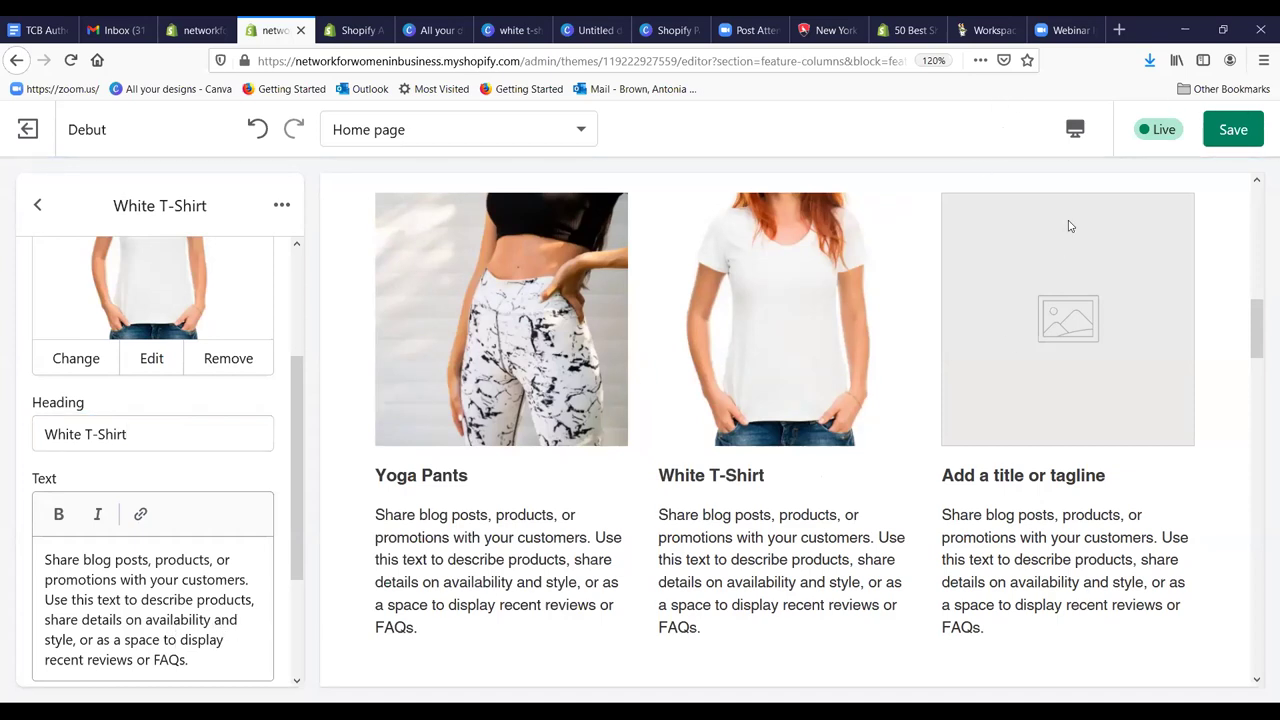
pyautogui.click(1233, 132)
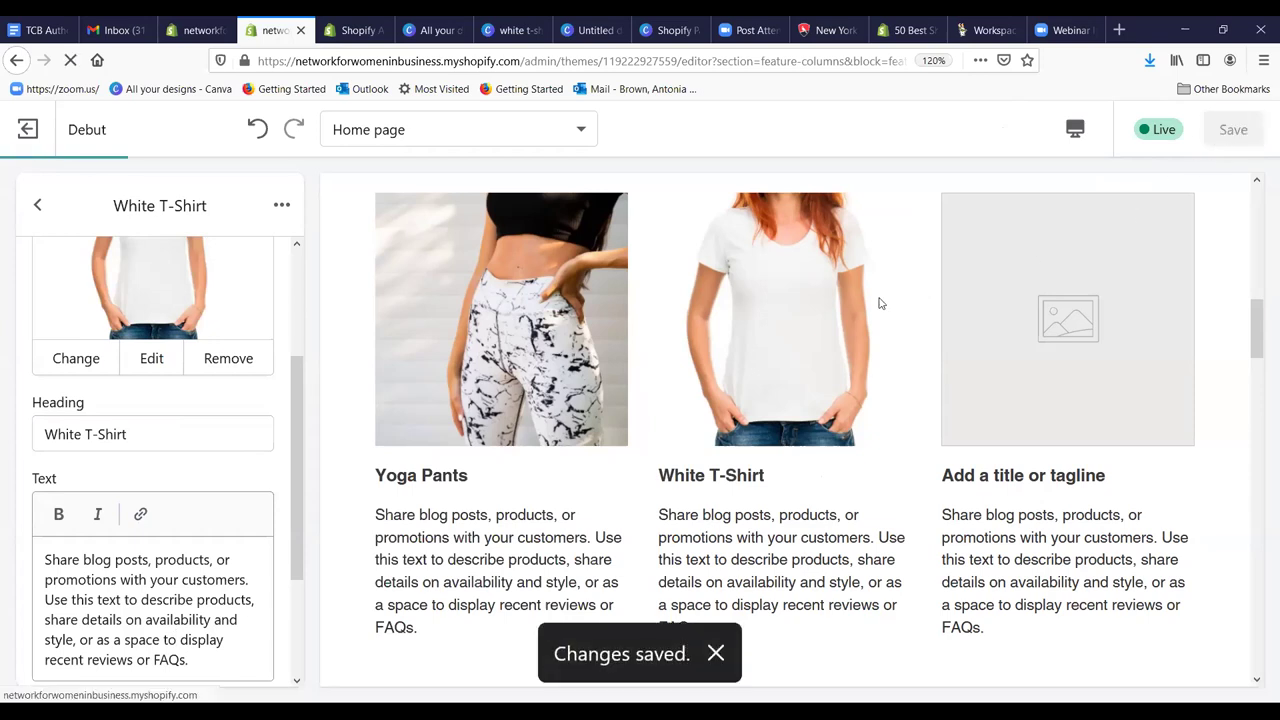
# Step: Review the home page preview from the banner to the featured collection and return to the home page's section list
pyautogui.scroll(5, 1048, 319)
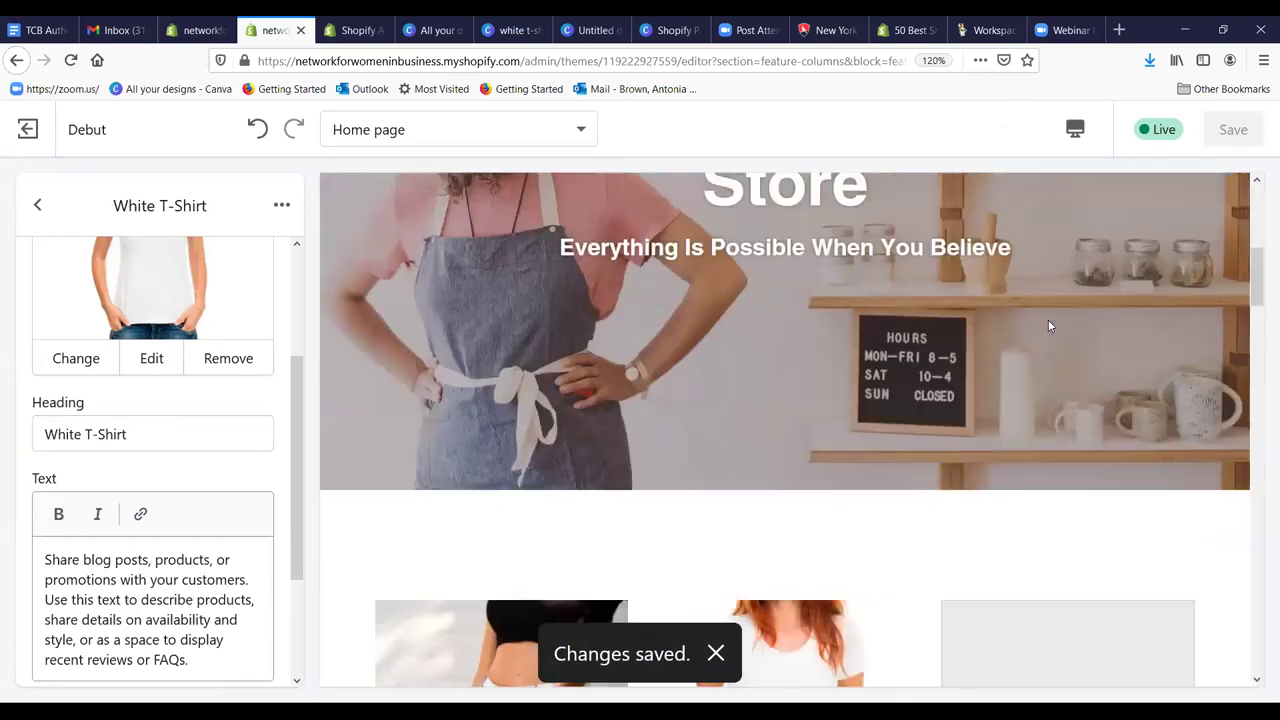
pyautogui.scroll(2, 1048, 319)
pyautogui.scroll(-10, 1046, 323)
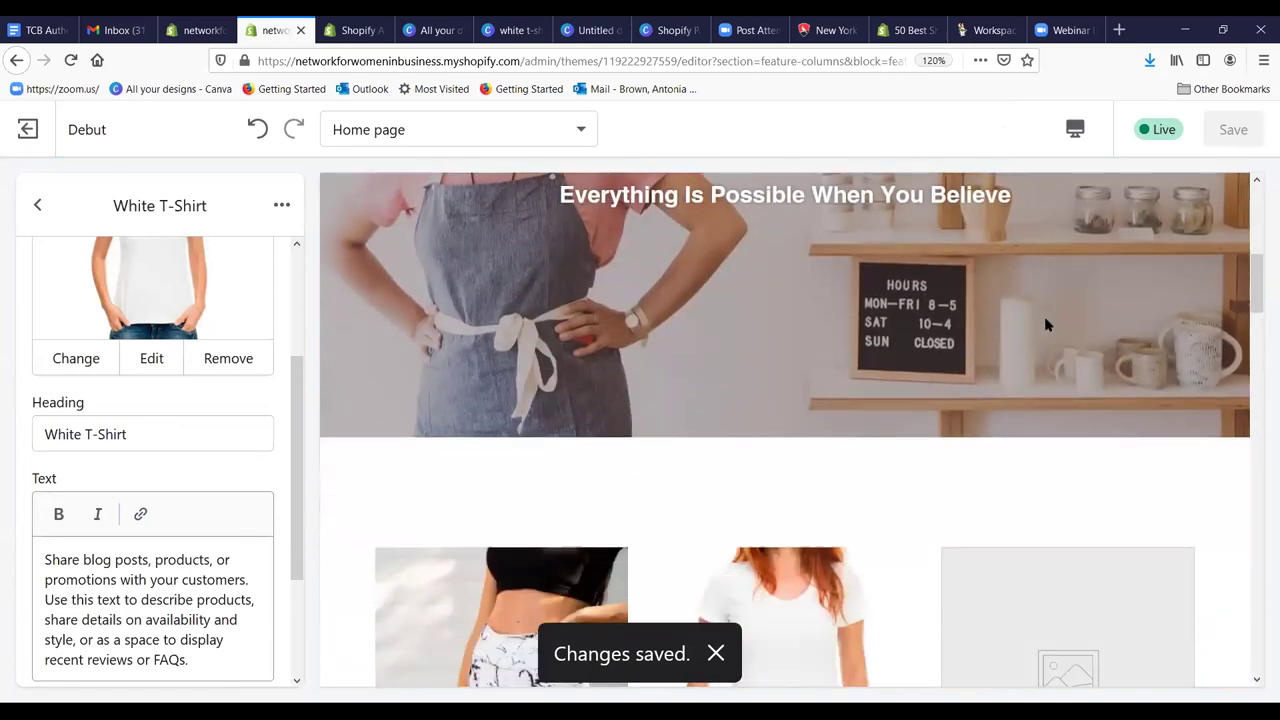
pyautogui.scroll(5, 1053, 290)
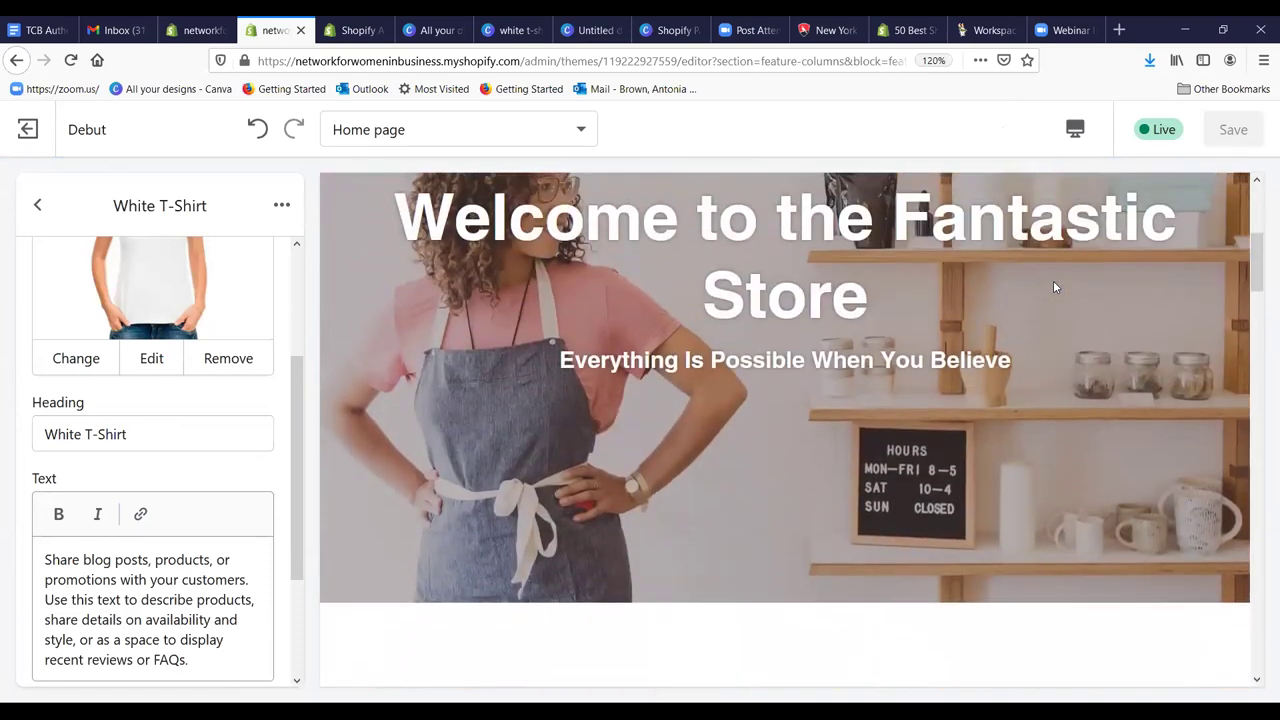
pyautogui.scroll(-5, 1053, 287)
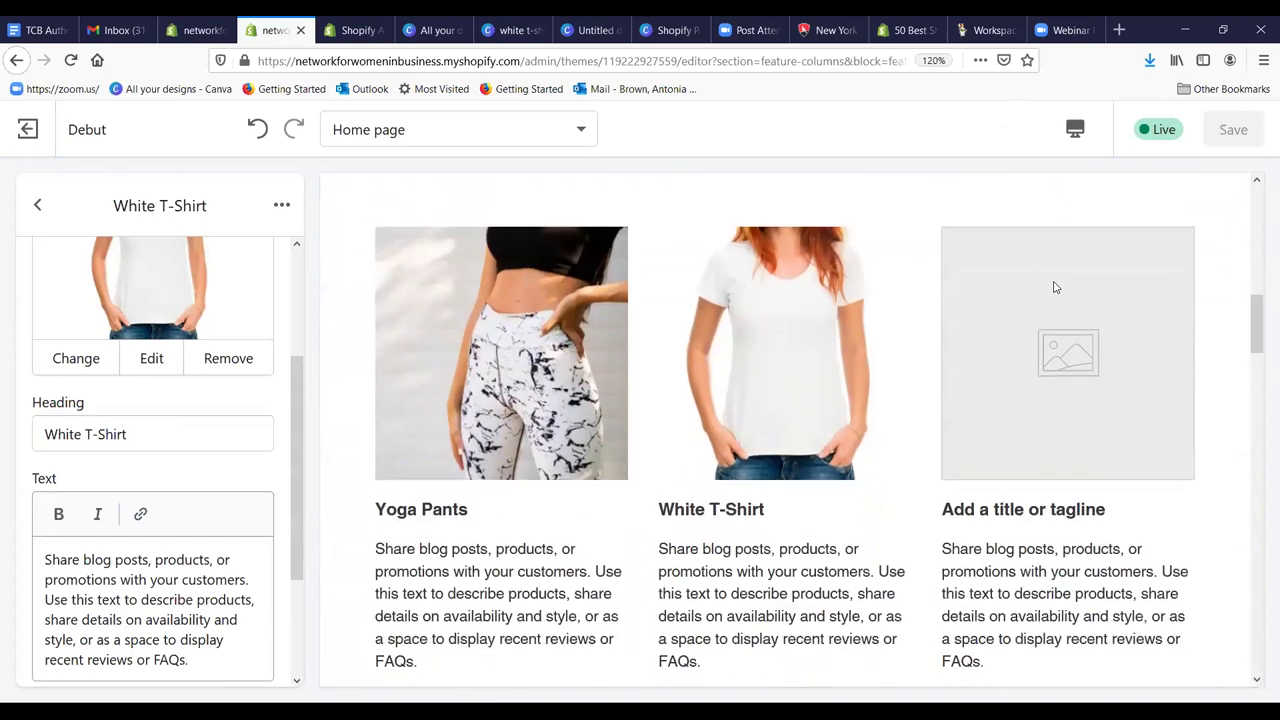
pyautogui.scroll(-4, 1053, 287)
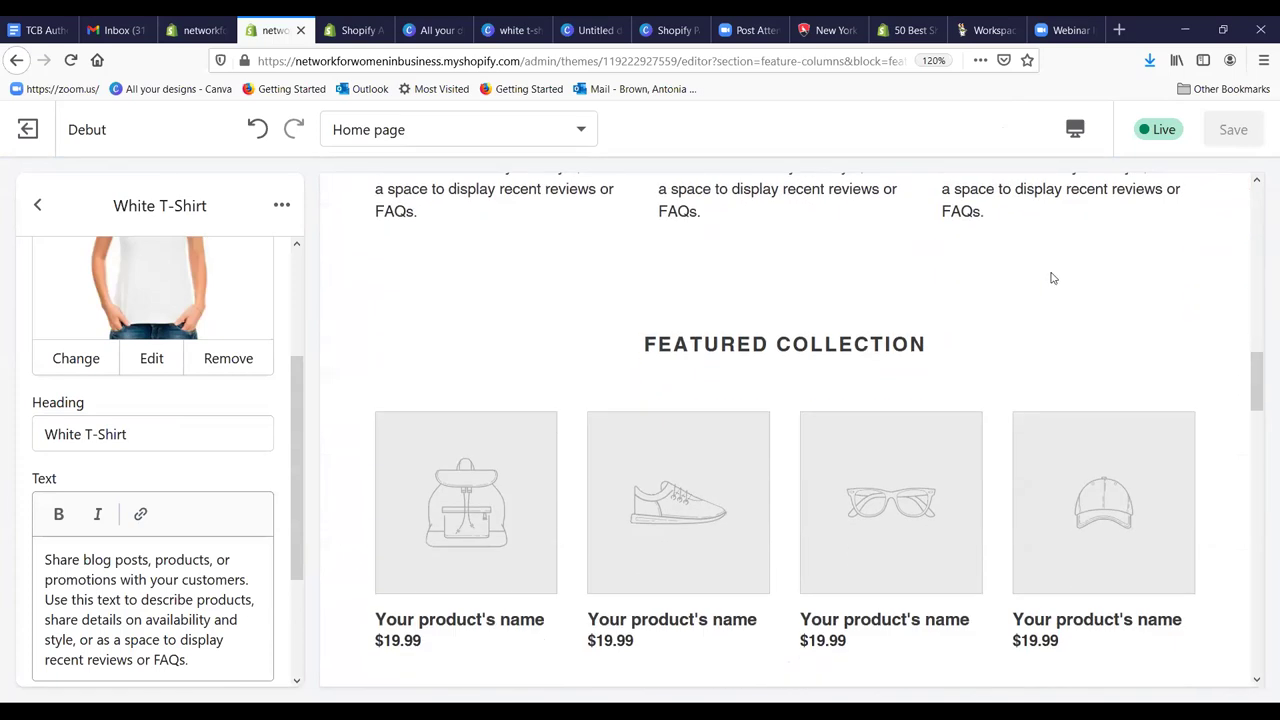
pyautogui.click(38, 207)
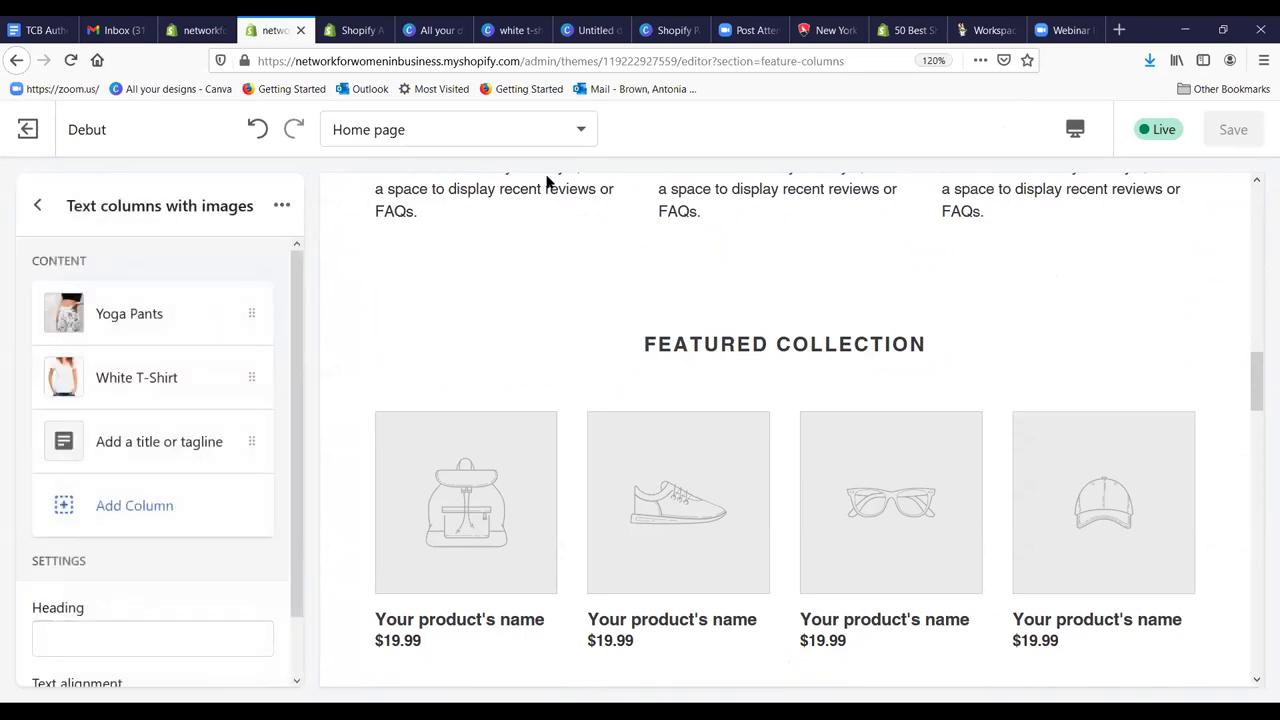
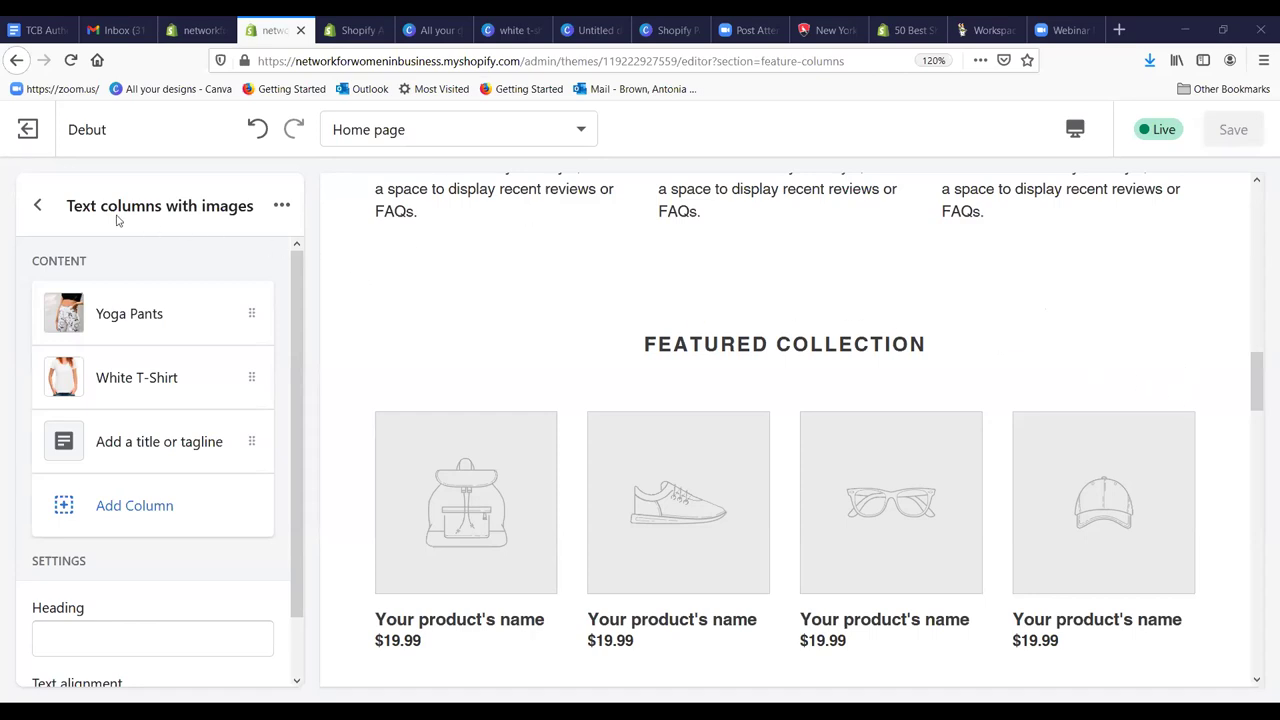
pyautogui.click(37, 204)
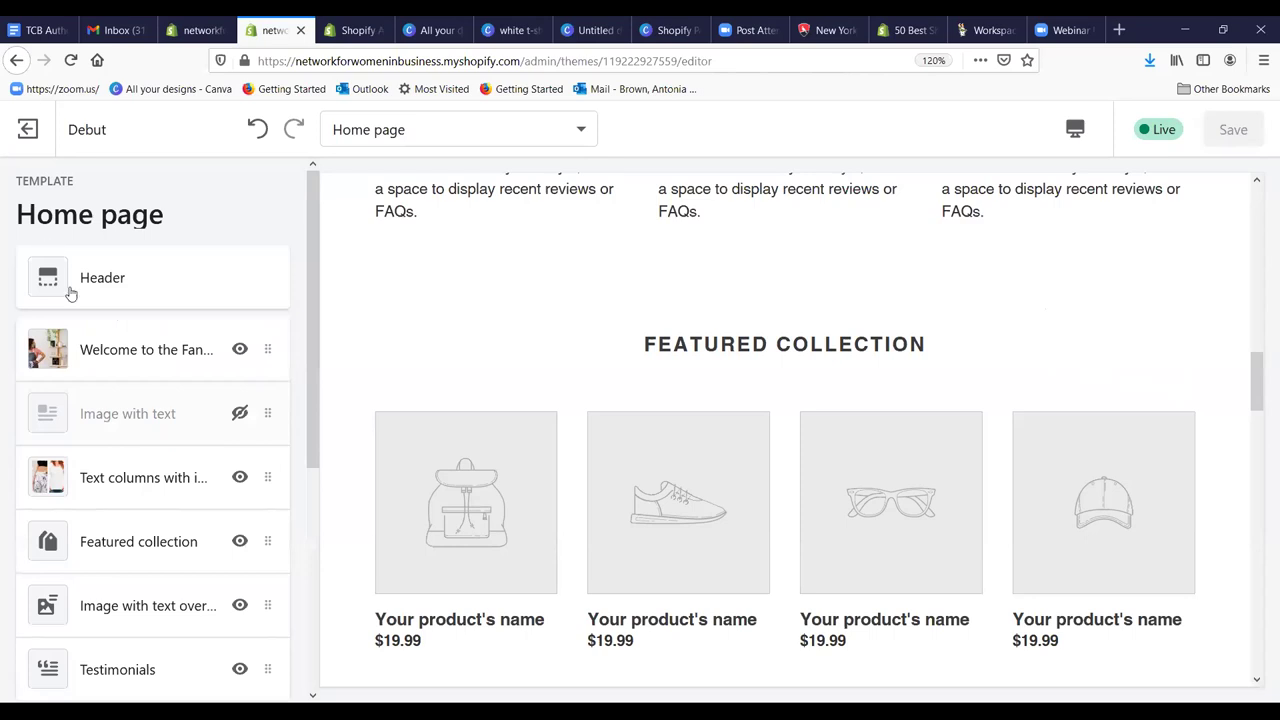
pyautogui.moveTo(313, 357); pyautogui.dragTo(306, 445)
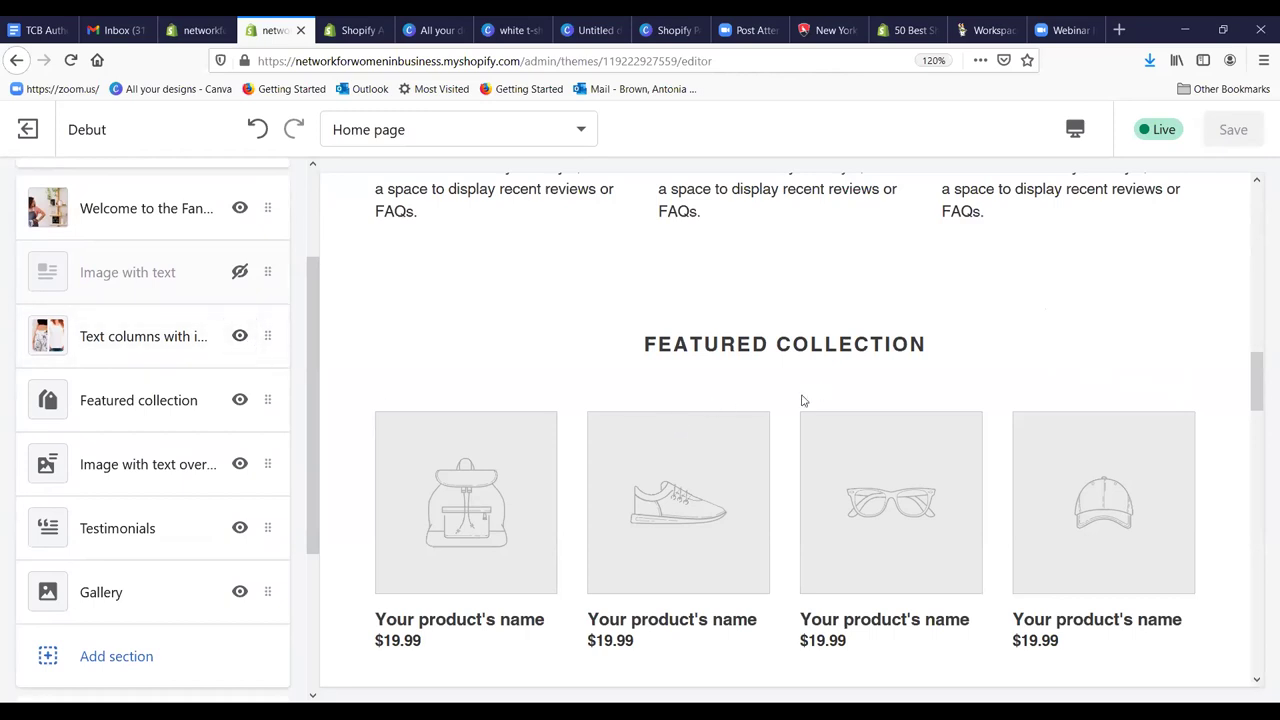
pyautogui.scroll(-2, 795, 415)
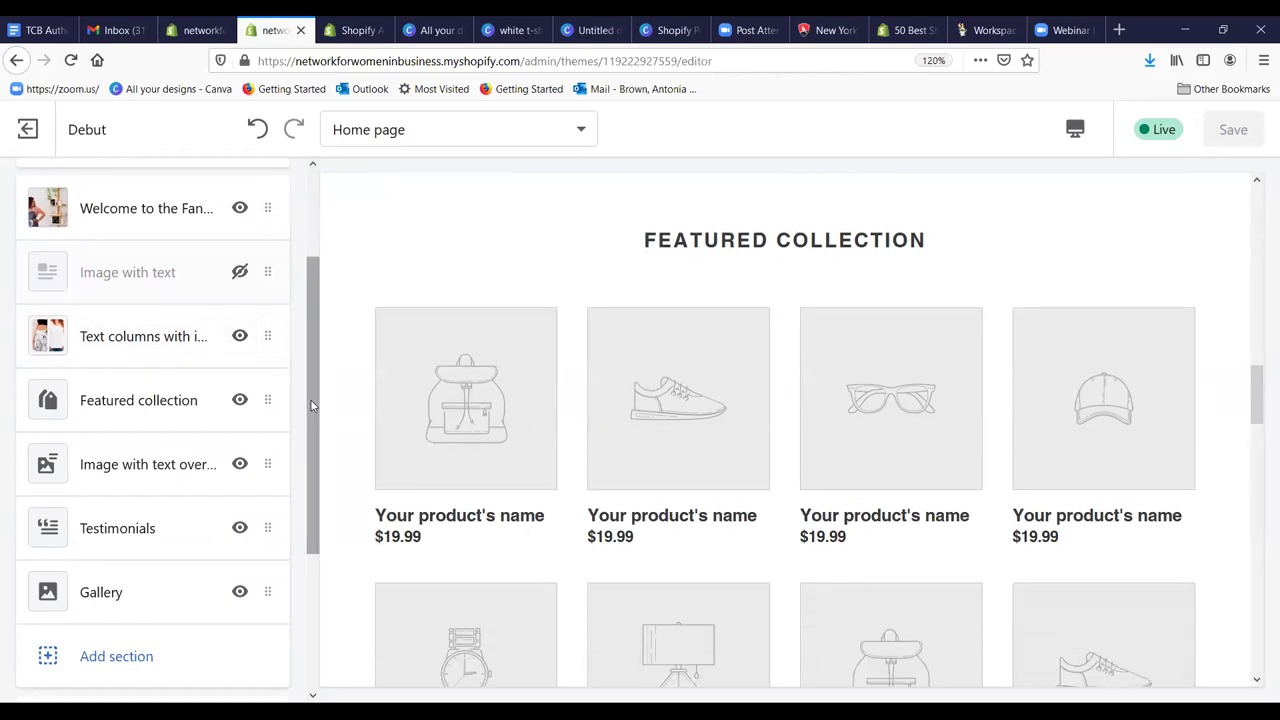
pyautogui.scroll(-1, 310, 424)
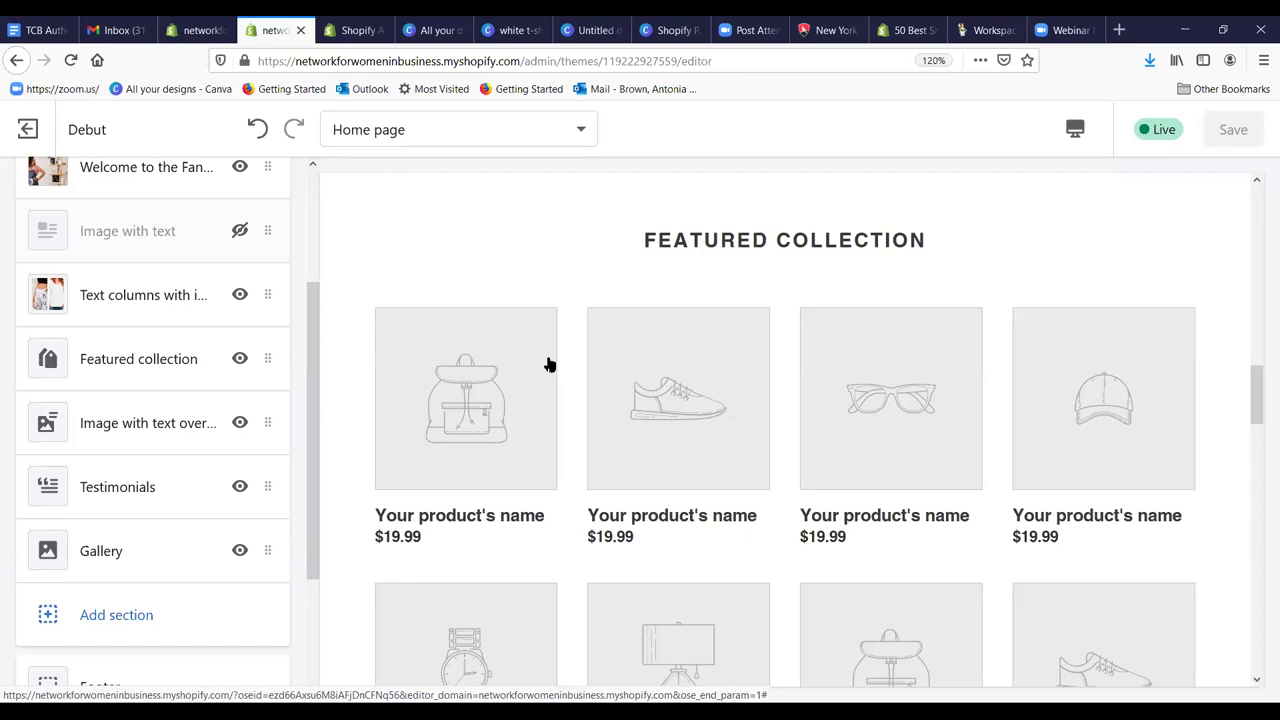
# Step: Hide the Featured collection section, check the home page preview without it, and show the section again
pyautogui.click(238, 360)
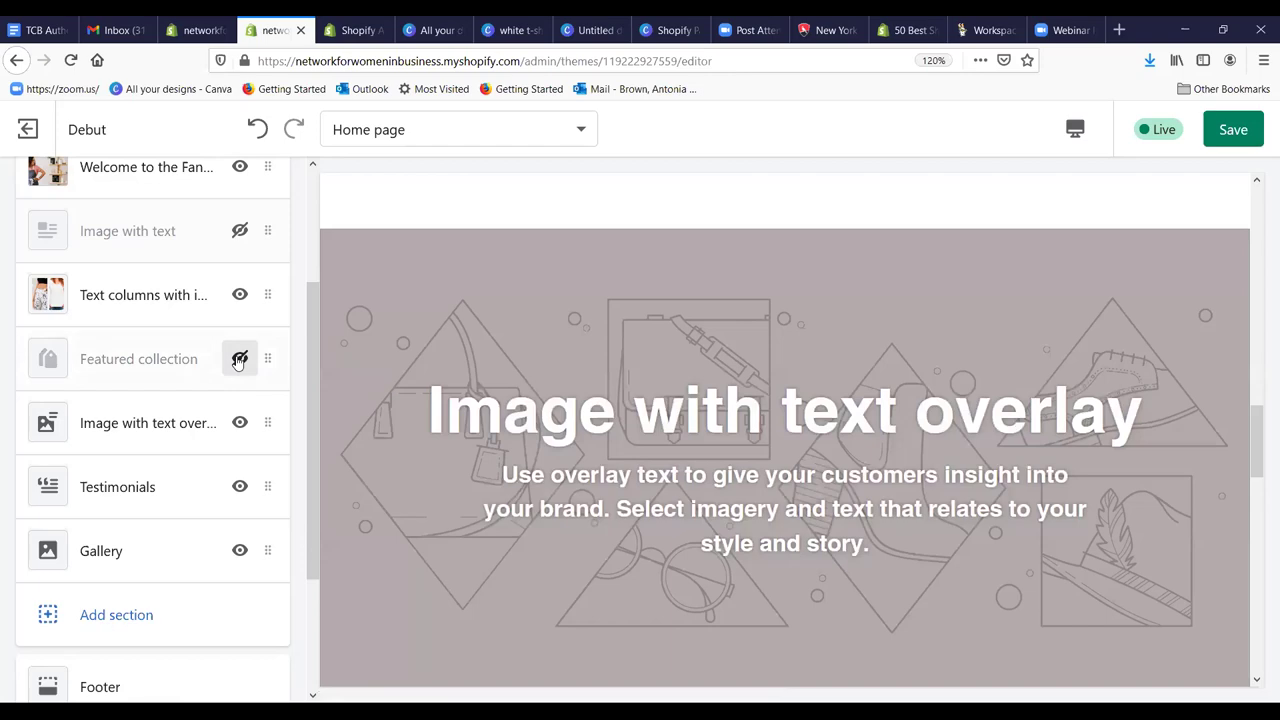
pyautogui.scroll(-5, 418, 371)
pyautogui.scroll(6, 398, 378)
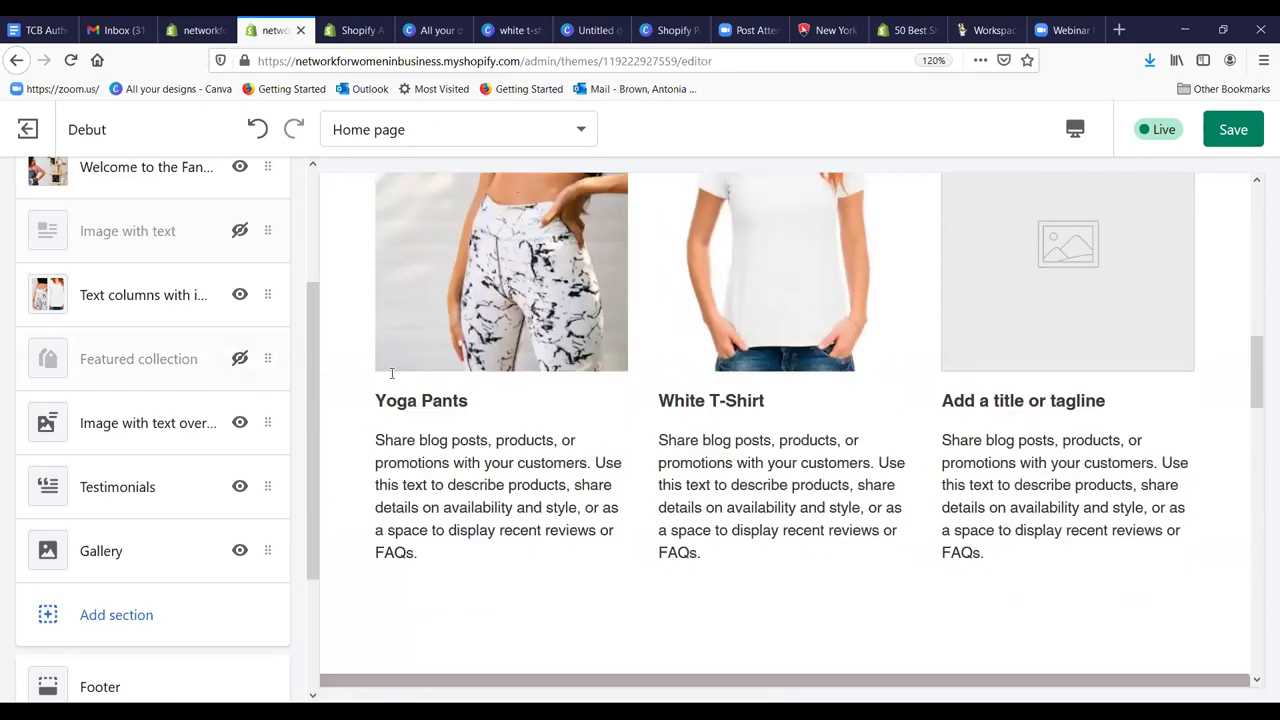
pyautogui.scroll(-5, 391, 376)
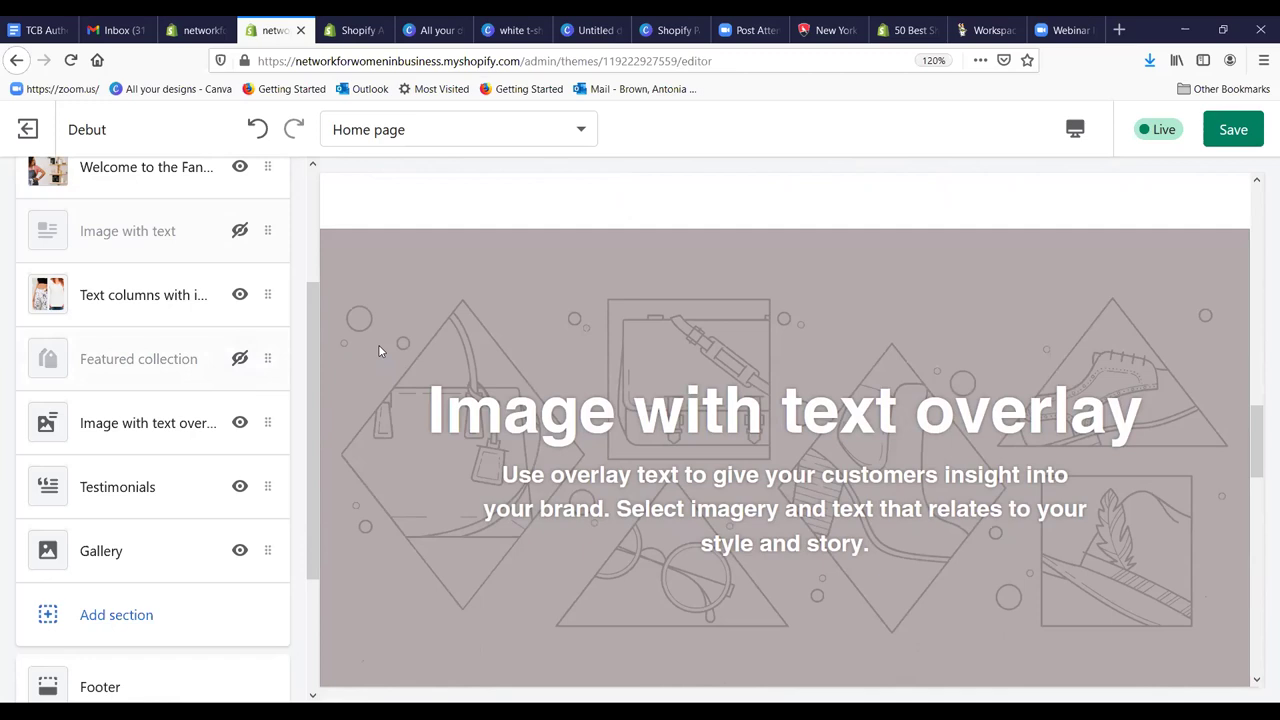
pyautogui.click(240, 359)
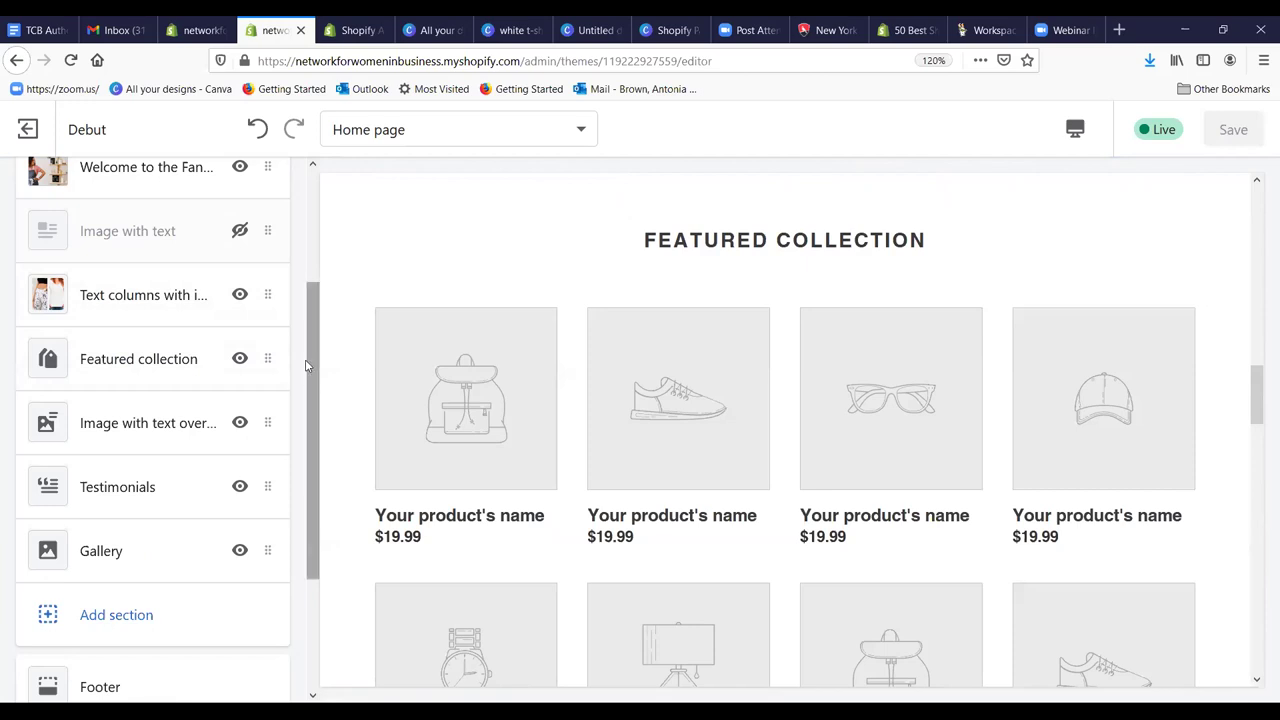
# Step: Examine the home page preview from the welcome banner through the text columns and the featured collection, comparing it with the section list
pyautogui.moveTo(307, 356); pyautogui.dragTo(308, 426)
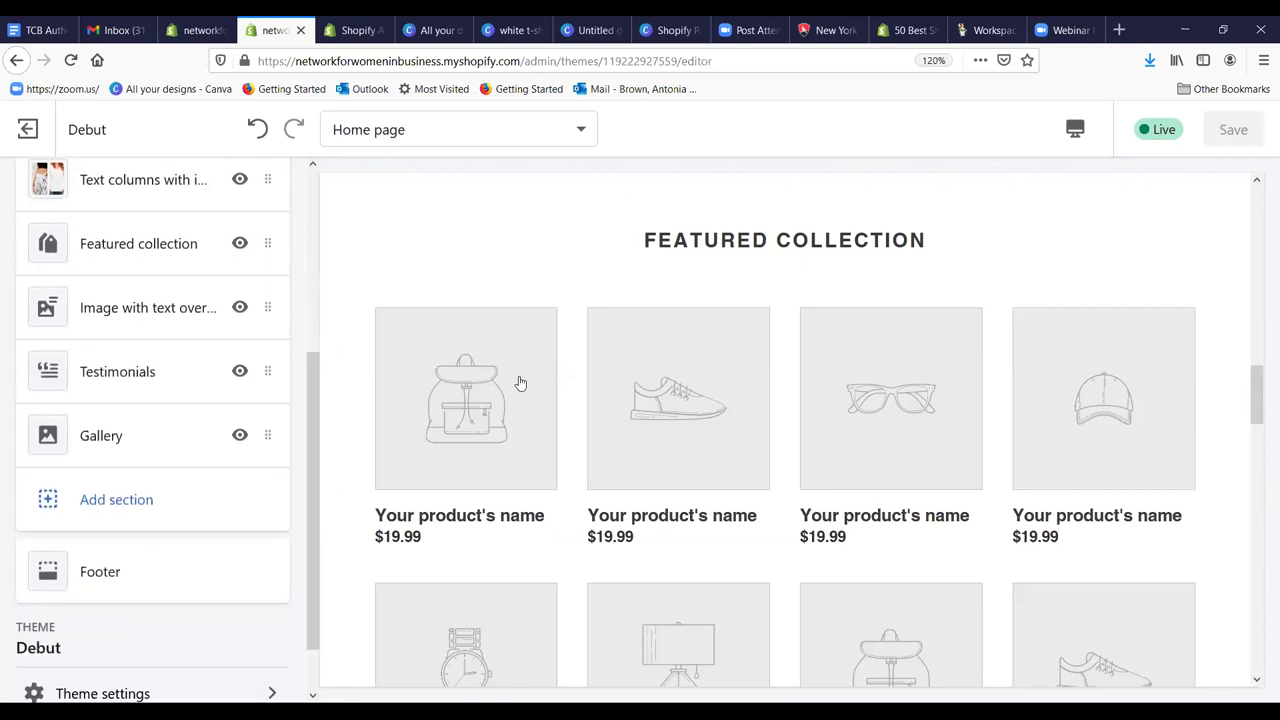
pyautogui.scroll(-10, 1140, 475)
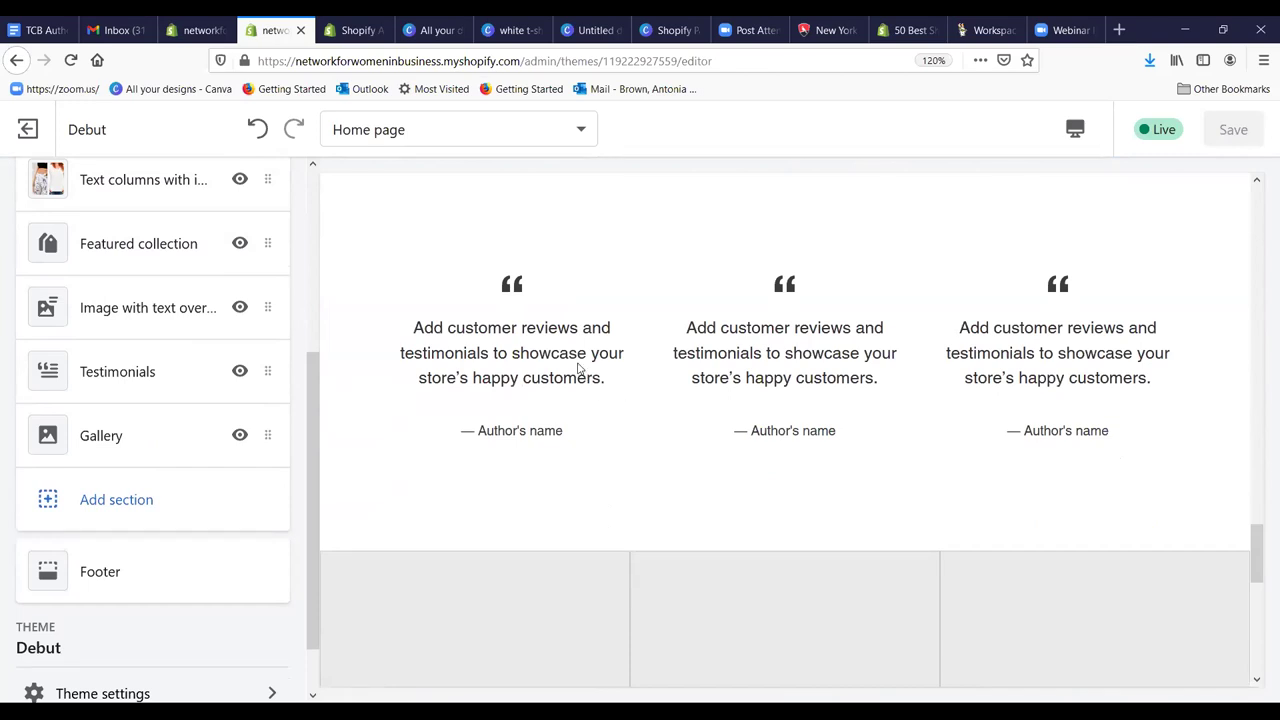
pyautogui.scroll(8, 722, 380)
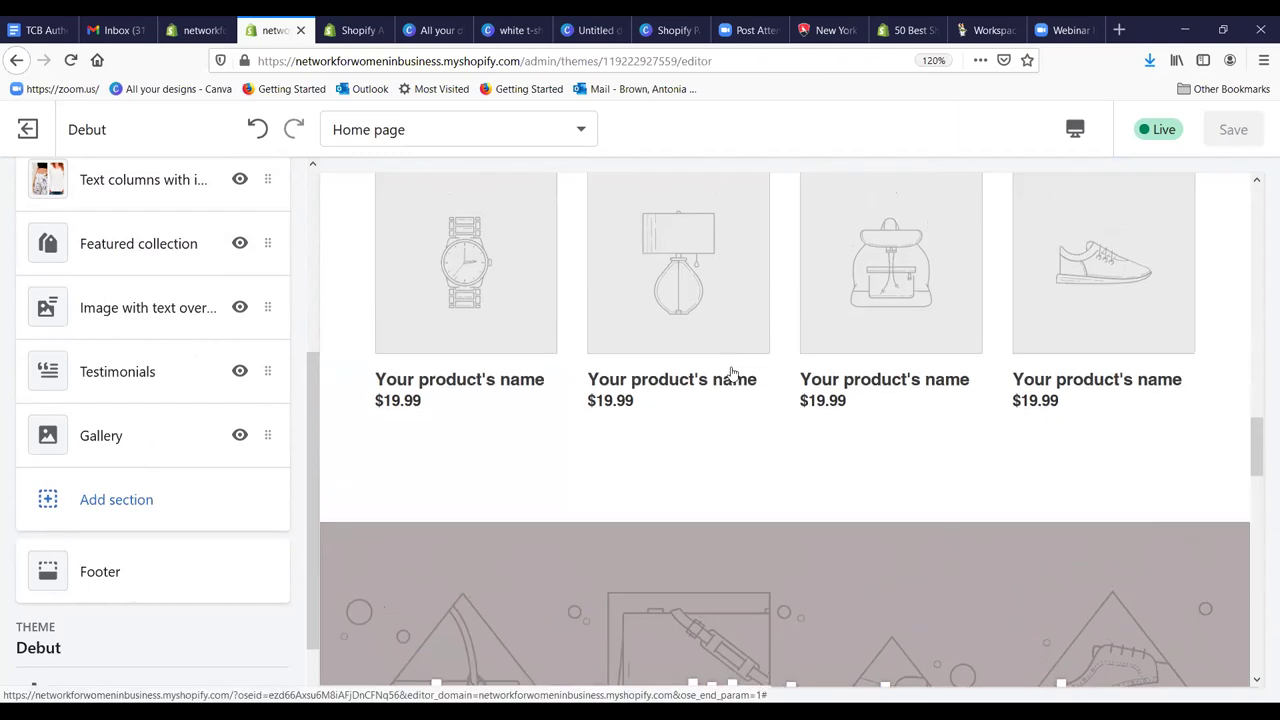
pyautogui.scroll(10, 731, 372)
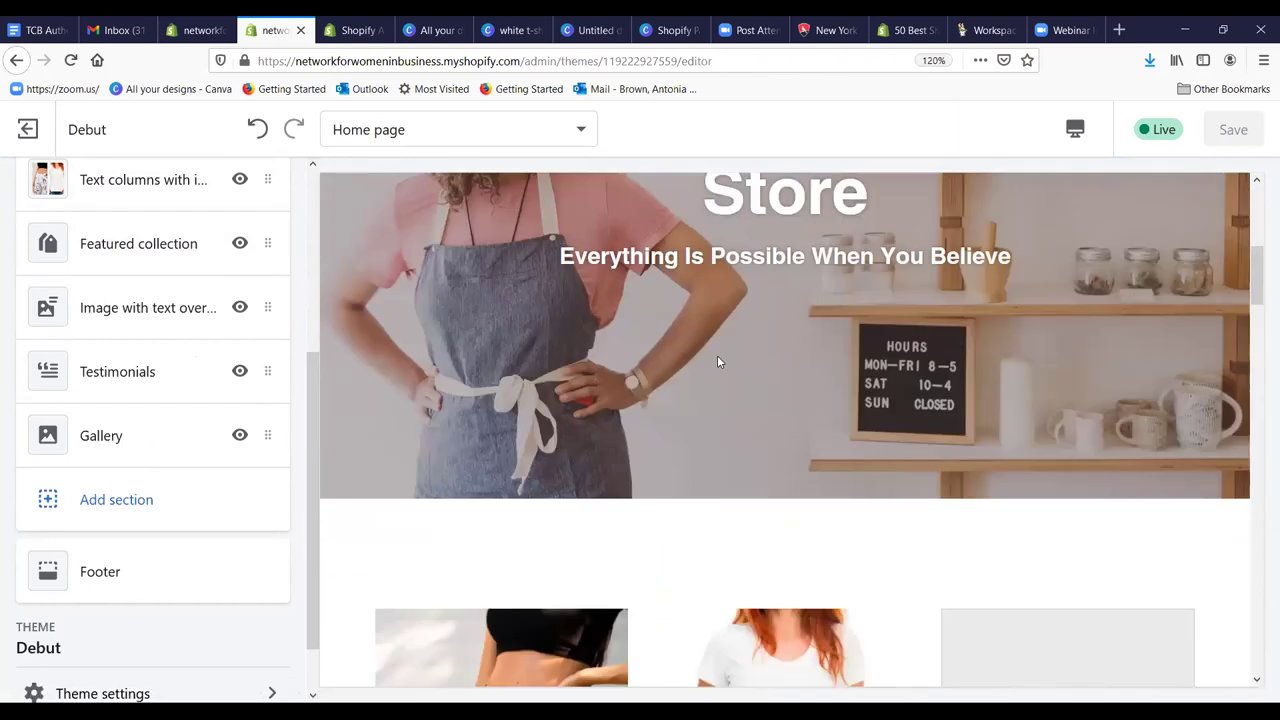
pyautogui.scroll(4, 717, 361)
pyautogui.scroll(-2, 748, 348)
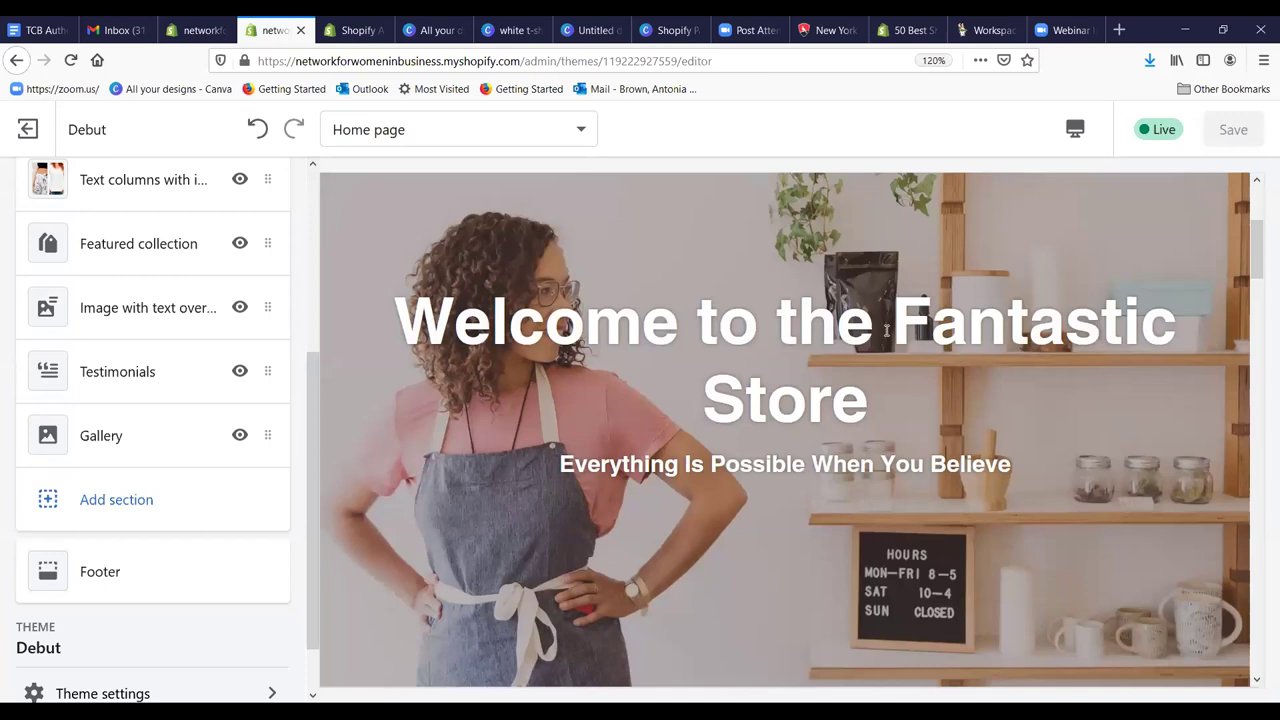
pyautogui.scroll(-2, 897, 316)
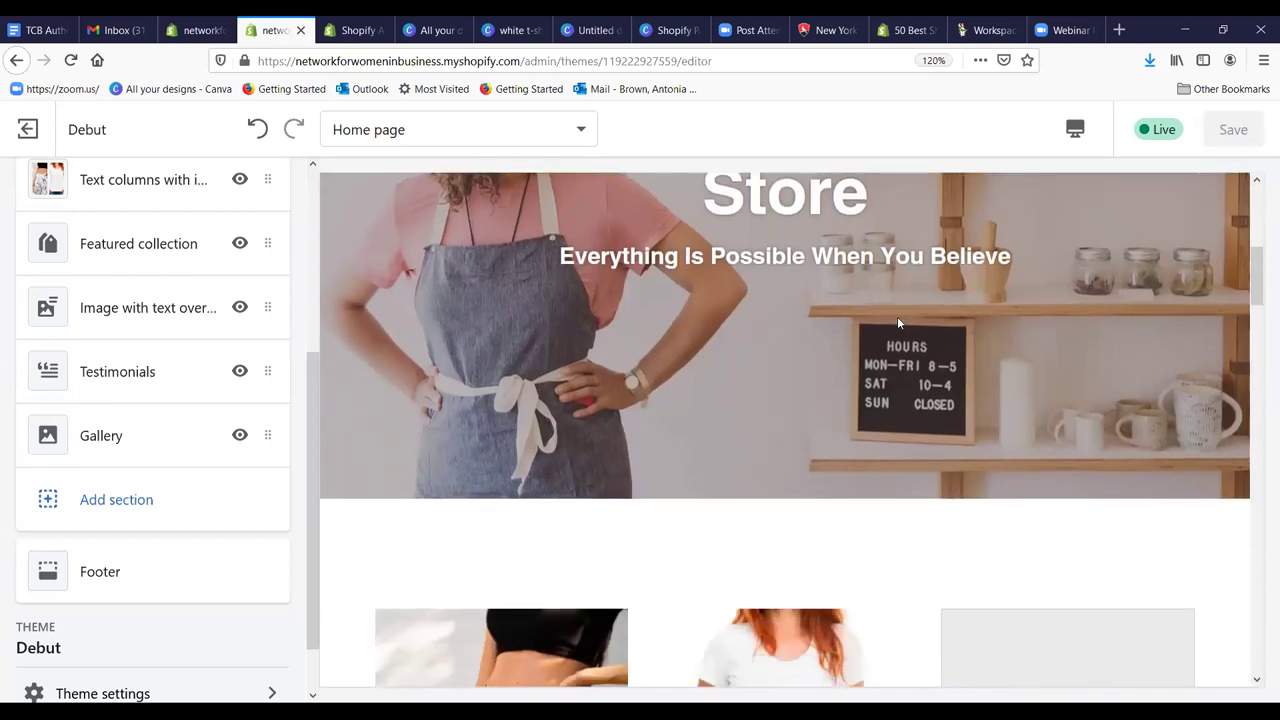
pyautogui.scroll(-1, 897, 314)
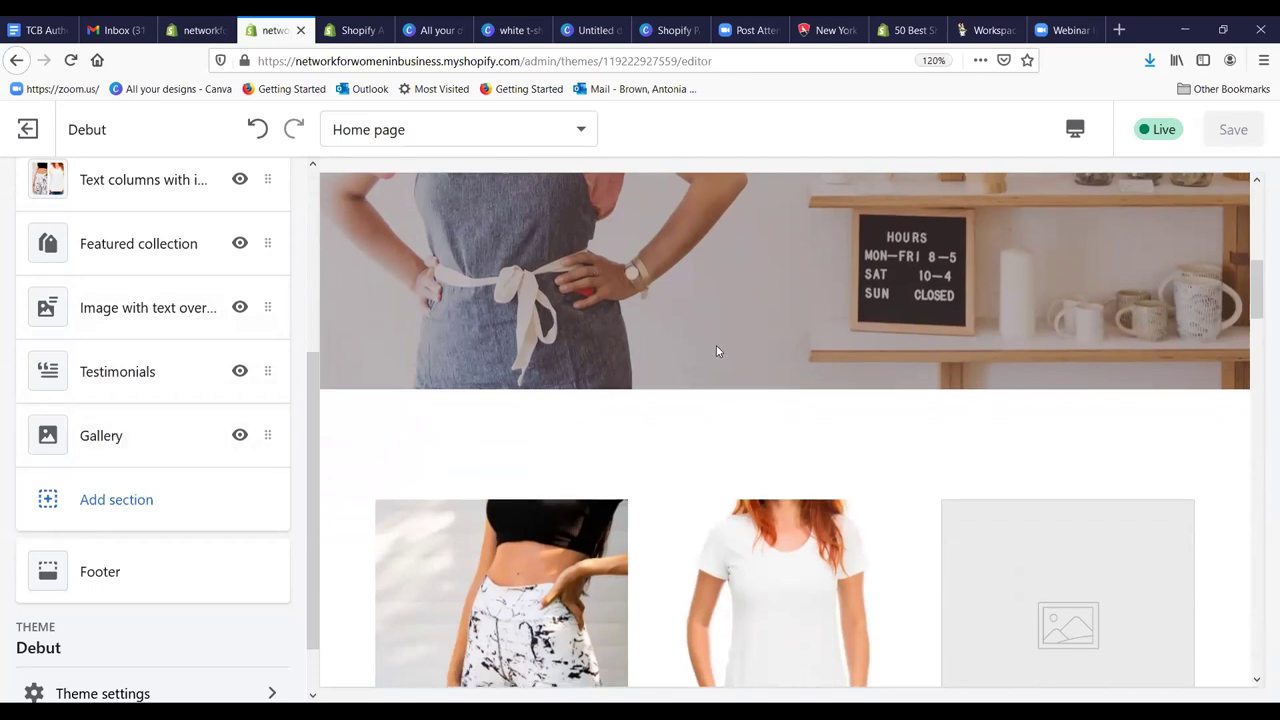
pyautogui.scroll(-3, 716, 348)
pyautogui.scroll(-9, 712, 358)
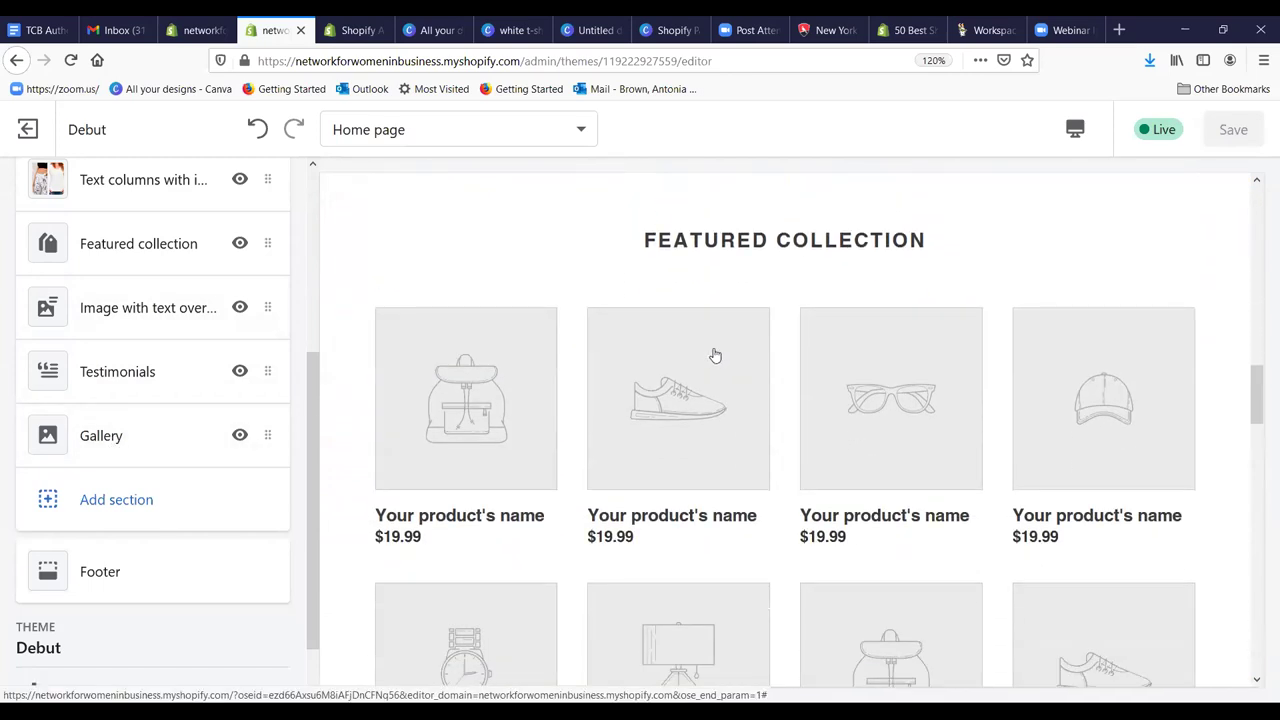
pyautogui.scroll(15, 714, 352)
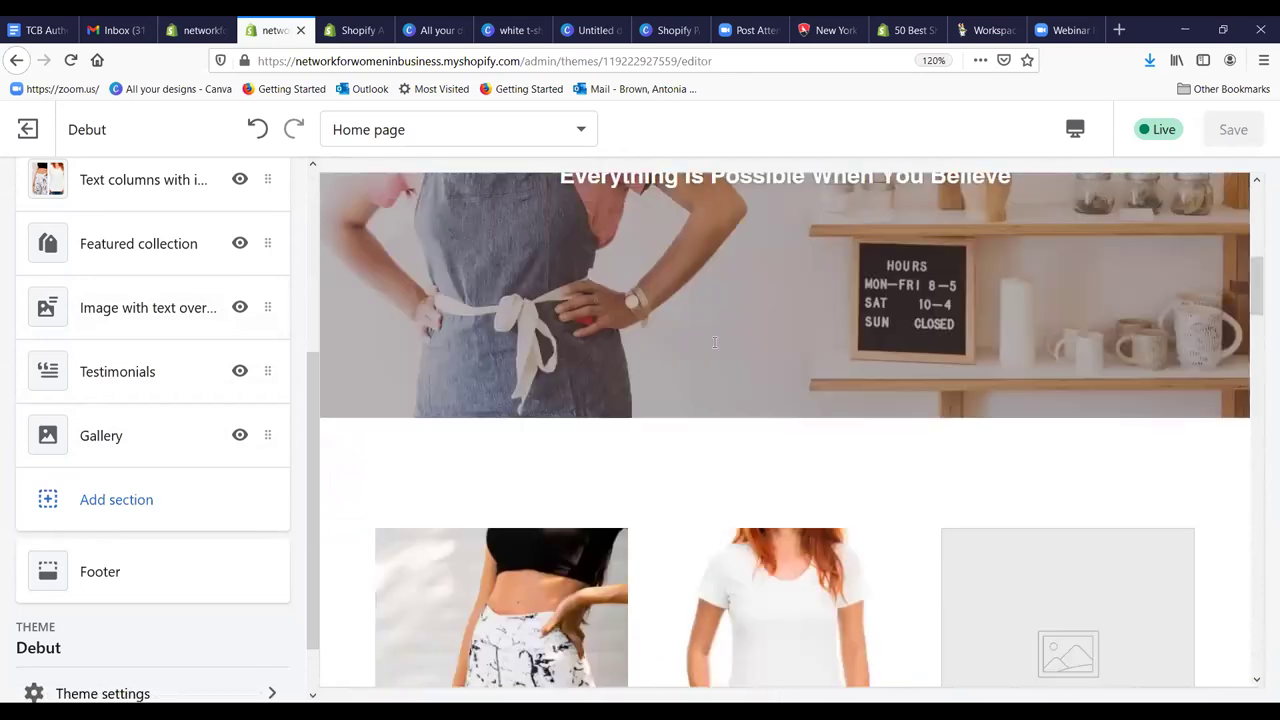
pyautogui.scroll(2, 712, 349)
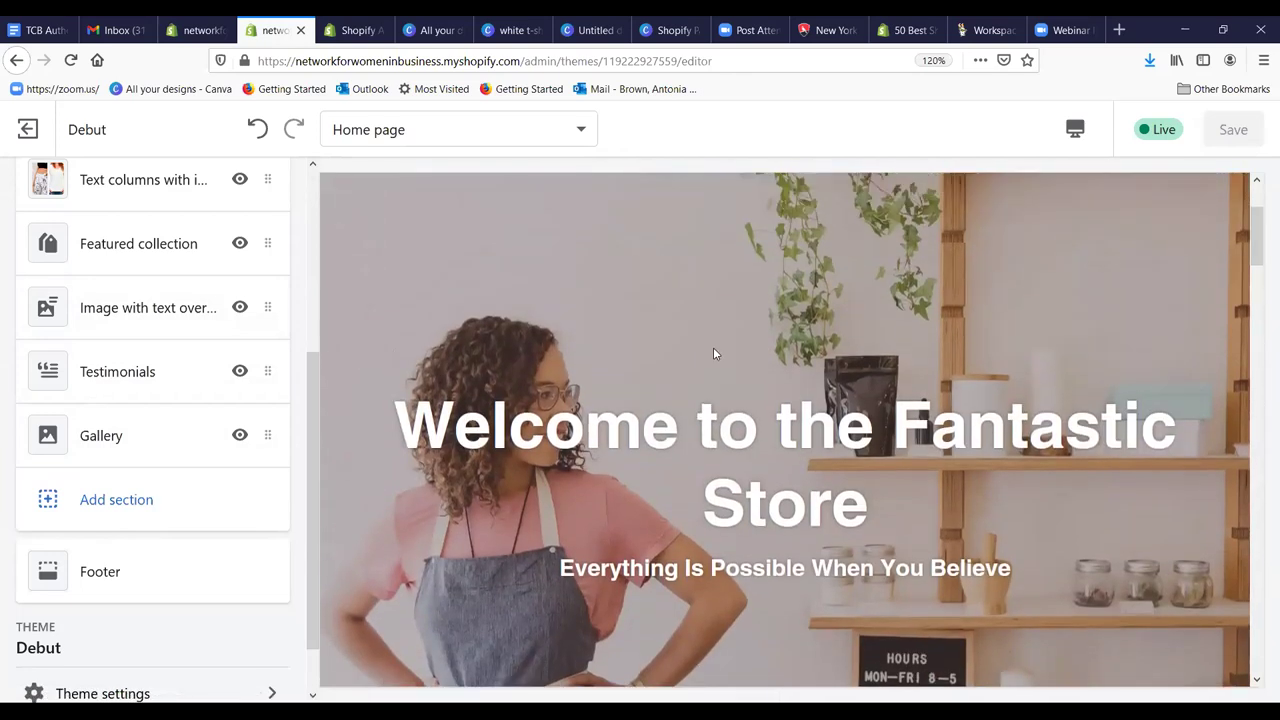
pyautogui.scroll(-10, 713, 350)
pyautogui.scroll(-10, 714, 358)
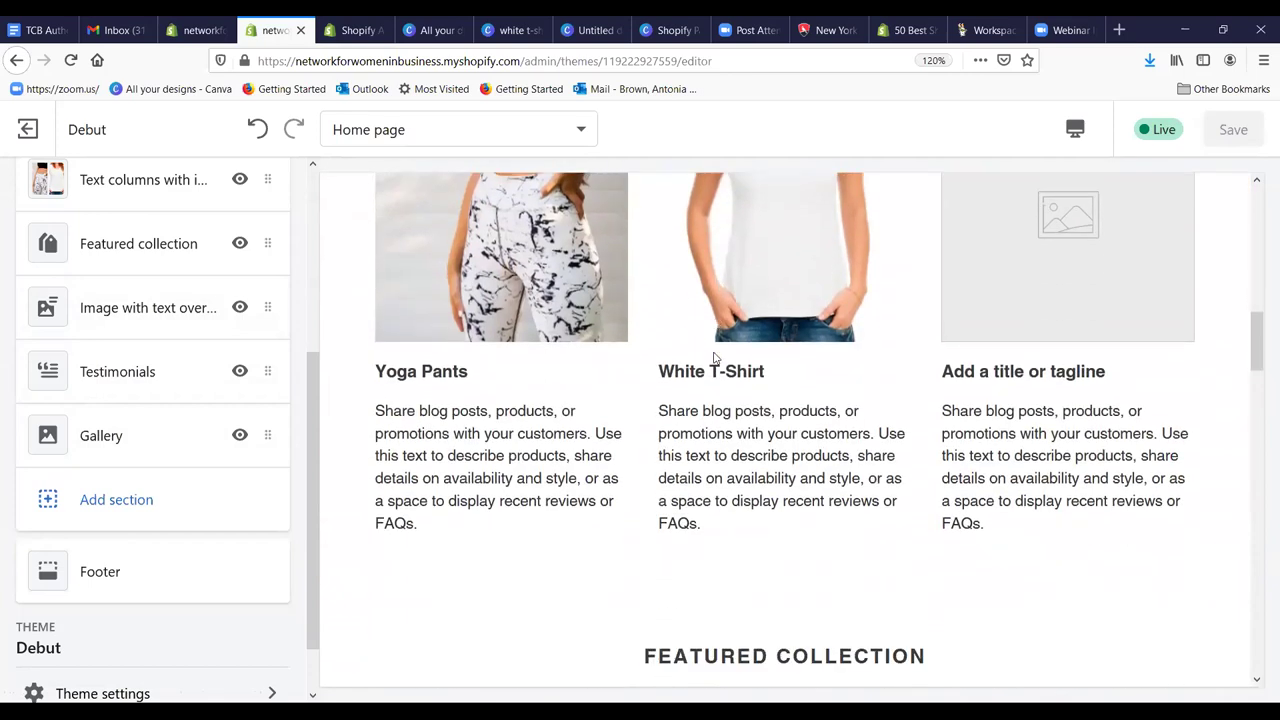
pyautogui.scroll(-10, 715, 361)
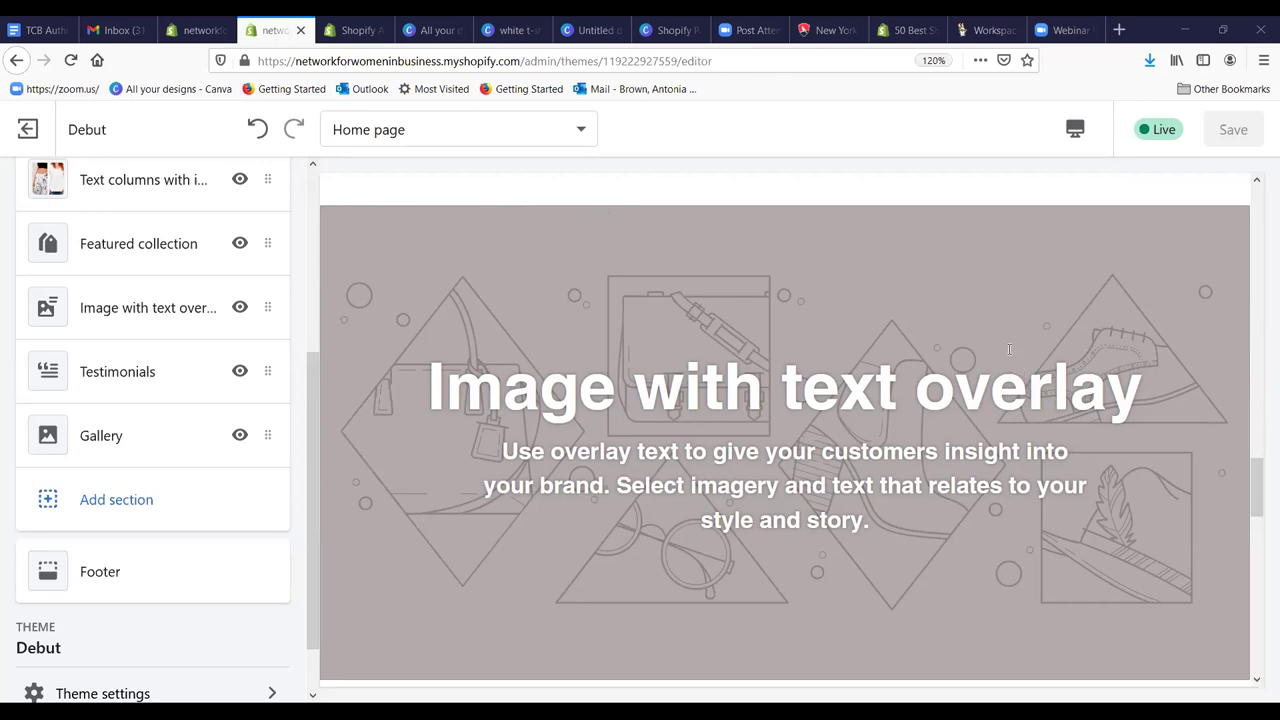
# Step: Examine the lower part of the home page preview: the image with text overlay, testimonials, gallery and footer
pyautogui.scroll(-3, 1004, 353)
pyautogui.scroll(-2, 541, 535)
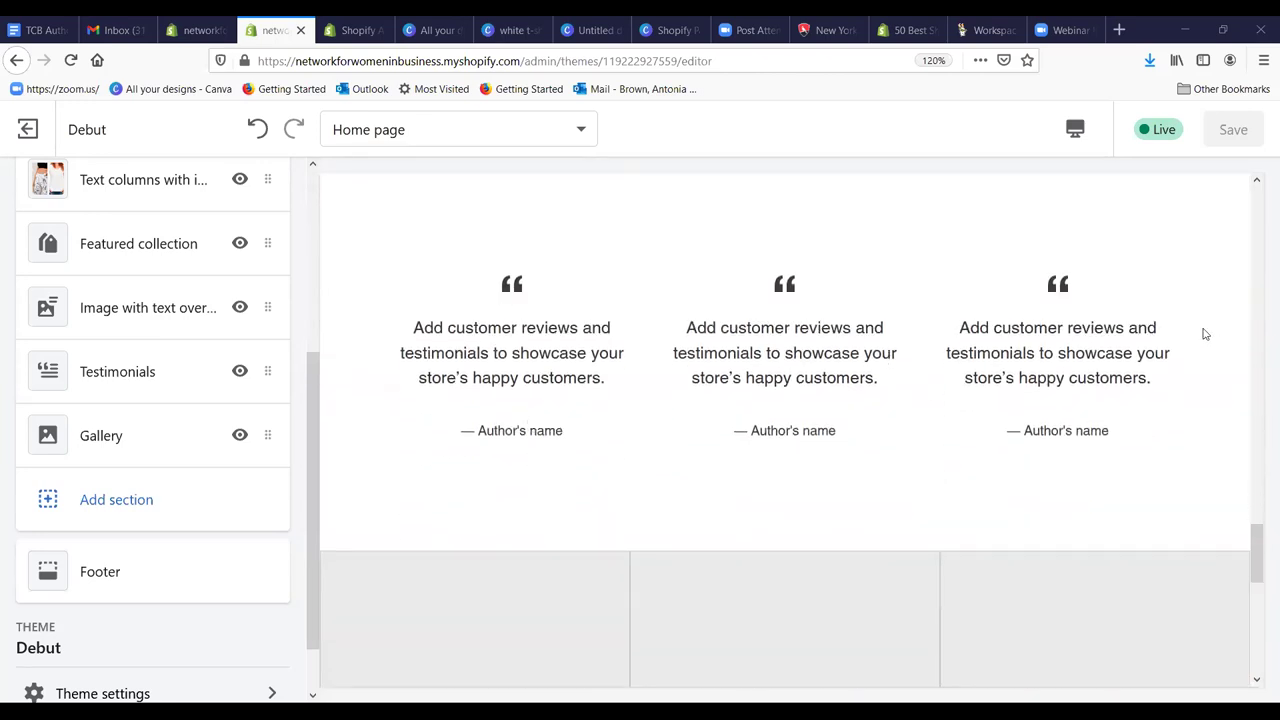
pyautogui.scroll(3, 1195, 337)
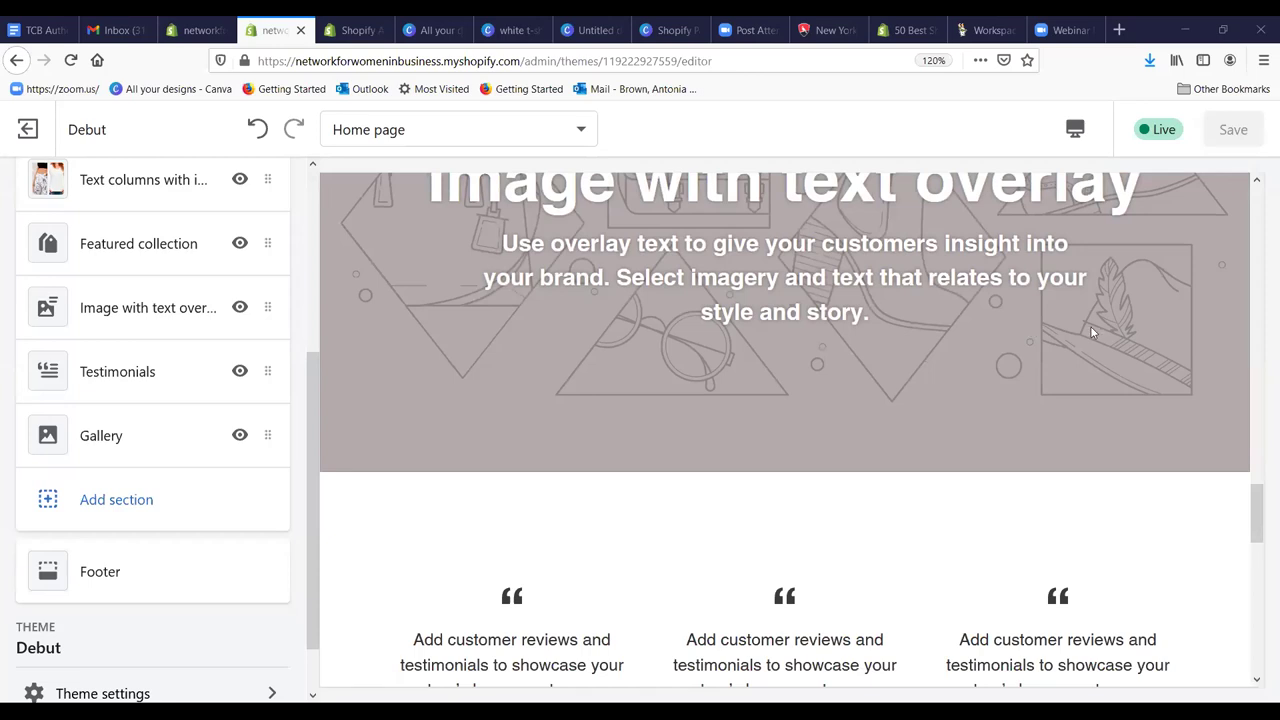
pyautogui.scroll(-3, 1092, 324)
pyautogui.scroll(-3, 1095, 322)
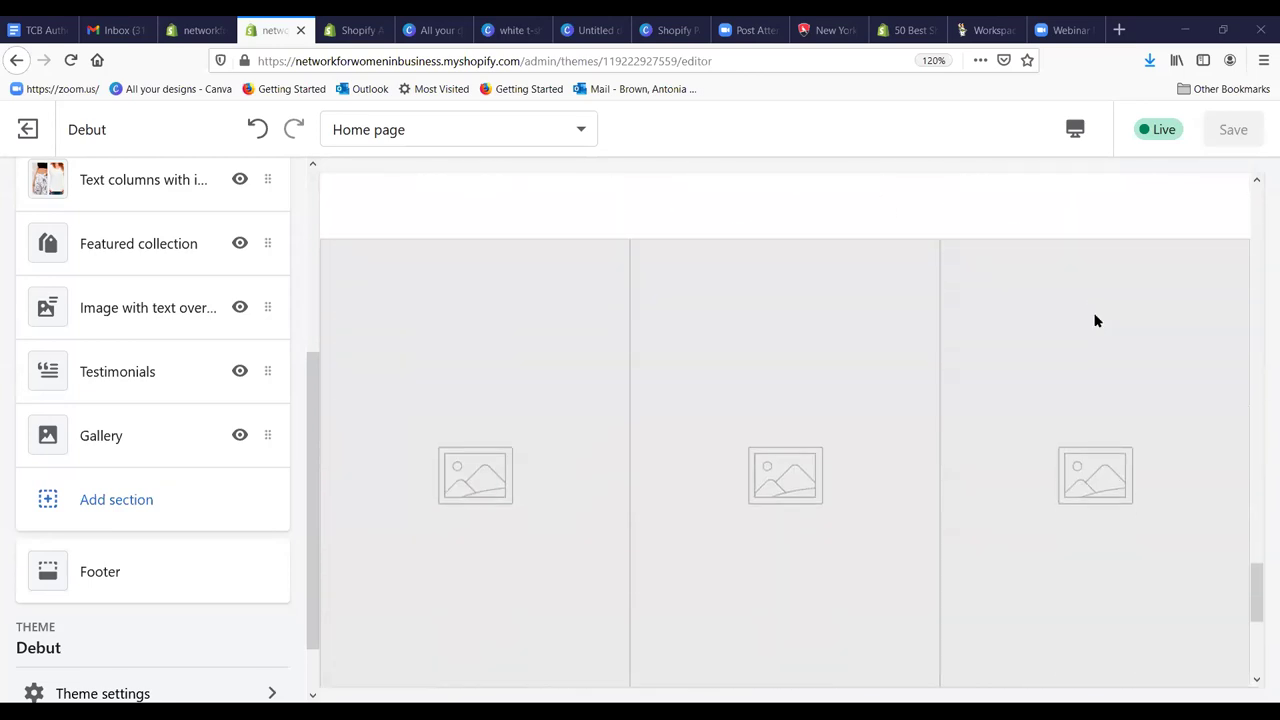
pyautogui.scroll(-1, 1092, 320)
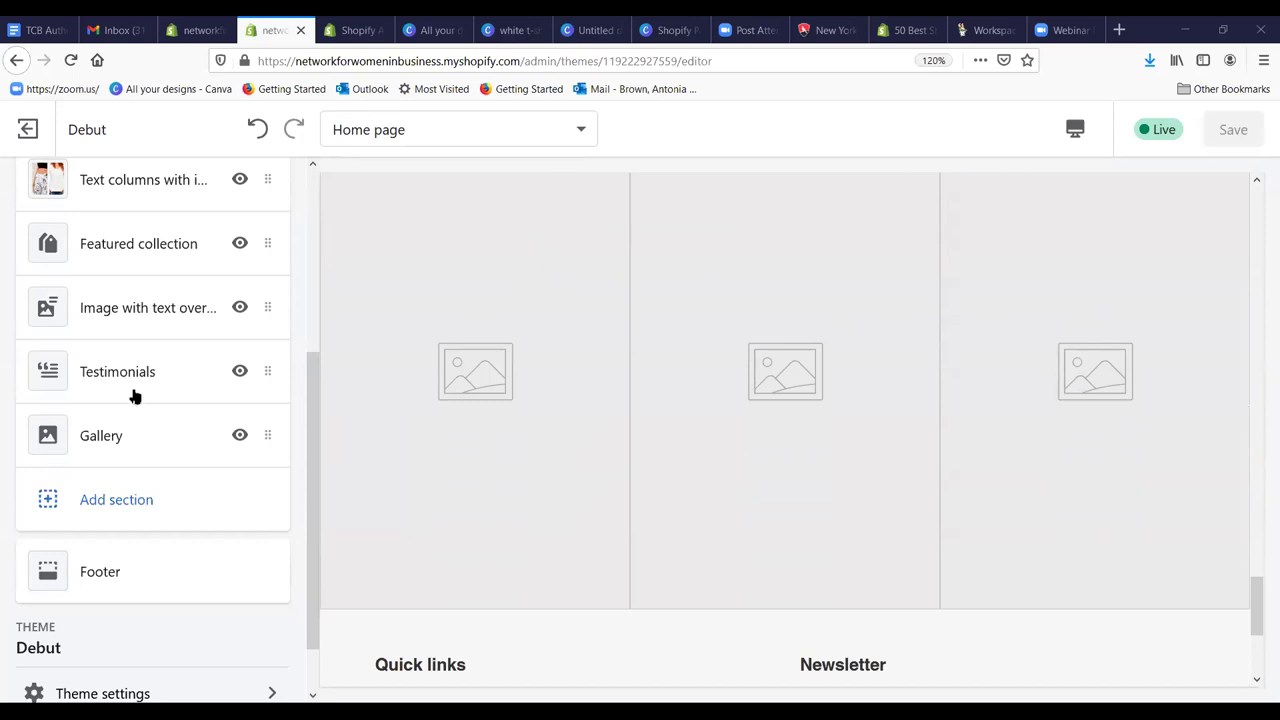
pyautogui.scroll(3, 709, 337)
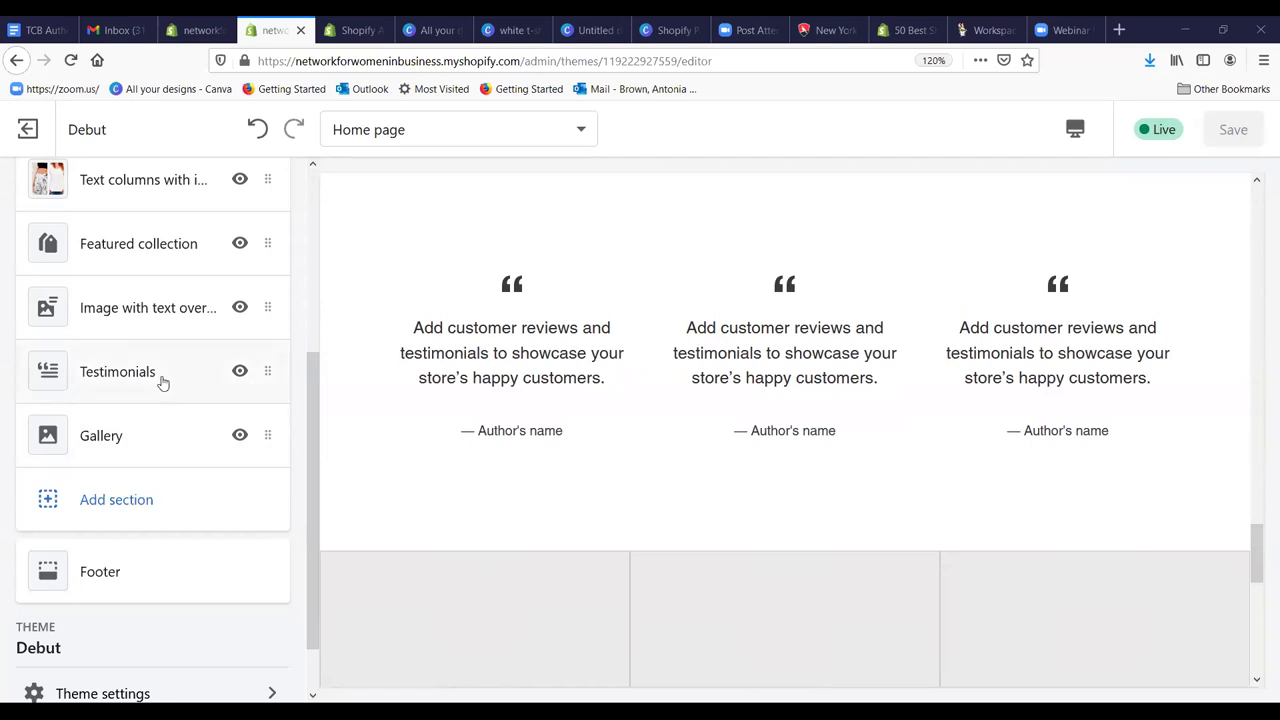
pyautogui.scroll(-3, 485, 533)
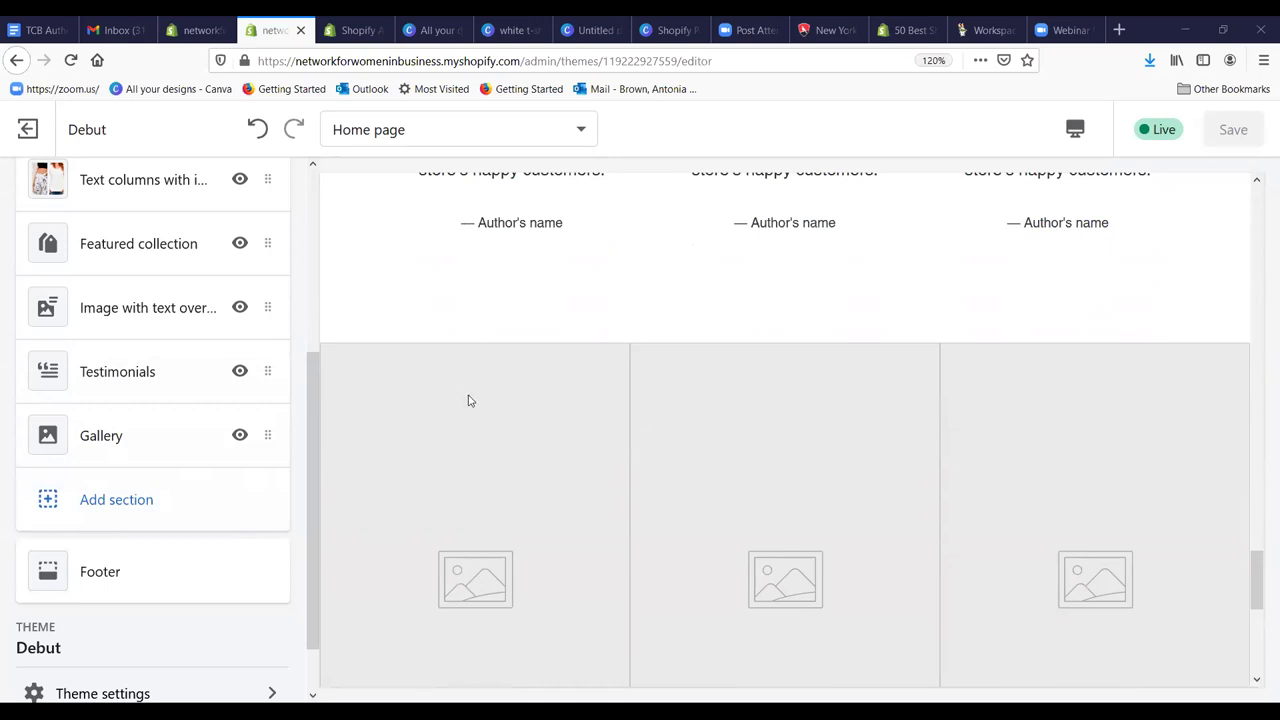
pyautogui.scroll(-4, 468, 400)
pyautogui.scroll(-2, 464, 399)
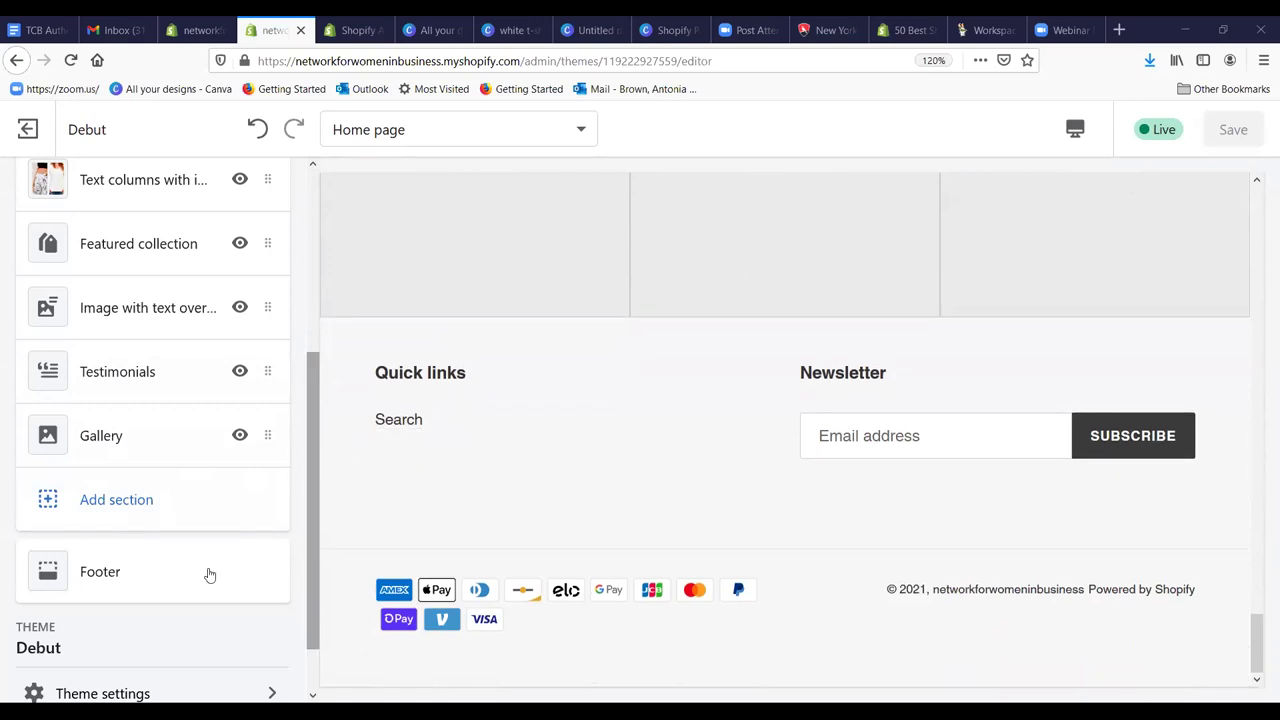
# Step: Open the Footer section's settings, turn the payment icons off, and turn them back on
pyautogui.click(46, 577)
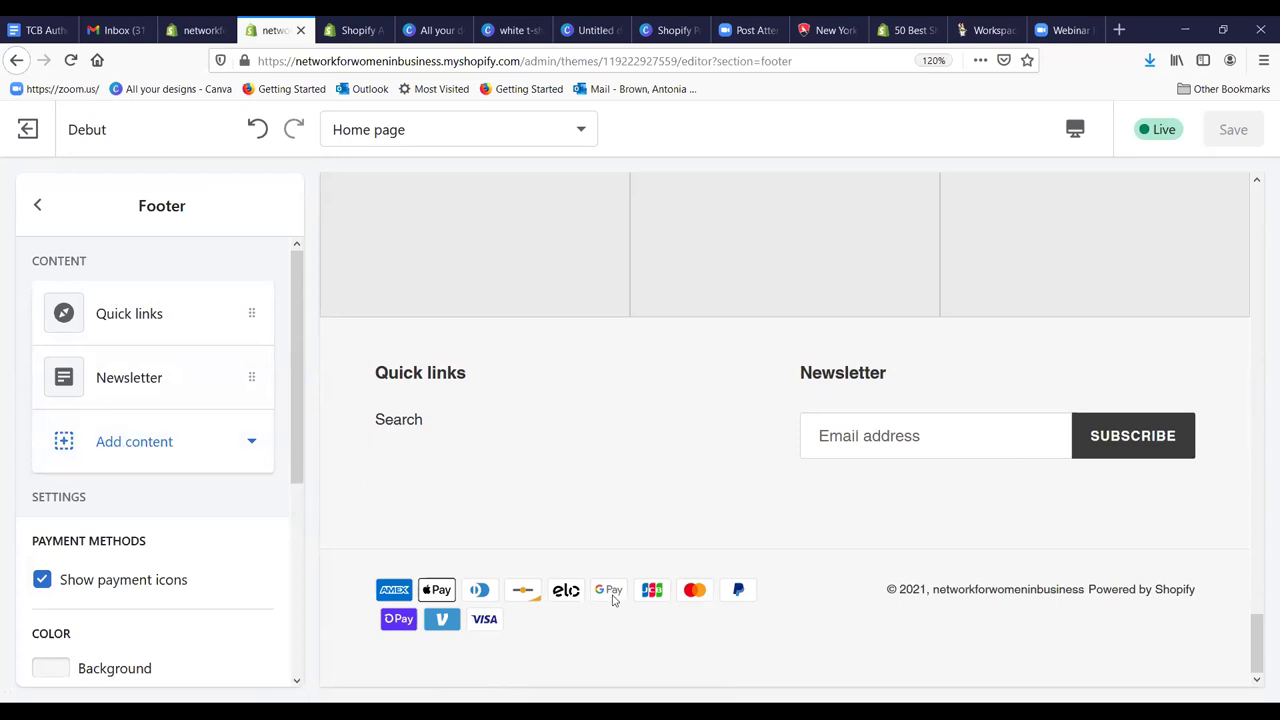
pyautogui.click(42, 582)
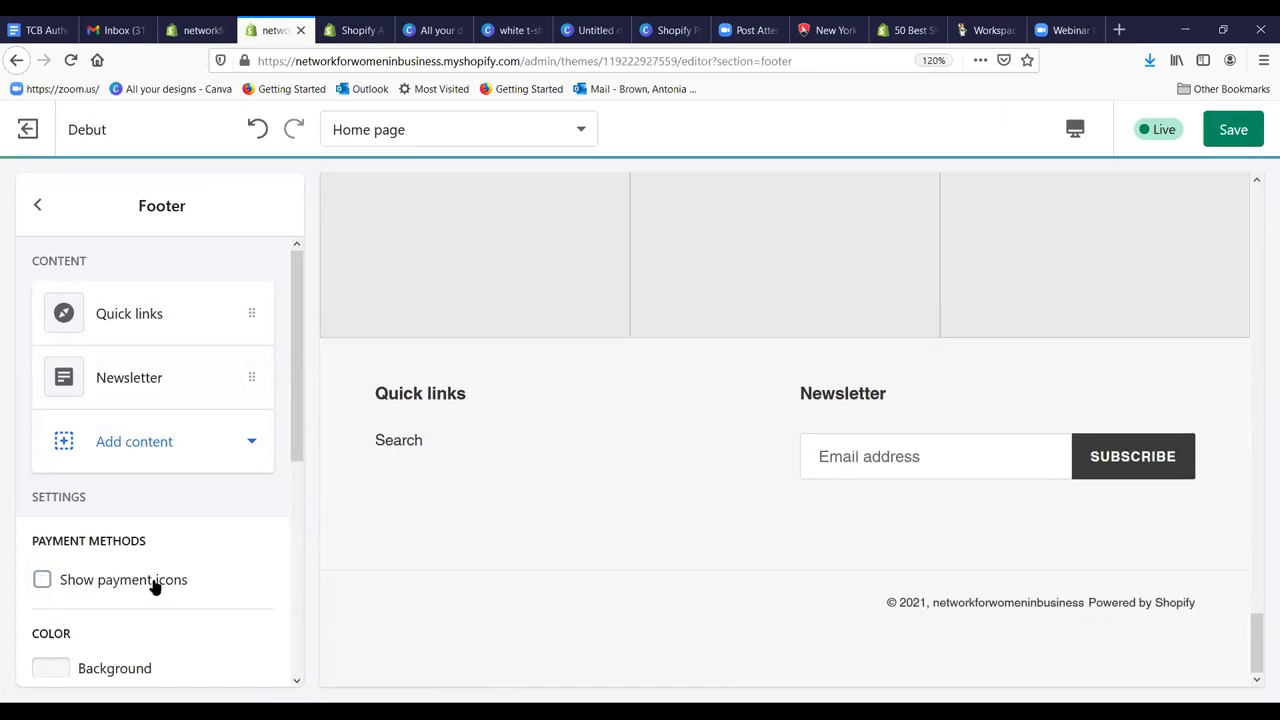
pyautogui.click(42, 580)
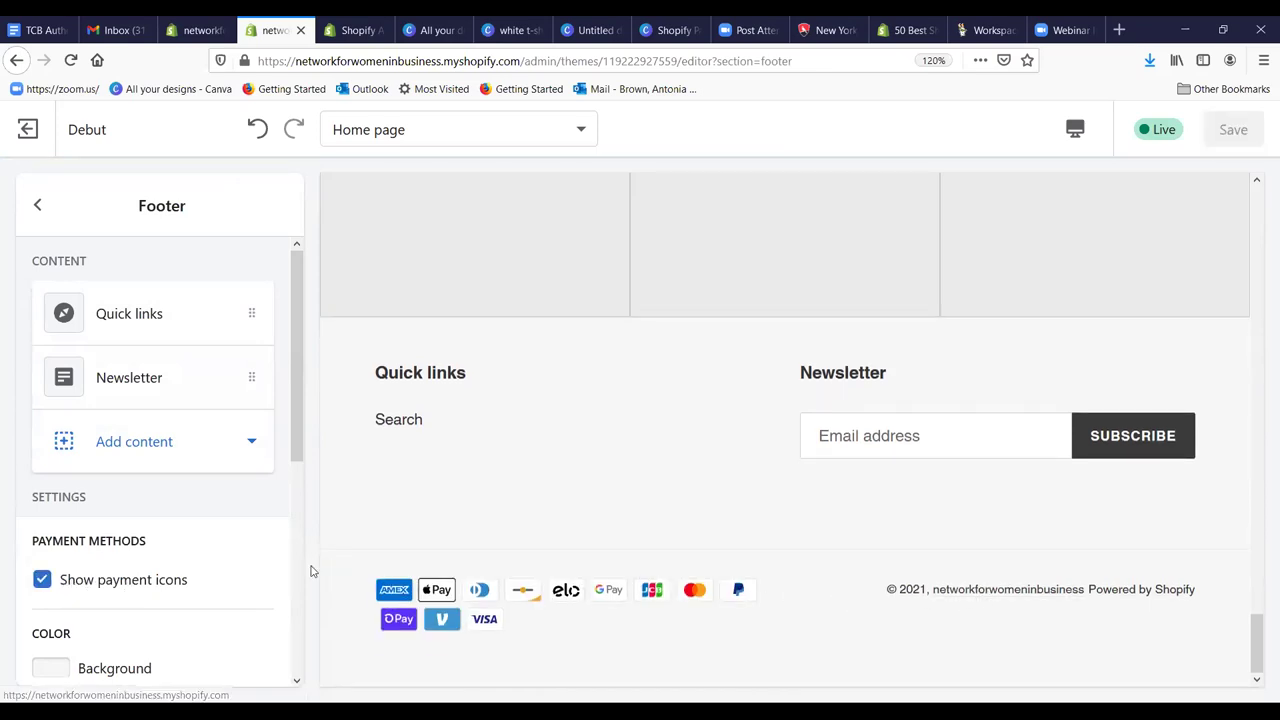
# Step: Review the footer's color, language selector and currency selector settings and return to the home page's section list
pyautogui.scroll(-3, 258, 575)
pyautogui.scroll(-1, 258, 575)
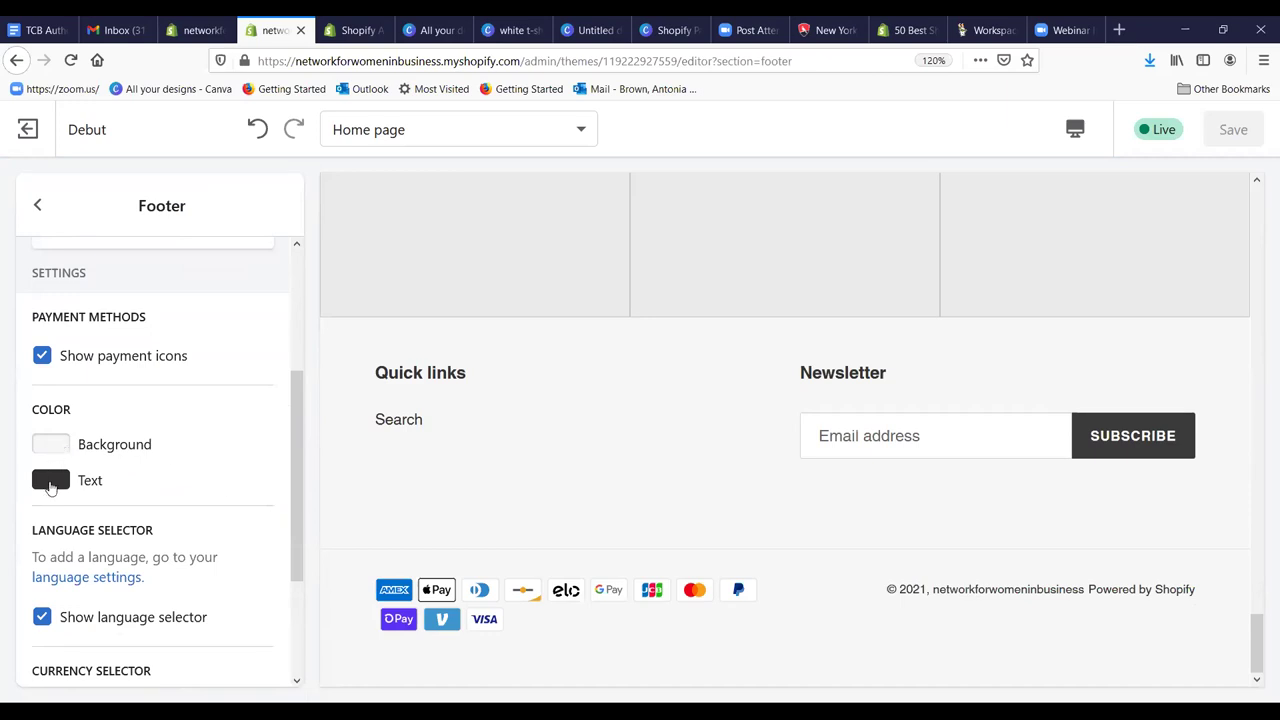
pyautogui.scroll(-3, 112, 561)
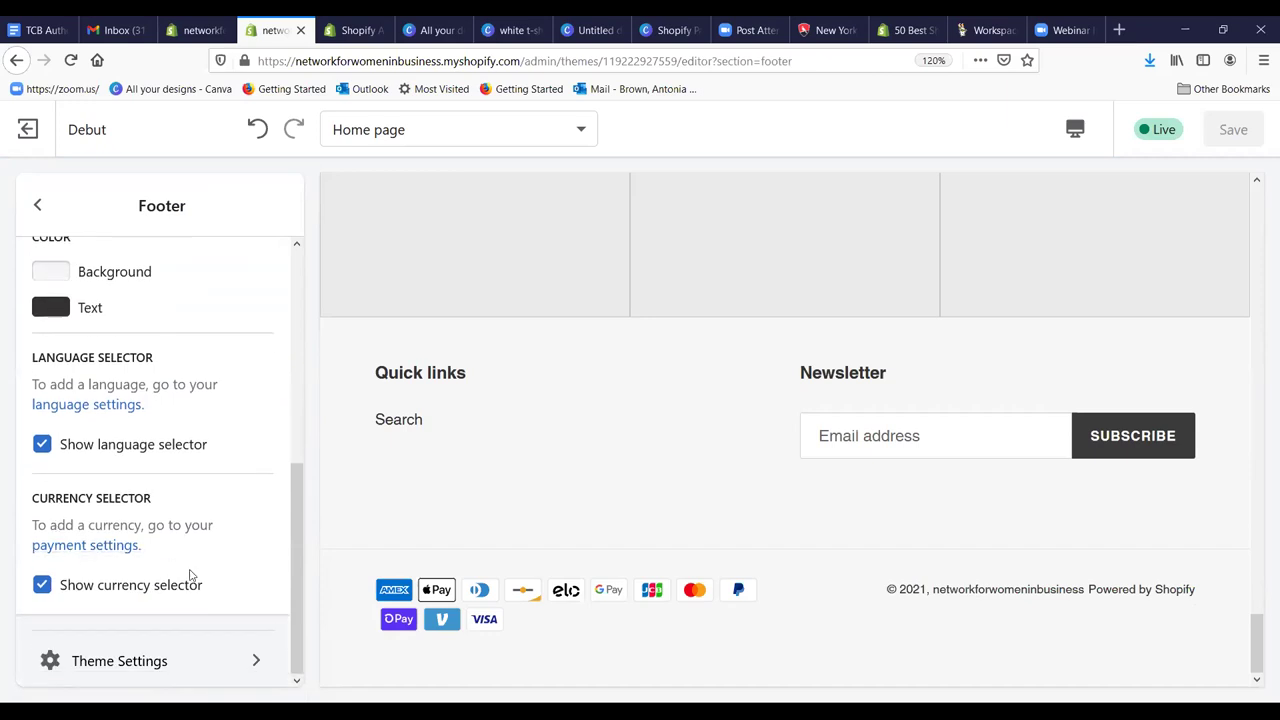
pyautogui.scroll(6, 205, 567)
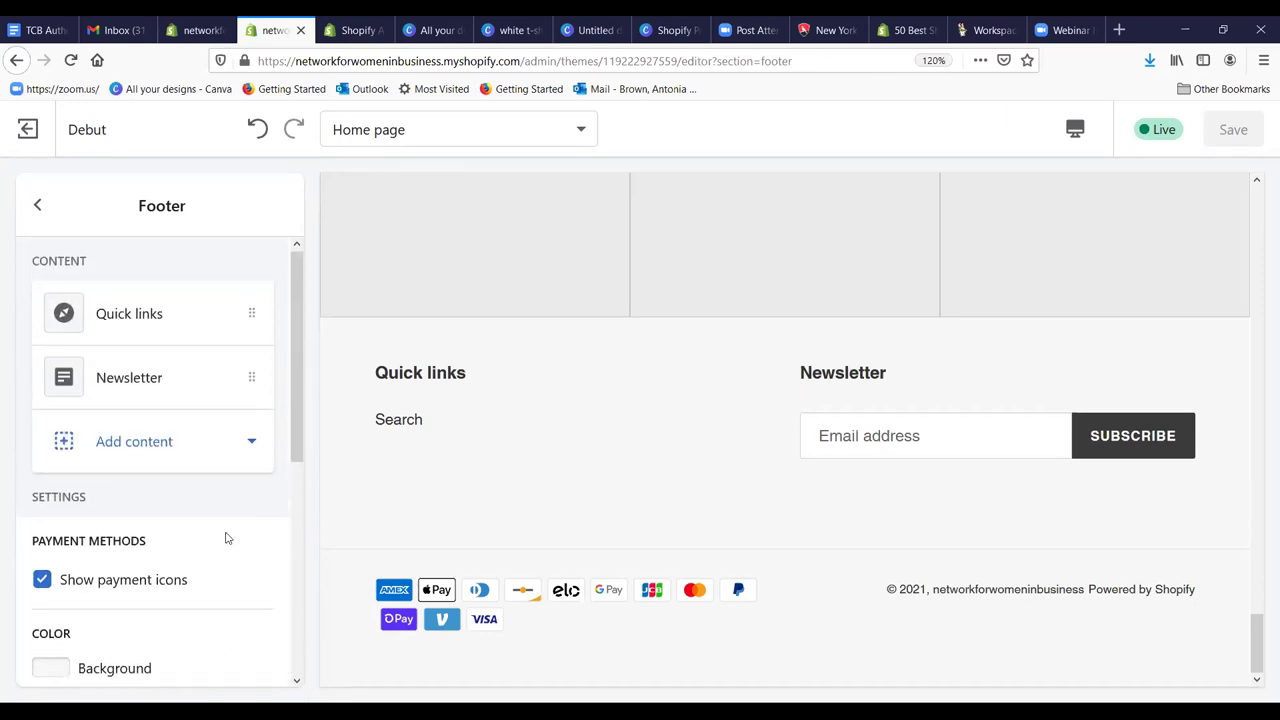
pyautogui.click(40, 207)
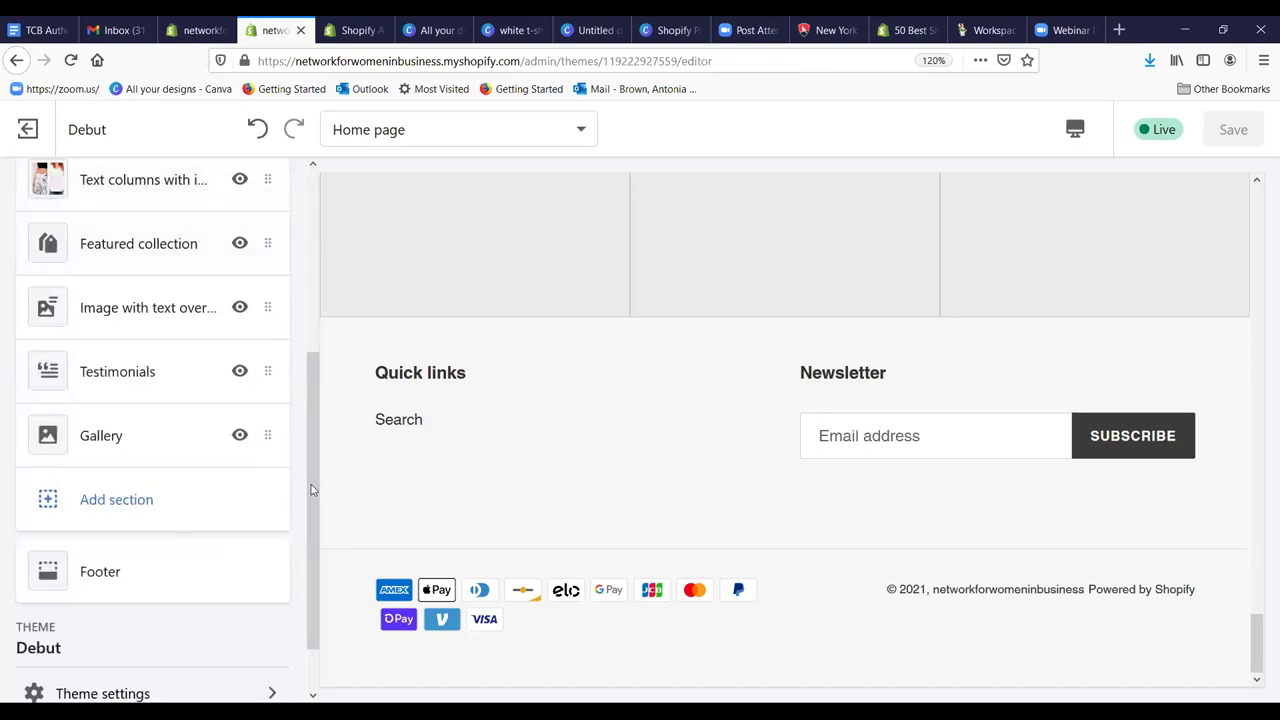
# Step: Open the Debut theme settings, view the Typography options, and return to the settings overview
pyautogui.moveTo(309, 415); pyautogui.dragTo(297, 512)
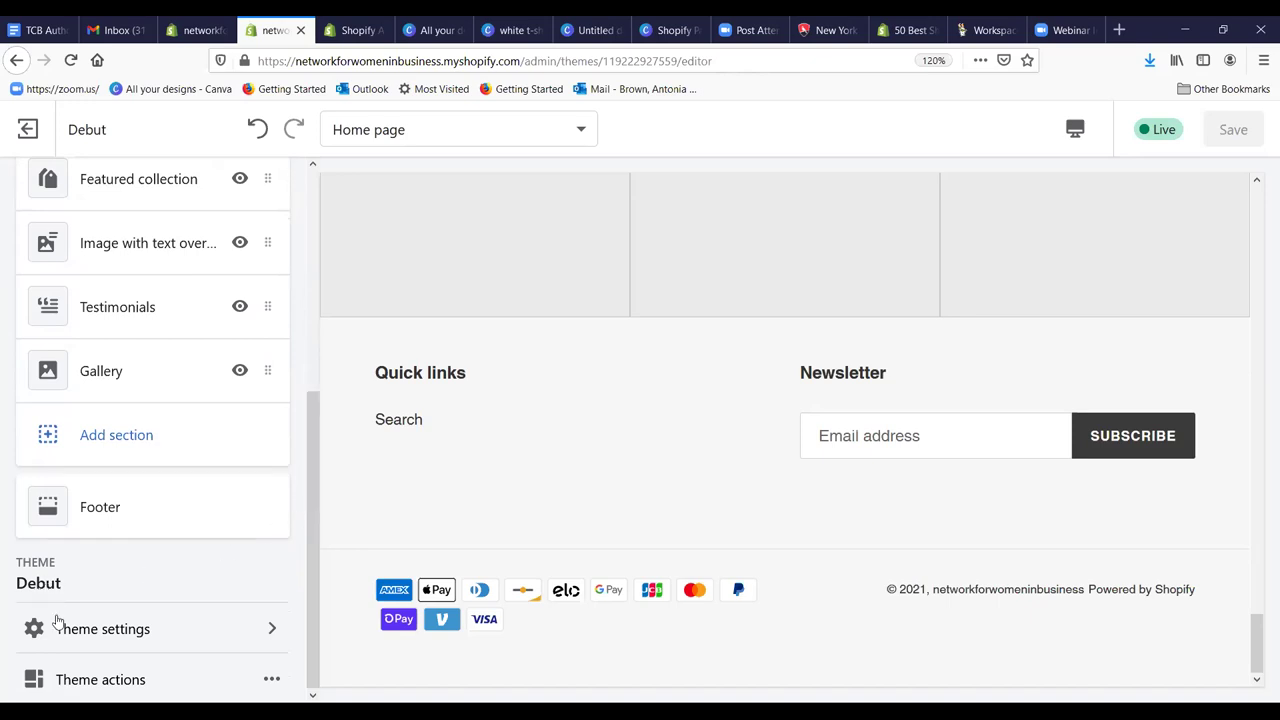
pyautogui.click(85, 643)
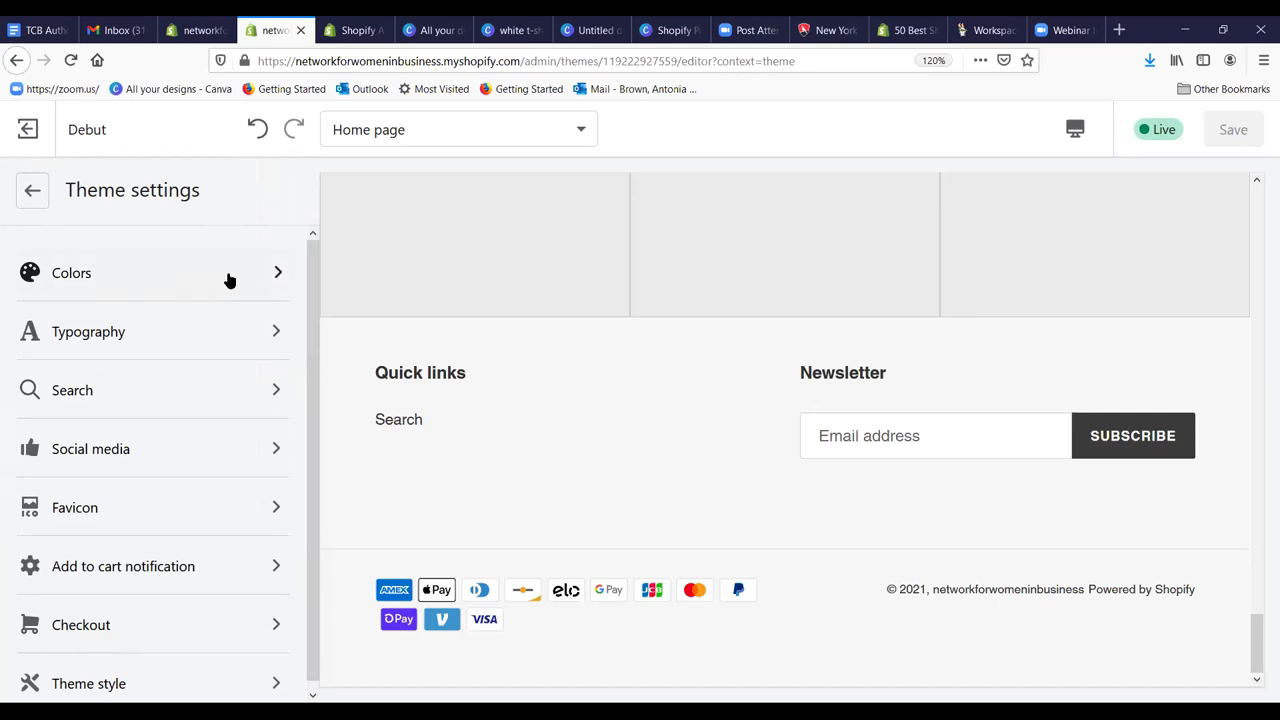
pyautogui.click(224, 329)
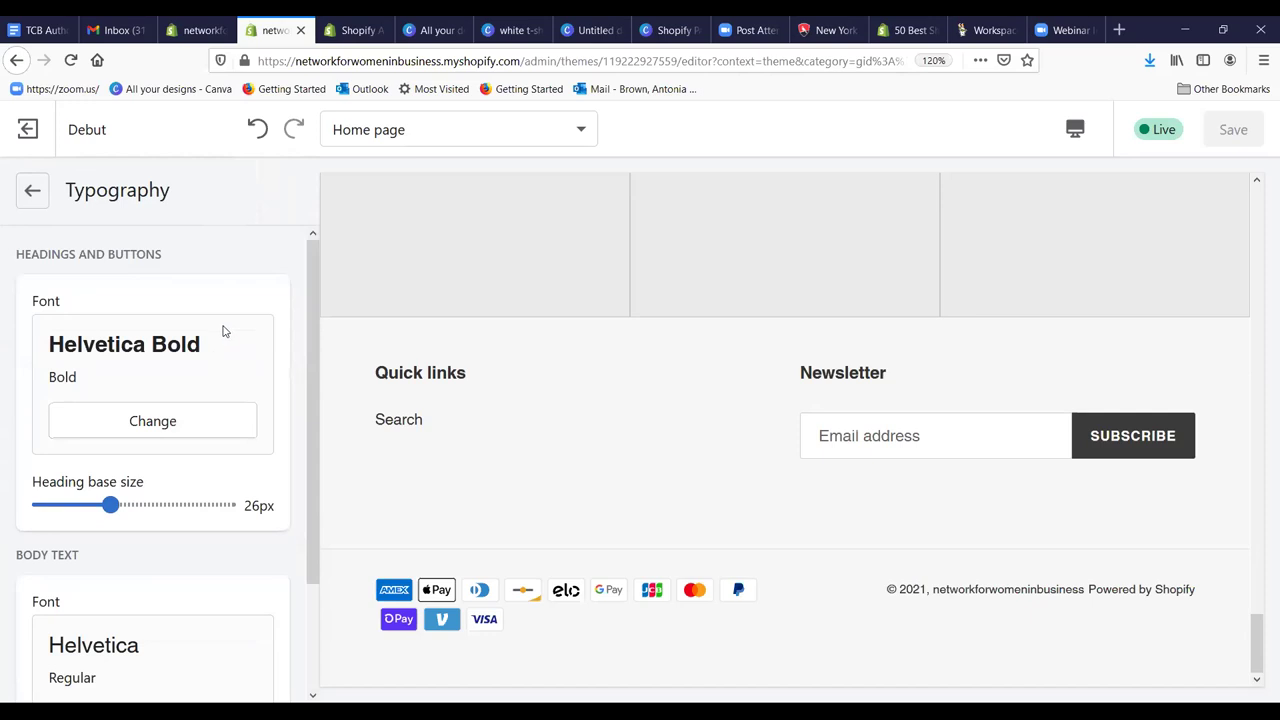
pyautogui.click(30, 194)
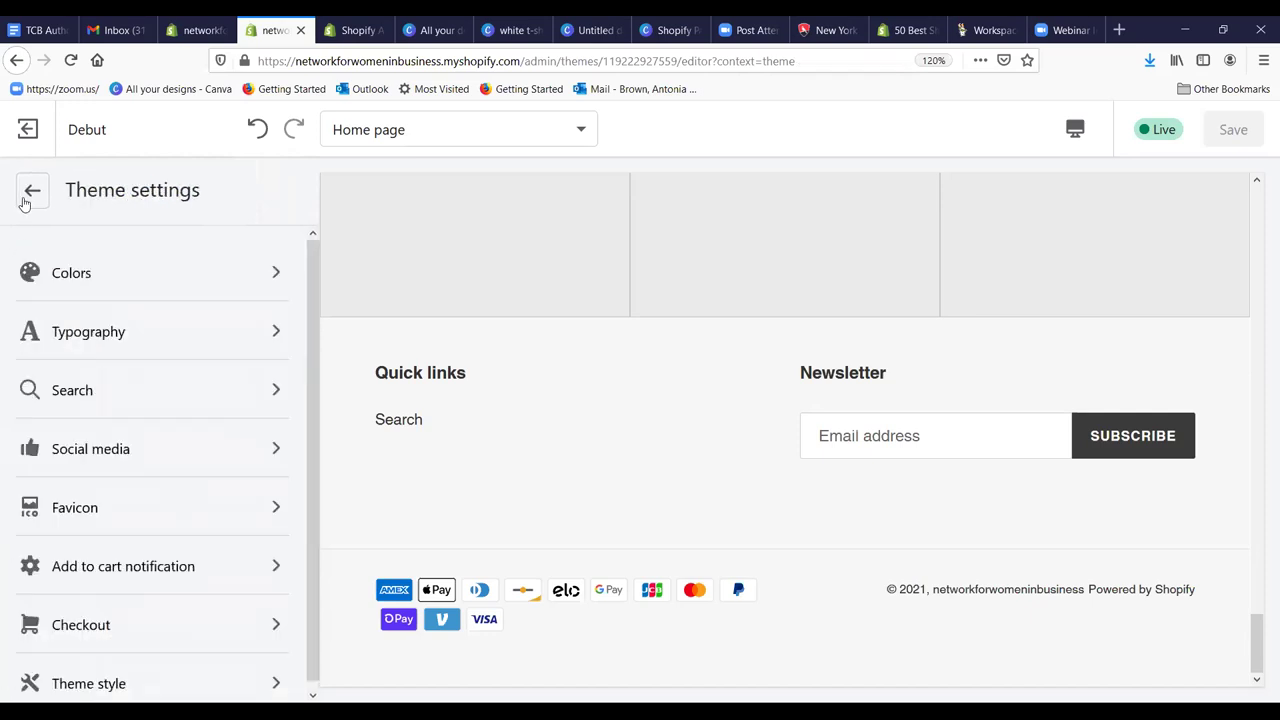
# Step: View the Social media sharing options and account fields and return to the theme settings overview
pyautogui.click(160, 446)
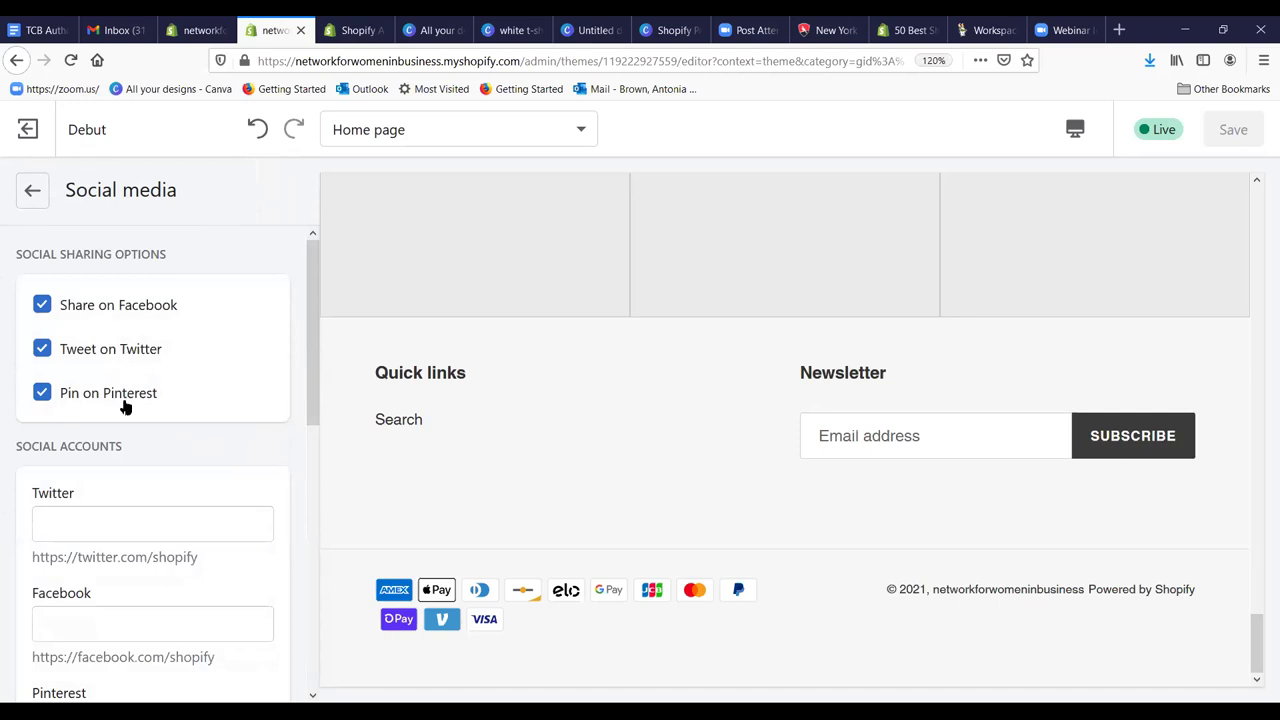
pyautogui.click(83, 527)
pyautogui.moveTo(310, 400); pyautogui.dragTo(295, 363)
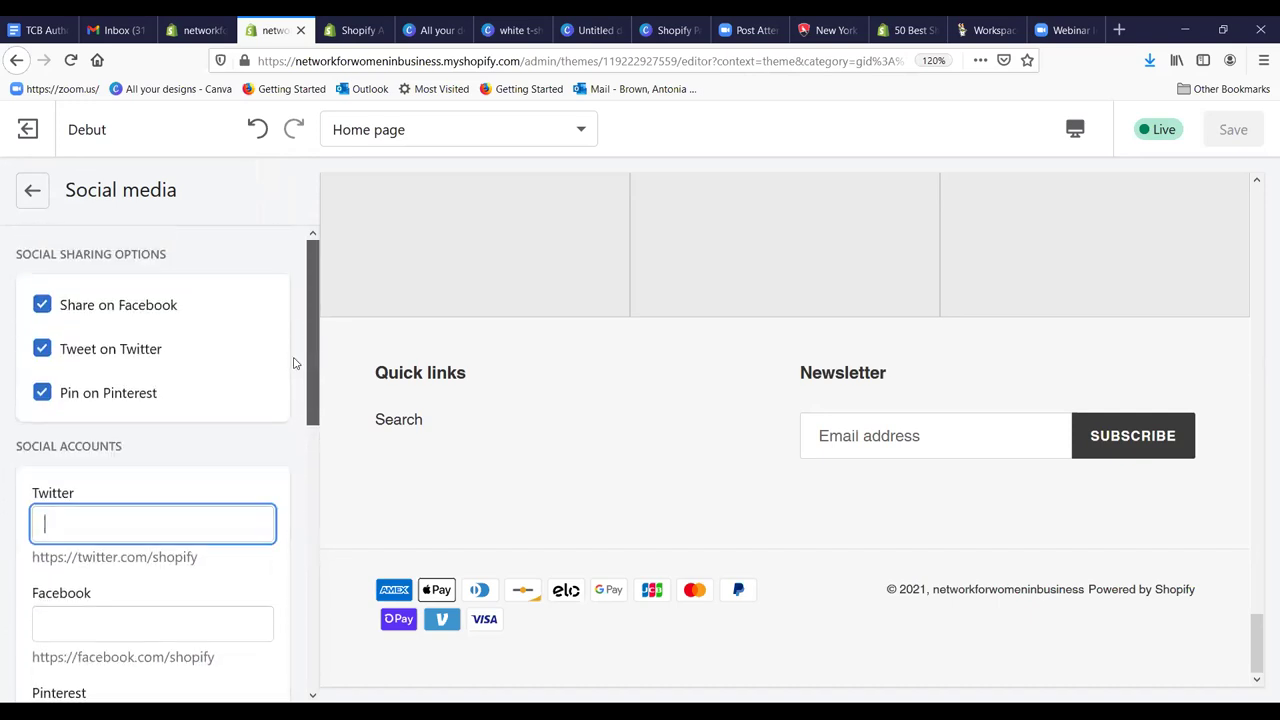
pyautogui.click(31, 194)
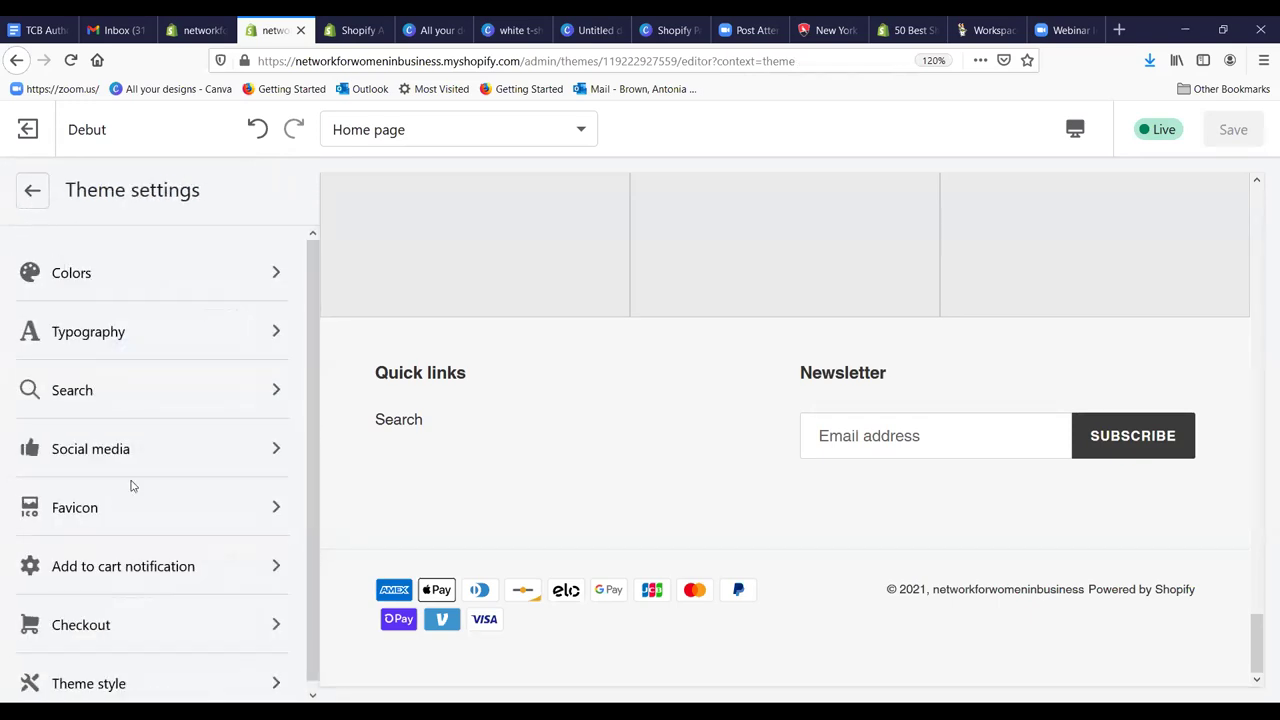
# Step: View the theme's Favicon image setting and switch to Canva's All your designs page
pyautogui.click(121, 512)
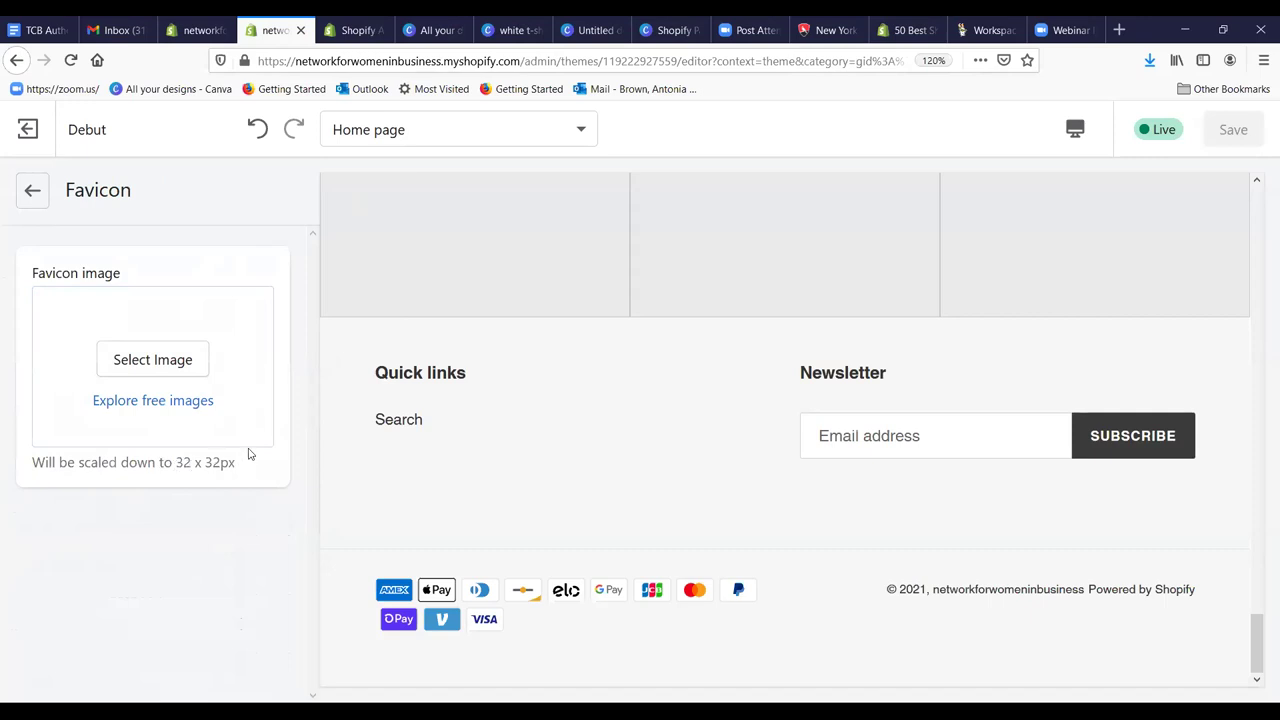
pyautogui.click(432, 32)
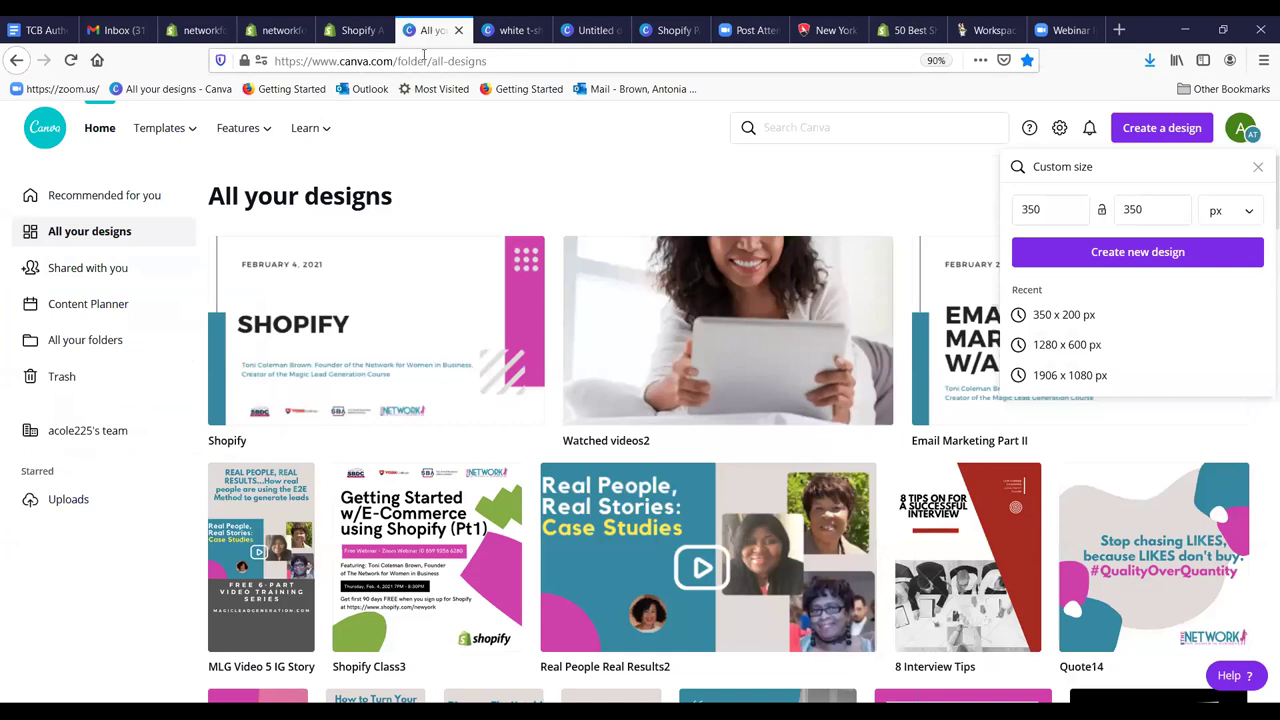
# Step: Open the custom size options for a new Canva design
pyautogui.click(1127, 127)
pyautogui.click(1127, 127)
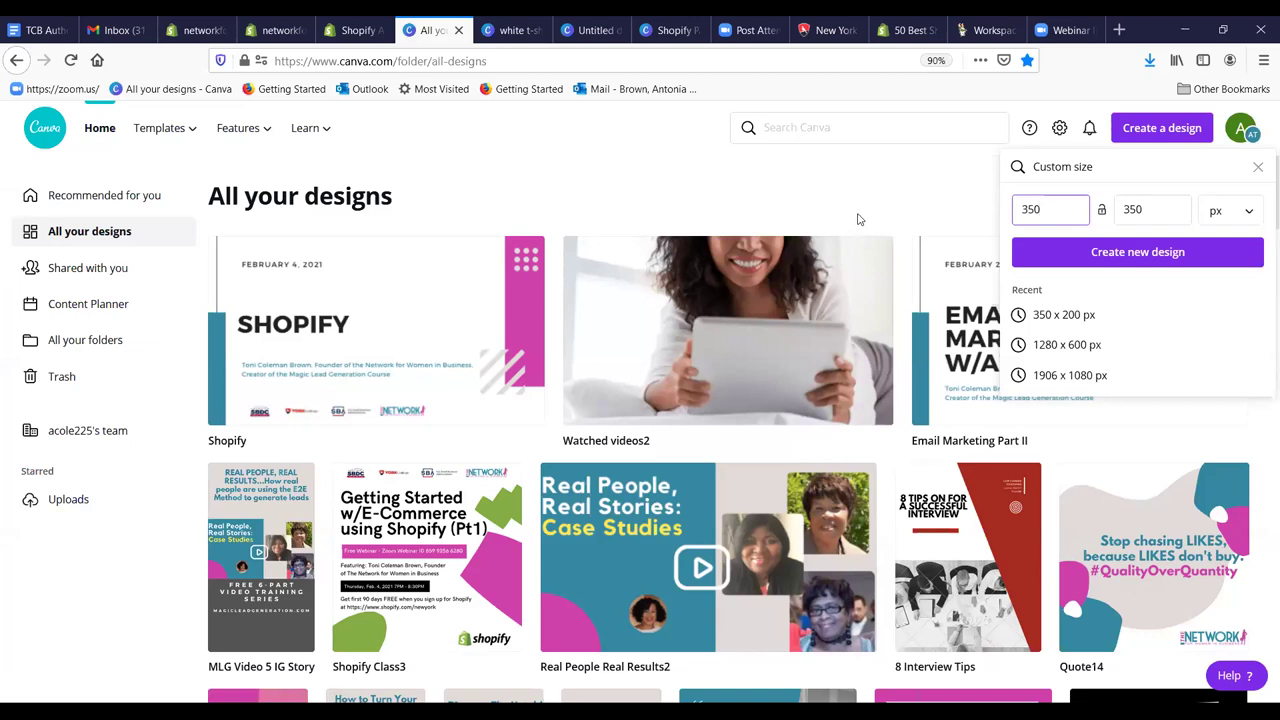
# Step: Switch to the Shopify theme editor, leave the Favicon and theme settings, and exit to the store's Themes page
pyautogui.click(258, 31)
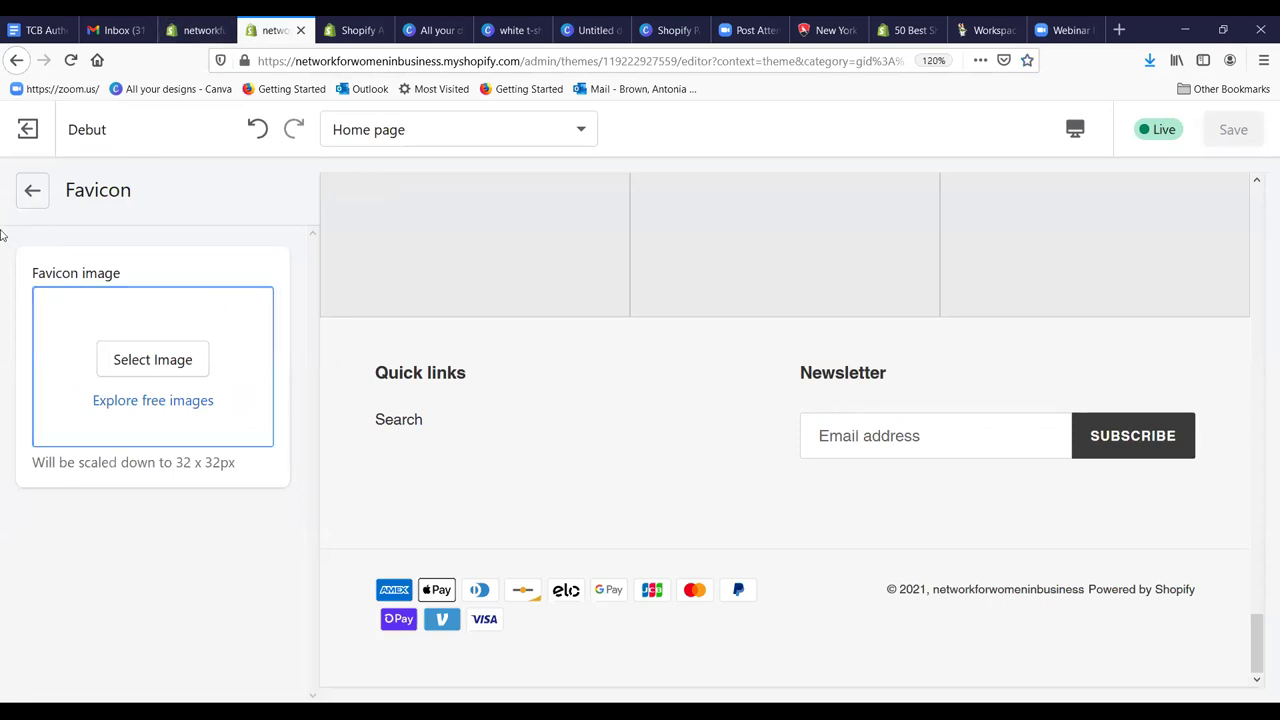
pyautogui.click(28, 194)
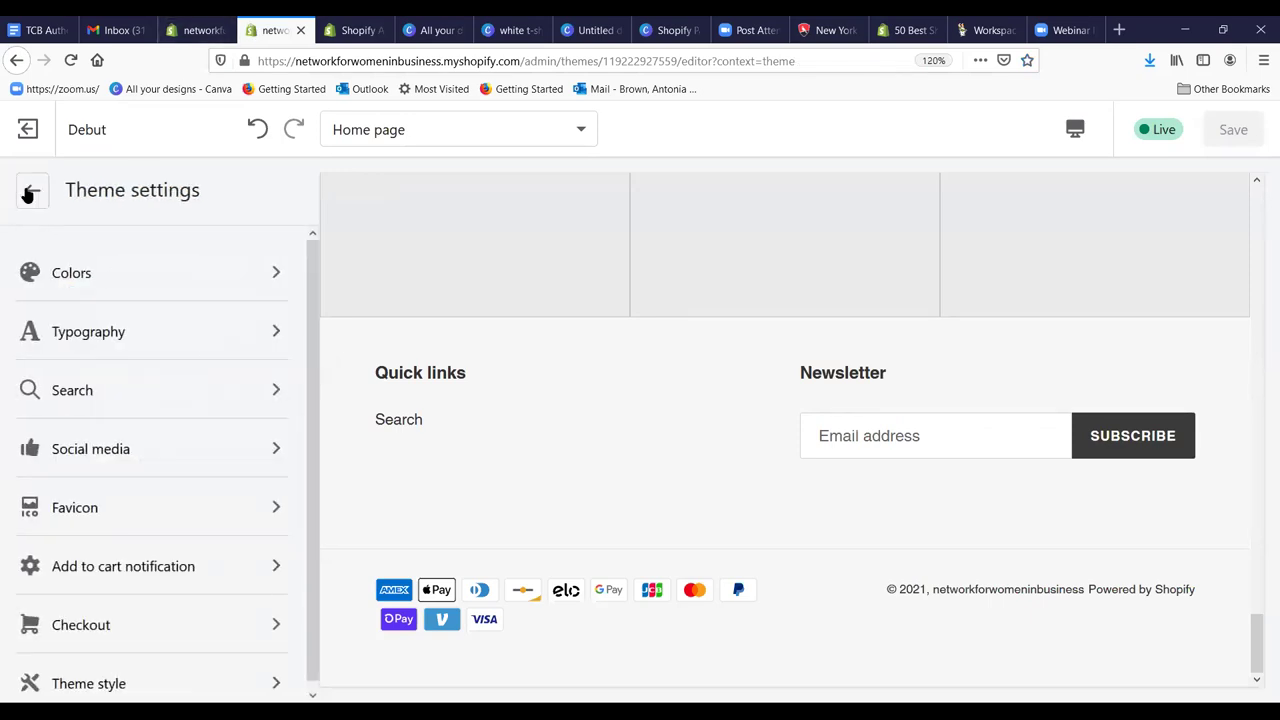
pyautogui.click(28, 194)
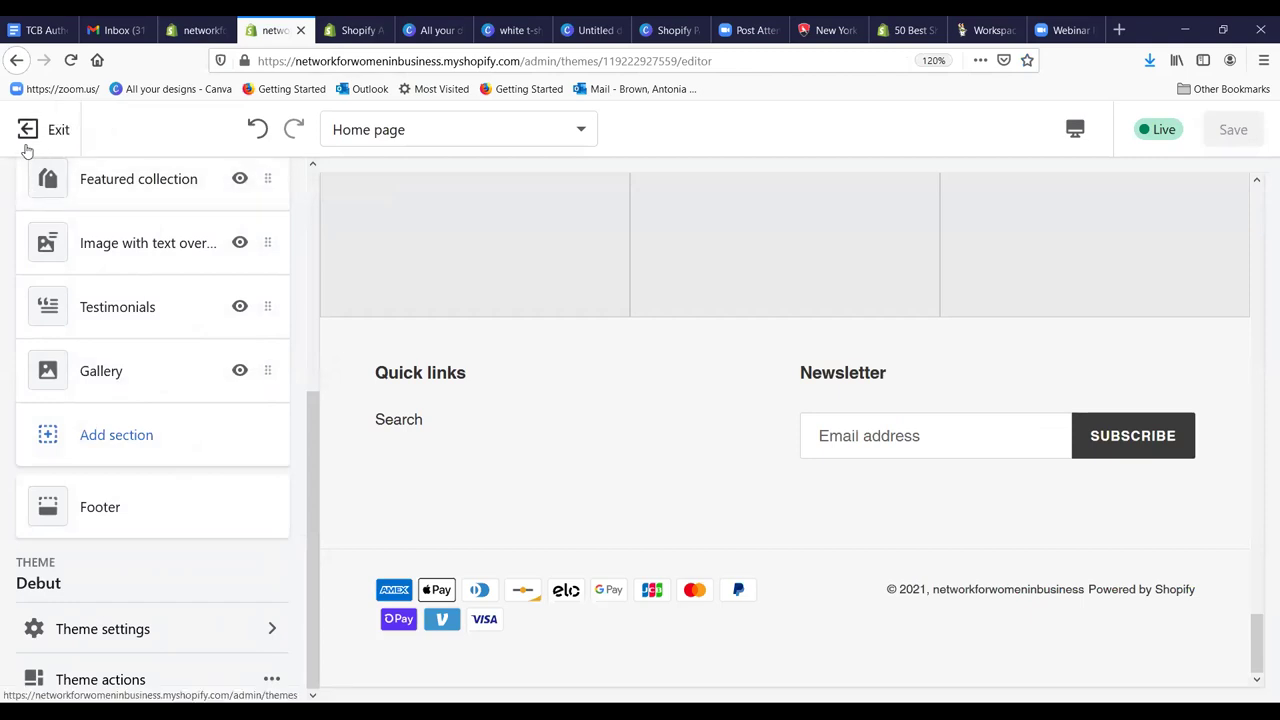
pyautogui.click(27, 146)
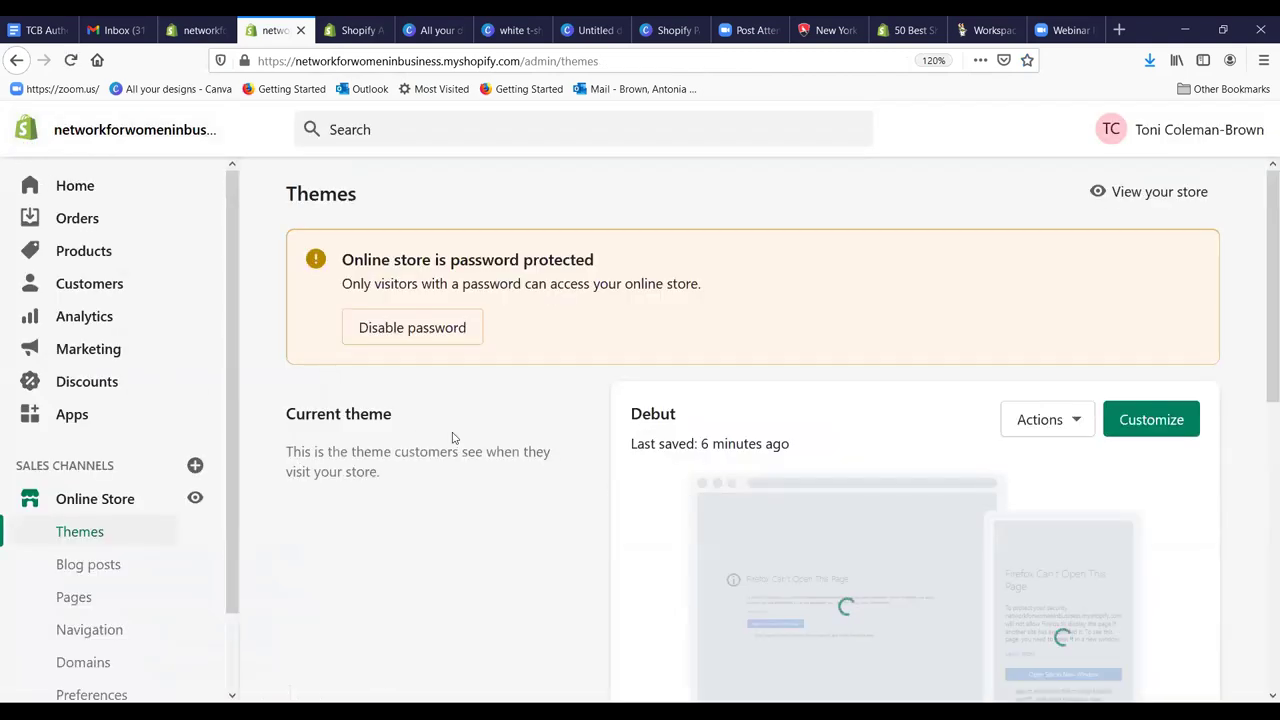
# Step: Look through the Themes page down to the theme library, browse the free themes, and close their list
pyautogui.scroll(-6, 705, 477)
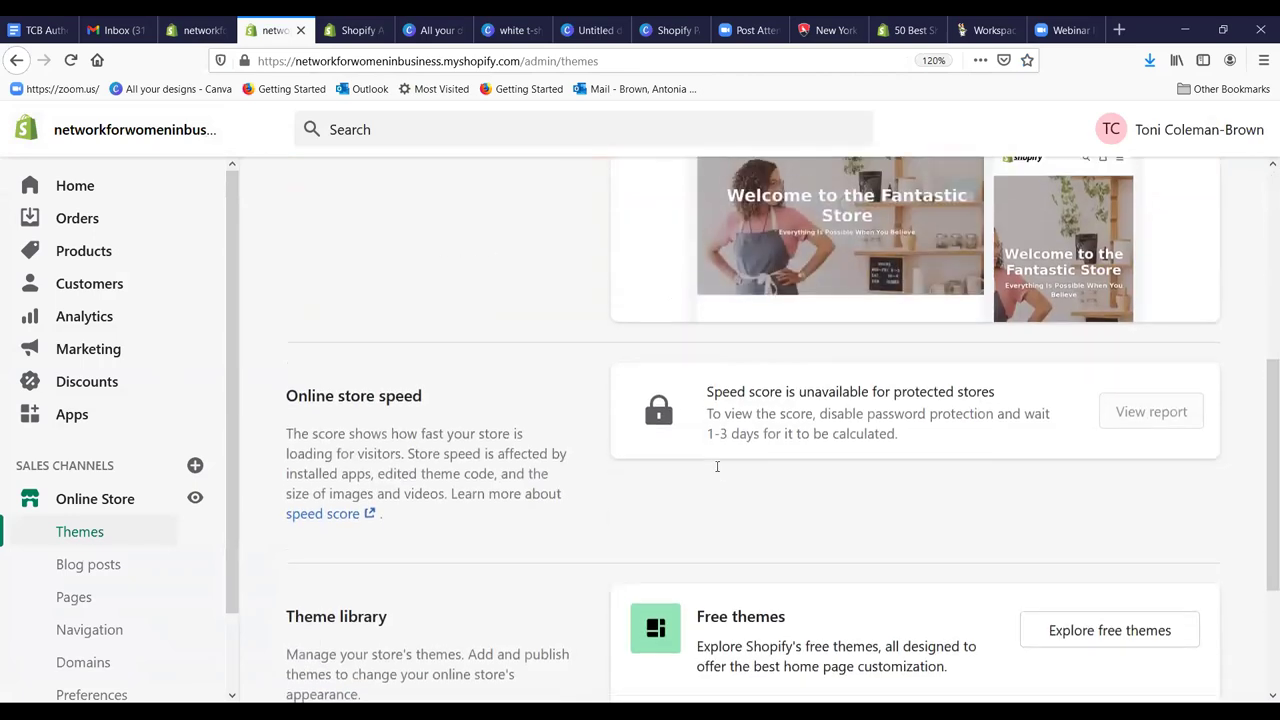
pyautogui.scroll(3, 711, 474)
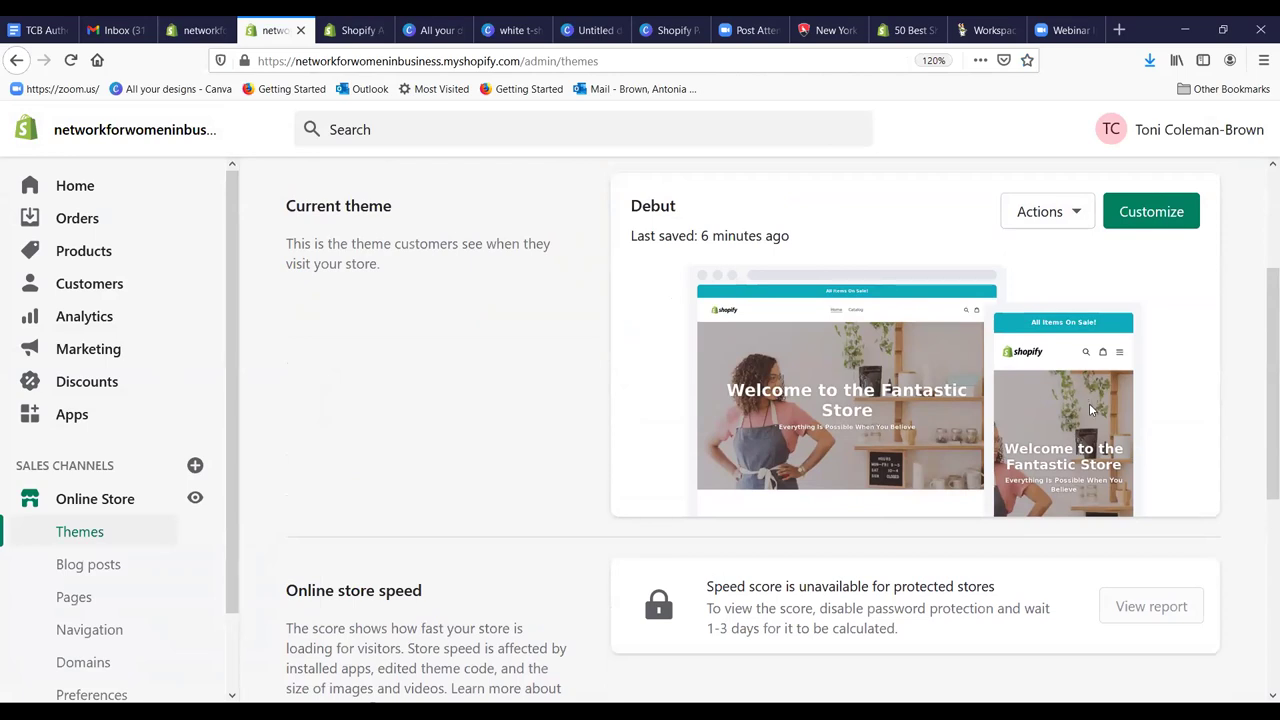
pyautogui.scroll(-3, 1092, 408)
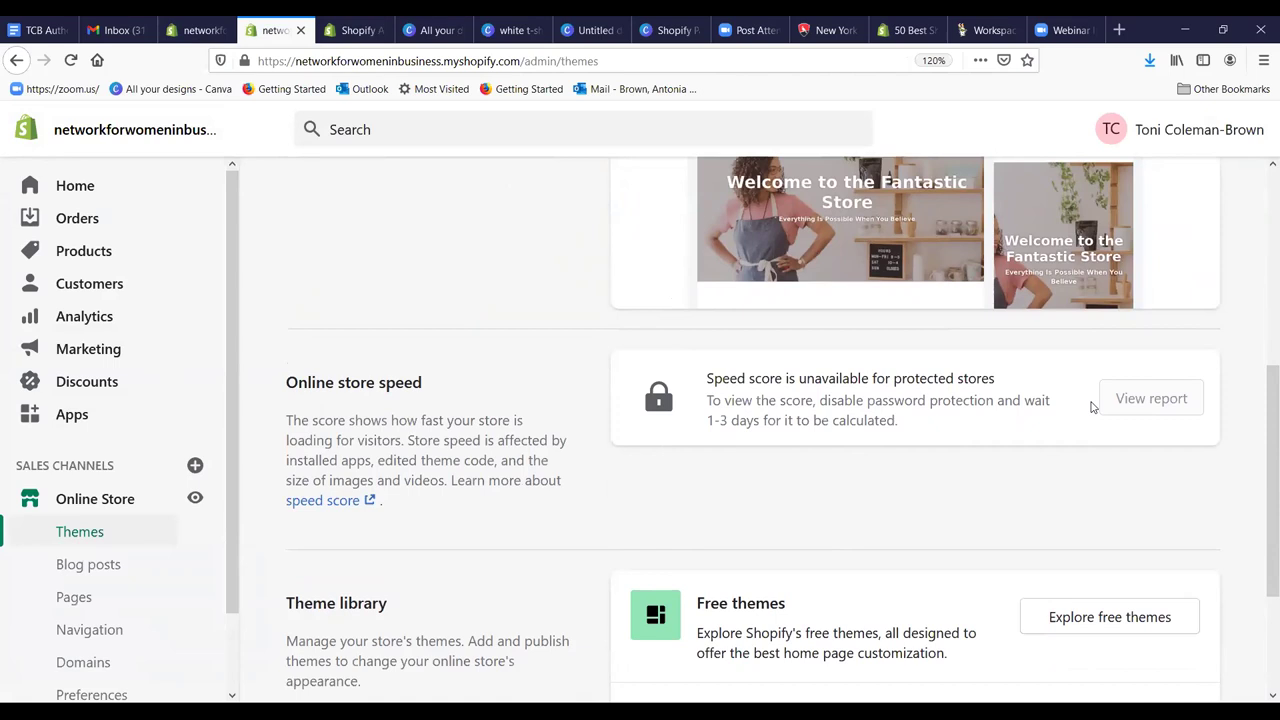
pyautogui.scroll(3, 1092, 407)
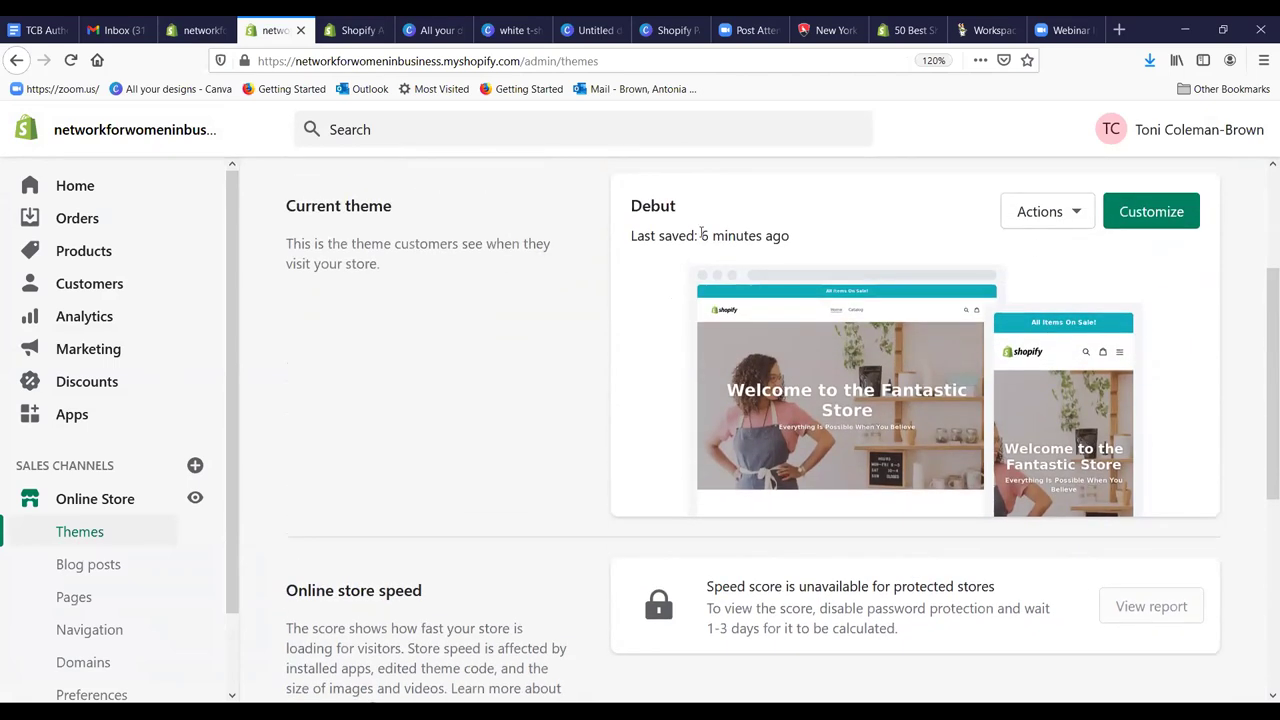
pyautogui.scroll(-6, 932, 362)
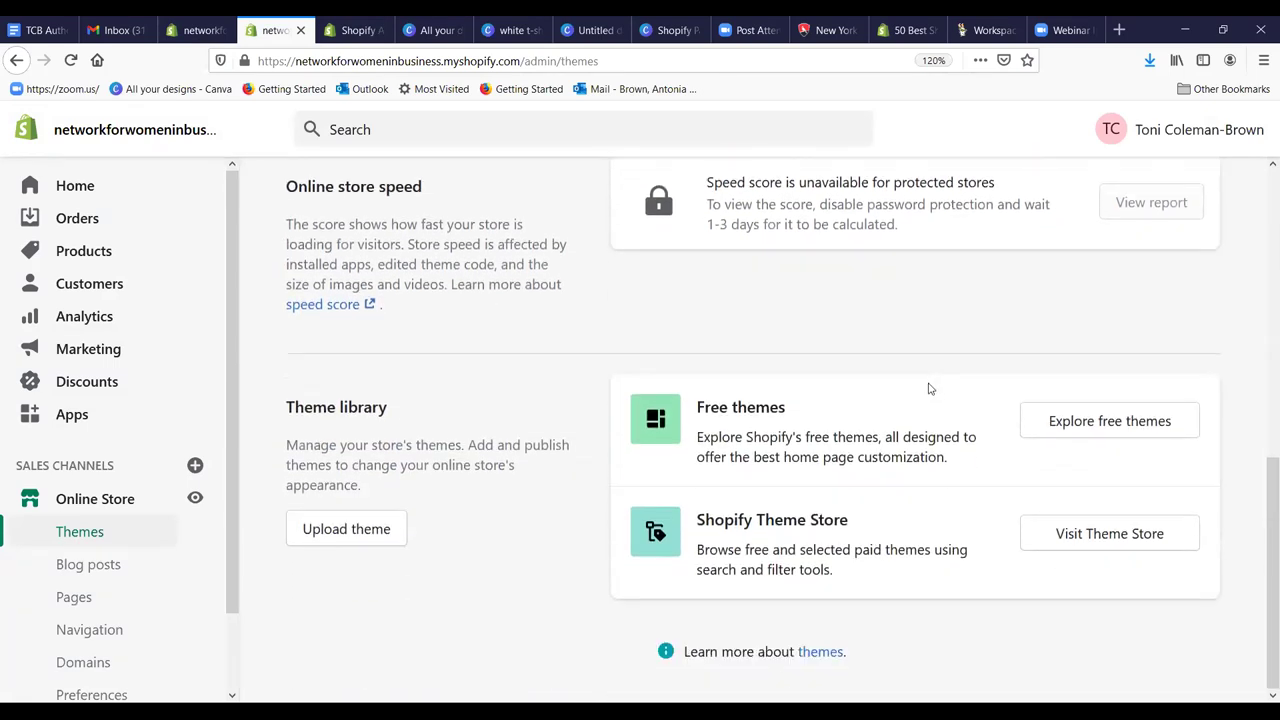
pyautogui.click(1057, 424)
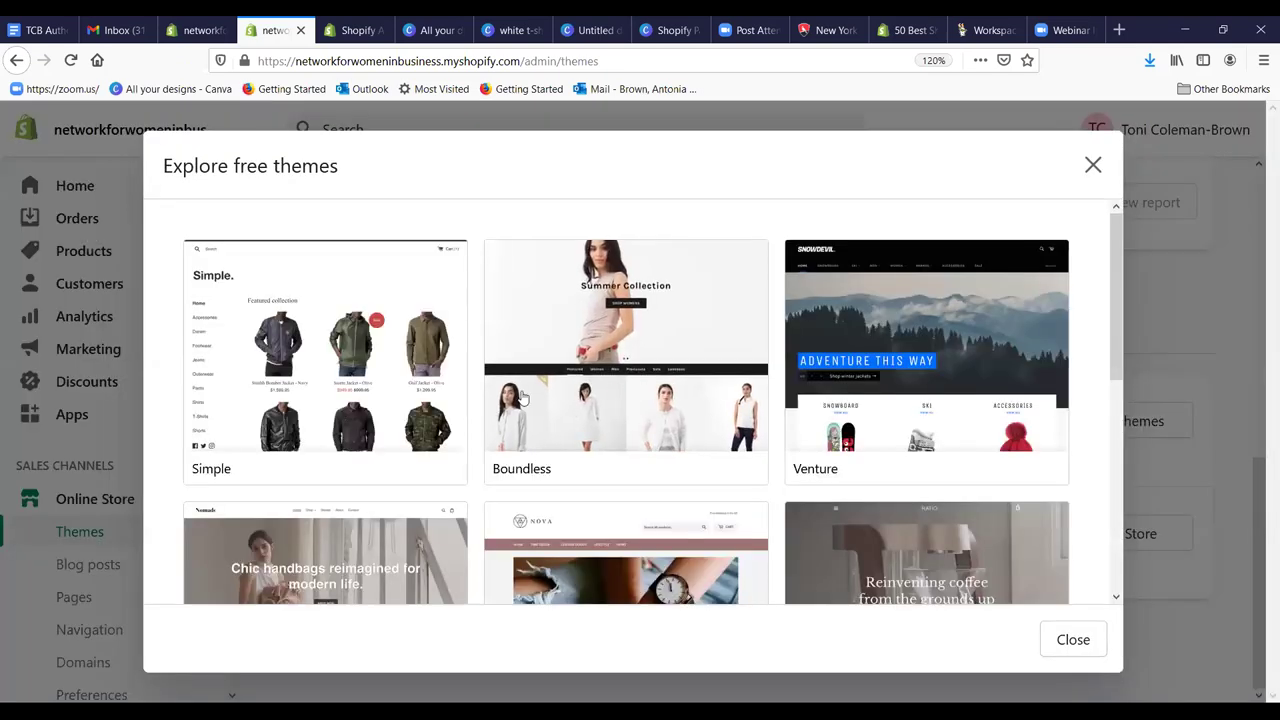
pyautogui.scroll(-5, 928, 416)
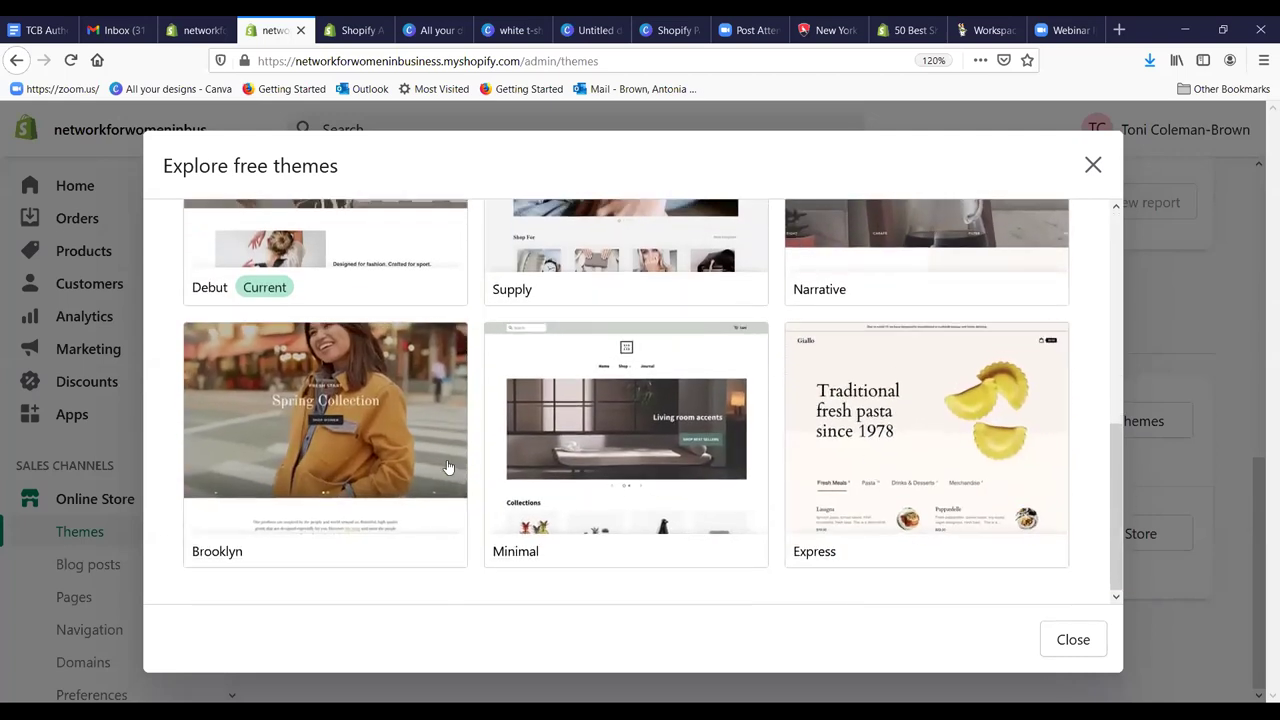
pyautogui.scroll(4, 431, 449)
pyautogui.scroll(2, 431, 449)
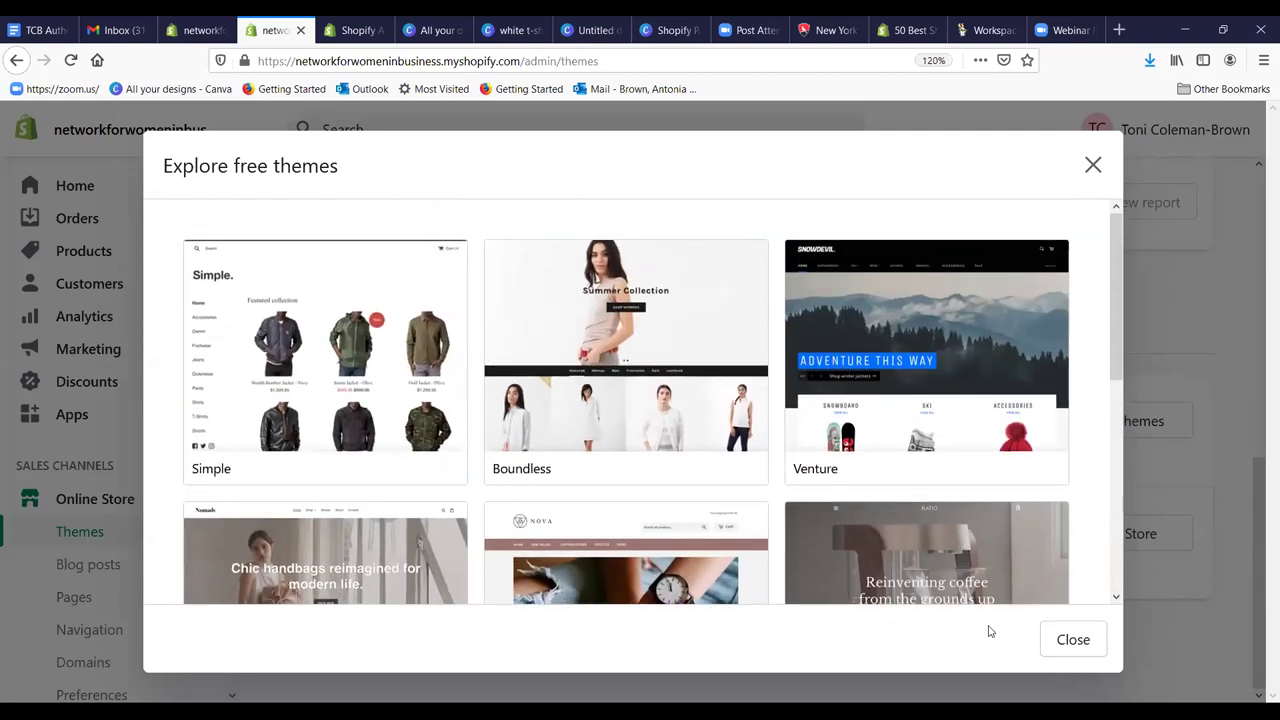
pyautogui.click(1069, 645)
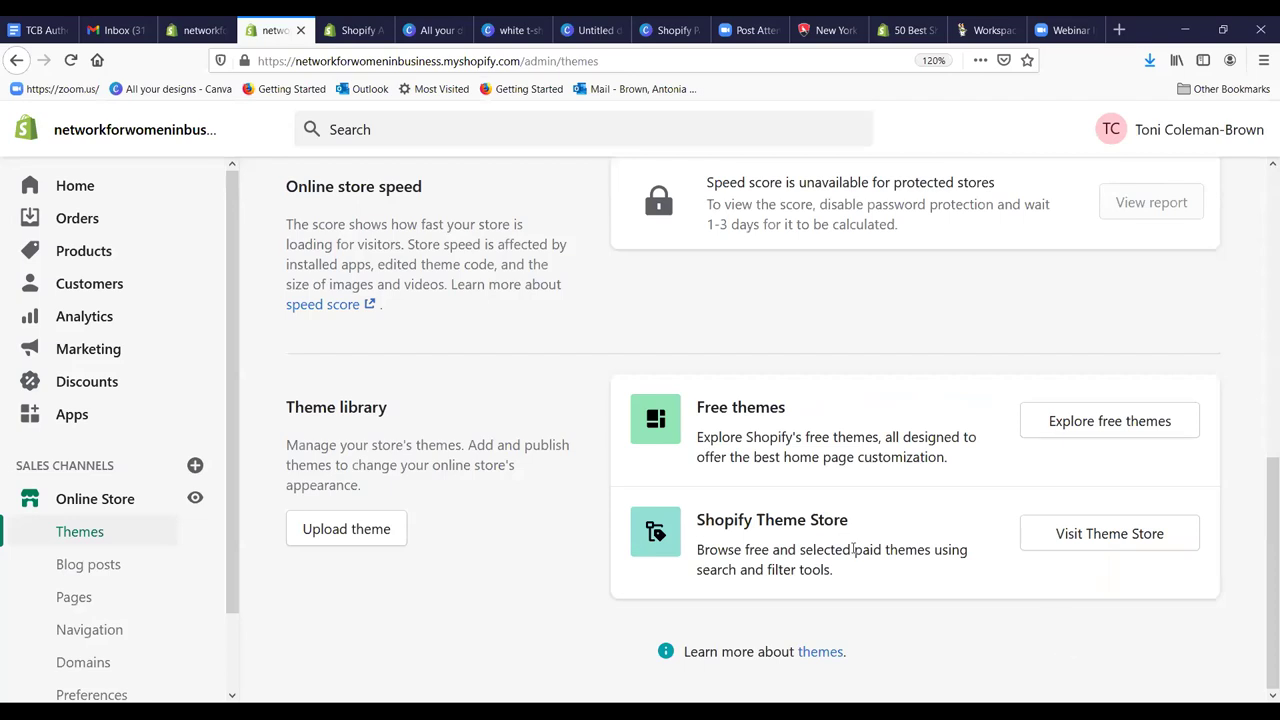
# Step: Visit the Shopify Theme Store and browse its trending, grid-style, big imagery and industry theme groups
pyautogui.click(1100, 535)
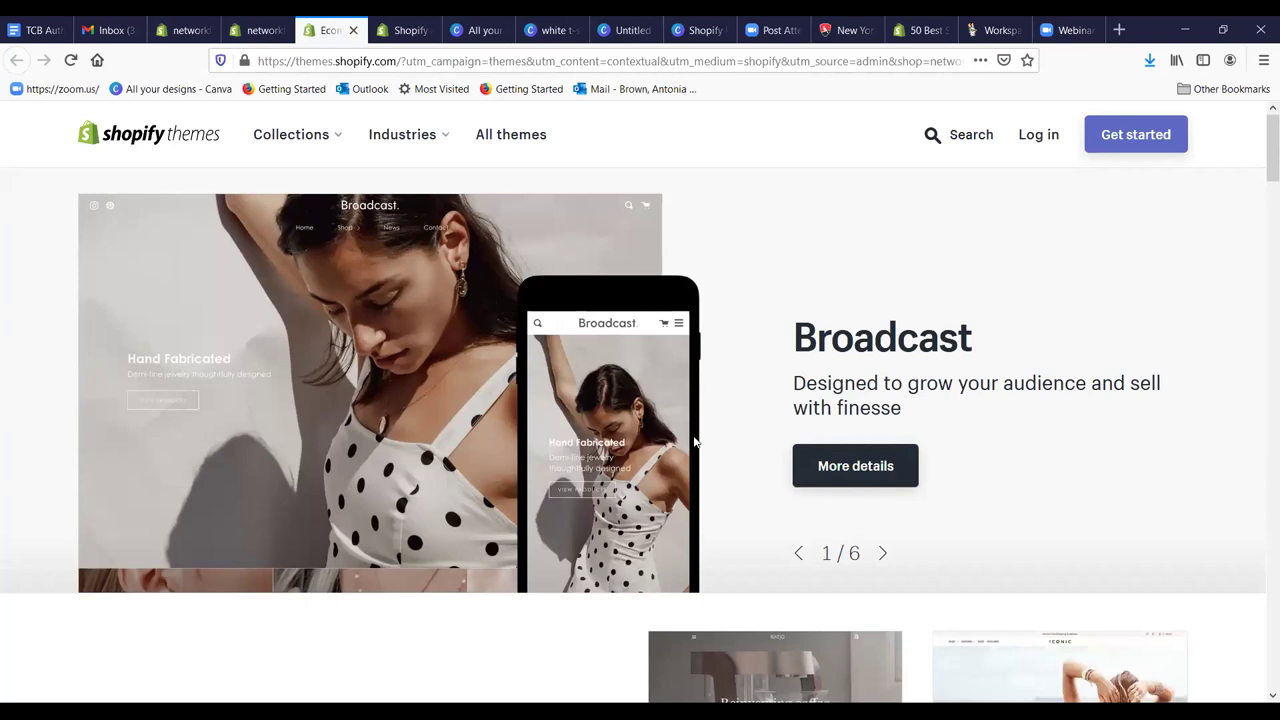
pyautogui.scroll(-3, 965, 425)
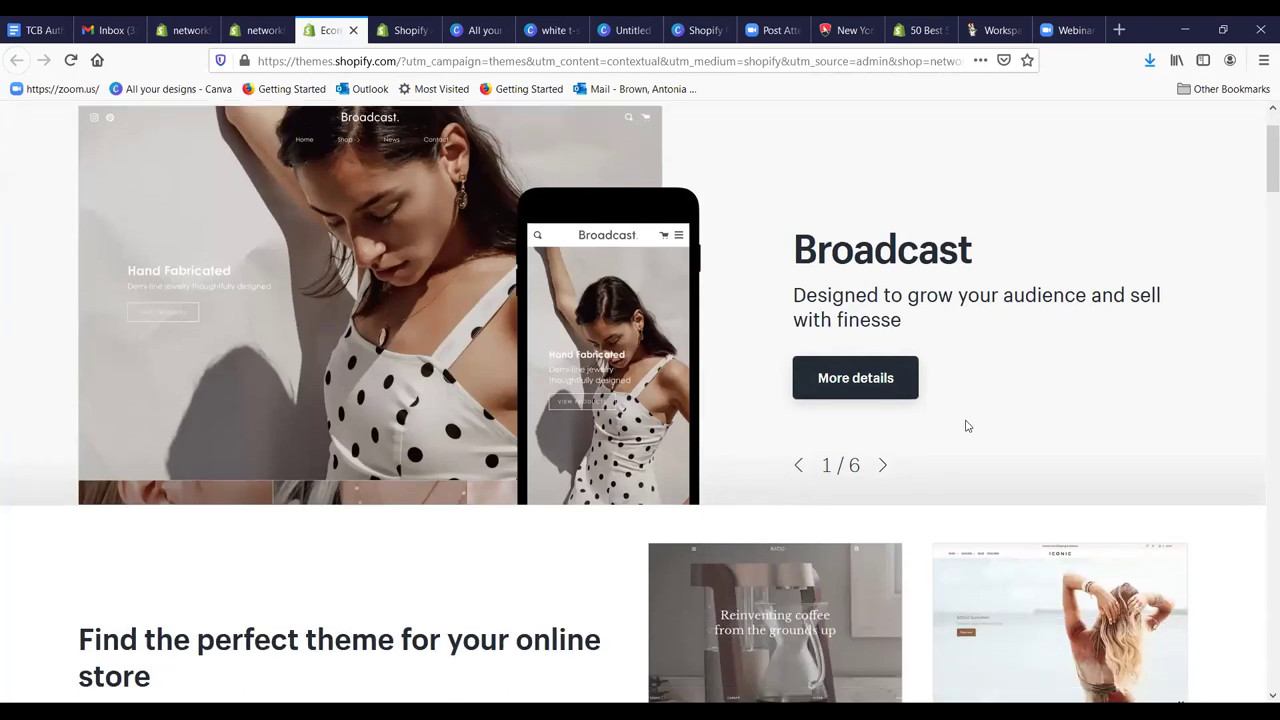
pyautogui.scroll(-3, 968, 432)
pyautogui.scroll(-5, 968, 432)
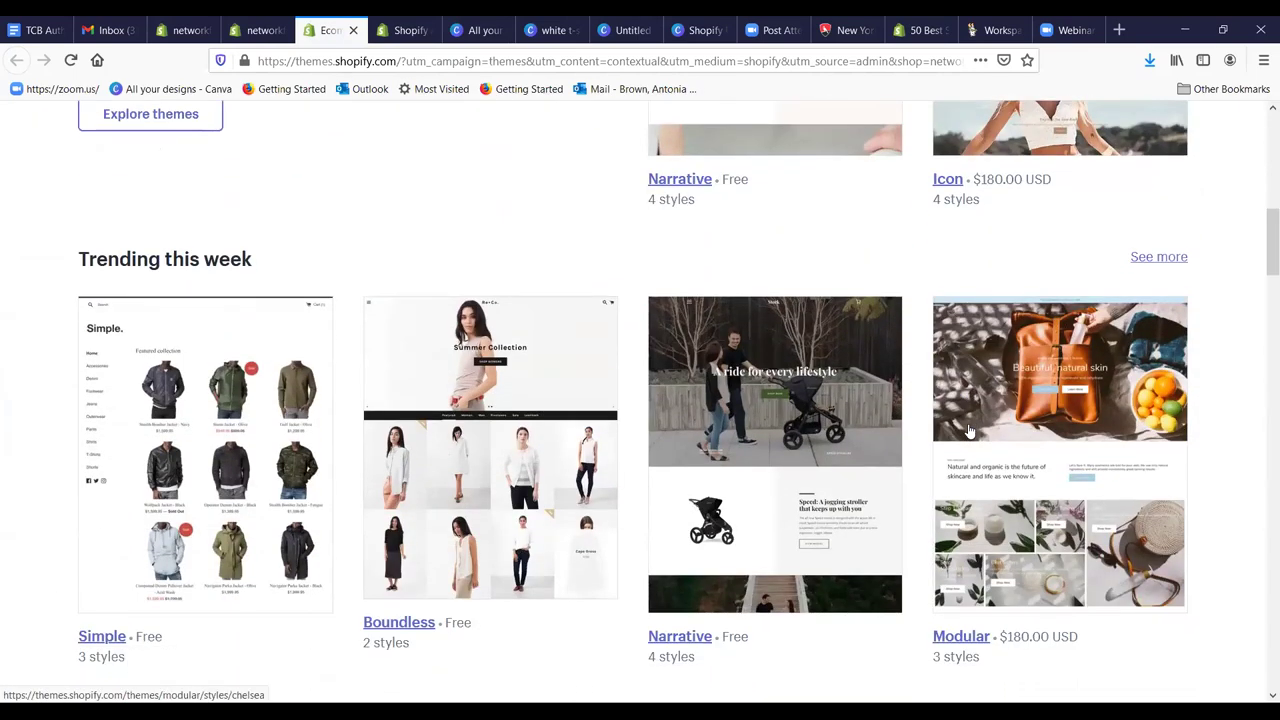
pyautogui.scroll(-6, 968, 432)
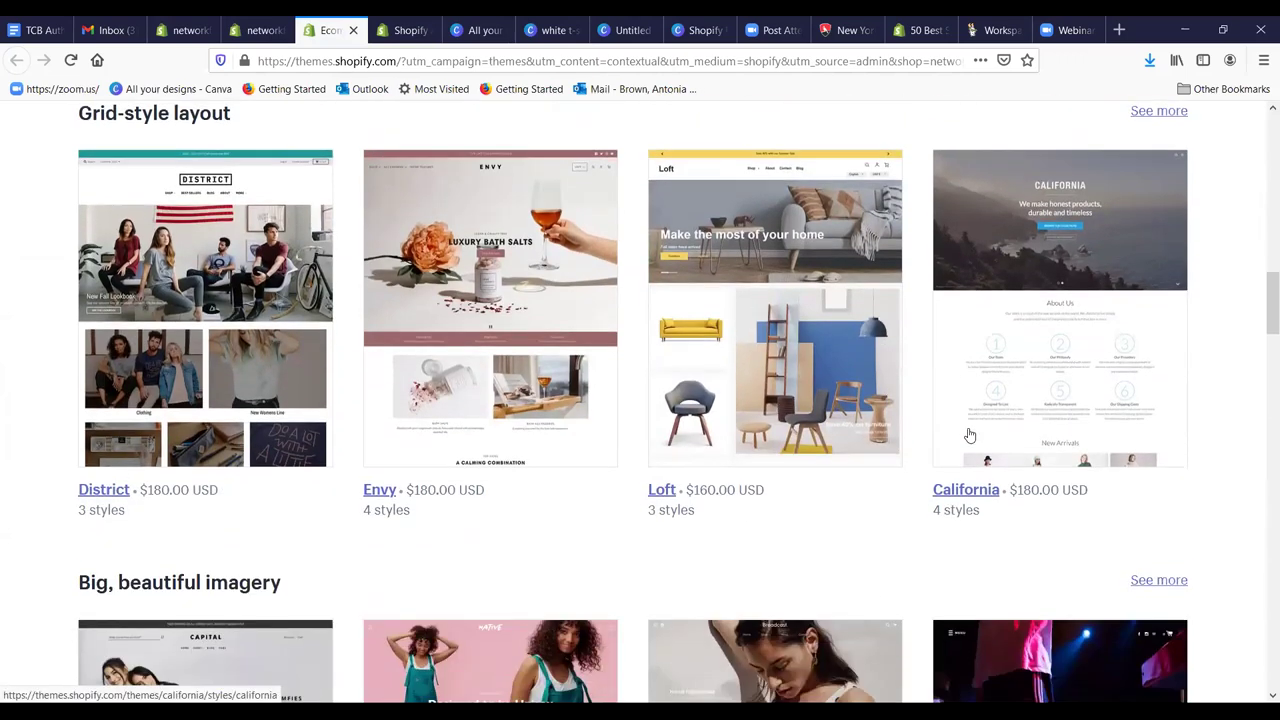
pyautogui.scroll(-3, 968, 435)
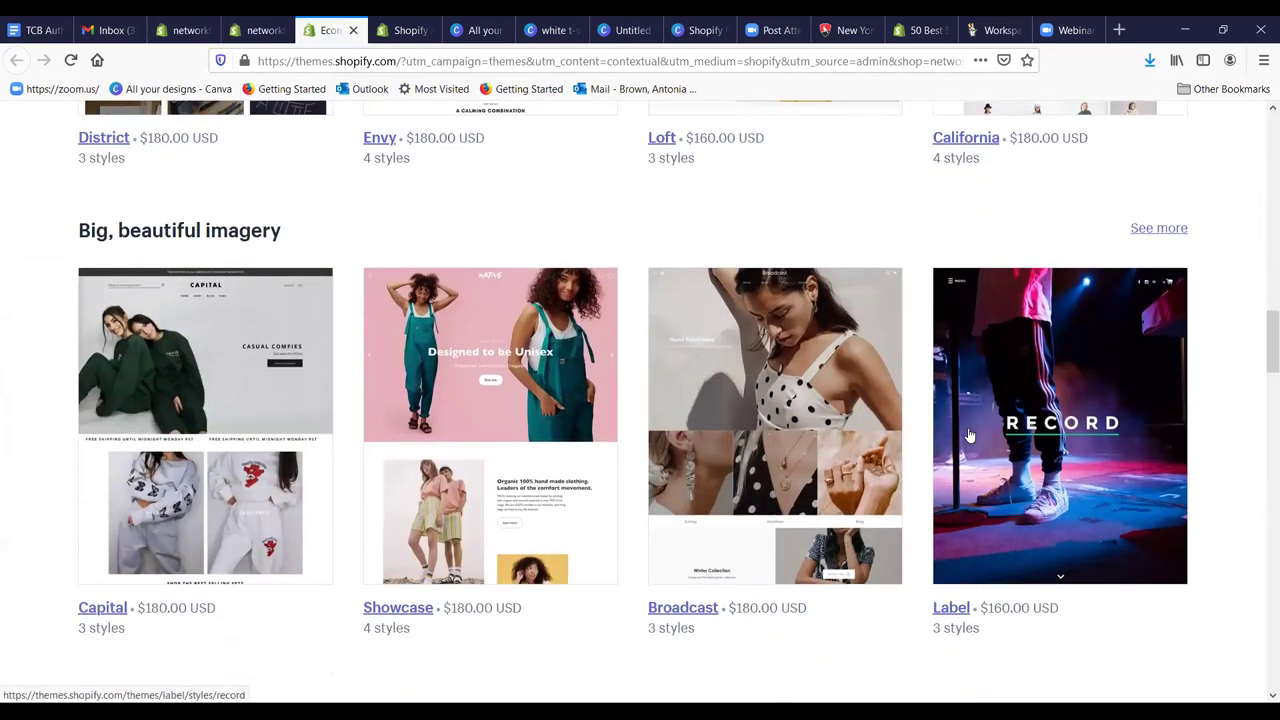
pyautogui.scroll(-5, 968, 435)
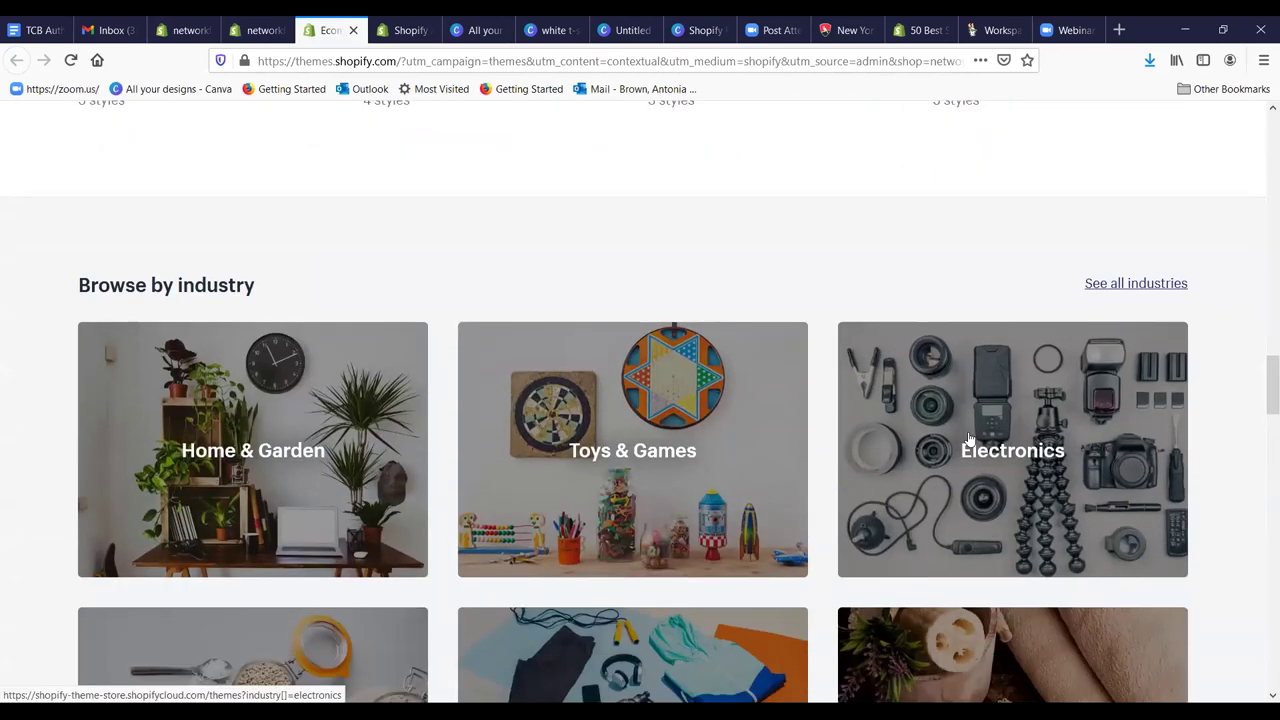
pyautogui.scroll(-2, 968, 427)
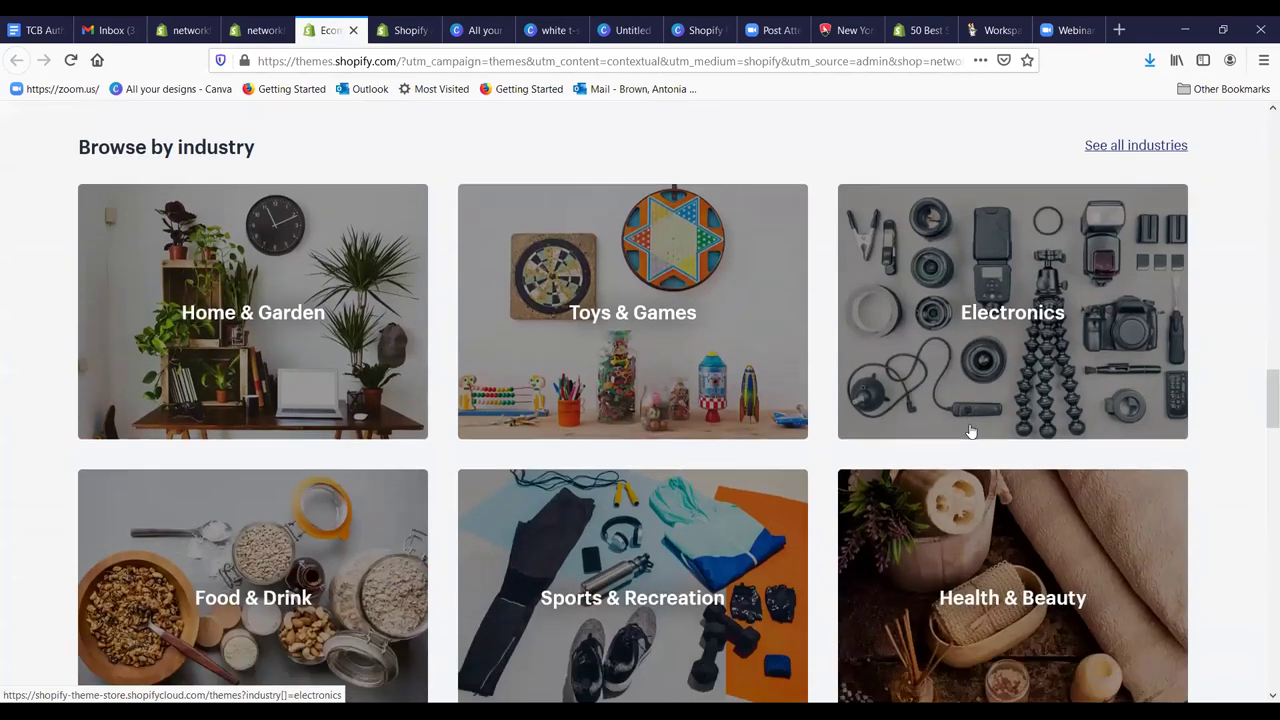
pyautogui.scroll(-1, 975, 455)
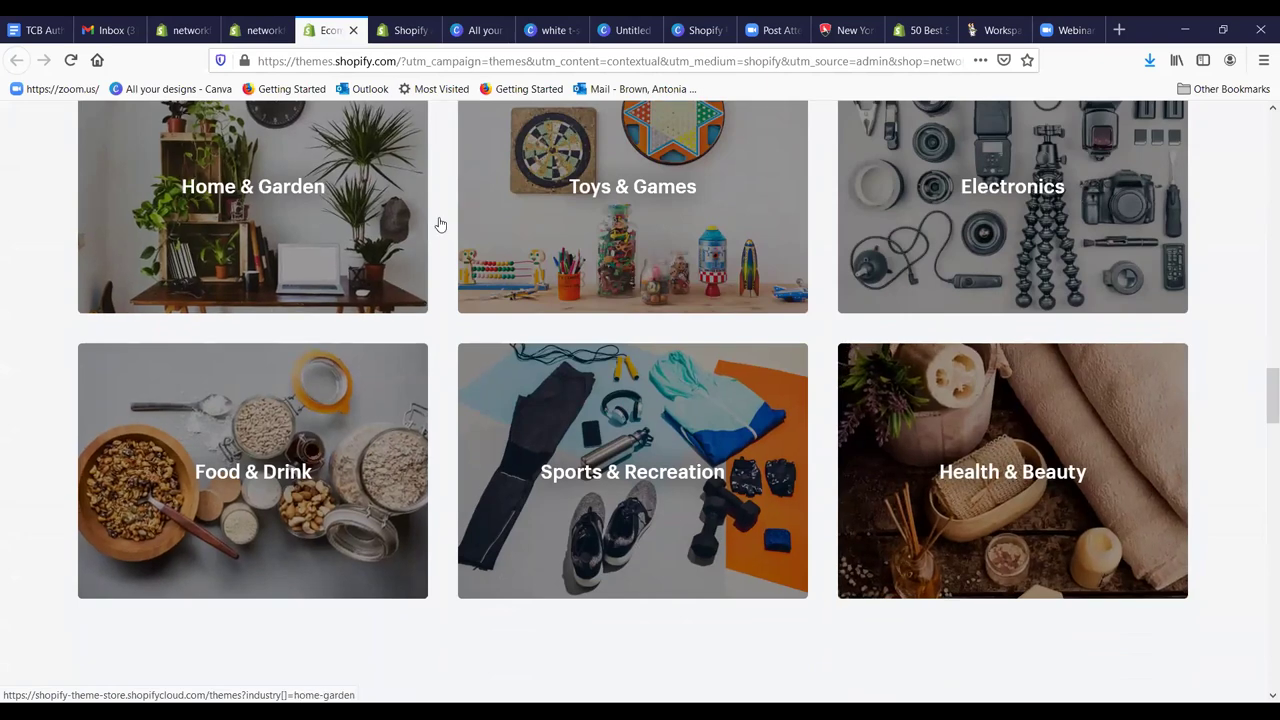
pyautogui.scroll(-5, 624, 444)
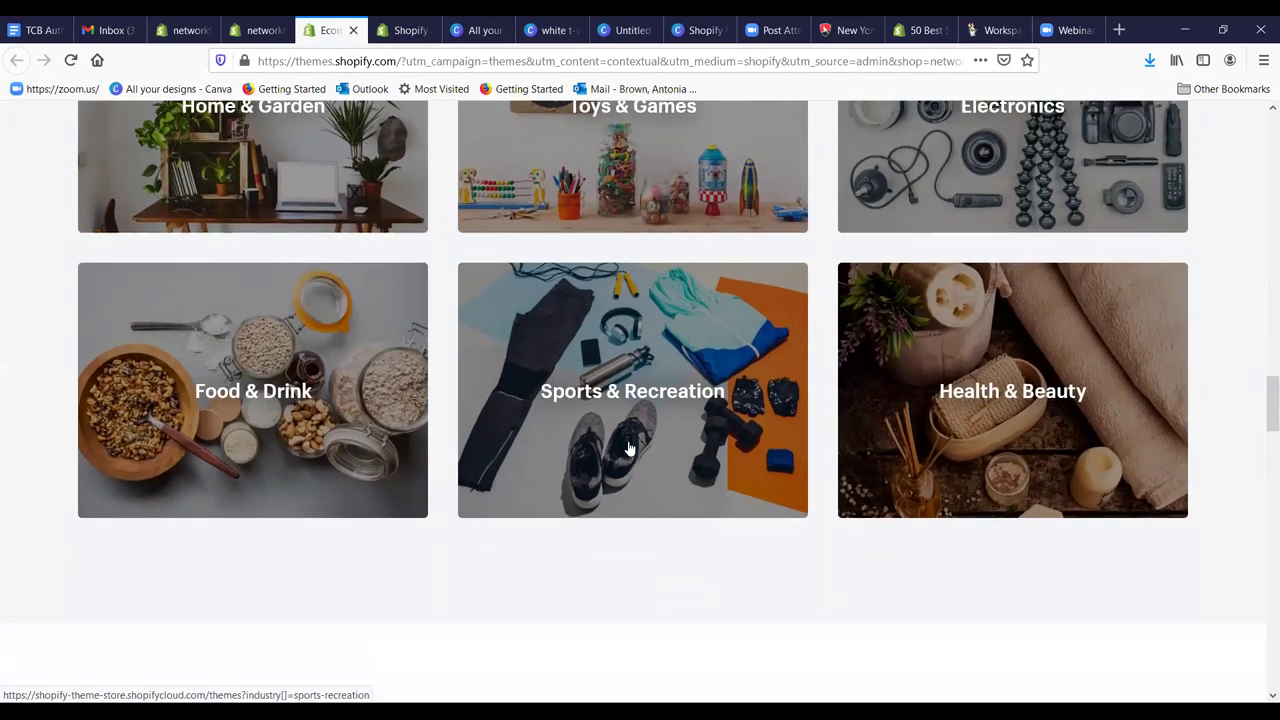
pyautogui.scroll(-1, 623, 443)
pyautogui.scroll(5, 620, 438)
pyautogui.scroll(10, 619, 435)
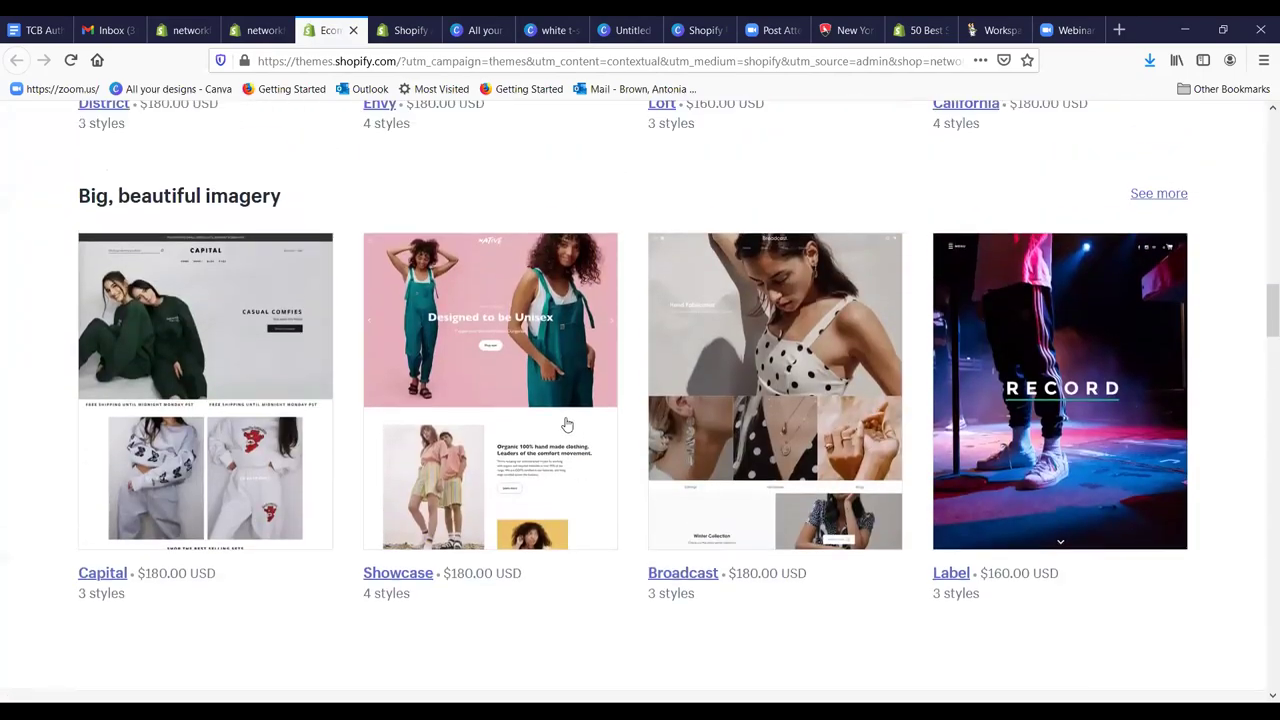
# Step: Return to the store's Themes page and review the current Debut theme preview and the theme library
pyautogui.click(250, 31)
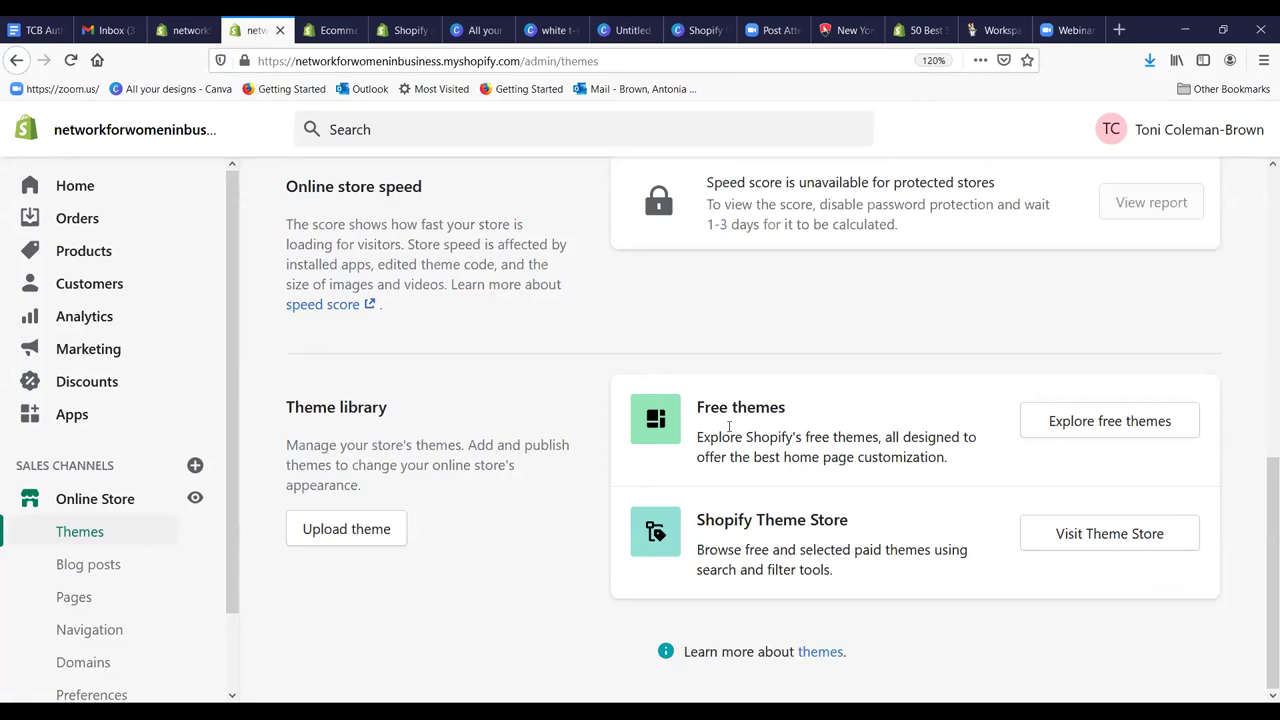
pyautogui.scroll(2, 729, 427)
pyautogui.scroll(2, 729, 427)
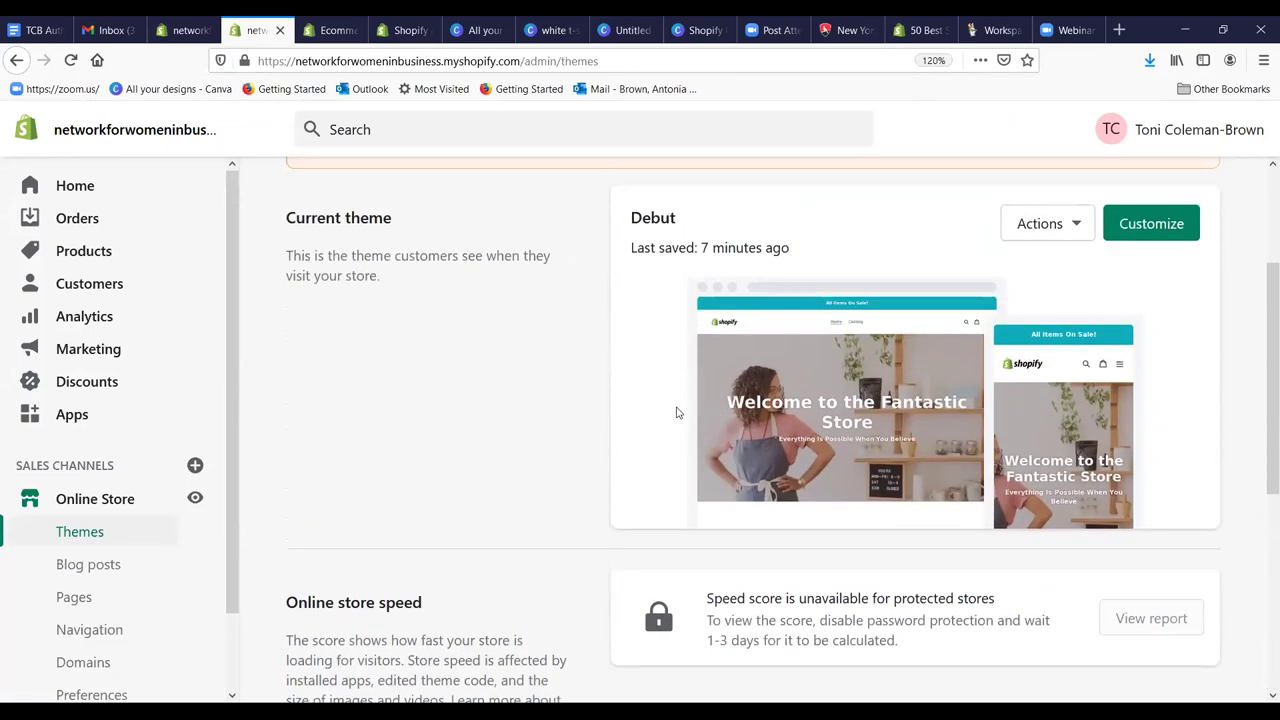
pyautogui.scroll(-4, 517, 403)
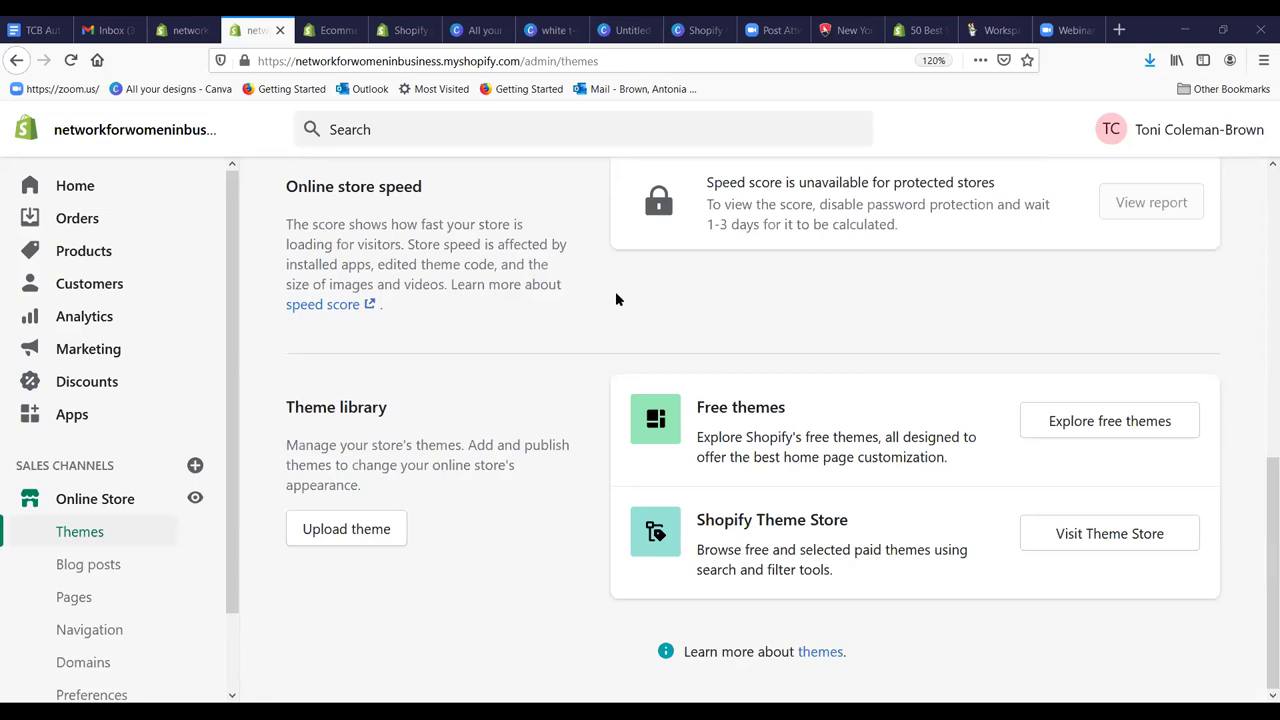
# Step: Go back to the Shopify Theme Store and examine its theme collections and the Browse by industry categories again
pyautogui.click(402, 28)
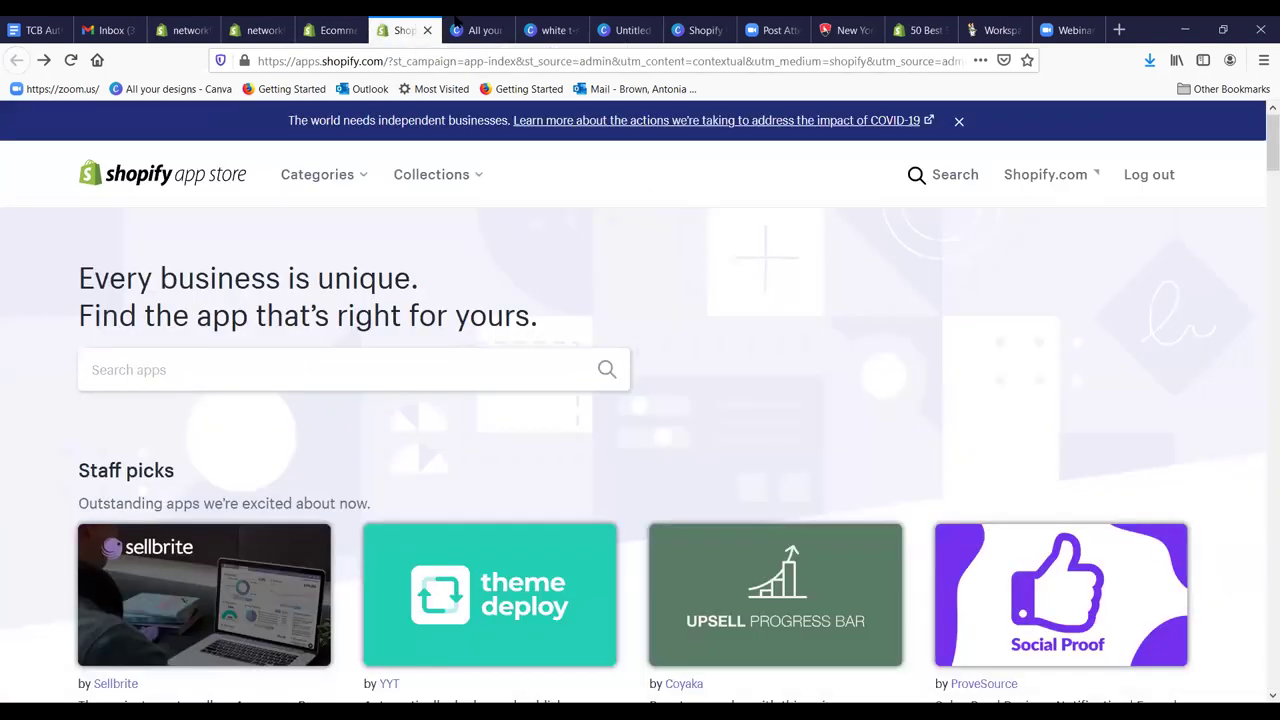
pyautogui.click(333, 31)
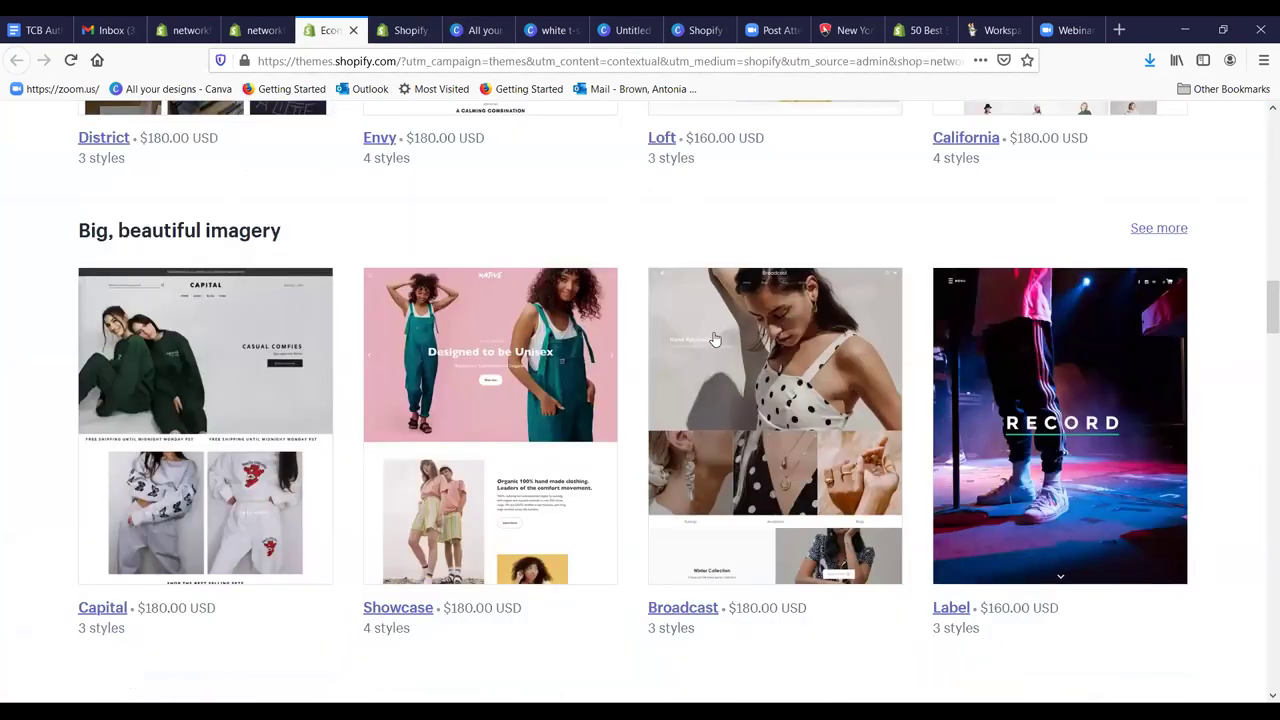
pyautogui.scroll(-3, 751, 342)
pyautogui.scroll(15, 740, 330)
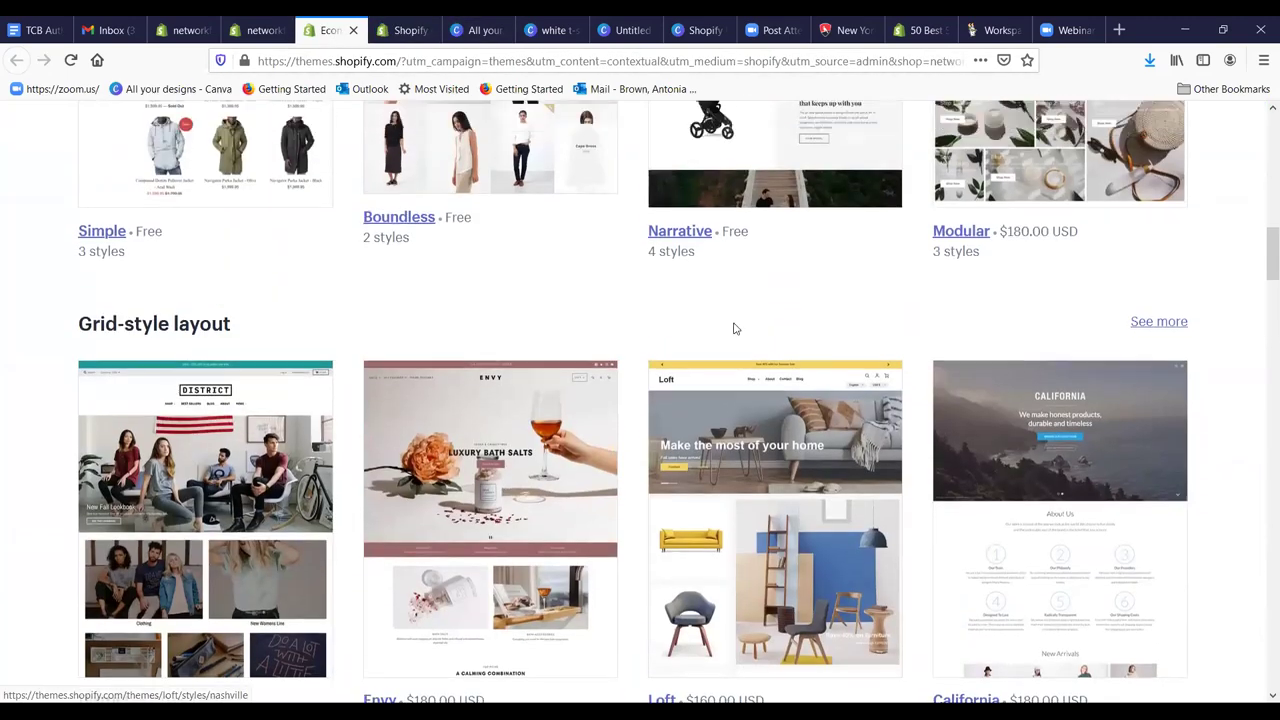
pyautogui.scroll(-15, 735, 325)
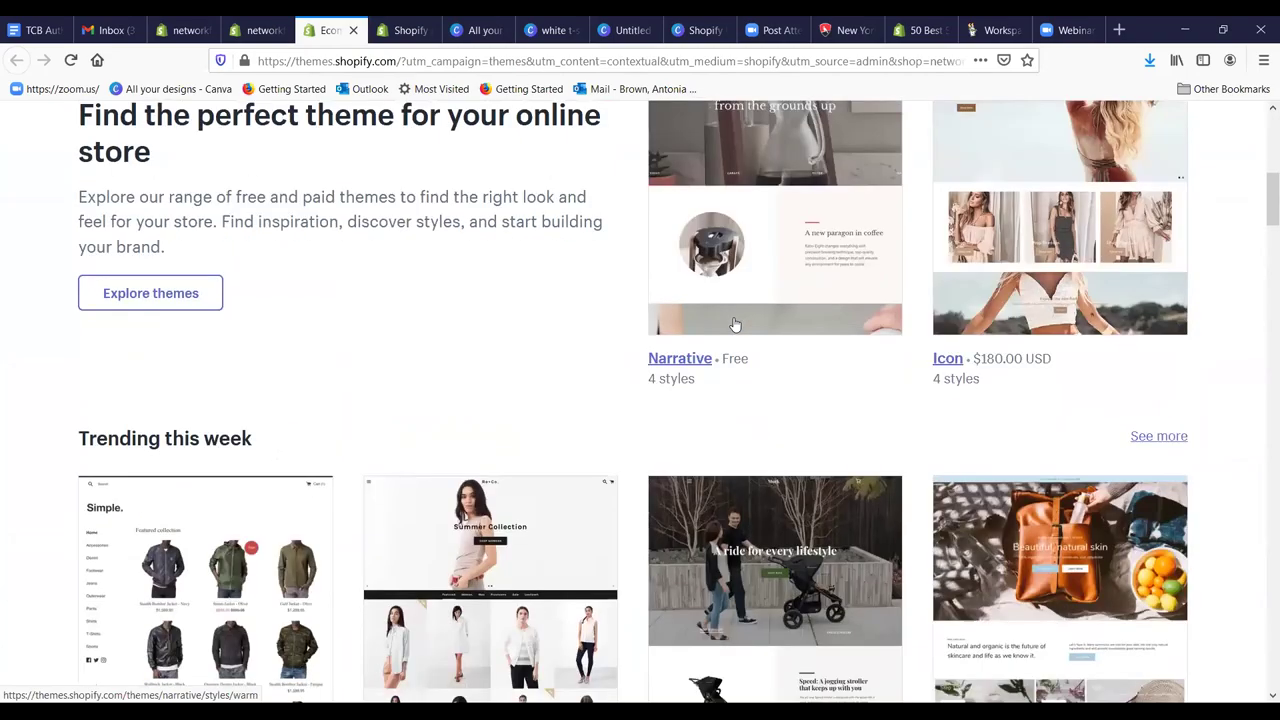
pyautogui.scroll(-6, 731, 335)
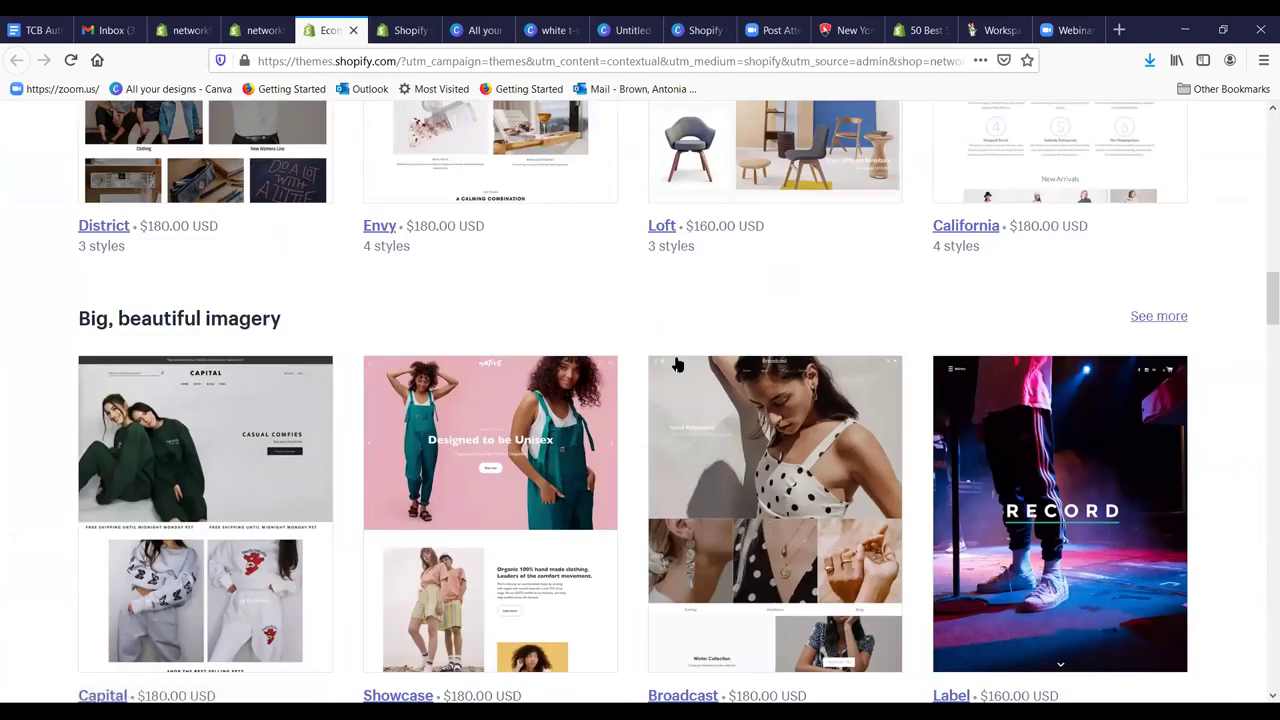
pyautogui.scroll(-6, 640, 375)
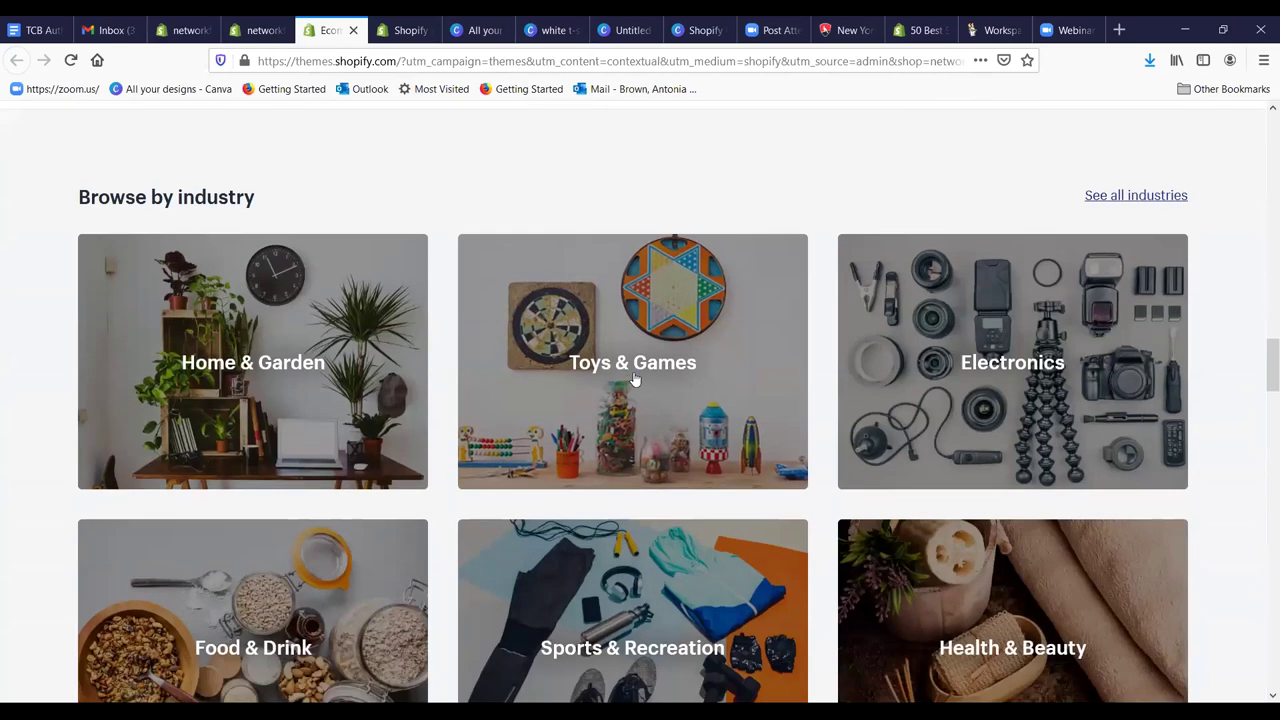
pyautogui.scroll(-3, 435, 389)
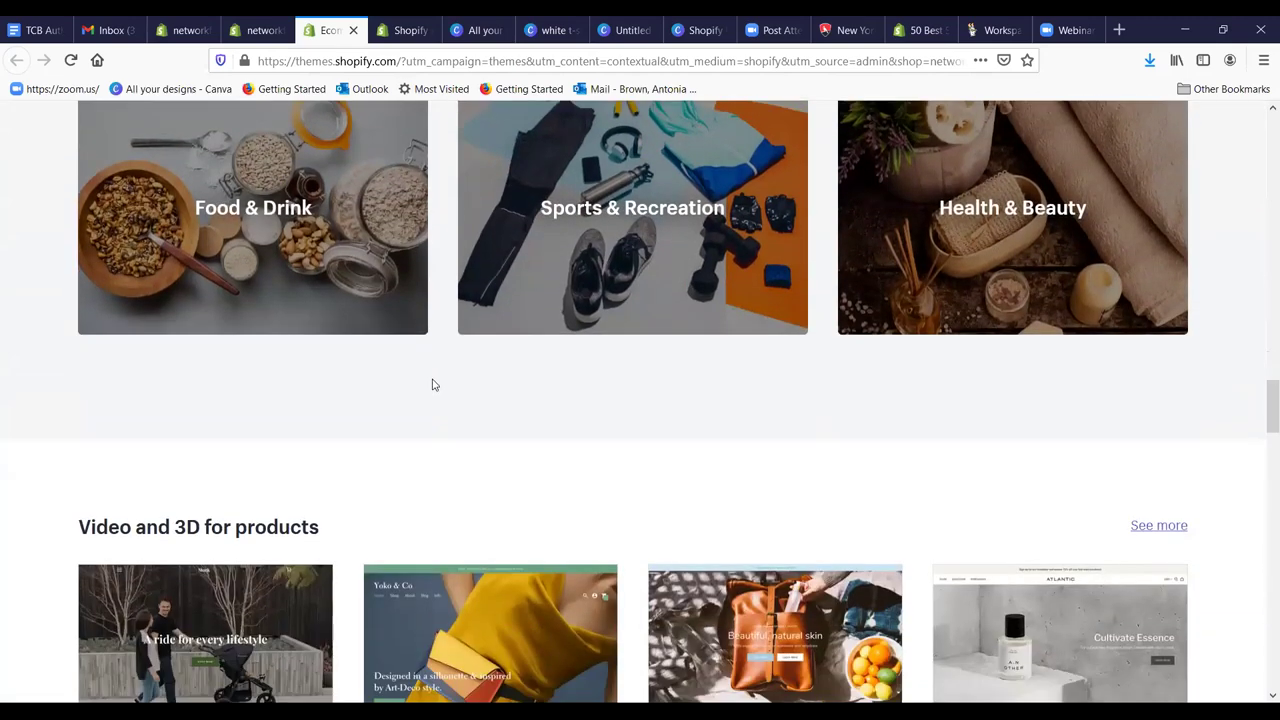
pyautogui.scroll(2, 605, 369)
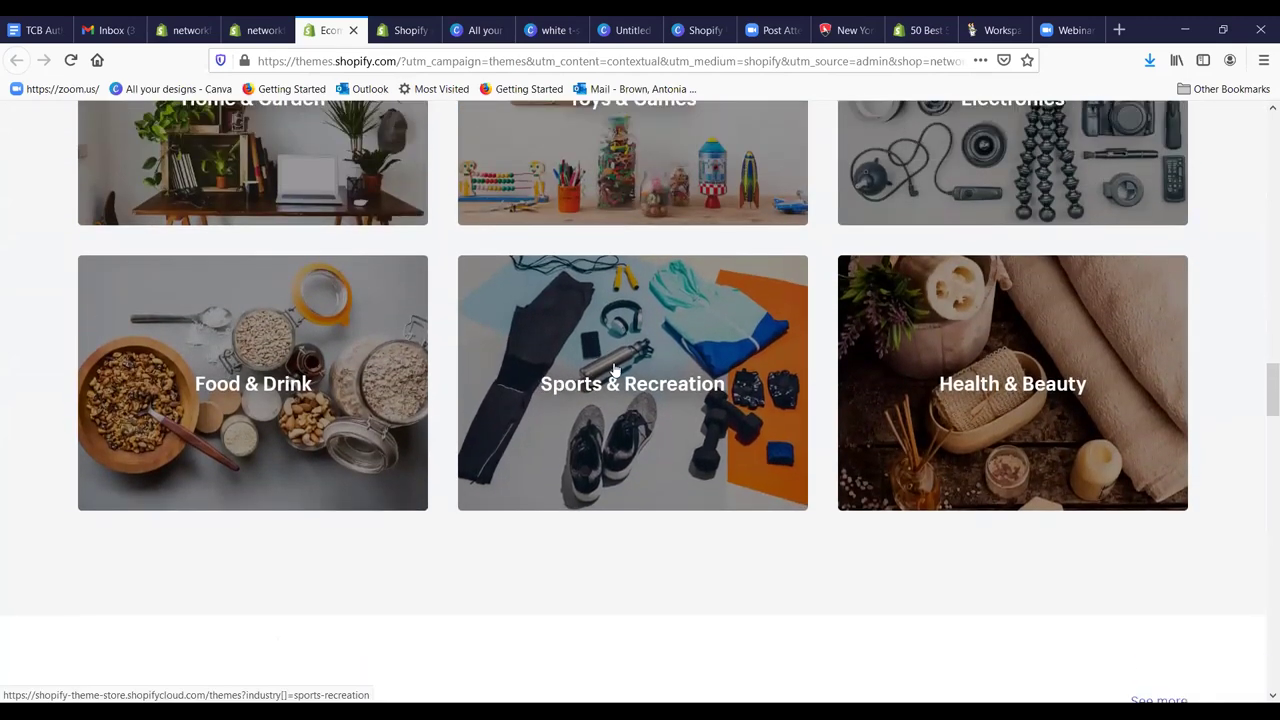
# Step: Browse the Theme Store's "Great for large inventories" and "Food & Drink" theme groups
pyautogui.scroll(-9, 614, 370)
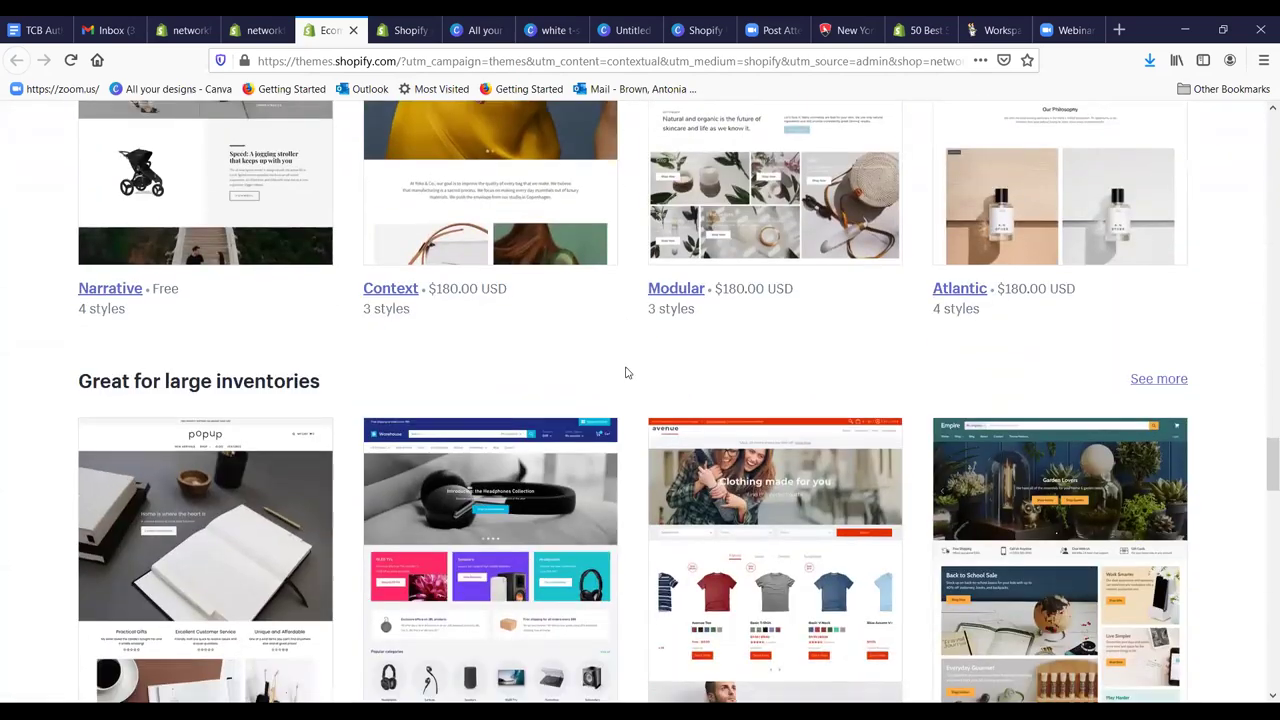
pyautogui.scroll(-2, 626, 369)
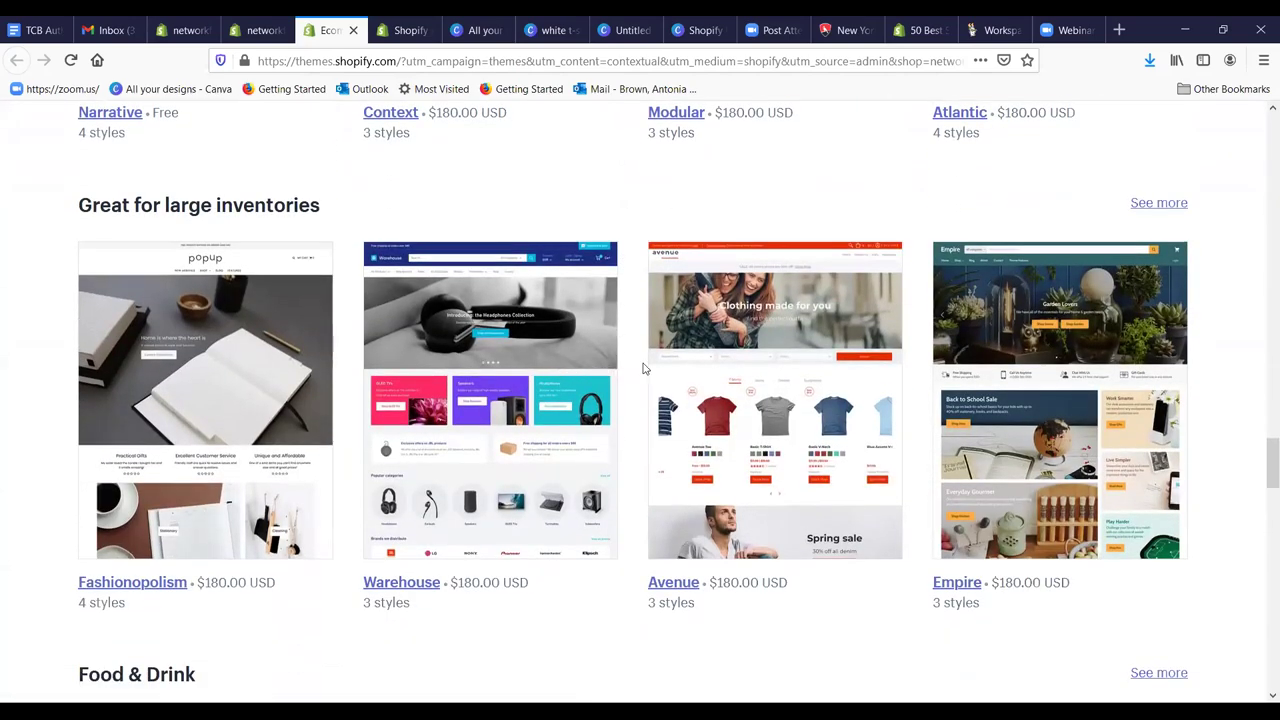
pyautogui.scroll(-2, 833, 365)
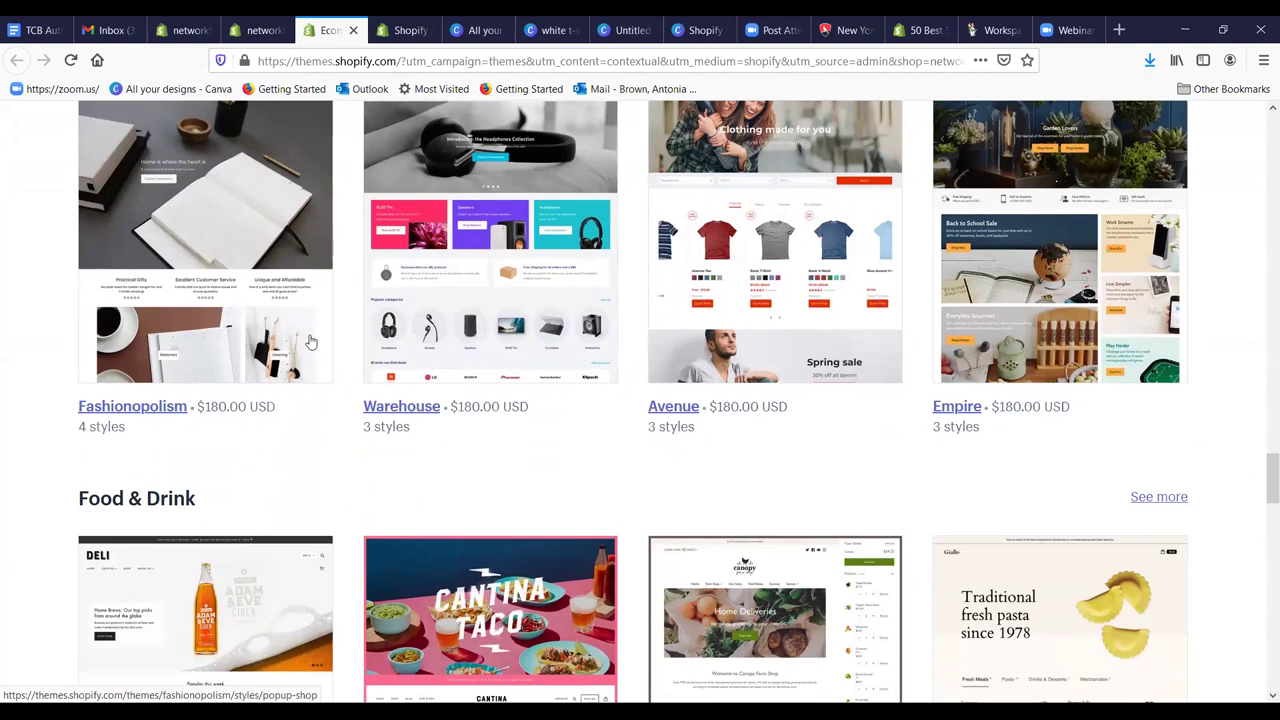
pyautogui.scroll(2, 806, 323)
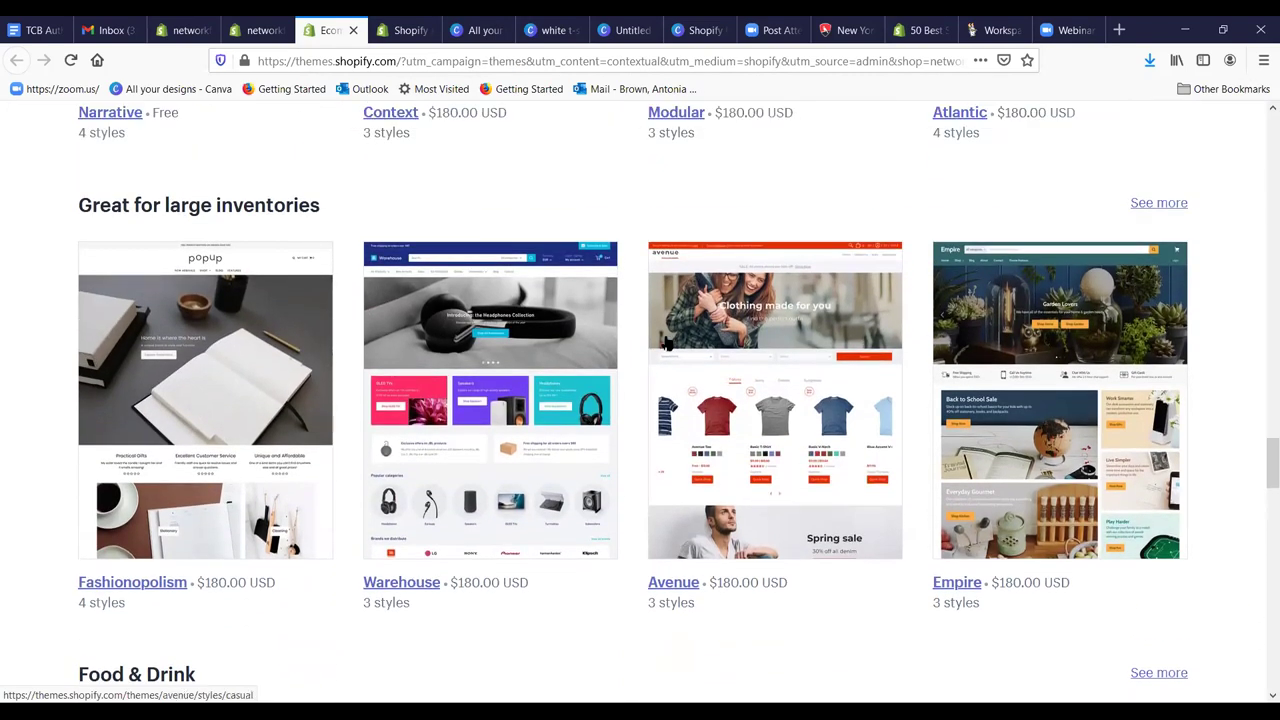
pyautogui.scroll(-5, 420, 340)
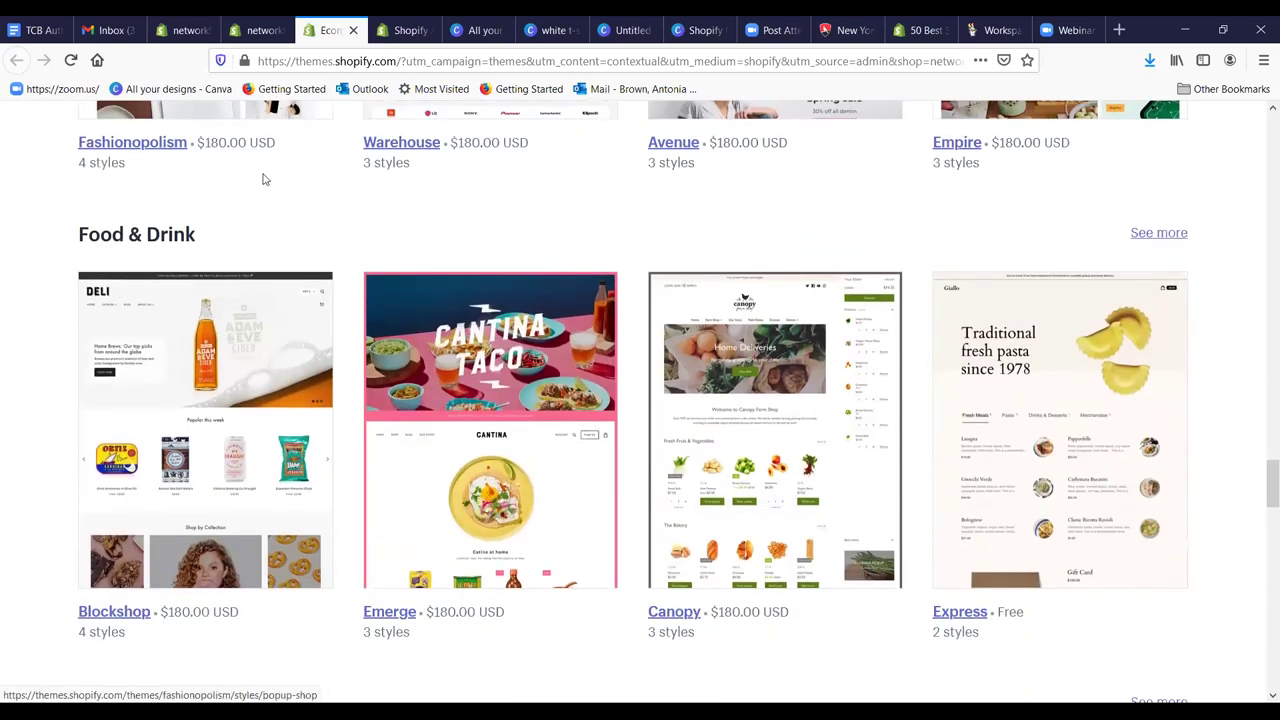
# Step: Return to the store admin, start a new blog post, and review its title, content, excerpt and featured image fields
pyautogui.click(258, 30)
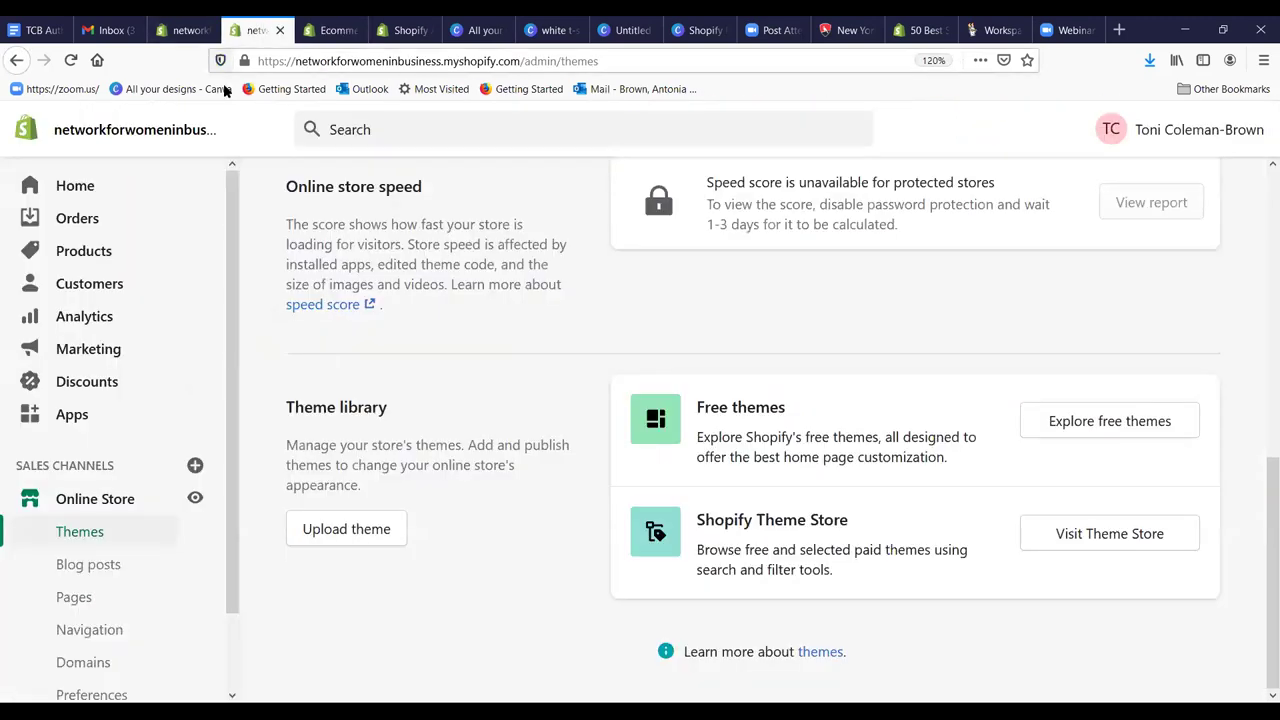
pyautogui.scroll(-2, 190, 455)
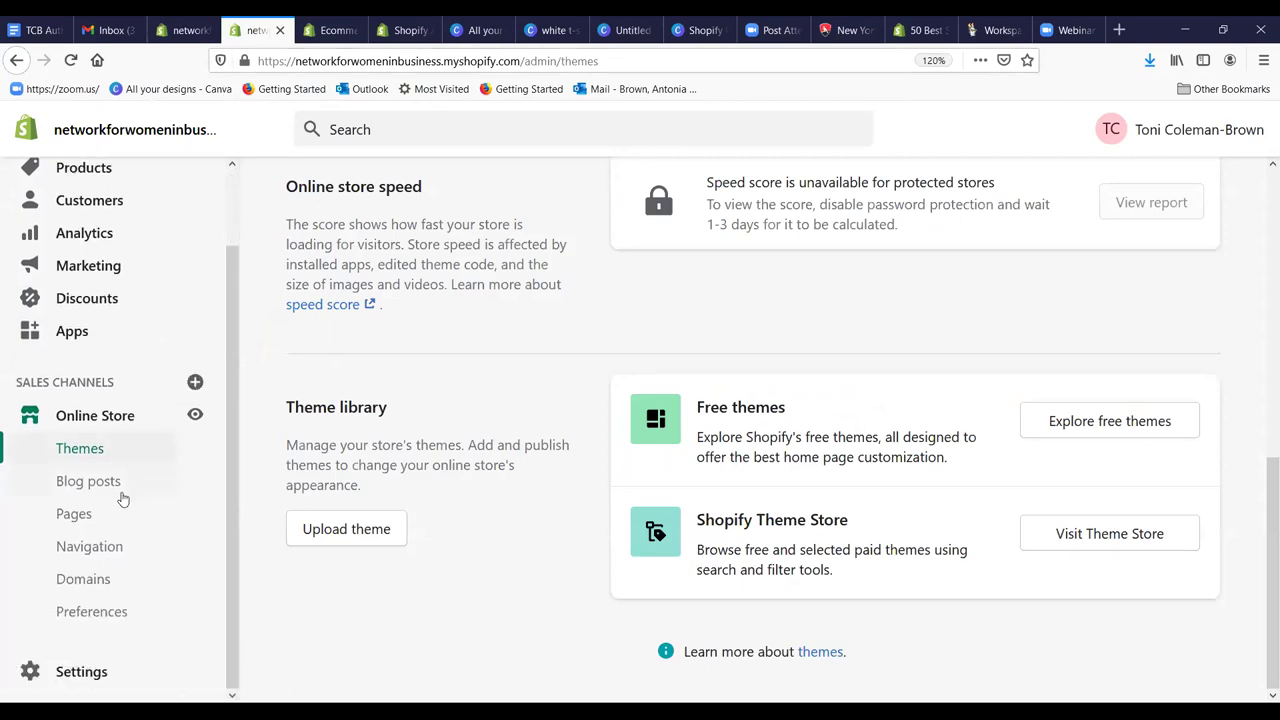
pyautogui.click(88, 482)
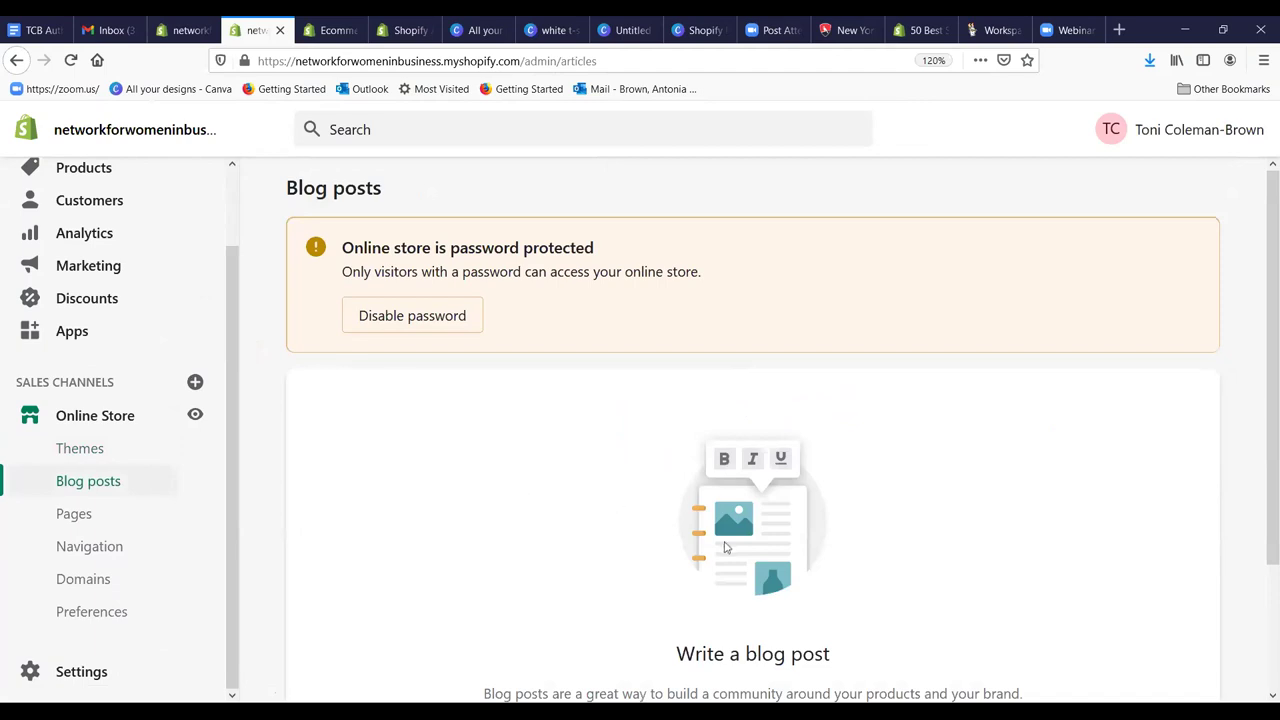
pyautogui.scroll(-3, 733, 558)
pyautogui.click(692, 594)
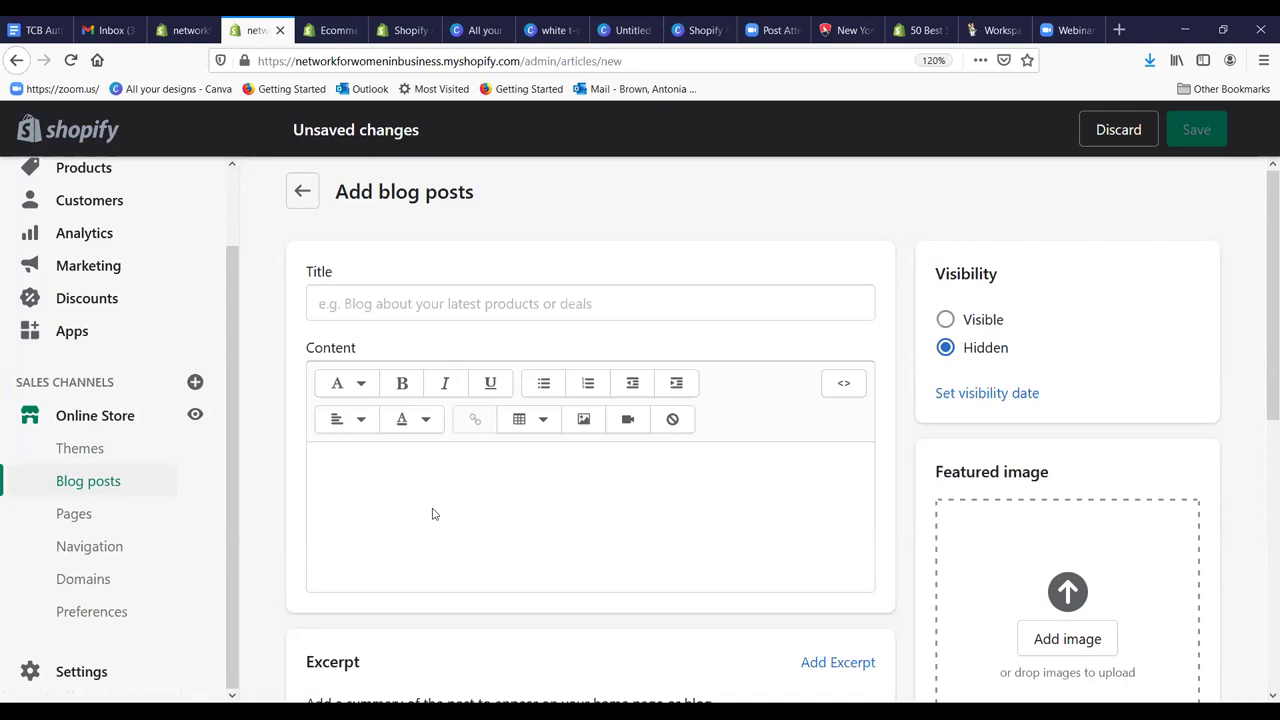
pyautogui.scroll(-2, 431, 514)
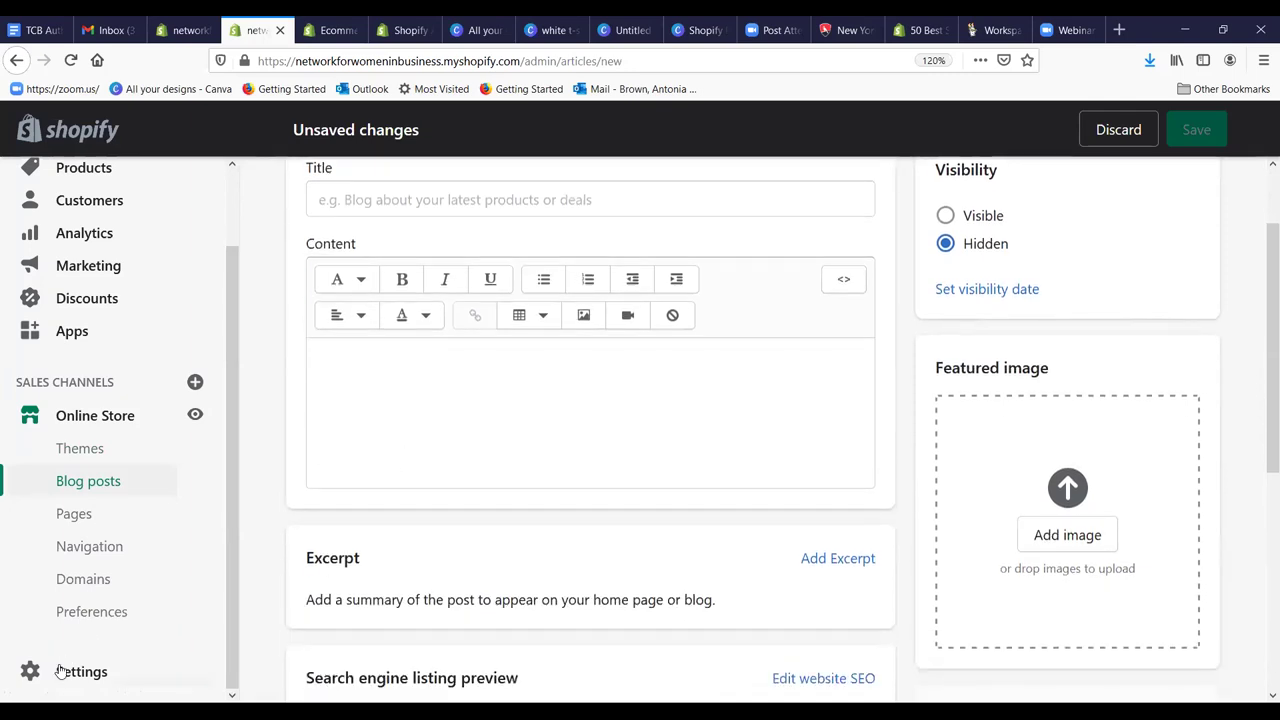
# Step: Leave the blank blog post without saving and view the store's Settings overview
pyautogui.click(86, 668)
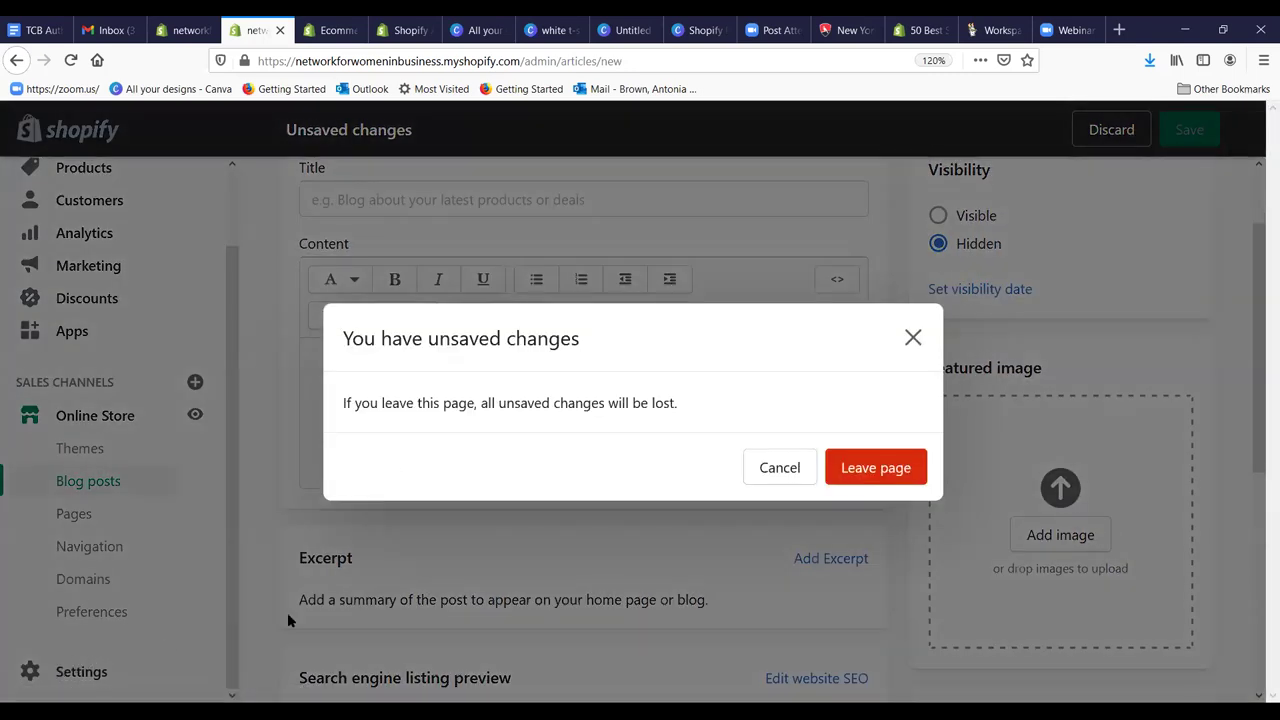
pyautogui.click(903, 476)
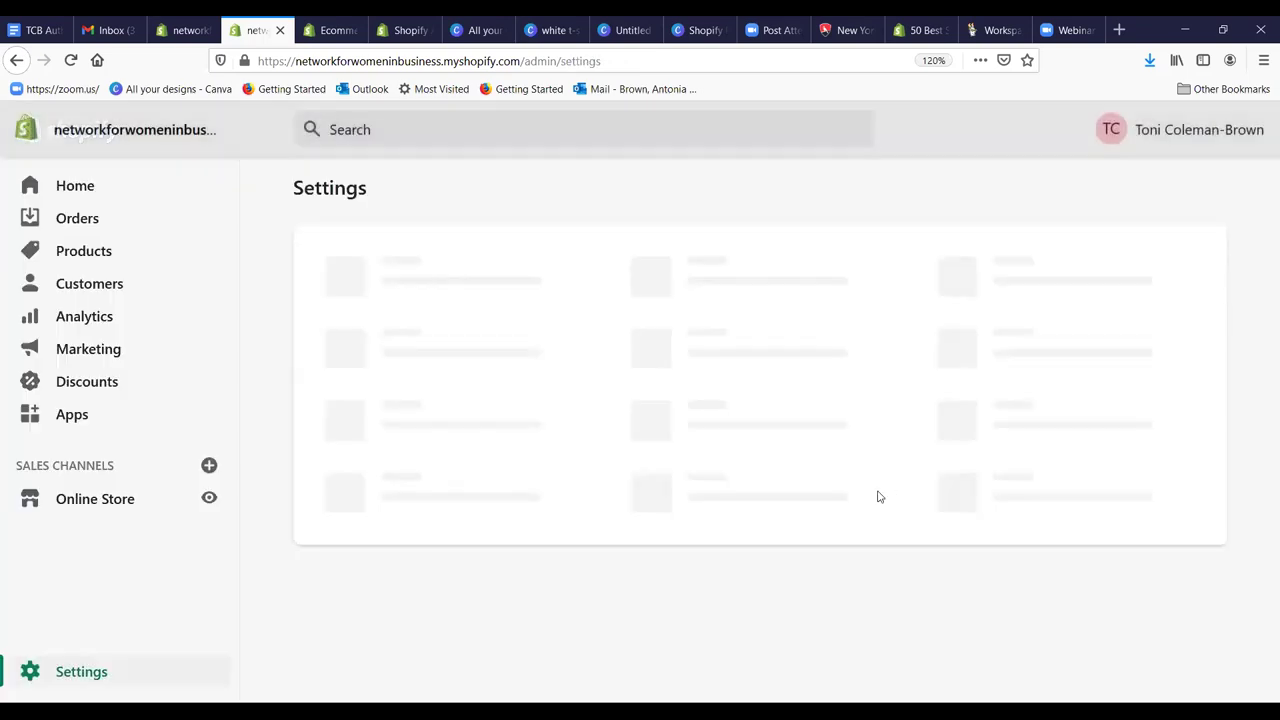
pyautogui.scroll(-1, 206, 643)
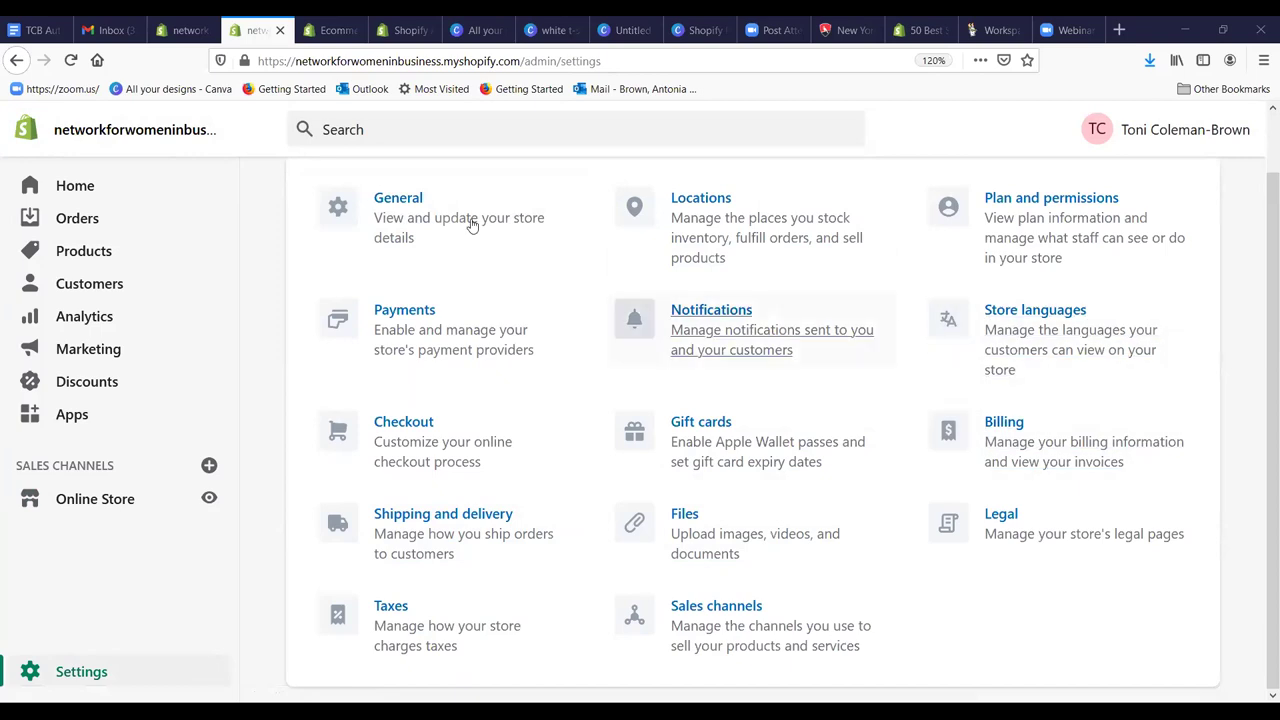
# Step: Review the Payments settings for Shopify Payments, PayPal Express Checkout and Amazon Pay, and return to the Settings overview
pyautogui.click(428, 313)
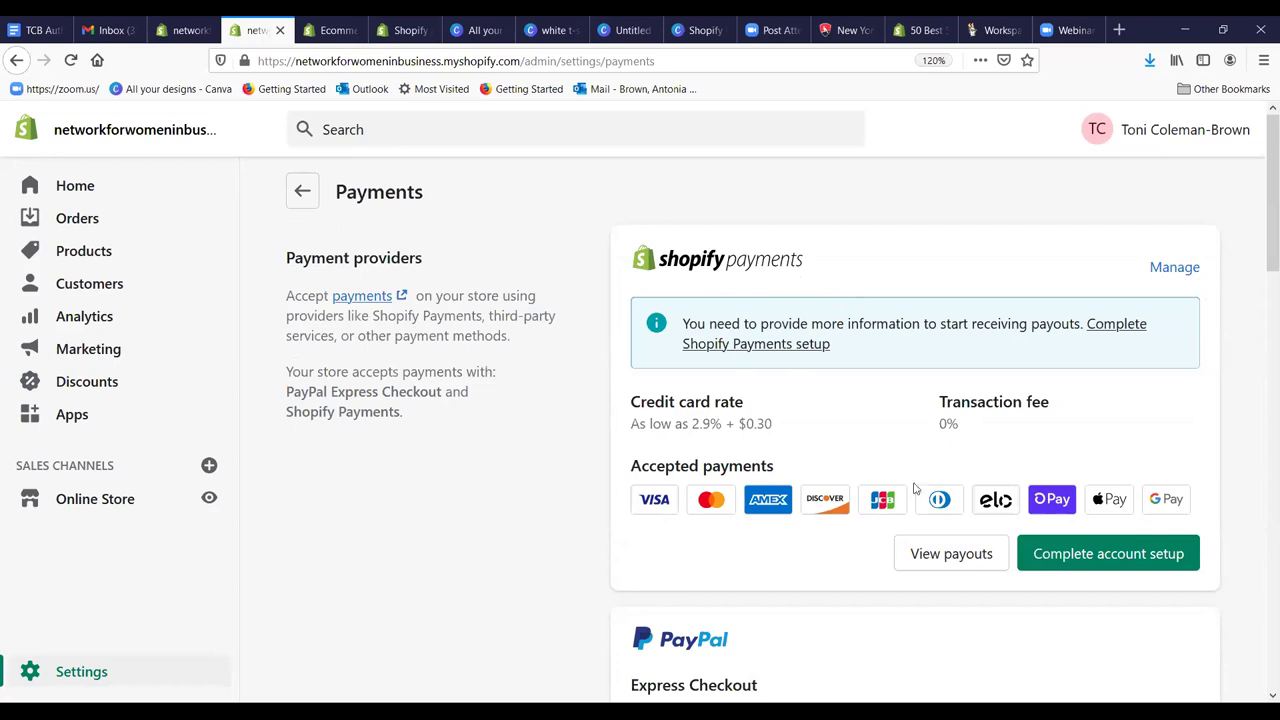
pyautogui.scroll(-1, 1104, 559)
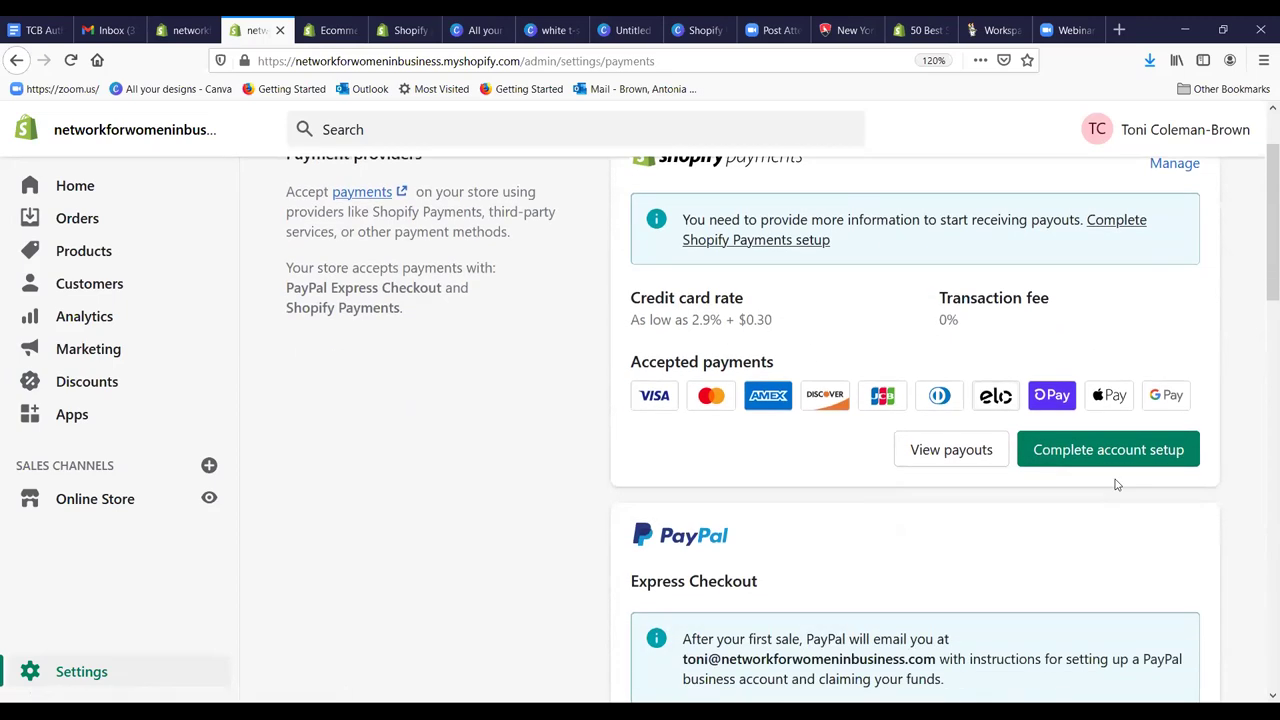
pyautogui.scroll(-2, 1119, 472)
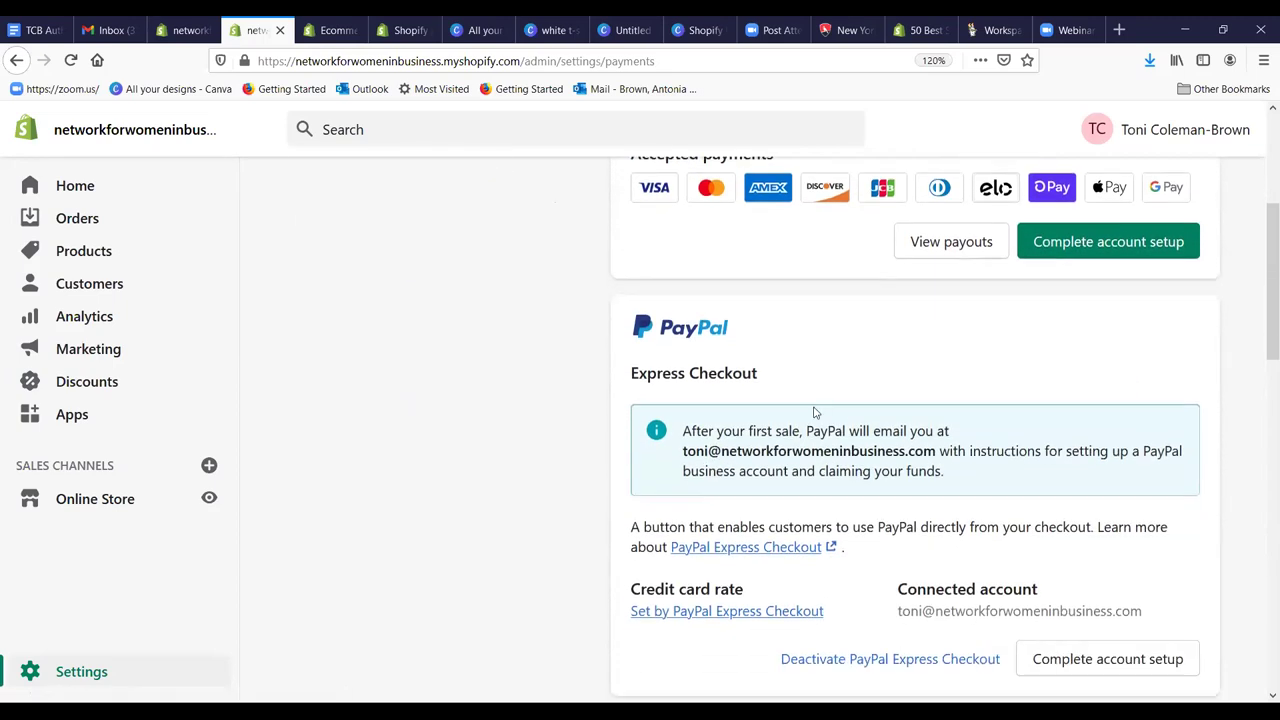
pyautogui.scroll(-1, 782, 422)
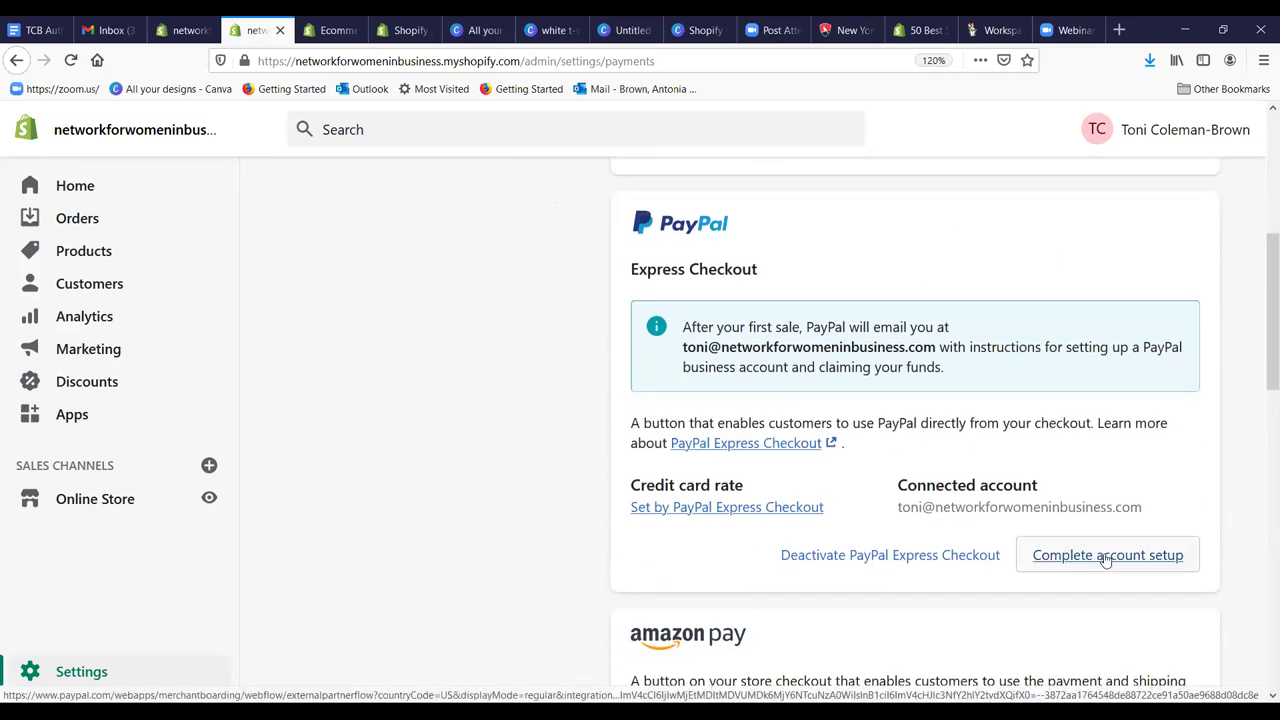
pyautogui.scroll(-2, 1106, 557)
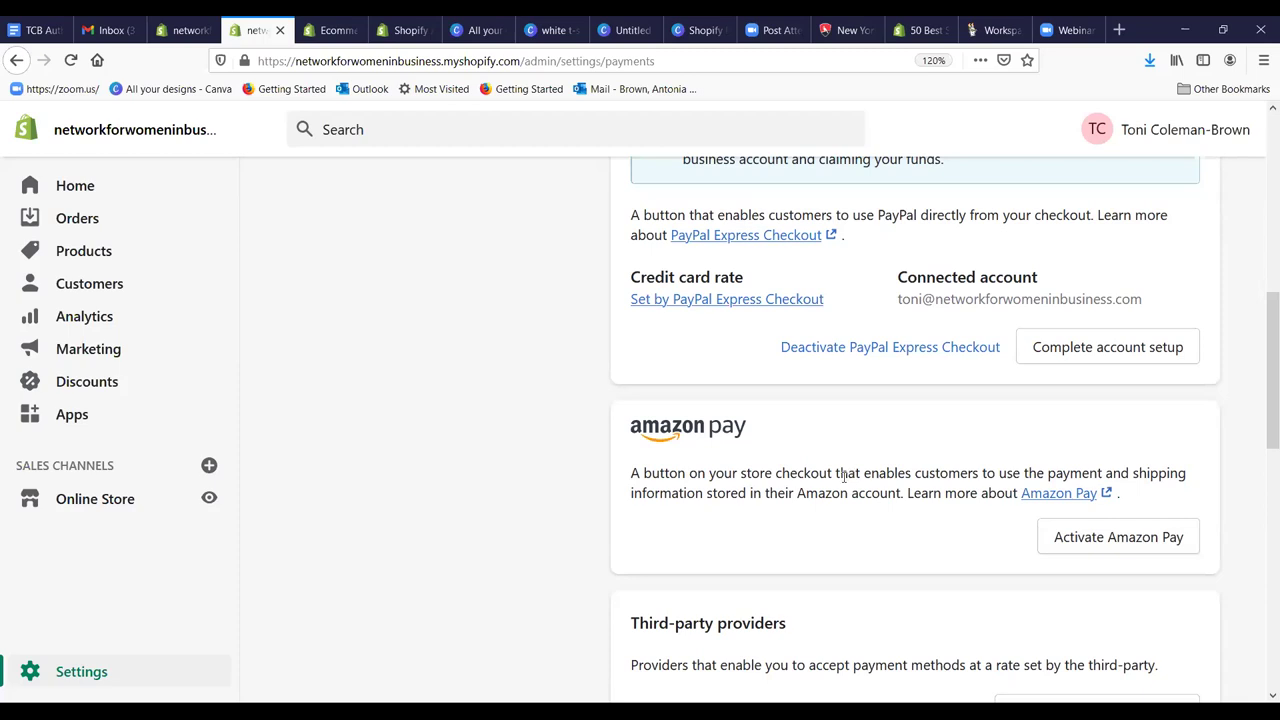
pyautogui.scroll(6, 845, 477)
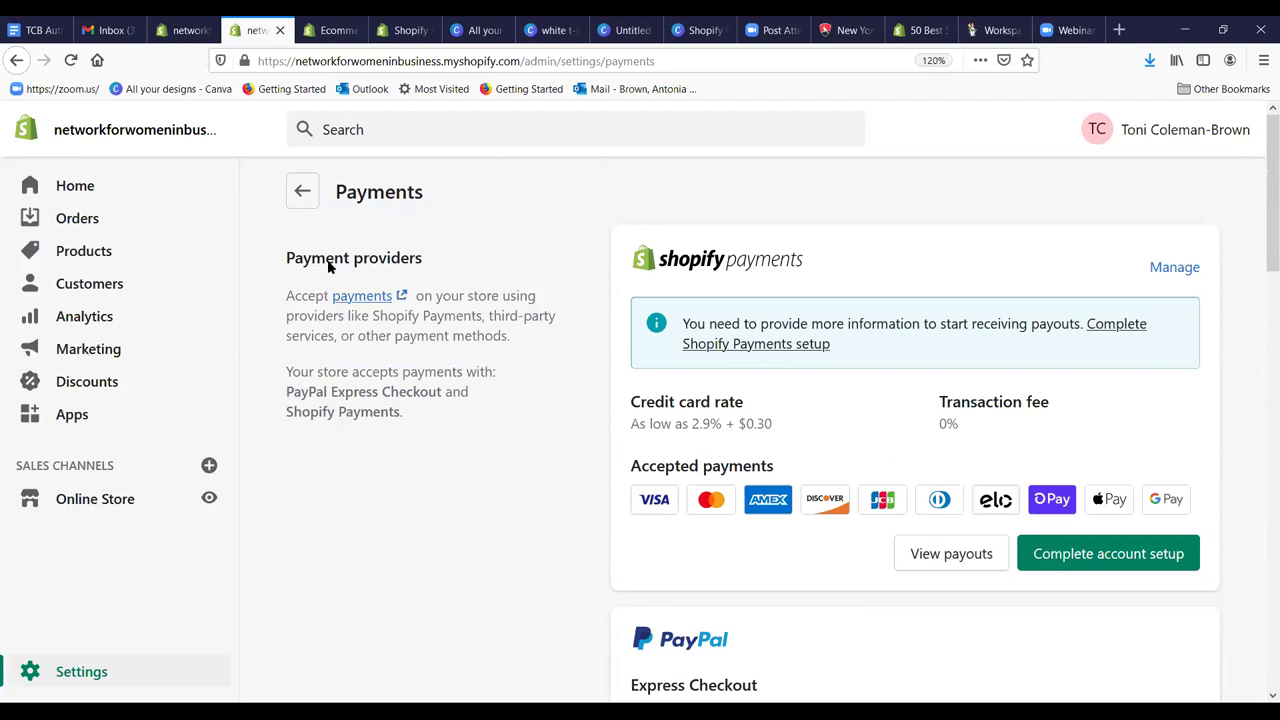
pyautogui.click(301, 191)
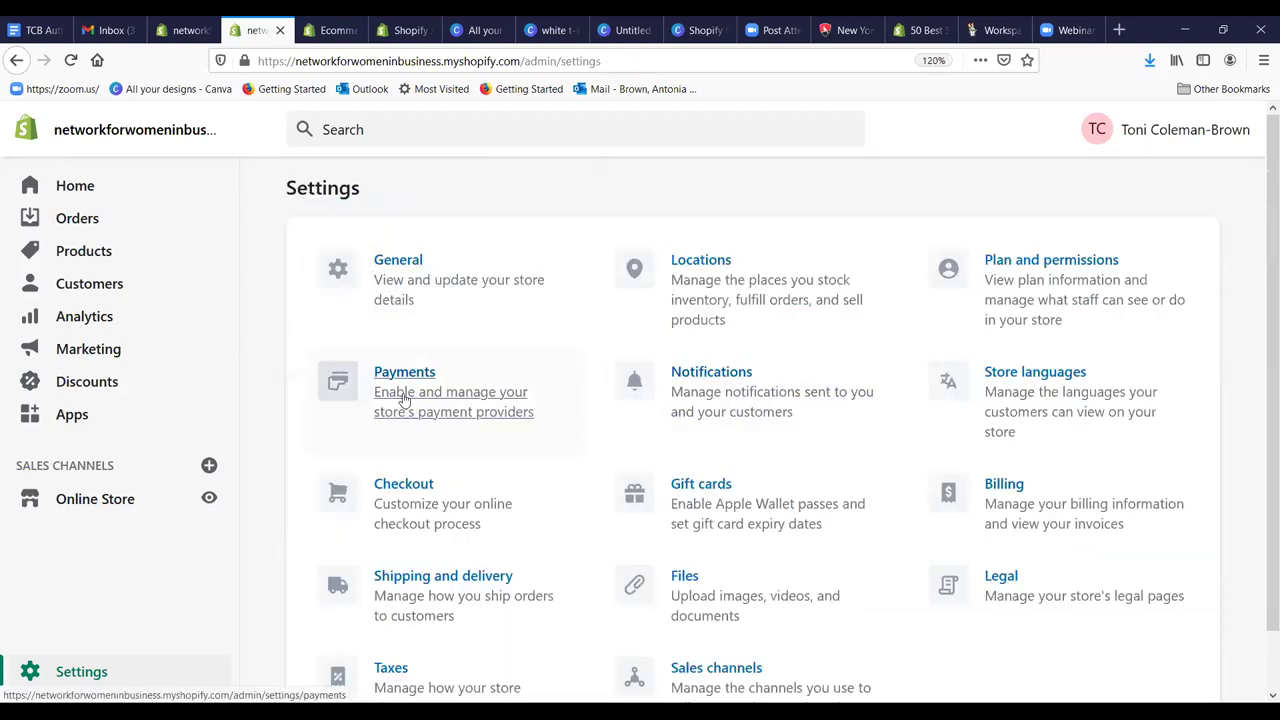
# Step: Review the General settings, covering store details, store address, and standards and formats, and return to the Settings overview
pyautogui.click(422, 292)
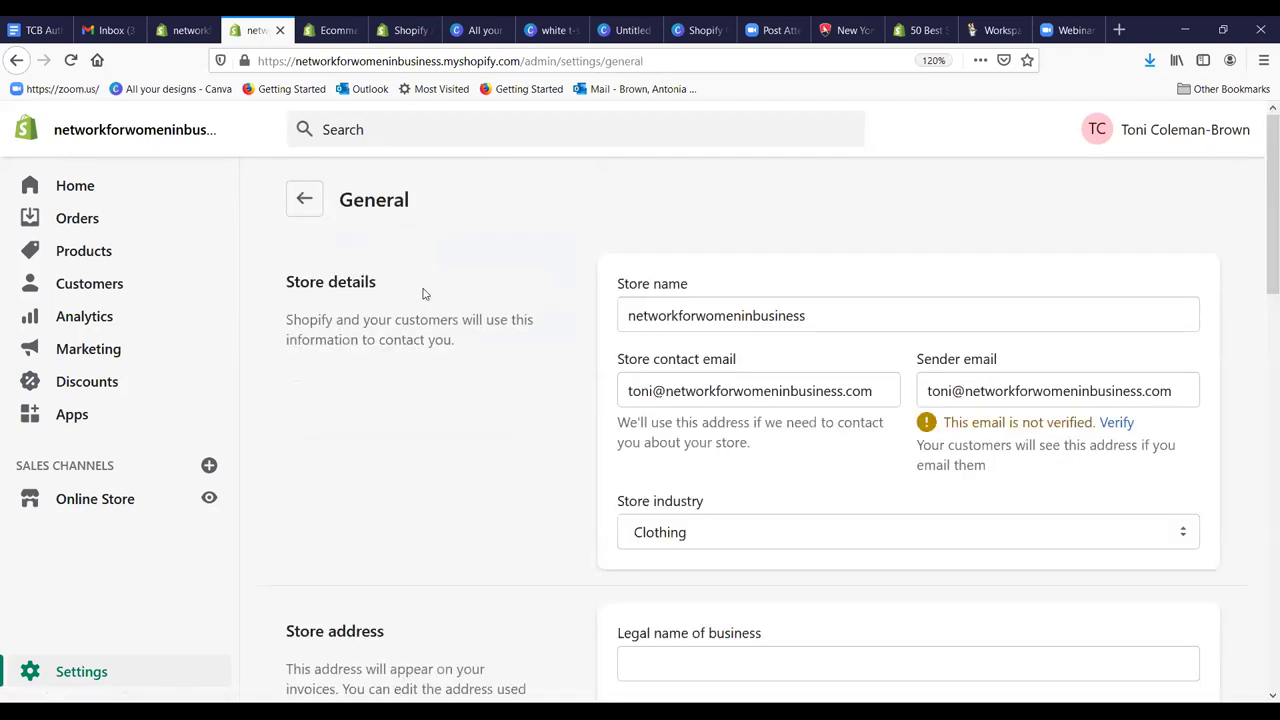
pyautogui.scroll(-2, 868, 365)
pyautogui.scroll(2, 806, 328)
pyautogui.scroll(-4, 816, 330)
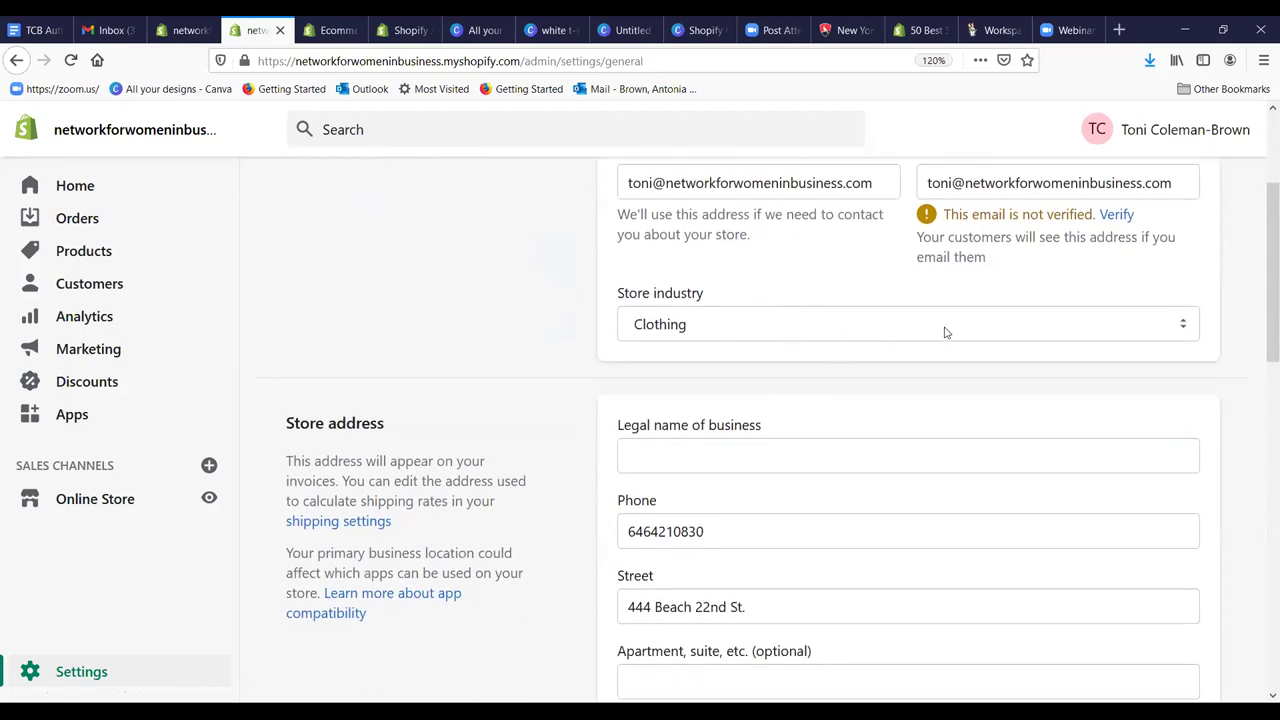
pyautogui.scroll(-4, 886, 424)
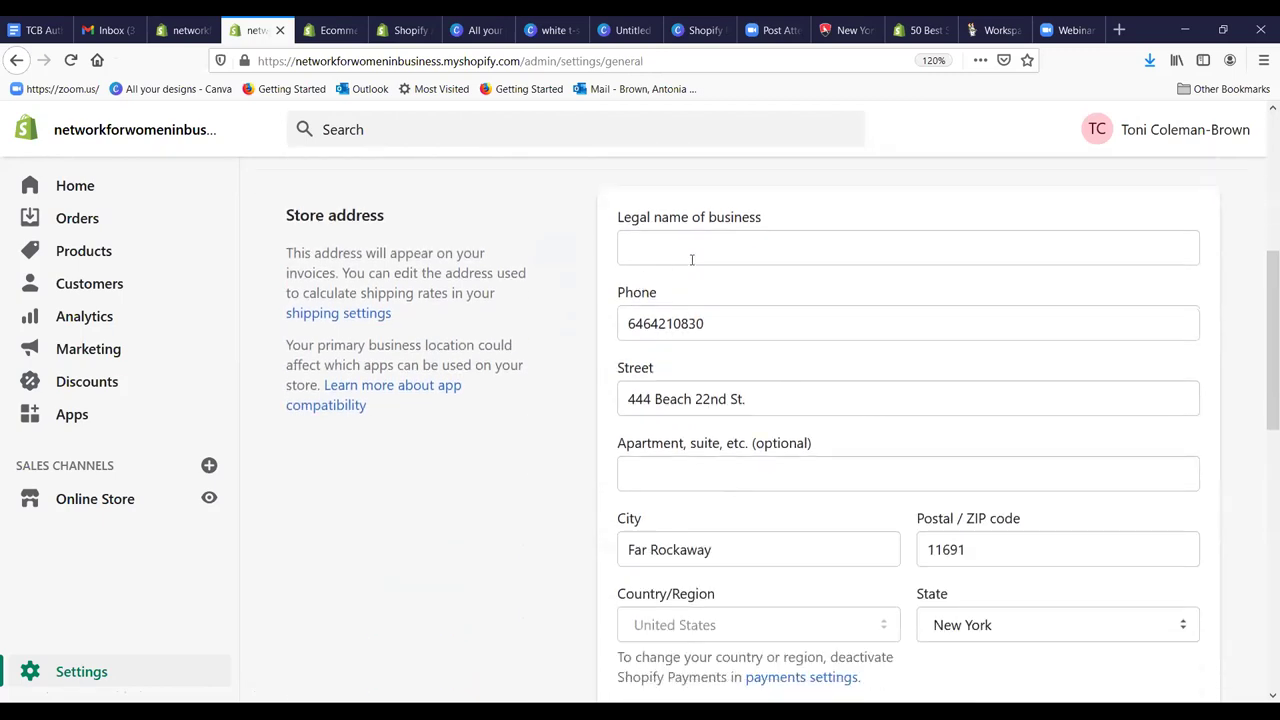
pyautogui.scroll(-4, 843, 362)
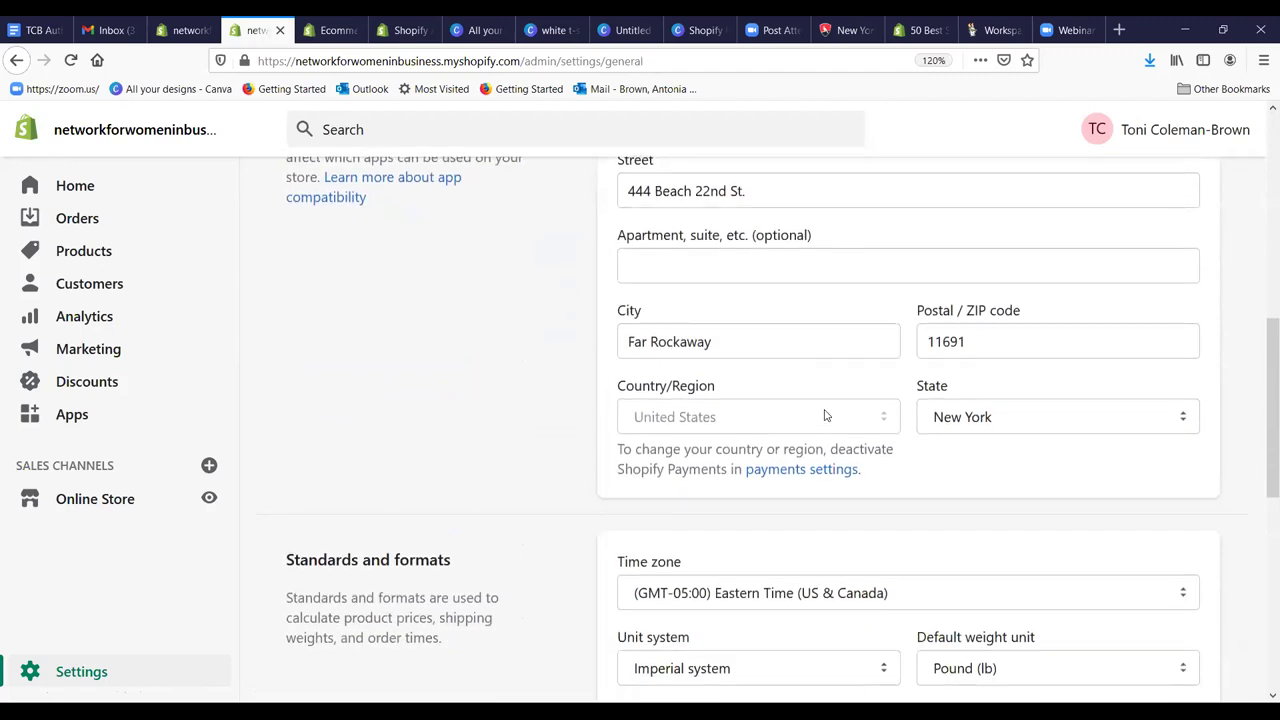
pyautogui.scroll(-6, 826, 415)
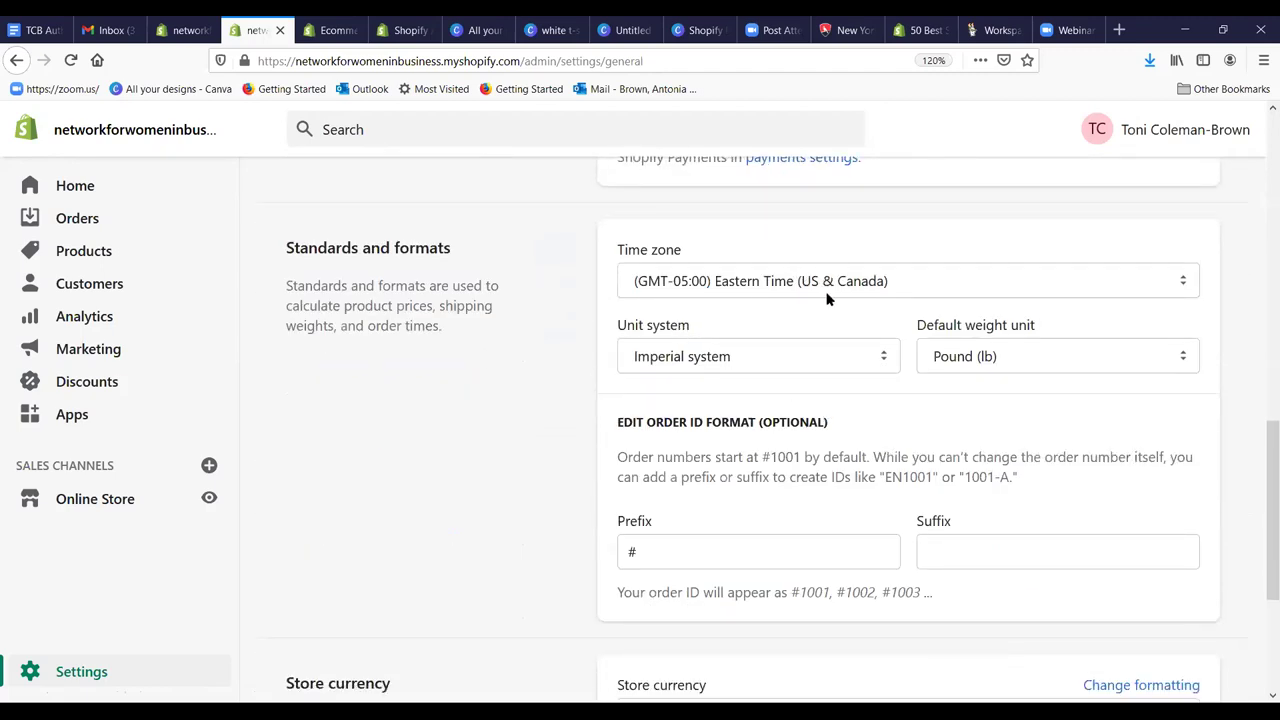
pyautogui.scroll(-5, 826, 310)
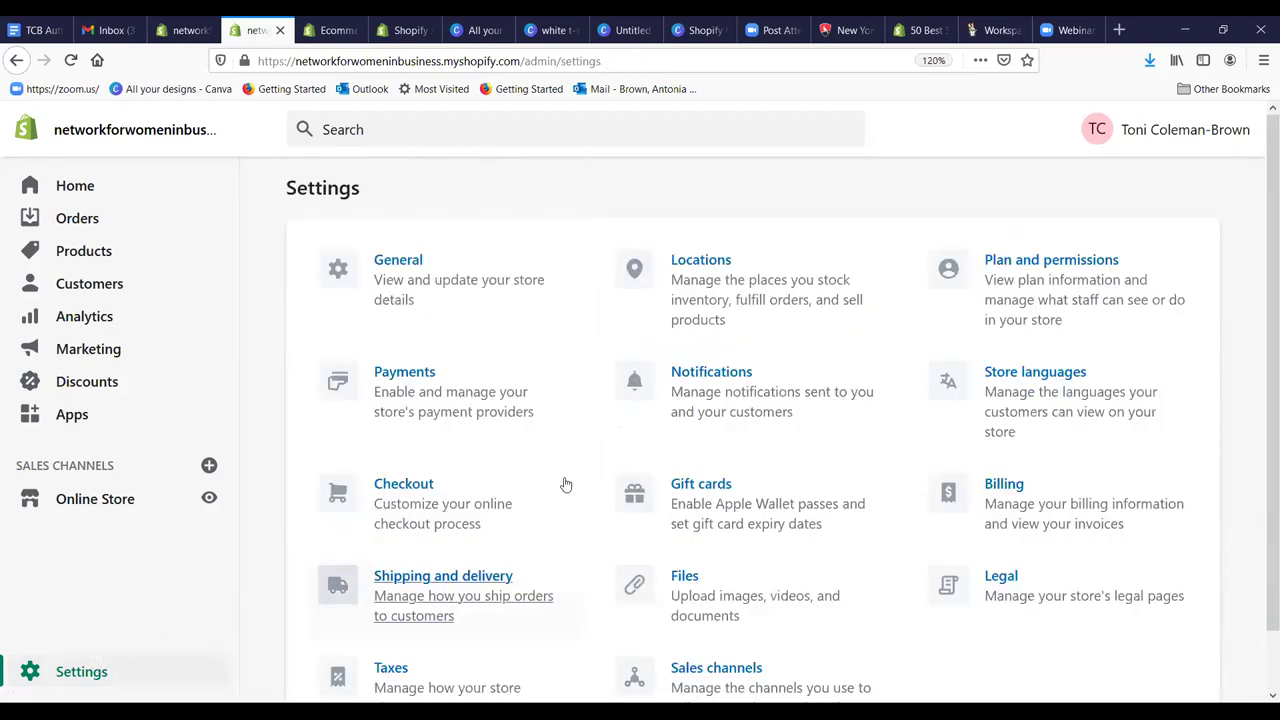
# Step: Examine the Legal settings' refund policy, privacy policy and terms of service editors and their template options
pyautogui.scroll(-1, 963, 403)
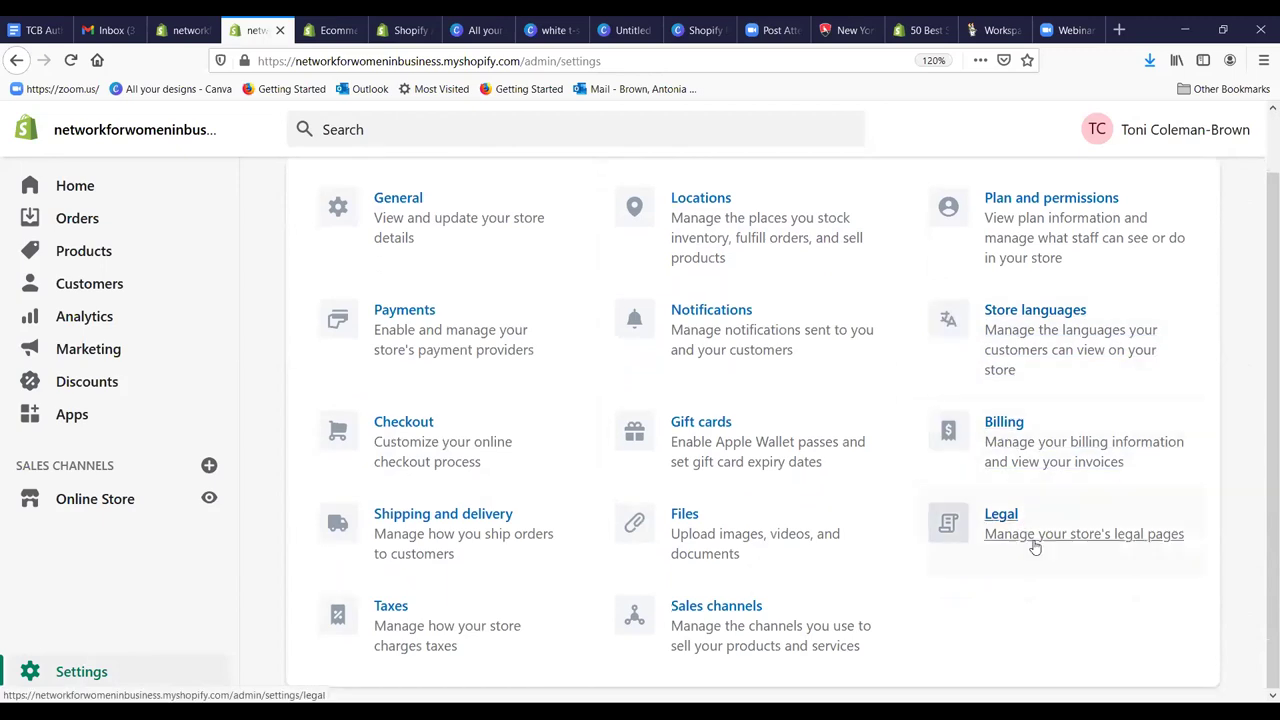
pyautogui.click(1034, 540)
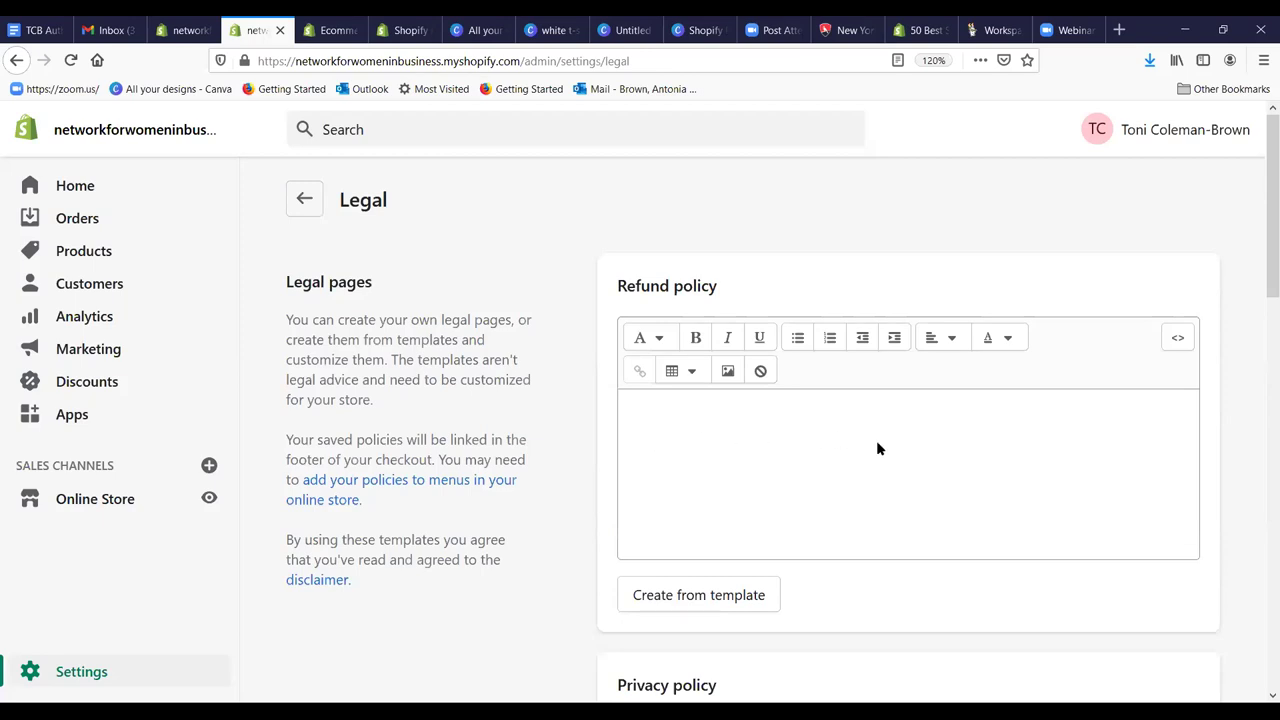
pyautogui.scroll(-5, 870, 445)
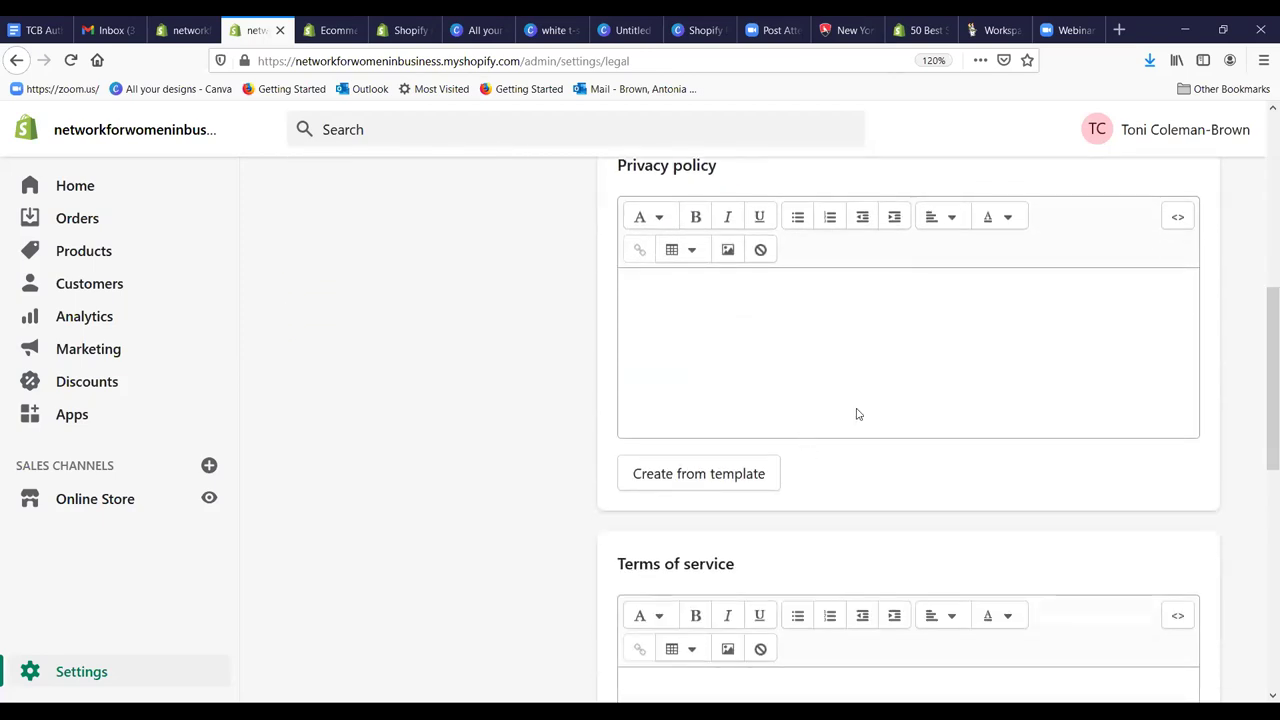
pyautogui.scroll(-4, 858, 416)
pyautogui.scroll(1, 770, 405)
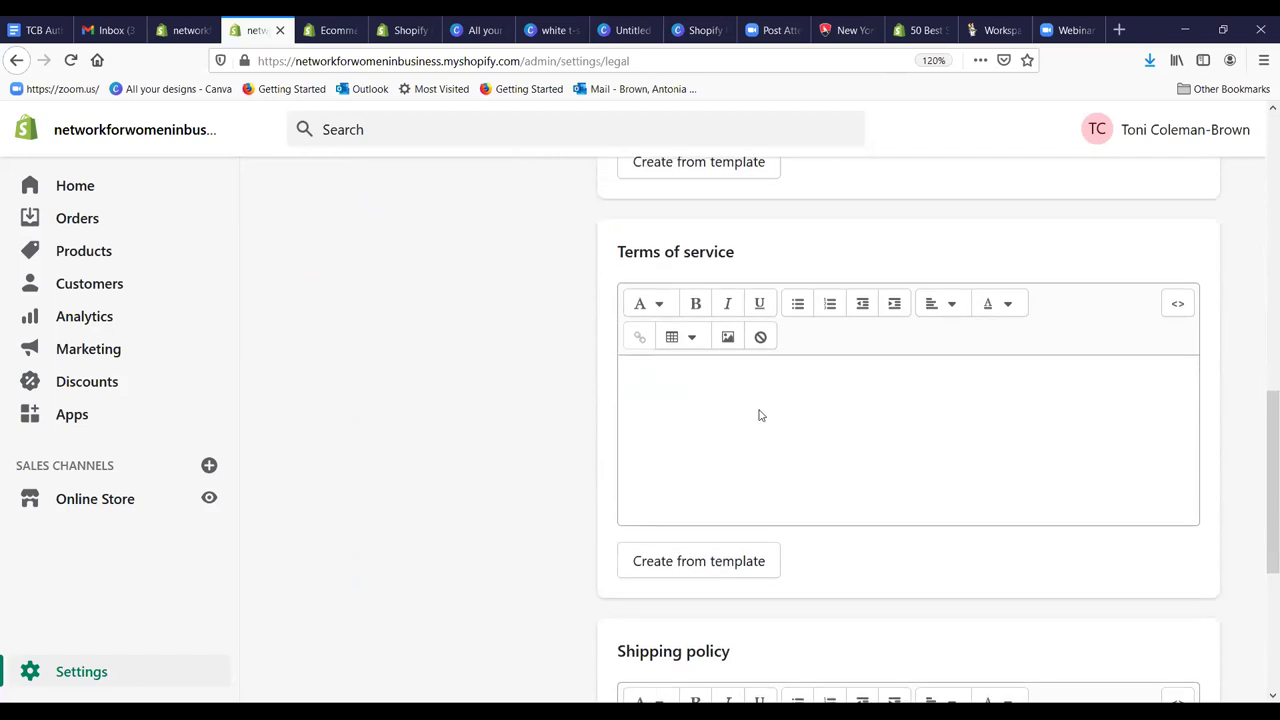
pyautogui.scroll(7, 916, 410)
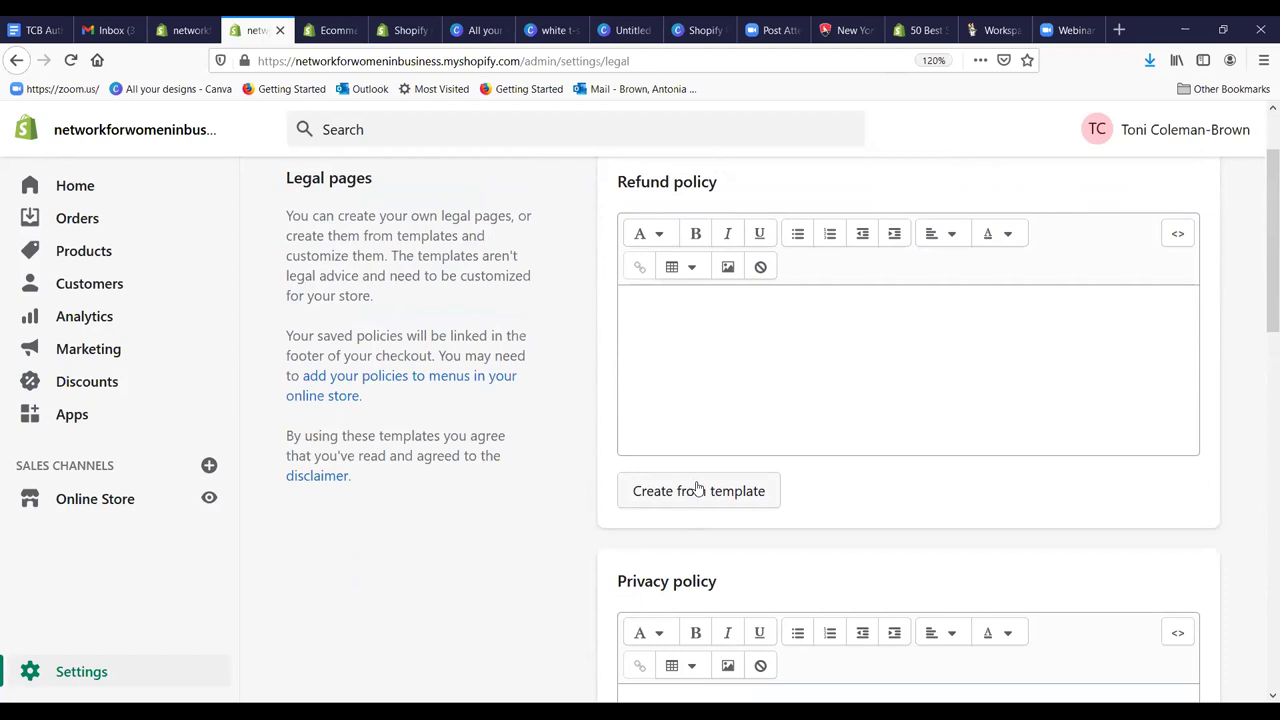
pyautogui.scroll(-3, 726, 449)
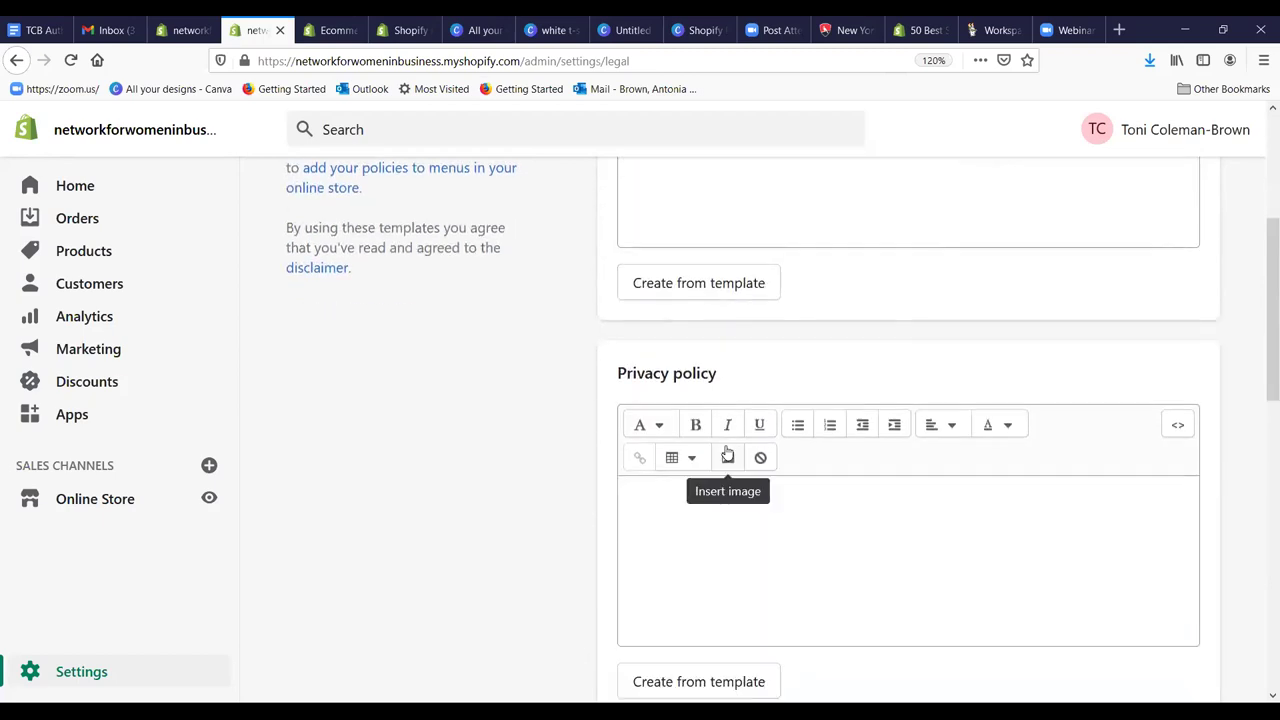
pyautogui.scroll(5, 726, 452)
pyautogui.scroll(-4, 728, 444)
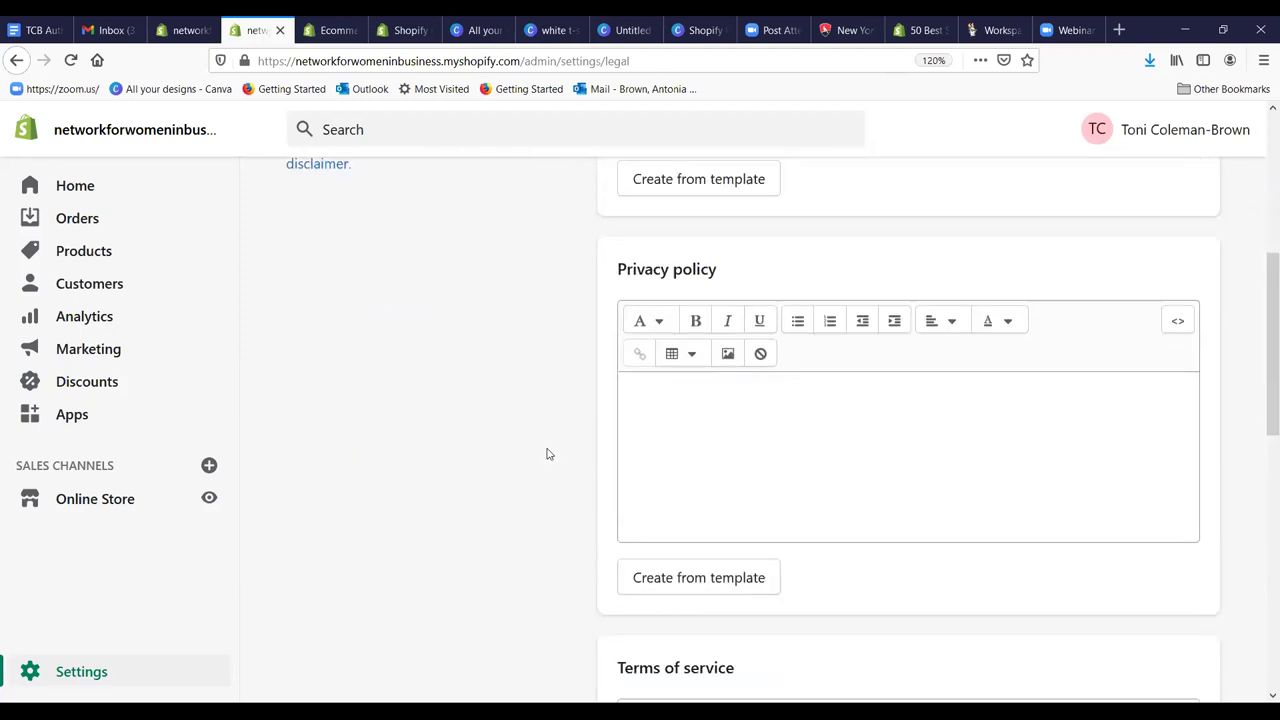
# Step: Review the customer order notifications and the Order canceled email template in the Notifications settings, and return to the Settings overview
pyautogui.click(80, 676)
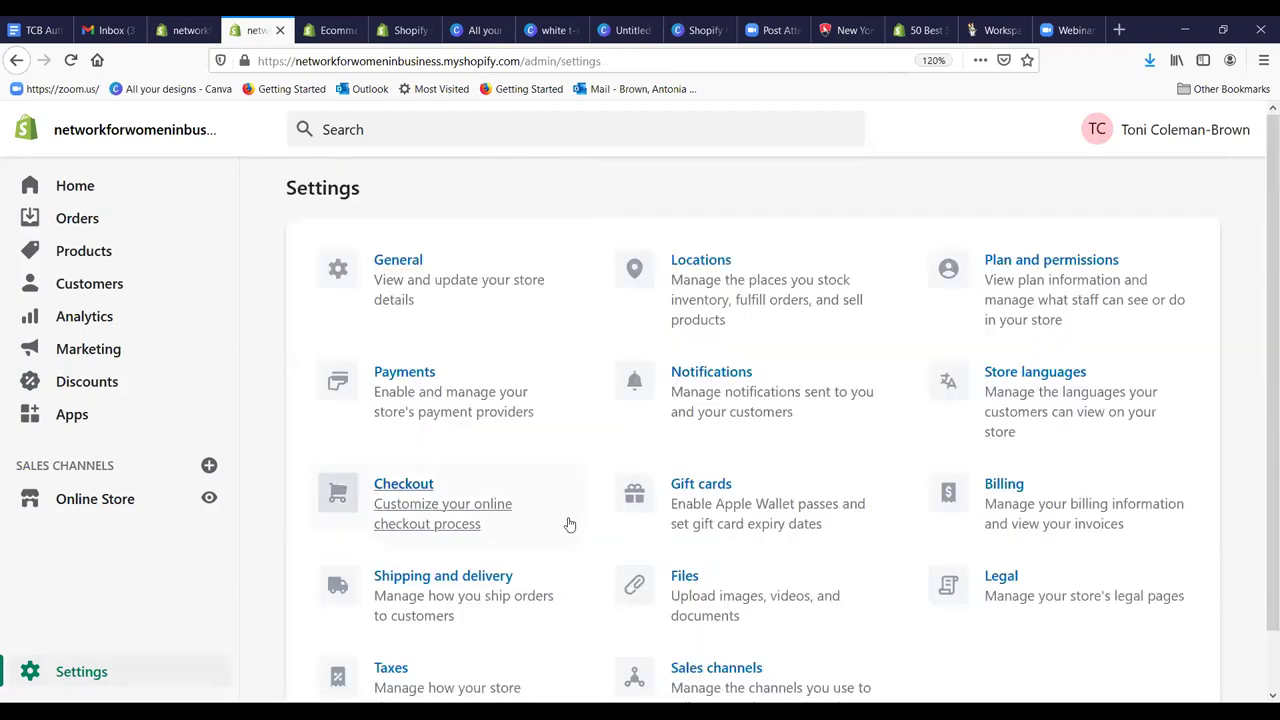
pyautogui.click(716, 395)
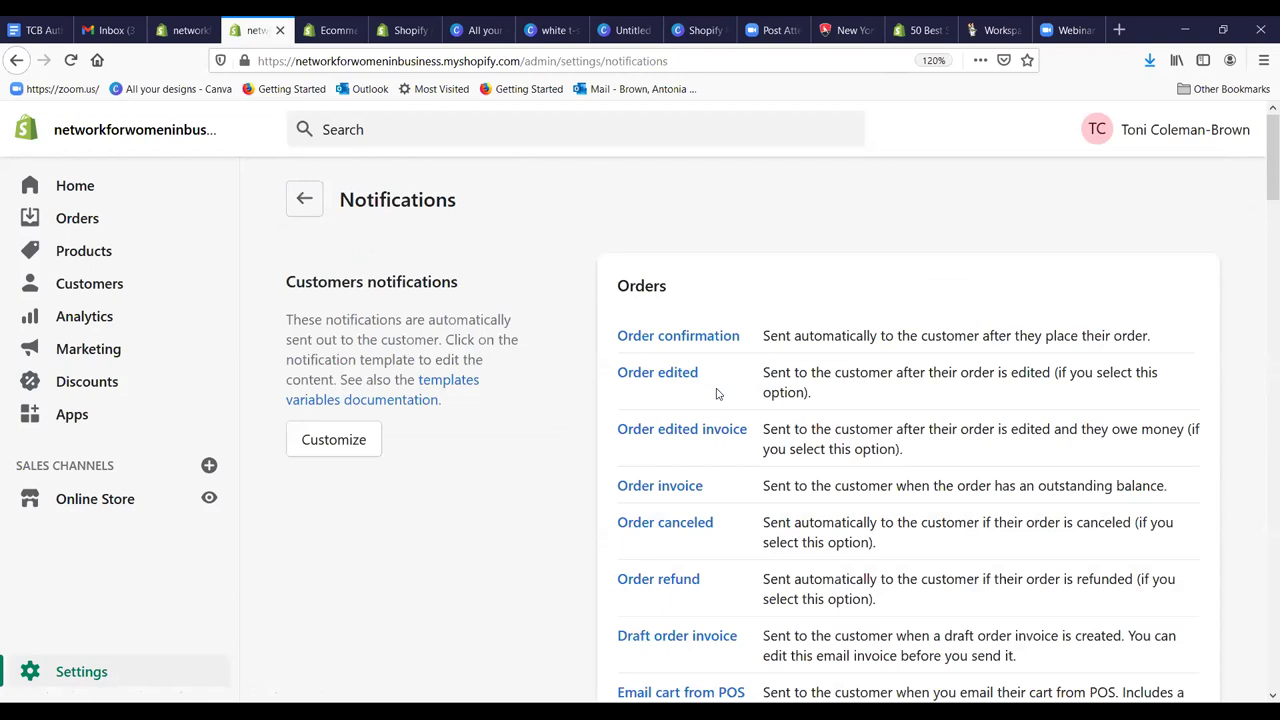
pyautogui.scroll(-2, 771, 388)
pyautogui.scroll(1, 786, 390)
pyautogui.scroll(-2, 715, 372)
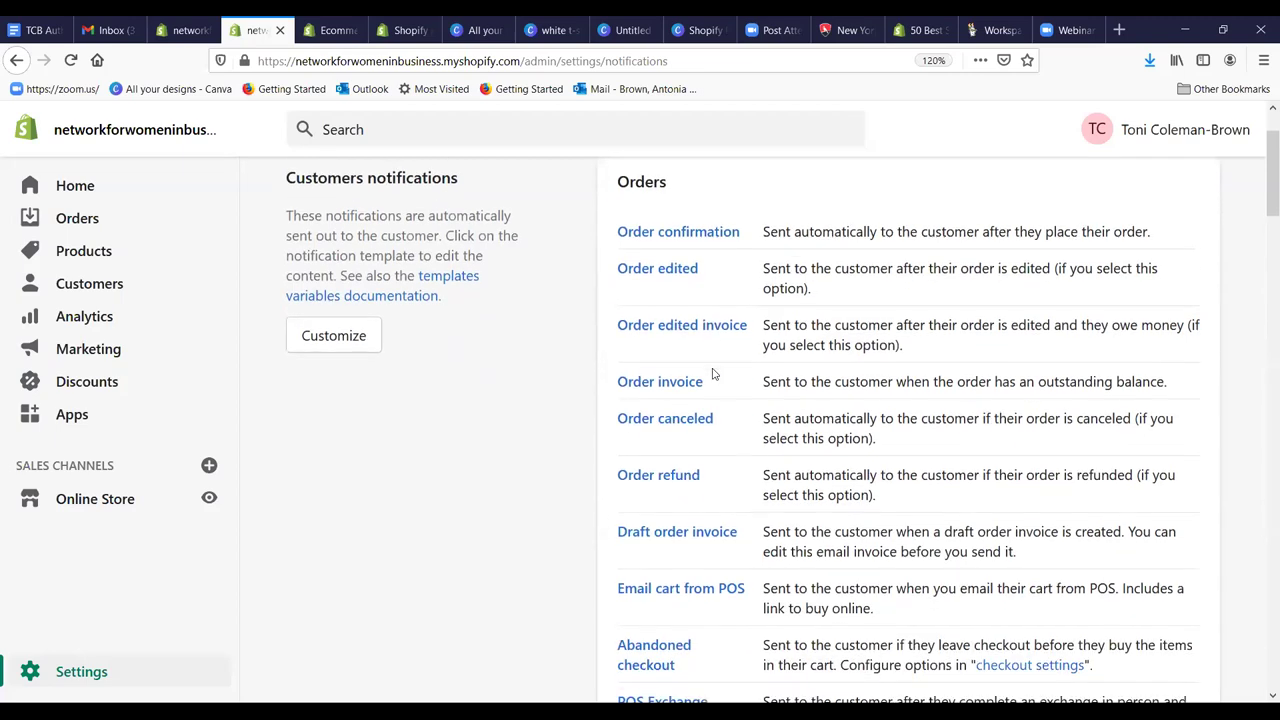
pyautogui.scroll(-2, 707, 382)
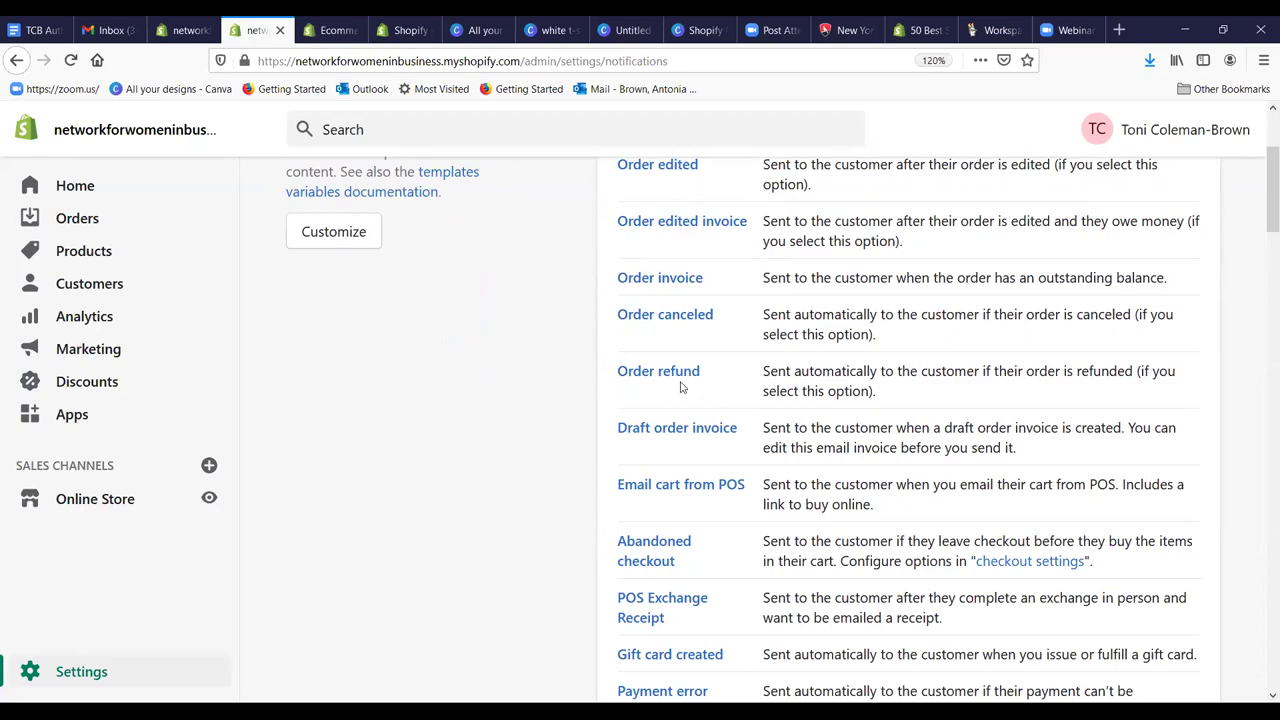
pyautogui.click(676, 318)
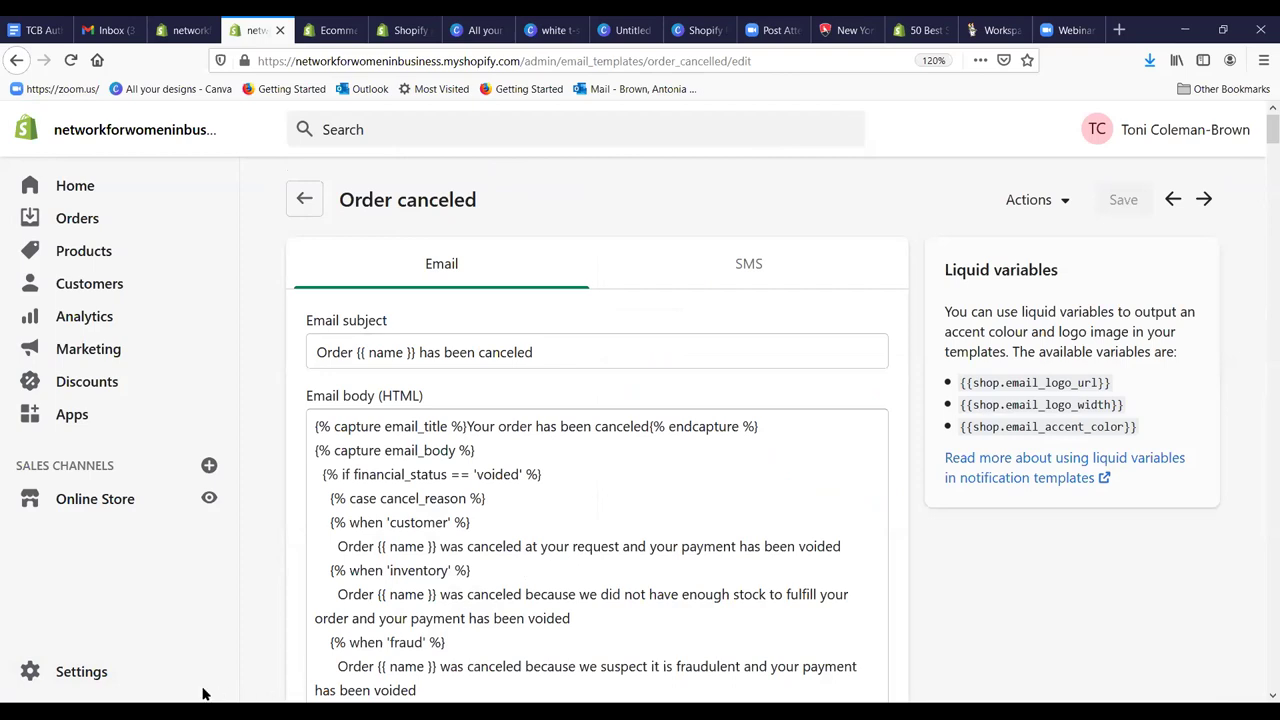
pyautogui.click(108, 677)
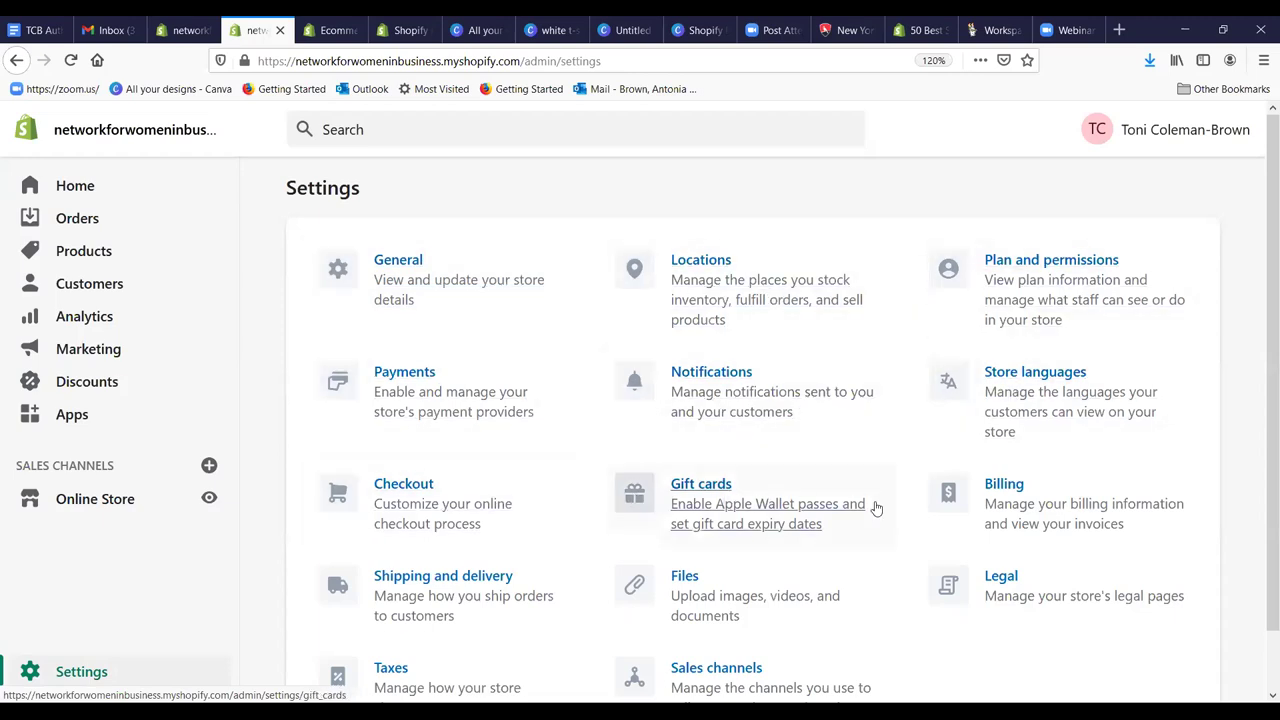
# Step: Review the Shipping and delivery settings for shipping rates and local delivery, and return to the Settings overview
pyautogui.scroll(-1, 489, 594)
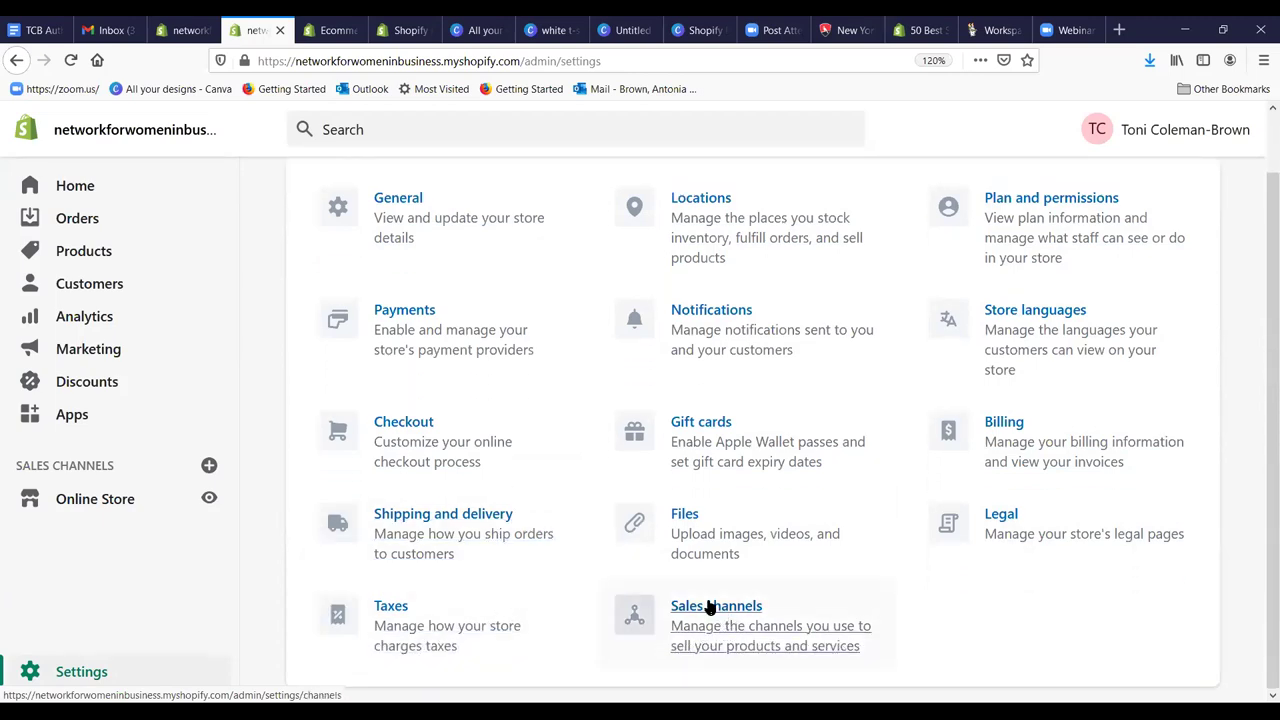
pyautogui.click(403, 518)
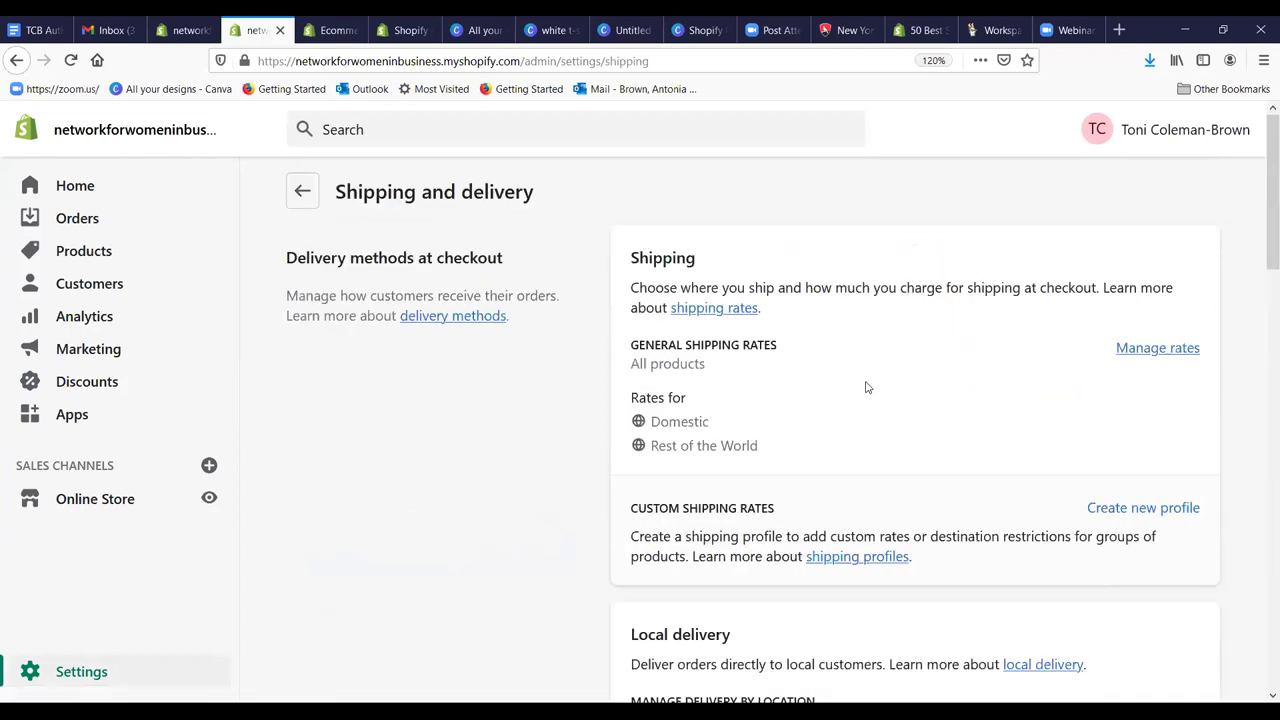
pyautogui.scroll(-4, 880, 378)
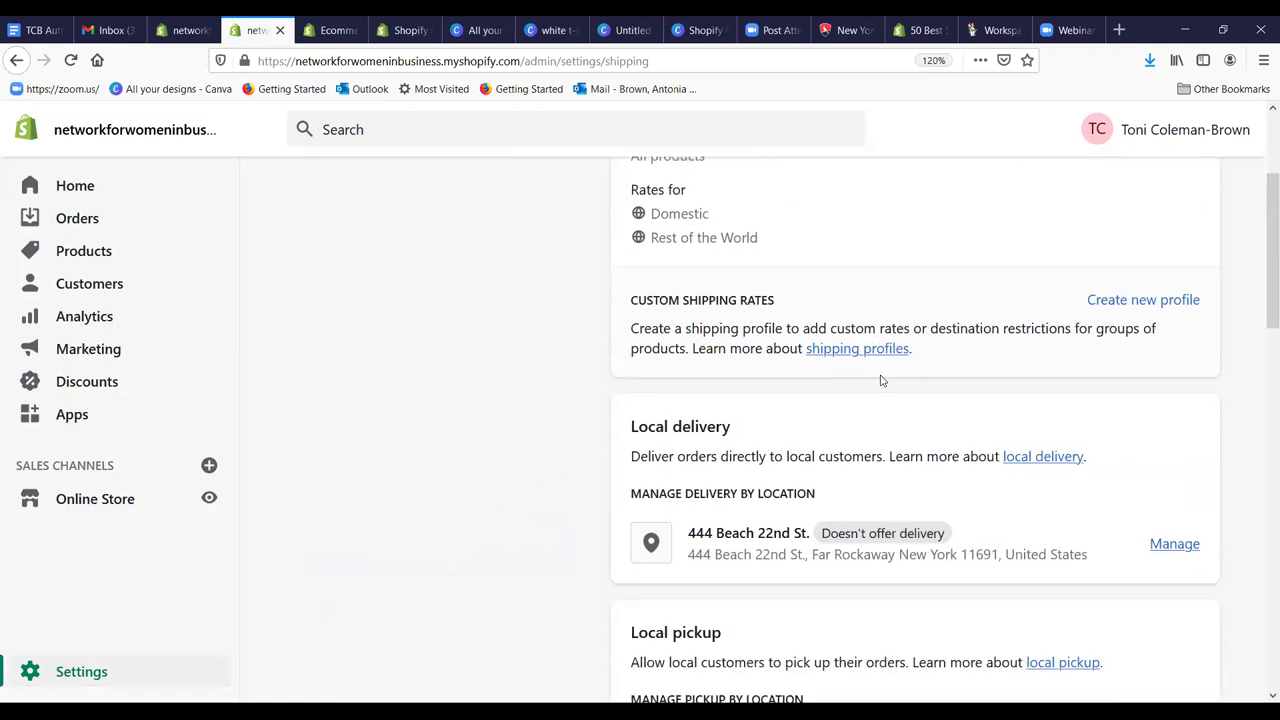
pyautogui.scroll(4, 882, 378)
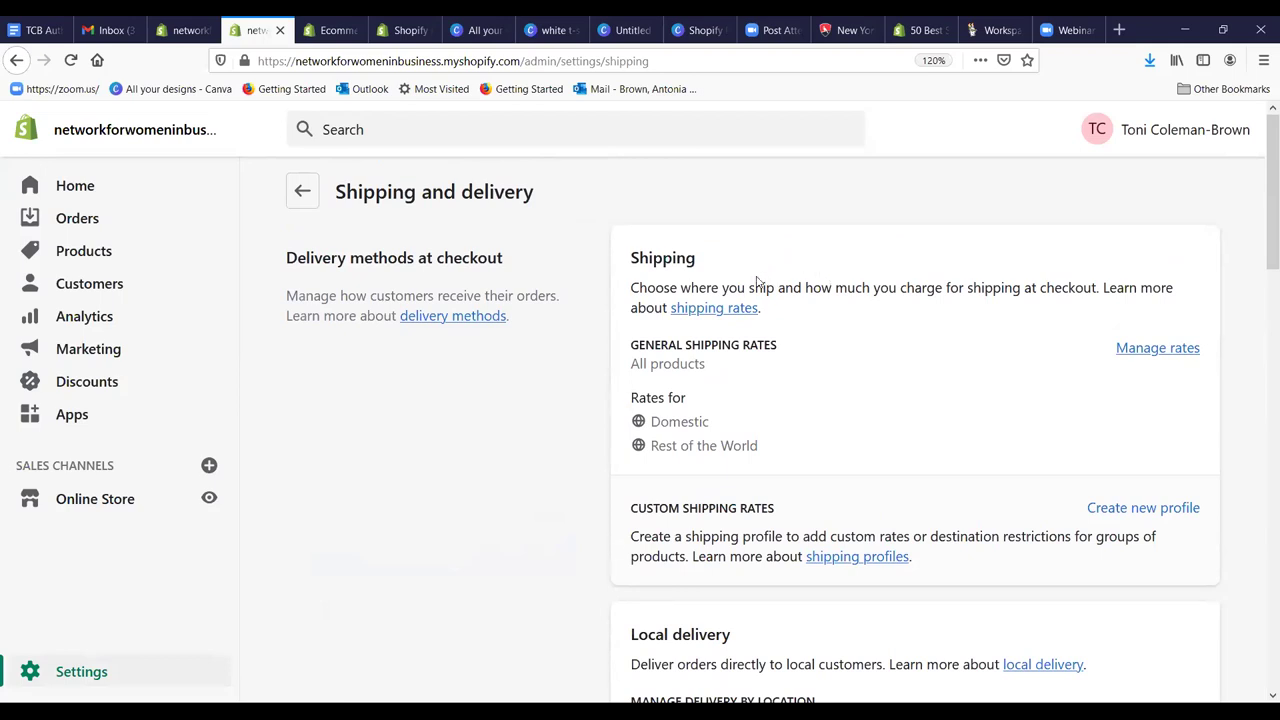
pyautogui.click(62, 672)
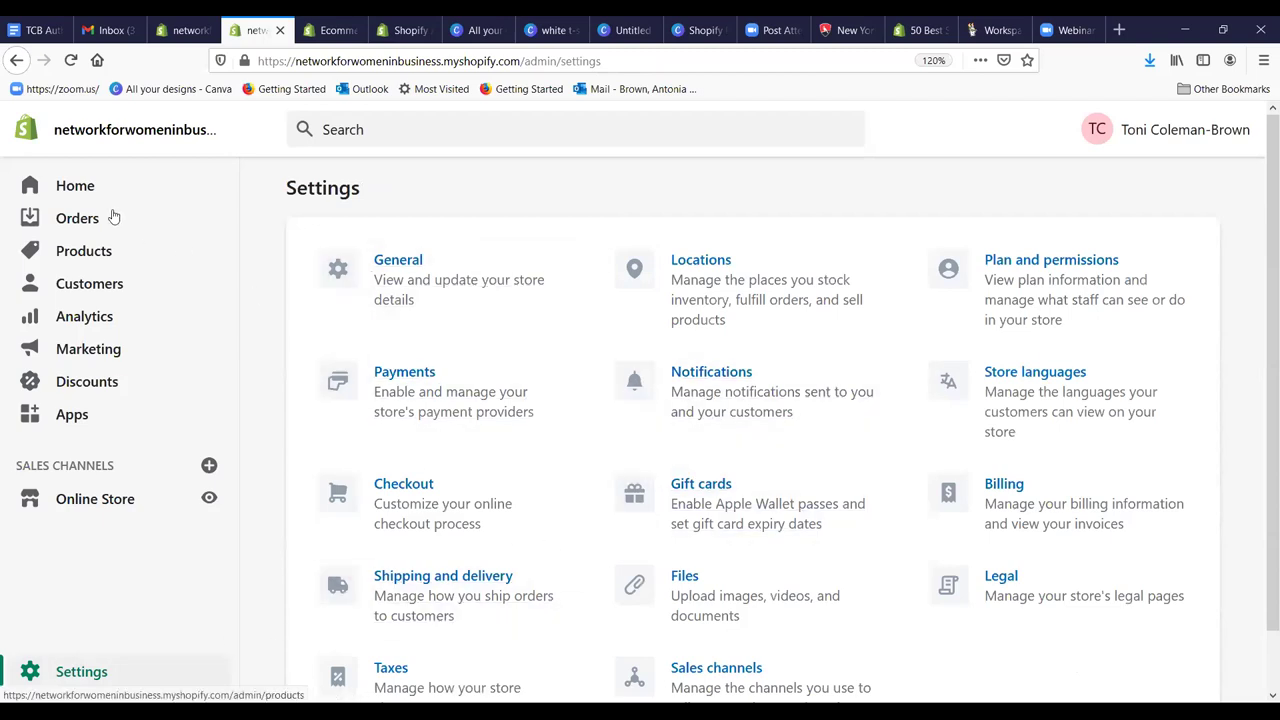
# Step: Examine the setup guide, tips and suggested reading cards on the store admin's Home page
pyautogui.click(75, 187)
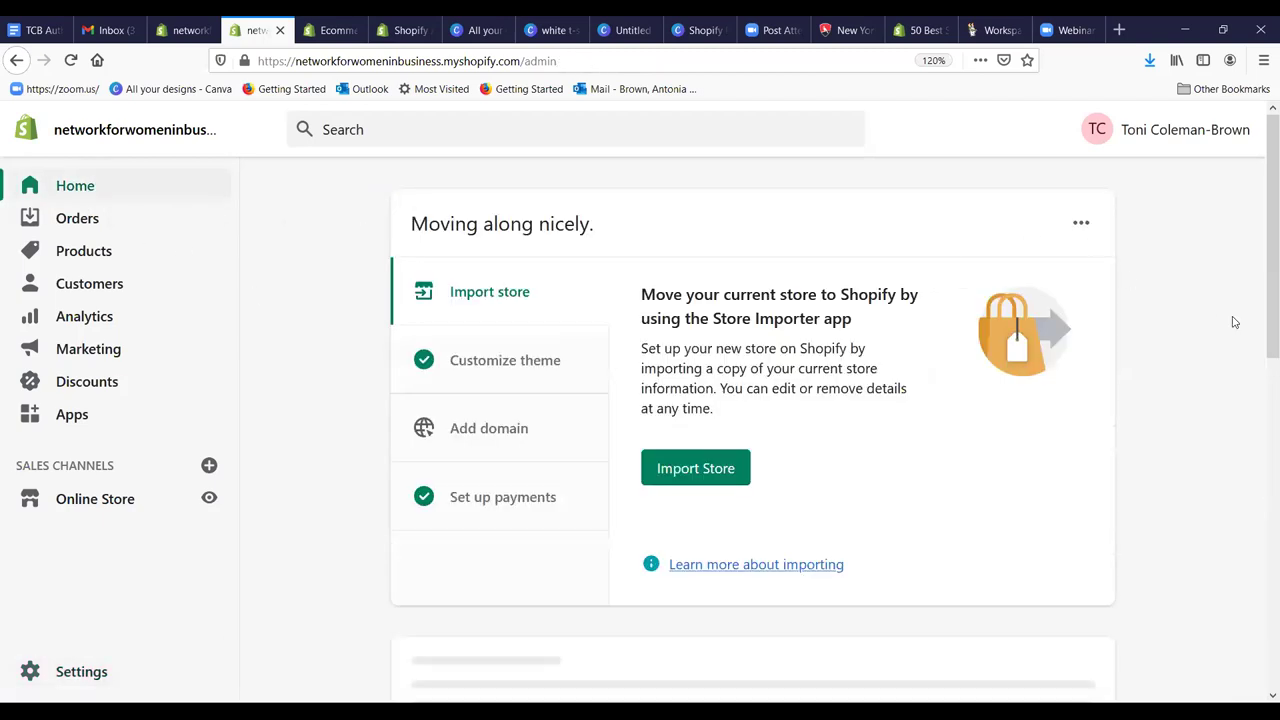
pyautogui.scroll(-5, 1218, 330)
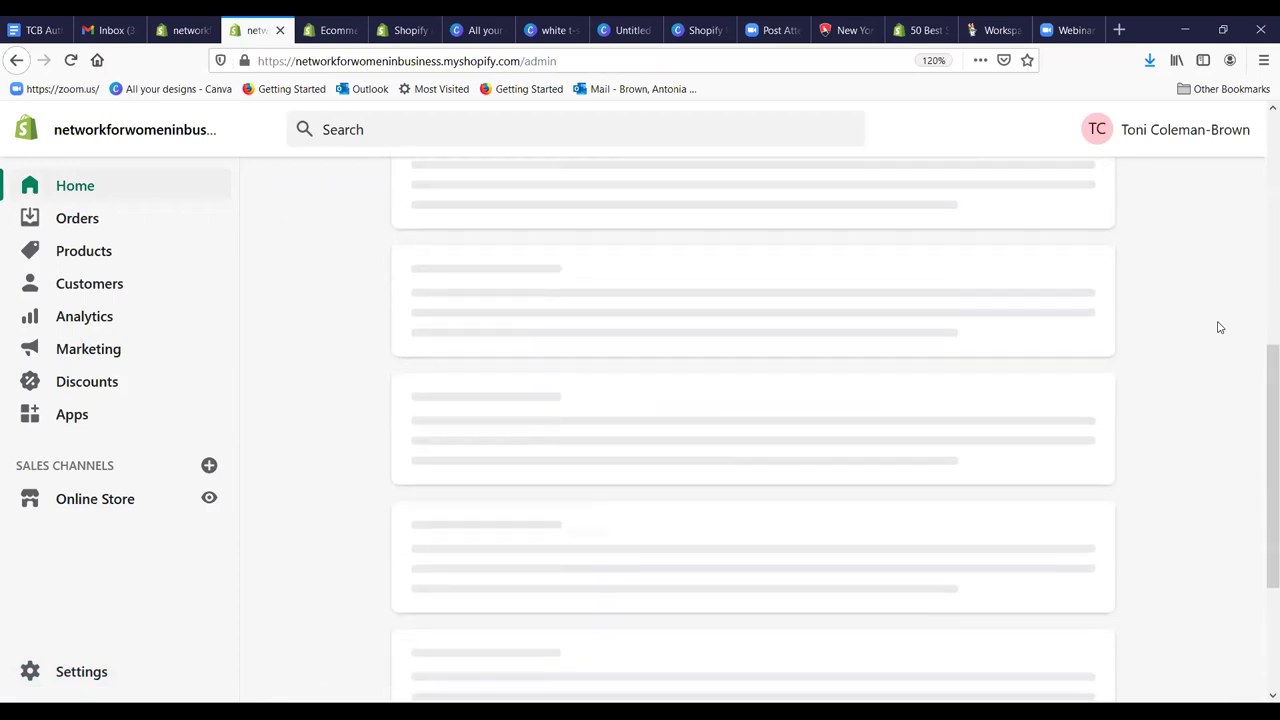
pyautogui.scroll(-10, 1218, 330)
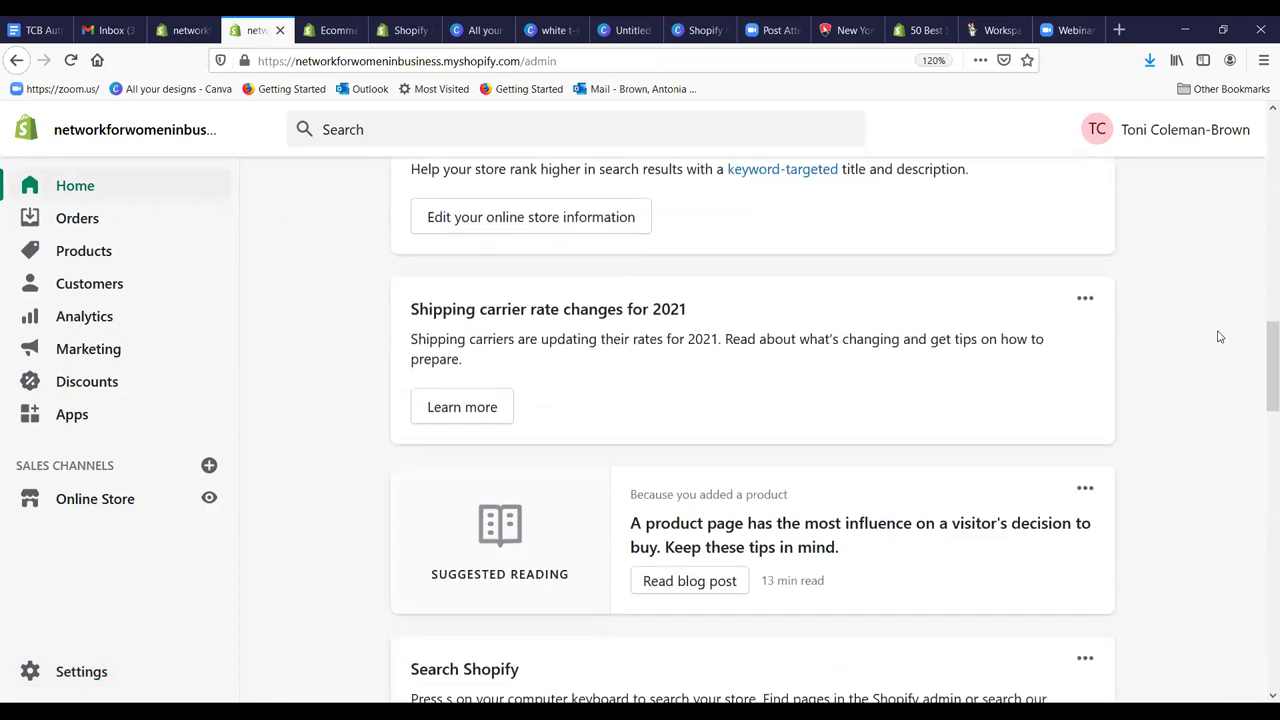
pyautogui.scroll(-10, 1218, 336)
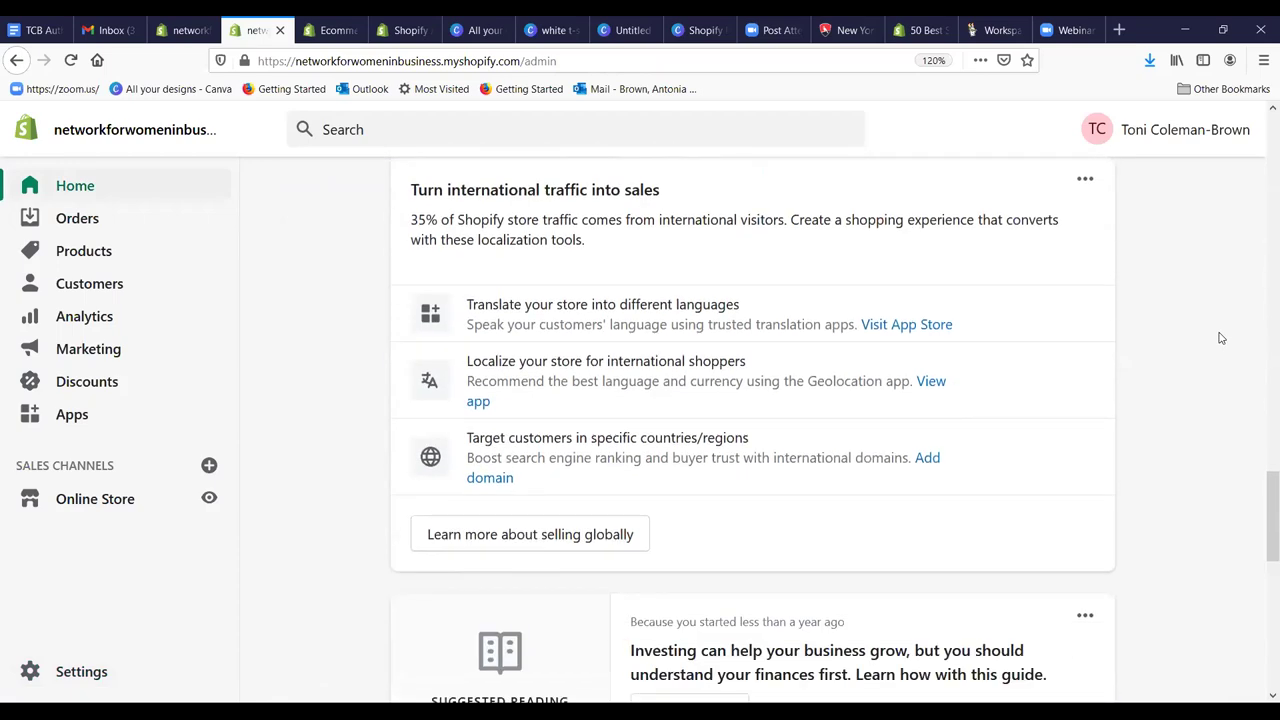
pyautogui.scroll(-8, 1219, 338)
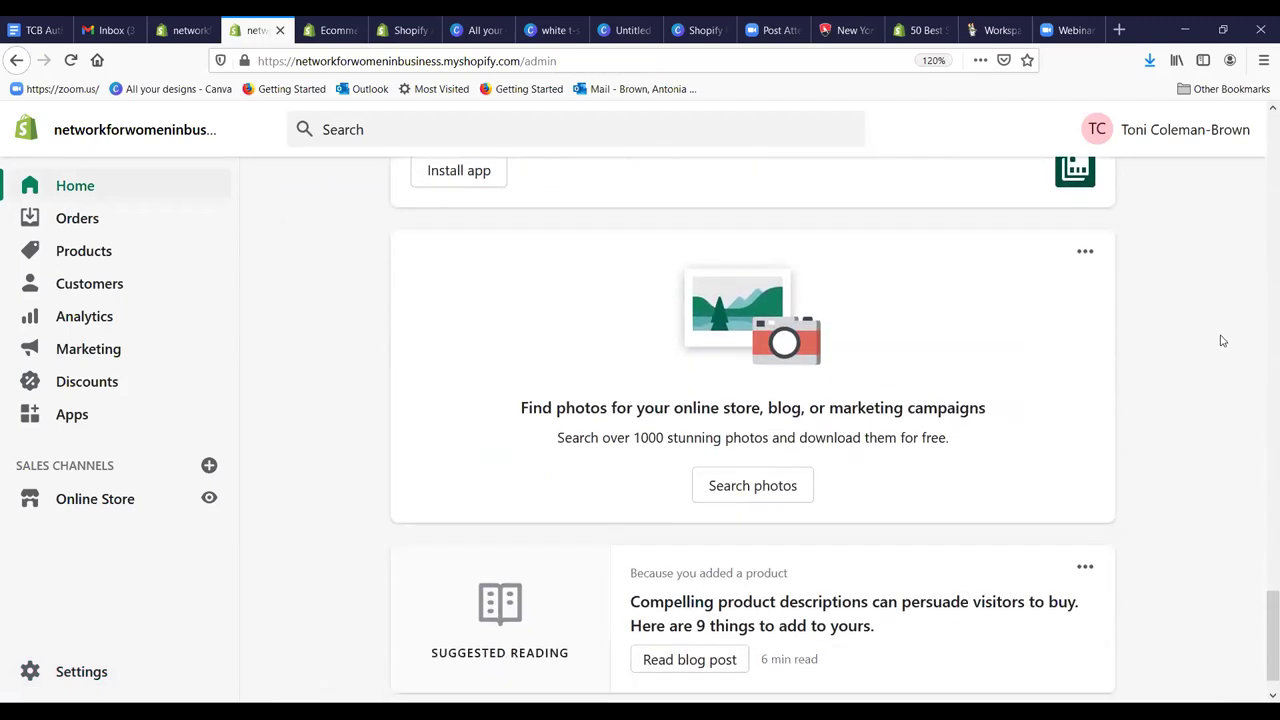
pyautogui.scroll(8, 1222, 341)
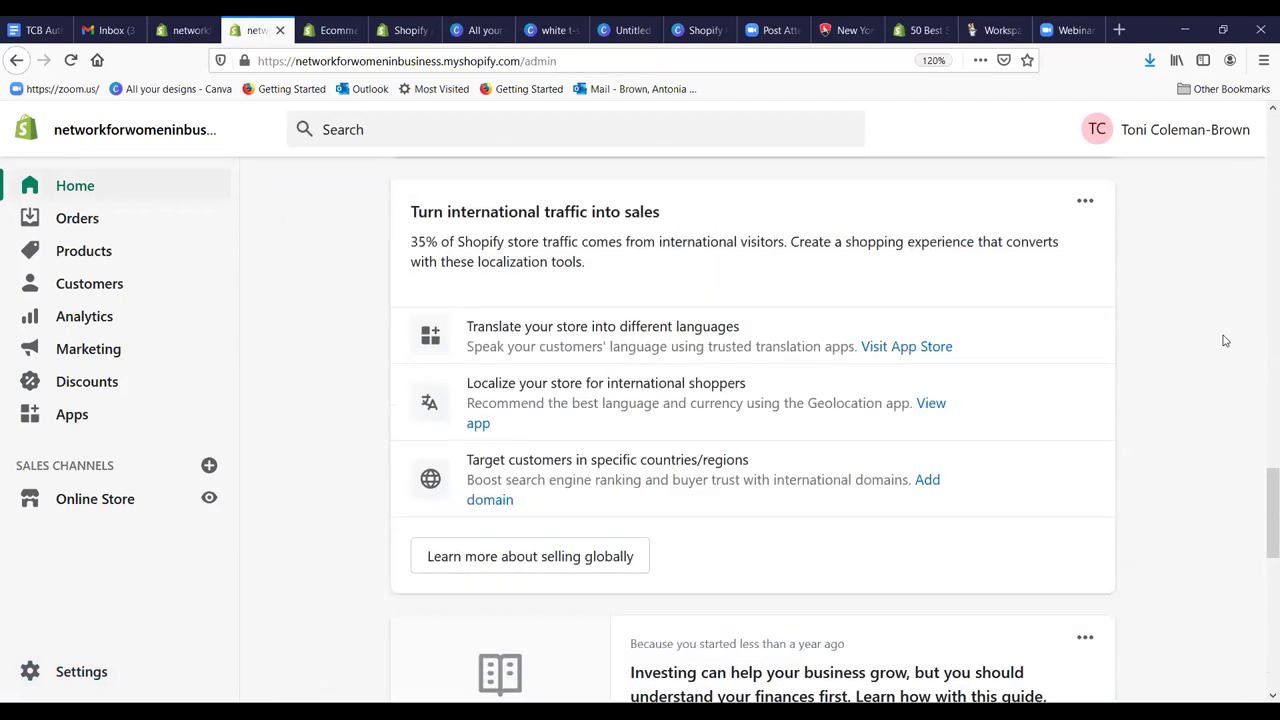
pyautogui.scroll(4, 1225, 341)
pyautogui.scroll(5, 1225, 341)
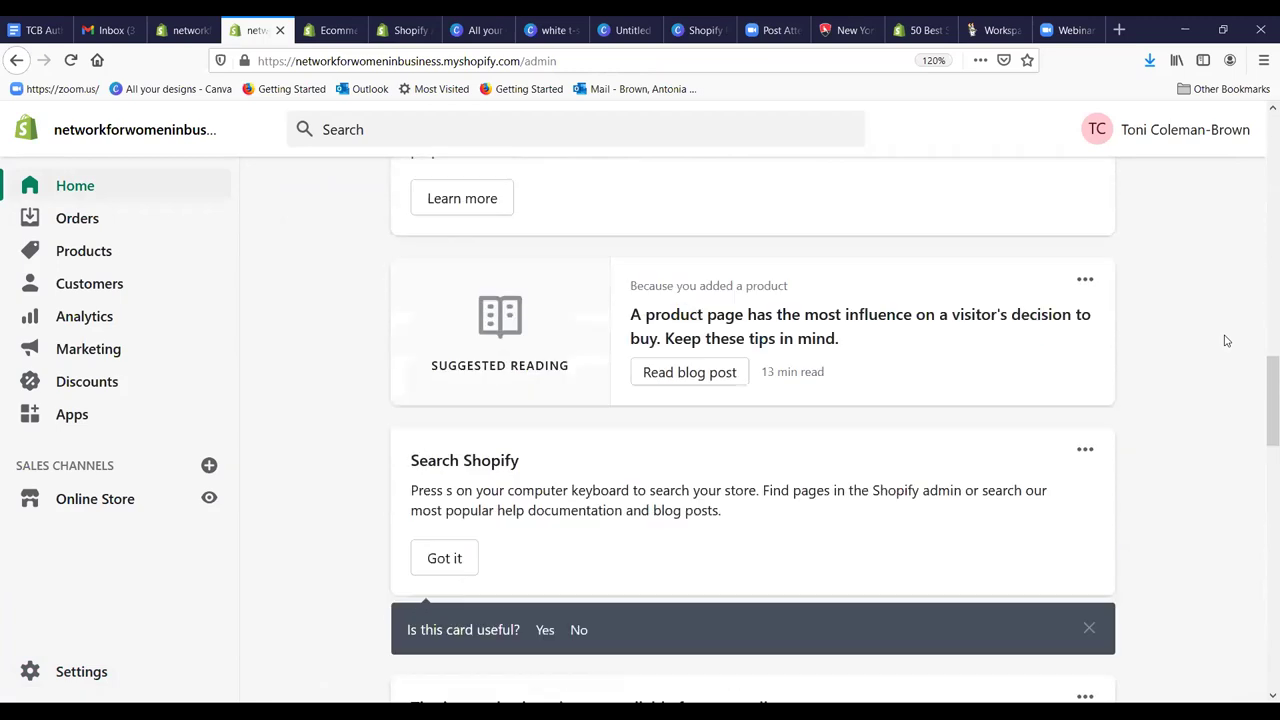
pyautogui.scroll(2, 1225, 341)
pyautogui.scroll(7, 1225, 341)
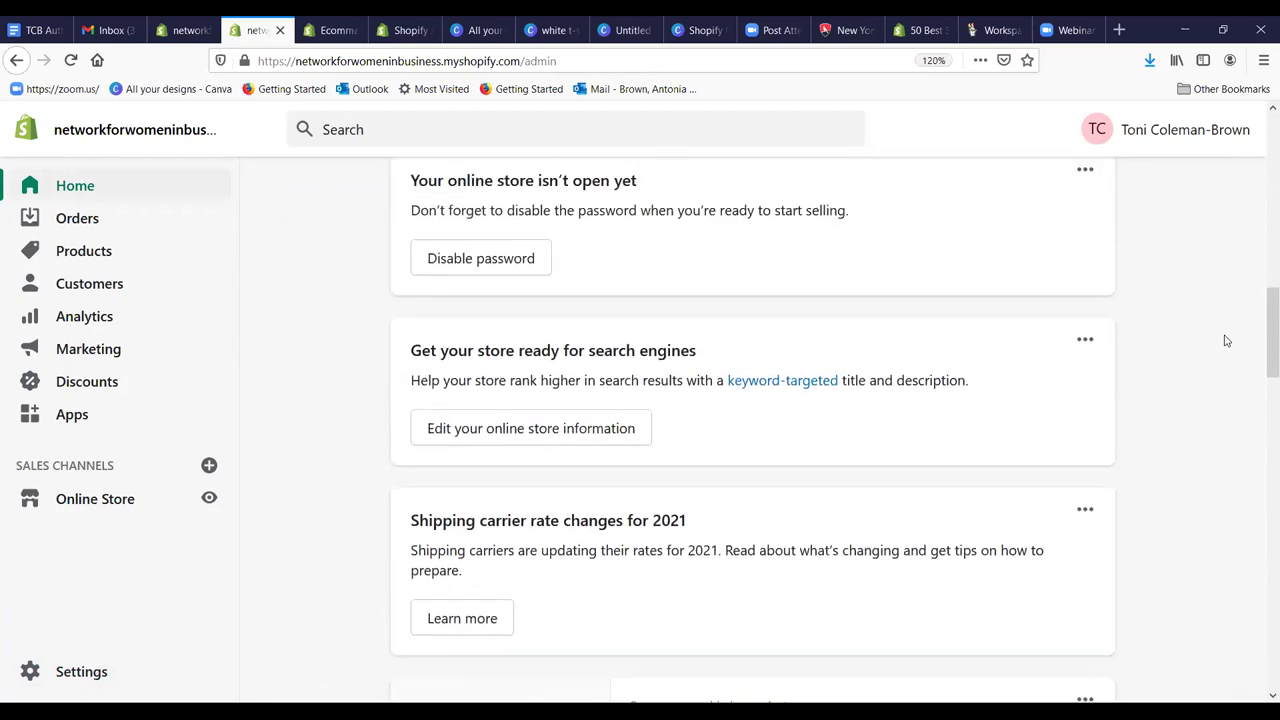
pyautogui.scroll(1, 1225, 341)
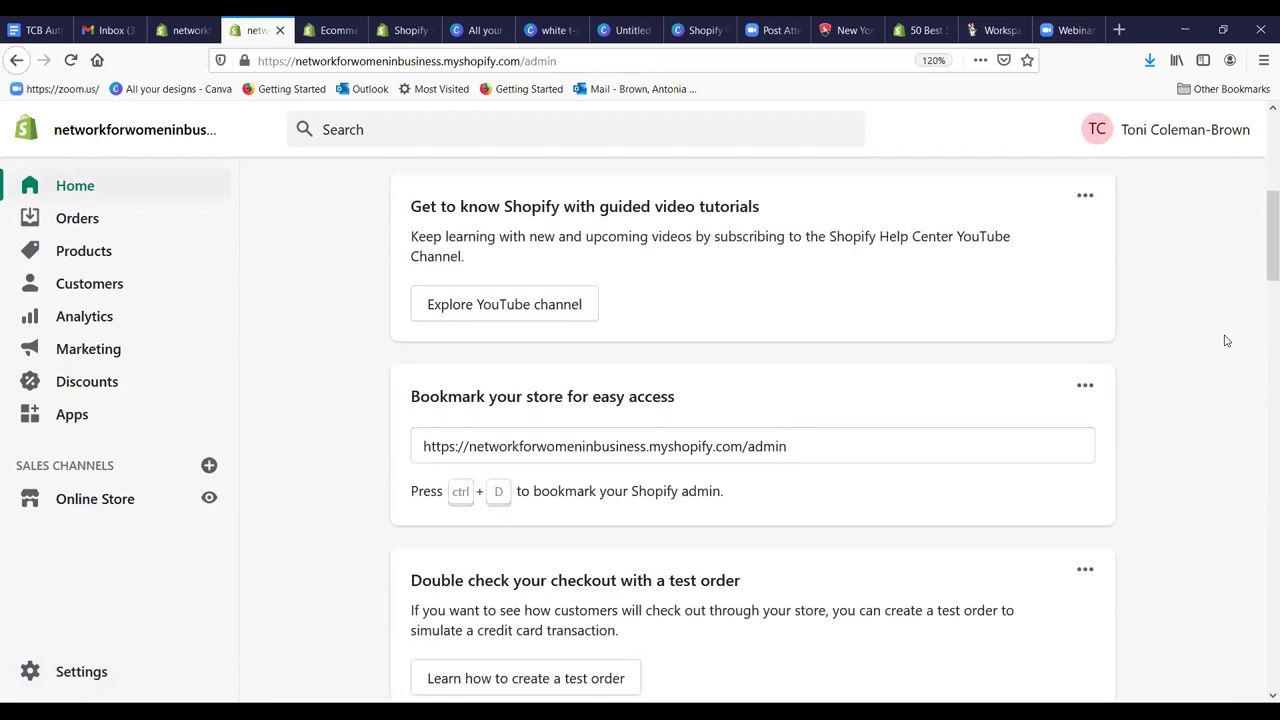
pyautogui.scroll(1, 1225, 341)
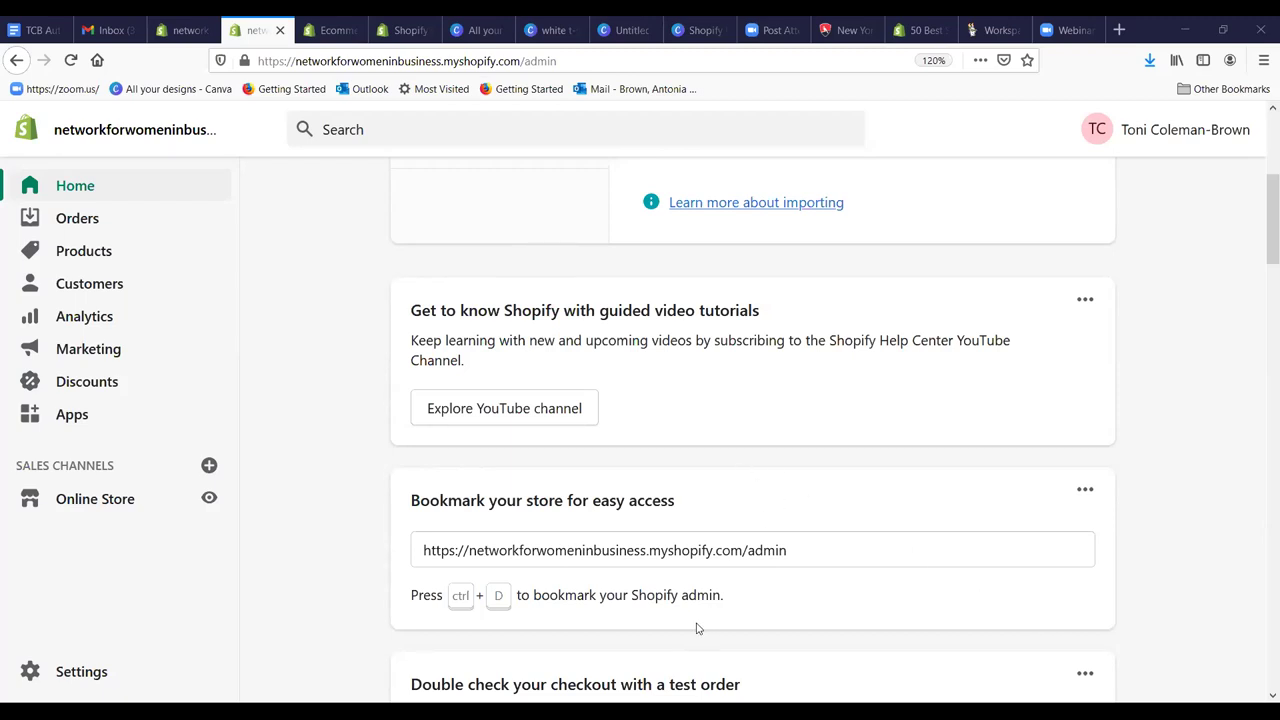
# Step: Switch to the Shopify Part 1 design in Canva, present it full screen from page 17, and advance to slide 18
pyautogui.click(626, 32)
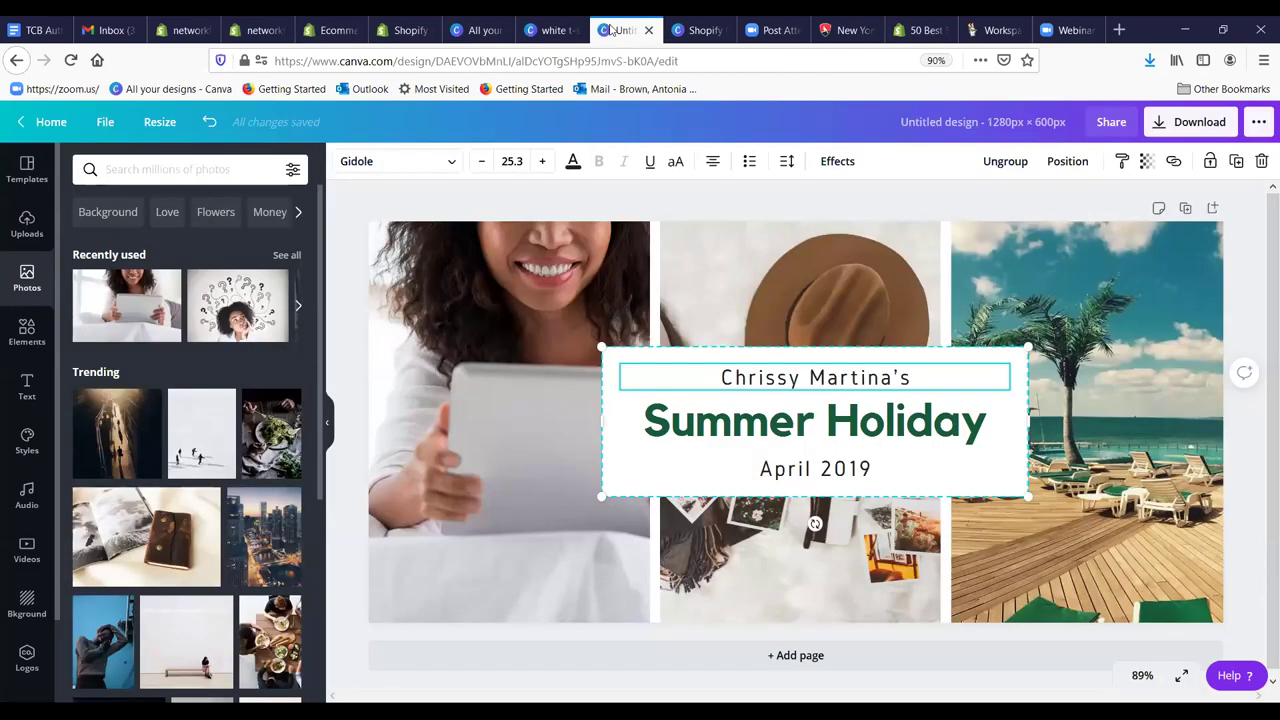
pyautogui.click(677, 32)
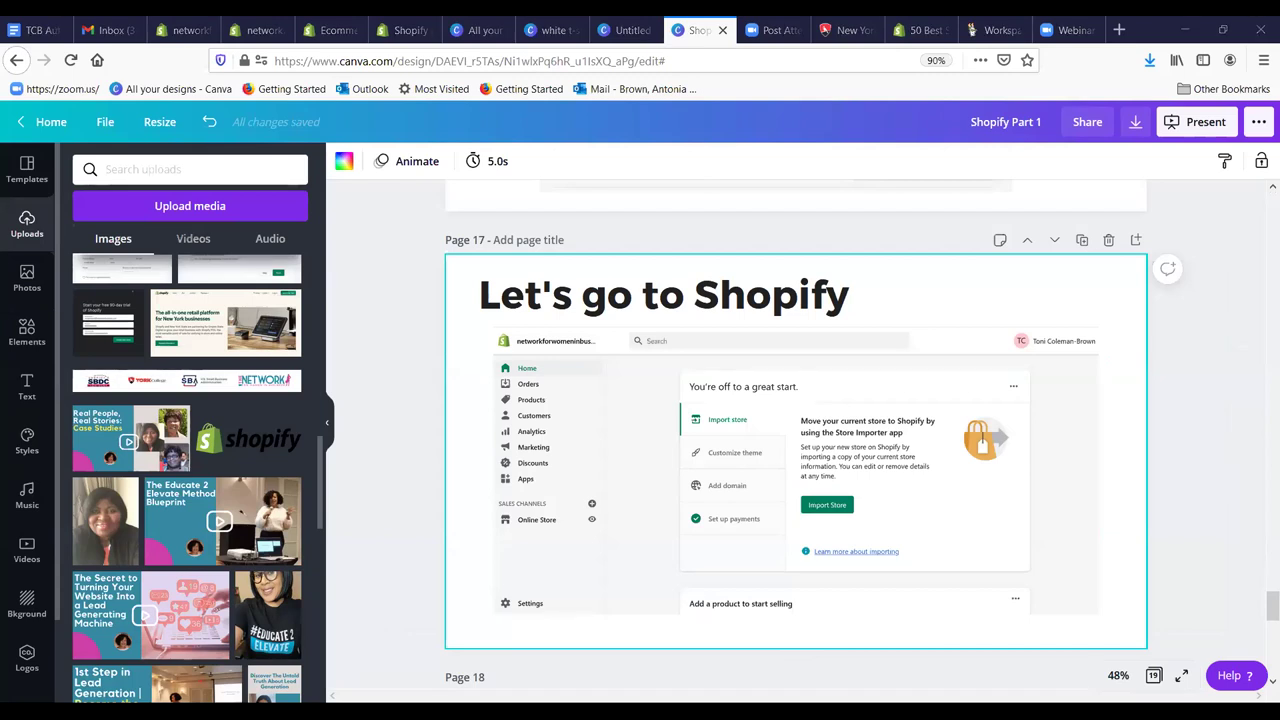
pyautogui.click(1190, 125)
pyautogui.click(1149, 270)
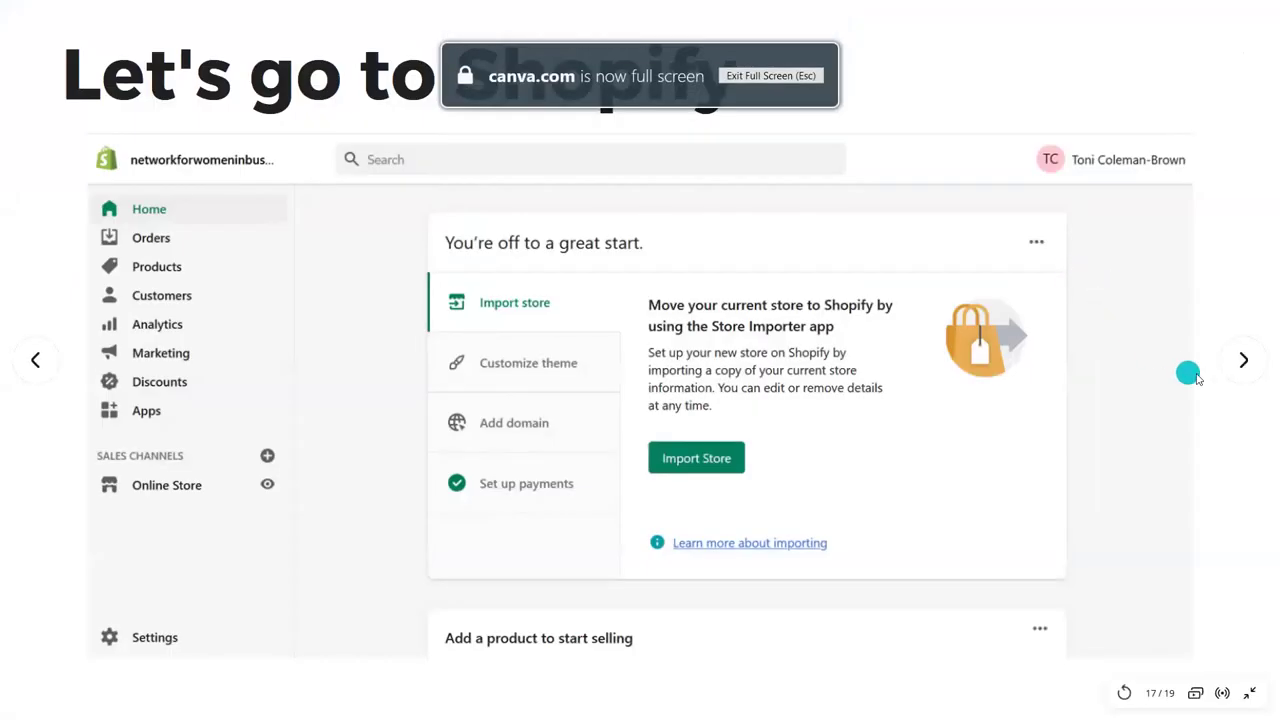
pyautogui.click(1250, 362)
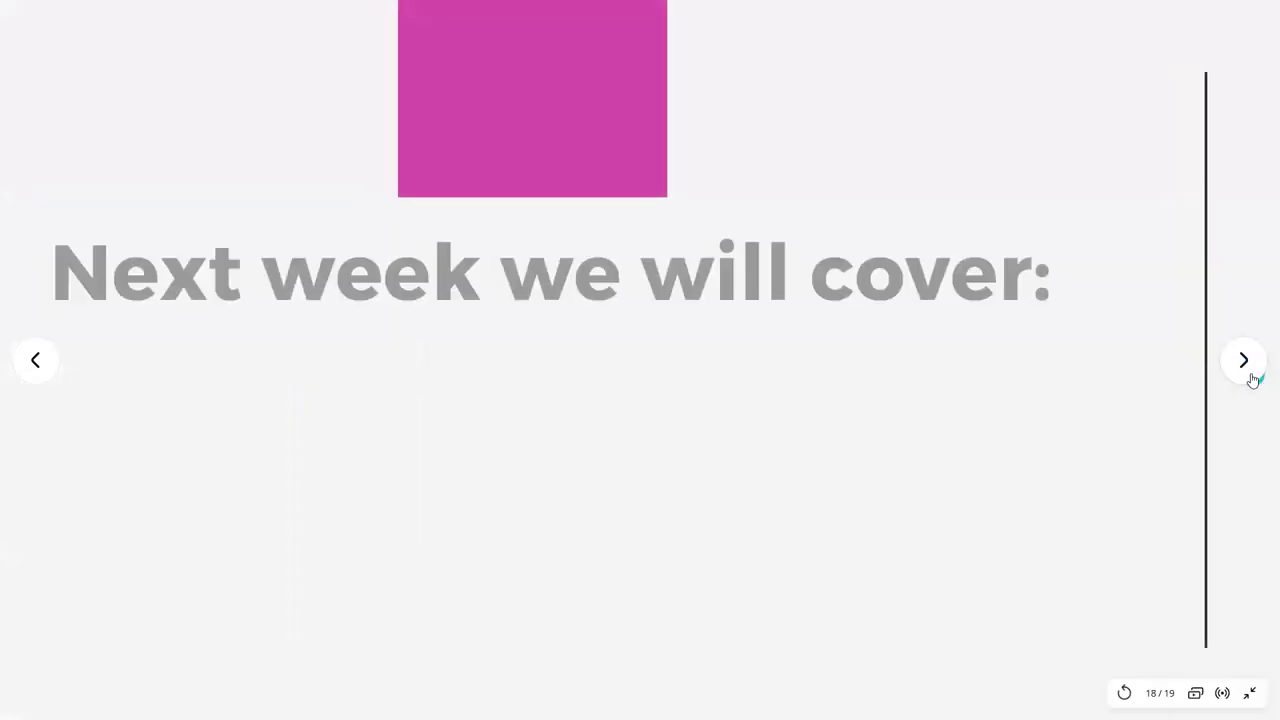